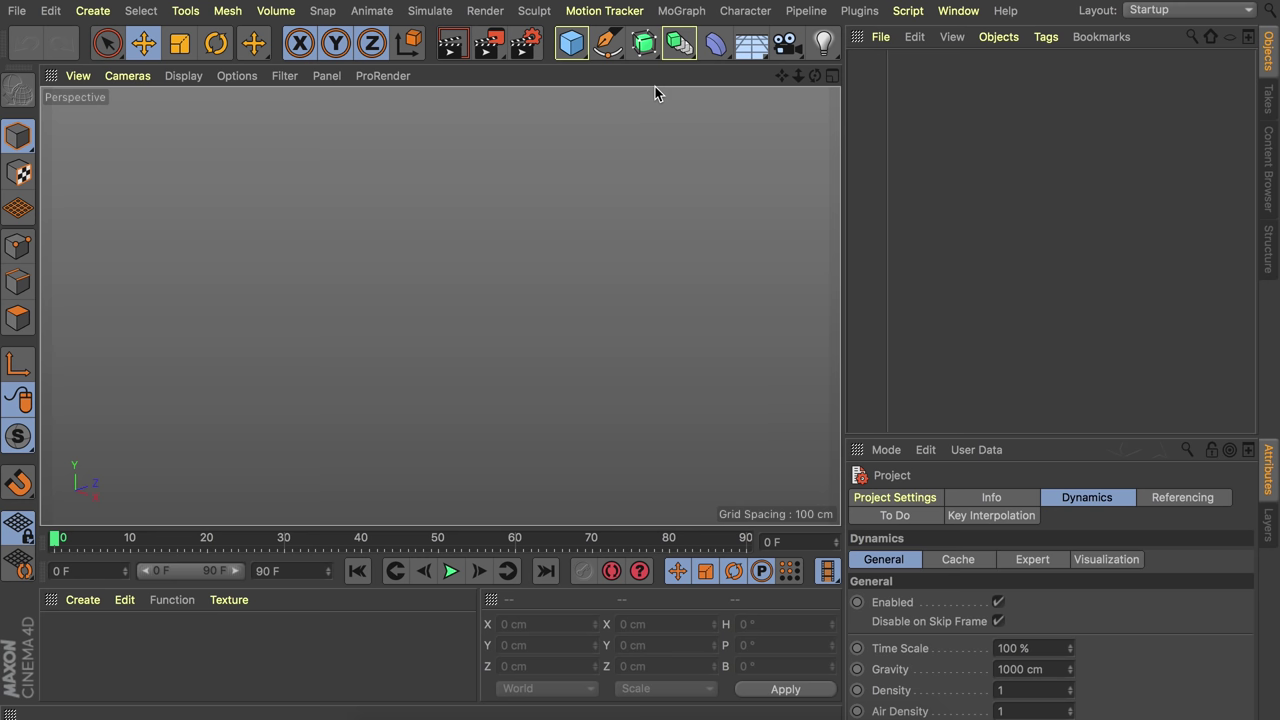
- Create a Star spline and set its plane to XZ so it lies flat
left_click(607, 43)
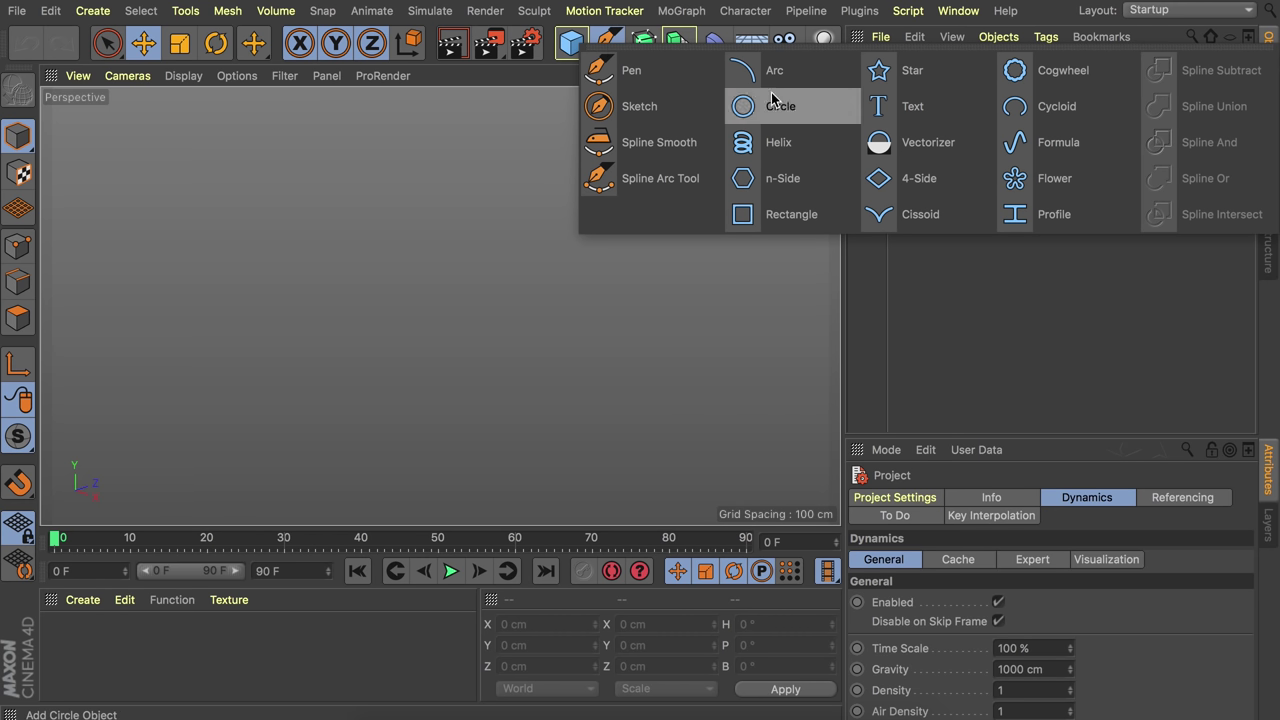
left_click(886, 74)
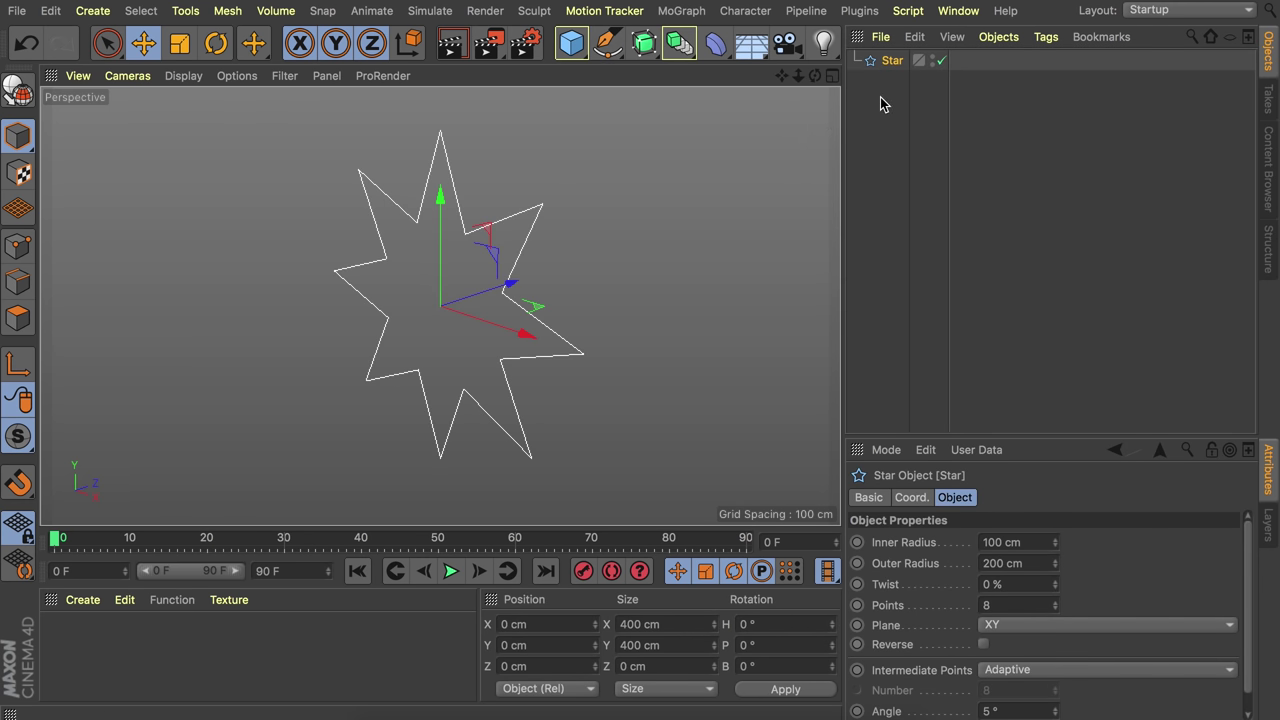
left_click(1035, 623)
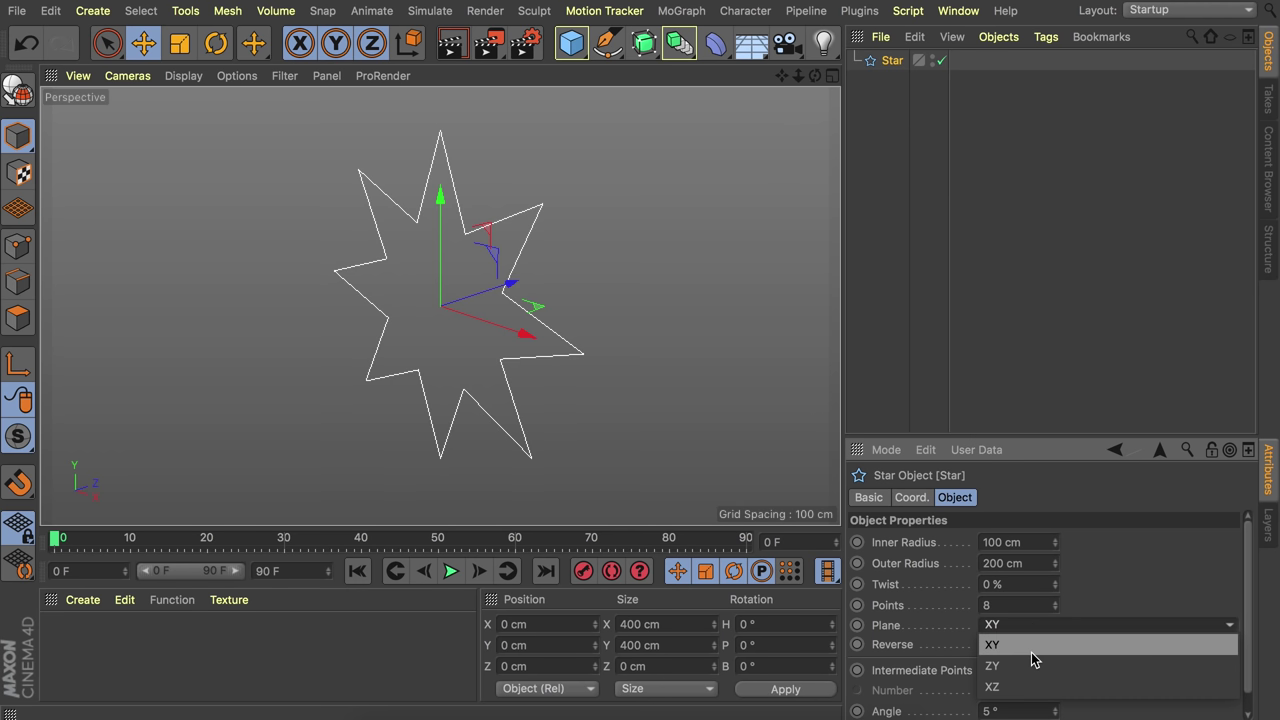
left_click(1026, 686)
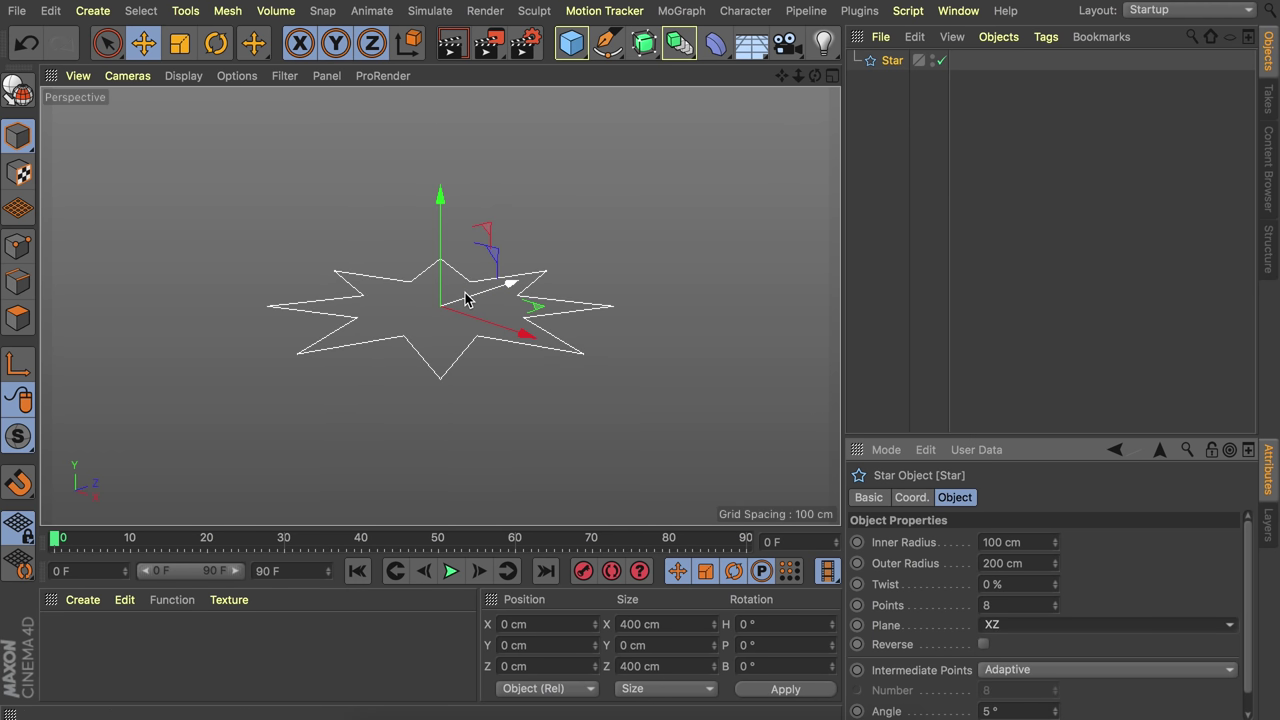
left_click_drag(484, 316, 528, 371, "alt")
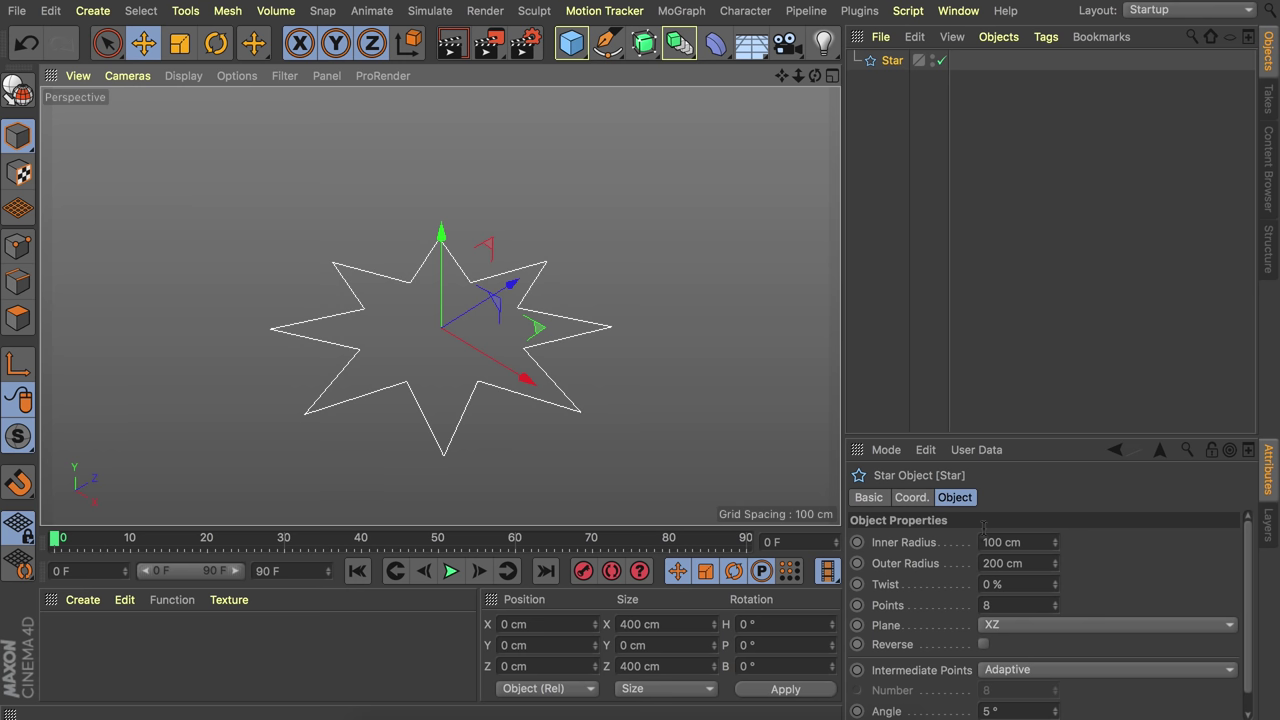
left_click_drag(516, 305, 512, 383, "alt")
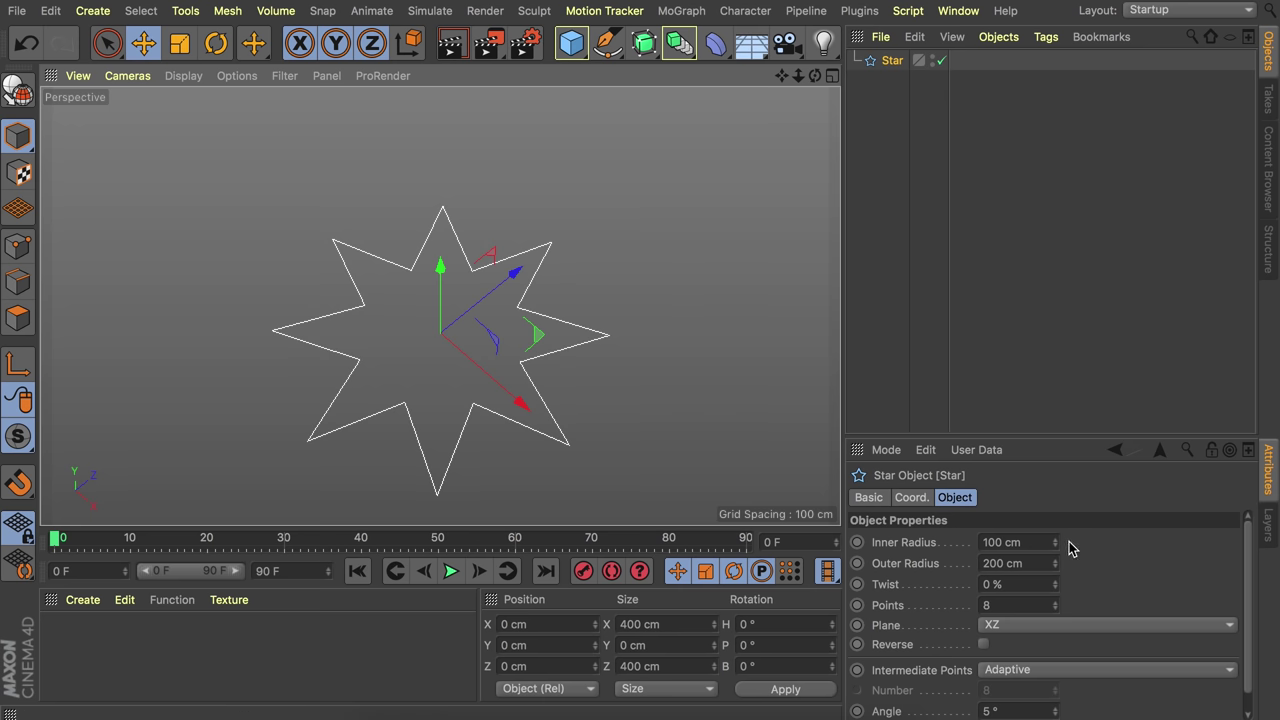
- Set the star's inner radius to 40 cm and its outer radius to 58 cm
key("t")
left_click_drag(608, 280, 315, 280)
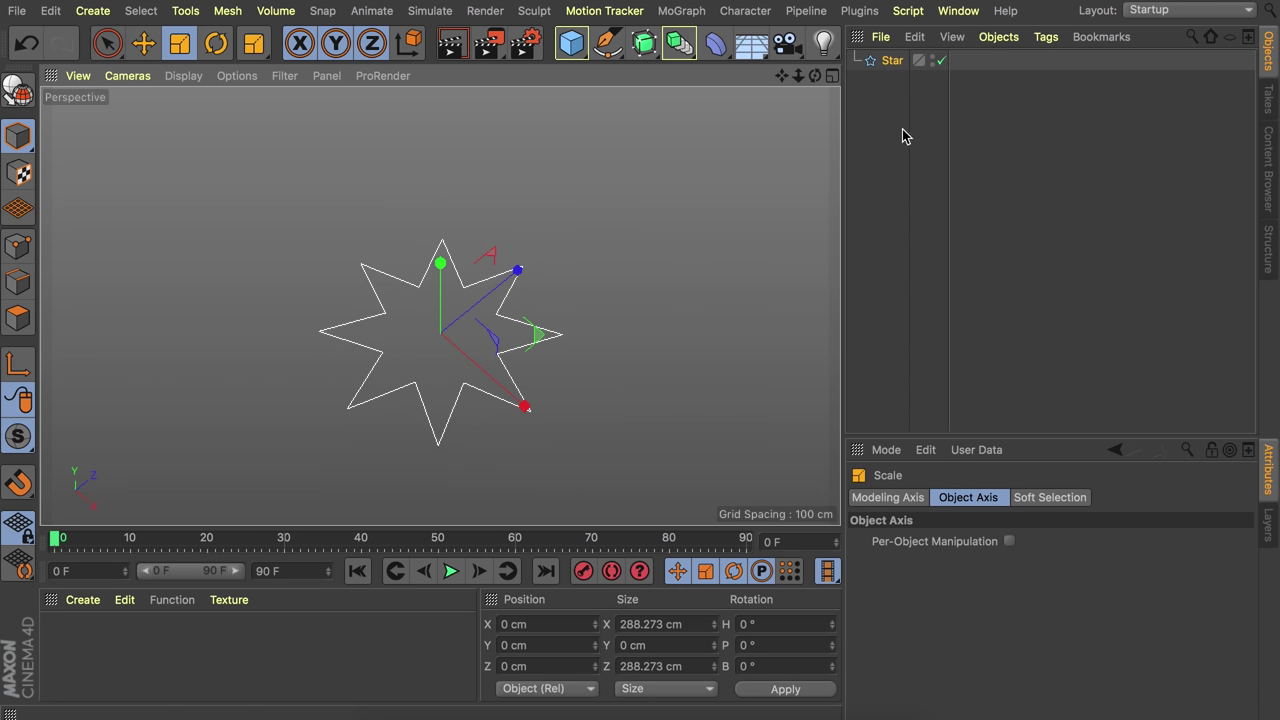
left_click(876, 61)
left_click(1031, 542)
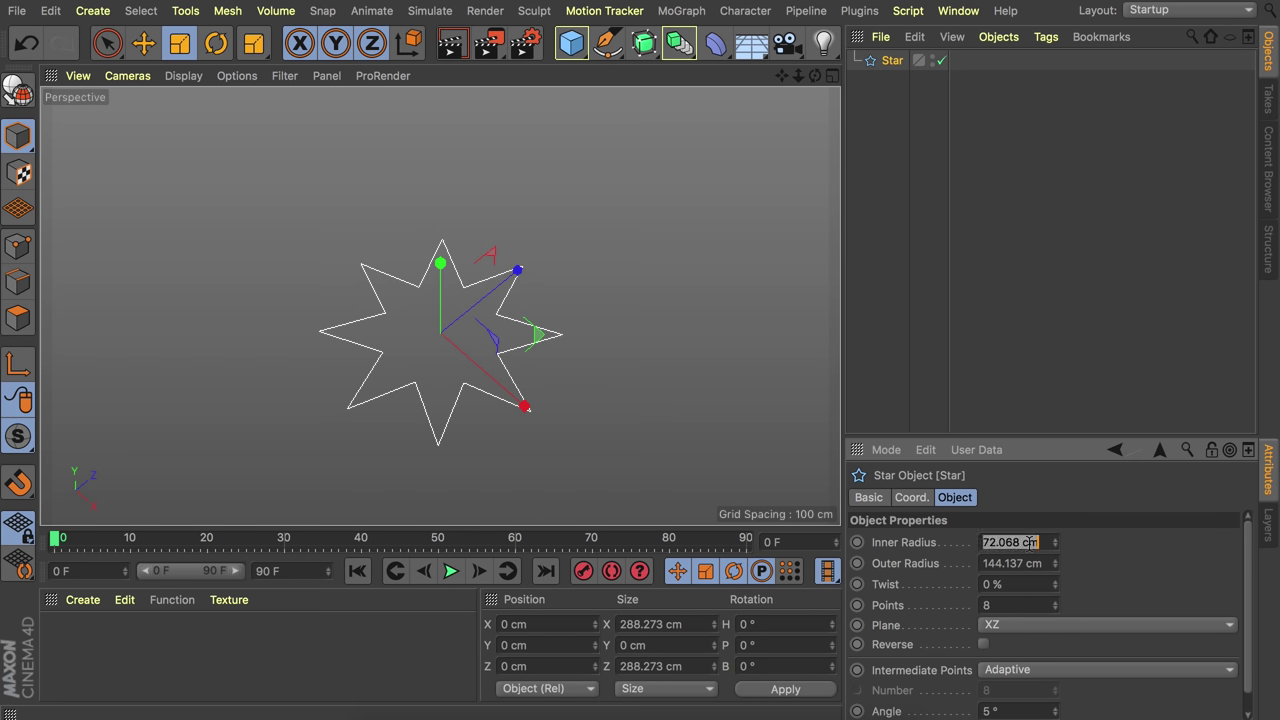
type("40")
key("Tab")
type("58")
key("Return")
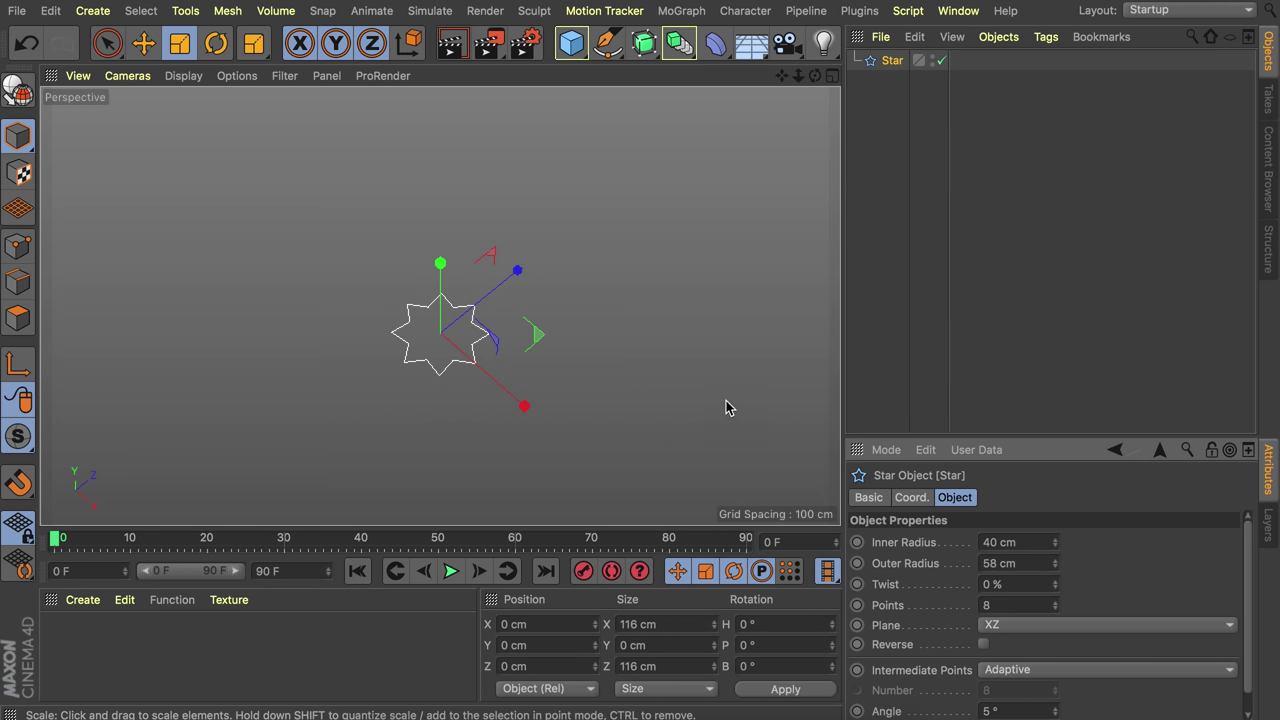
- Add an Extrude generator and make the Star spline its child
right_click_drag(457, 331, 495, 283, "alt")
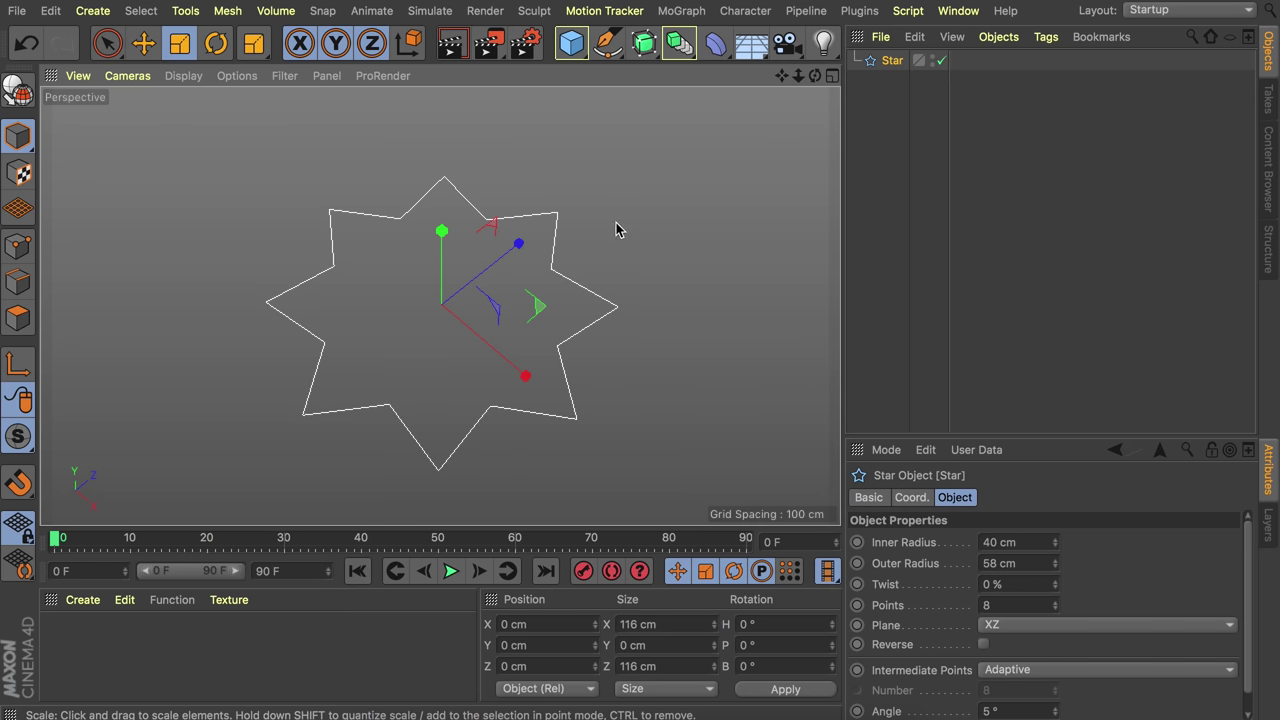
left_click(656, 45)
left_click(871, 75)
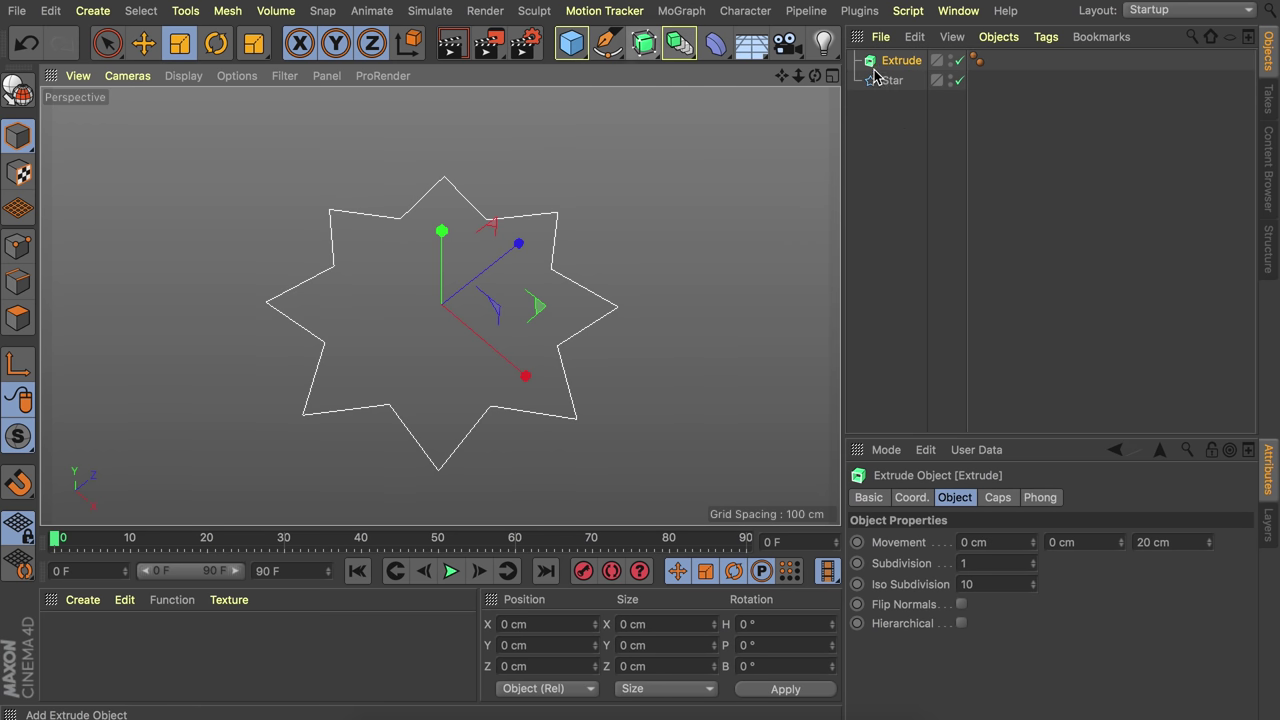
left_click_drag(893, 84, 903, 66)
left_click_drag(500, 210, 537, 310, "alt")
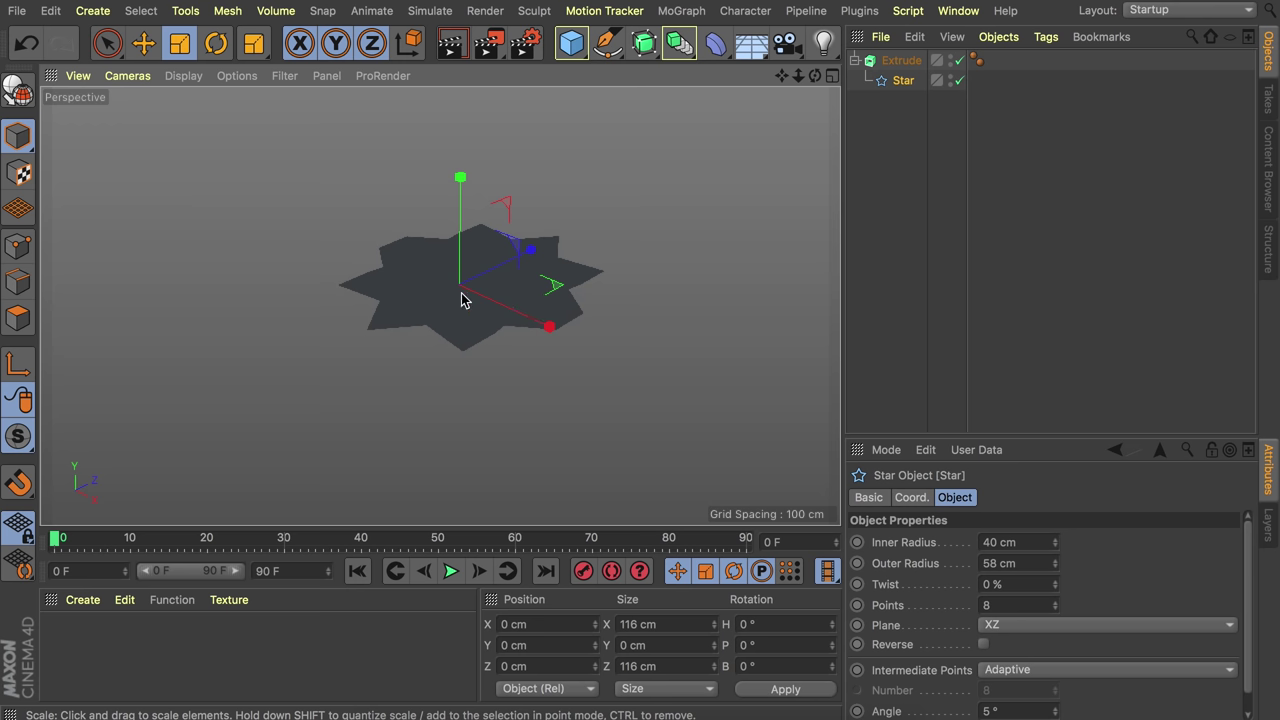
- Set the Extrude object's movement to 0 cm in Z and 322 cm in Y
left_click(900, 60)
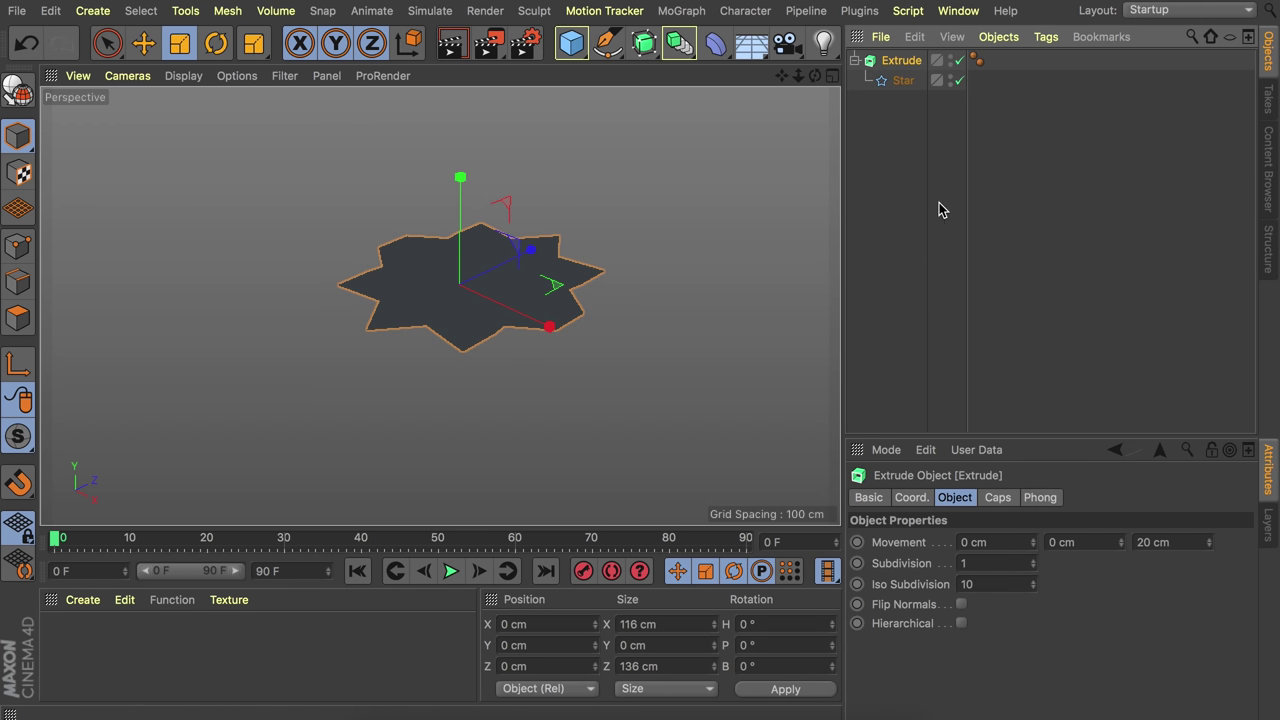
left_click(1150, 541)
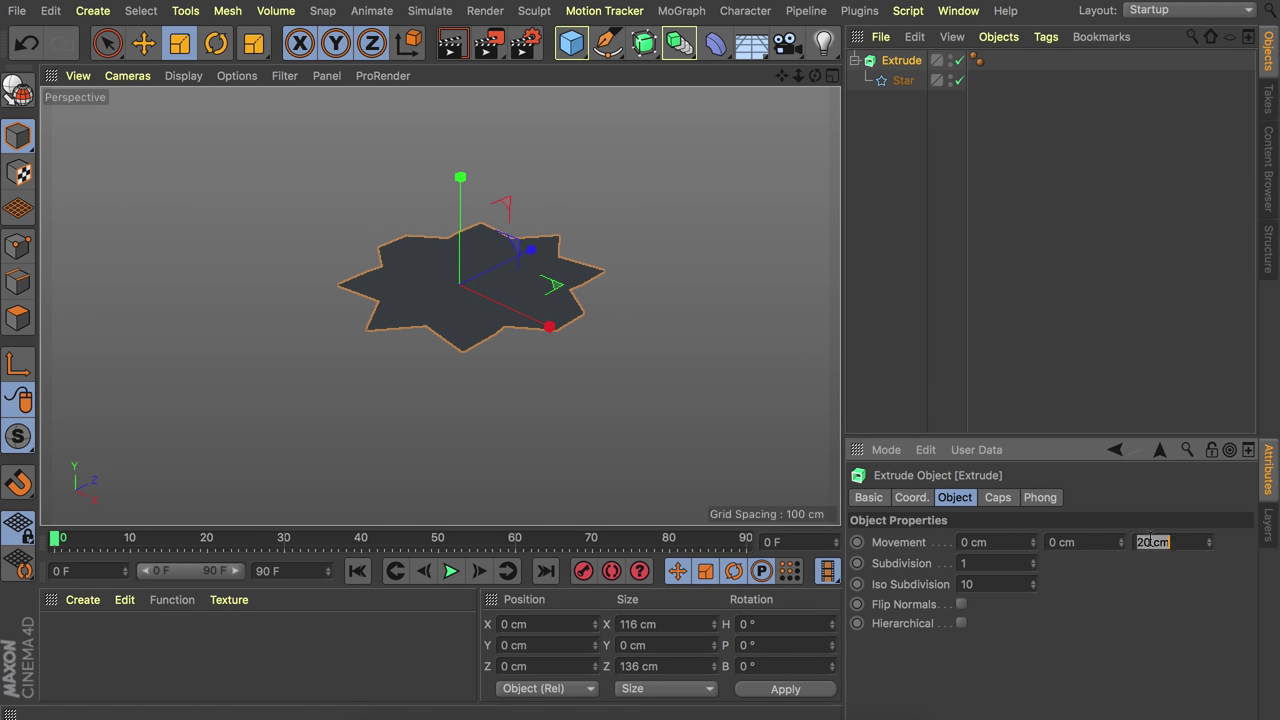
type("0")
key("Return")
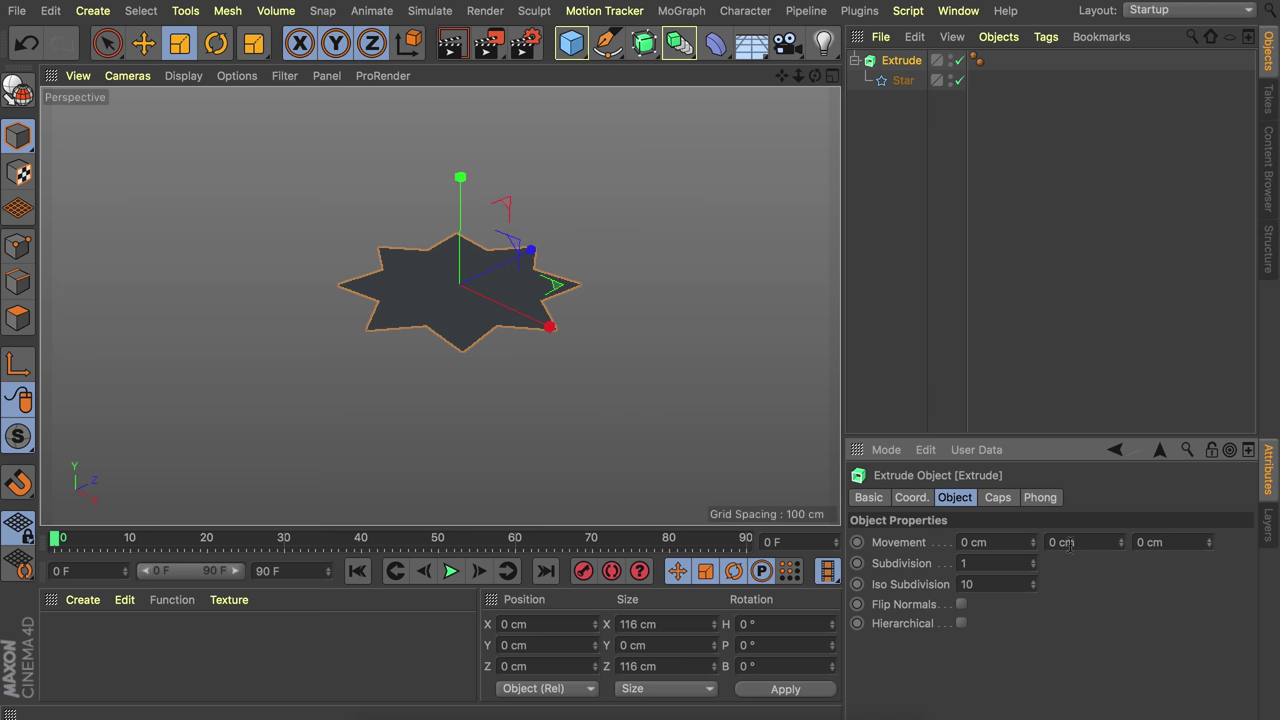
left_click_drag(1120, 542, 1120, 458)
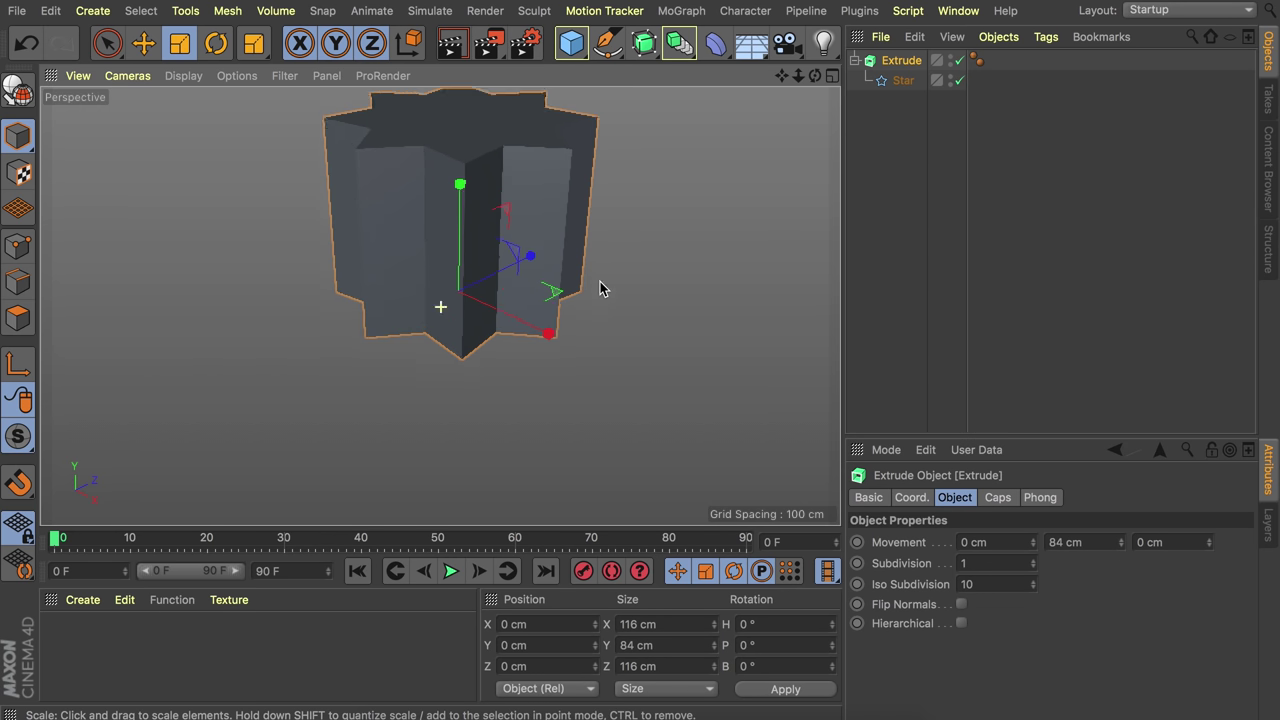
middle_click_drag(601, 273, 600, 349, "alt")
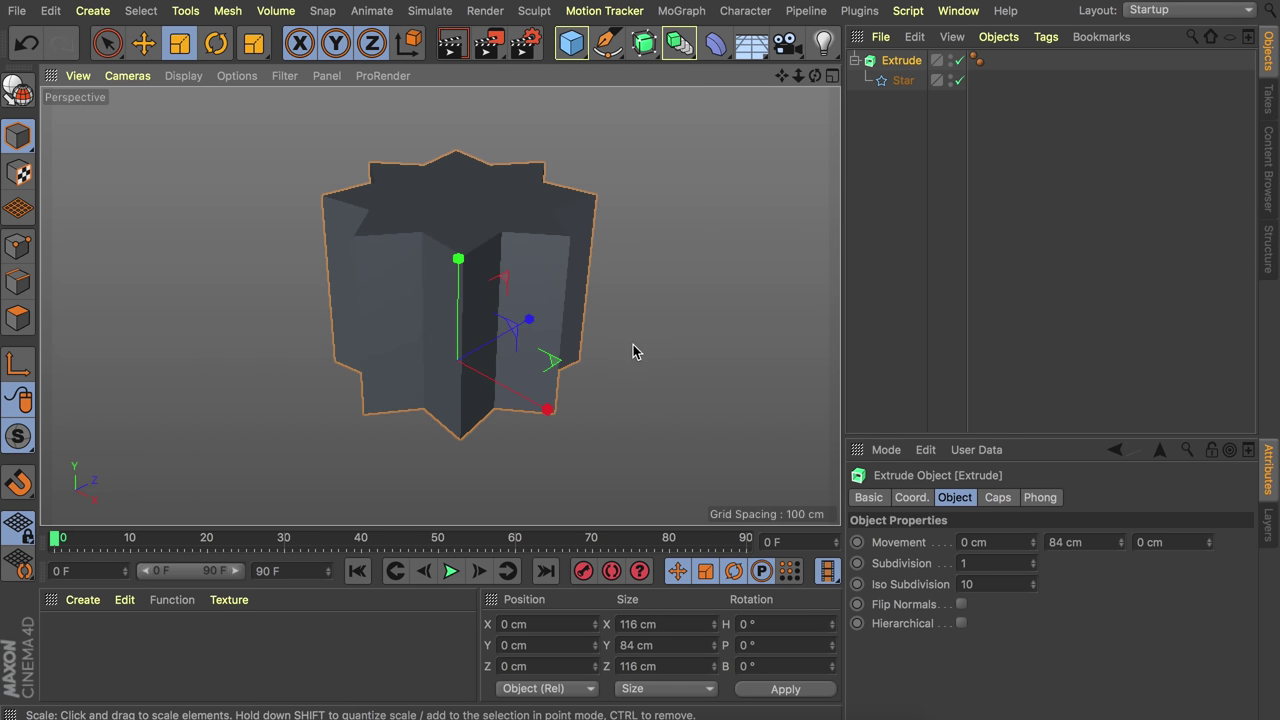
double_click(1104, 549)
type("322")
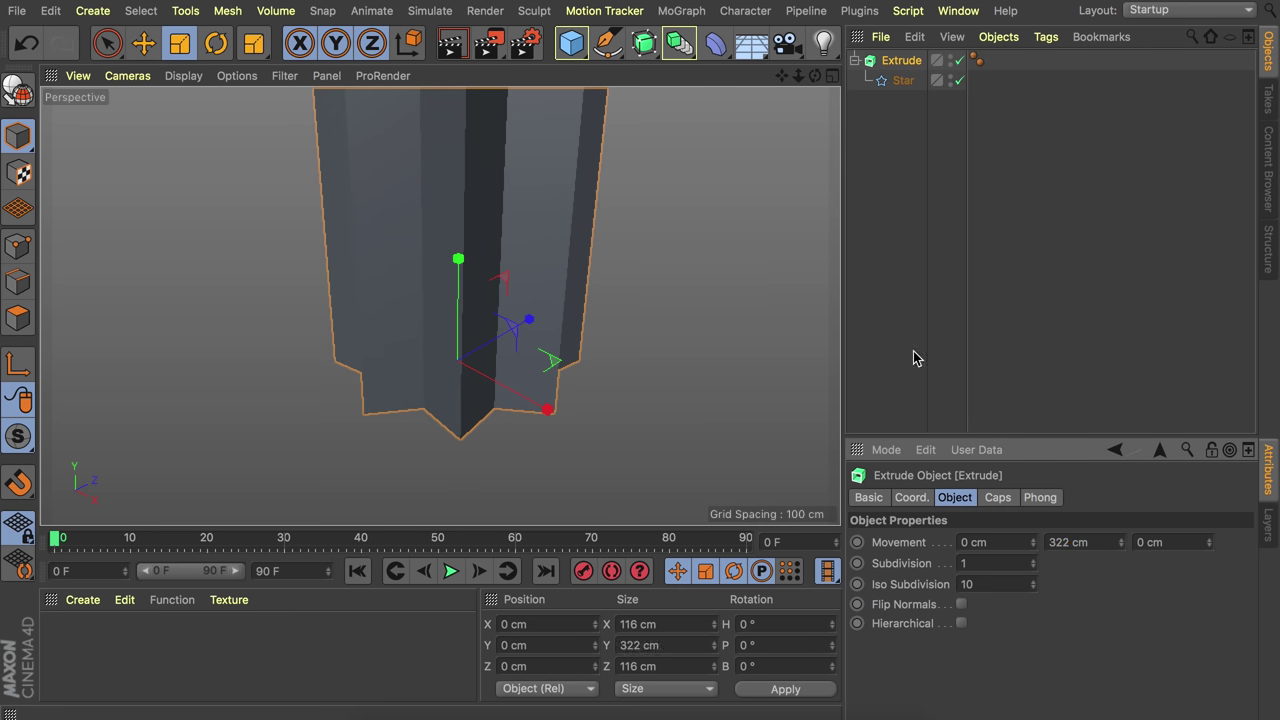
type("h")
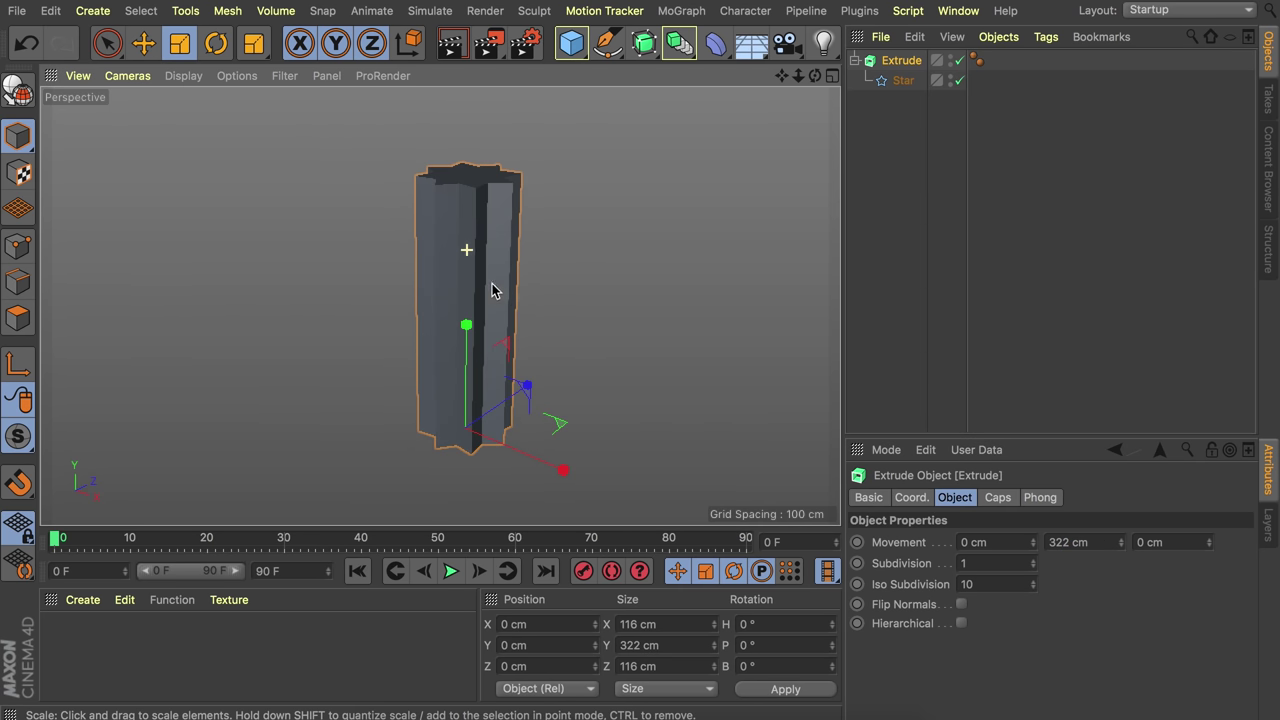
- Change both the start and end caps of the Extrude object to Fillet Cap
left_click(997, 497)
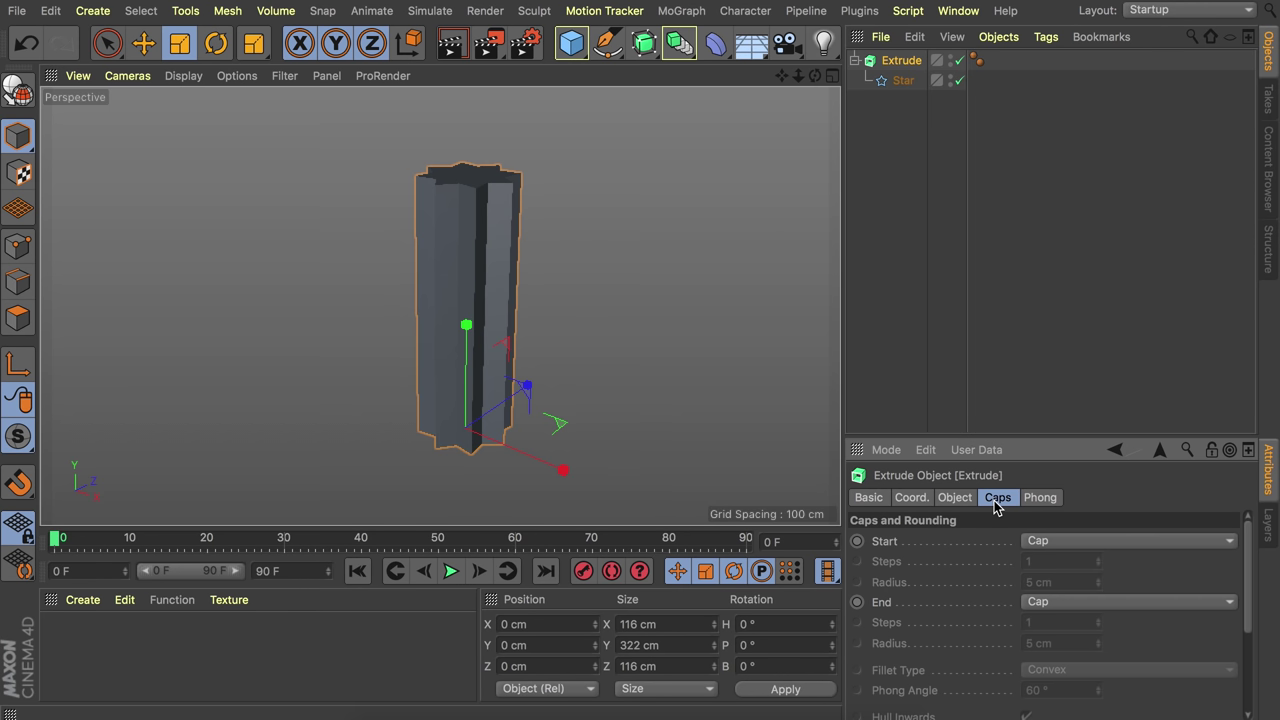
left_click(1050, 541)
left_click(1060, 626)
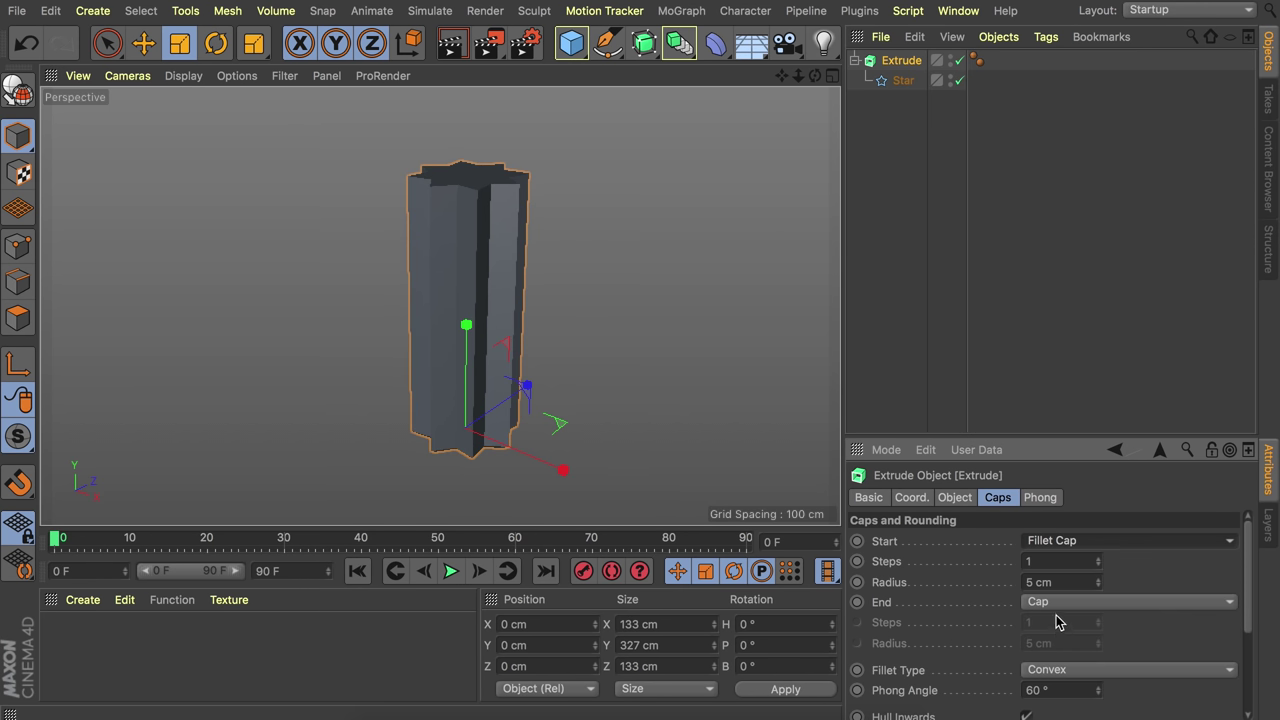
left_click(1058, 602)
left_click(1058, 683)
- Set the fillet radius of the start and end caps to 30 cm each
left_click(1055, 581)
type("30")
key("Return")
left_click(1043, 640)
type("30")
key("Return")
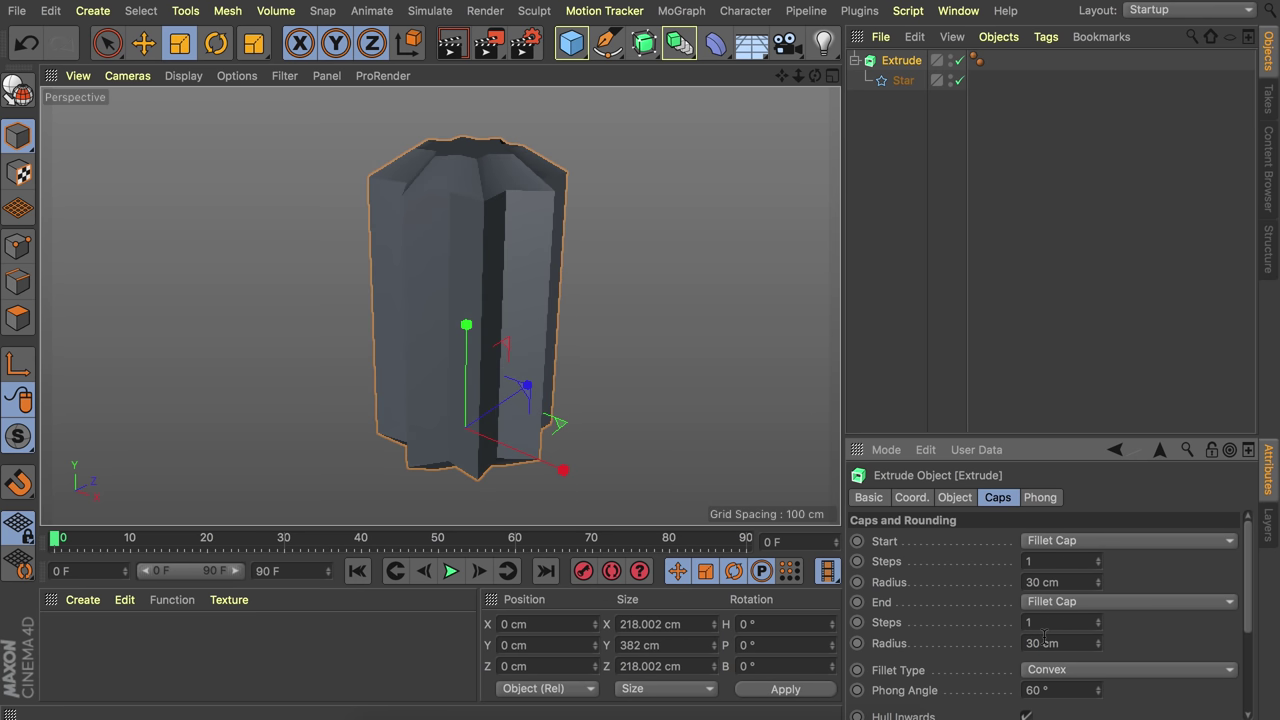
- Enable Constrain and Create Single Object for the Extrude object's caps
left_click_drag(497, 237, 541, 278, "alt")
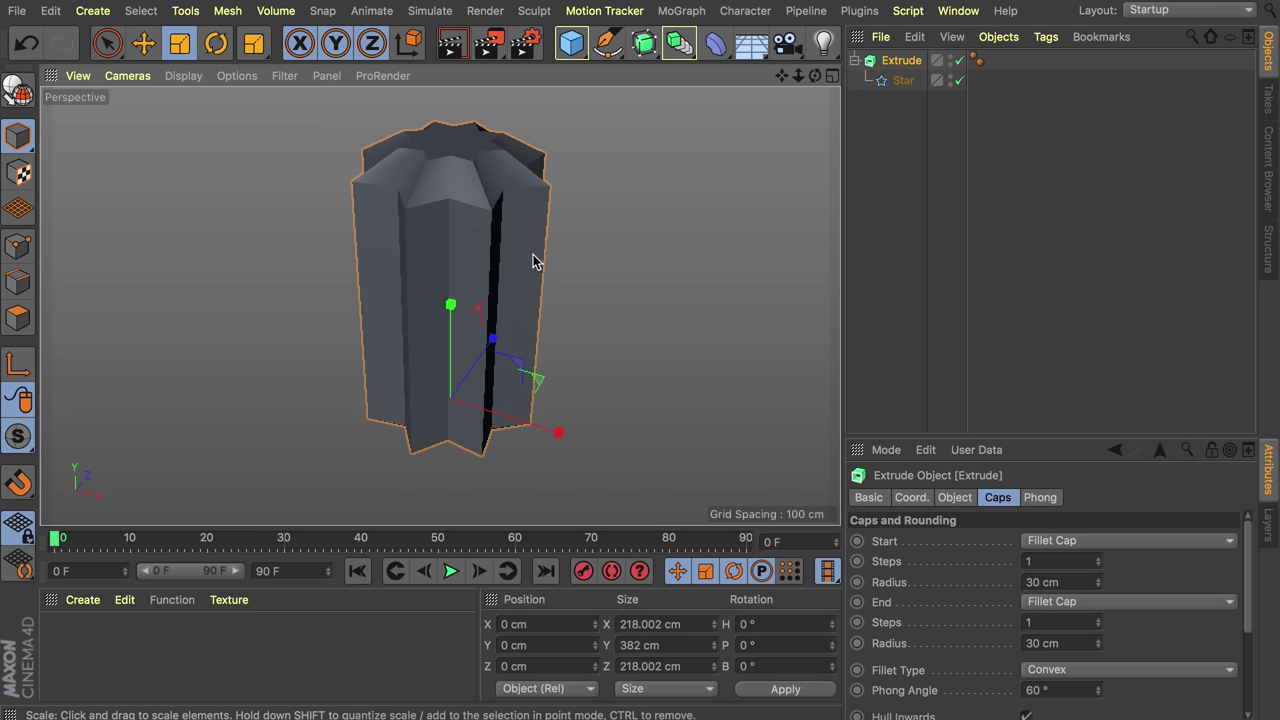
scroll(928, 630, "down", 3)
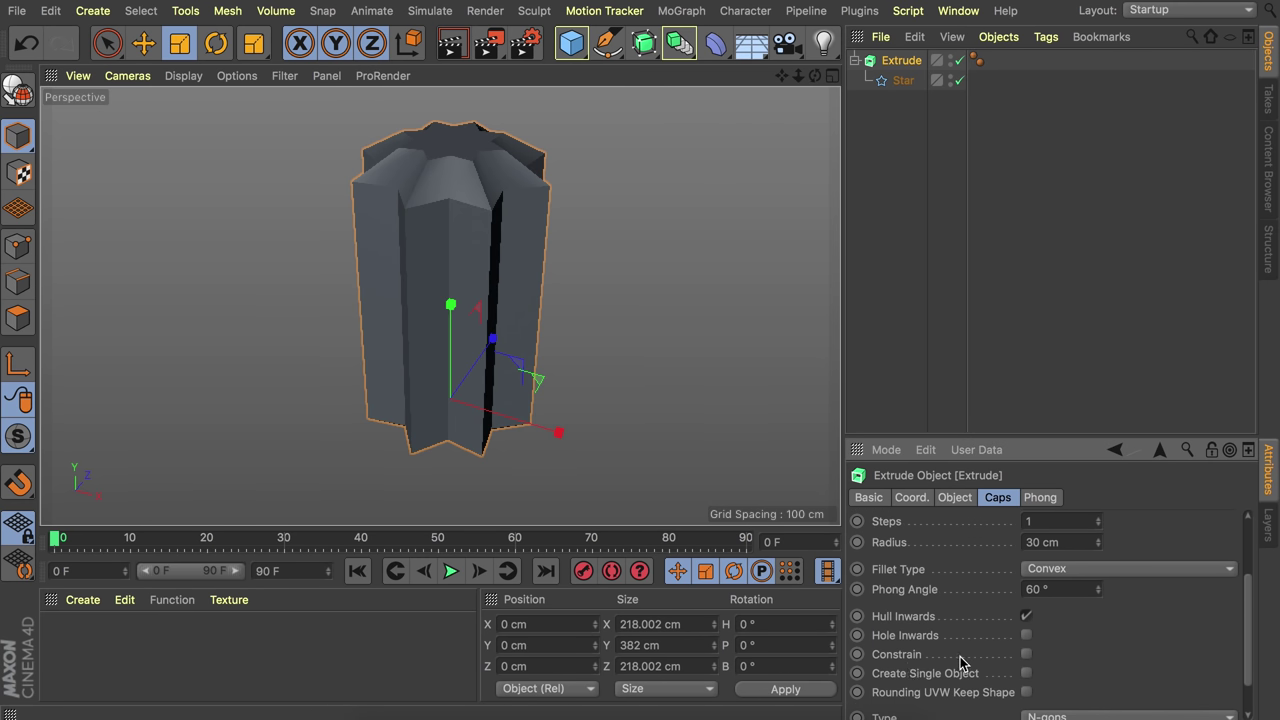
left_click(1026, 654)
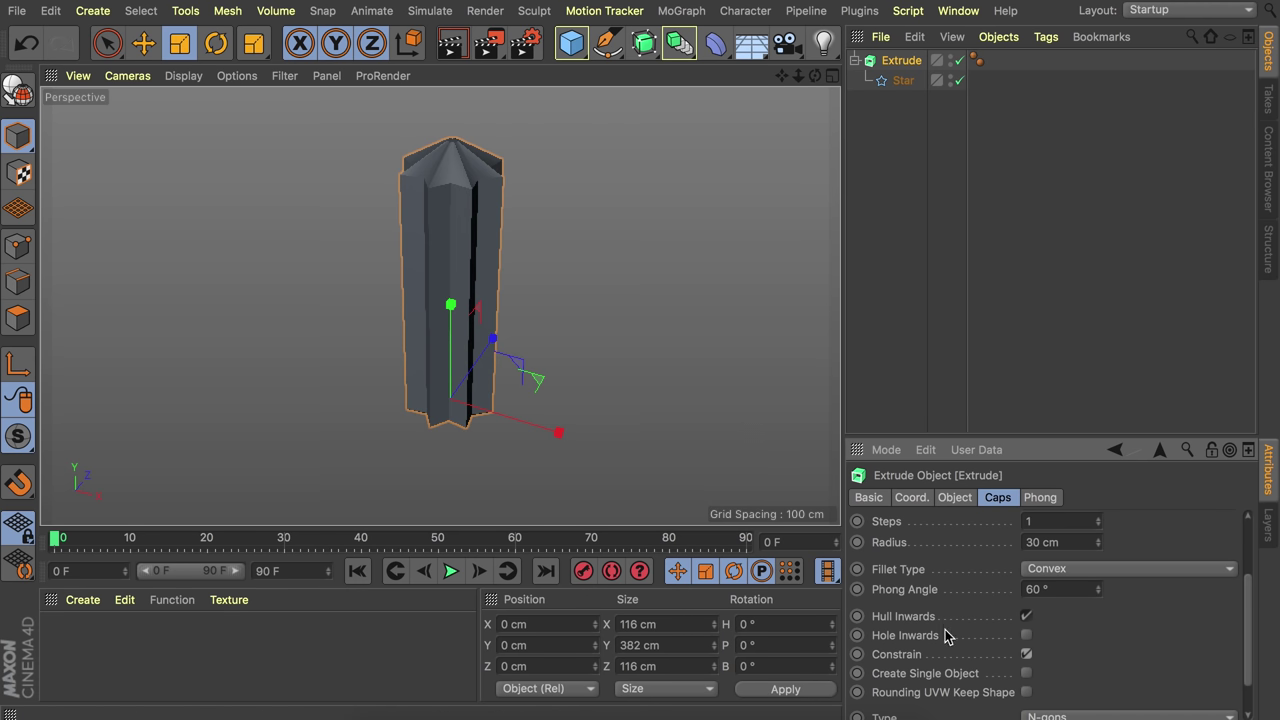
left_click(1026, 674)
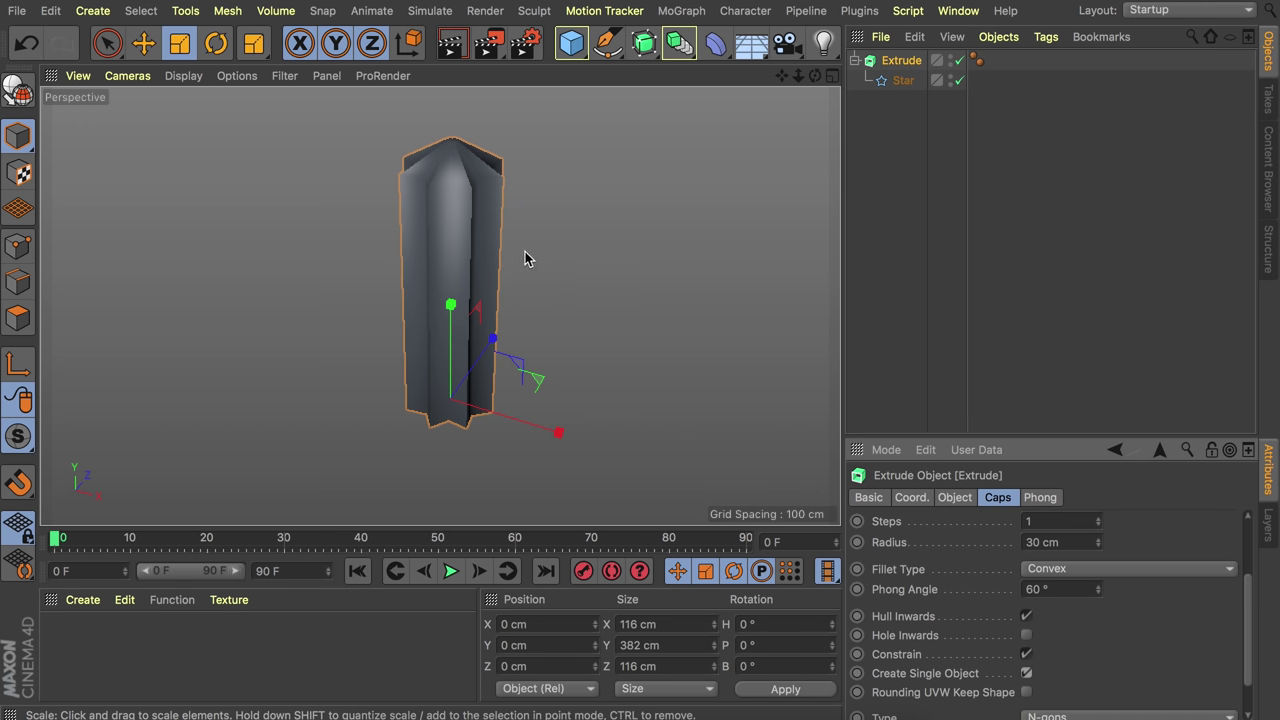
- Raise the fillet steps of both the start and end caps to 2
scroll(950, 605, "up", 3)
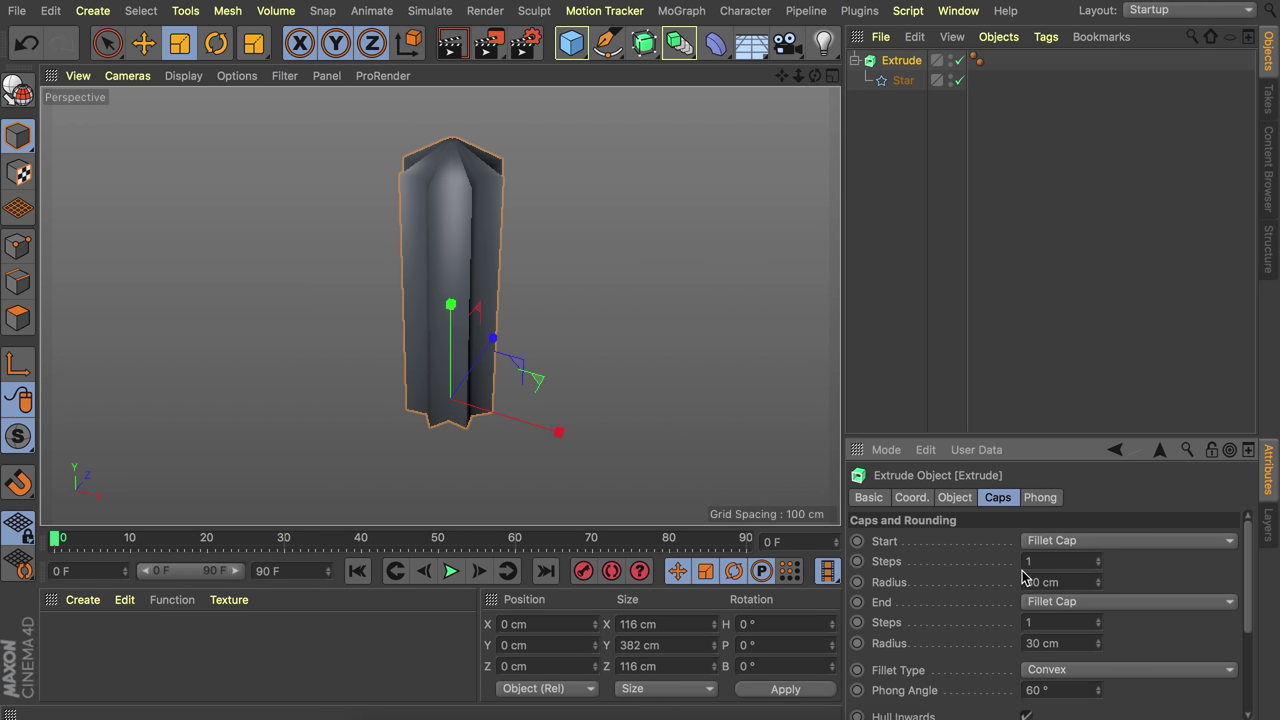
left_click(1098, 558)
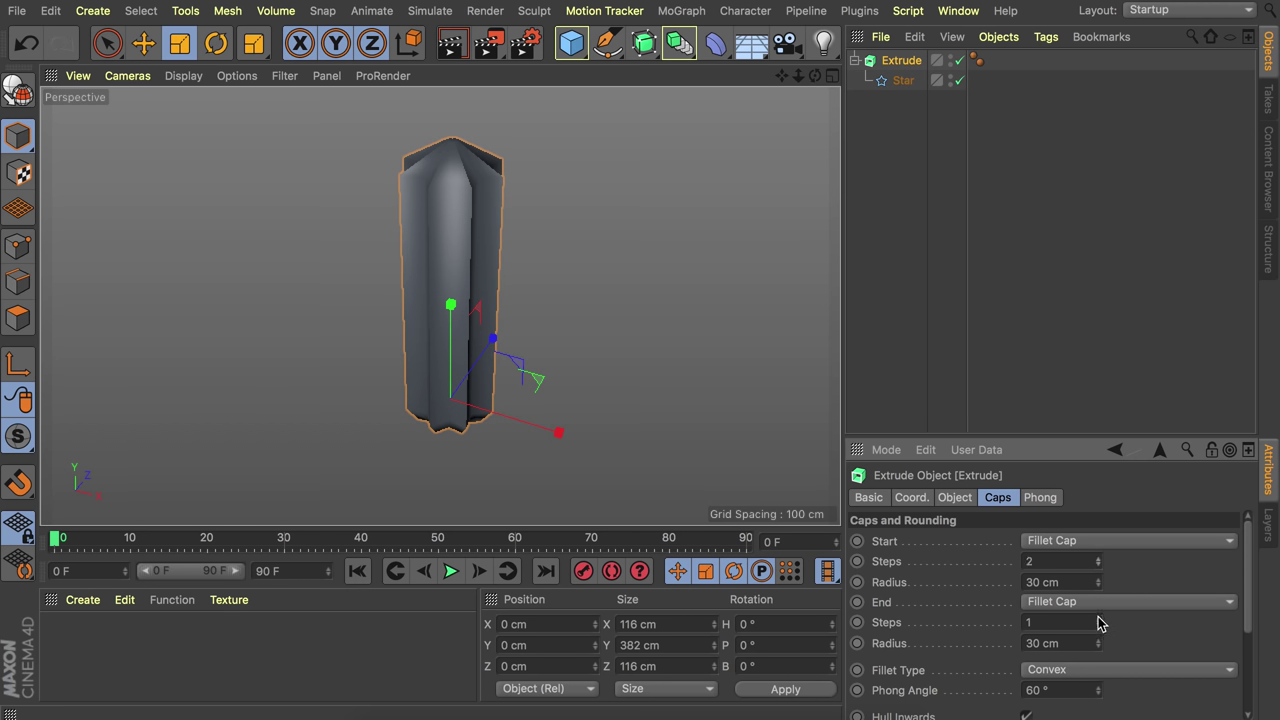
left_click(1098, 618)
scroll(470, 122, "up", 2)
right_click_drag(469, 123, 505, 88, "alt")
left_click_drag(505, 88, 453, 265, "alt")
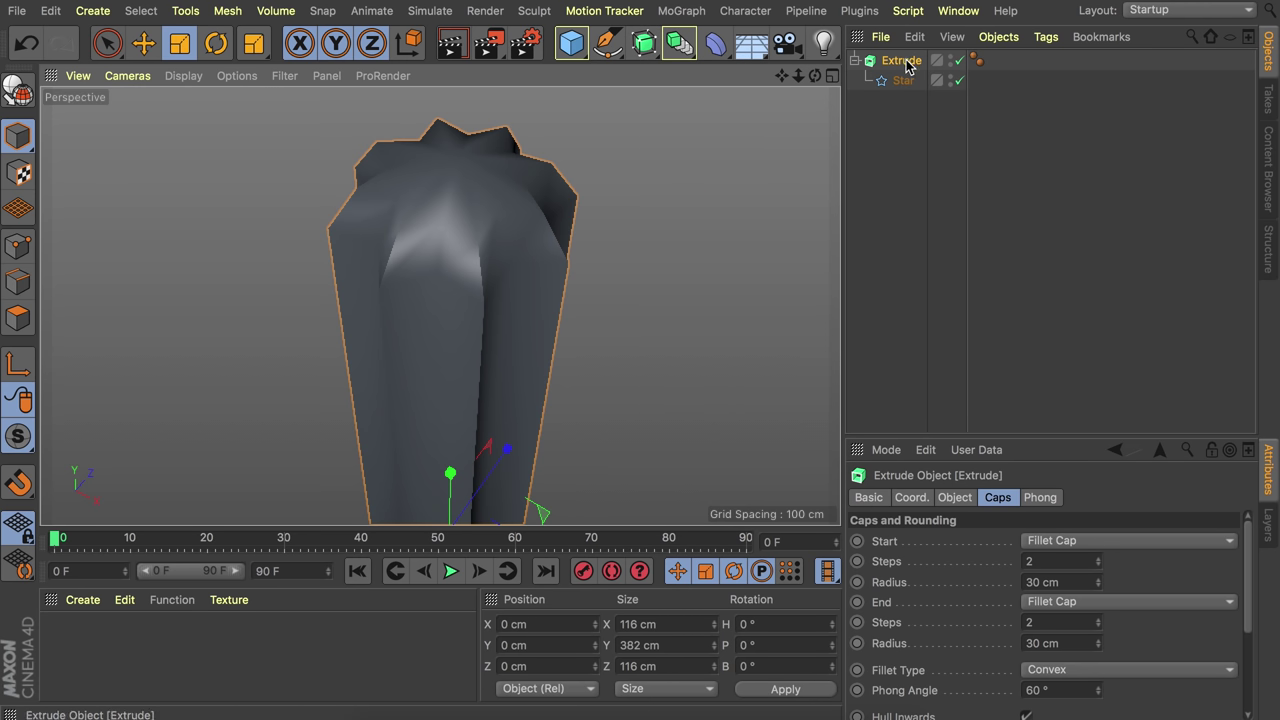
- Place the Extrude object inside a new Subdivision Surface and set its renderer subdivision to 2
left_click(646, 45, "alt")
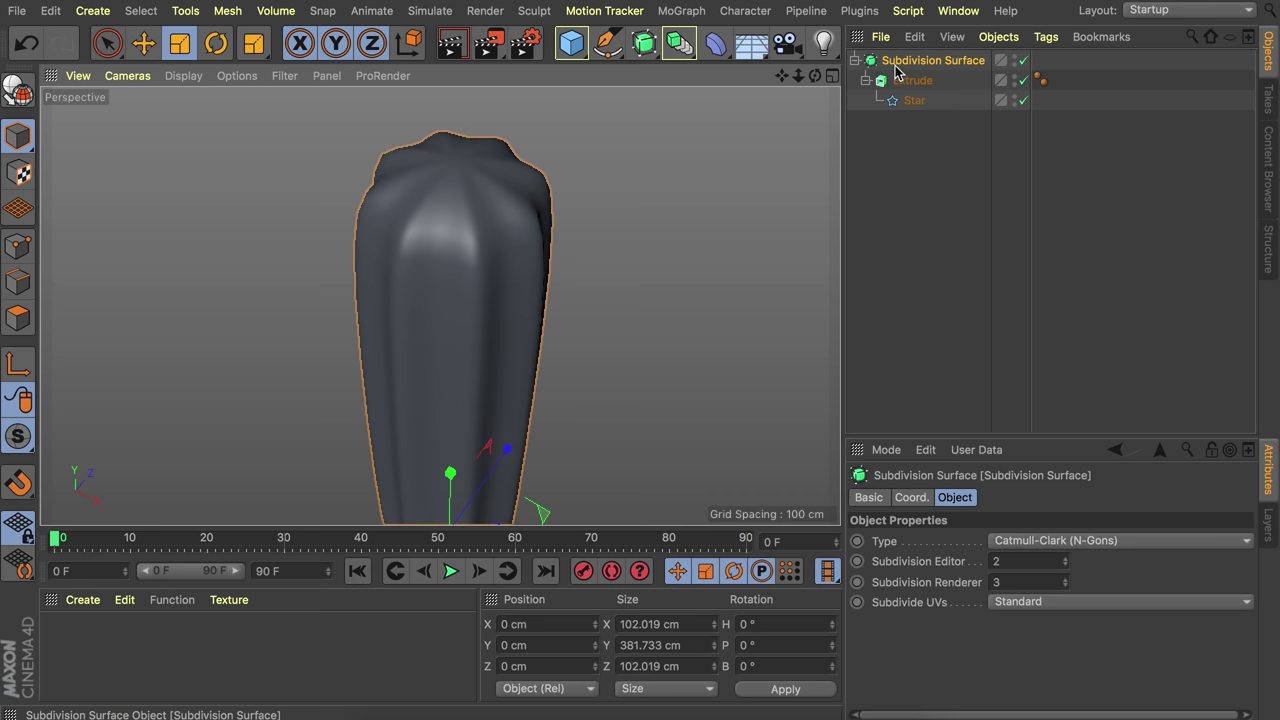
right_click_drag(446, 183, 443, 294, "alt")
middle_click_drag(440, 306, 464, 229, "alt")
mouse_move(464, 229)
left_mouse_down("alt")
mouse_move(465, 207)
mouse_move(470, 228)
left_mouse_up("alt")
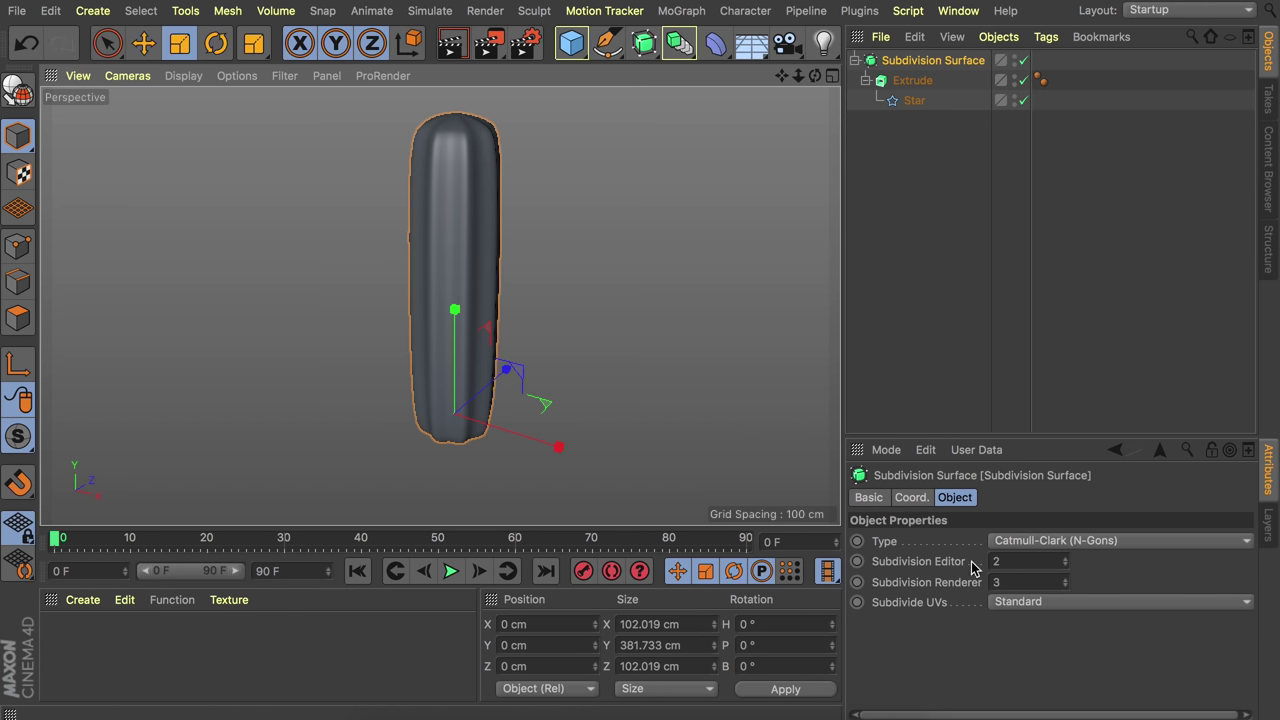
left_click(1018, 582)
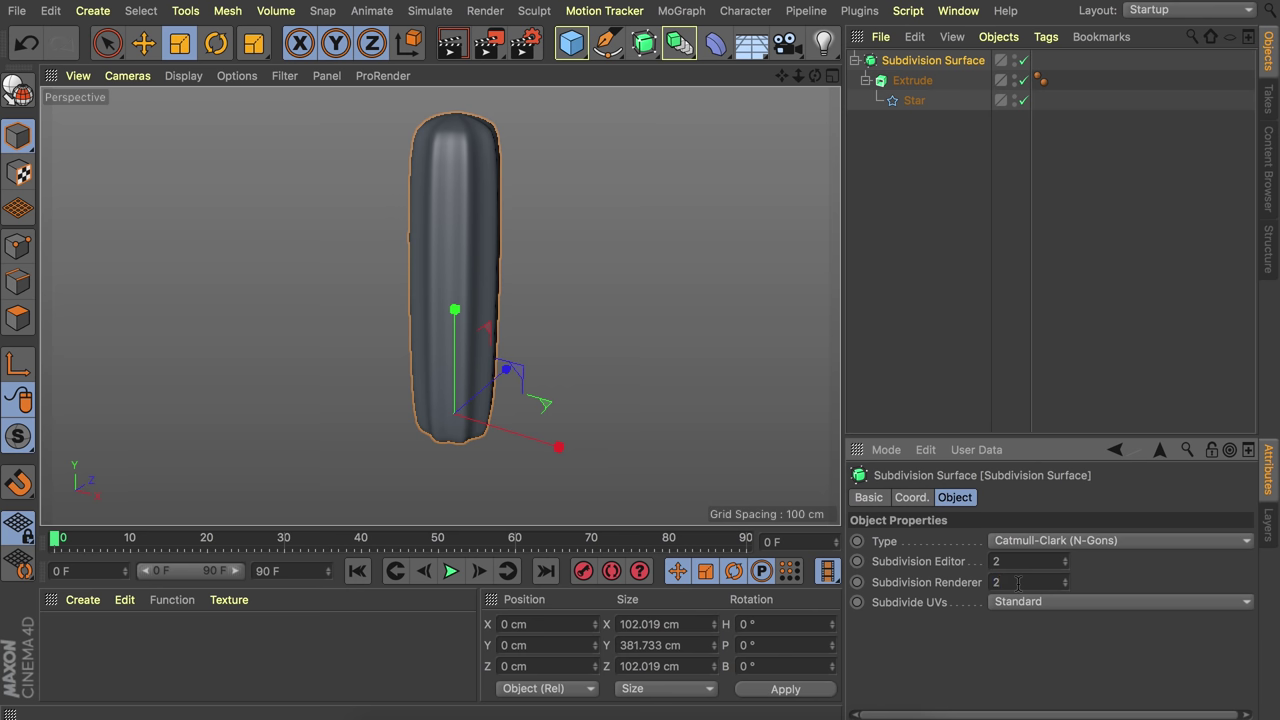
left_click(522, 208)
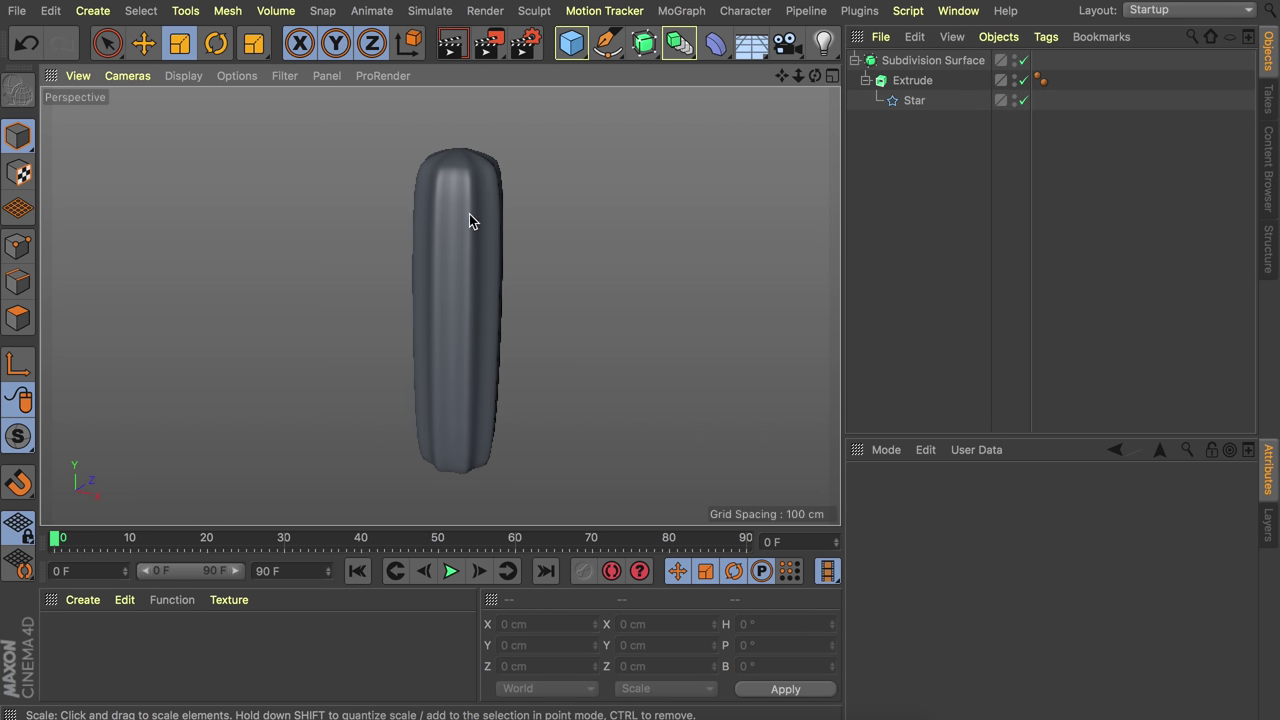
- Add a Taper deformer to the scene
mouse_move(441, 210)
left_mouse_down("alt")
mouse_move(579, 199)
mouse_move(425, 207)
left_mouse_up("alt")
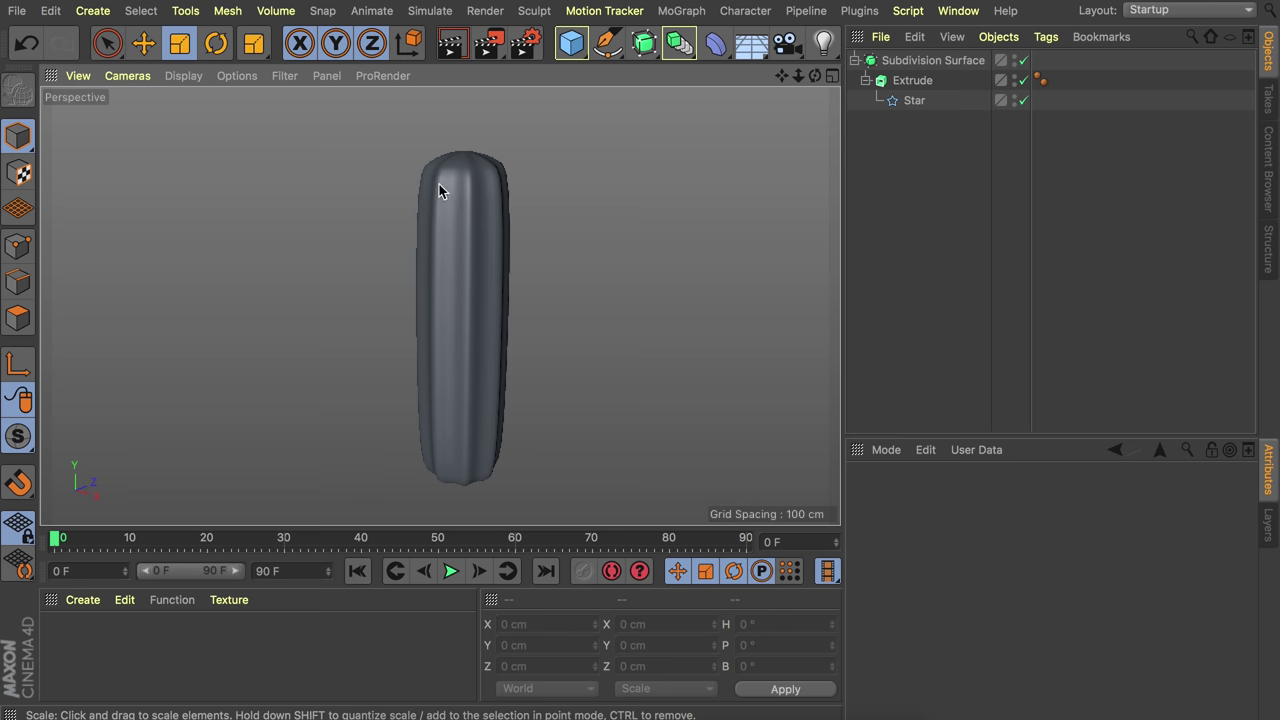
left_click(715, 43)
left_click(612, 71)
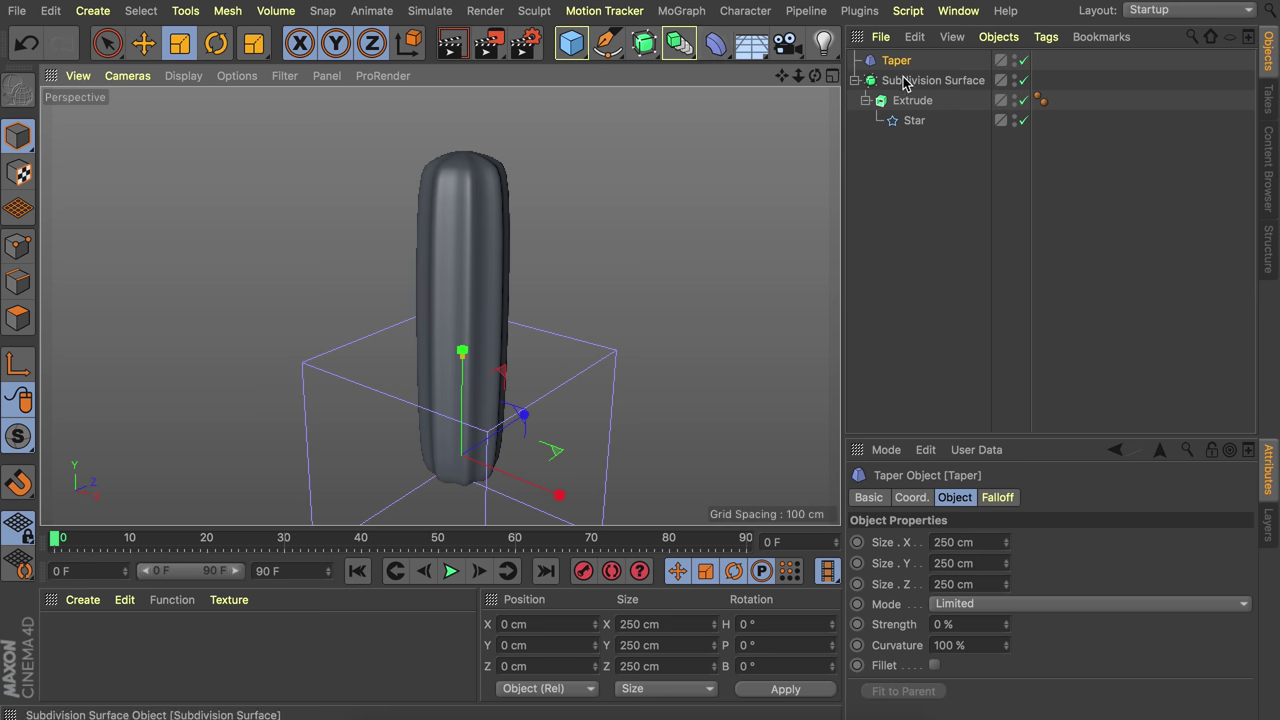
- Move the Taper deformer up to about 182.5 cm in Y so its cage surrounds the column
key("e")
left_click_drag(466, 357, 640, 220)
left_click(880, 62)
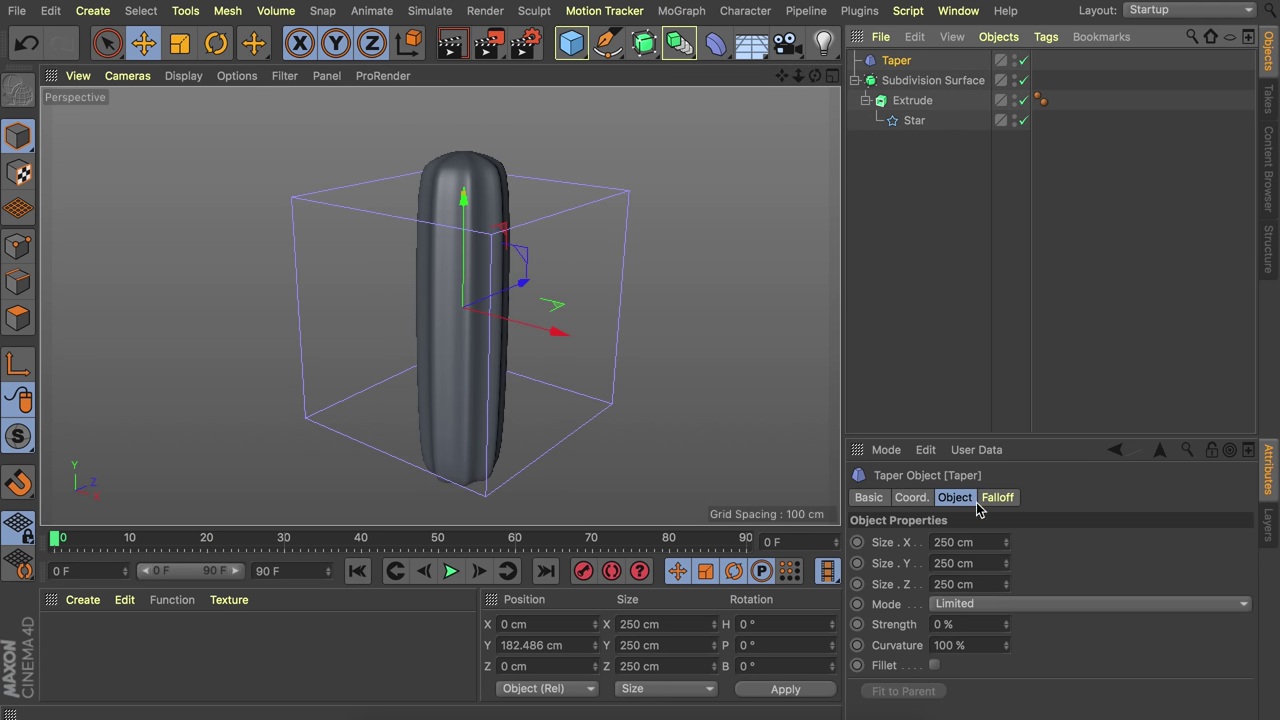
- Set the Taper deformer's size to 200 cm in X, 365 cm in Y and 200 cm in Z
left_click_drag(1007, 565, 1009, 569)
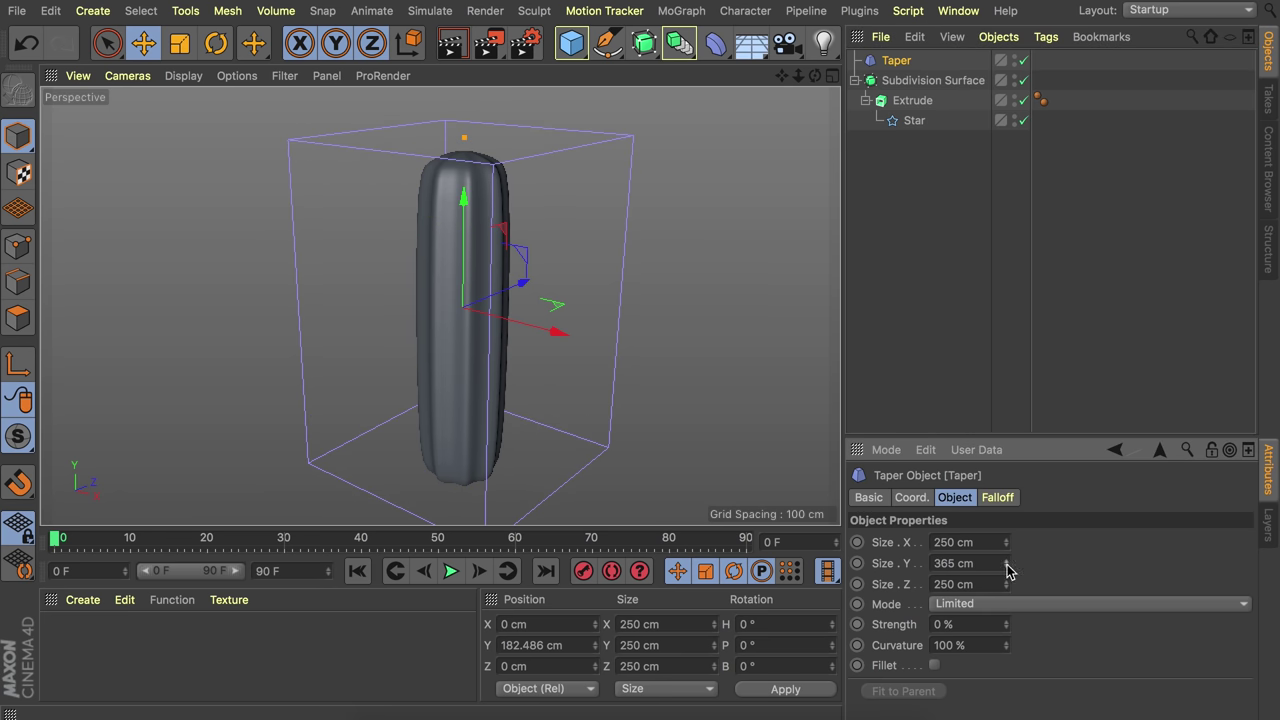
left_click(987, 584)
type("1")
type("00")
left_click(969, 542)
type("200")
key("Return")
- Set the Taper deformer's strength to -30 % and its curvature to 57 %
mouse_move(489, 243)
left_mouse_down("alt")
mouse_move(466, 296)
mouse_move(488, 262)
left_mouse_up("alt")
mouse_move(1005, 630)
left_mouse_down()
mouse_move(1005, 665)
mouse_move(1005, 634)
left_mouse_up()
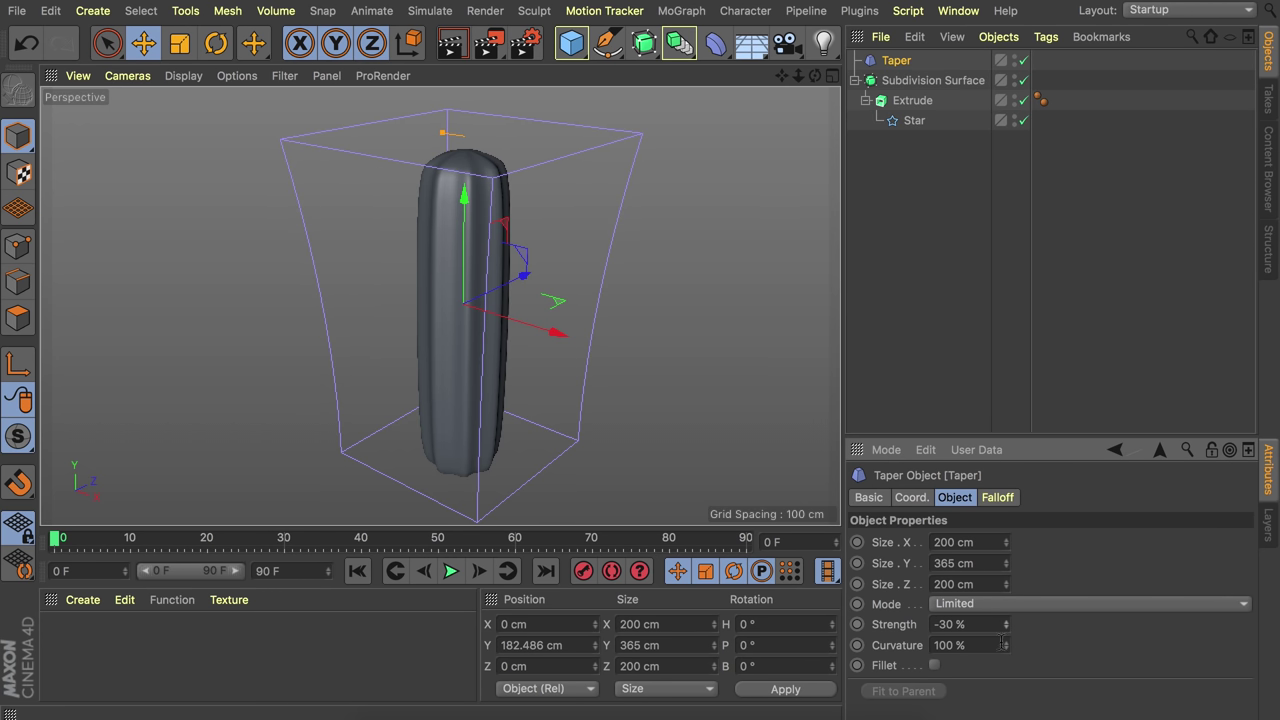
mouse_move(1006, 648)
left_mouse_down()
mouse_move(1006, 684)
mouse_move(1006, 626)
left_mouse_up()
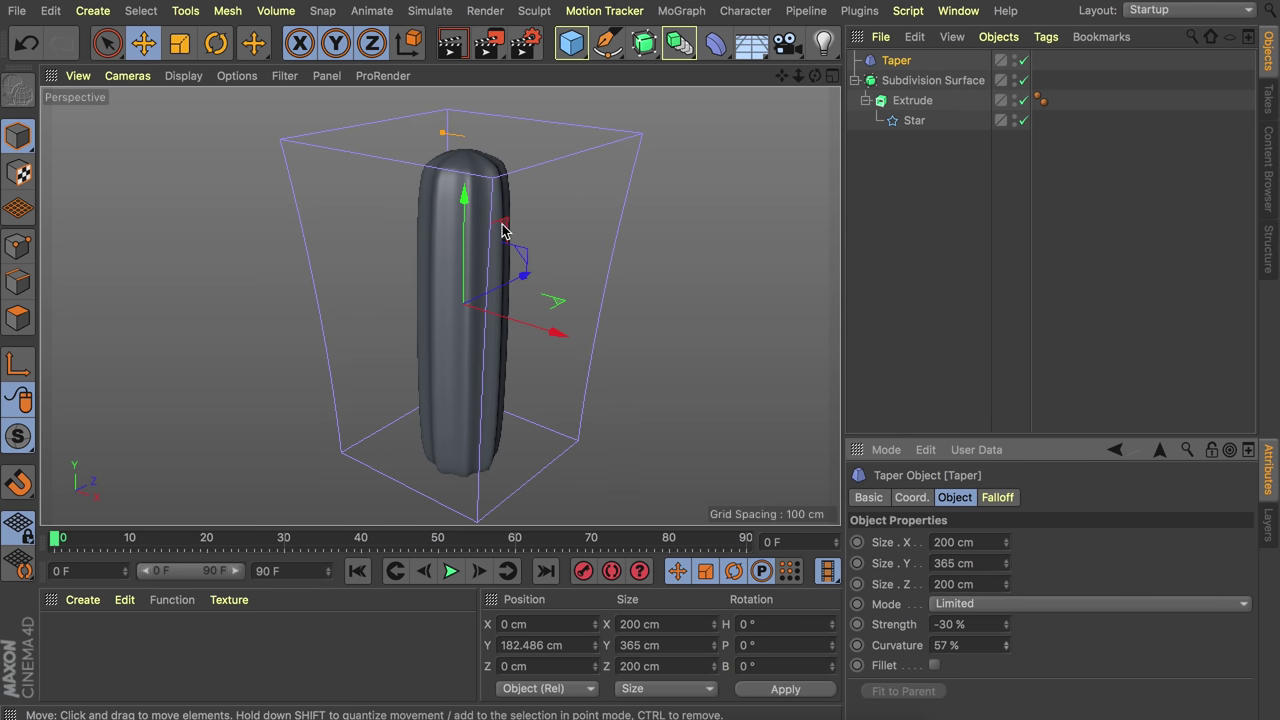
left_click_drag(502, 230, 568, 200, "alt")
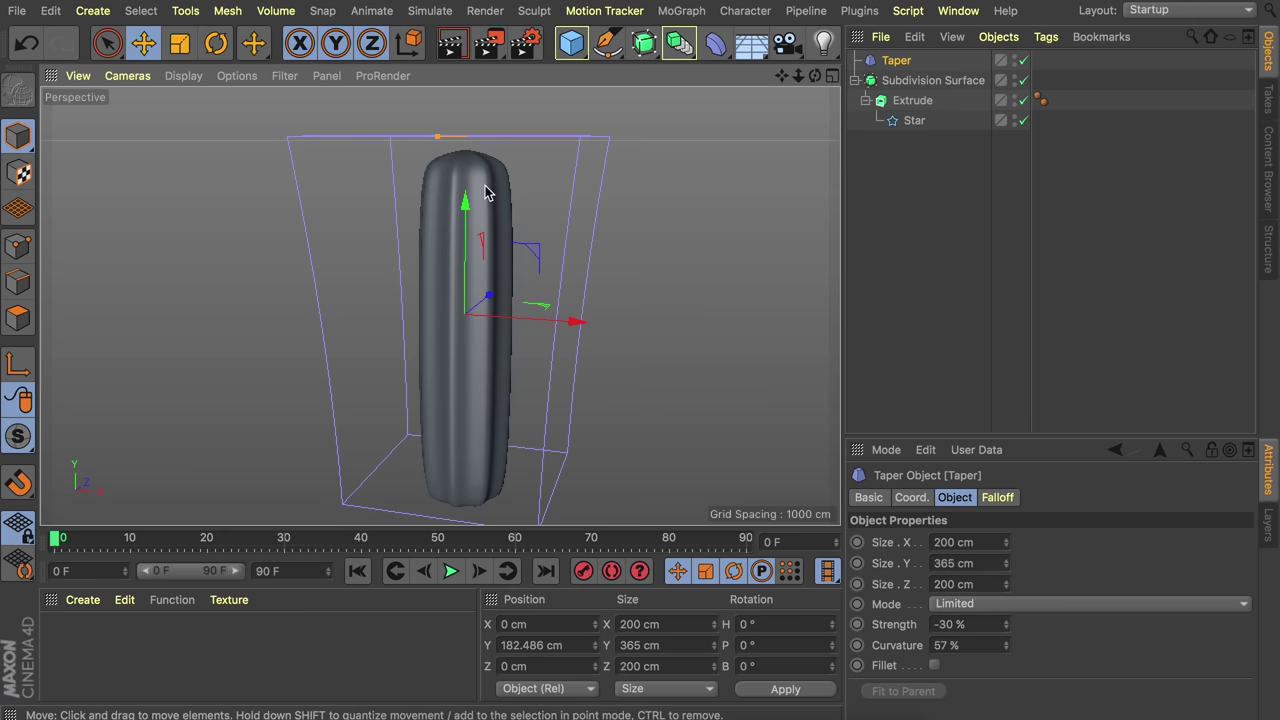
- Group the Taper and the Subdivision Surface hierarchy under a null named Cactus and expand the group
left_click_drag(942, 192, 884, 52)
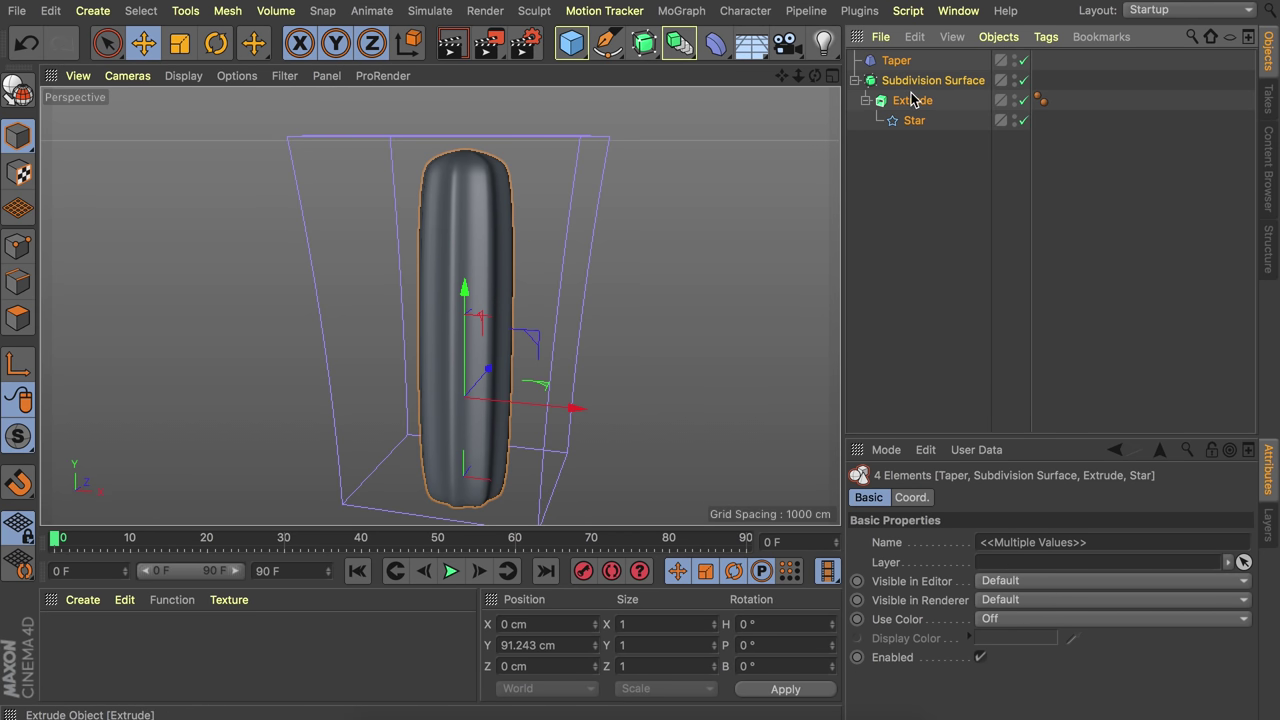
key("alt+g")
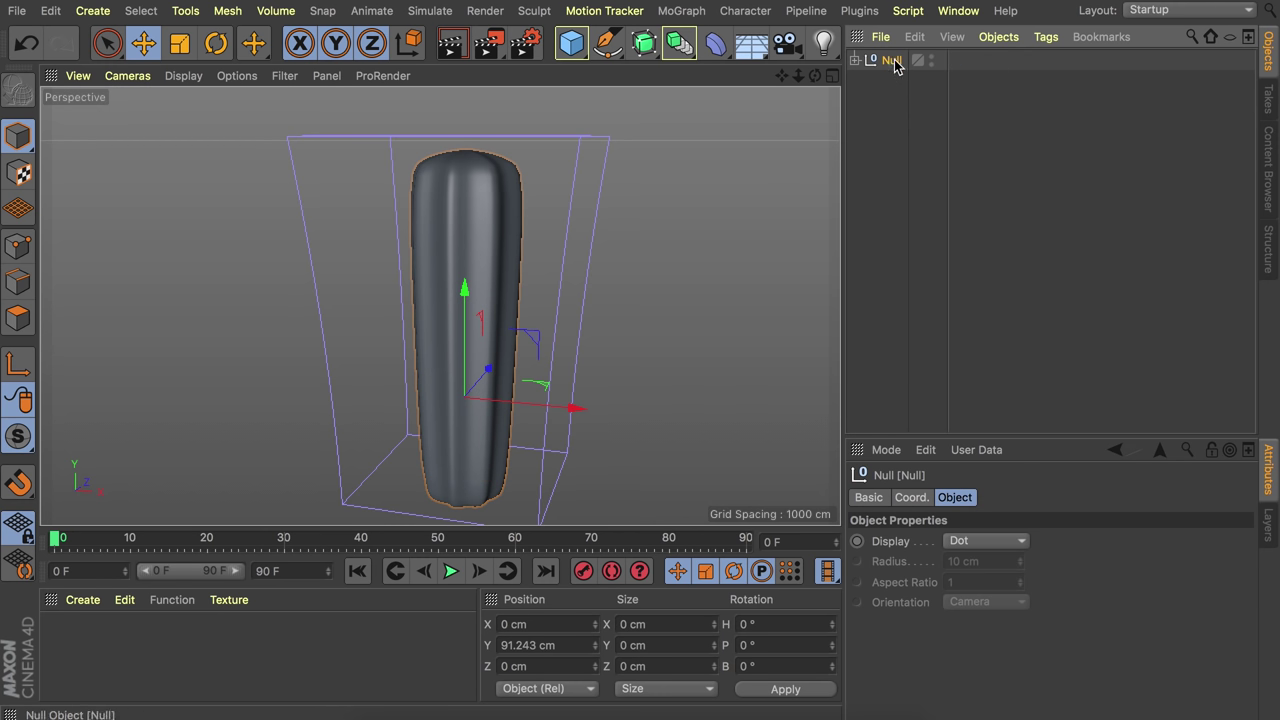
double_click(895, 61)
type("Cactus")
key("Return")
left_click(855, 61)
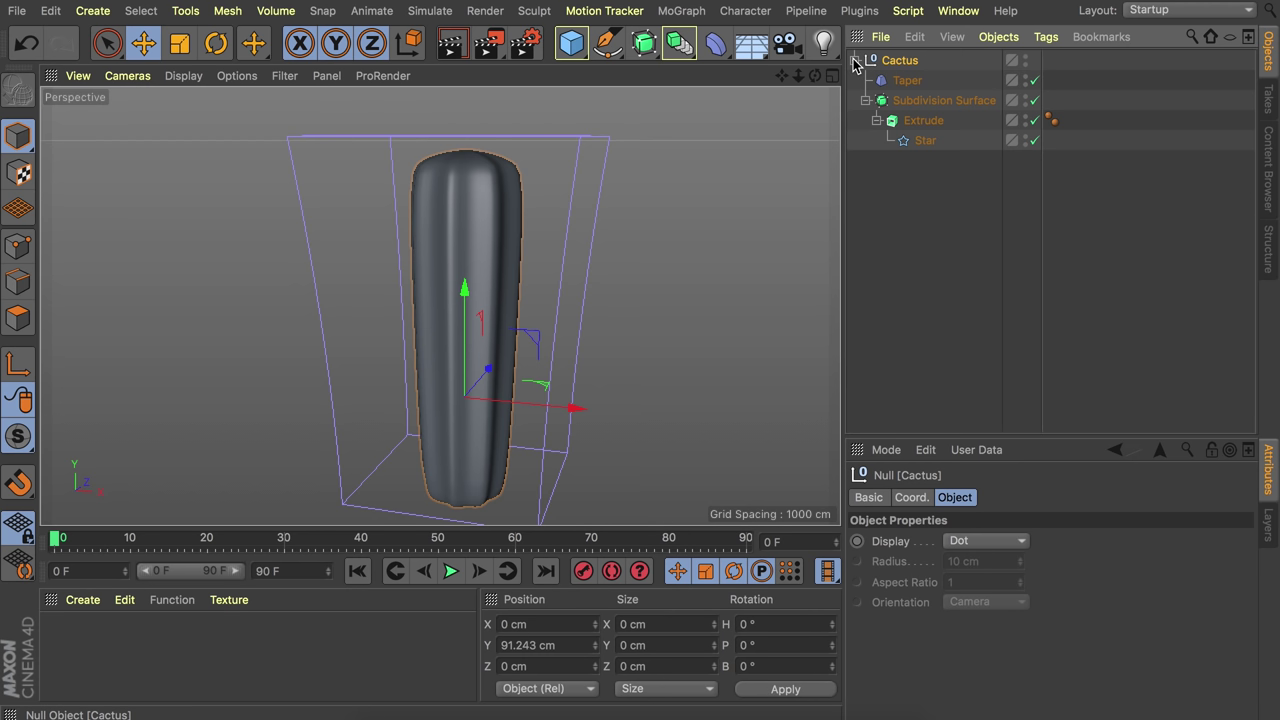
left_click(926, 217)
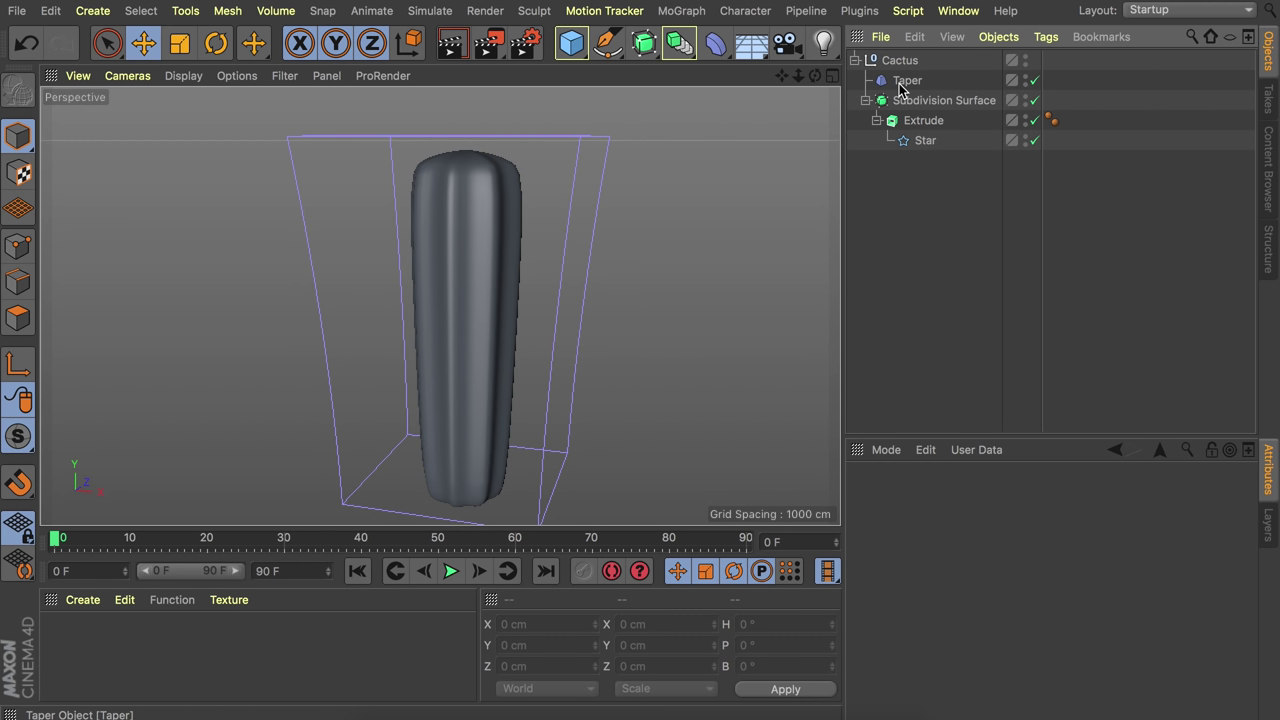
- Draw an open L-shaped Bezier spline in the front view, from inside the column out to about X 130 cm, Y 200 cm and upward
left_click_drag(503, 206, 492, 249, "alt")
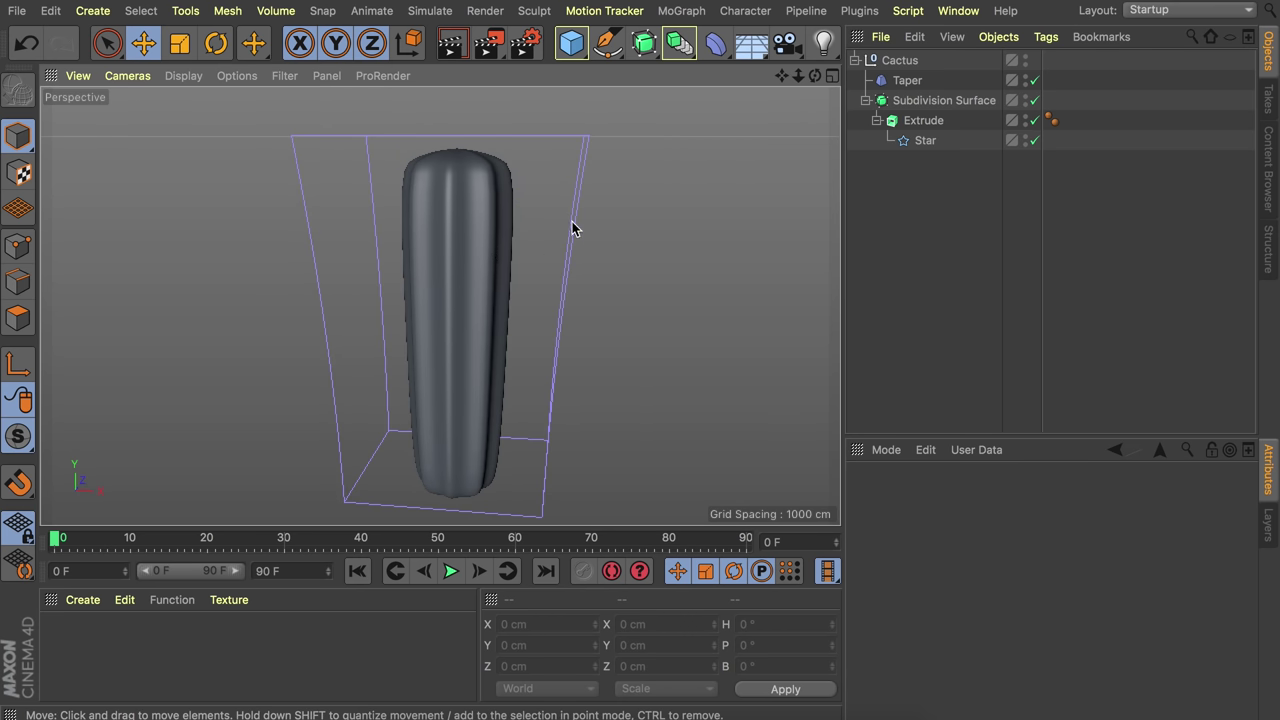
left_click(608, 46)
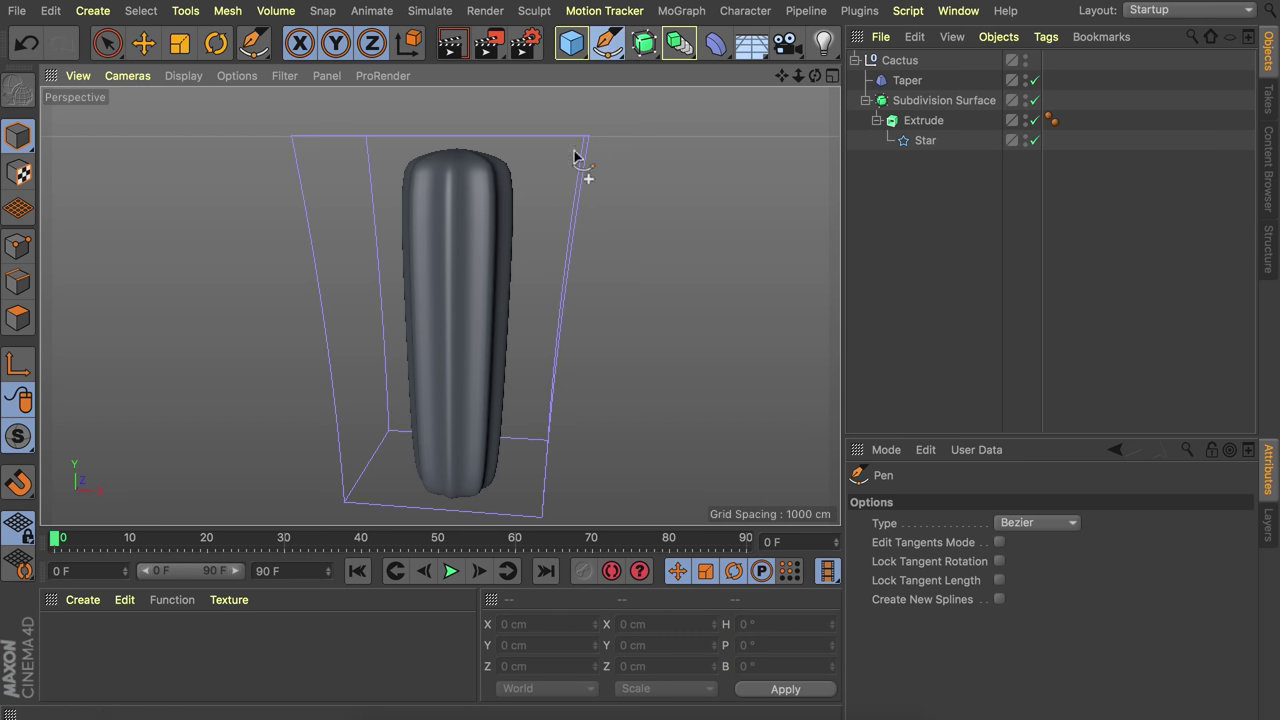
middle_click(455, 278)
middle_click(641, 368)
middle_click_drag(577, 214, 528, 409, "alt")
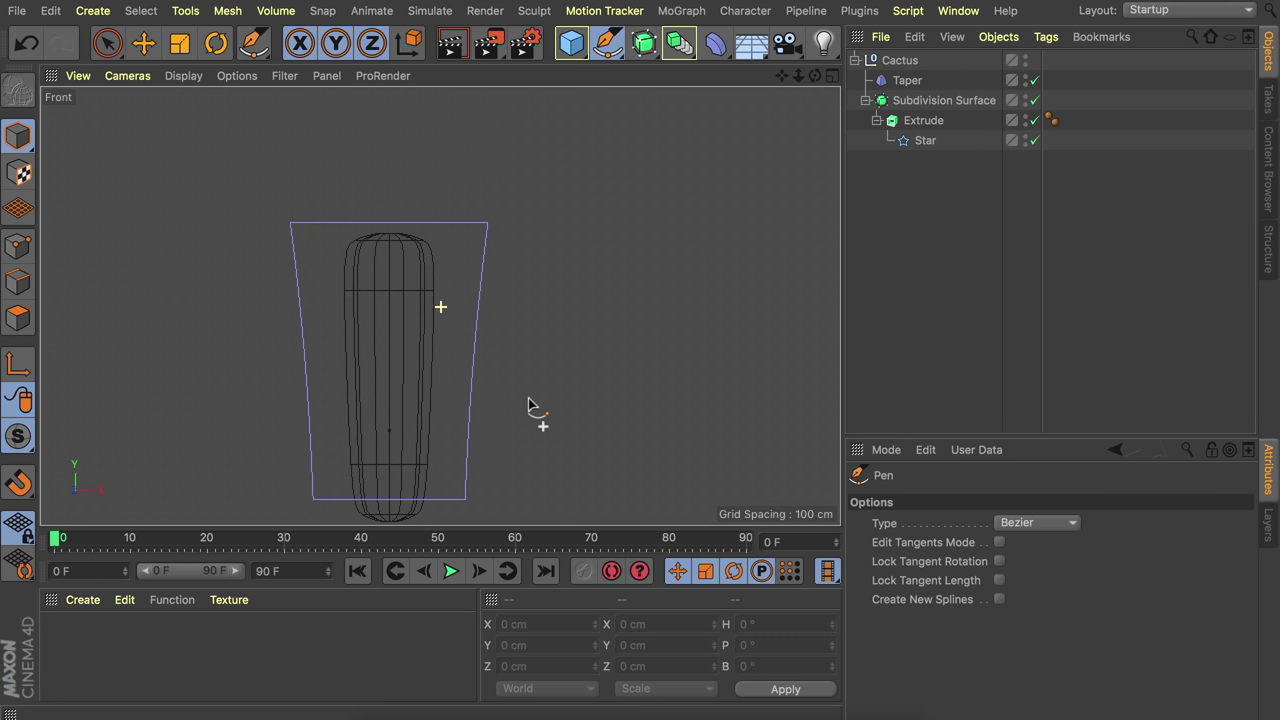
left_click(400, 348)
left_click(488, 348)
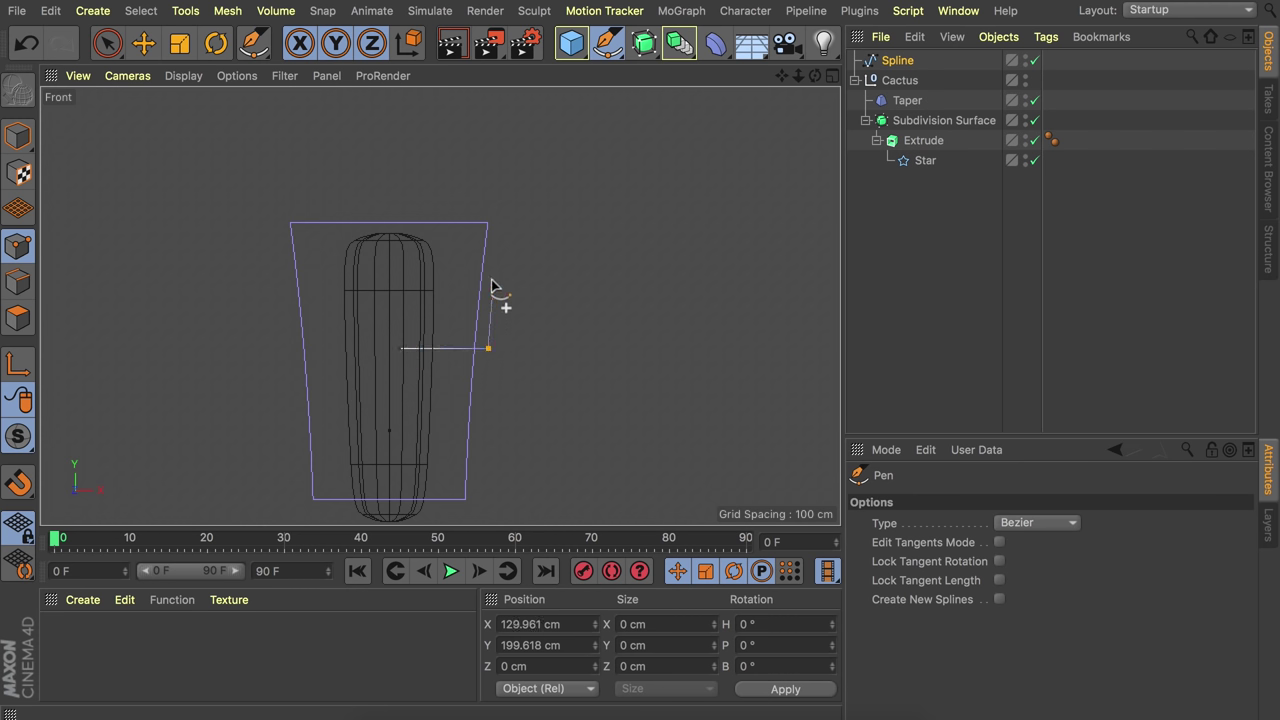
left_click(491, 263)
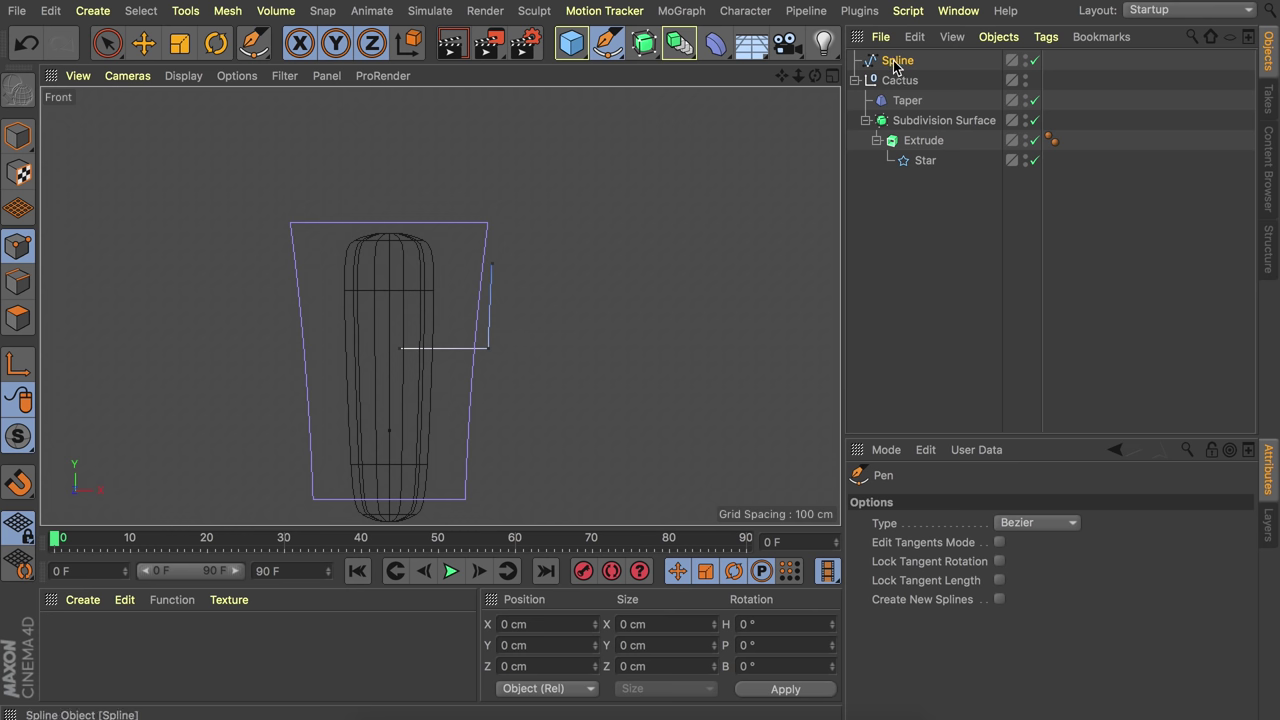
left_click(895, 229)
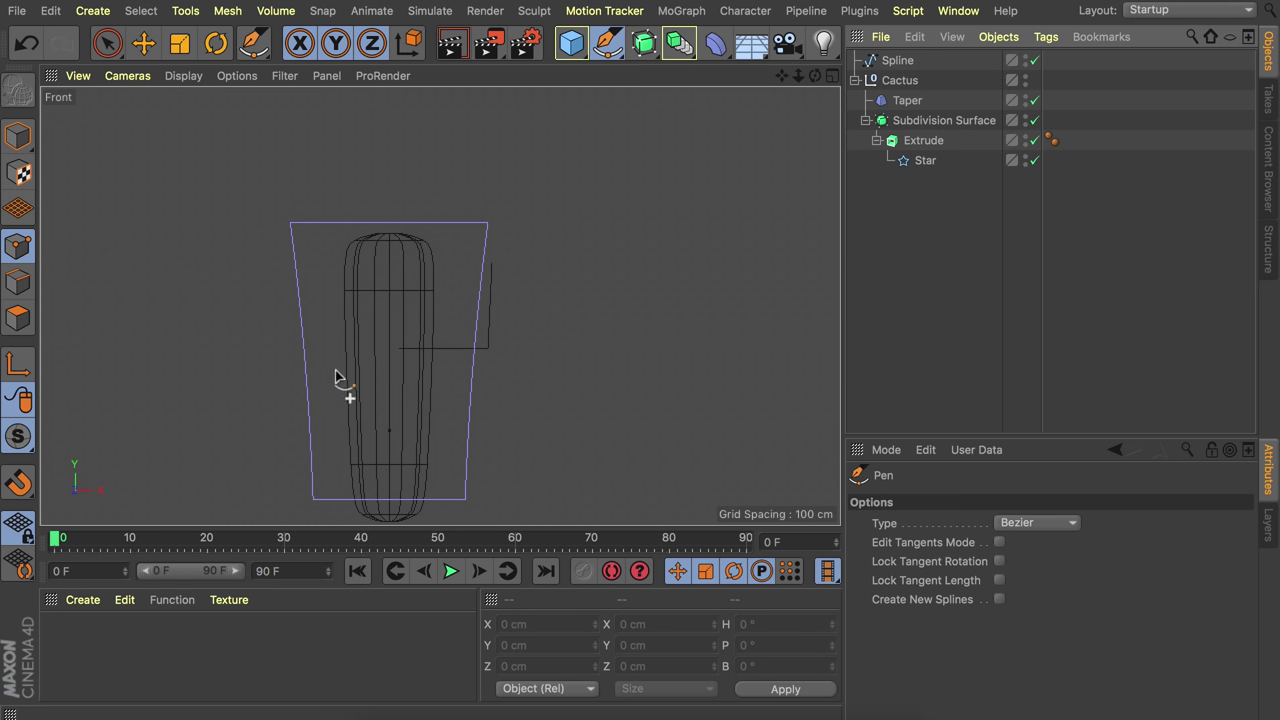
- Draw a second, lower L-shaped spline on the column's opposite side, from about X -33 cm out to X -129 cm and upward
left_click(363, 405)
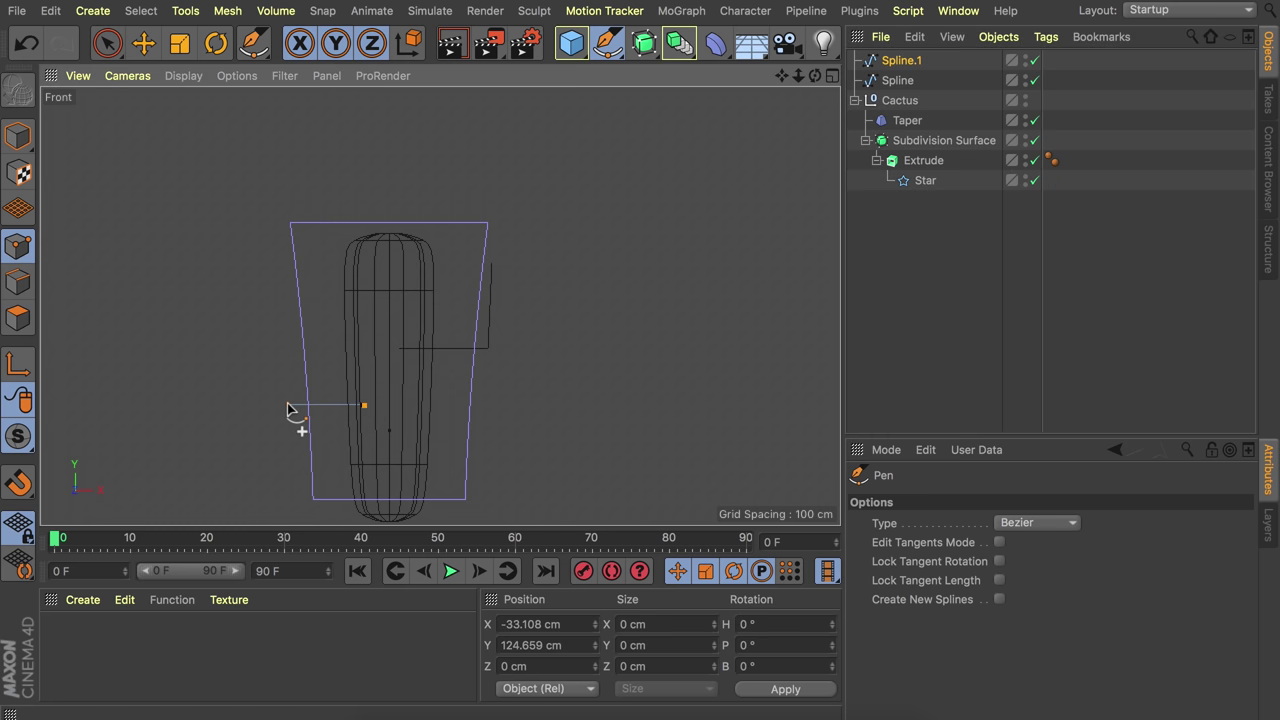
left_click(291, 406)
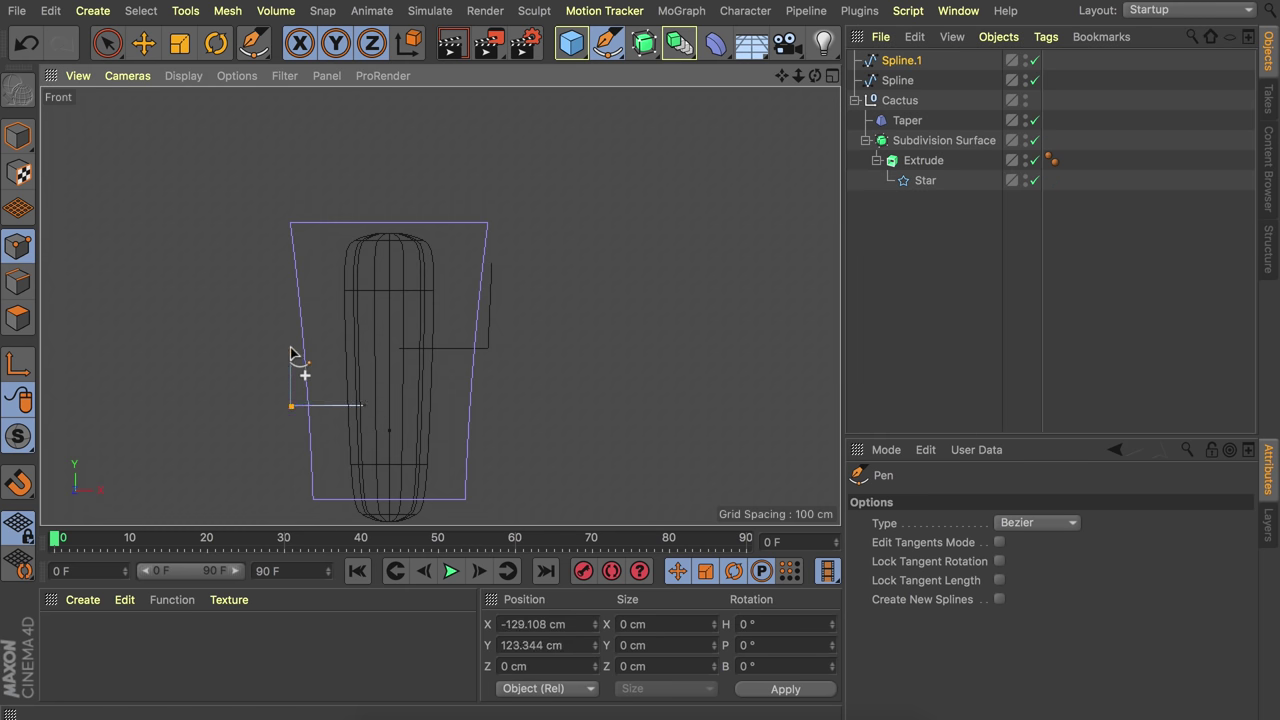
left_click(288, 347)
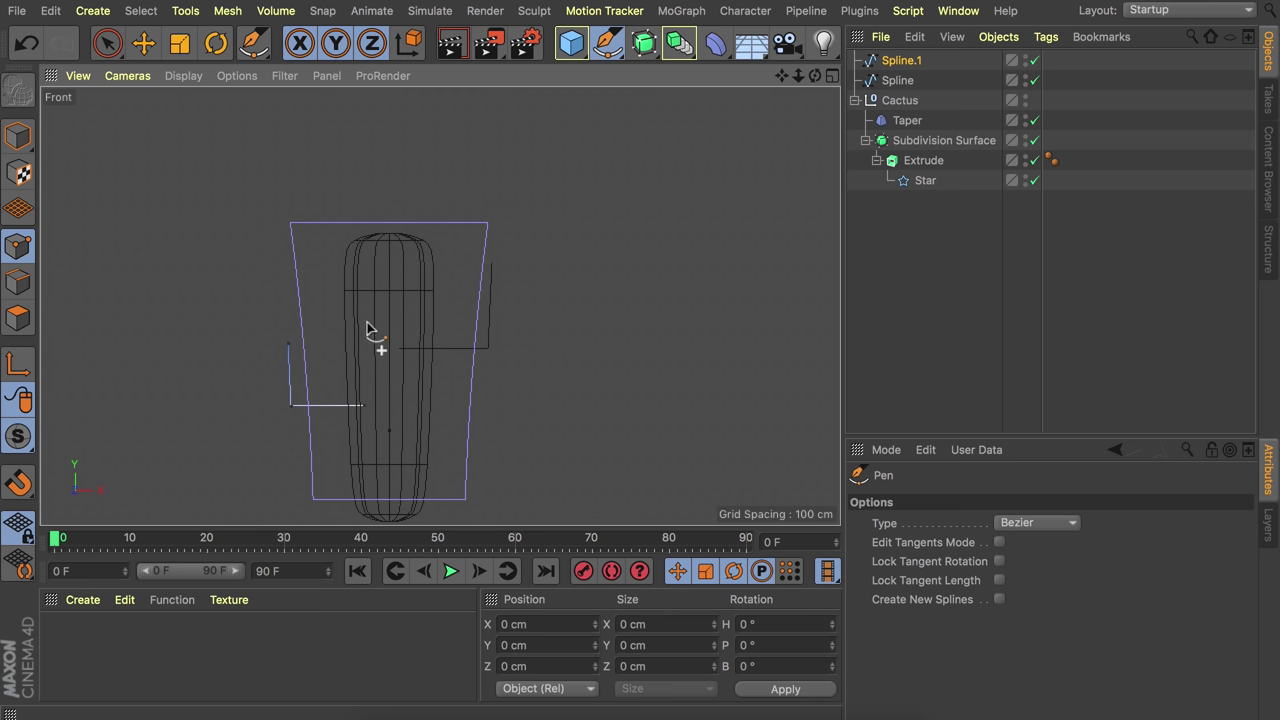
key("e")
left_click(898, 237)
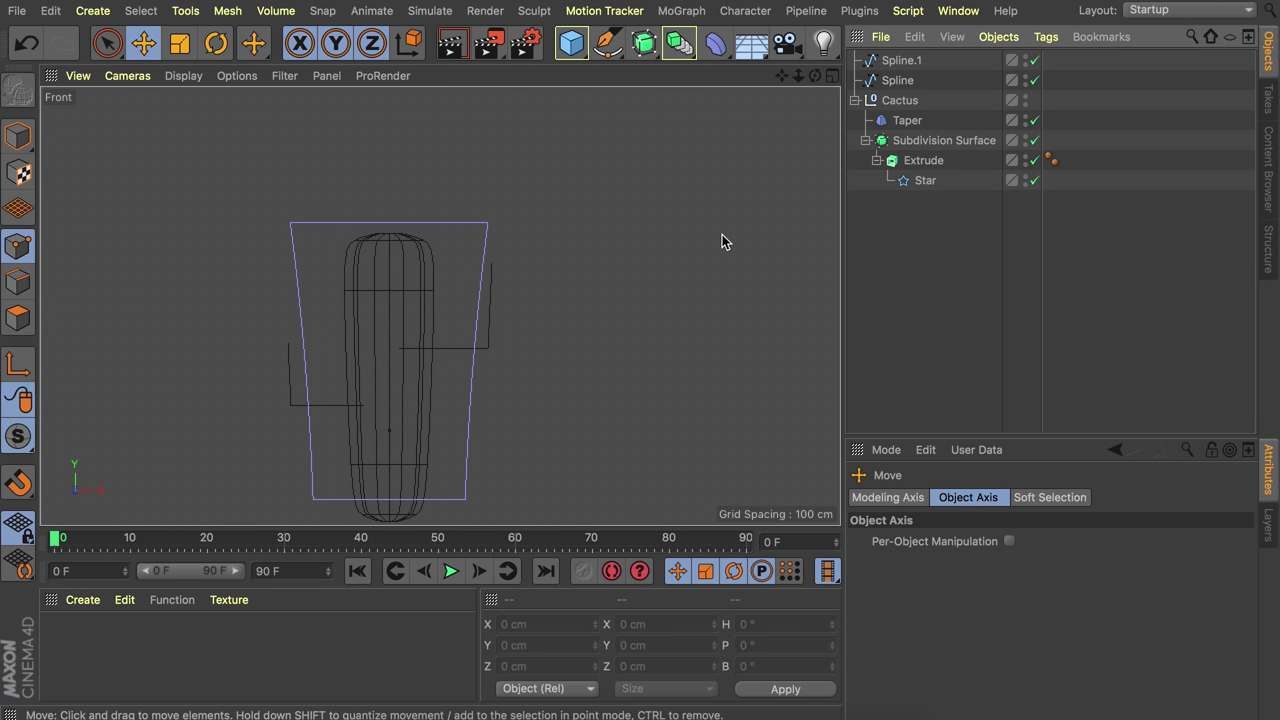
- Return to the perspective view and add a Sweep generator to the scene
middle_click(104, 175)
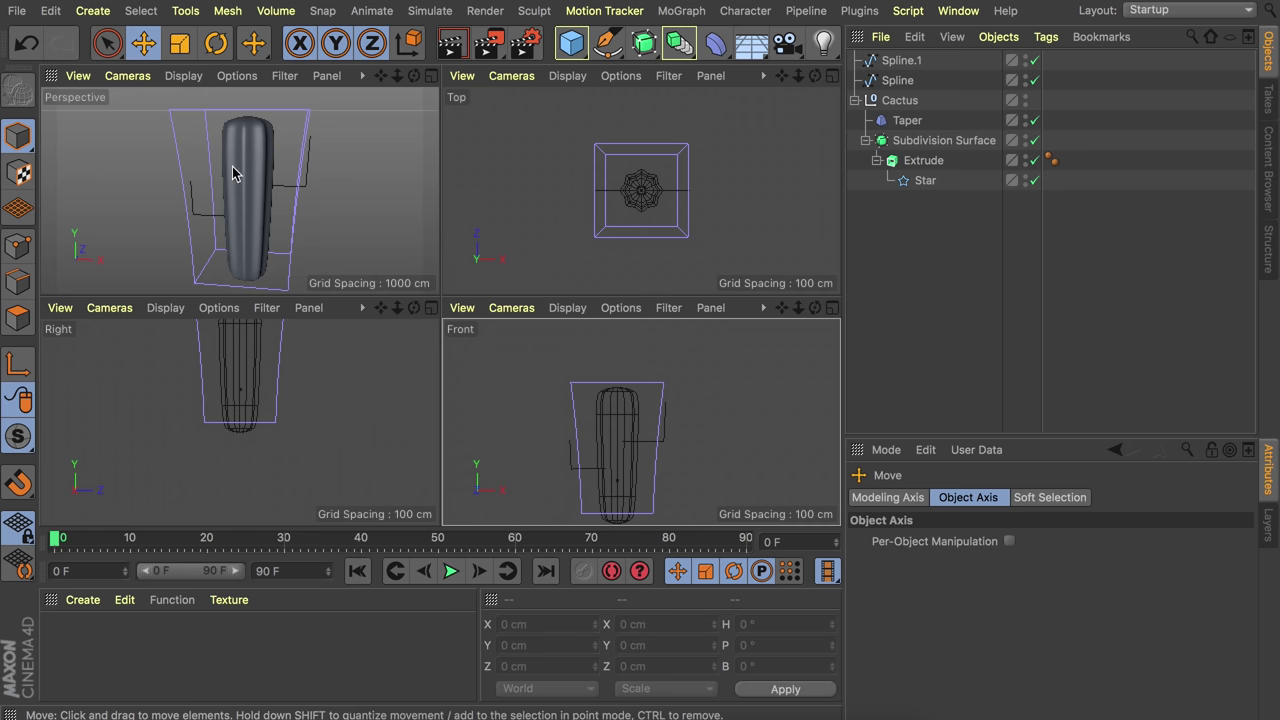
middle_click(233, 166)
left_click_drag(494, 277, 270, 282, "alt")
scroll(531, 281, "up", 2)
mouse_move(531, 282)
left_mouse_down("alt")
mouse_move(438, 270)
mouse_move(547, 292)
left_mouse_up("alt")
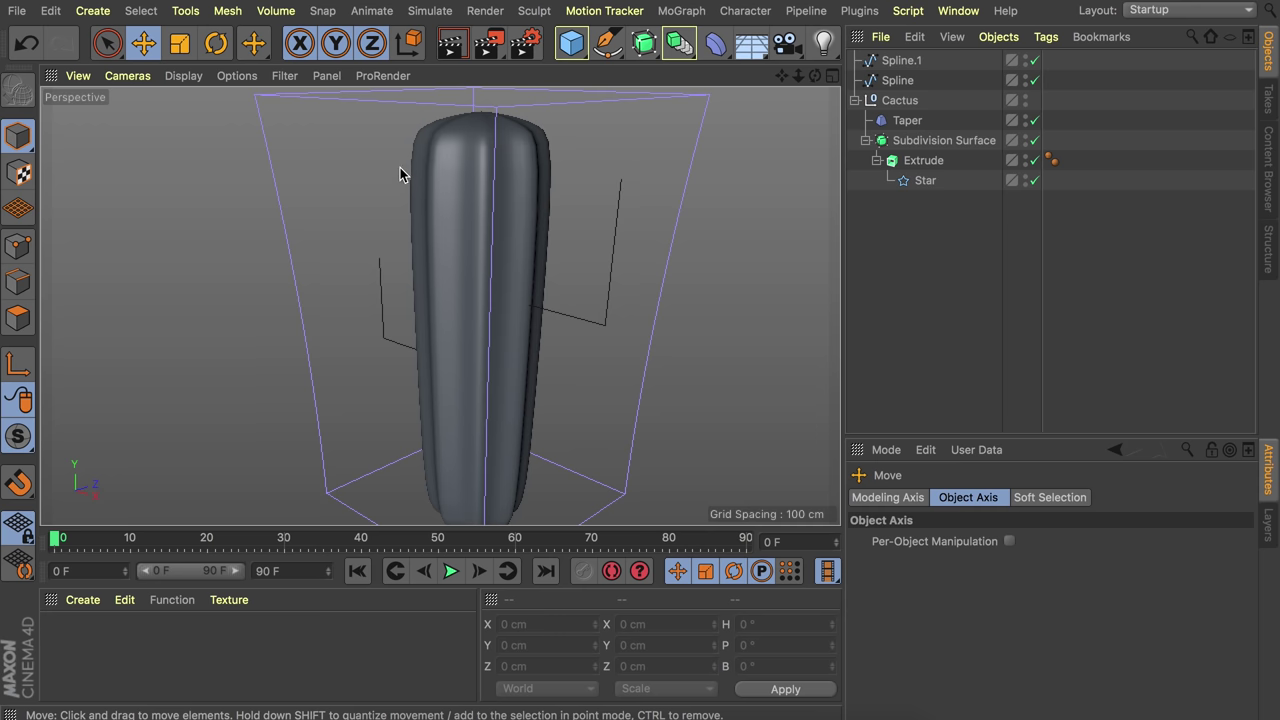
left_click_drag(400, 174, 526, 198, "alt")
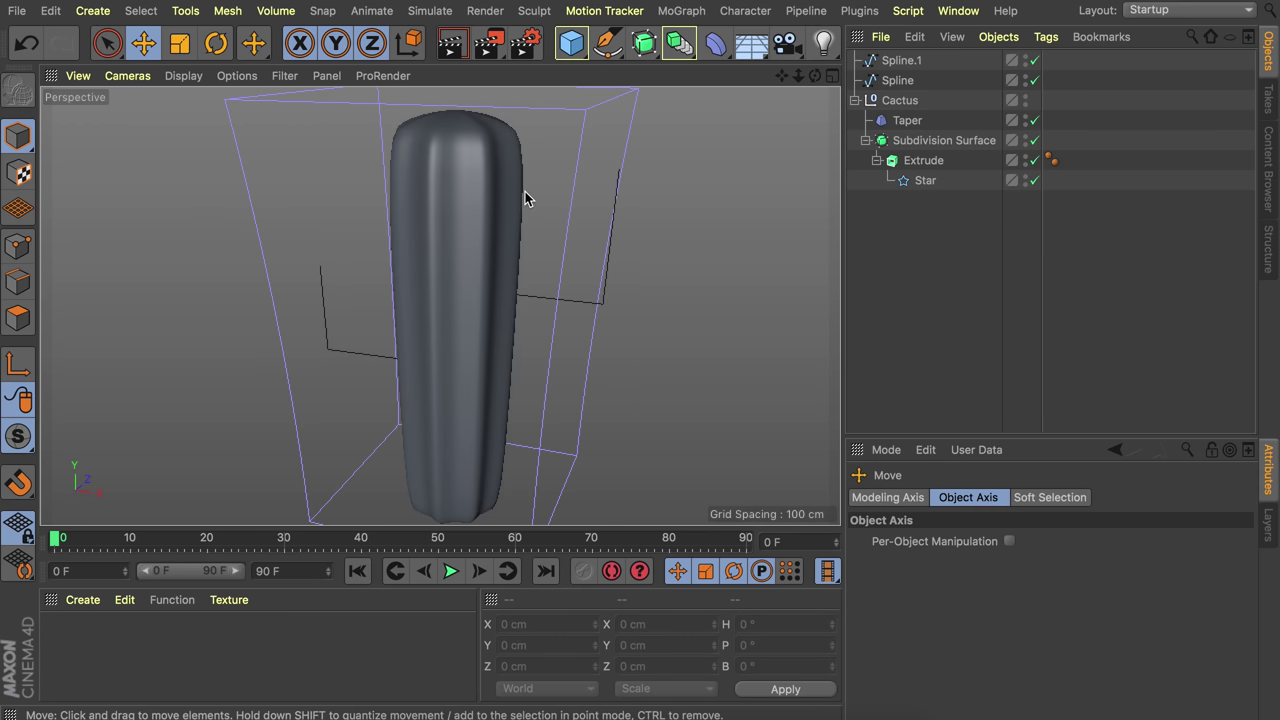
left_click_drag(648, 50, 716, 140)
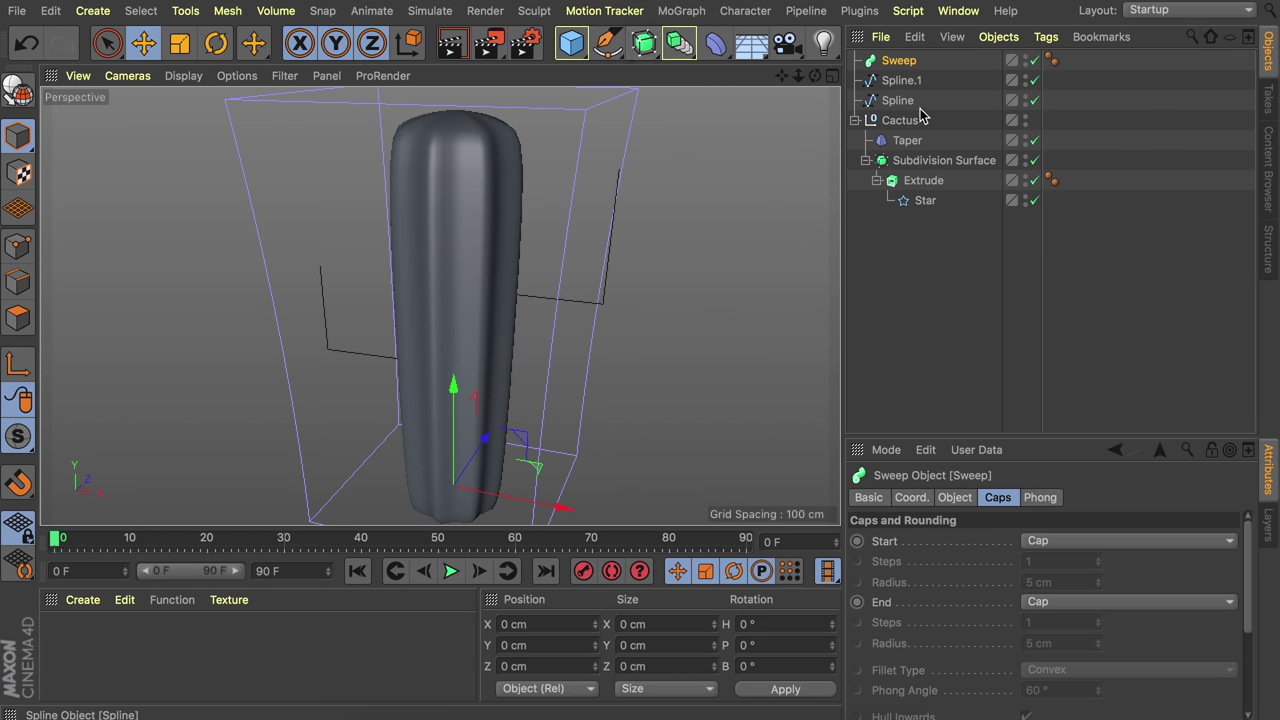
- Duplicate the Star spline out of the Cactus group and place the copy and the first arm spline inside the Sweep
left_click_drag(920, 204, 907, 76)
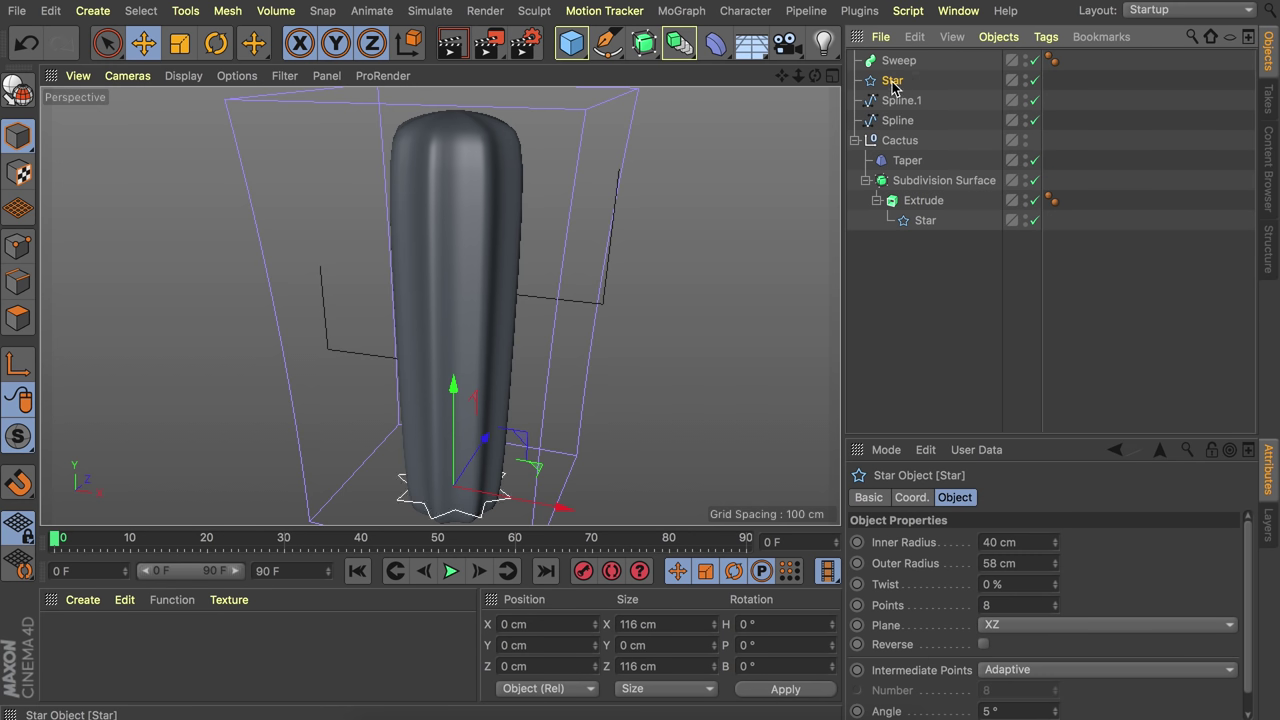
left_click(897, 121, "ctrl")
left_click_drag(897, 121, 902, 63)
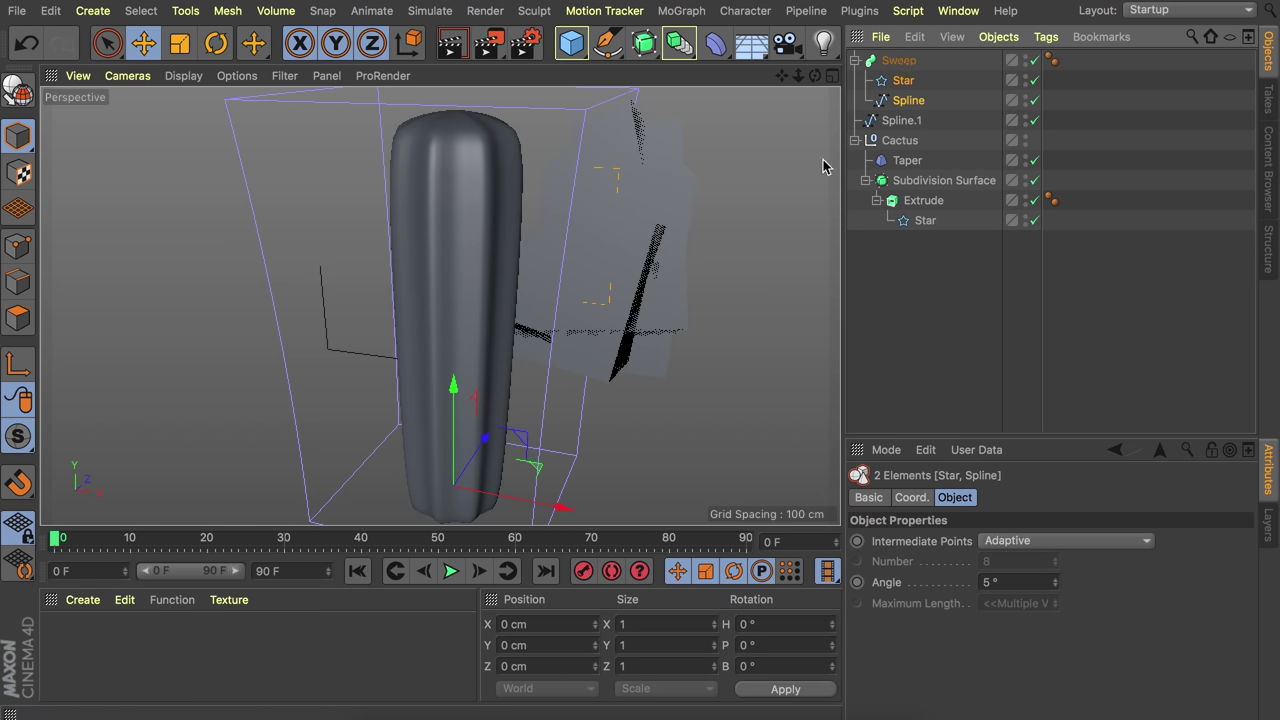
- Change the plane of the Sweep's Star profile to XY
middle_click_drag(663, 178, 543, 204, "alt")
left_click_drag(543, 204, 447, 222, "alt")
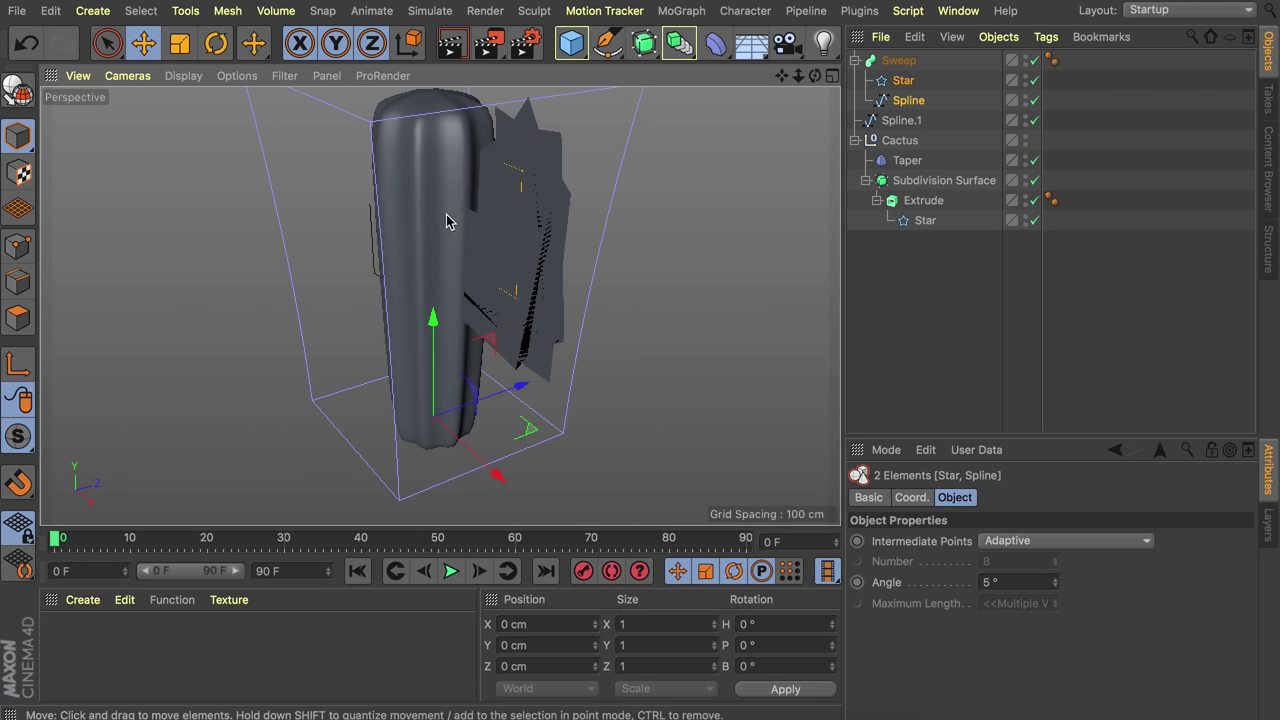
left_click(903, 82)
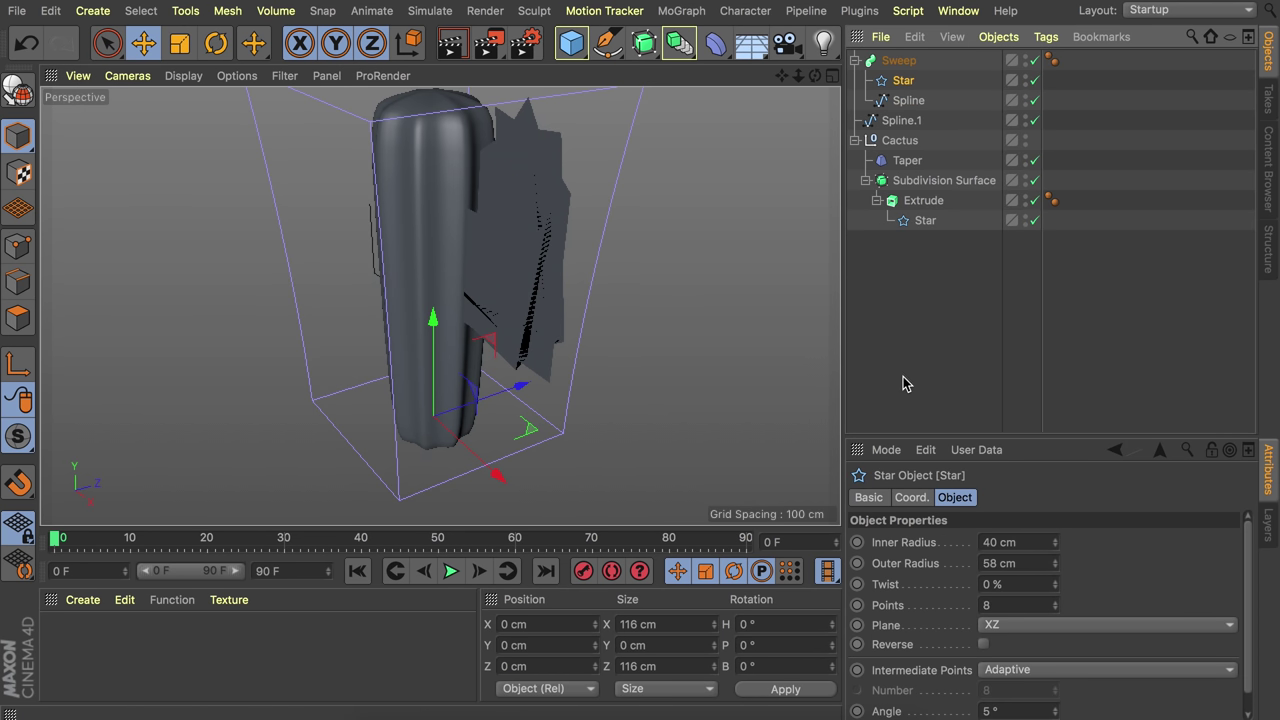
left_click(997, 626)
scroll(997, 630, "up", 1)
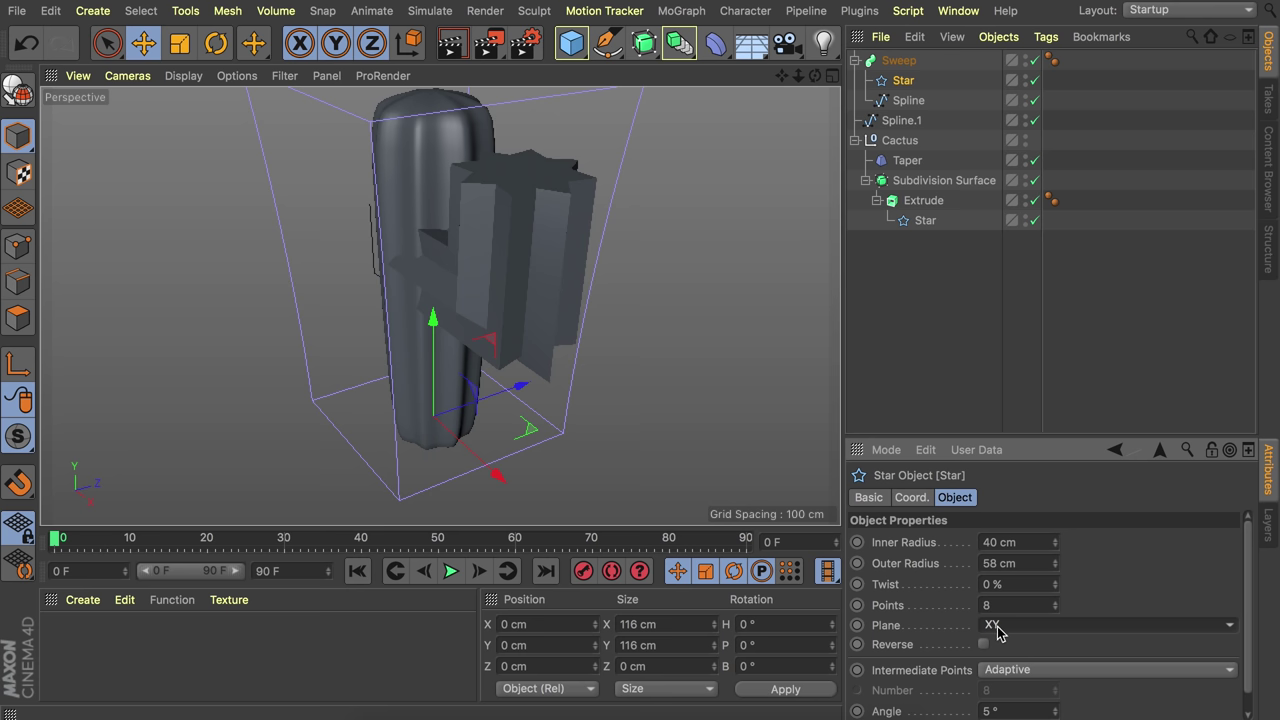
left_click_drag(571, 300, 697, 289, "alt")
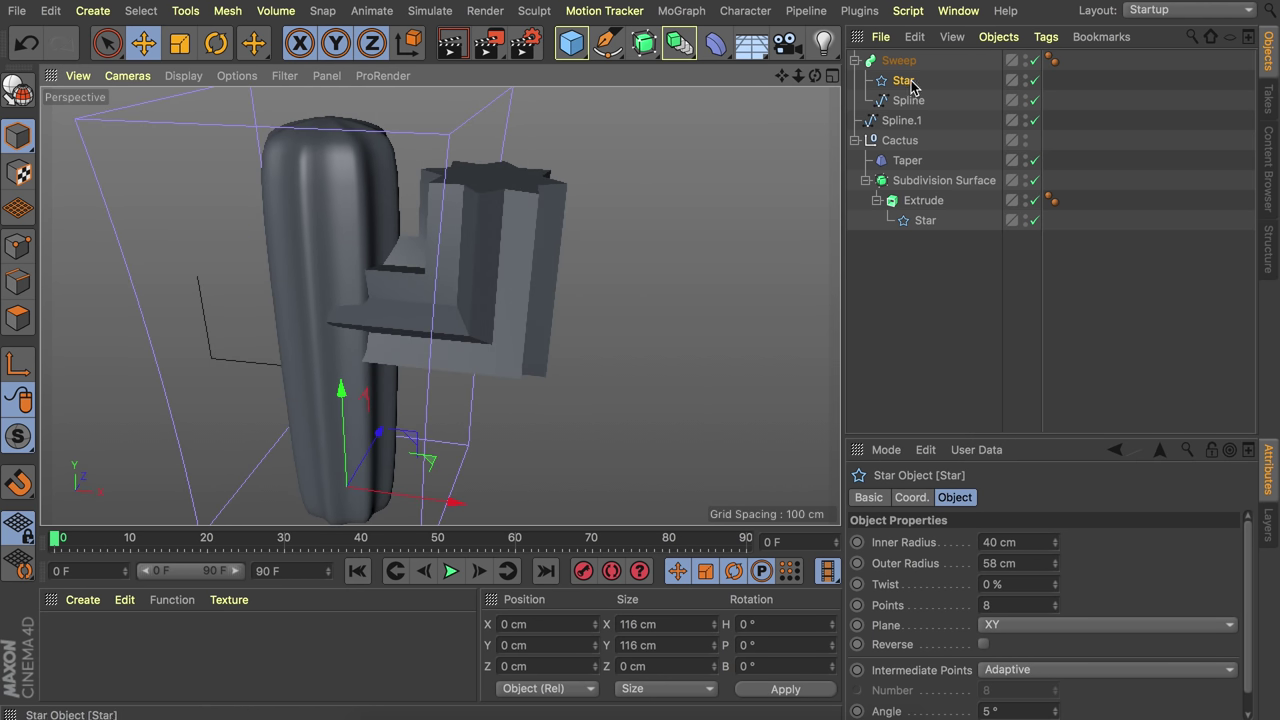
- Scale the Sweep's Star profile down uniformly to about 61 cm across
key("t")
left_click_drag(708, 266, 282, 306)
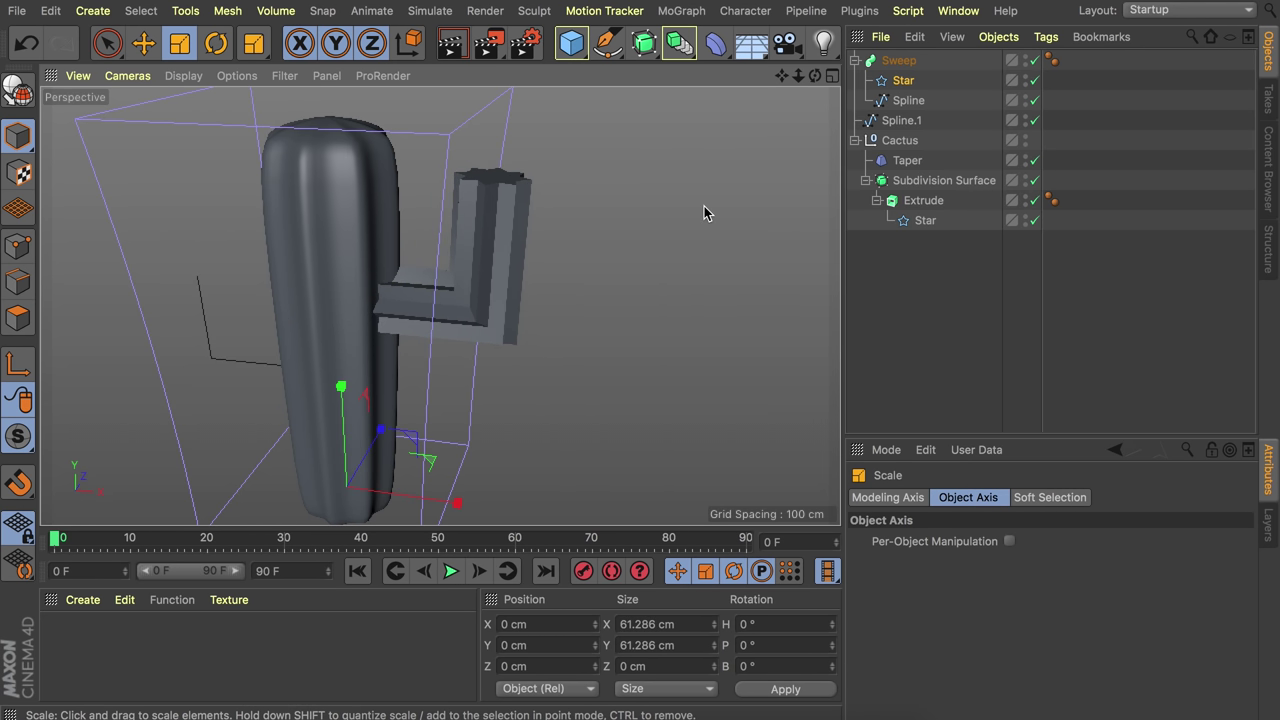
left_click(903, 80)
- Set the Sweep's end cap to Fillet Cap and enable Constrain and Create Single Object
left_click(898, 60)
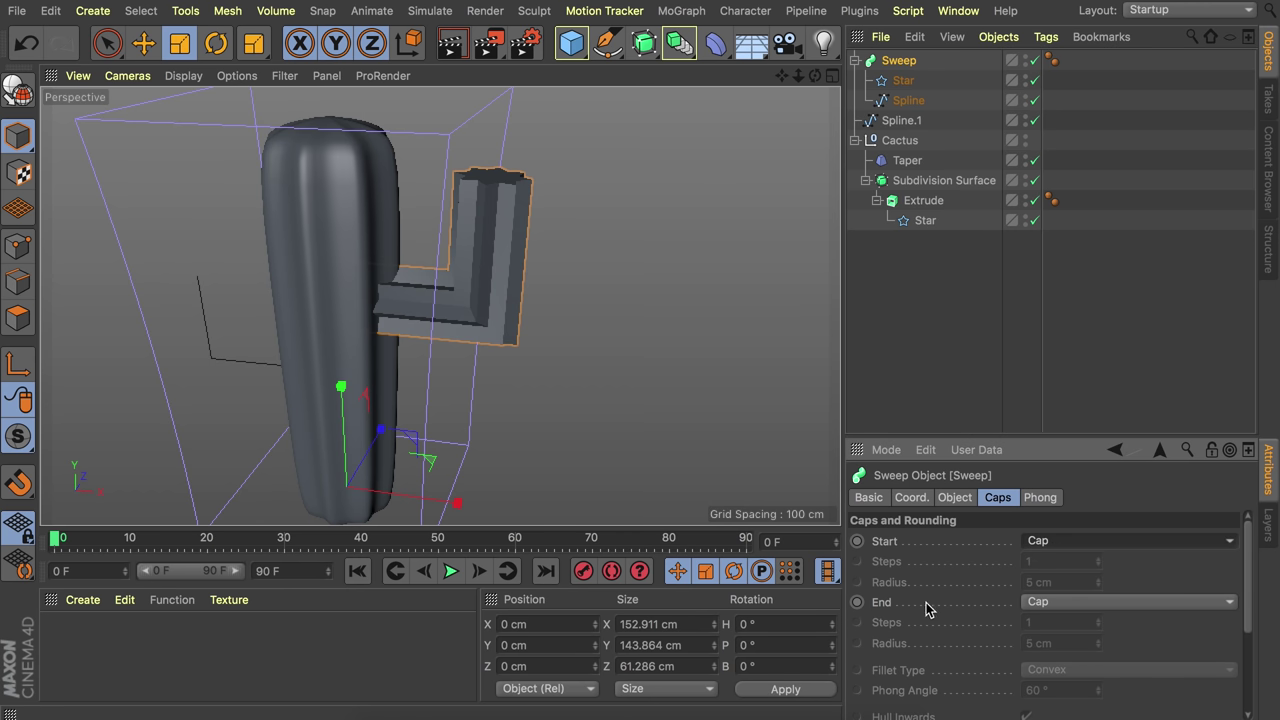
left_click(1055, 605)
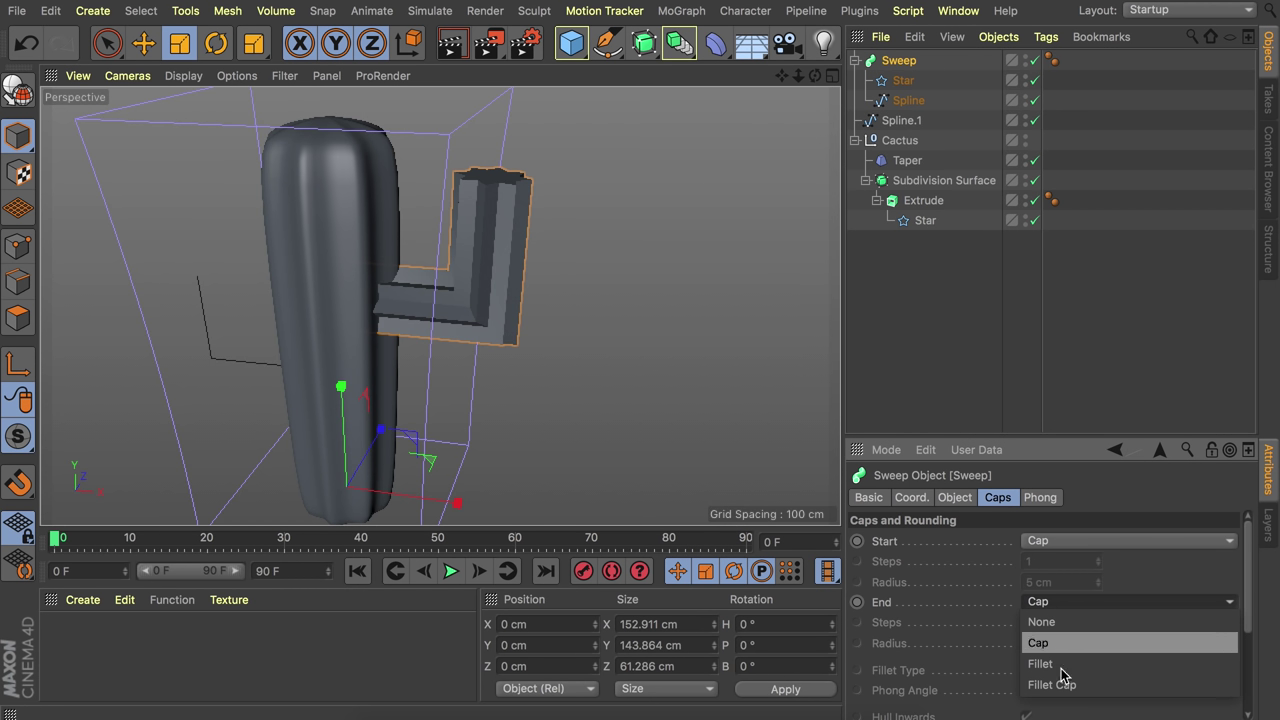
left_click(1063, 684)
scroll(968, 640, "down", 3)
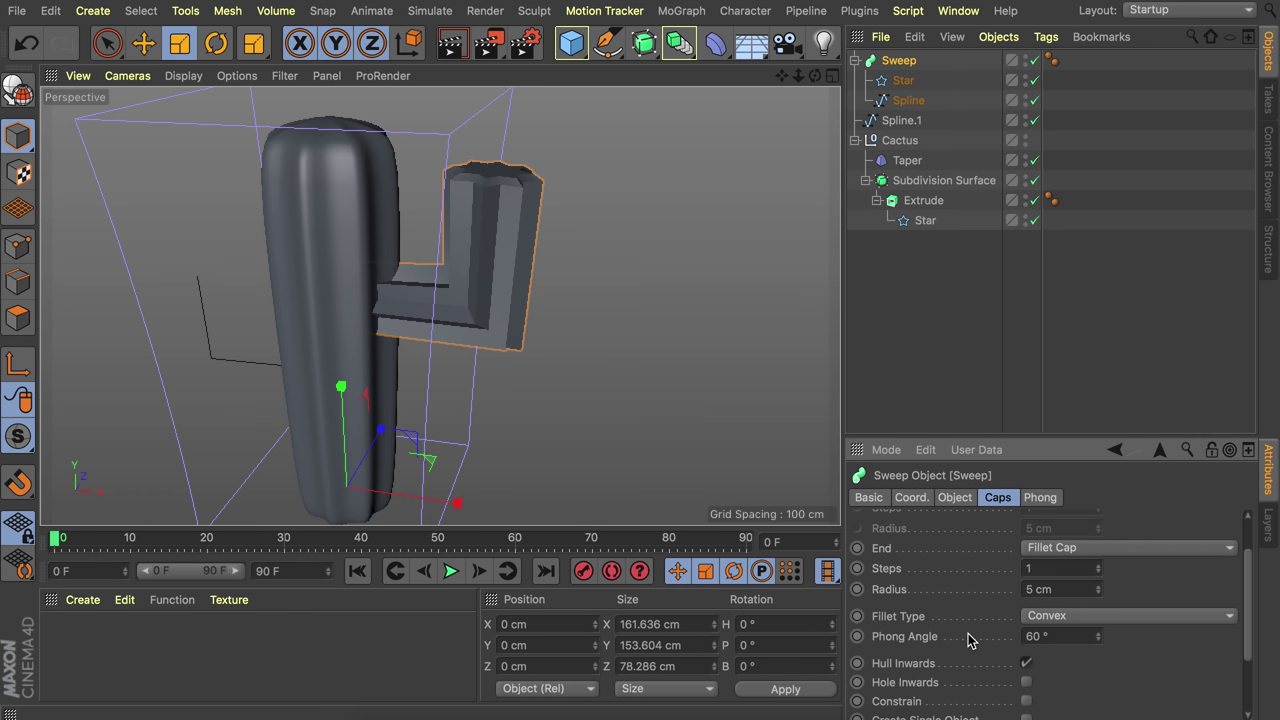
left_click(1026, 676)
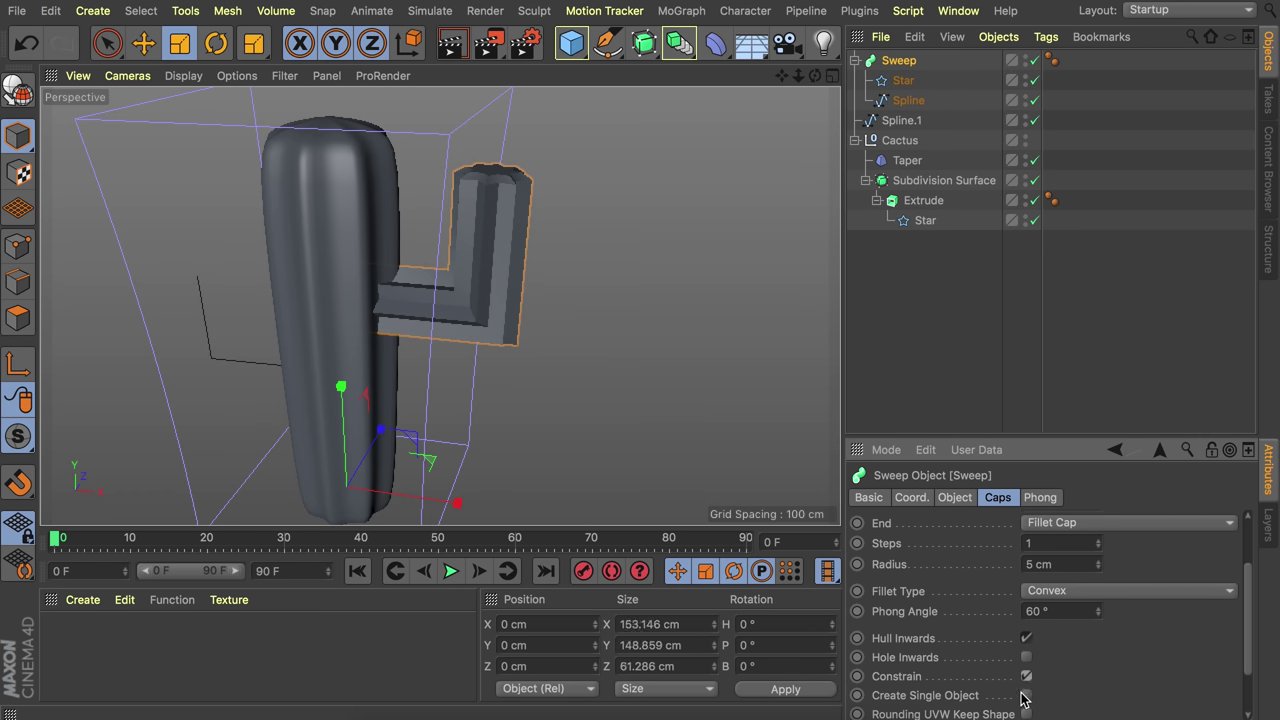
left_click(1026, 696)
- Set the Sweep's end cap fillet to 2 steps and a 24 cm radius
scroll(1100, 640, "up", 2)
left_click(1098, 619)
left_click_drag(1099, 642, 1099, 623)
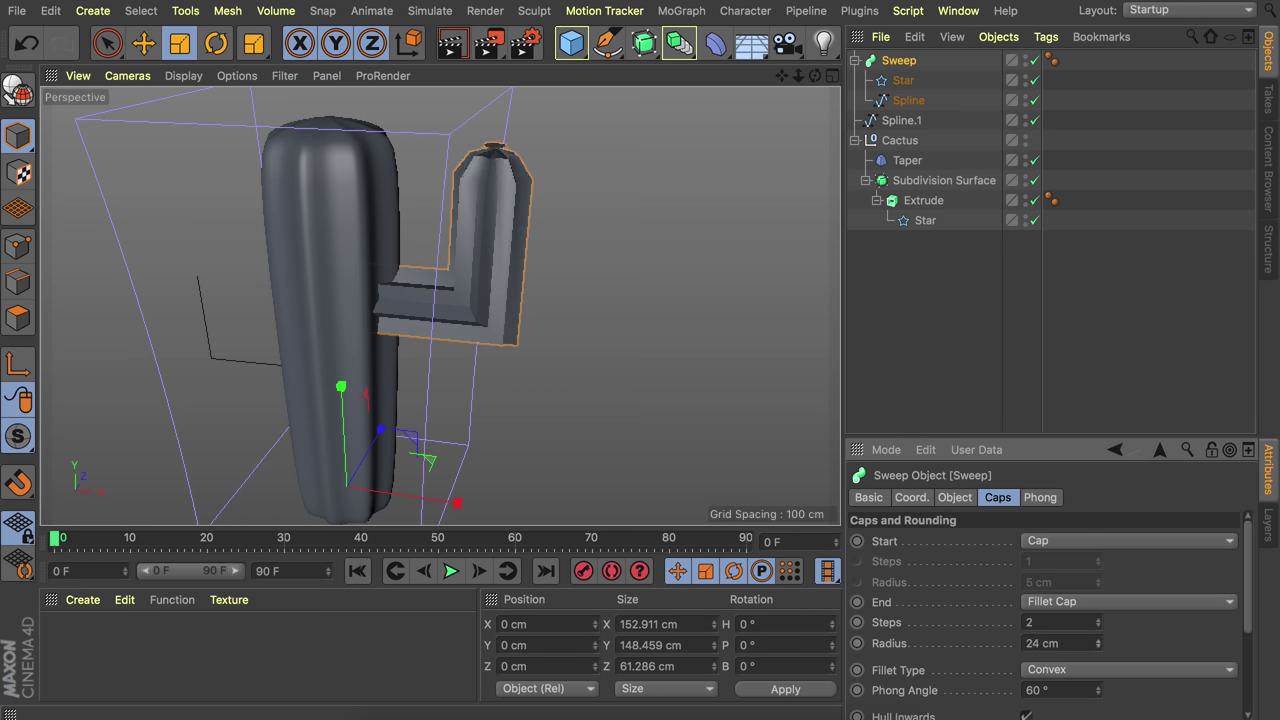
- Set the Sweep's end cap fillet radius to 15 cm and place the Sweep inside a new Subdivision Surface
scroll(496, 154, "up", 7)
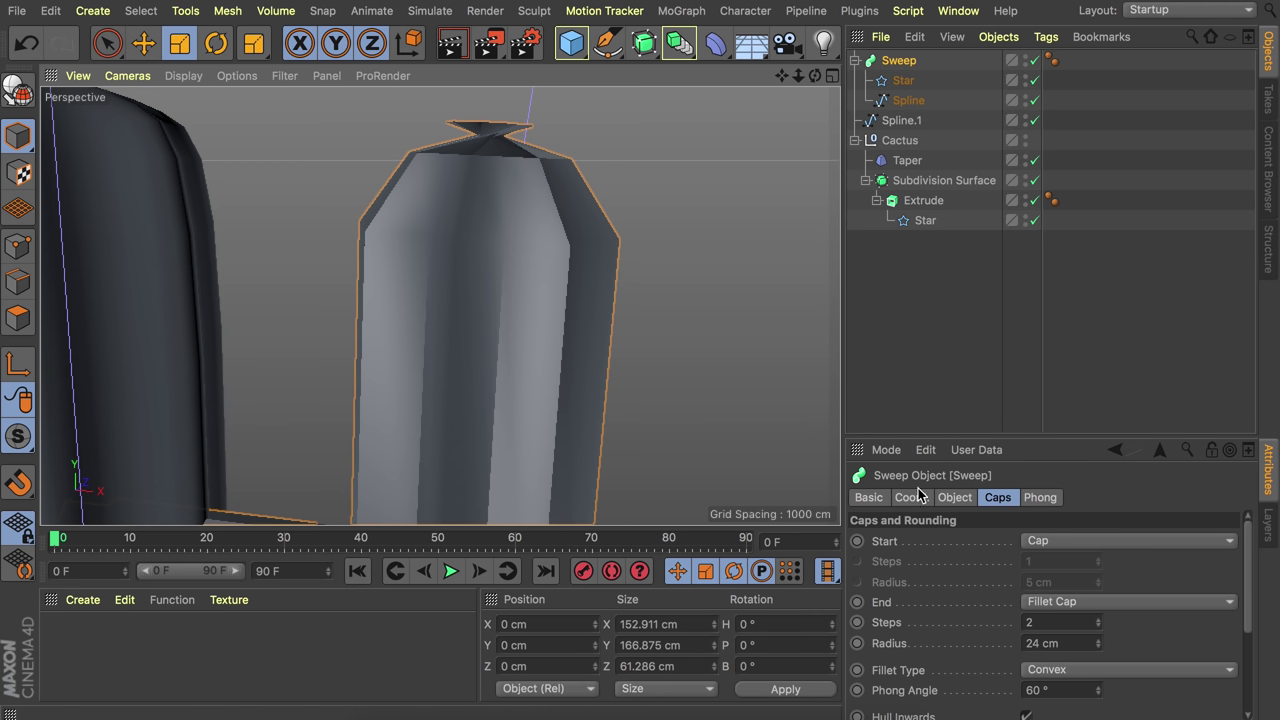
left_click_drag(1100, 648, 1099, 660)
scroll(532, 199, "up", 3)
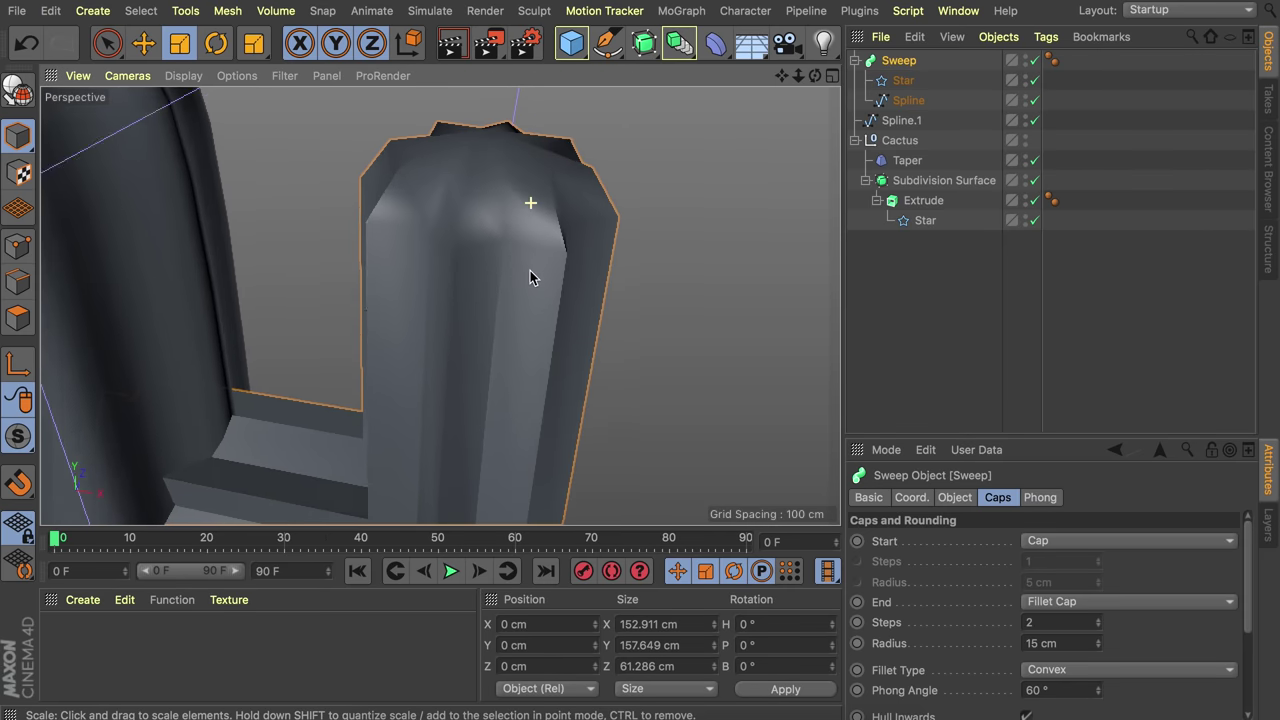
scroll(530, 277, "down", 4)
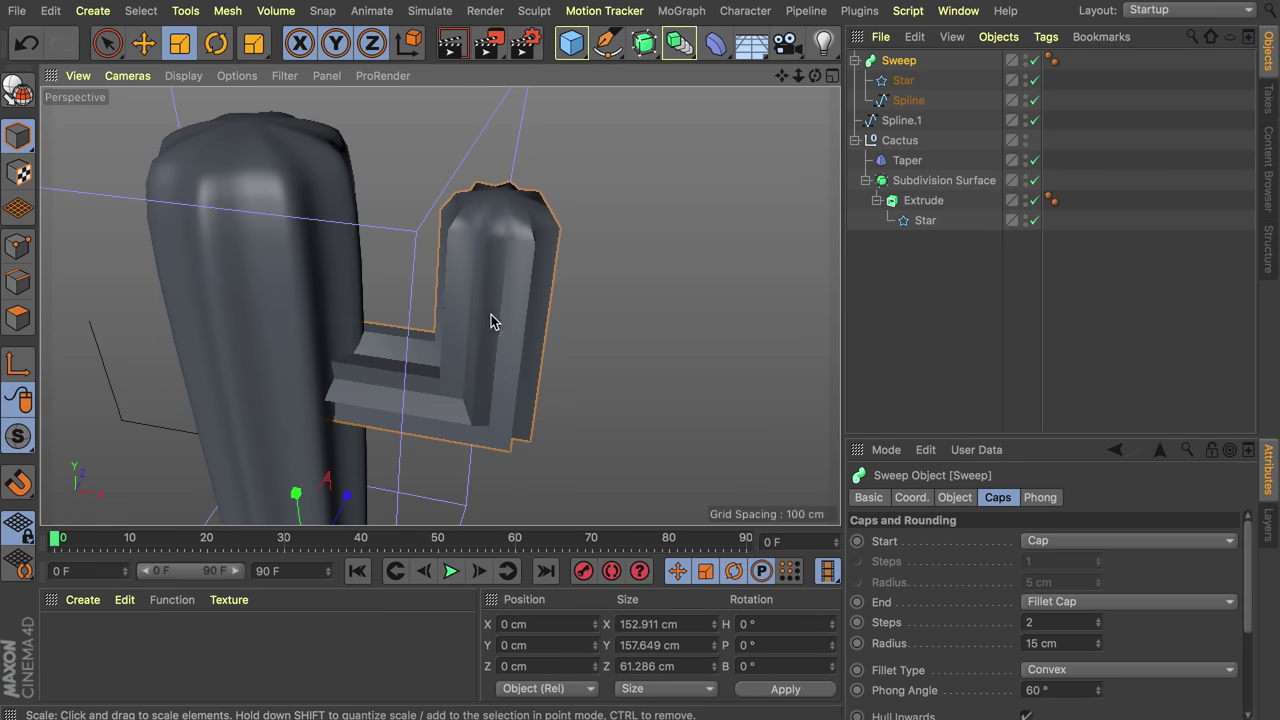
left_click(645, 43, "alt")
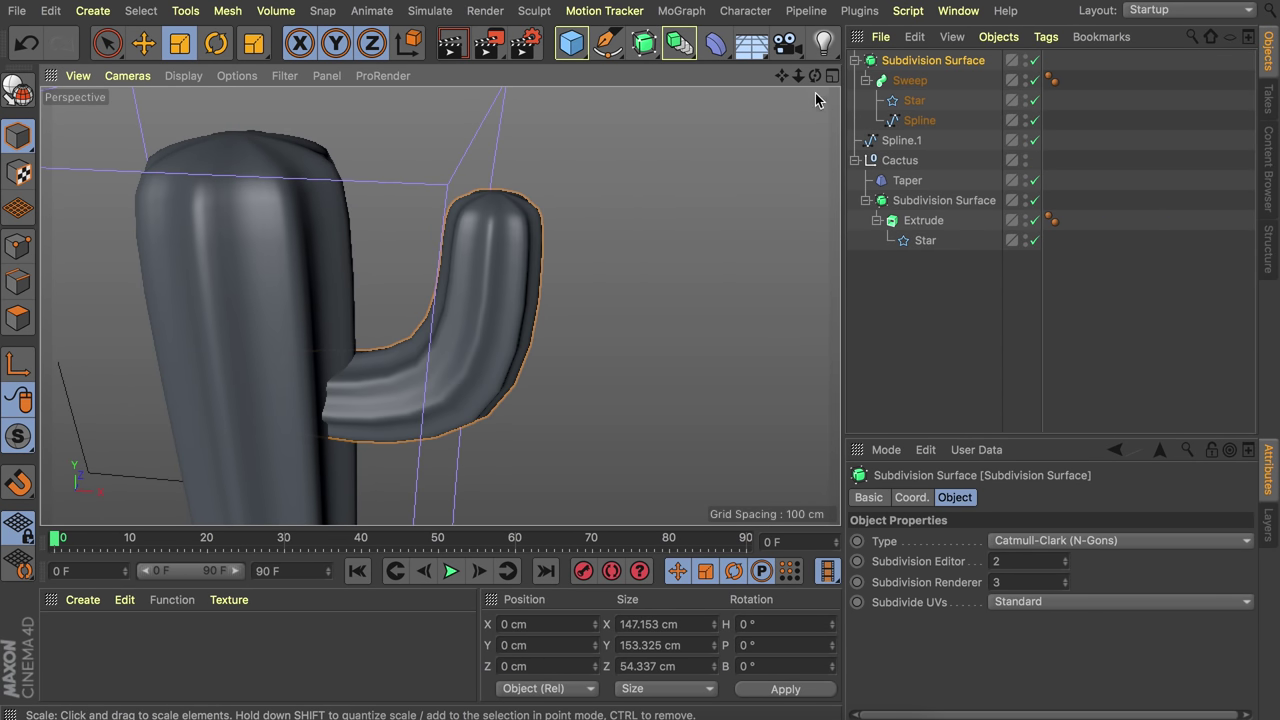
left_click_drag(481, 360, 500, 241, "alt")
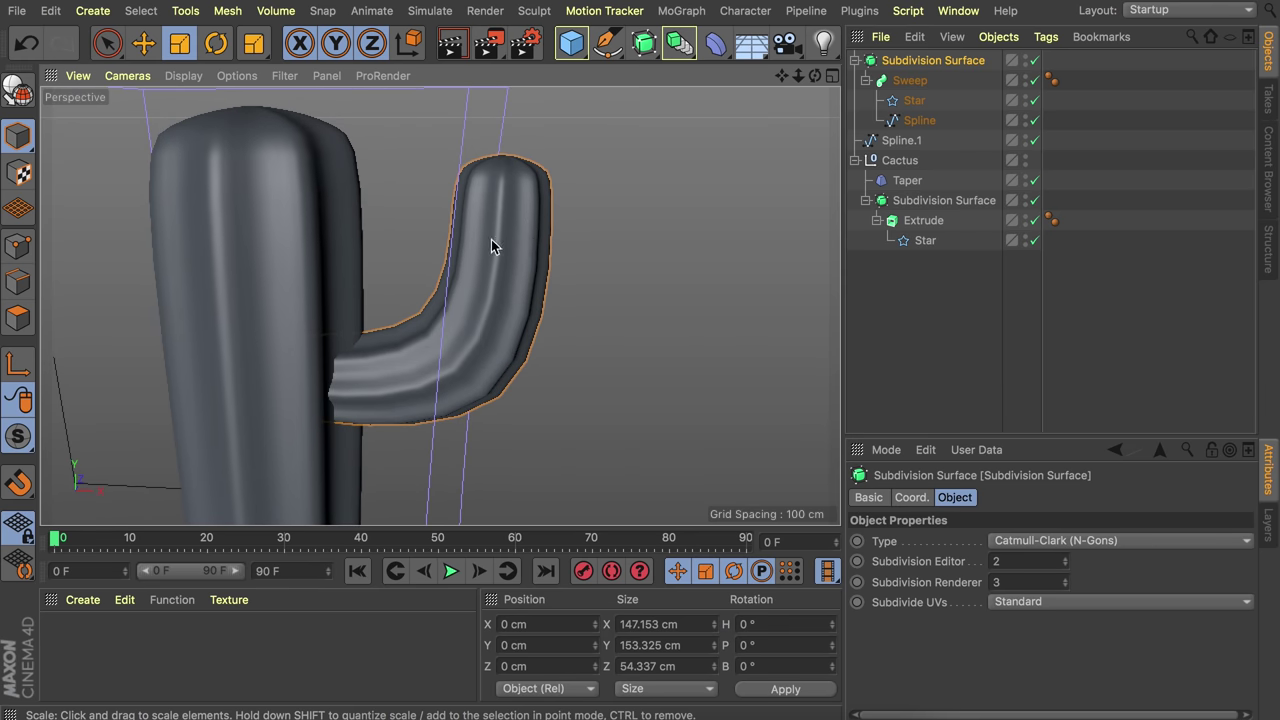
- Chamfer the corner point of the right arm's Spline to round the elbow
left_click(915, 121)
left_click(18, 246)
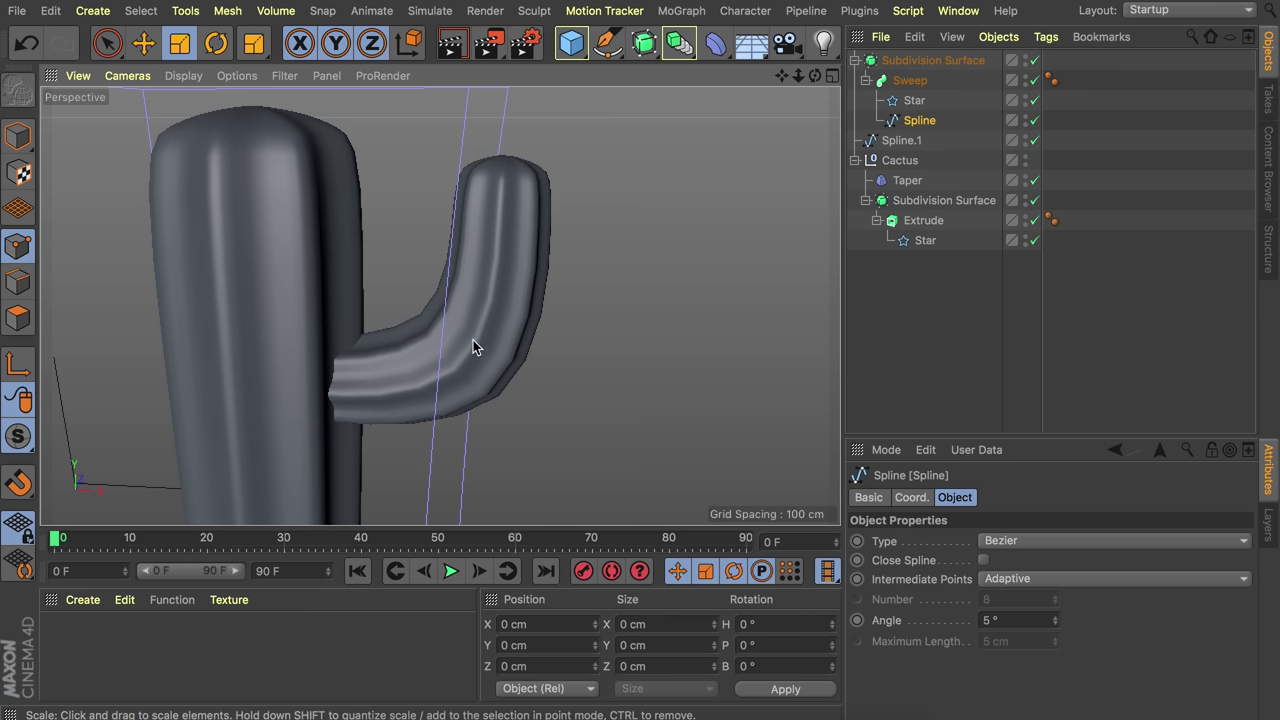
key("9")
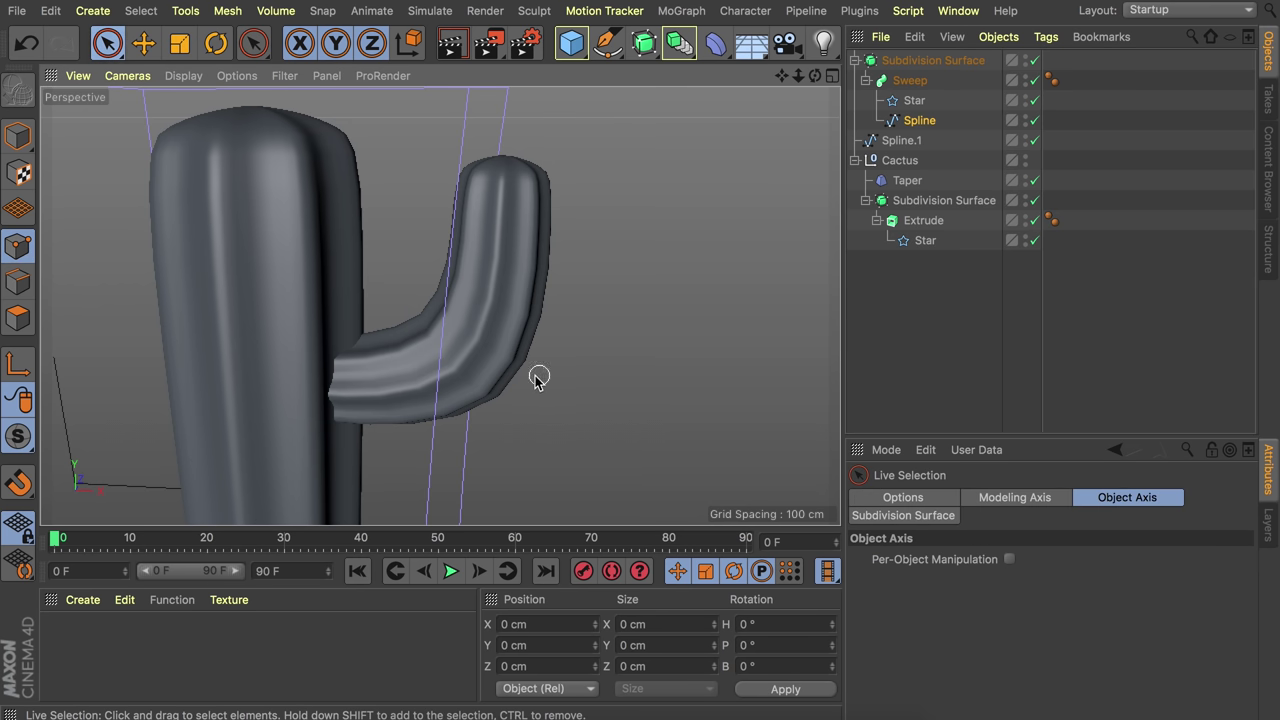
middle_click_drag(515, 360, 572, 354)
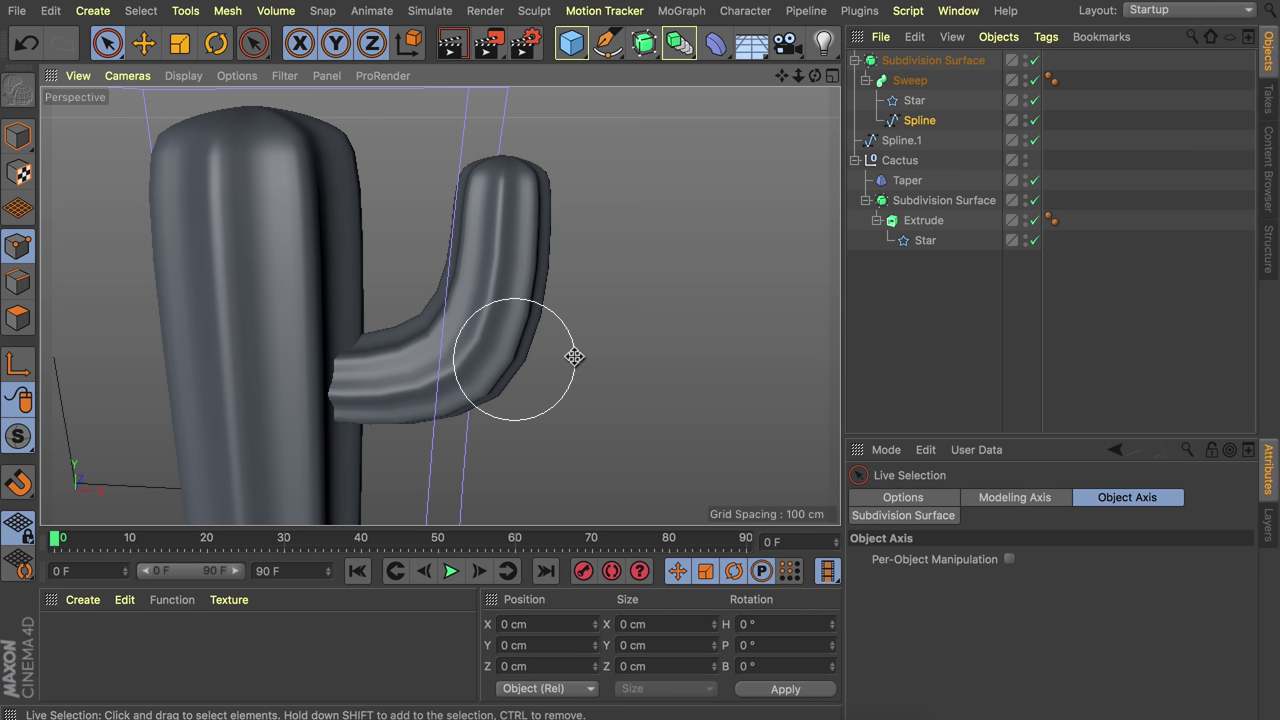
left_click(486, 350)
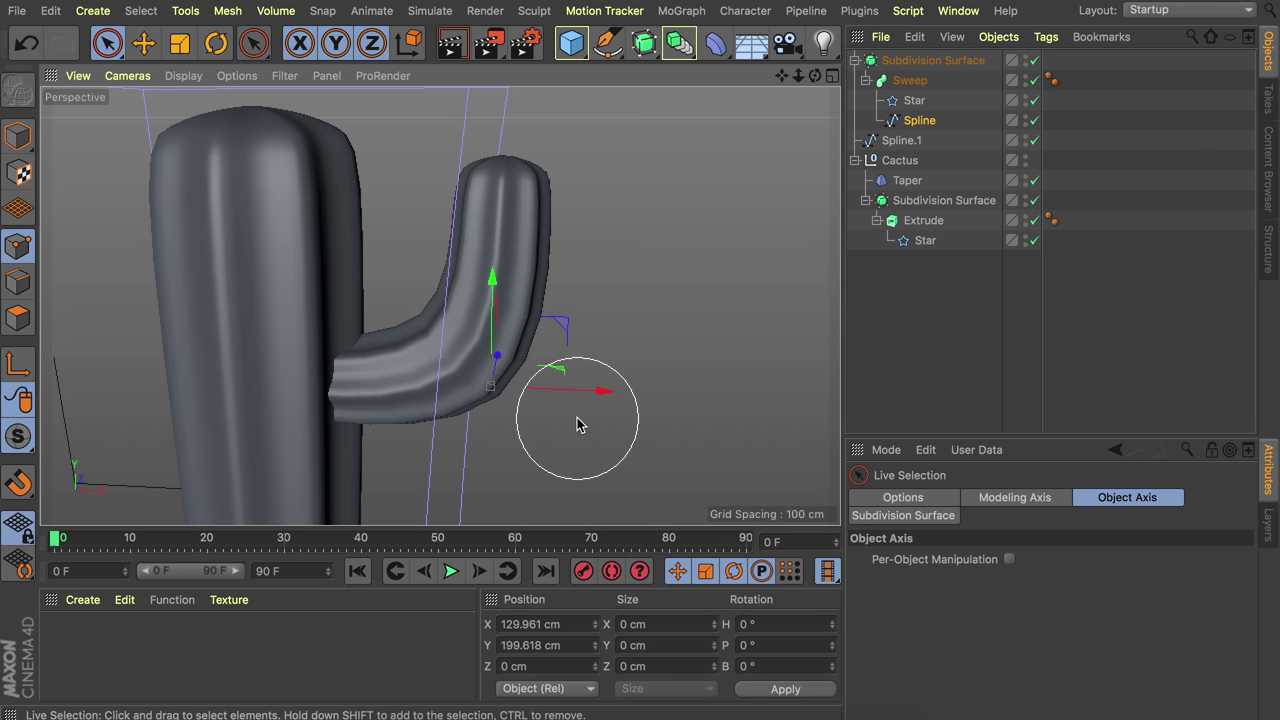
left_click_drag(554, 354, 436, 314, "alt")
right_click(636, 287)
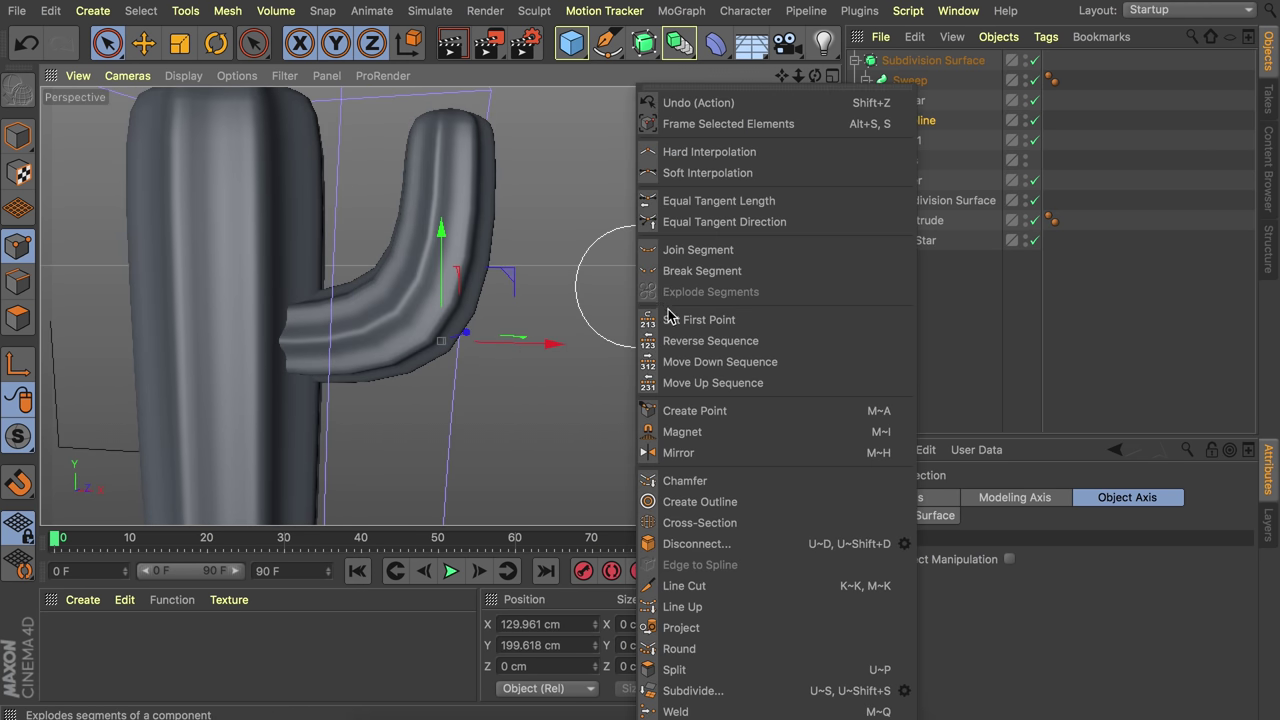
left_click(702, 482)
left_click_drag(492, 288, 538, 288)
key("e")
left_click(868, 322)
left_click_drag(298, 318, 270, 342, "alt")
right_click_drag(273, 289, 255, 324, "alt")
right_click_drag(440, 306, 319, 333, "alt")
left_click_drag(306, 326, 354, 337, "alt")
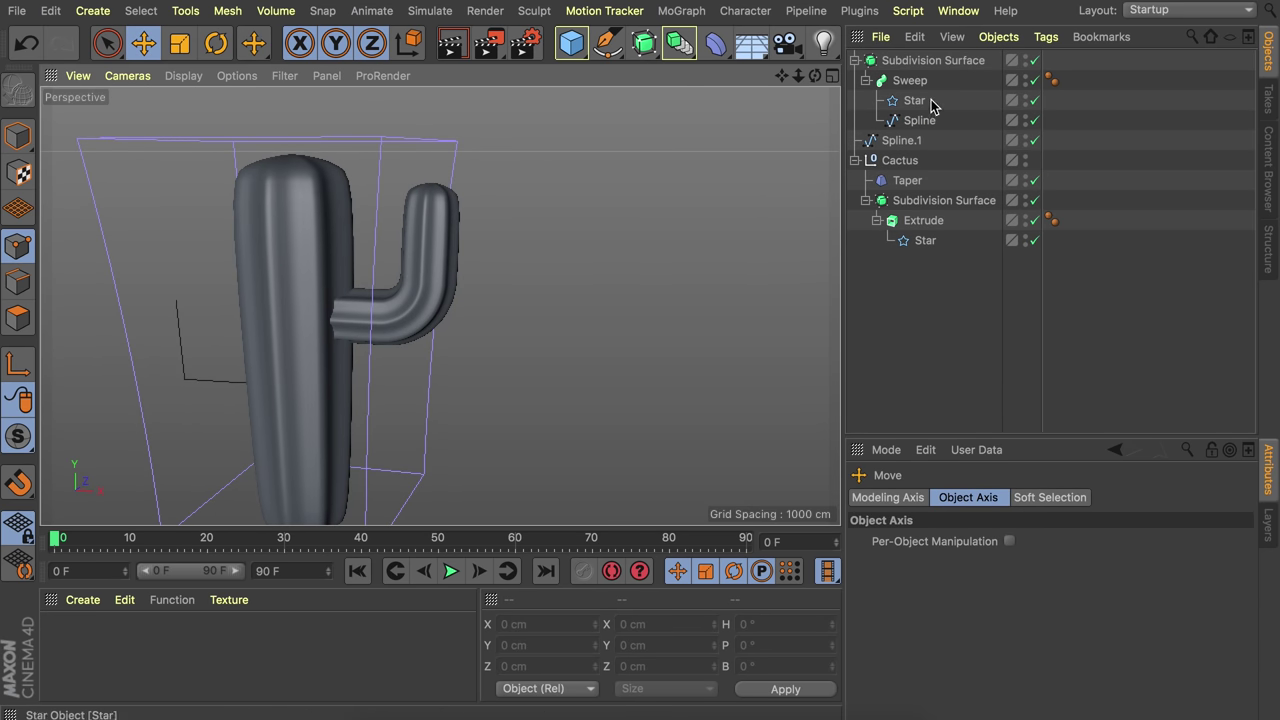
- Duplicate the arm's Subdivision Surface and replace the Spline in the copy with Spline.1 to form the left arm
left_click(912, 62)
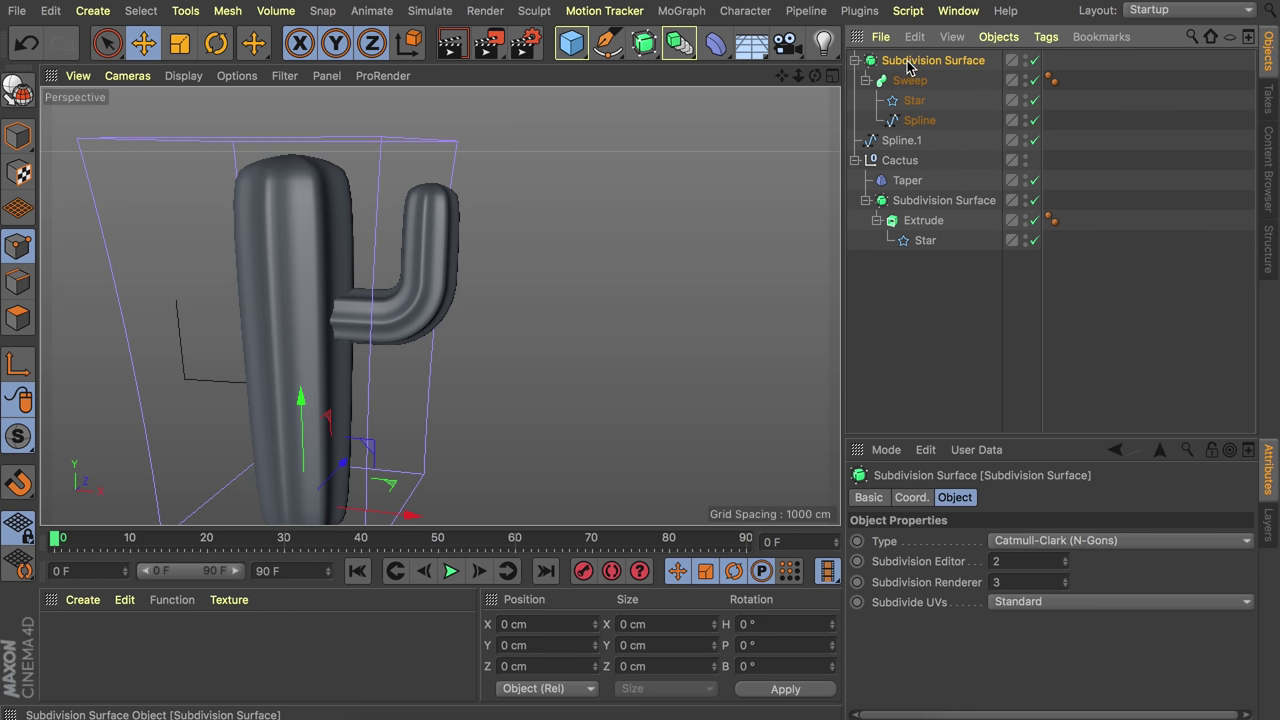
key("super+c")
key("super+v")
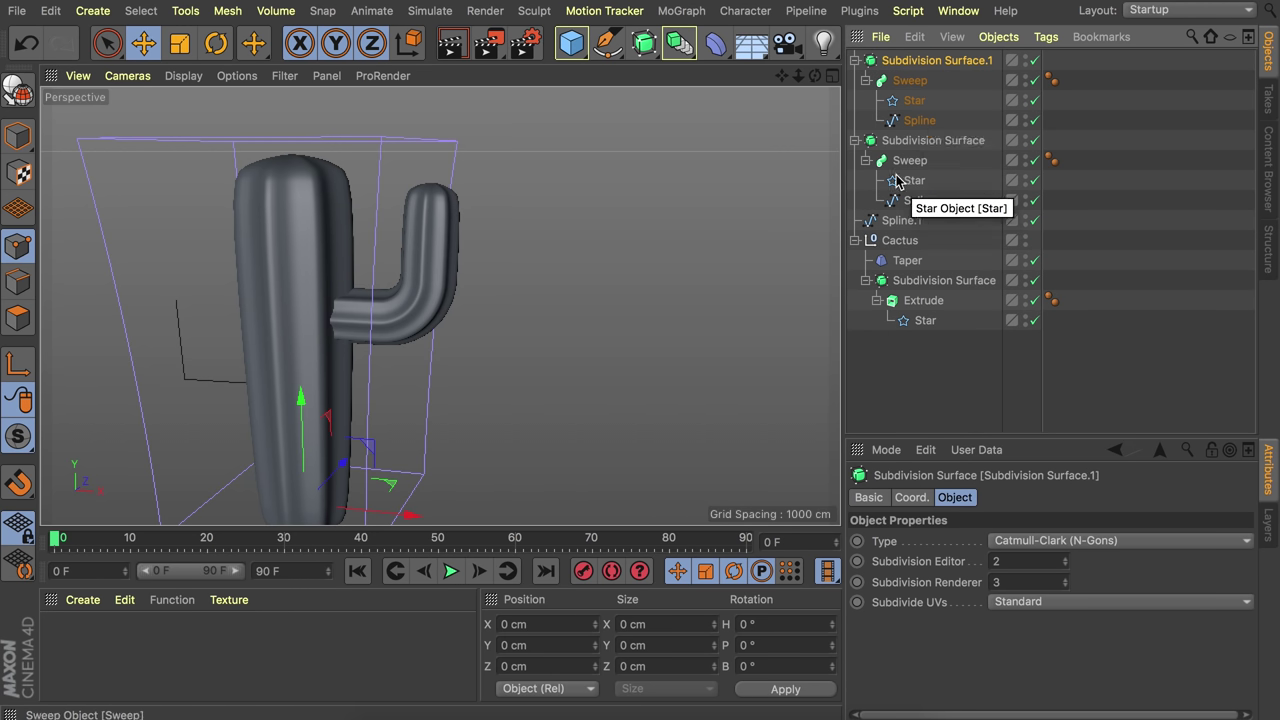
left_click(915, 122)
key("Delete")
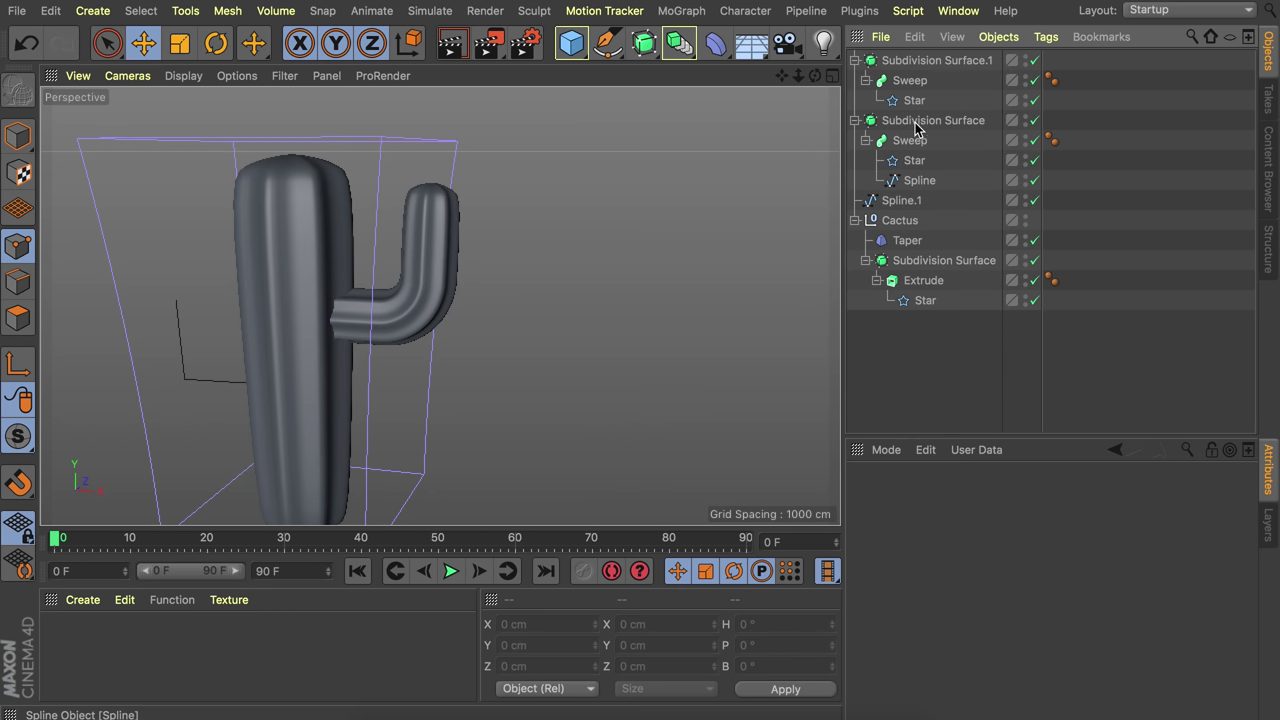
left_click_drag(896, 201, 917, 112)
left_click_drag(634, 260, 350, 305, "alt")
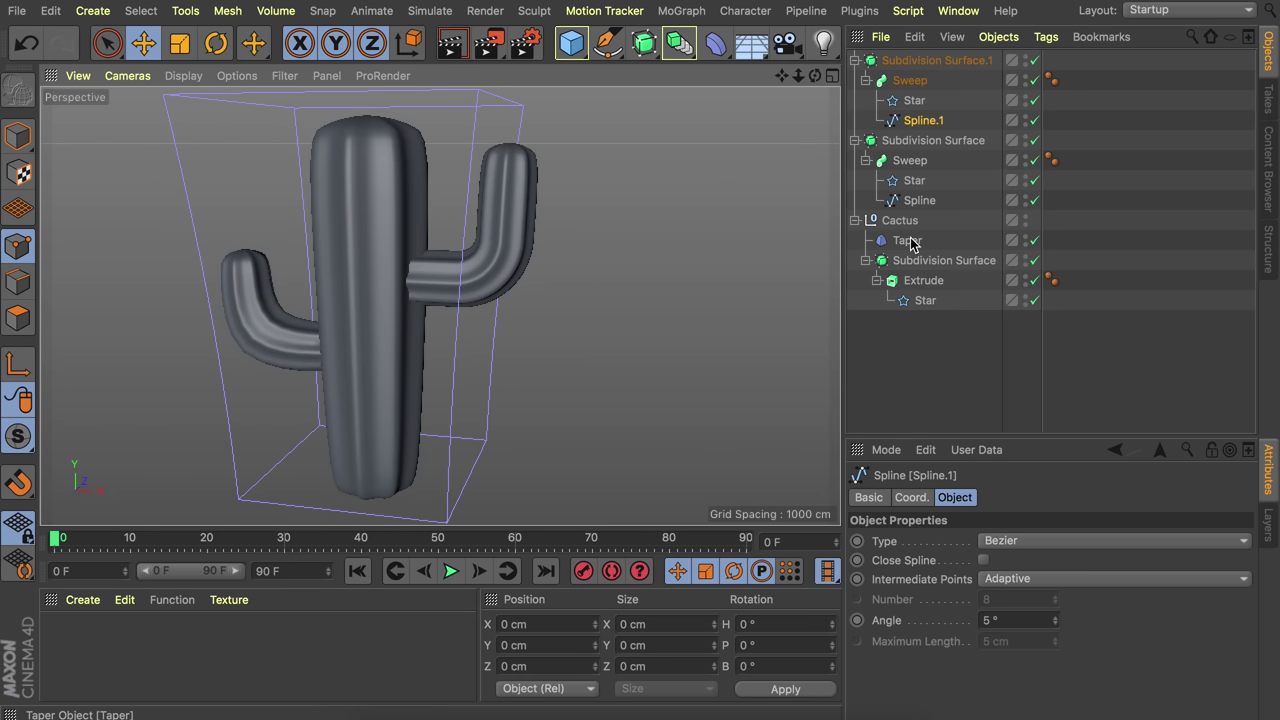
- Group the right arm's Subdivision Surface in a null and copy the body's Taper deformer into it
left_click(915, 61)
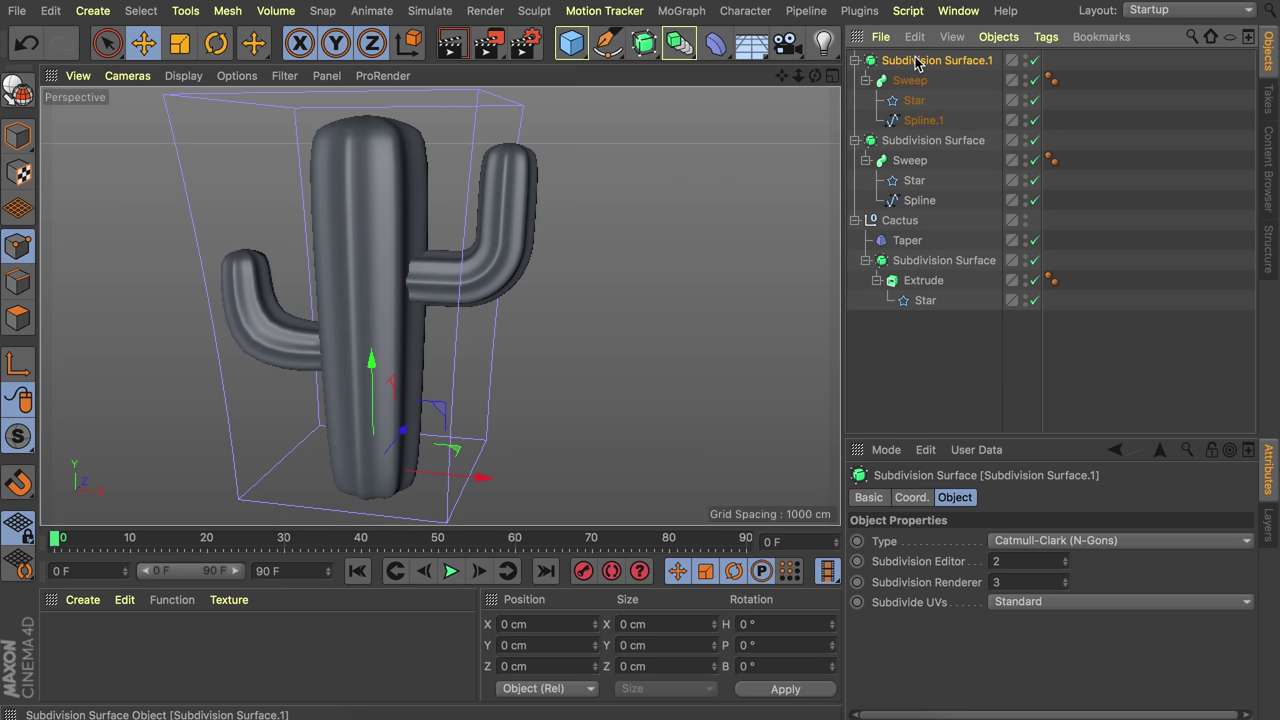
left_click(908, 142)
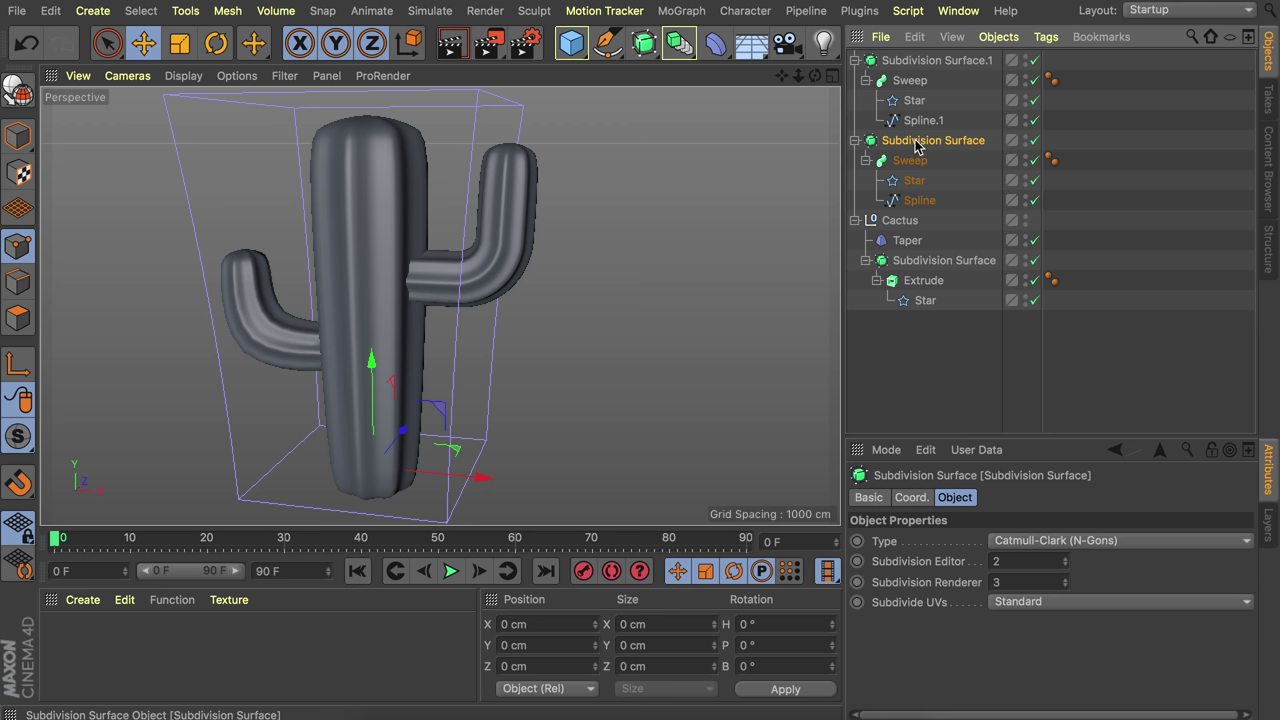
key("alt+g")
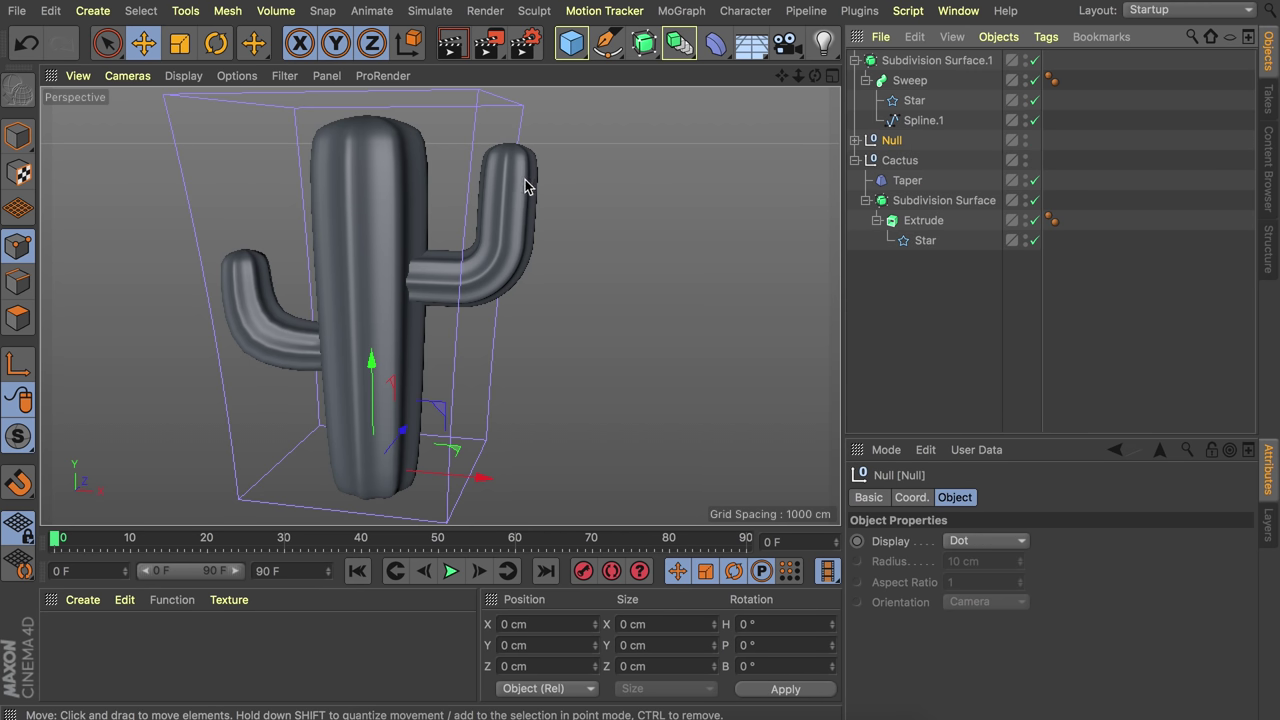
left_click_drag(905, 180, 897, 146)
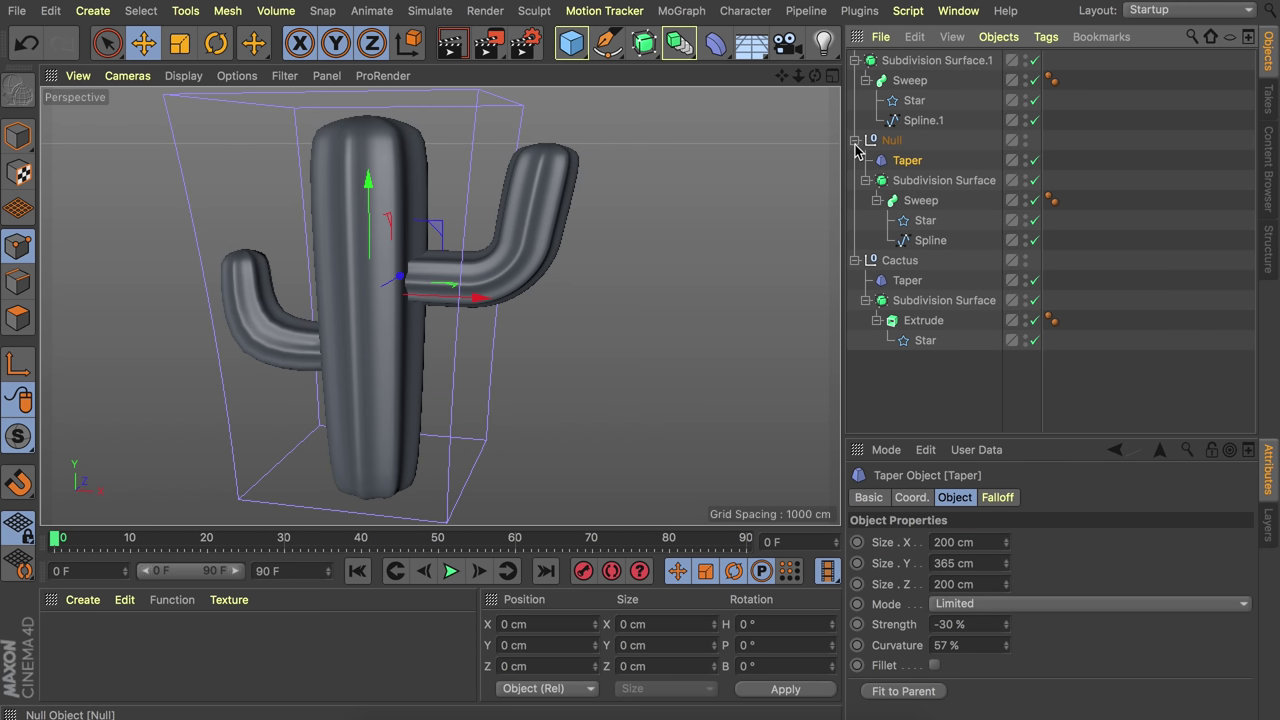
- Scale the right arm's Taper down uniformly, place it around the arm's upright tip and shrink it further to fit
key("t")
left_click_drag(640, 232, 265, 341)
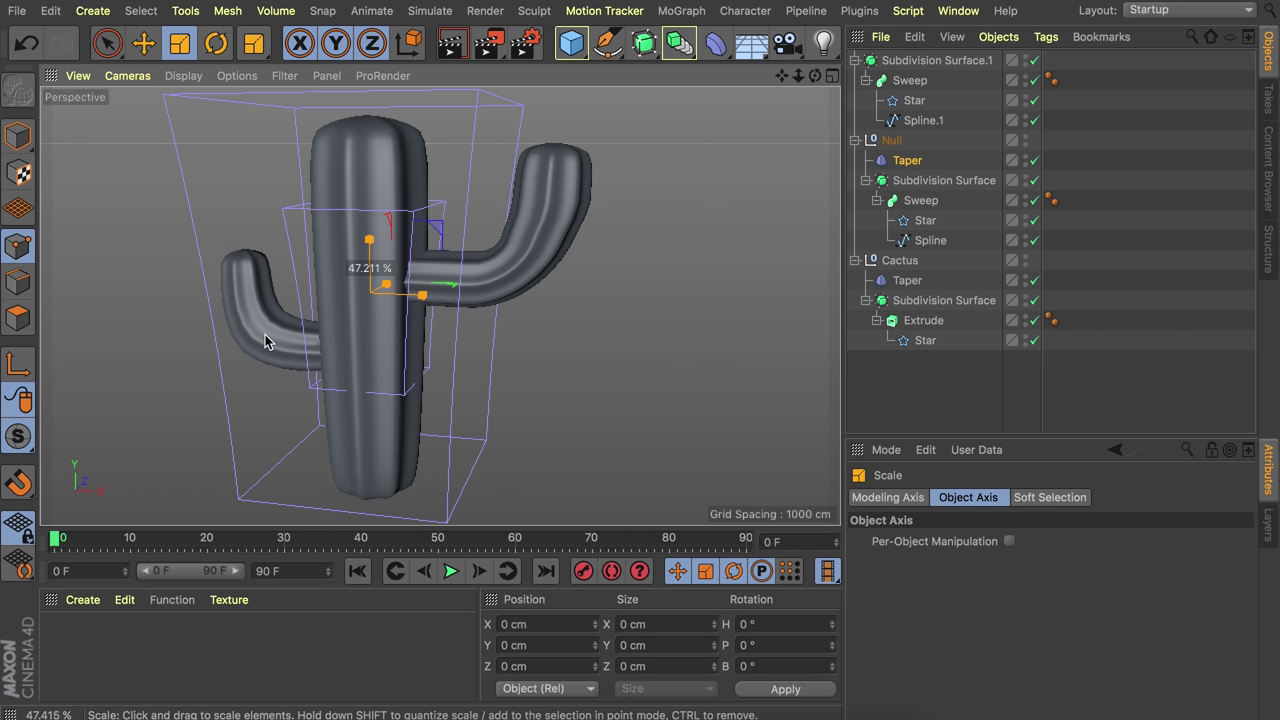
key("e")
left_click_drag(397, 232, 575, 107)
middle_click_drag(575, 107, 555, 149, "alt")
key("t")
left_click_drag(625, 240, 499, 216)
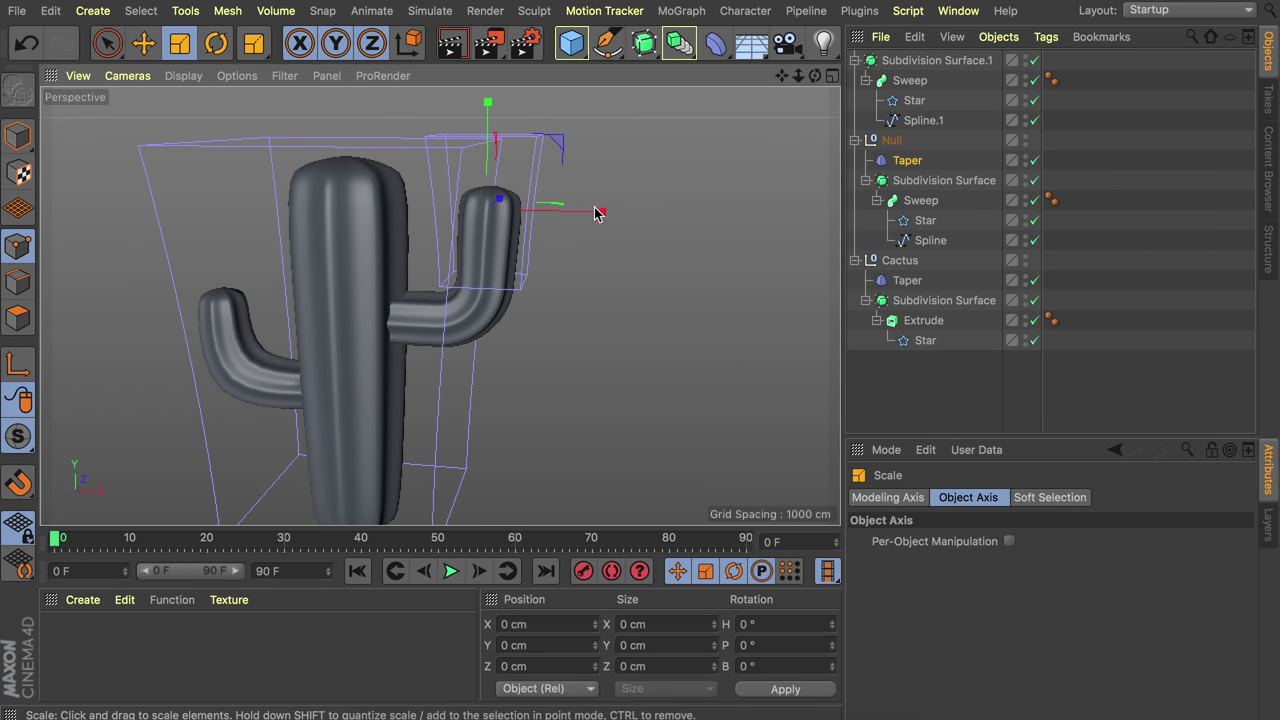
- Increase the curvature of the right arm's Taper deformer slightly
left_click(908, 162)
left_click_drag(1006, 645, 1010, 638)
left_click(940, 390)
right_click_drag(497, 240, 483, 314, "alt")
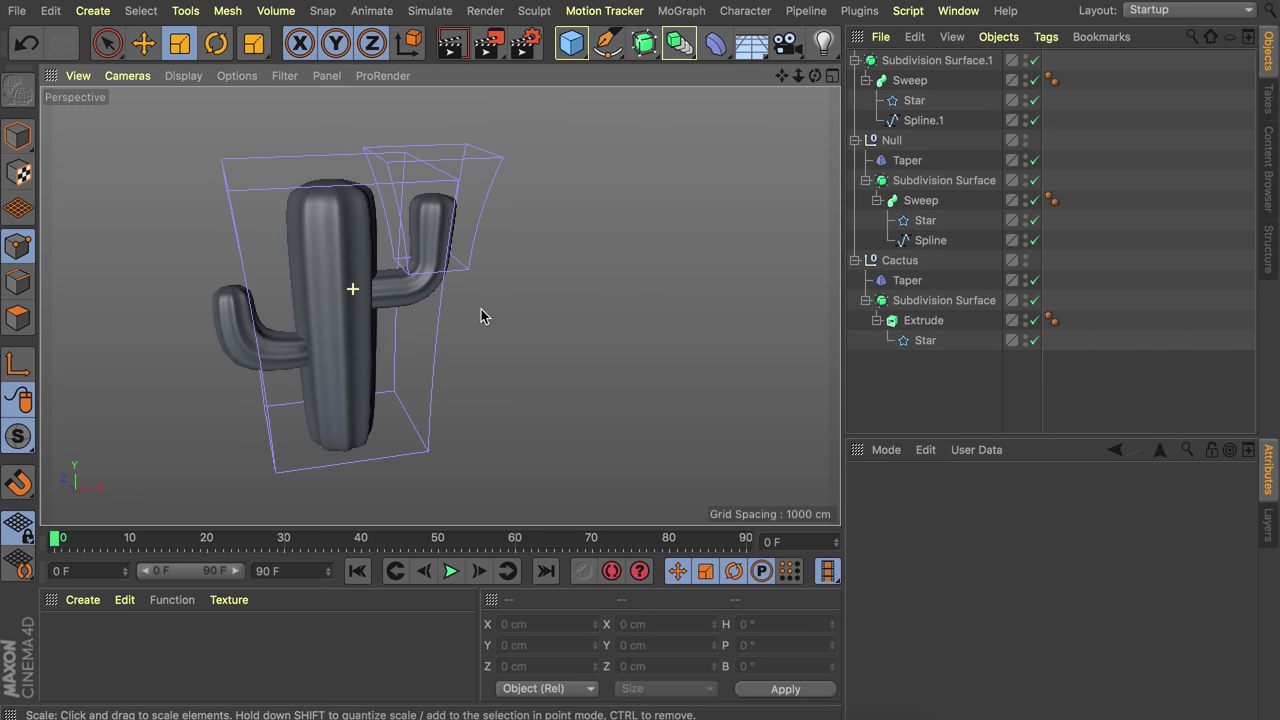
left_click_drag(483, 314, 338, 304, "alt")
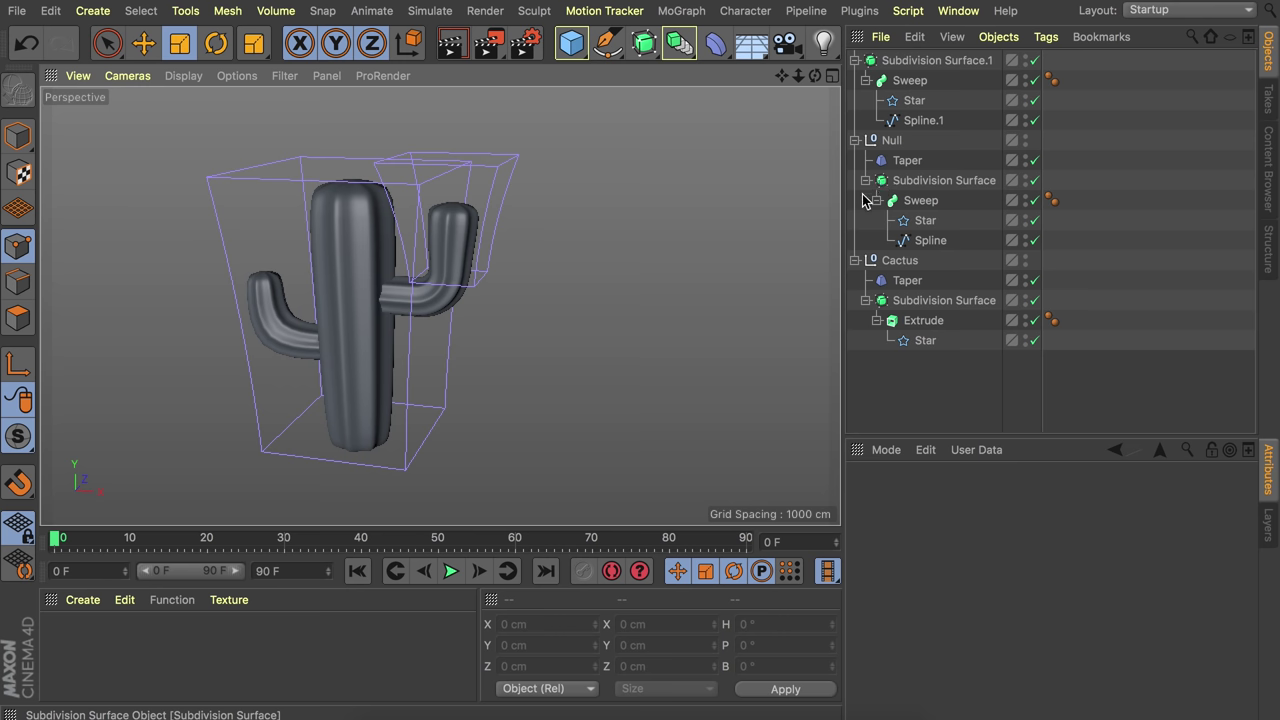
- Hide the Taper deformers of the body and the right arm in the viewport
middle_click_drag(343, 277, 428, 270, "alt")
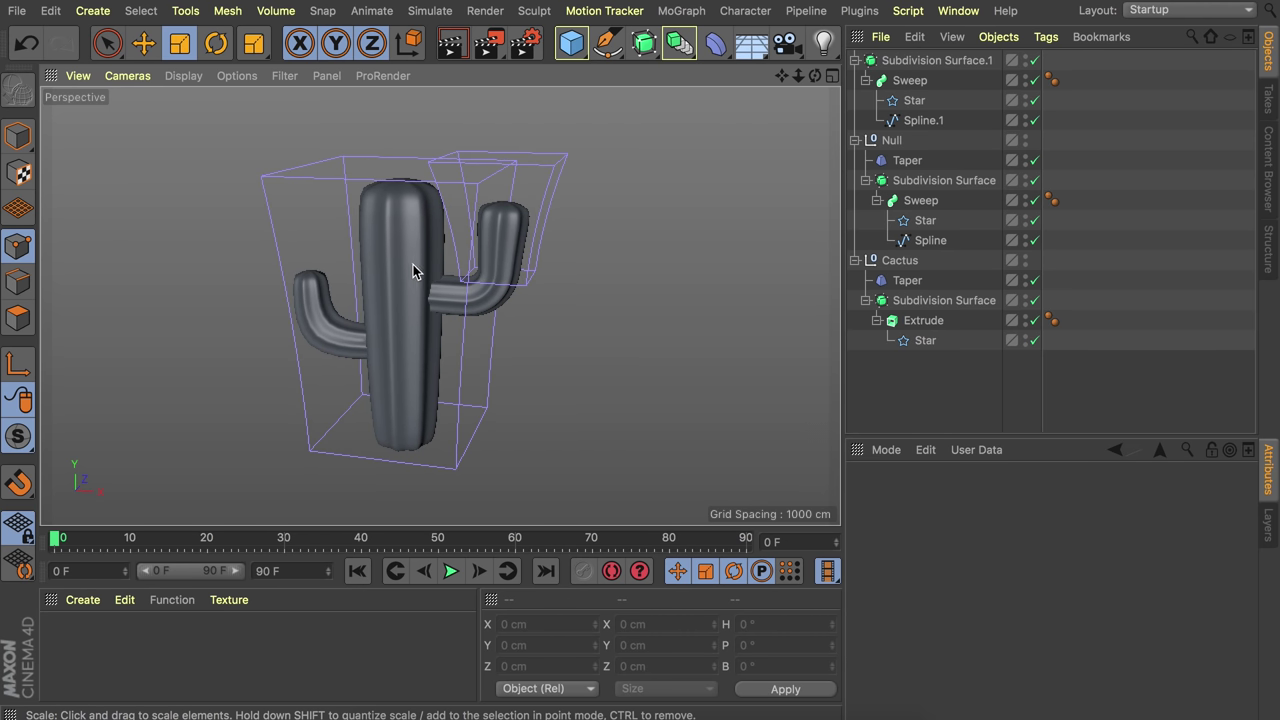
scroll(413, 270, "up", 1)
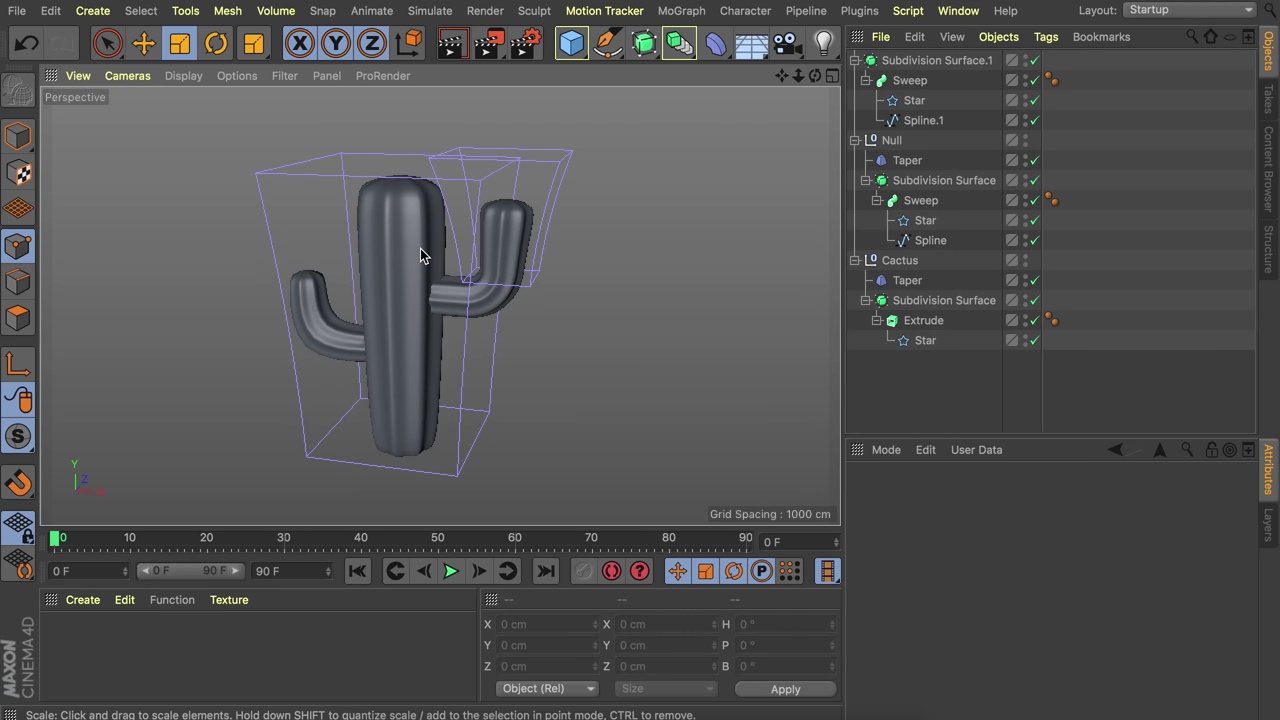
left_click(1026, 278)
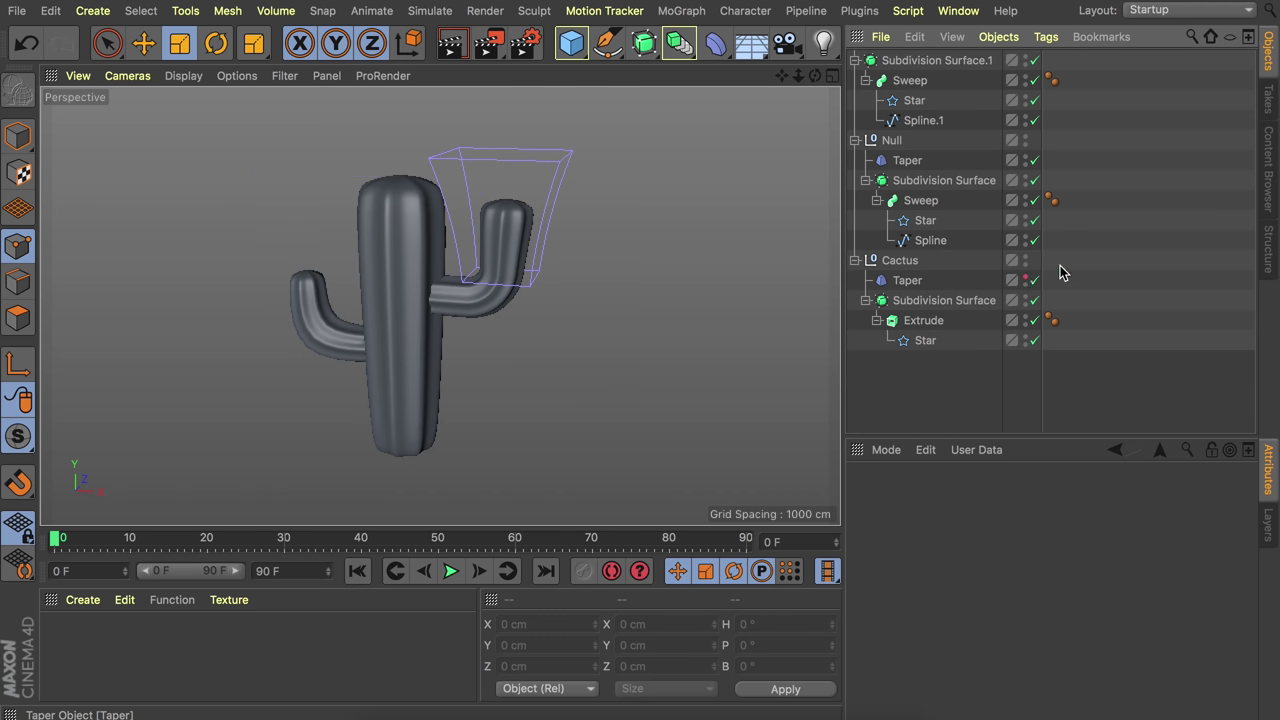
left_click(1026, 158)
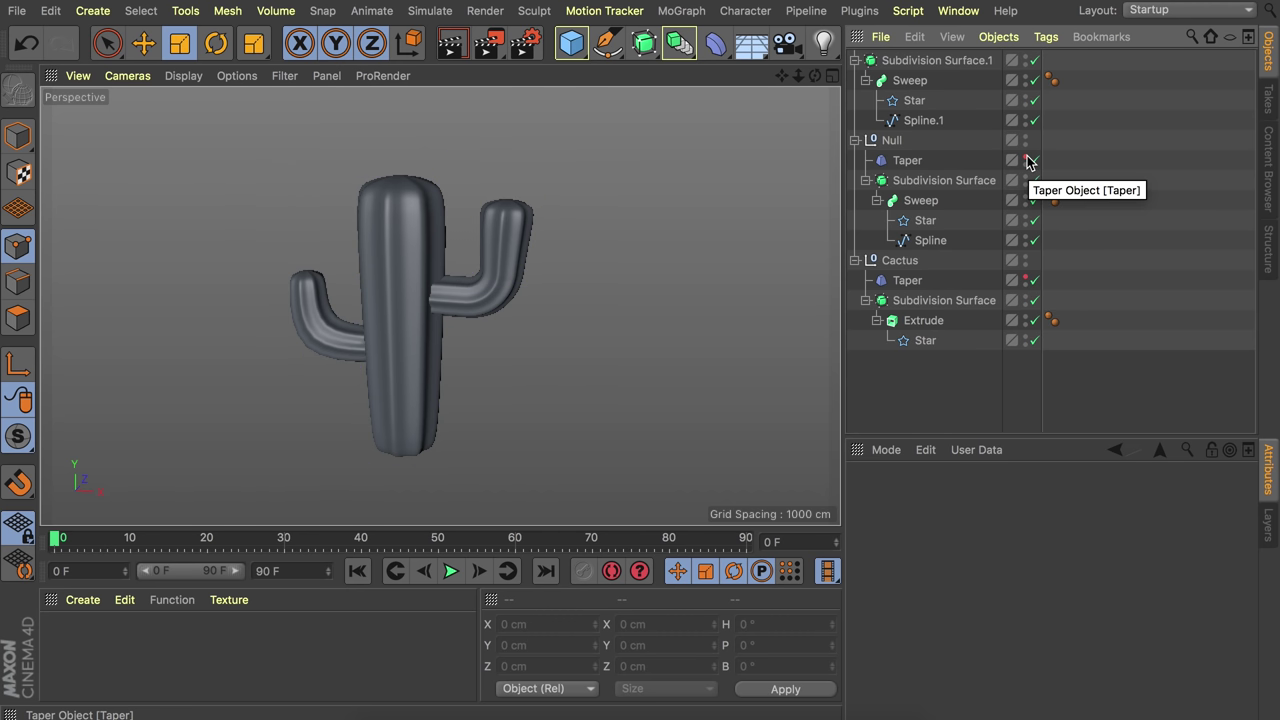
- Rename the right arm's null as Arm R and the left arm's Subdivision Surface as Arm L
left_click(855, 60)
left_click(855, 80)
double_click(896, 80)
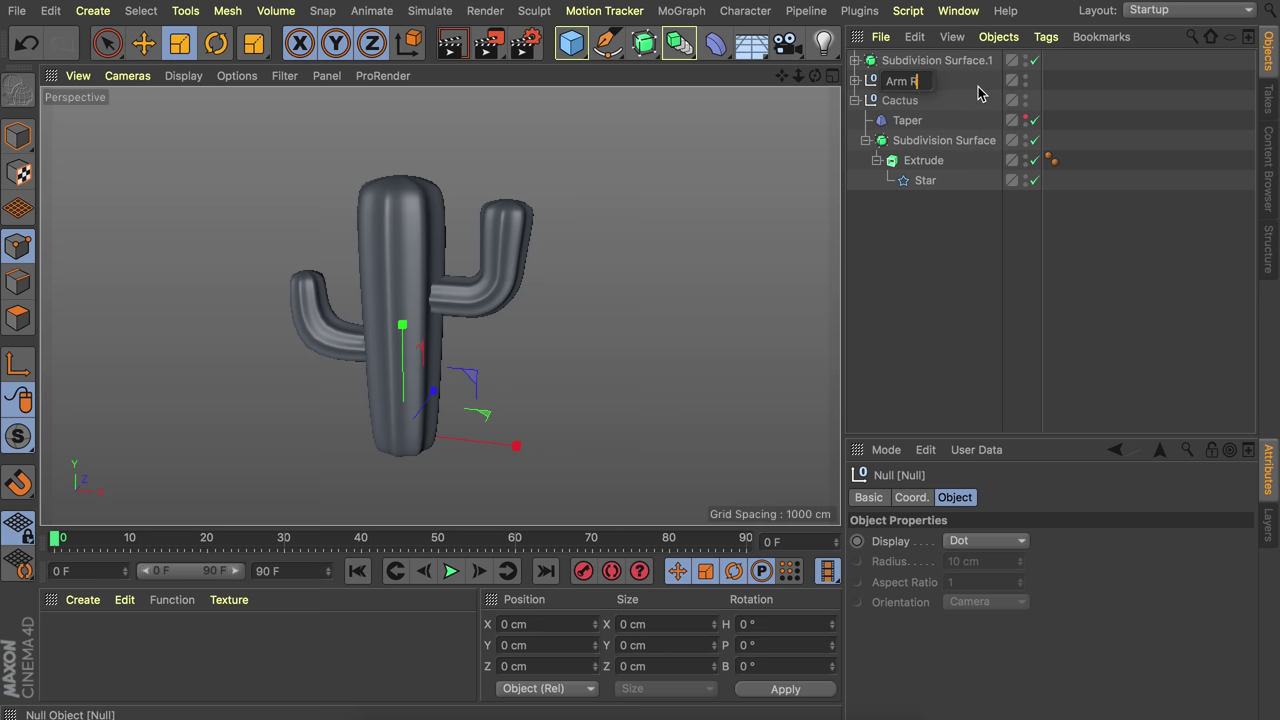
key("Return")
double_click(966, 61)
type("Arm L")
key("Return")
- Collapse the Cactus null and rename it as Body
left_click(855, 100)
double_click(901, 101)
type("Body")
key("Return")
- Group Arm L, Arm R and Body in a null named Cactus 1 and expand the group
left_click_drag(923, 138, 888, 46)
key("alt+g")
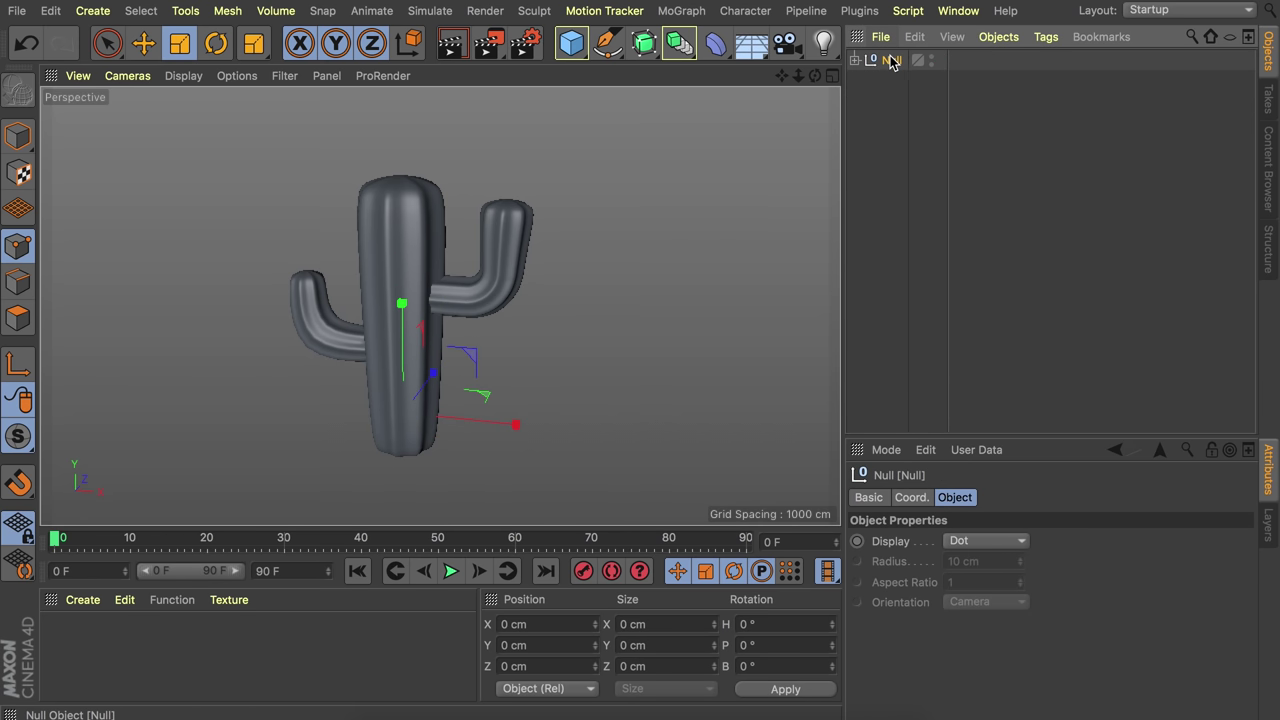
double_click(895, 60)
type("Cact")
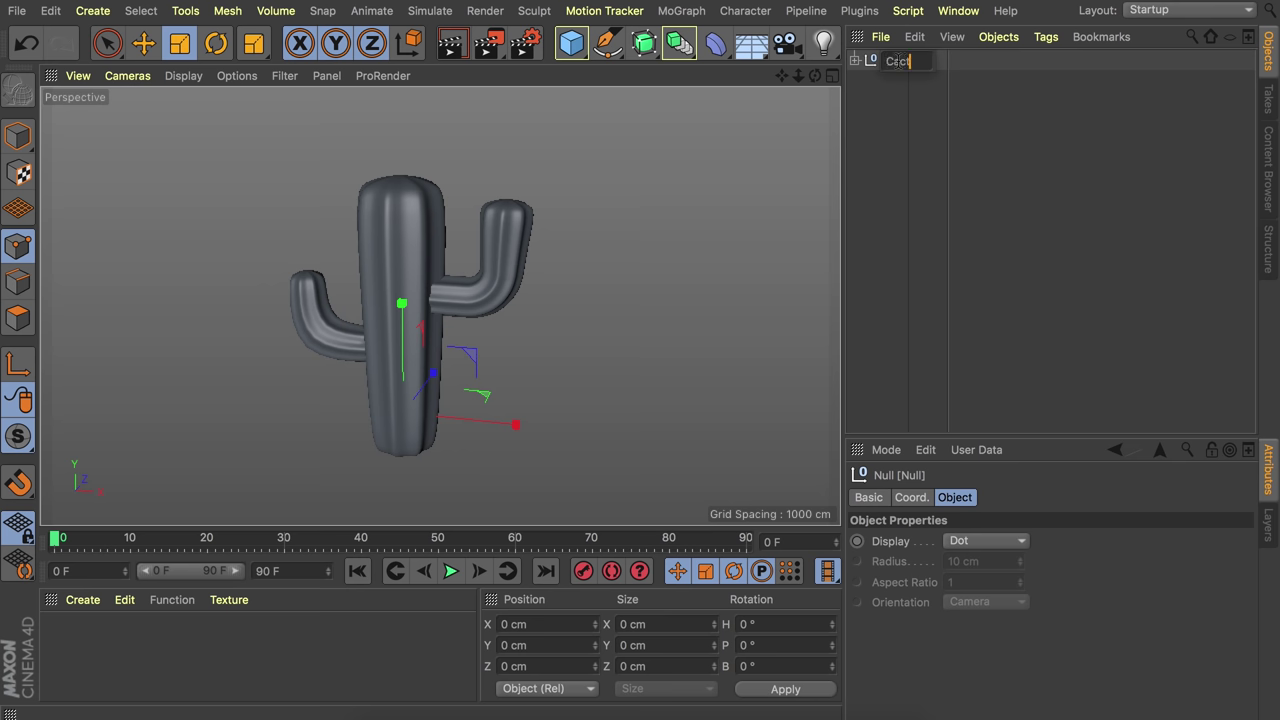
type("us 1")
key("Return")
left_click(855, 61)
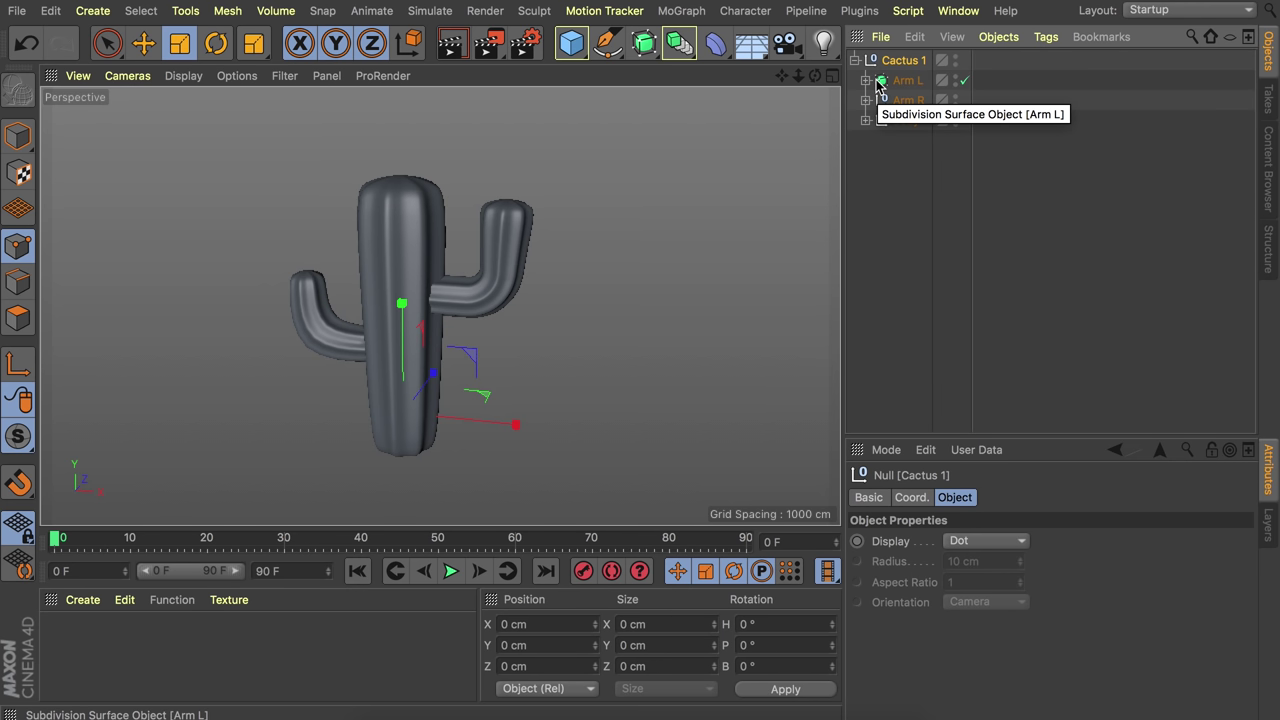
scroll(405, 222, "up", 2)
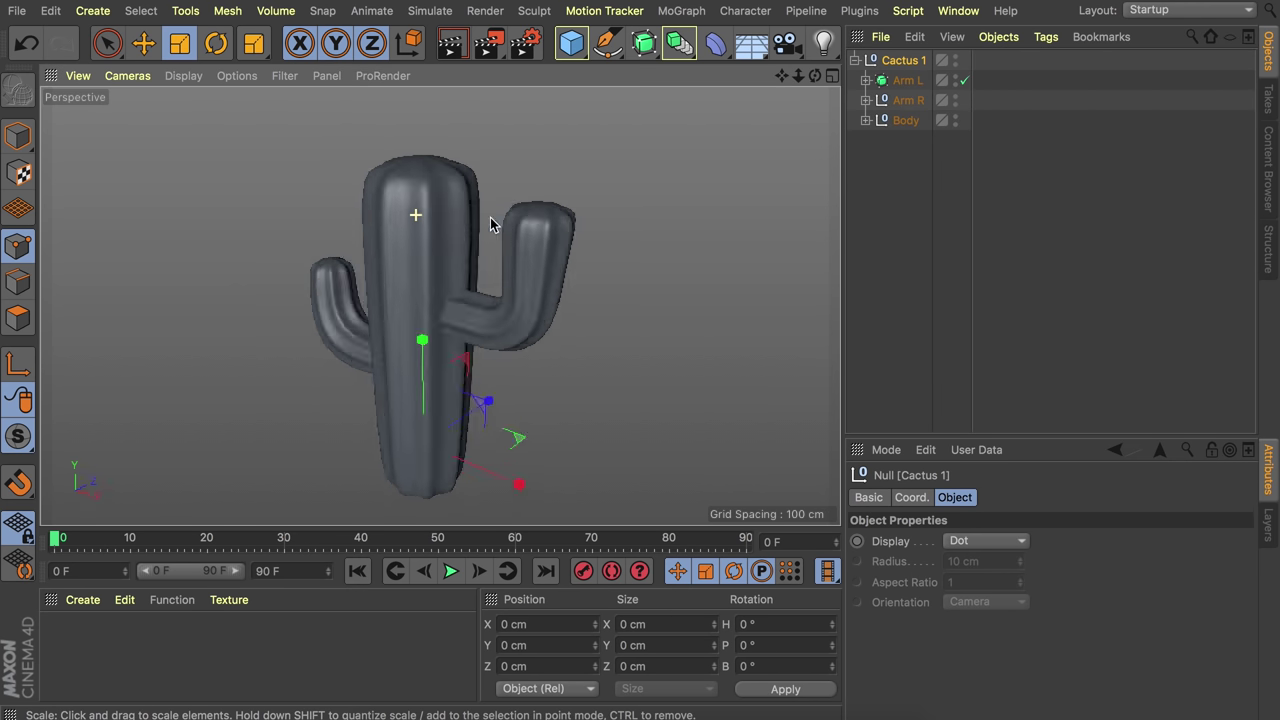
- Add a Cone primitive and raise it above the cactus body to about 398 cm in Y
left_click(578, 45)
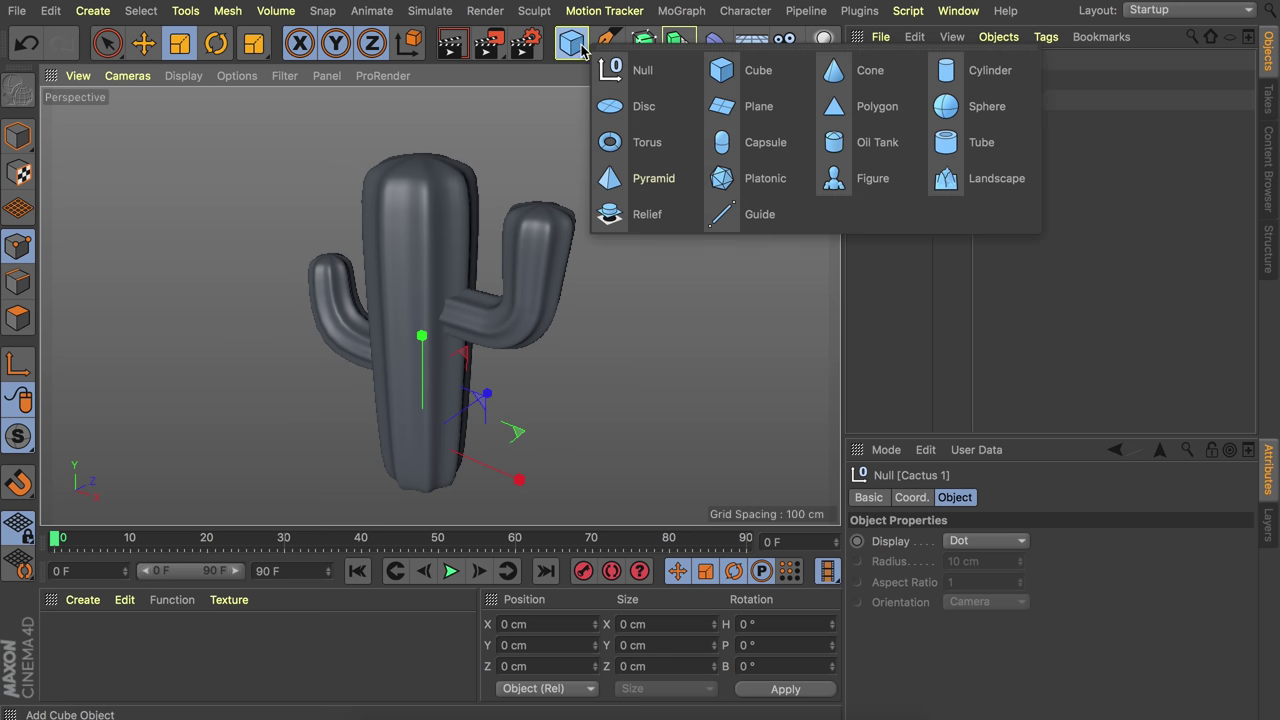
left_click(880, 80)
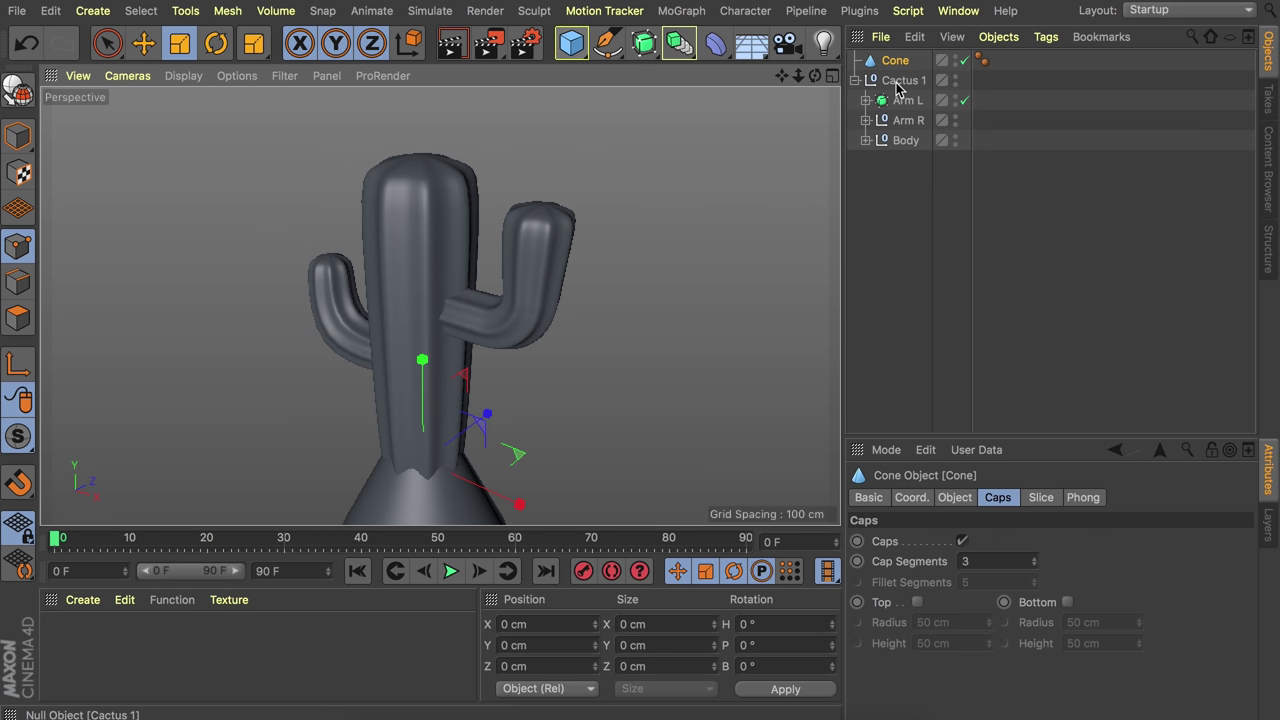
left_click(425, 377)
left_click_drag(426, 378, 424, 22)
middle_click_drag(442, 200, 437, 326, "alt")
left_click(17, 135)
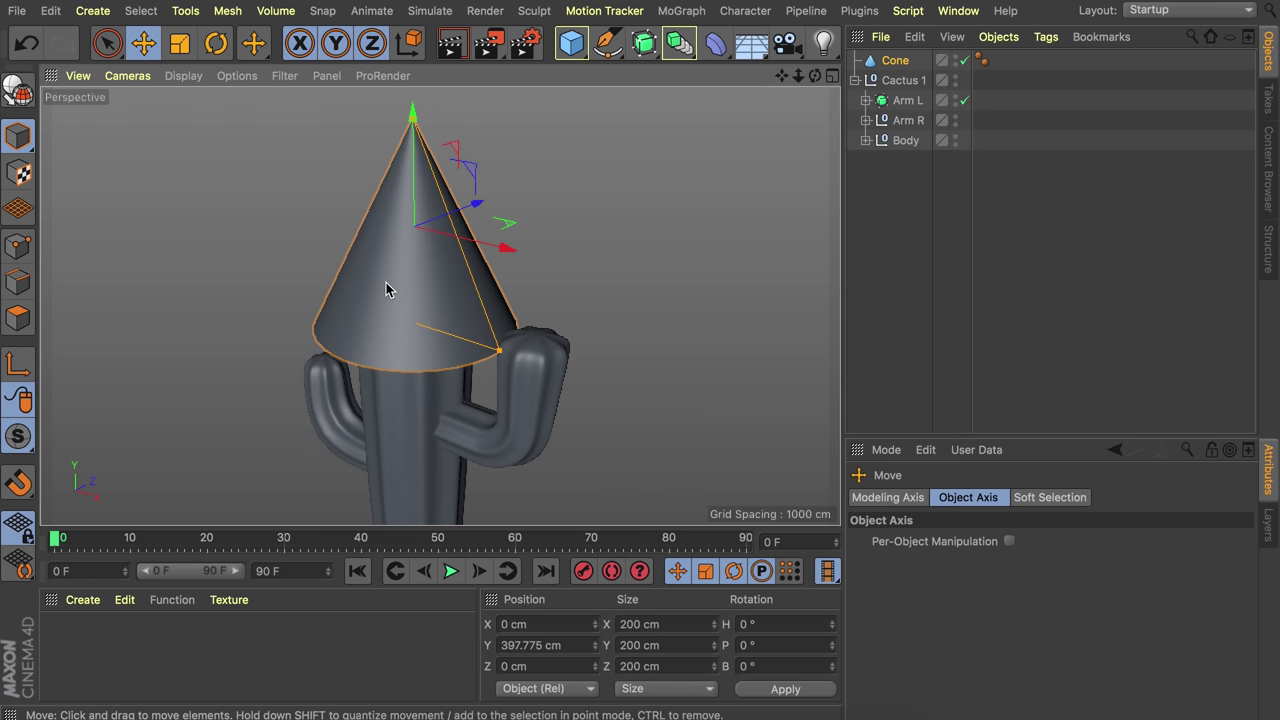
- Set the Cone's bottom radius to 6 cm
left_click(893, 60)
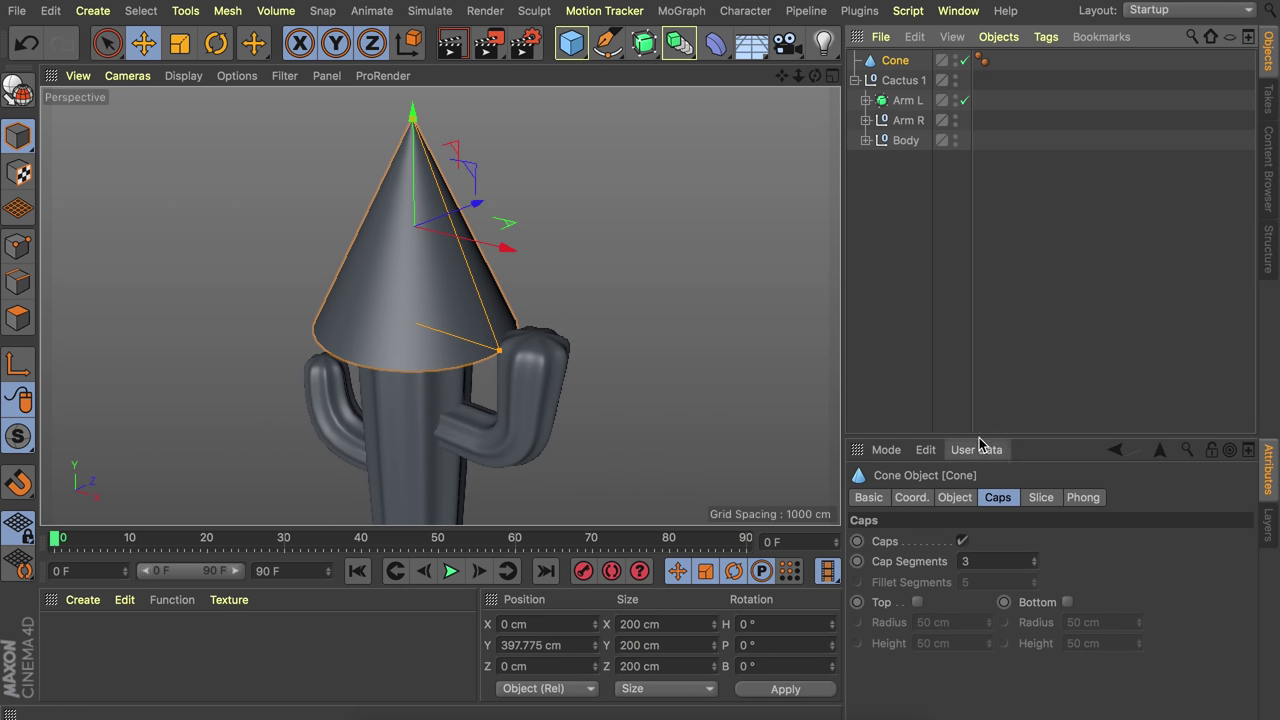
left_click(955, 498)
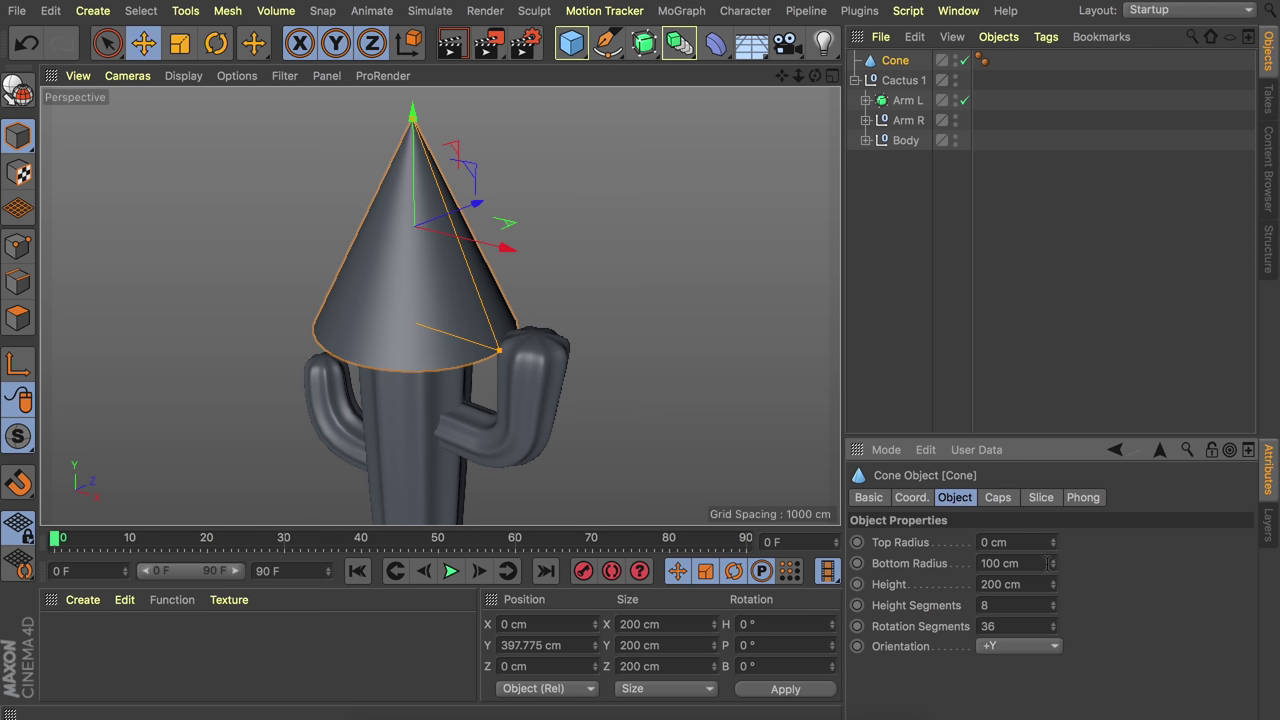
type("6")
key("Return")
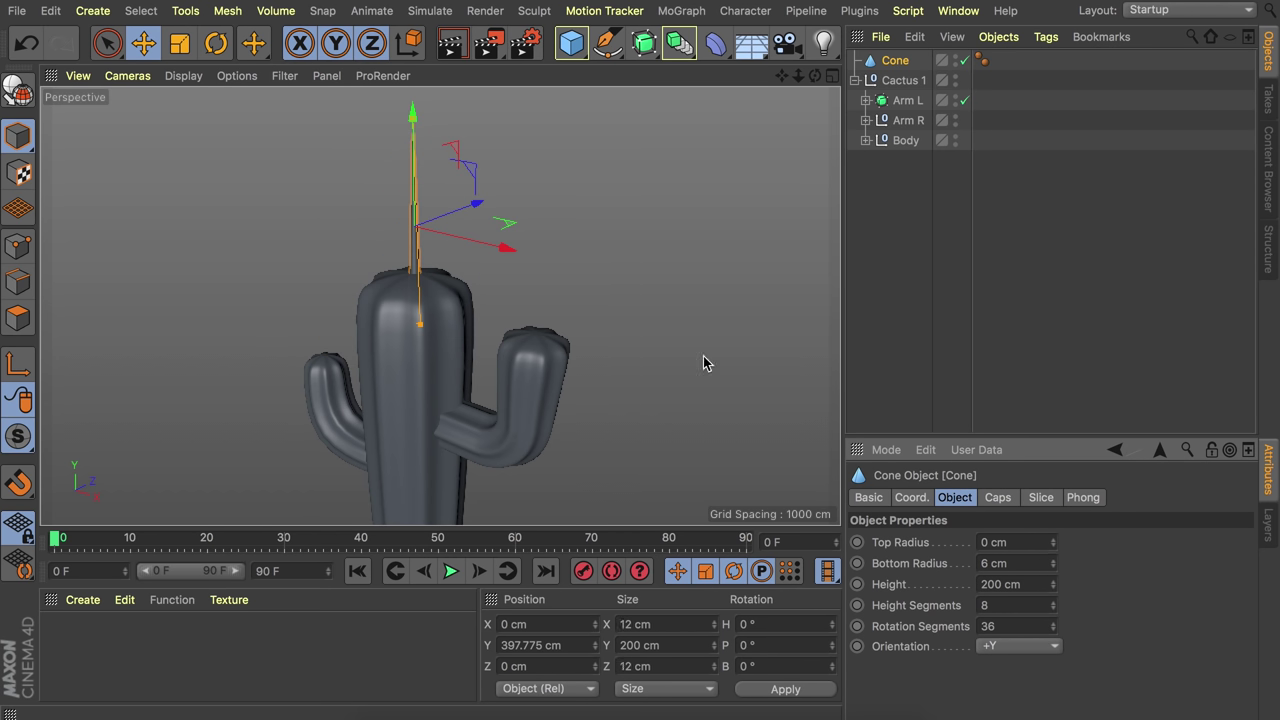
- Set the Cone's height to 30 cm and lower it onto the top of the cactus body, at about 361 cm in Y
scroll(445, 275, "up", 3)
middle_click_drag(470, 228, 418, 315, "alt")
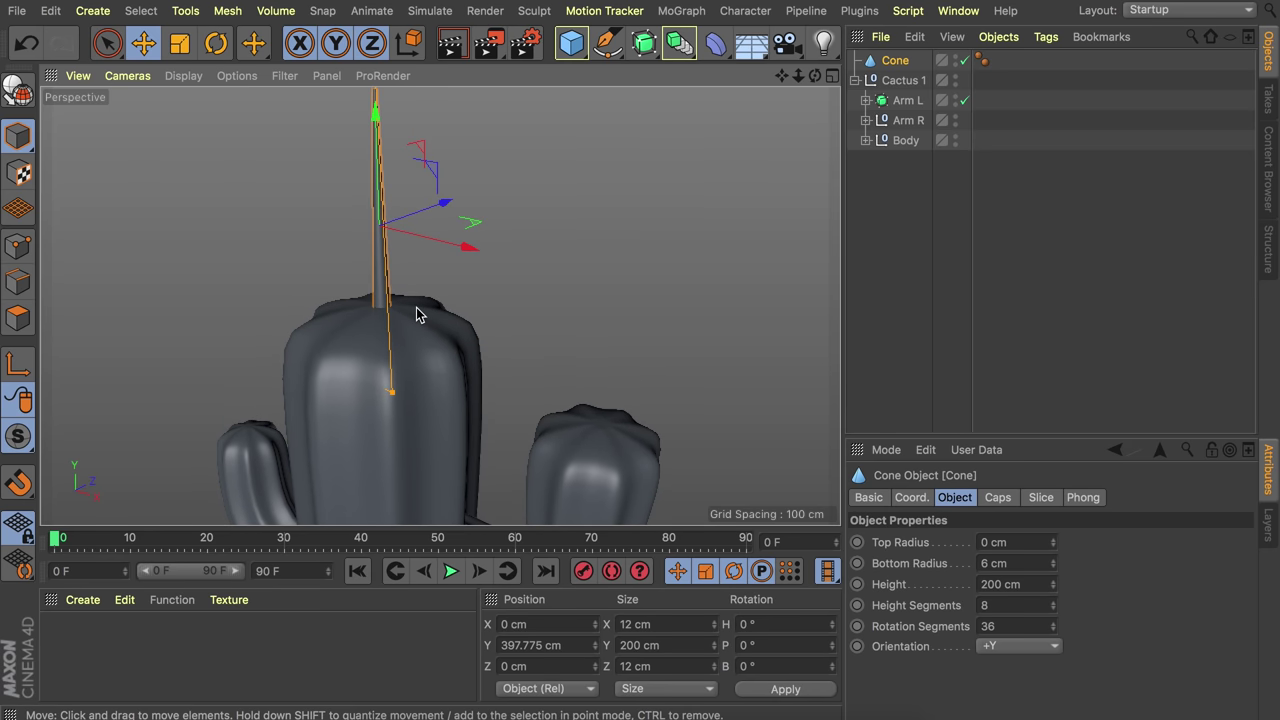
left_click(1027, 584)
type("30")
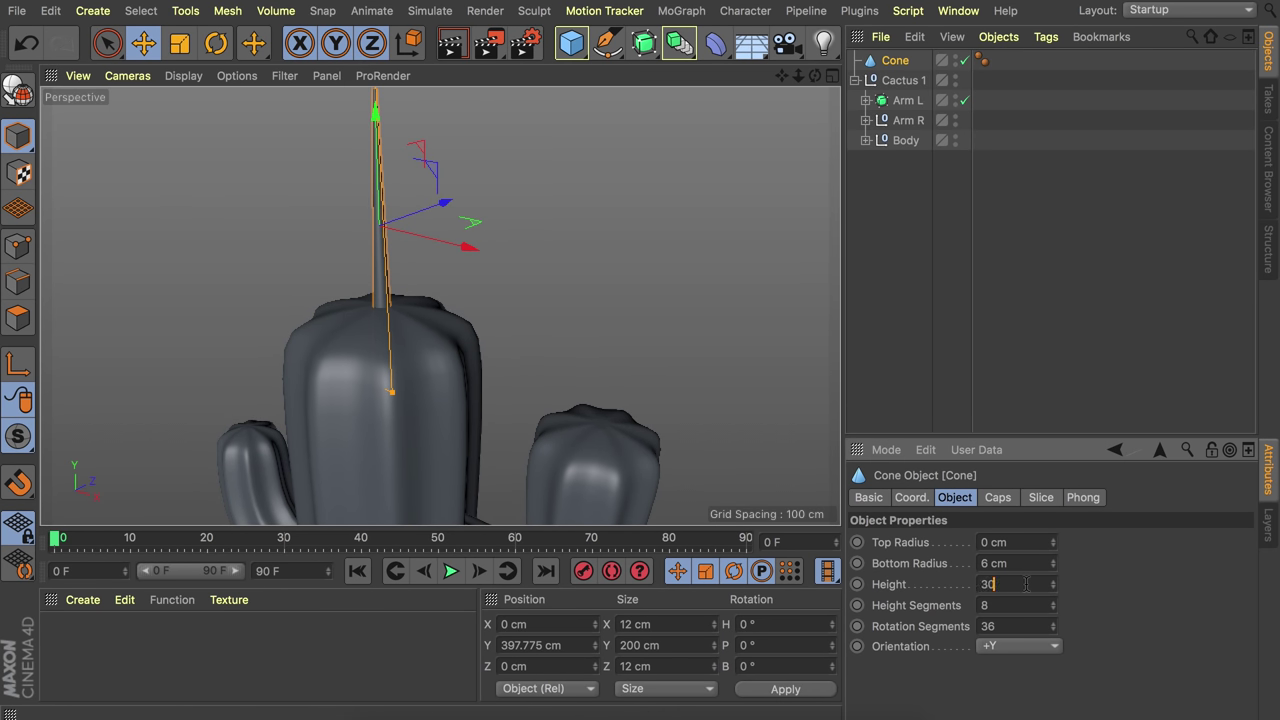
key("Return")
left_click_drag(375, 134, 380, 198)
scroll(393, 305, "up", 2)
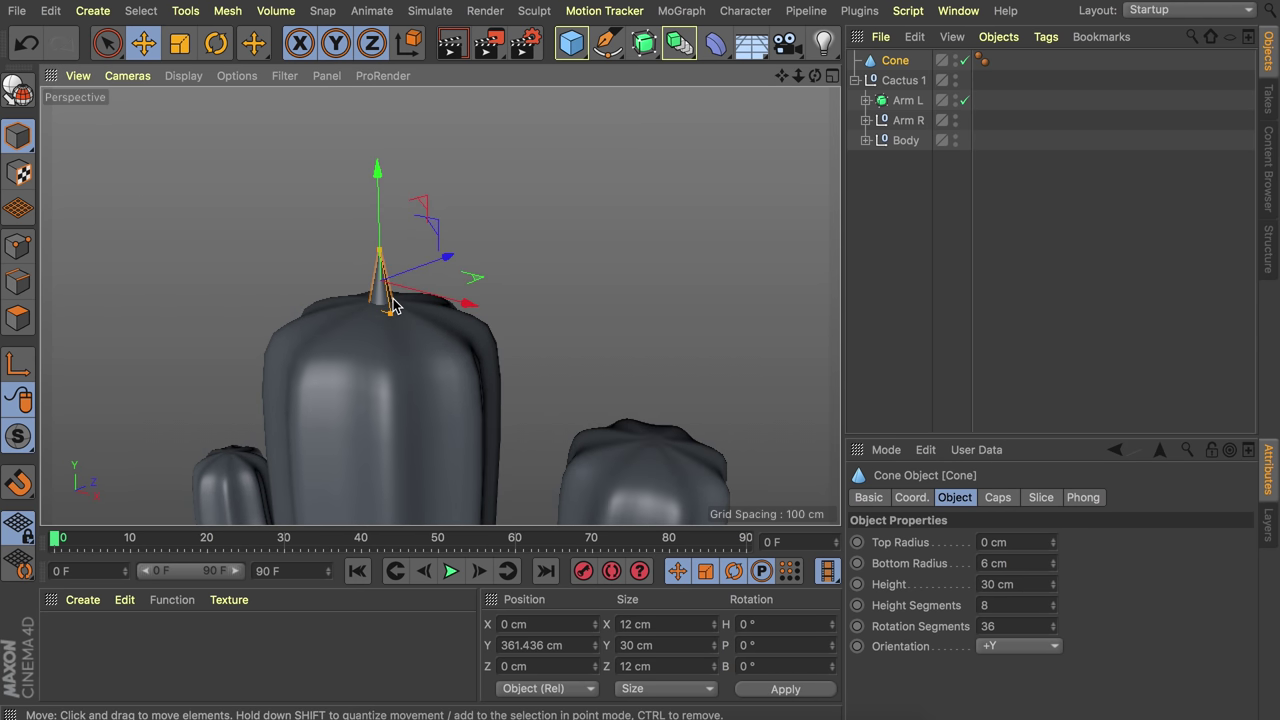
- Add a MoGraph Cloner, make the Cone its child, and place the Cloner inside Cactus 1 just above Body
scroll(393, 305, "down", 4)
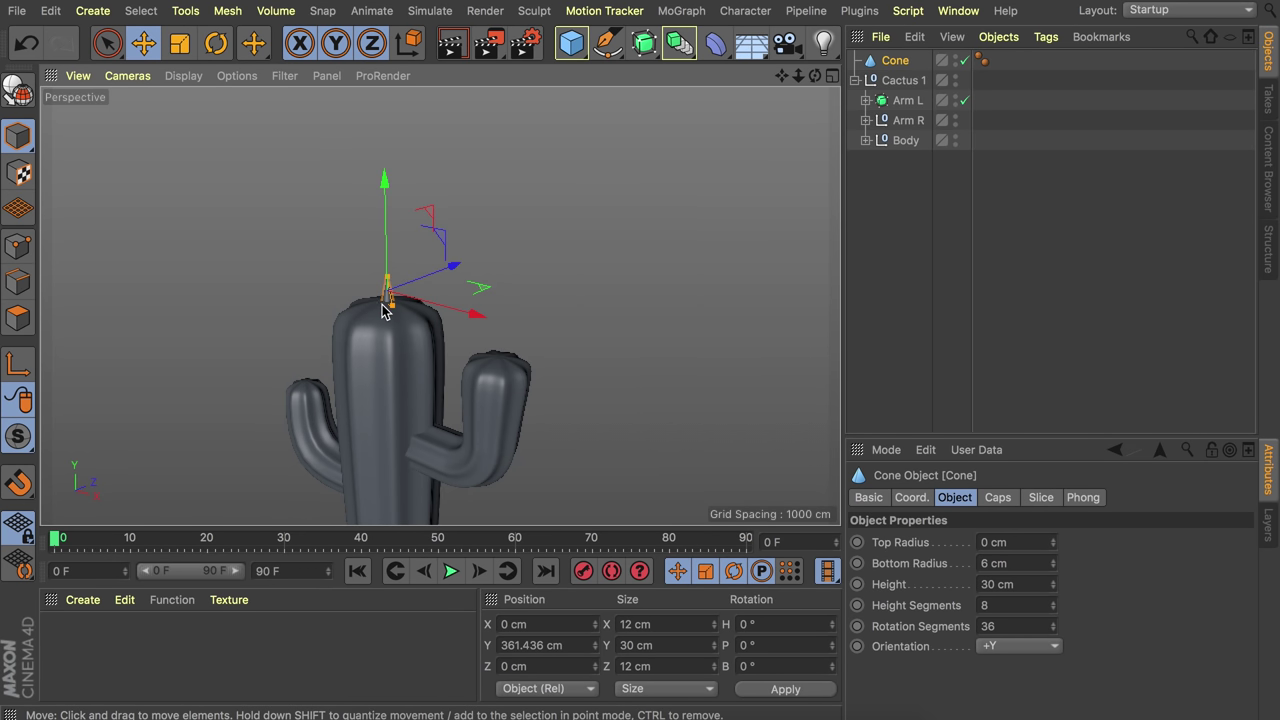
left_click(681, 10)
left_click(708, 237)
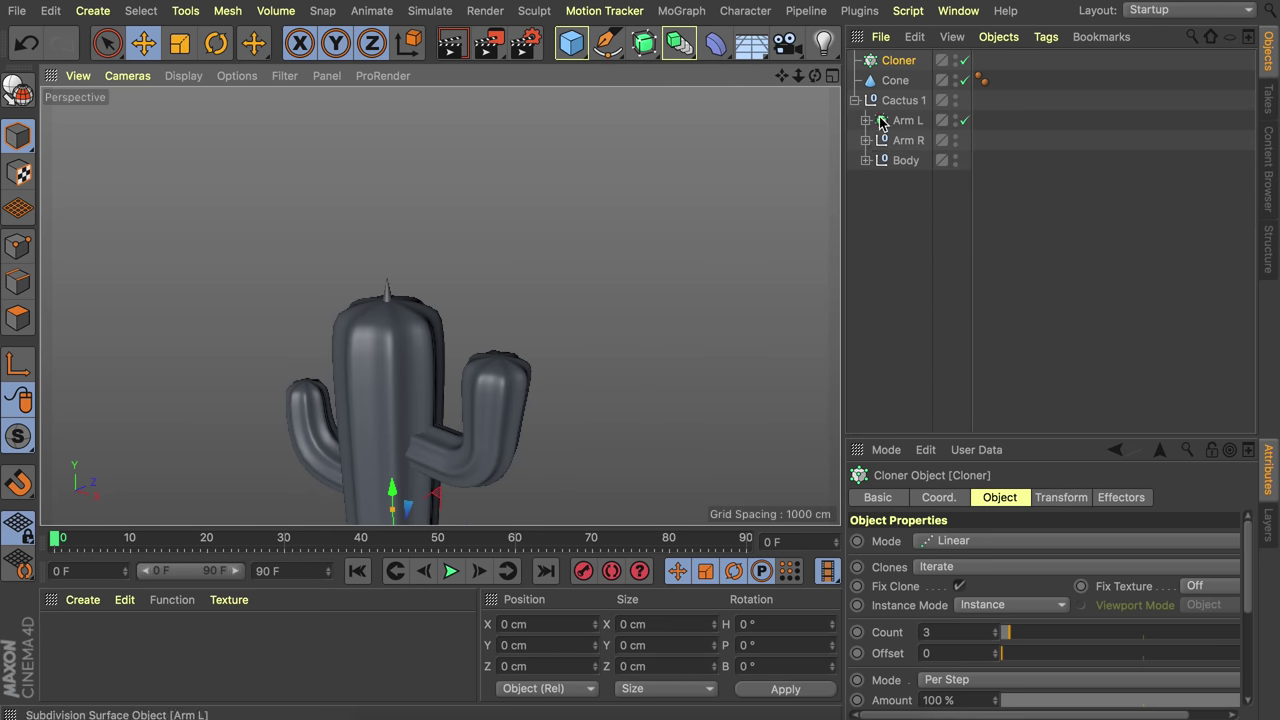
left_click_drag(895, 80, 898, 65)
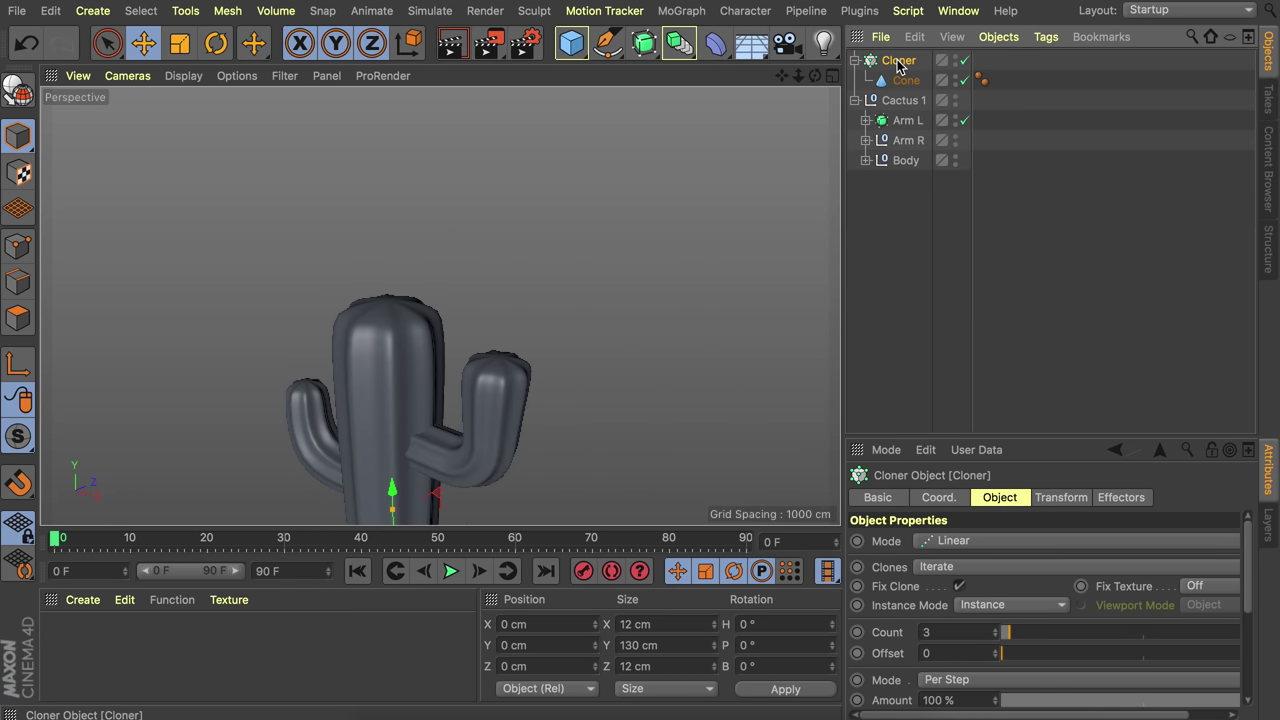
left_click_drag(400, 380, 437, 262, "alt")
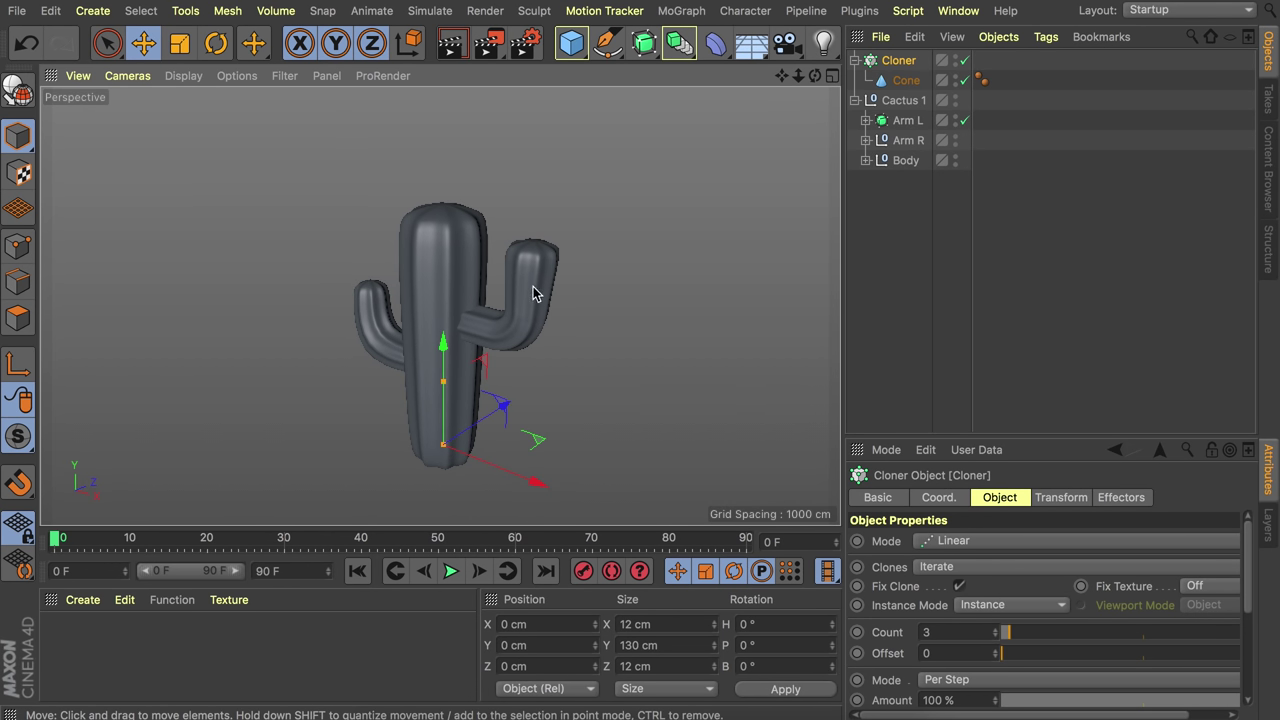
left_click_drag(897, 62, 912, 152)
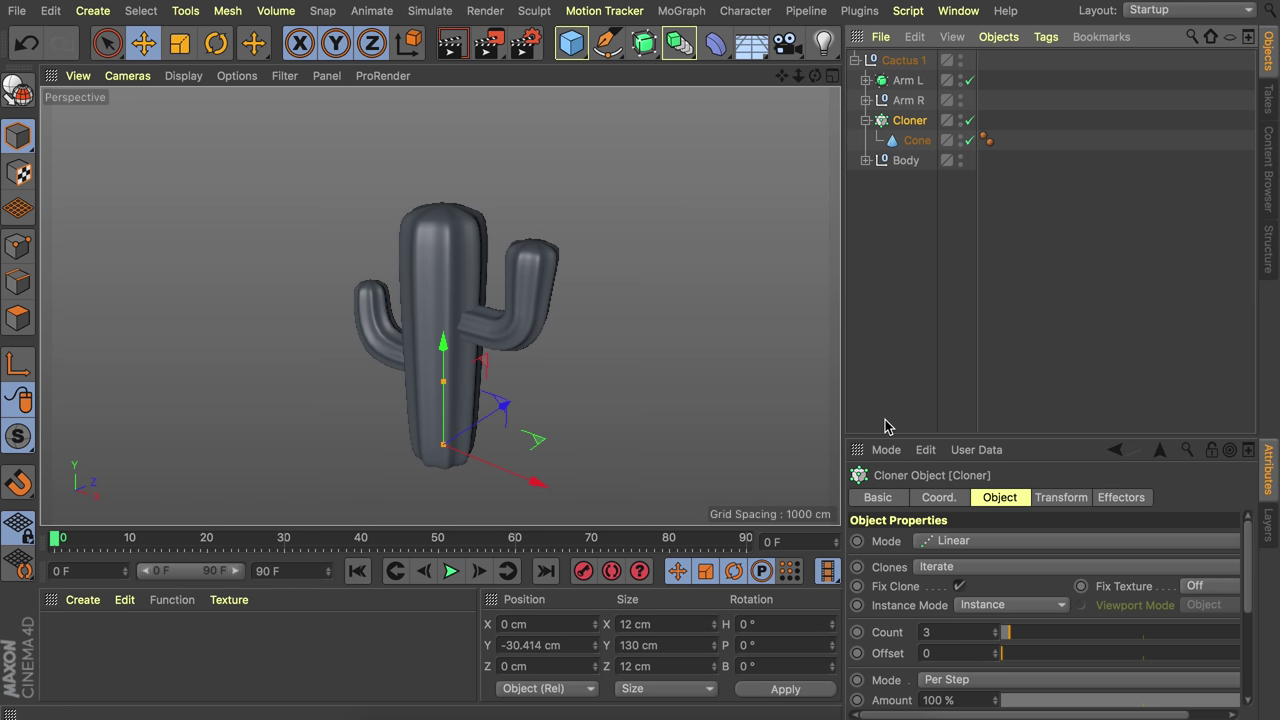
- Set the Cloner's mode to Object and assign the Body's Subdivision Surface as the object to clone onto
left_click(948, 546)
left_click(948, 561)
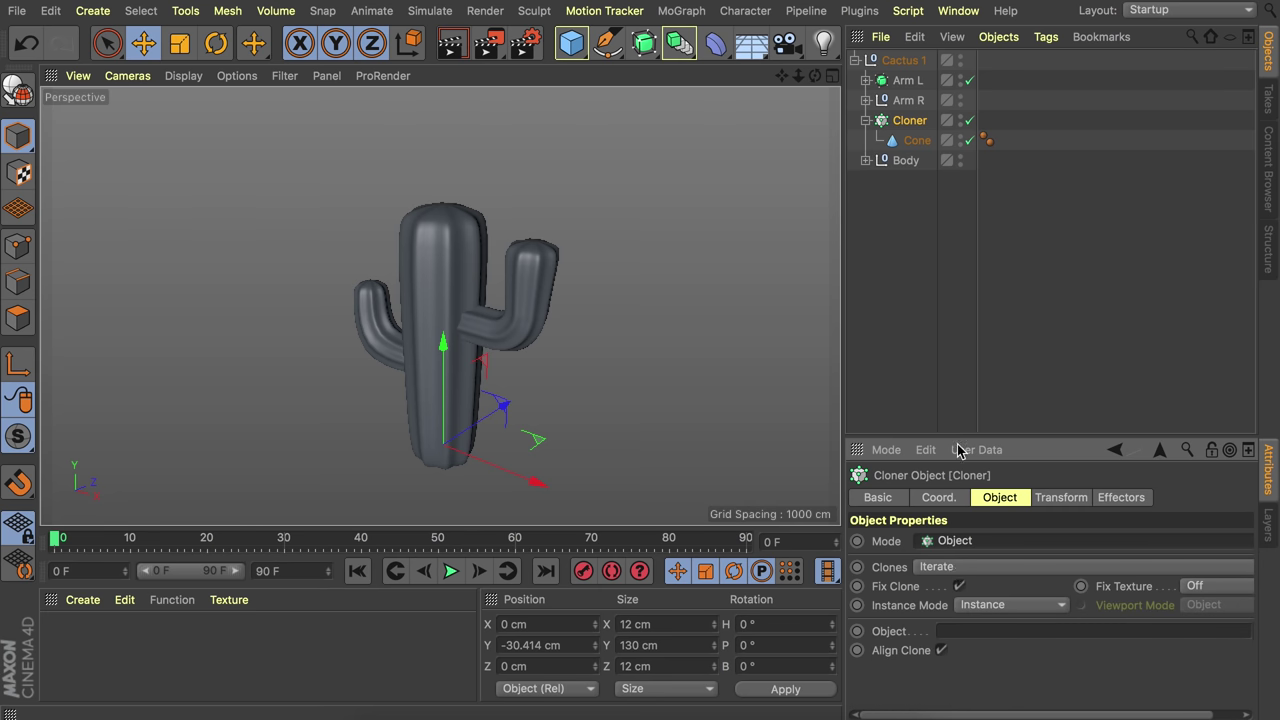
left_click(866, 161)
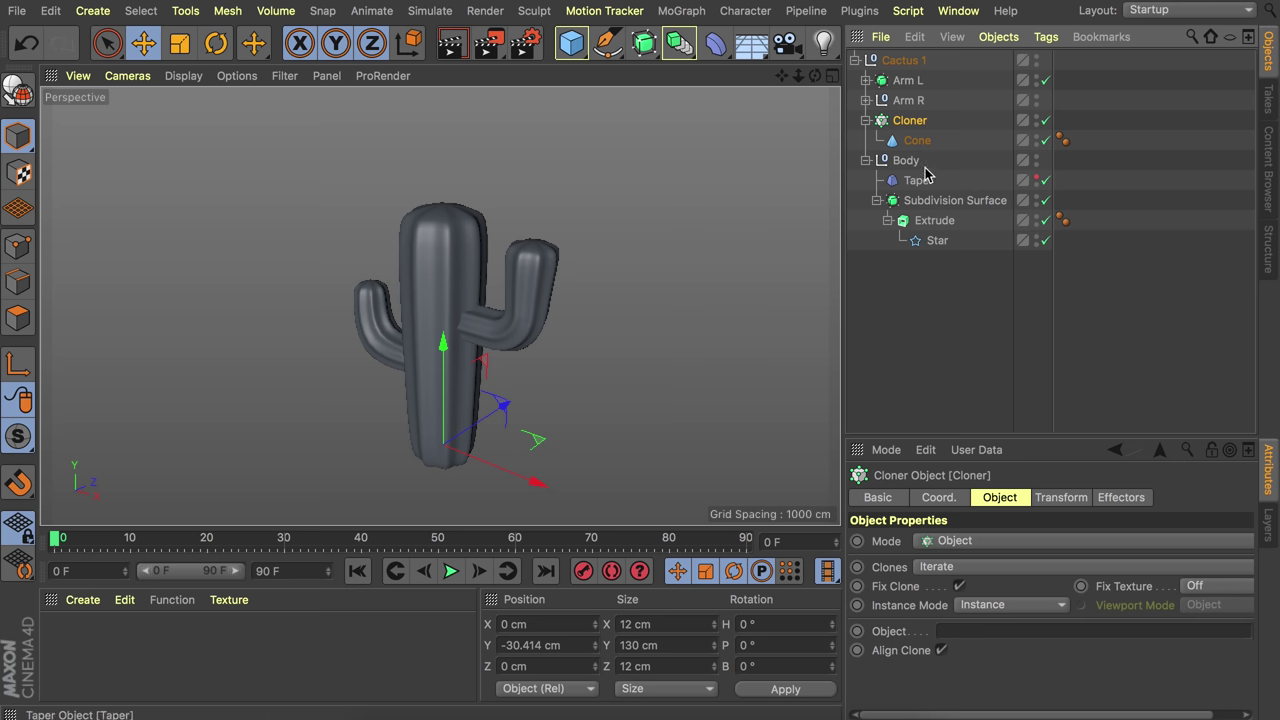
left_click_drag(938, 200, 993, 640)
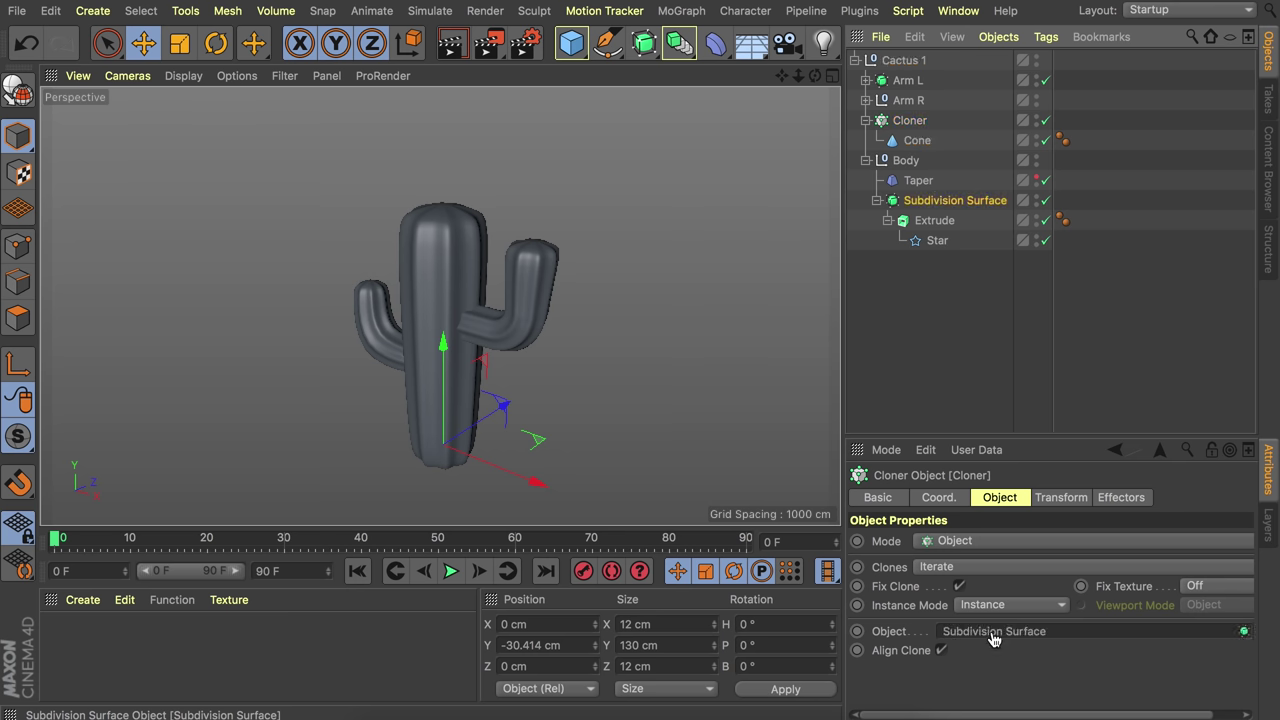
scroll(437, 329, "up", 4)
mouse_move(466, 297)
left_mouse_down("alt")
mouse_move(734, 309)
mouse_move(585, 316)
left_mouse_up("alt")
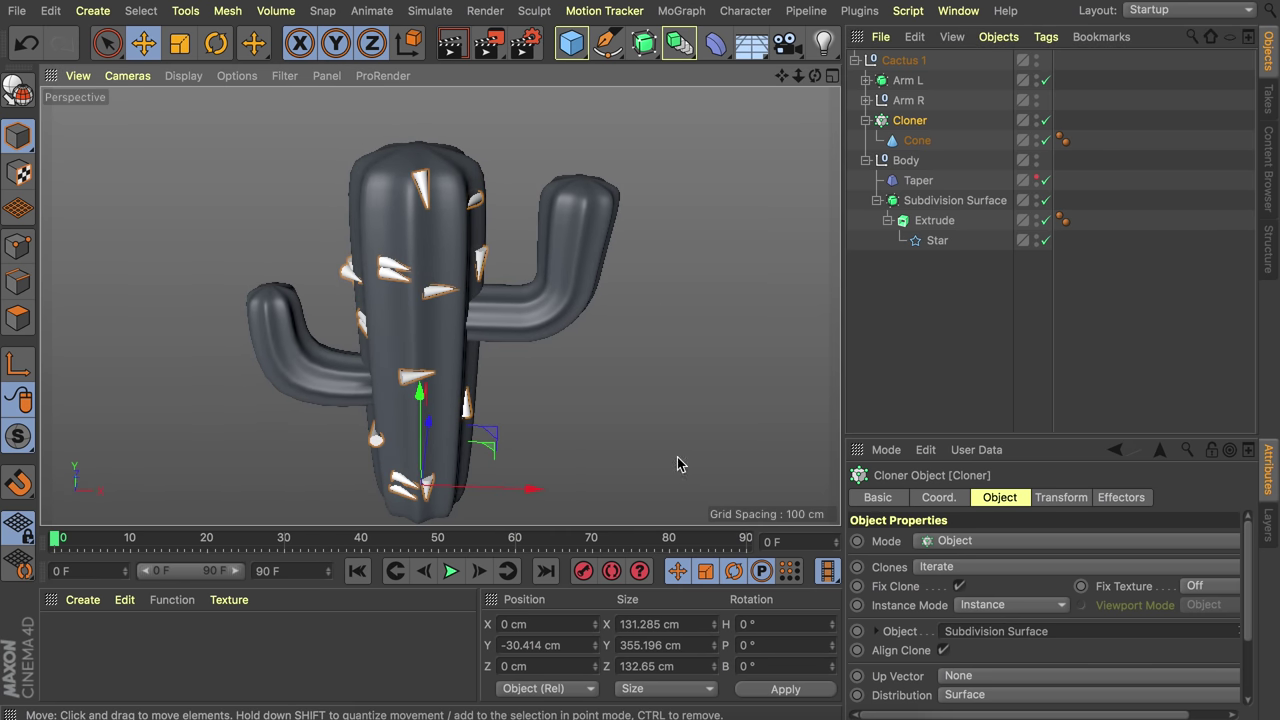
- Try orienting the spikes with Align Clone turned off and a clone pitch rotation (R.P) of 90°
left_click(943, 651)
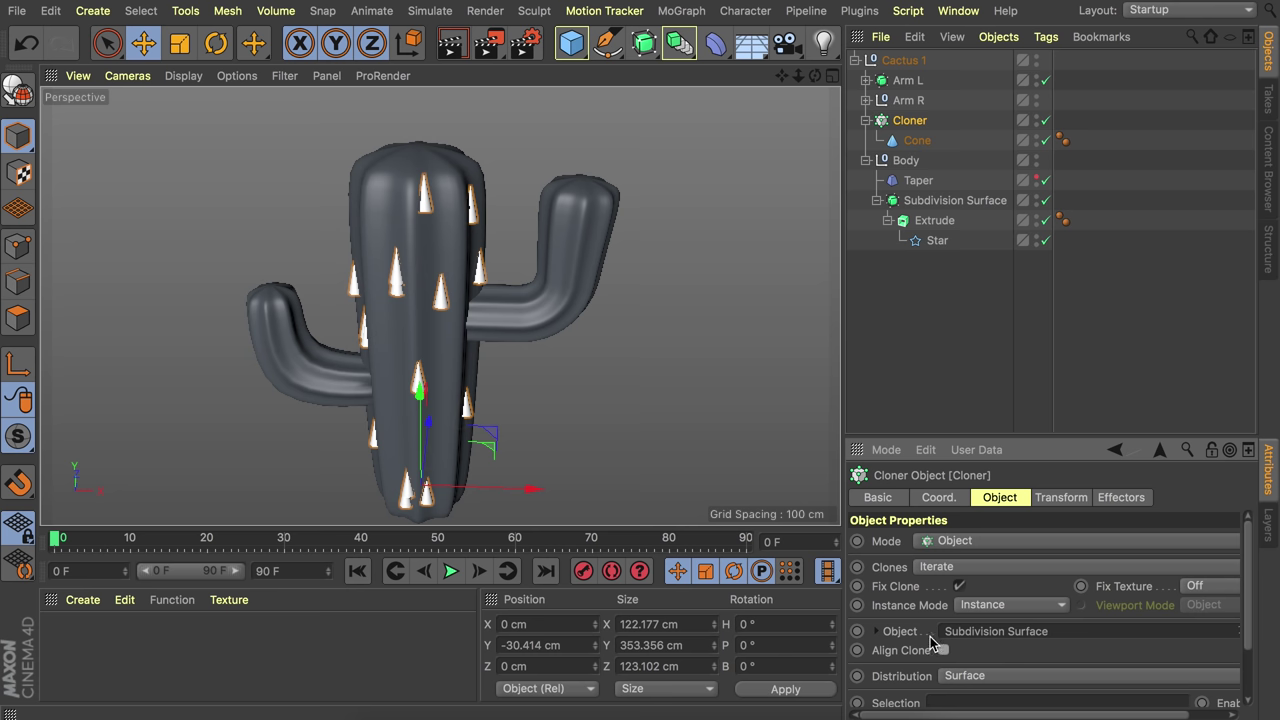
left_click(1058, 497)
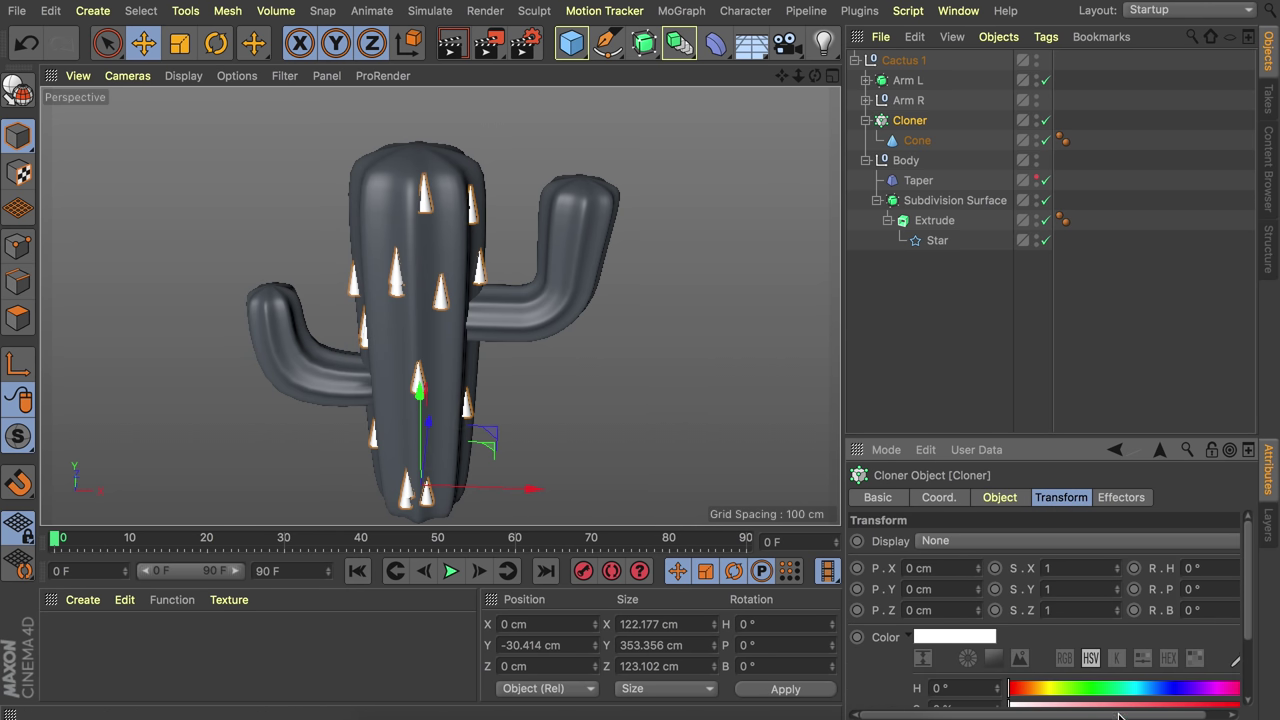
left_click_drag(1118, 715, 1142, 715)
left_click_drag(1234, 589, 1234, 533)
type("90")
key("Return")
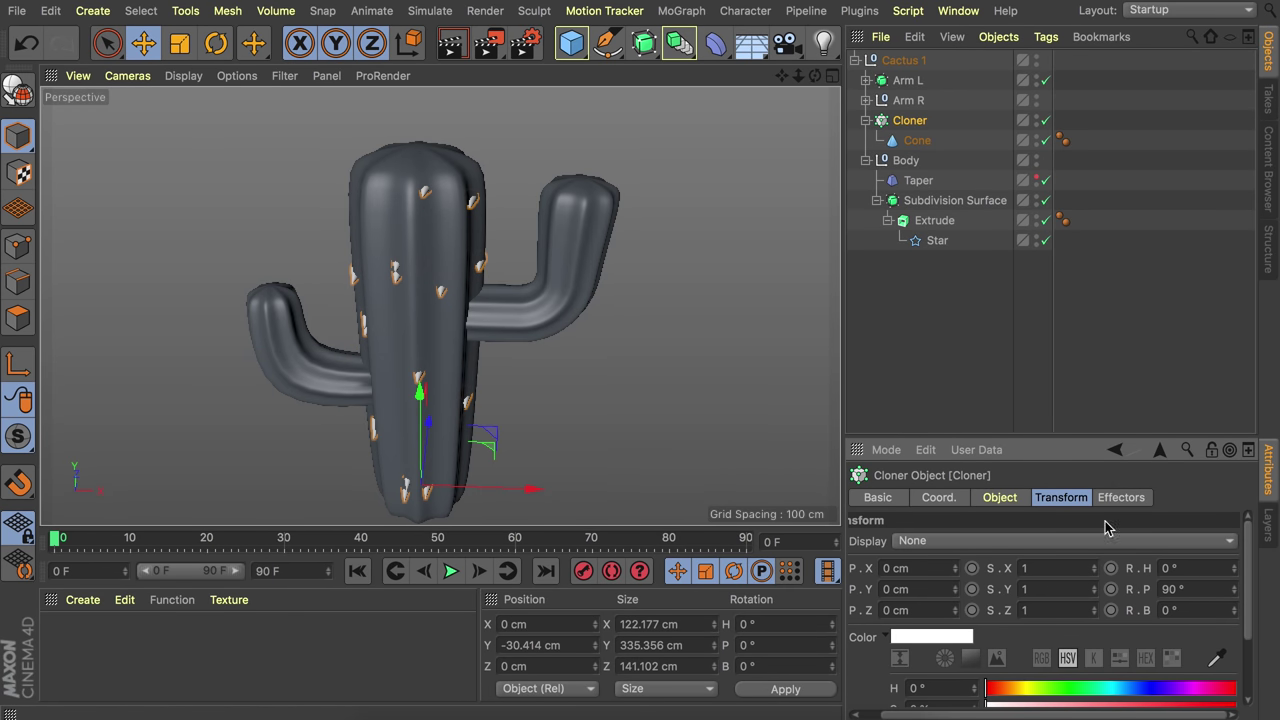
- Turn on Align Clone for the Cloner and set the clones' pitch rotation (R.P) to -90°
left_click_drag(462, 190, 263, 251, "alt")
left_click(999, 497)
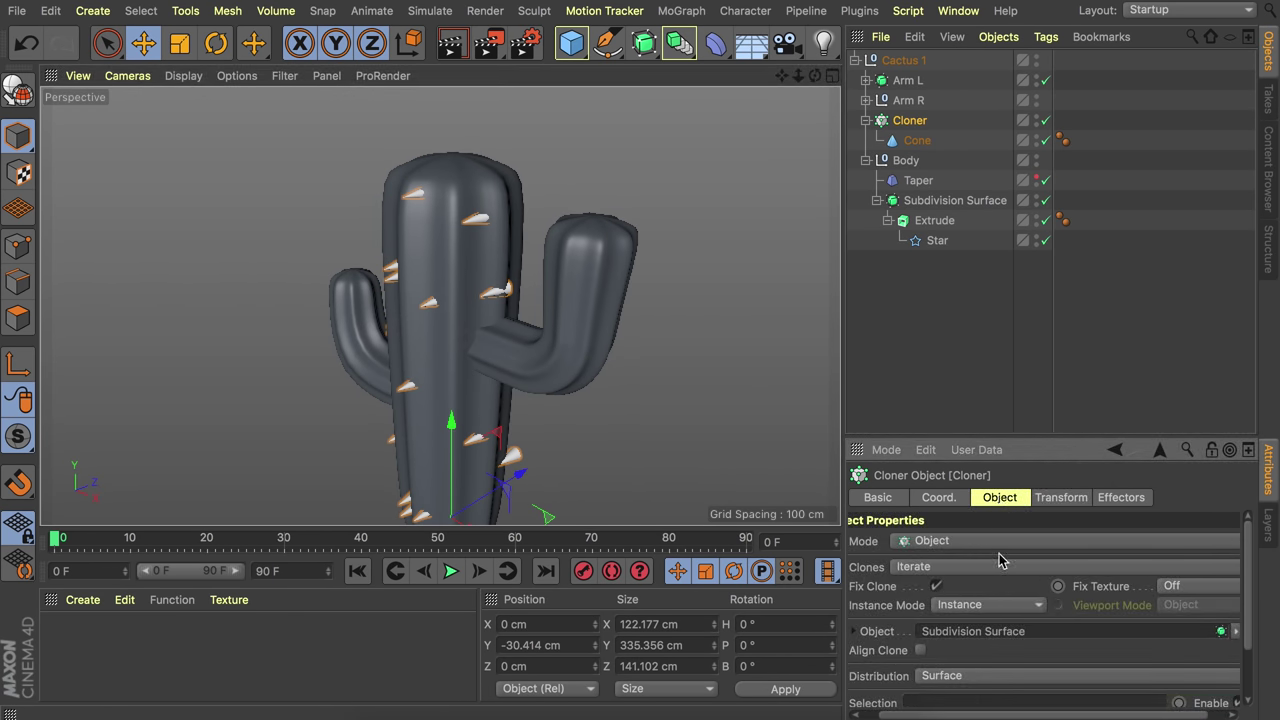
left_click(920, 650)
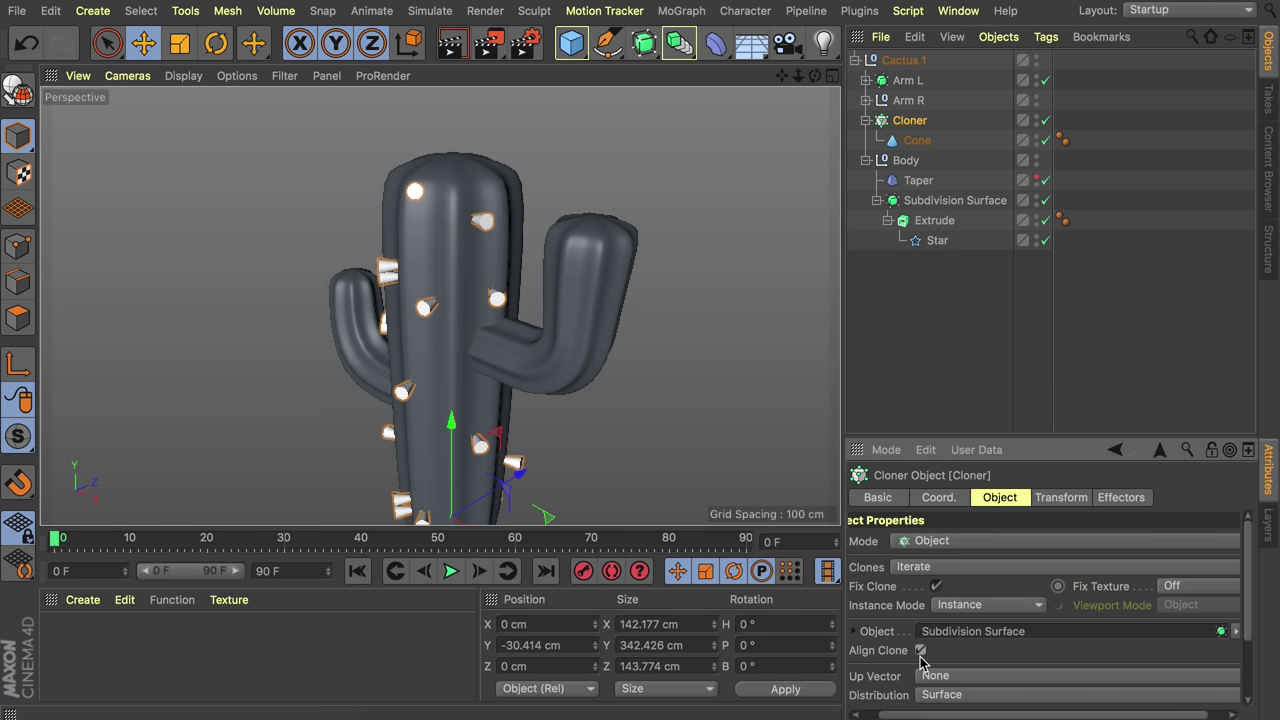
left_click(1085, 498)
type("-")
key("Return")
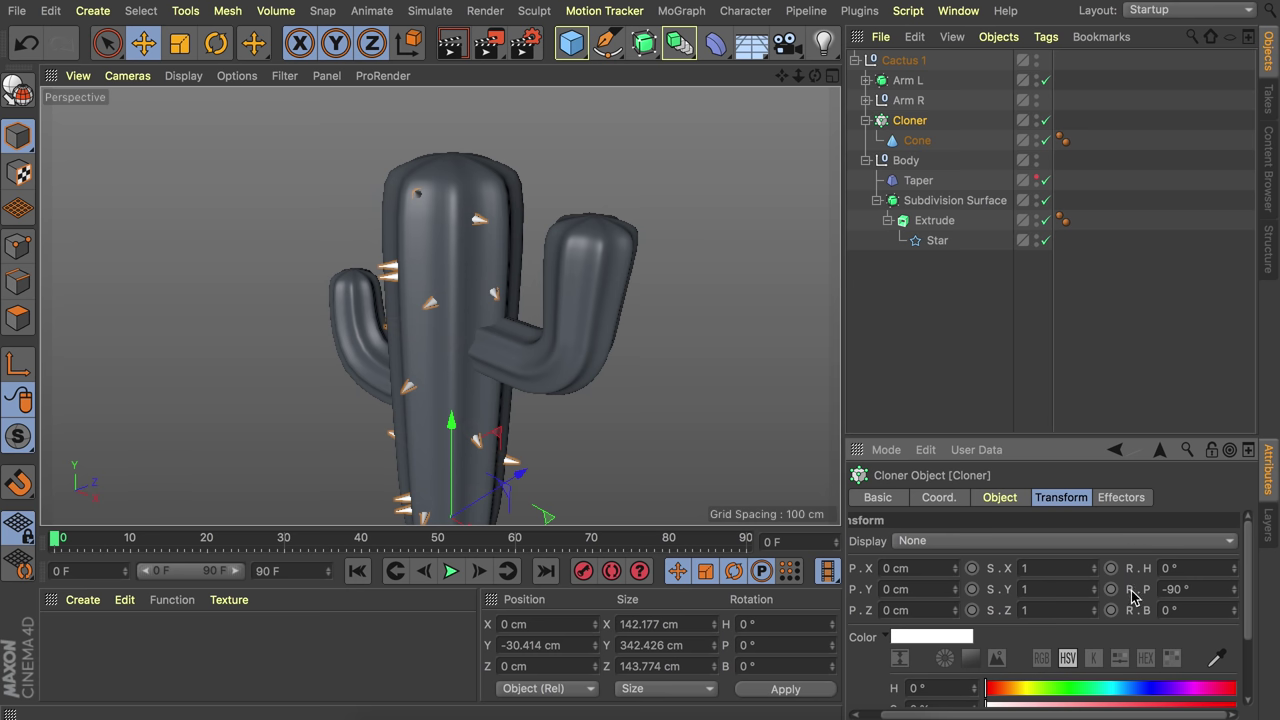
- Set the body Cloner's count to 60
left_click_drag(435, 250, 475, 285, "alt")
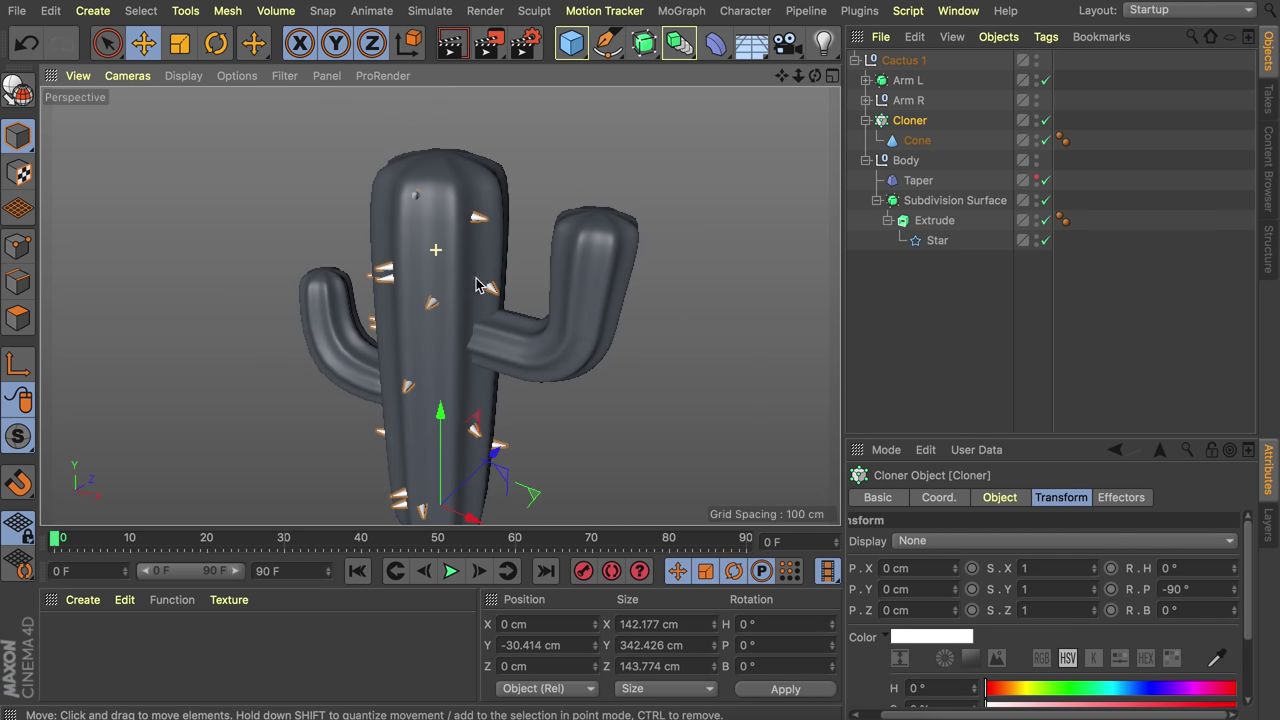
left_click(1010, 500)
scroll(872, 640, "down", 2)
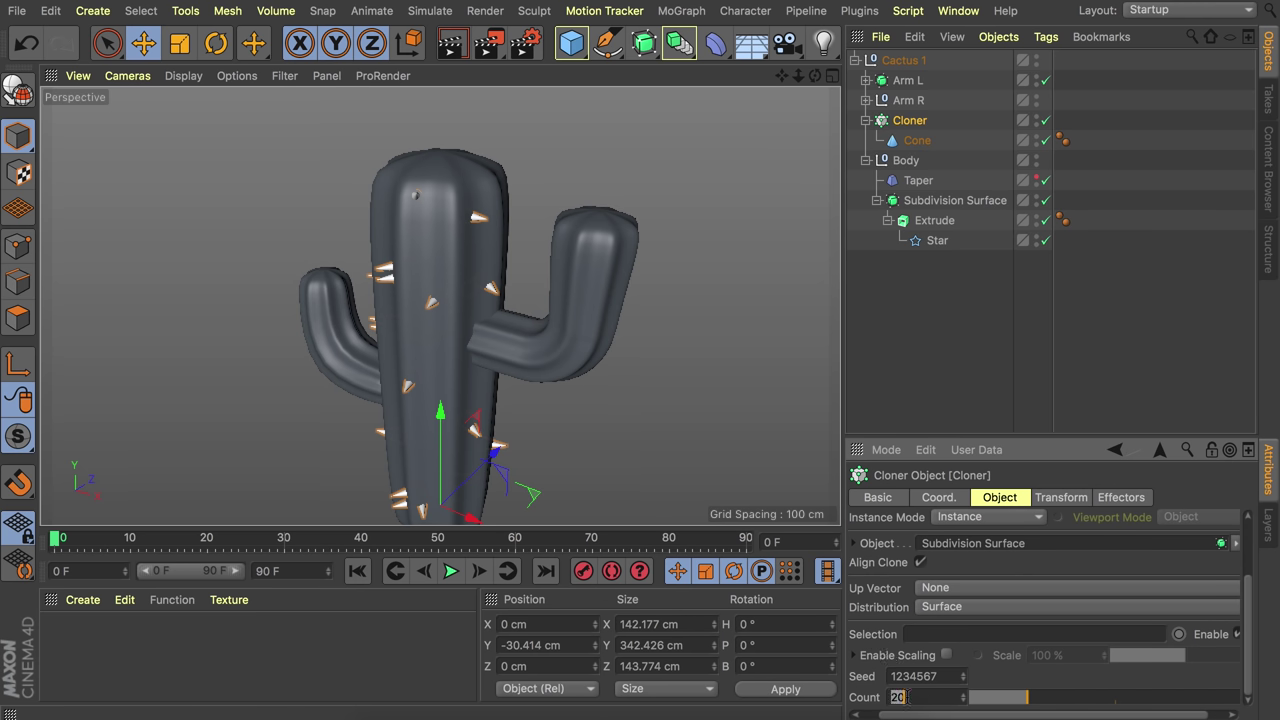
key("Return")
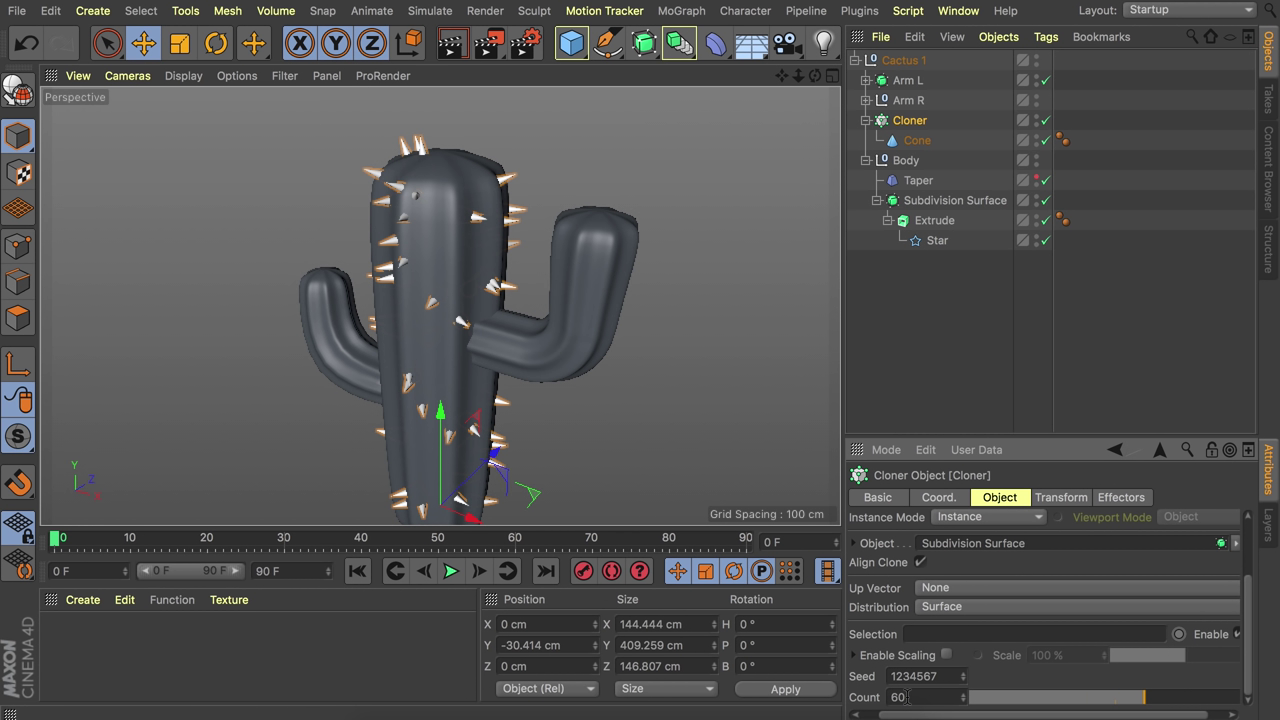
- Change the body Cloner's seed to 1234576 to redistribute the spikes
left_click(965, 673)
left_click(965, 673)
left_click(964, 682)
left_click(964, 682)
left_click(964, 682)
- Duplicate the Cloner above Arm R and assign Arm R's Subdivision Surface as the copy's object
scroll(505, 275, "down", 3)
left_click_drag(495, 304, 475, 270, "alt")
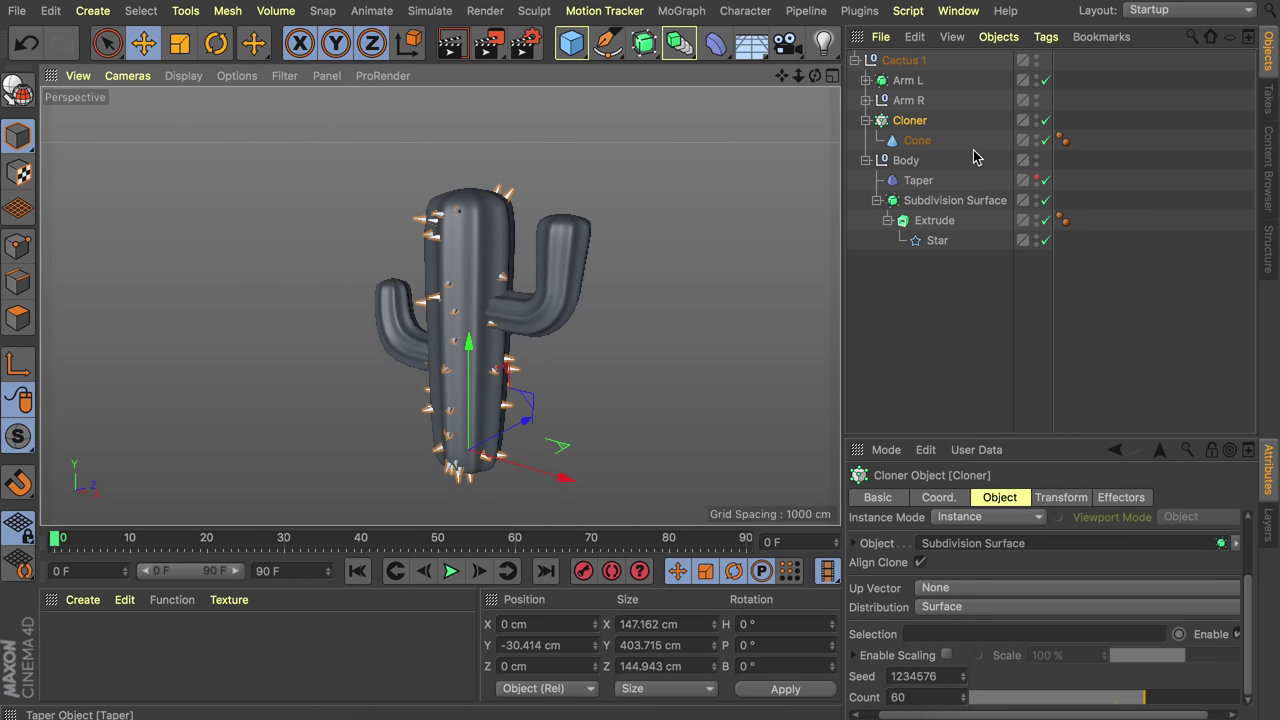
left_click_drag(912, 120, 914, 96)
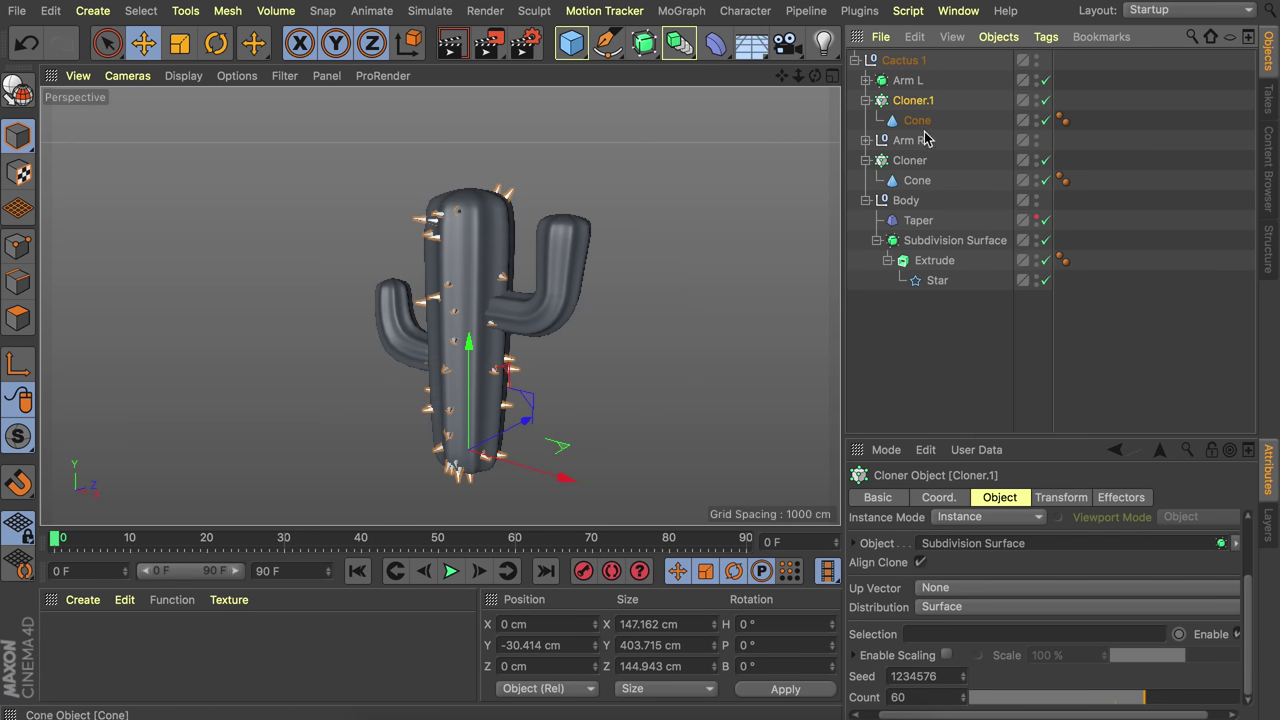
left_click(917, 143)
left_click(866, 141)
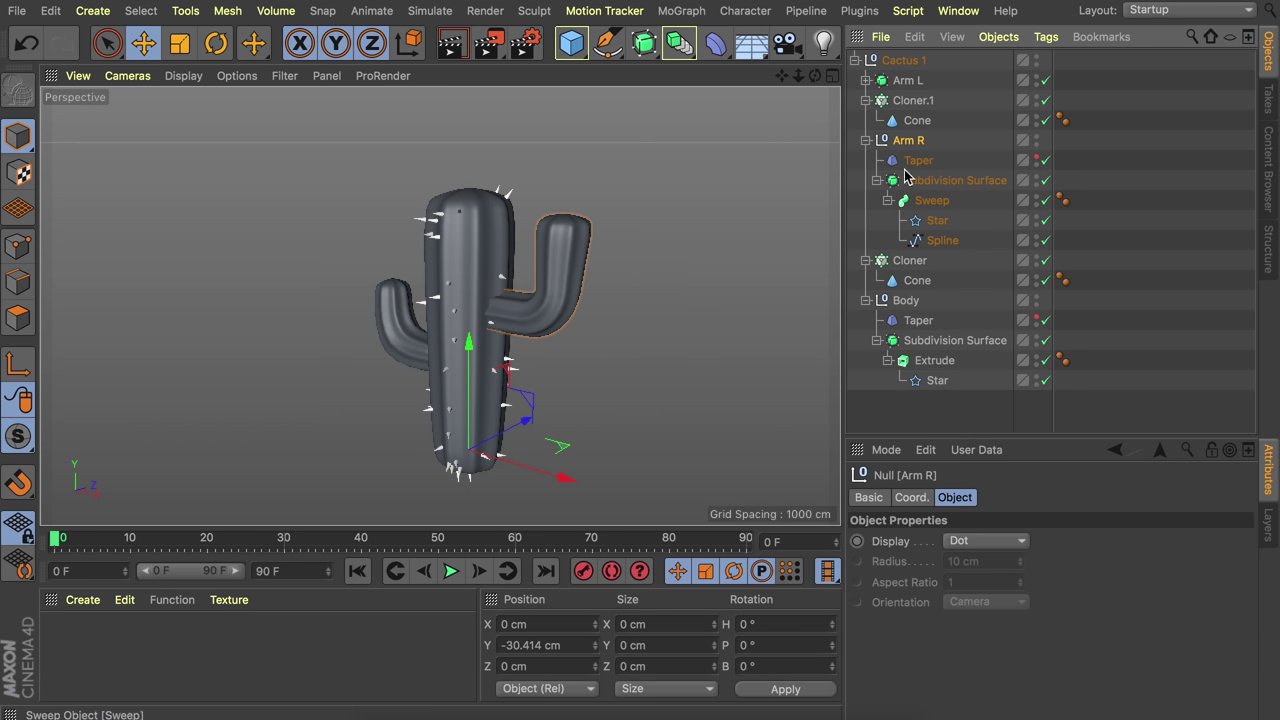
left_click(912, 102)
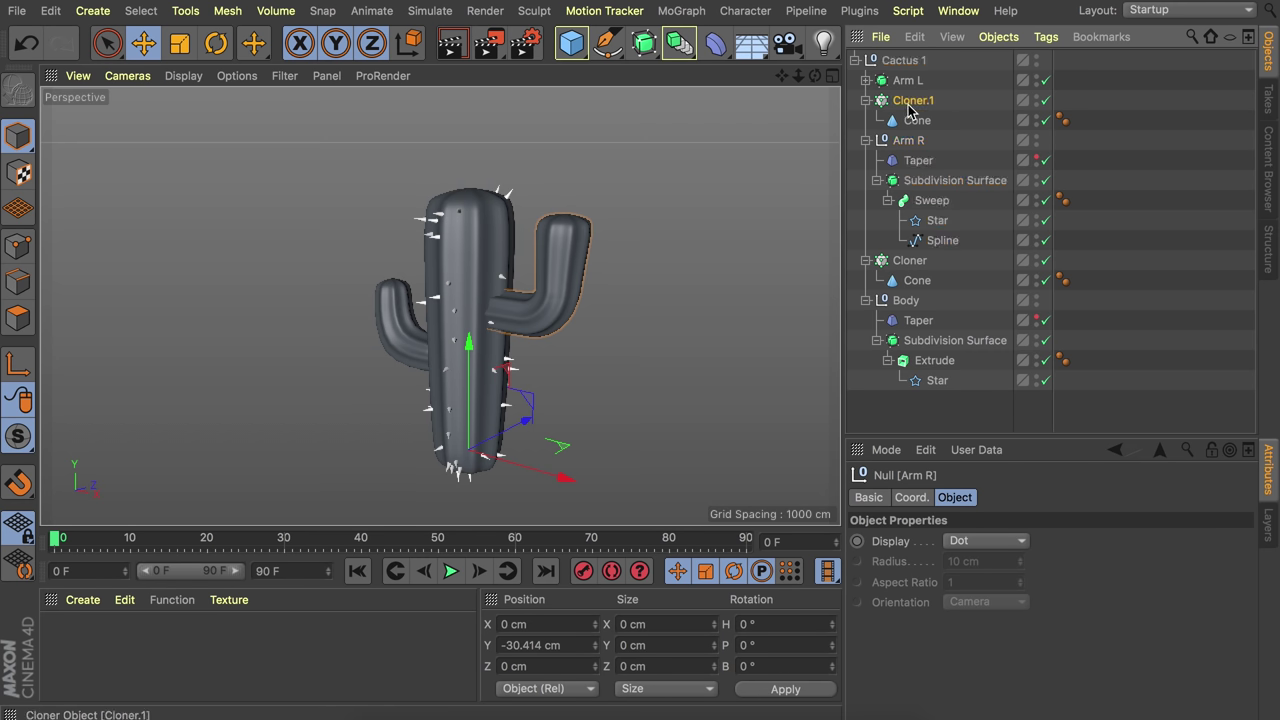
left_click_drag(935, 182, 1008, 634)
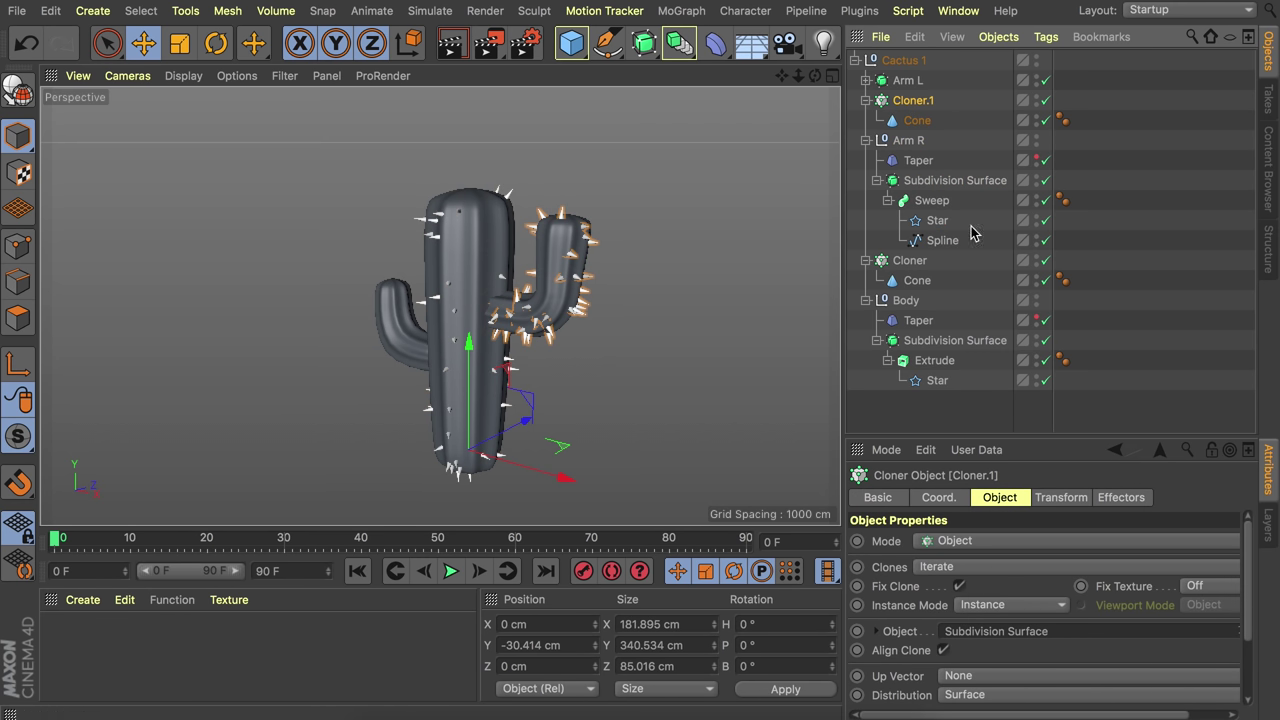
- Collapse the right arm's Cloner and reduce its clone count to 27
left_click(866, 101)
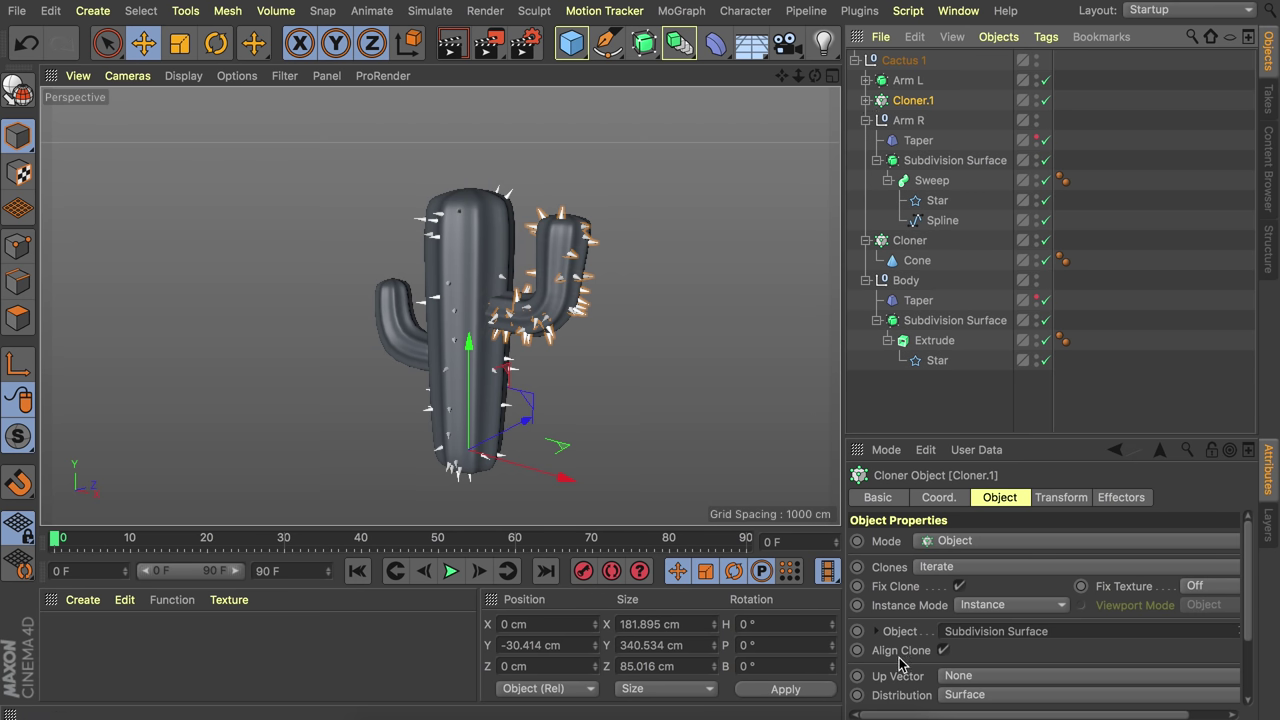
scroll(904, 665, "down", 3)
mouse_move(1058, 701)
left_mouse_down()
mouse_move(1091, 701)
mouse_move(1060, 700)
mouse_move(1071, 700)
left_mouse_up()
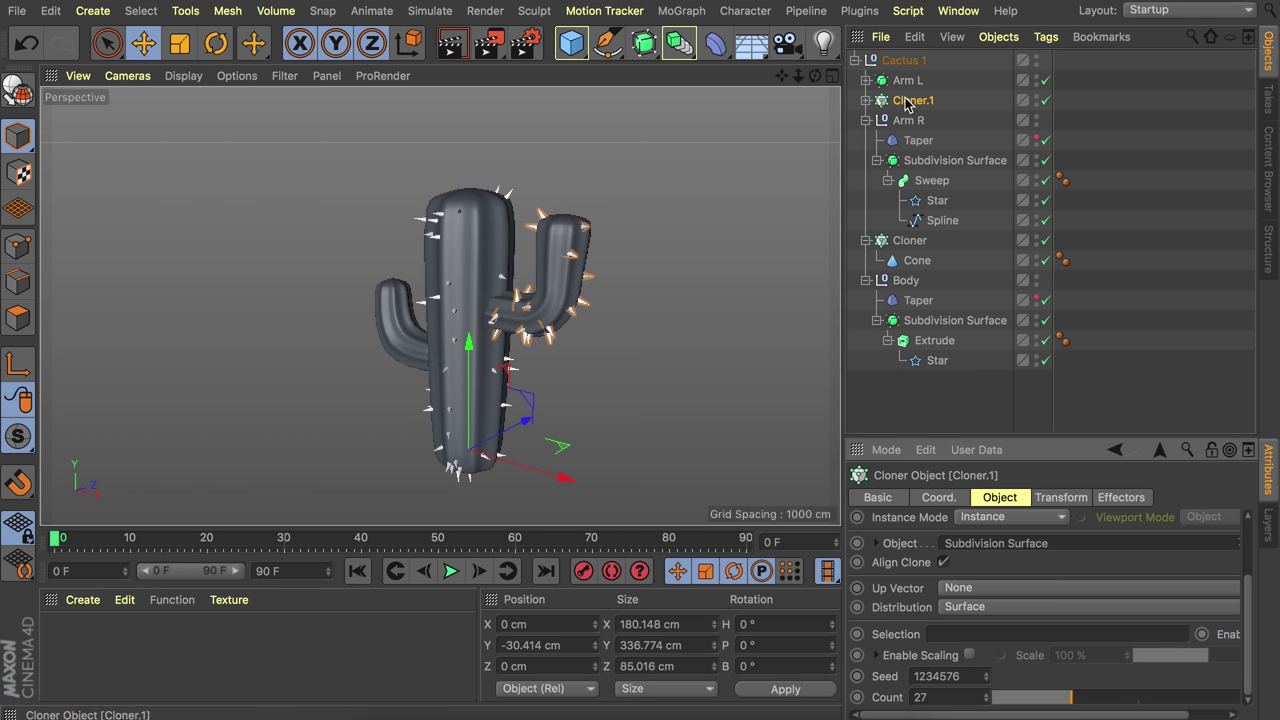
- Duplicate the right arm's Cloner above Arm L and assign Arm L as the copy's object
left_click_drag(912, 101, 973, 550)
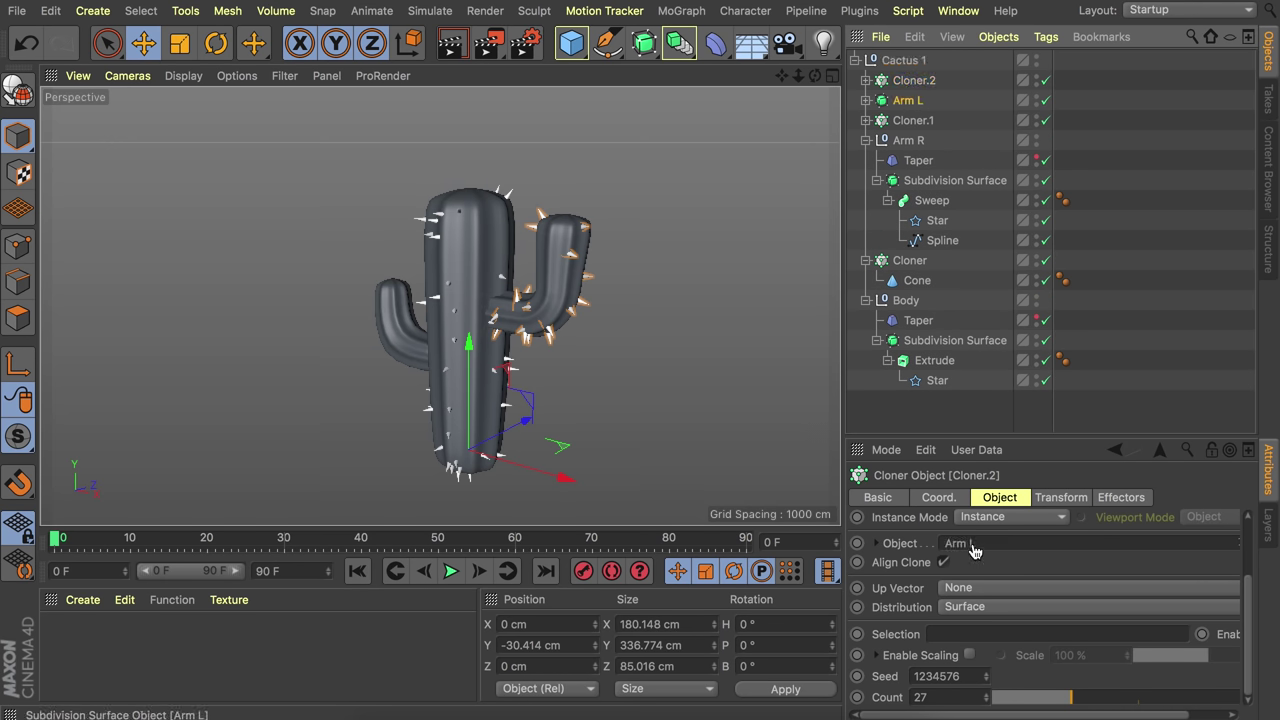
left_click_drag(485, 302, 690, 316, "alt")
- Collapse the Arm R, body Cloner and Body hierarchies inside Cactus 1
left_click(866, 140)
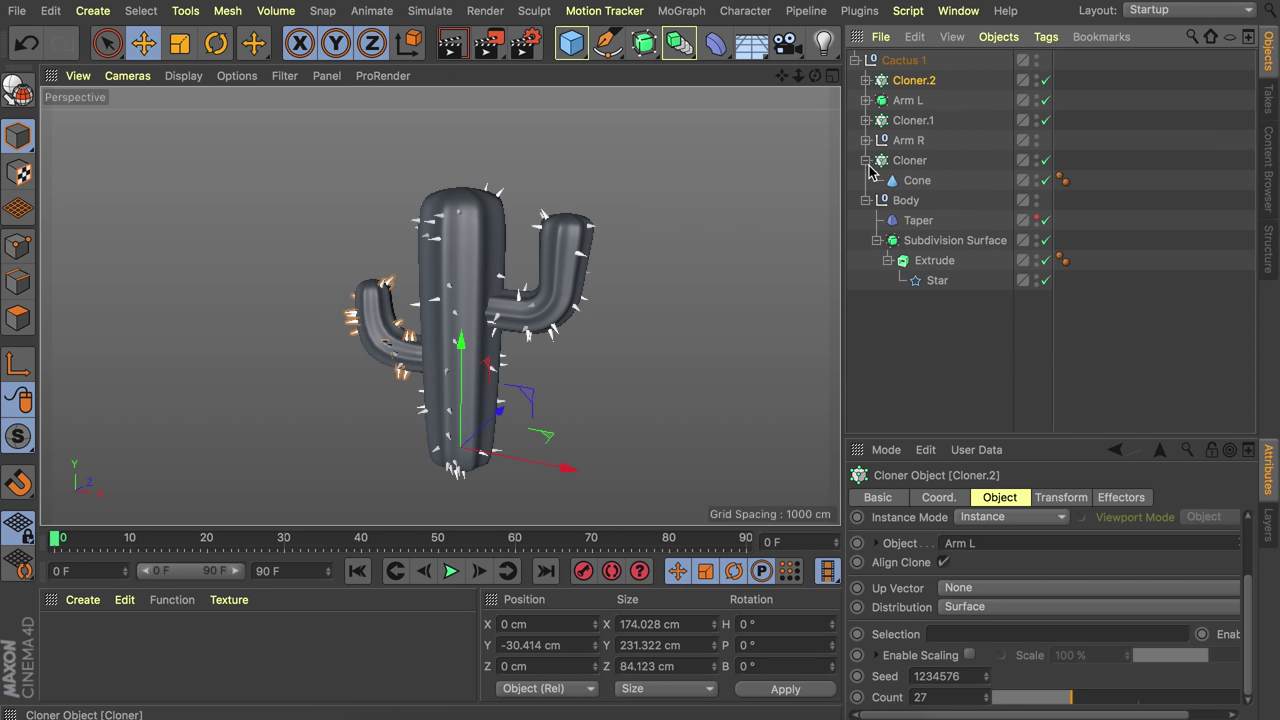
left_click(866, 160)
left_click(866, 180)
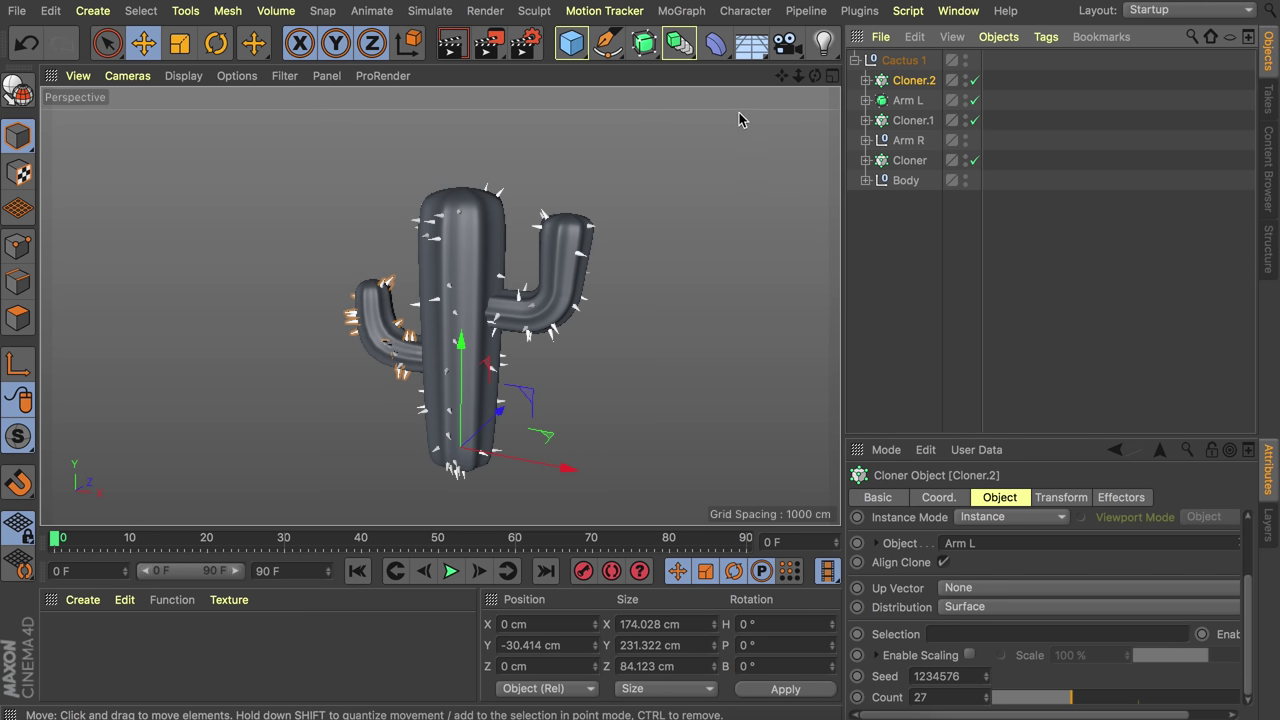
- Add a Physical Sky to the scene
left_click(745, 52)
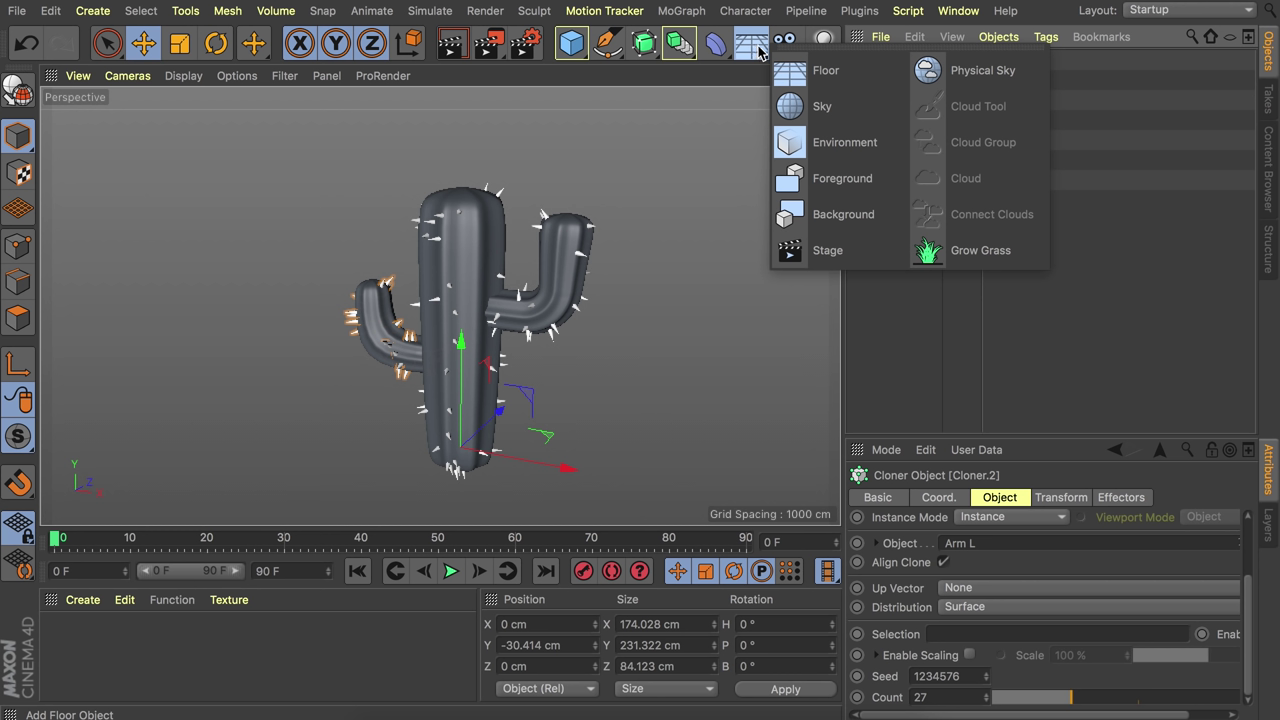
left_click(983, 71)
left_click_drag(1247, 612, 1252, 527)
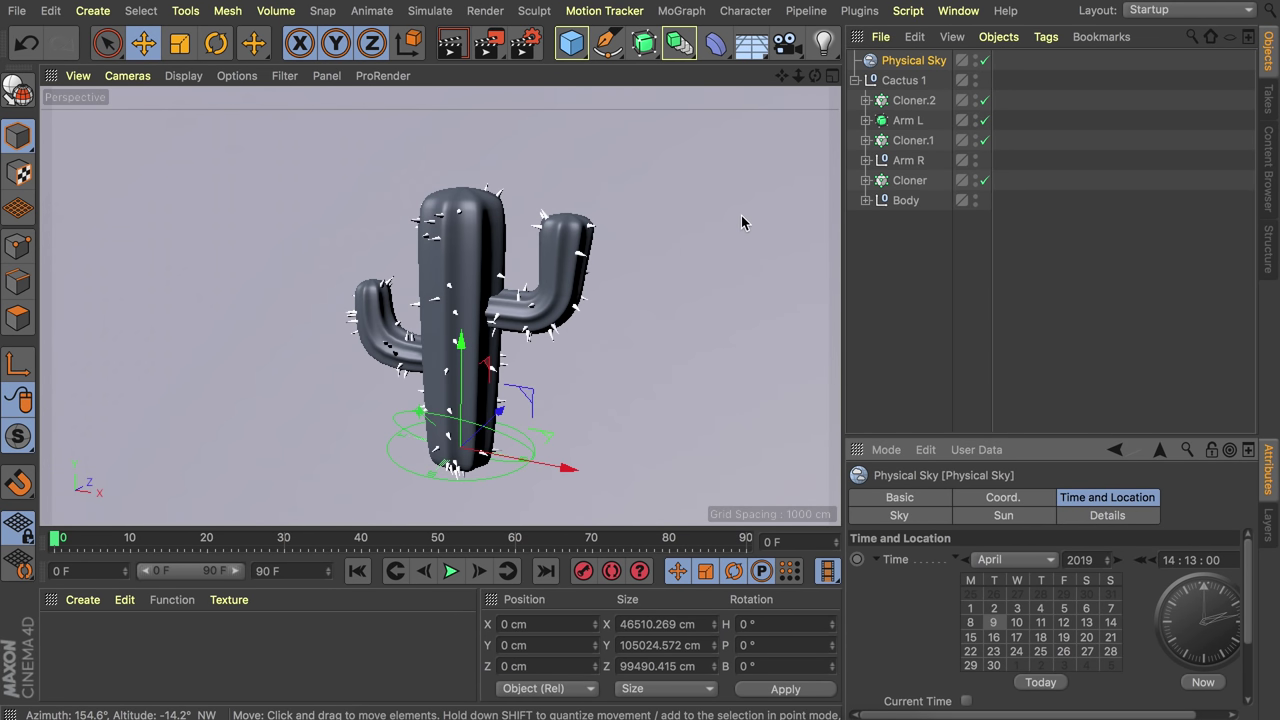
- Add a Light with Ambient Illumination enabled, and add a Floor object
left_click(823, 42)
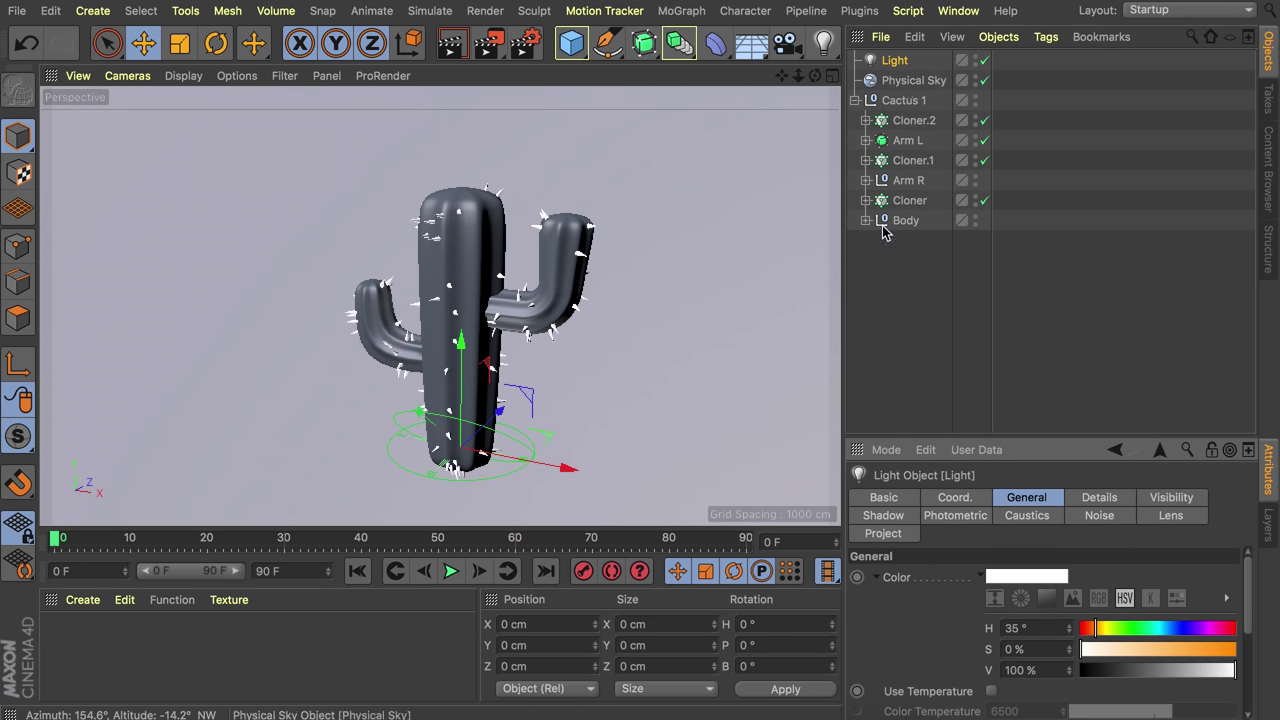
scroll(899, 663, "down", 3)
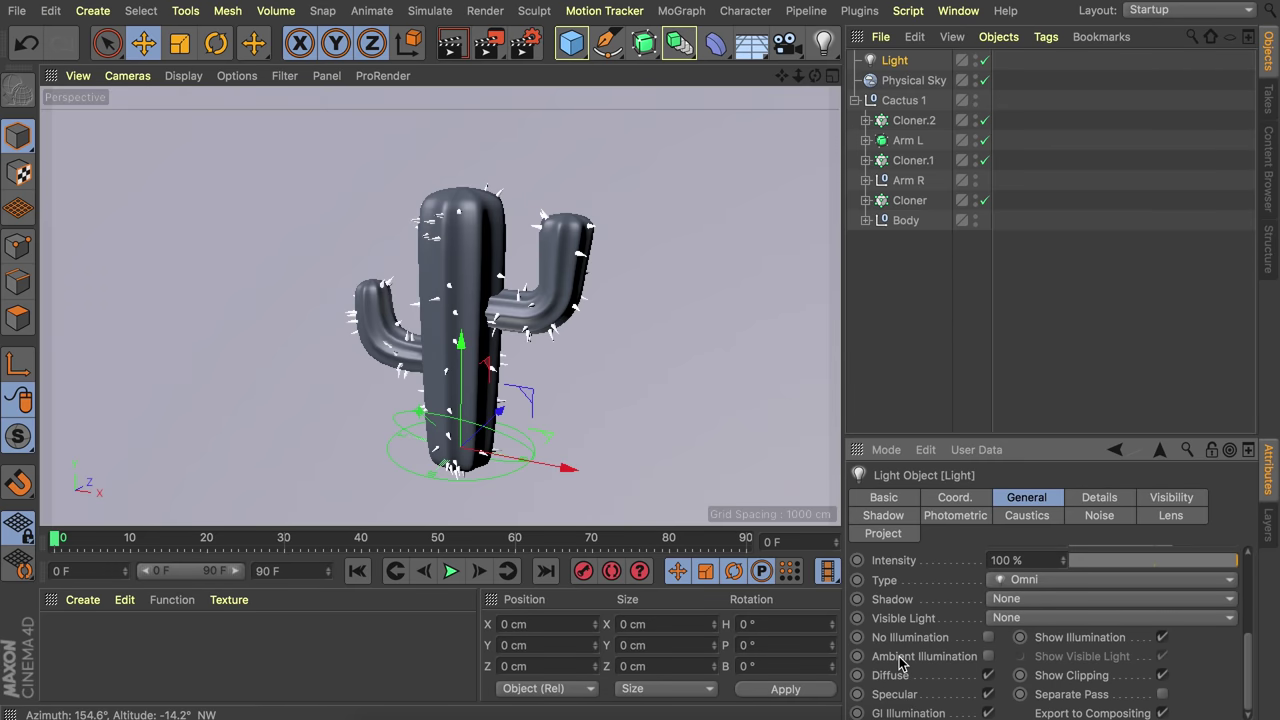
left_click(989, 657)
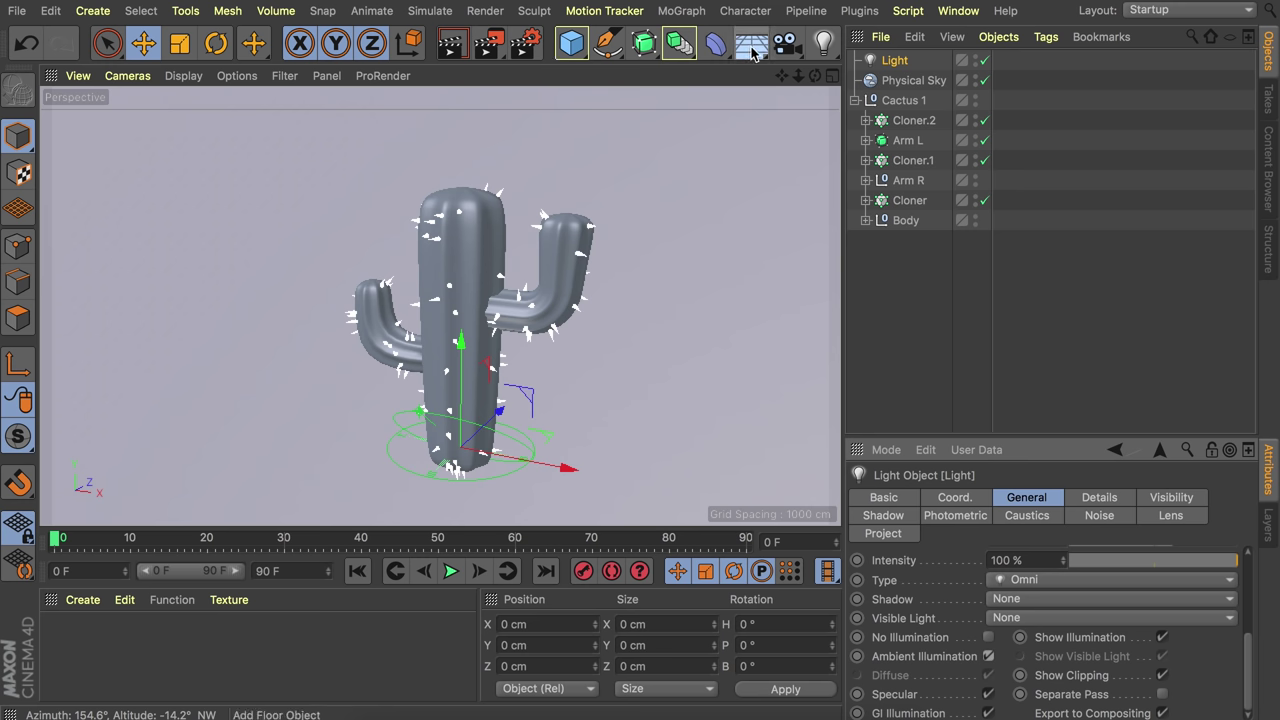
left_click(752, 52)
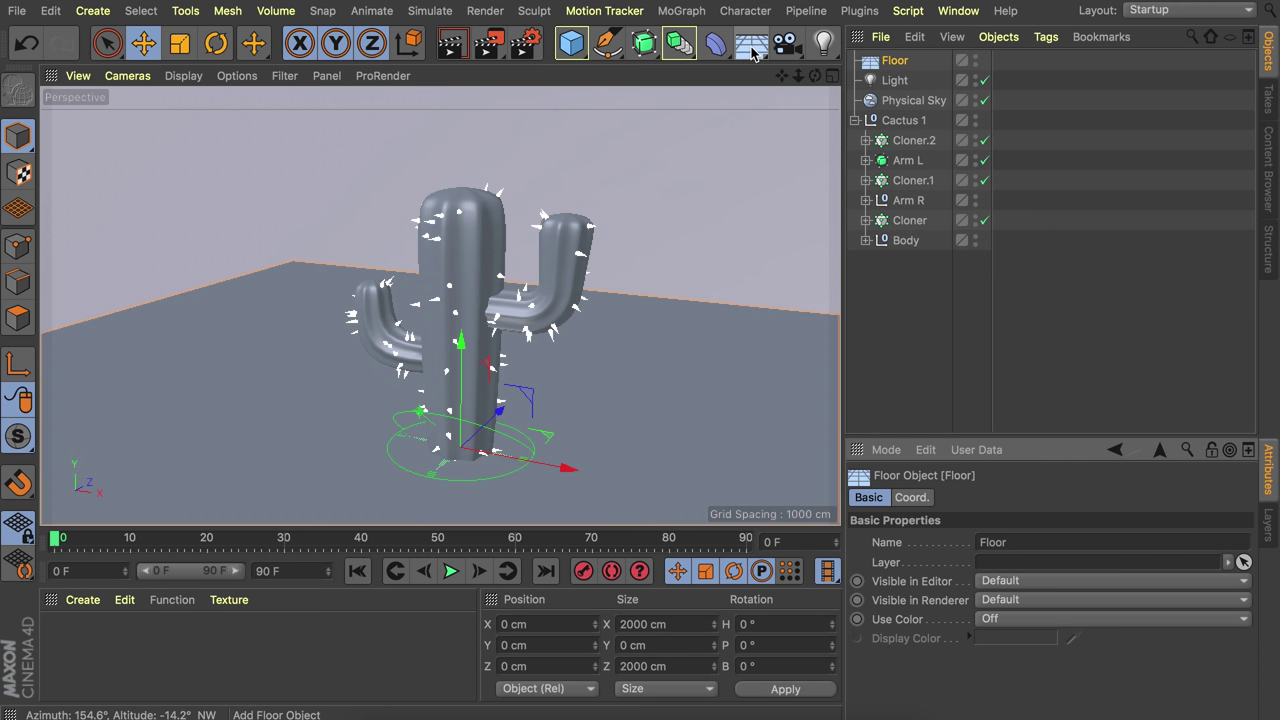
- Add the Ambient Occlusion effect to the render settings and render the perspective view
left_click(529, 46)
left_click(531, 382)
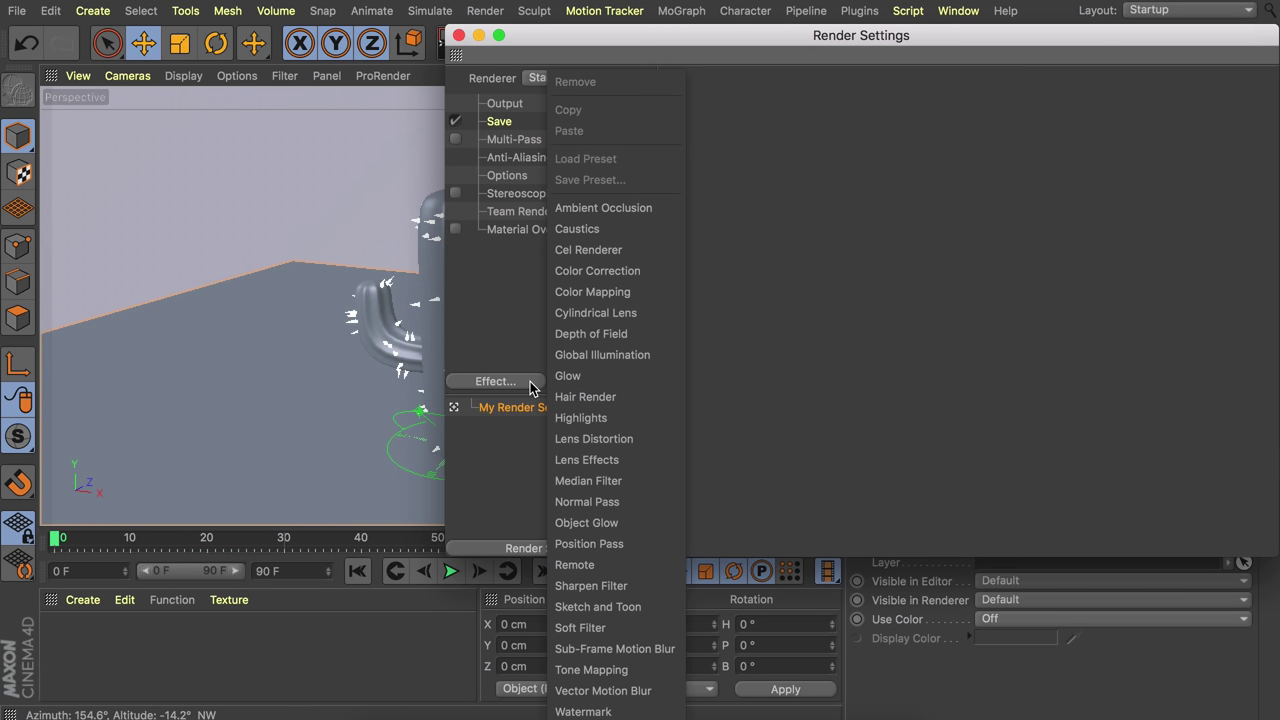
left_click(590, 212)
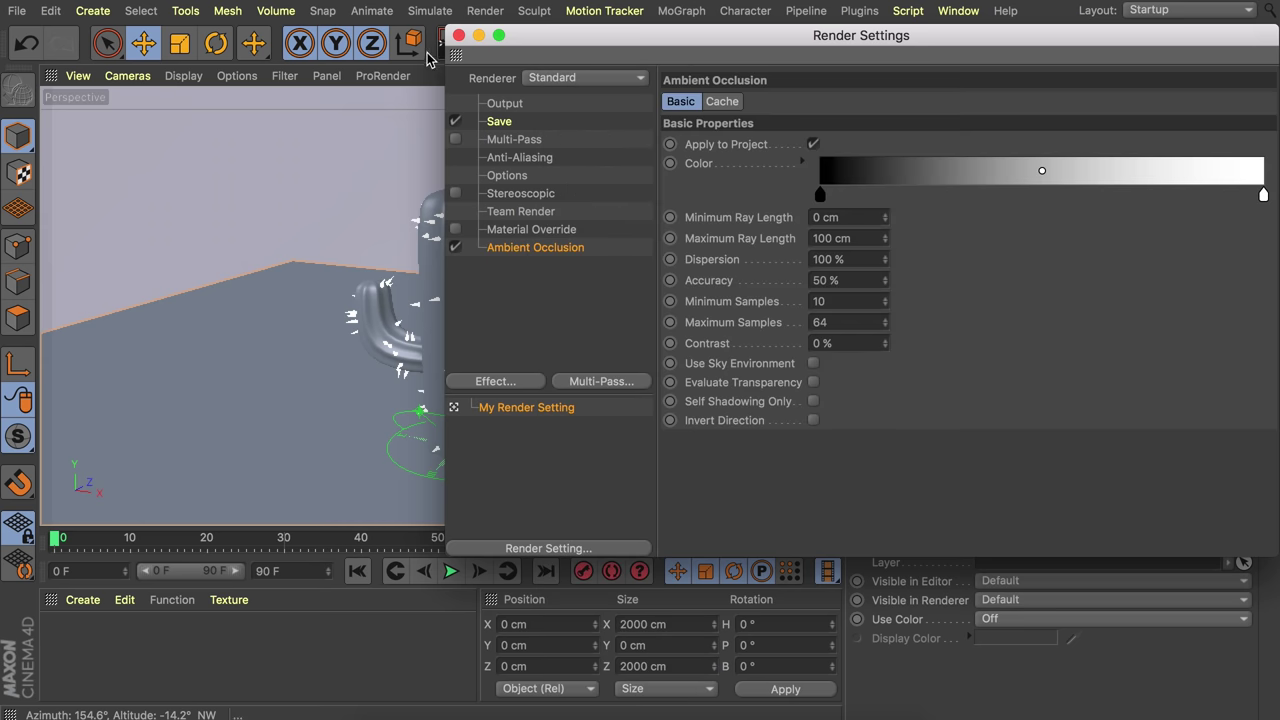
left_click(459, 36)
left_click(452, 43)
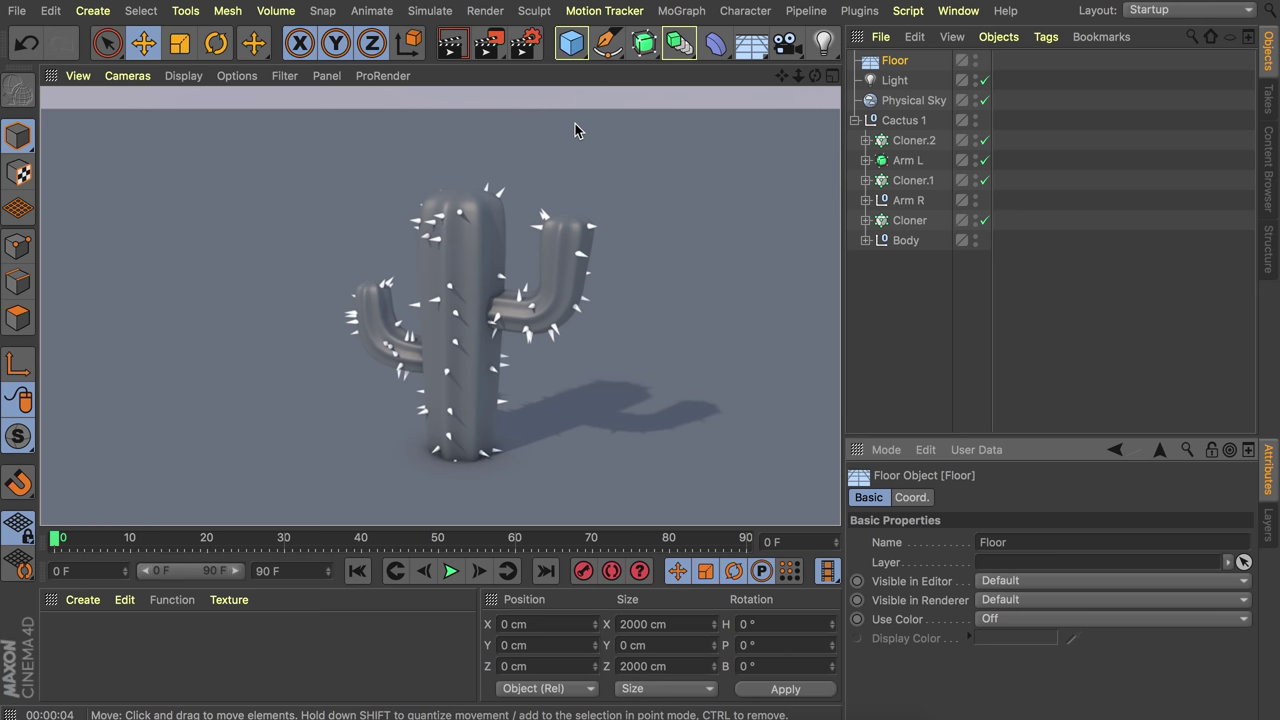
- Create a material named cactus 1 and set its color to H 74°, S 72%, V 67%
double_click(140, 627)
double_click(66, 638)
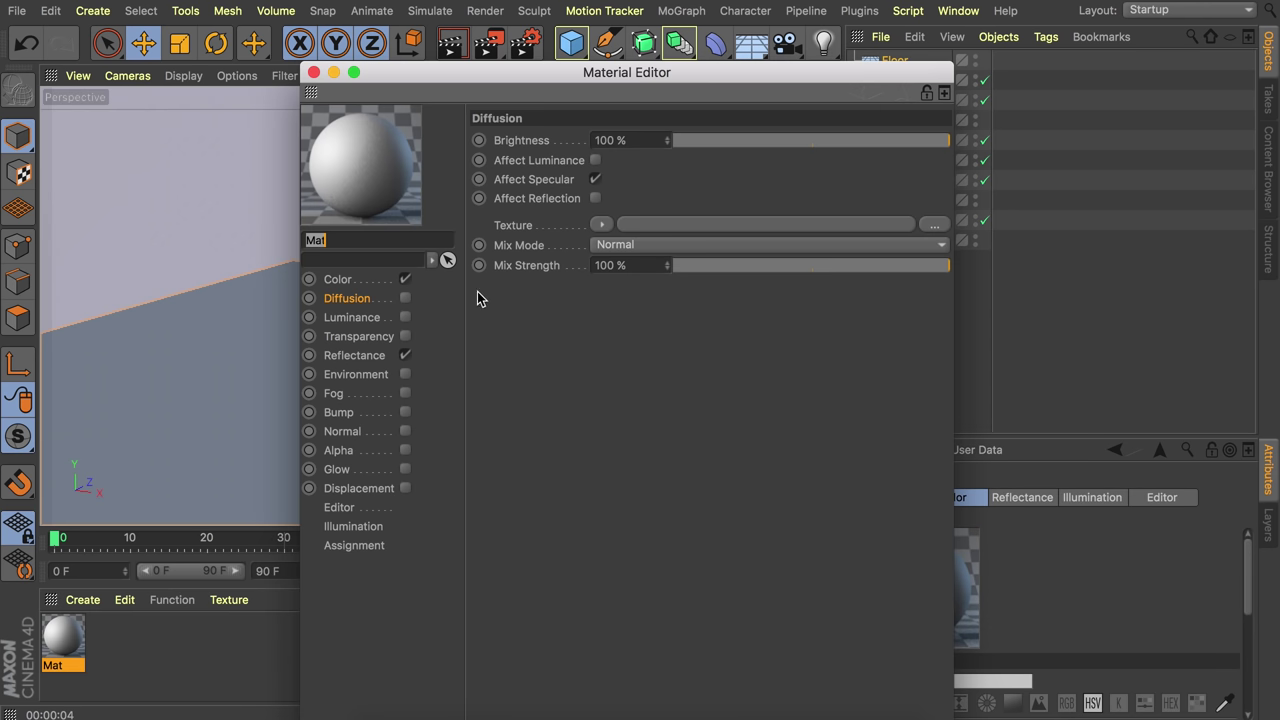
left_click_drag(507, 72, 742, 73)
type("cactus 1")
key("Return")
left_click(572, 279)
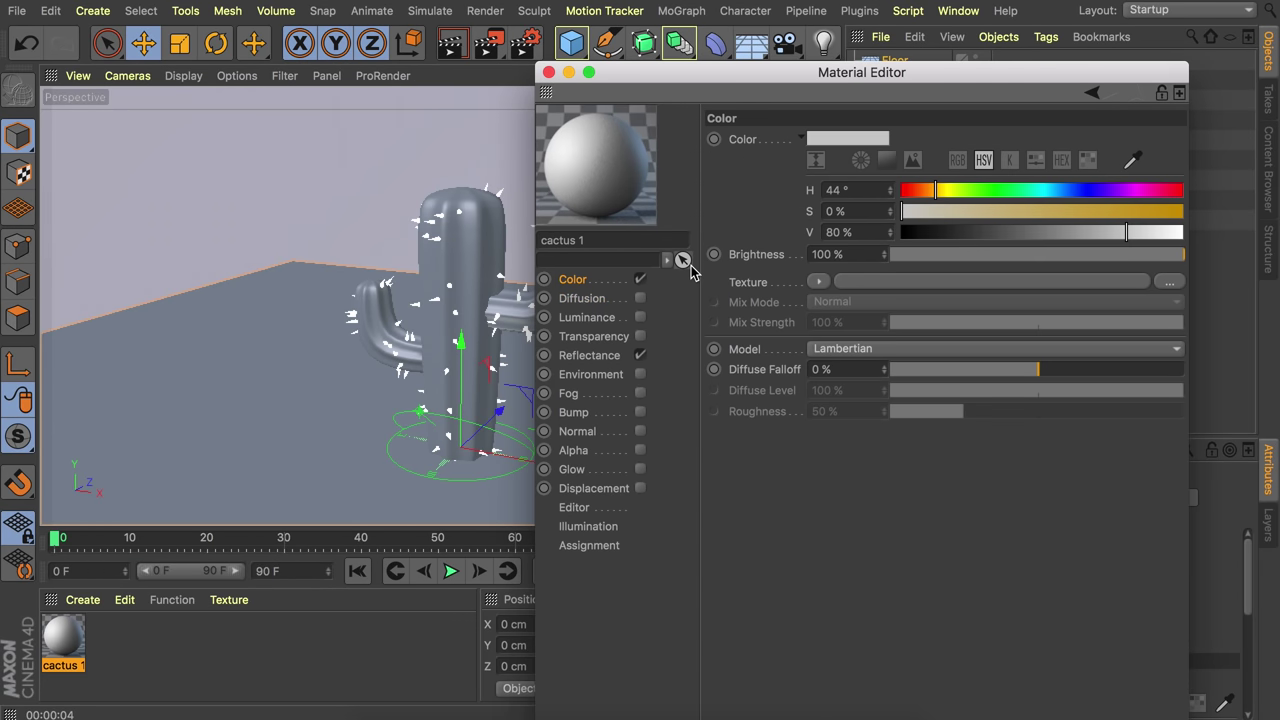
left_click_drag(908, 192, 1089, 232)
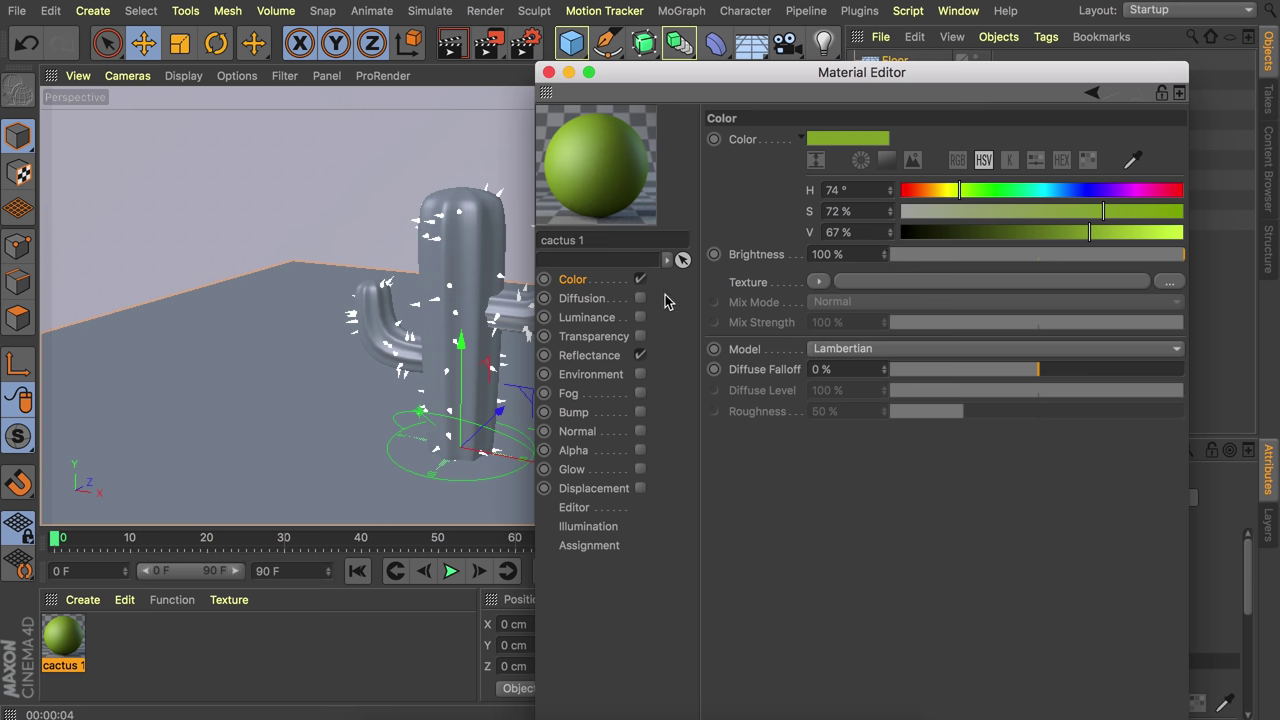
- Set the cactus 1 material's specular Inner Width to 51% and its layer color to H 71°, S 49%, V 89%
left_click(600, 358)
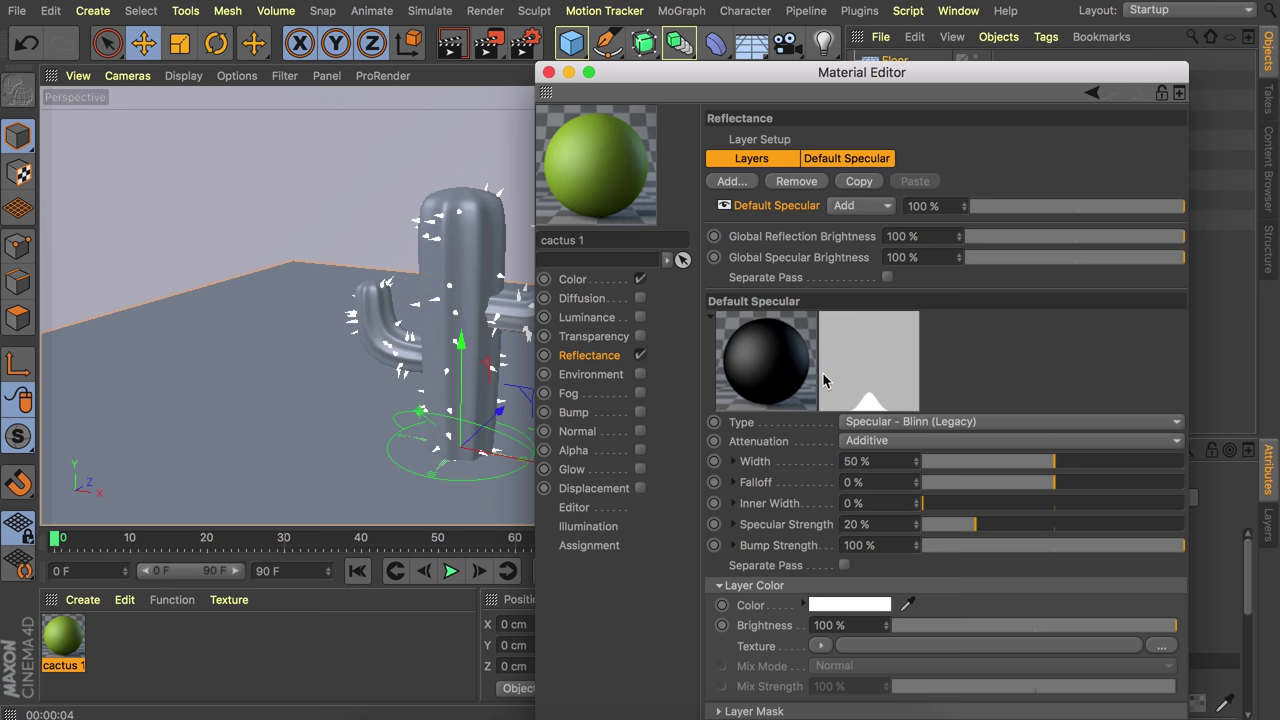
left_click_drag(980, 509, 1056, 509)
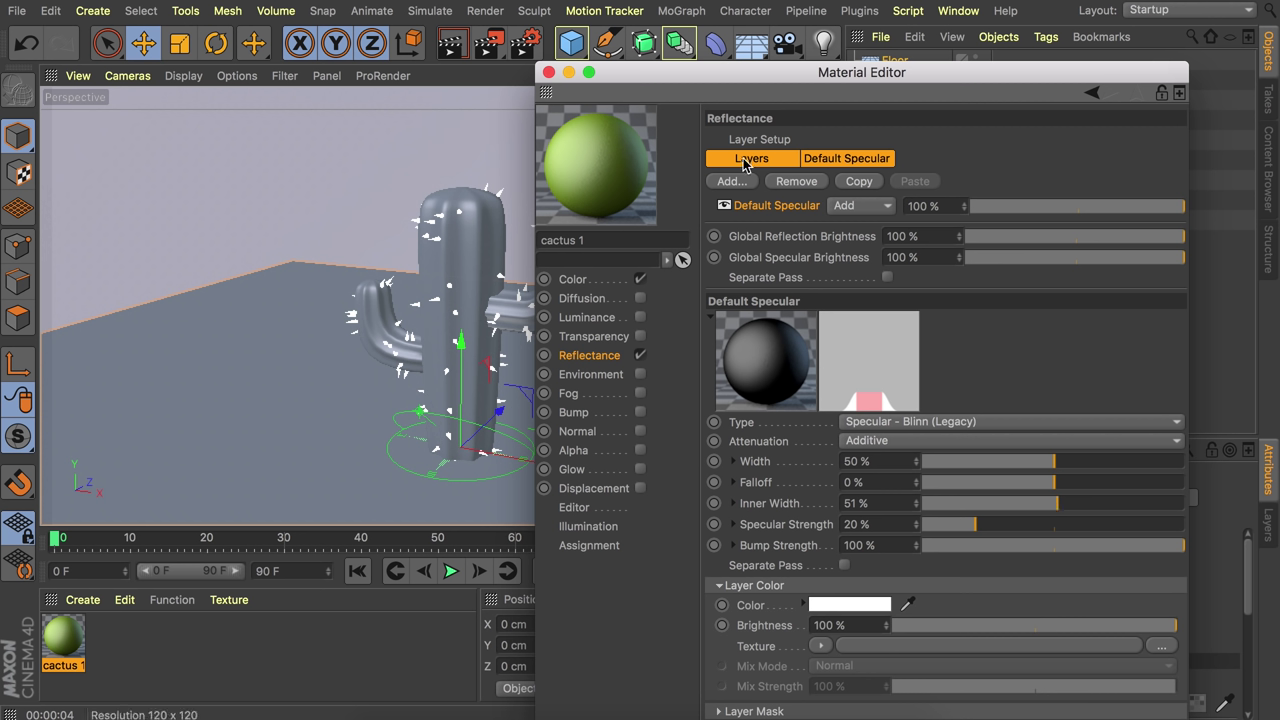
left_click(855, 607)
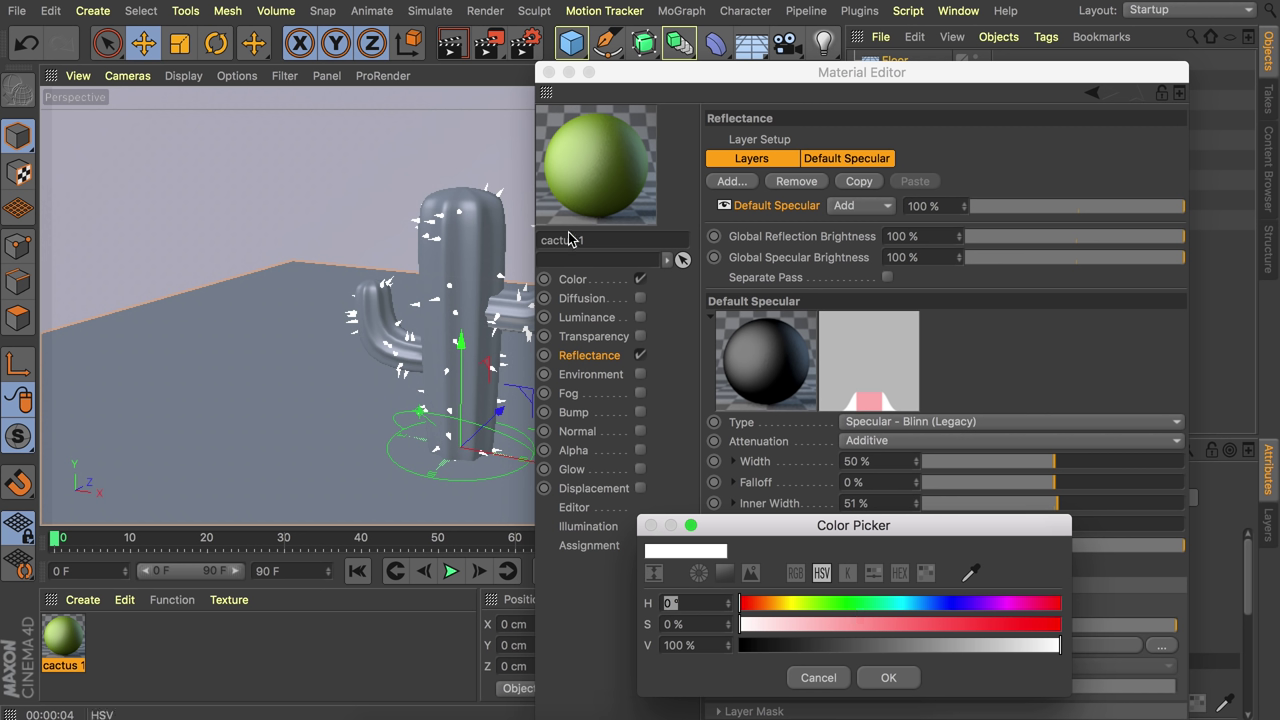
left_click_drag(854, 602, 803, 603)
left_click(894, 624)
left_click(1026, 646)
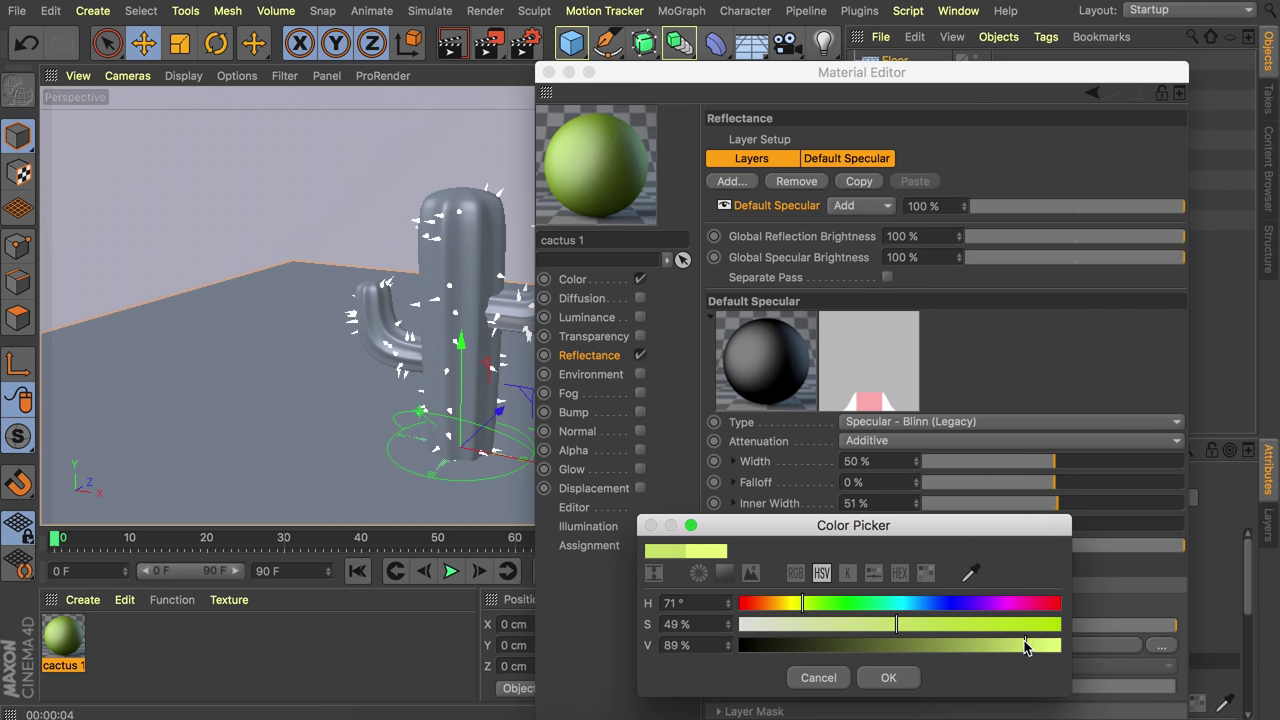
left_click(887, 677)
- Apply the cactus 1 material to the cactus body and both arms
left_click(548, 72)
left_click_drag(63, 636, 466, 258)
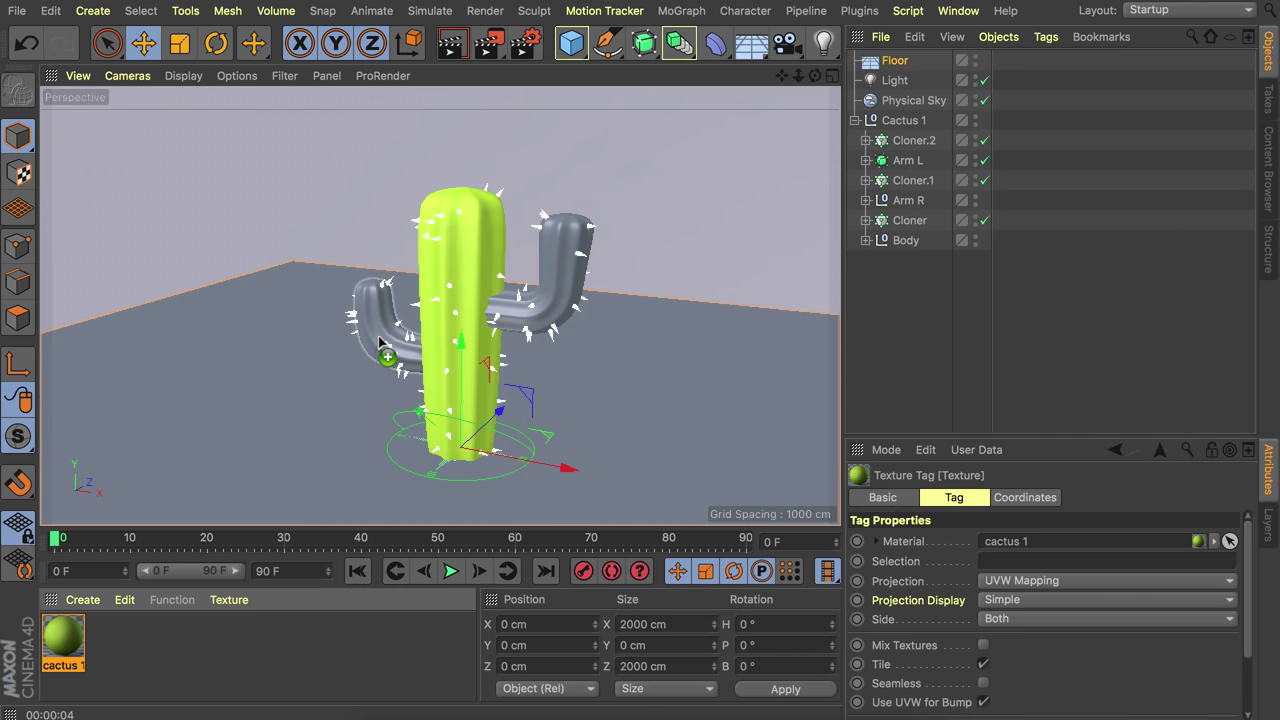
- Create a second material named Pins and set its color to H 98°, S 35%, V 58%
double_click(183, 626)
double_click(63, 636)
double_click(320, 240)
type("Pins")
left_click(338, 279)
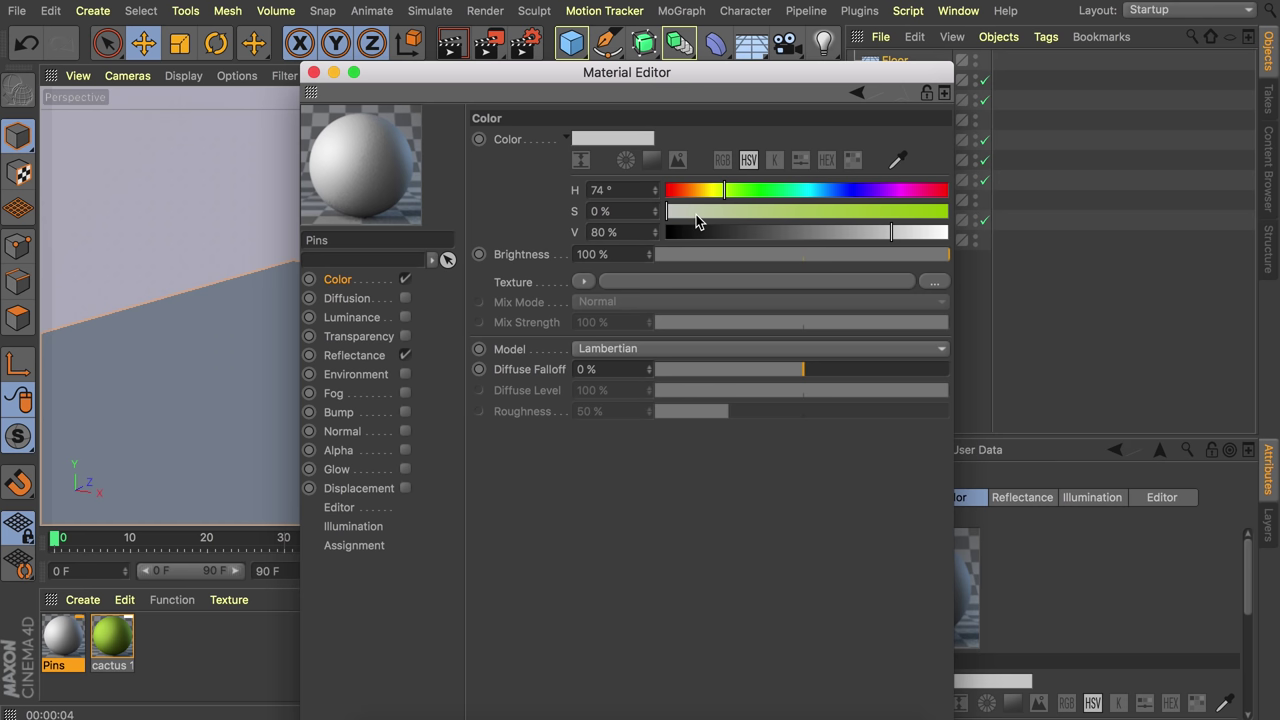
left_click_drag(731, 192, 764, 208)
left_click(829, 232)
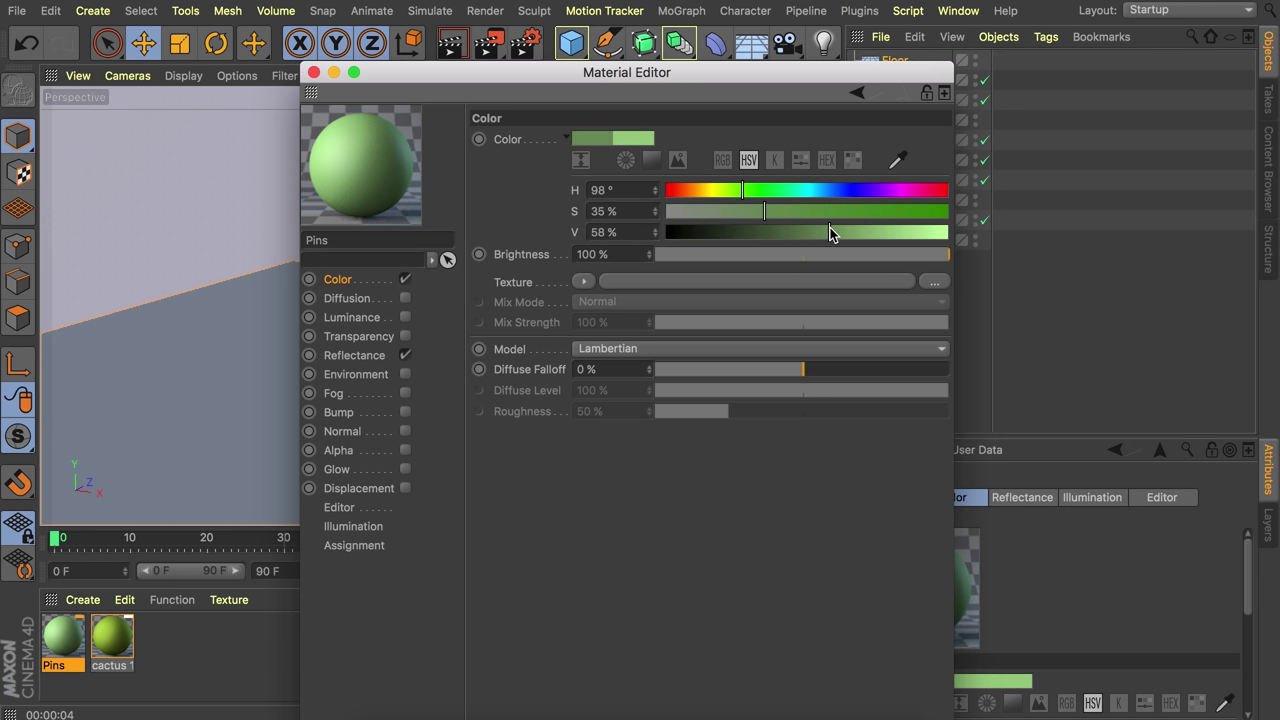
- Copy the specular layer color of the cactus 1 material into the Pins material's specular layer color
left_click(365, 360)
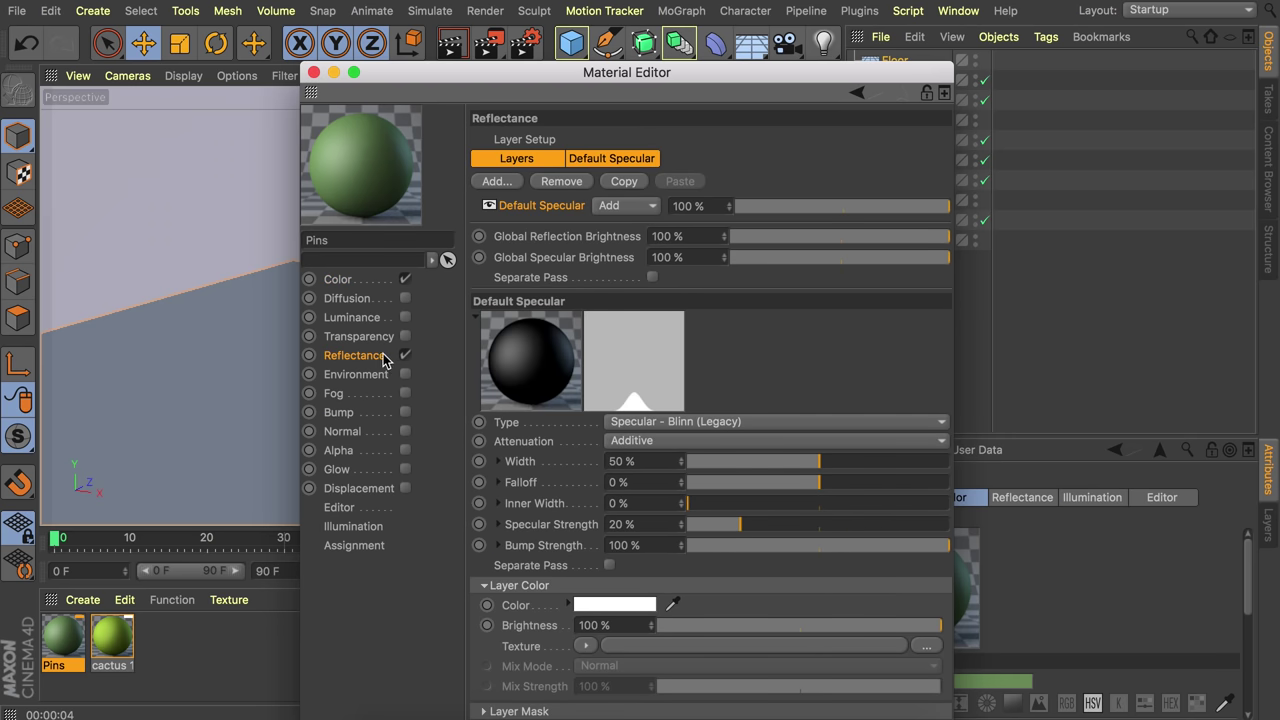
left_click(115, 638)
right_click(596, 606)
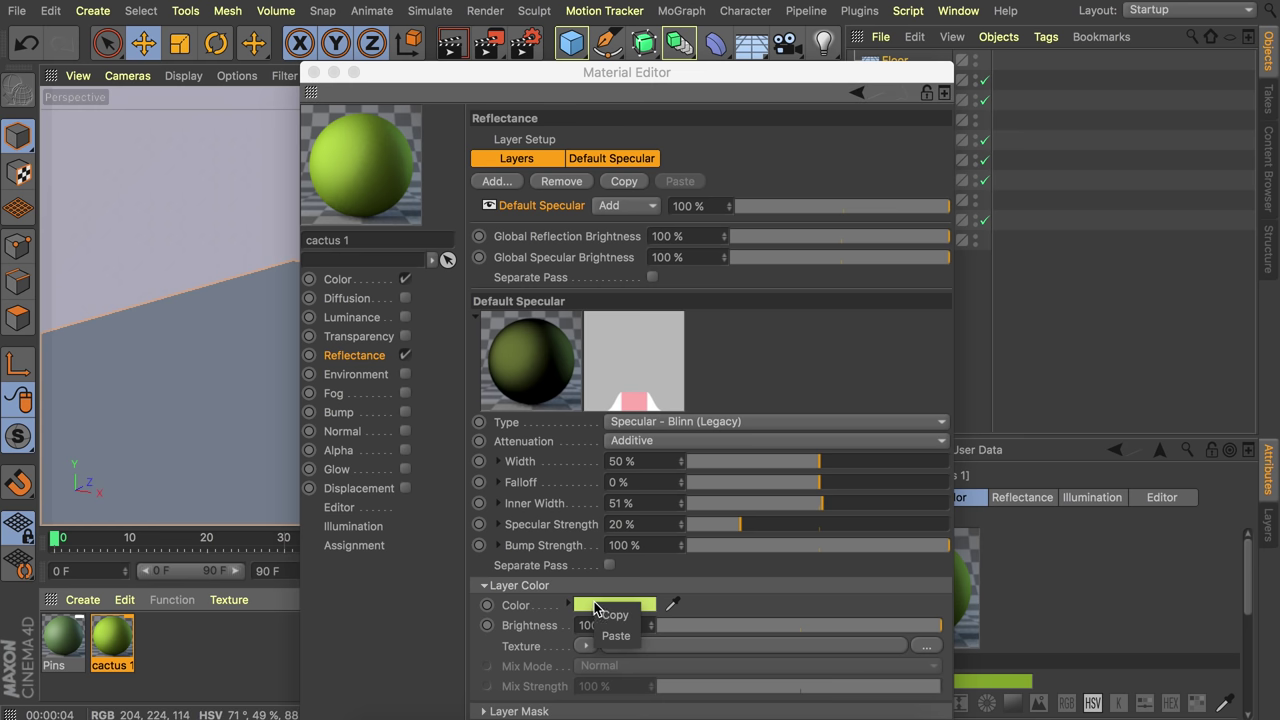
left_click(612, 615)
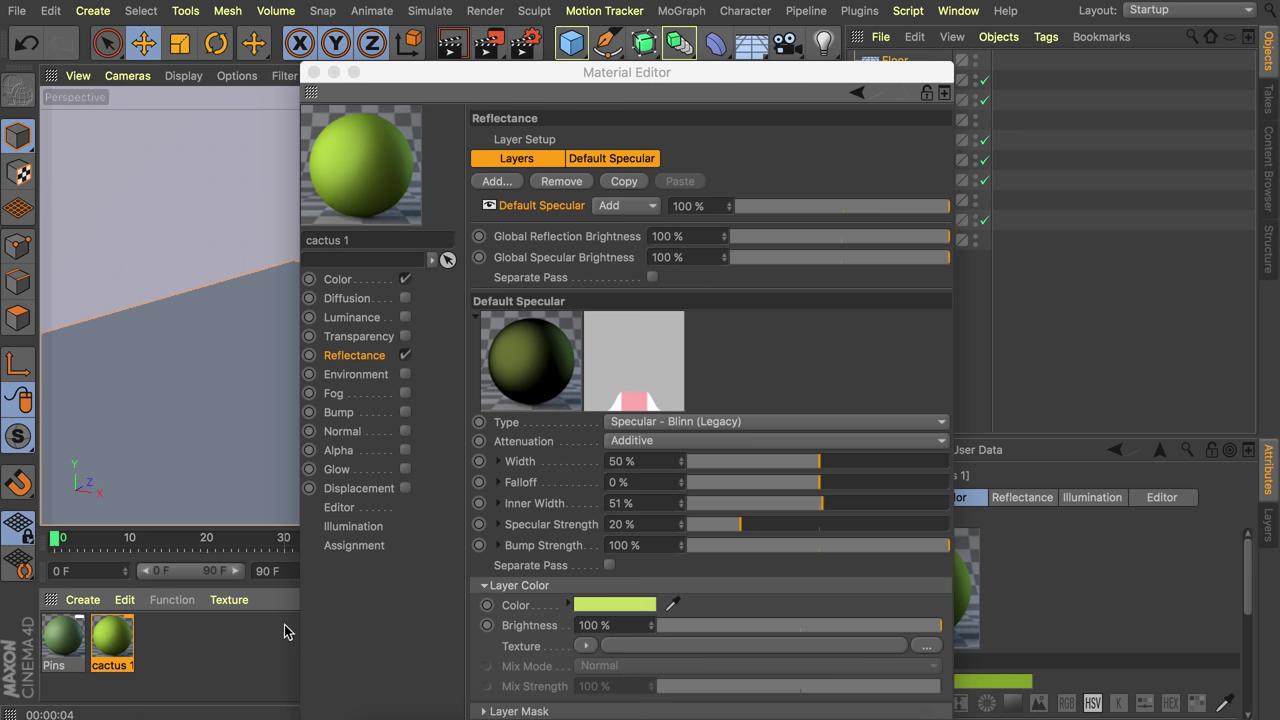
left_click(63, 638)
right_click(606, 604)
left_click(630, 634)
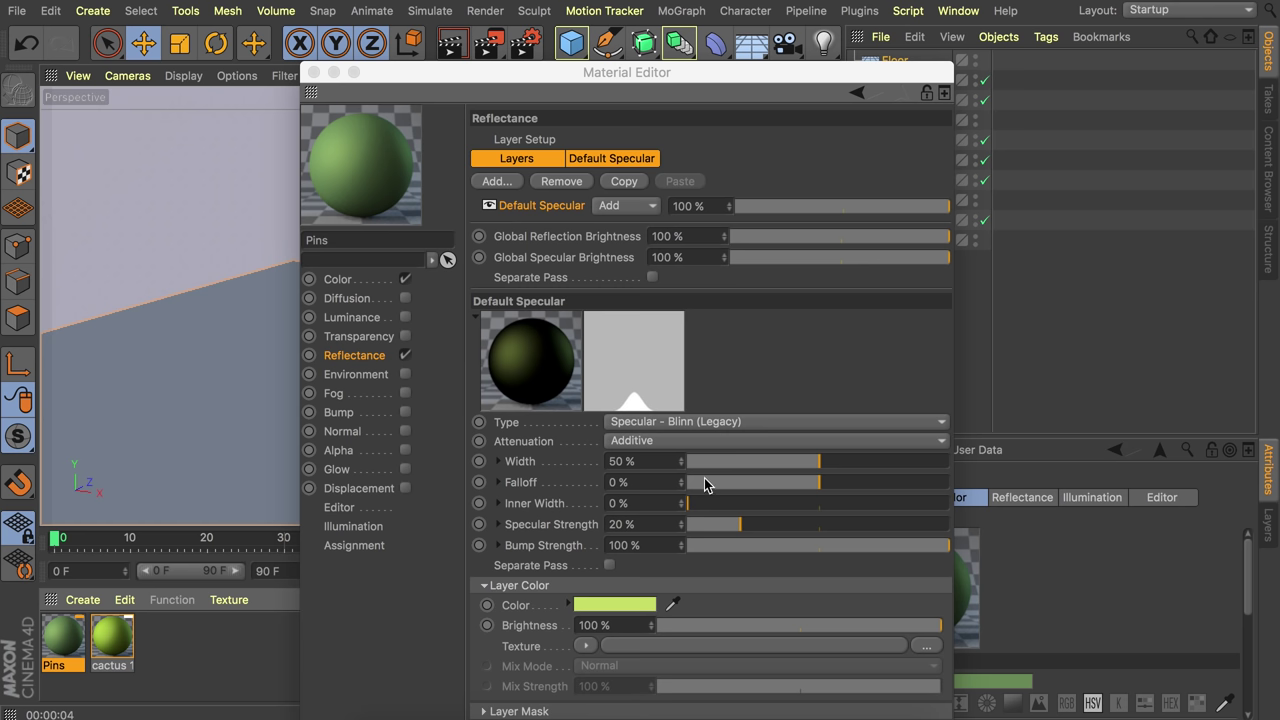
- Set the Pins material's specular Width to 31%, Specular Strength to 72% and Inner Width to 49%
left_click_drag(816, 464, 771, 464)
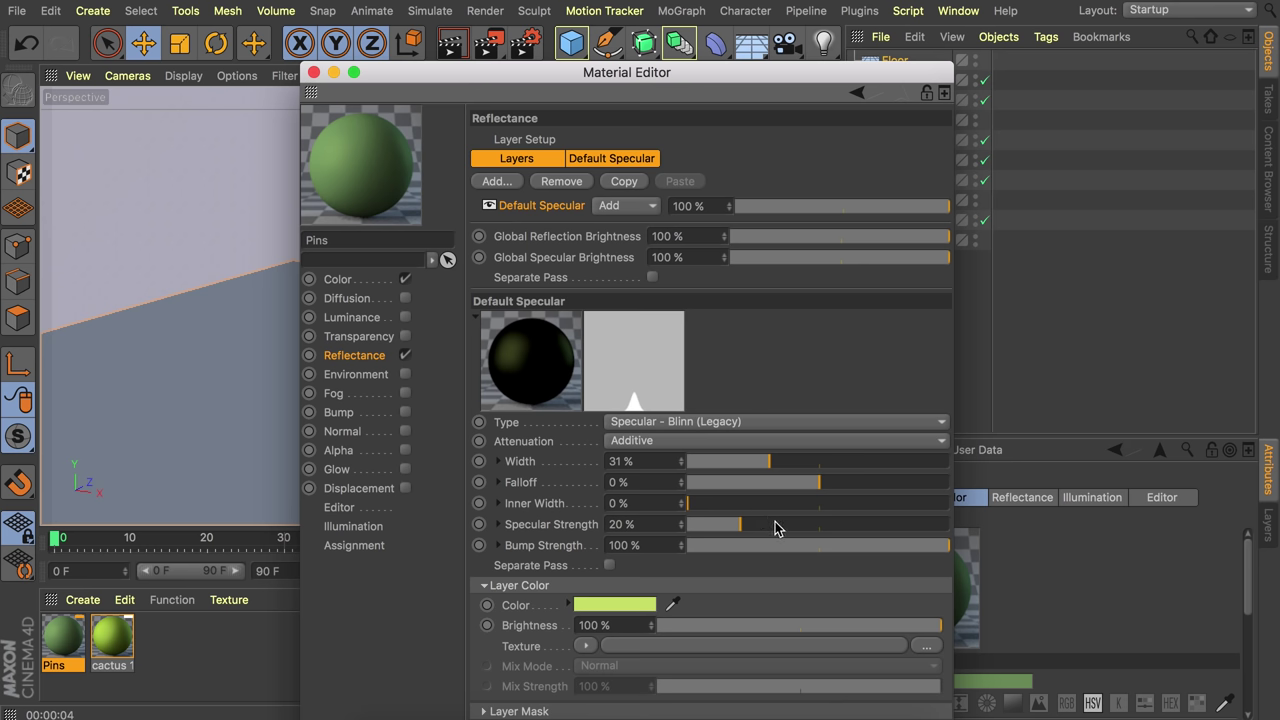
left_click_drag(780, 527, 873, 527)
left_click_drag(700, 506, 814, 506)
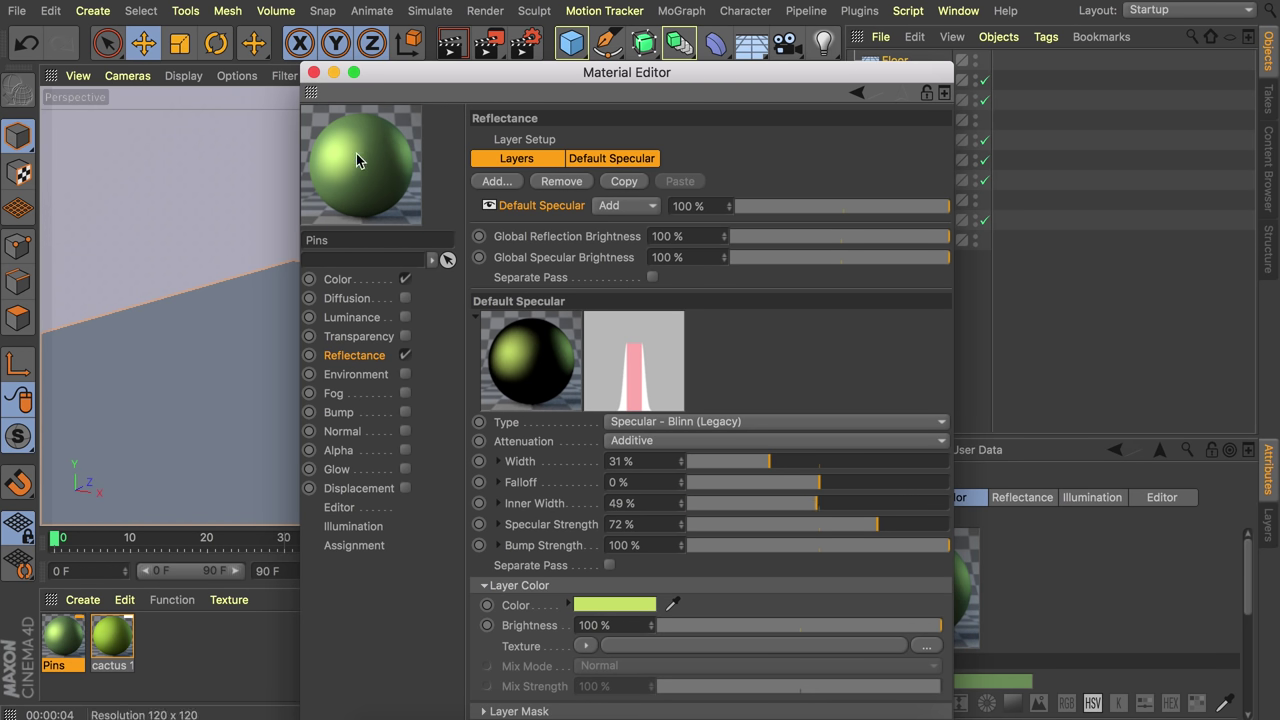
- Apply the Pins material to the three spike Cloners and render the view
left_click(313, 72)
left_click_drag(63, 636, 922, 220)
left_click_drag(66, 636, 912, 141)
left_click(450, 46)
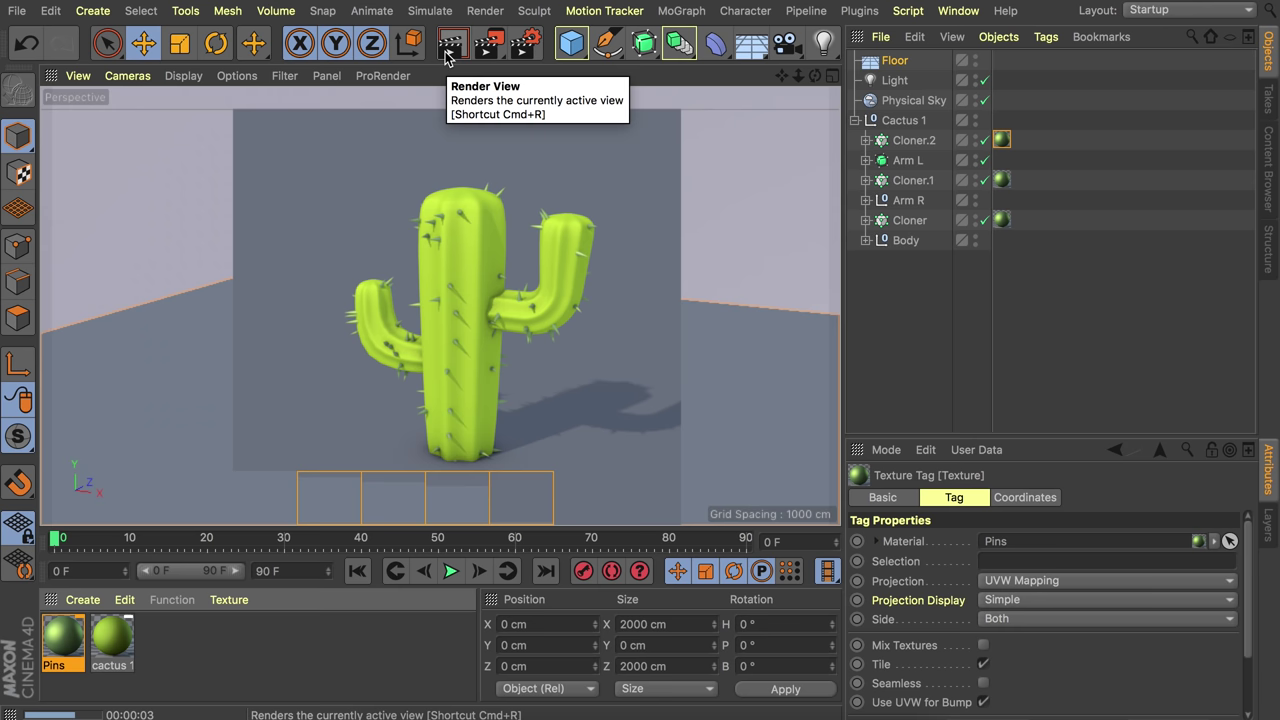
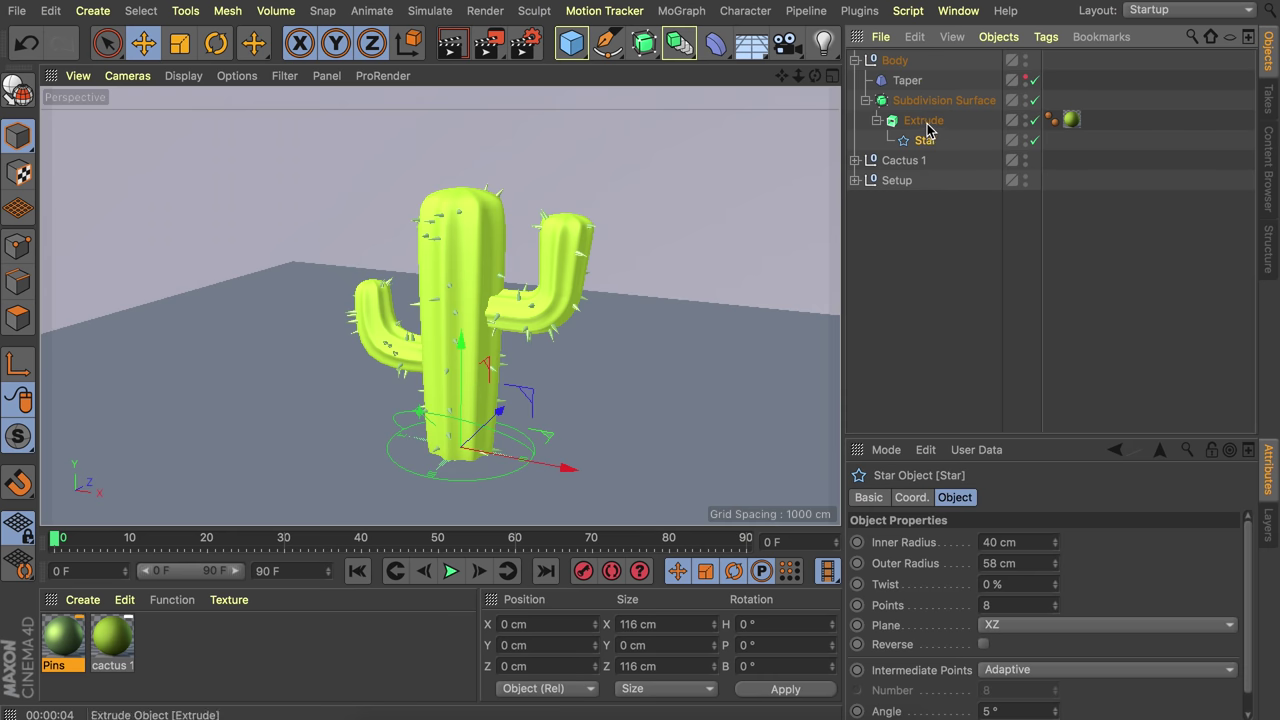
- Set the Extrude's Y movement in the Body copy to 110 cm
double_click(1060, 541)
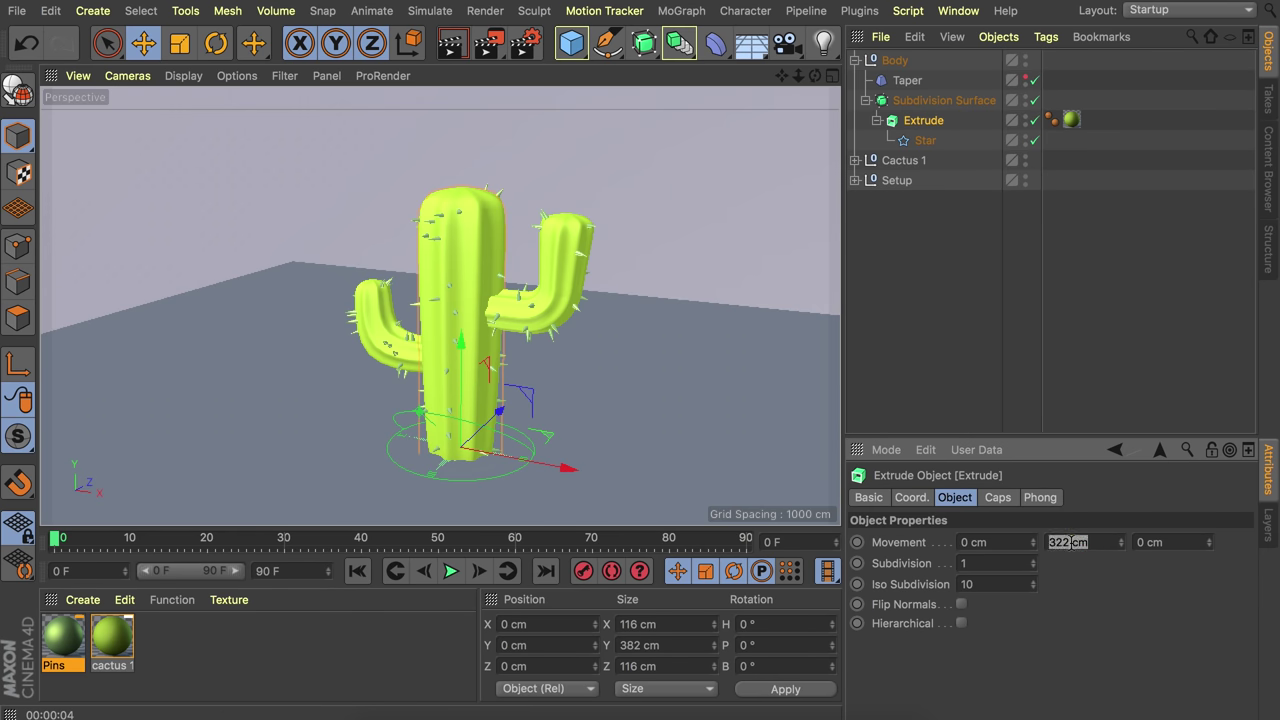
type("110")
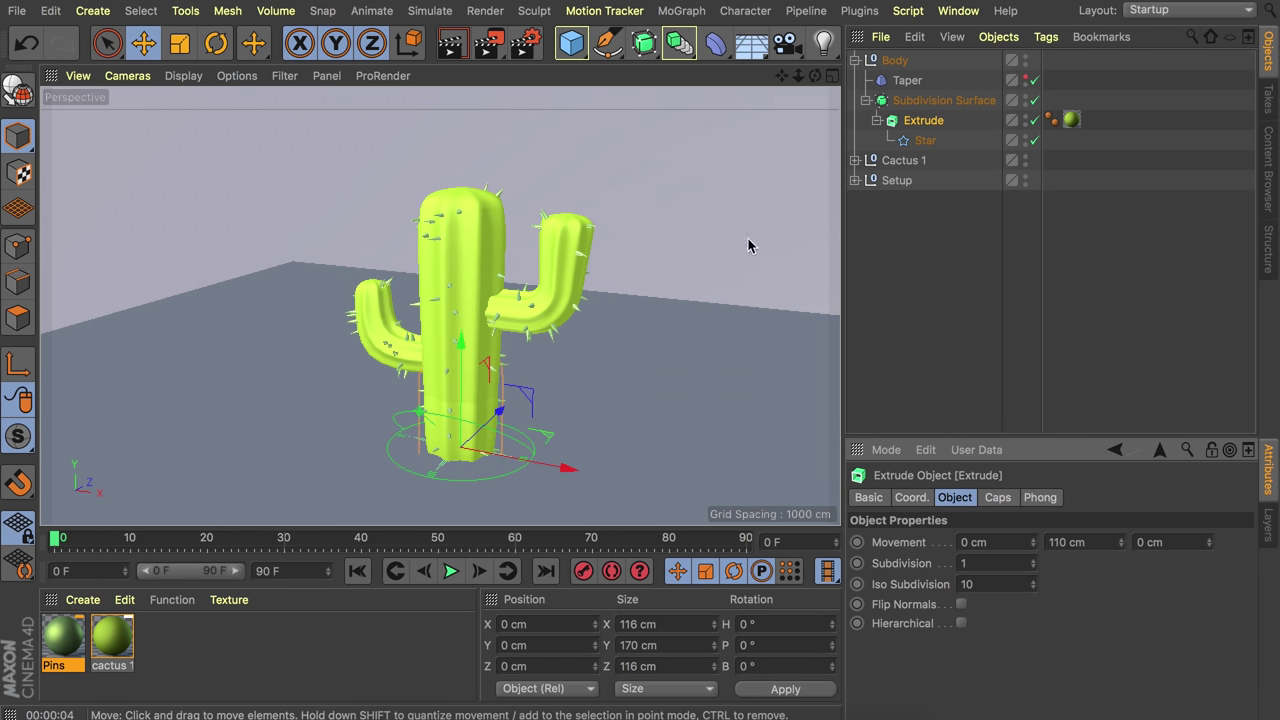
- Move the short Body copy beside the large cactus, to about Y 91 cm and Z 270 cm
left_click(895, 60)
left_click_drag(465, 310, 717, 287, "alt")
middle_click_drag(590, 316, 466, 342, "alt")
right_click_drag(463, 342, 491, 311, "alt")
left_click_drag(479, 377, 560, 330, "alt")
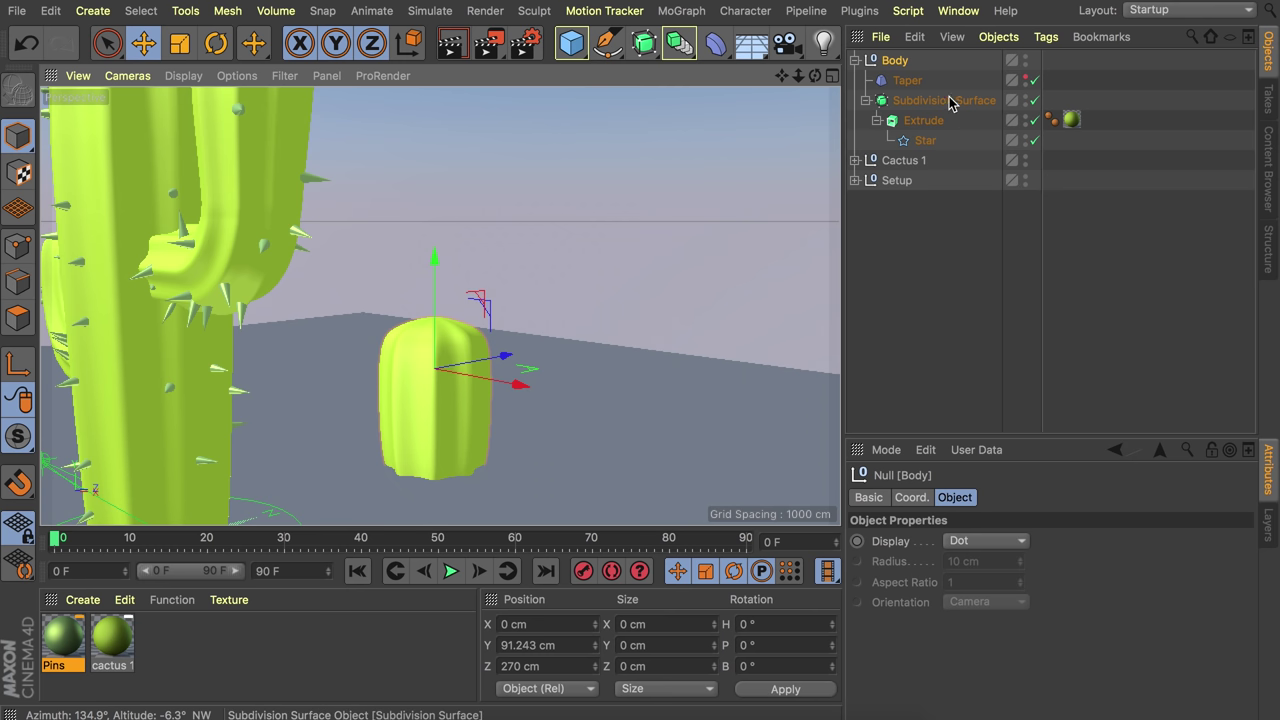
- Lower the Body copy's Taper deformer to about Y 8 cm so it narrows the short cactus
left_click(905, 80)
left_click_drag(434, 180, 428, 266)
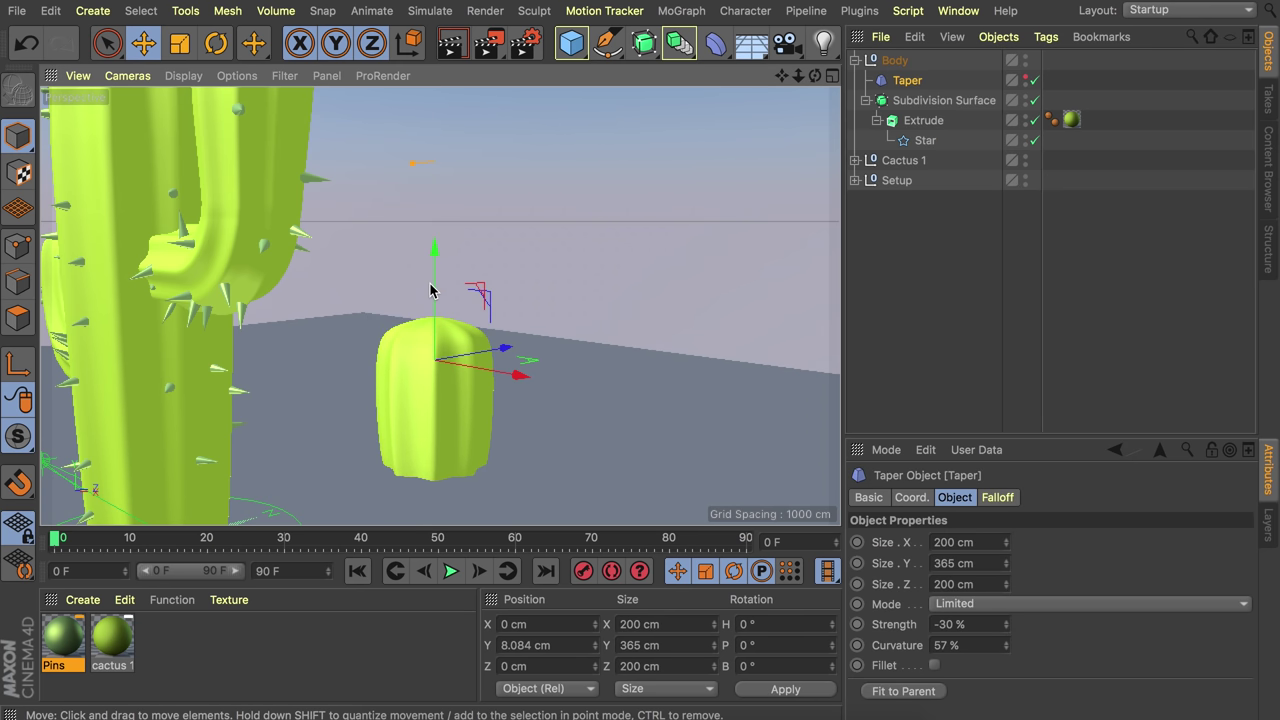
scroll(428, 268, "down", 3)
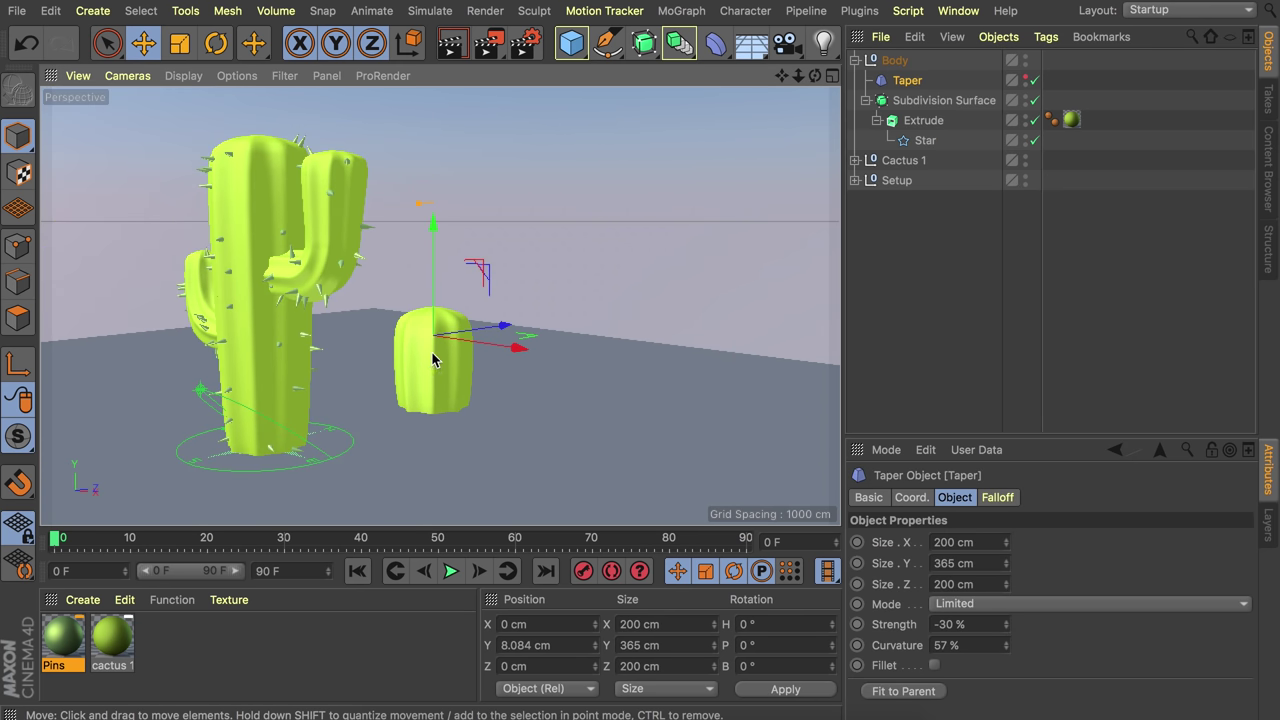
- Duplicate the body Cloner from Cactus 1 and place the copy at the top level above the short Body
left_click(855, 160)
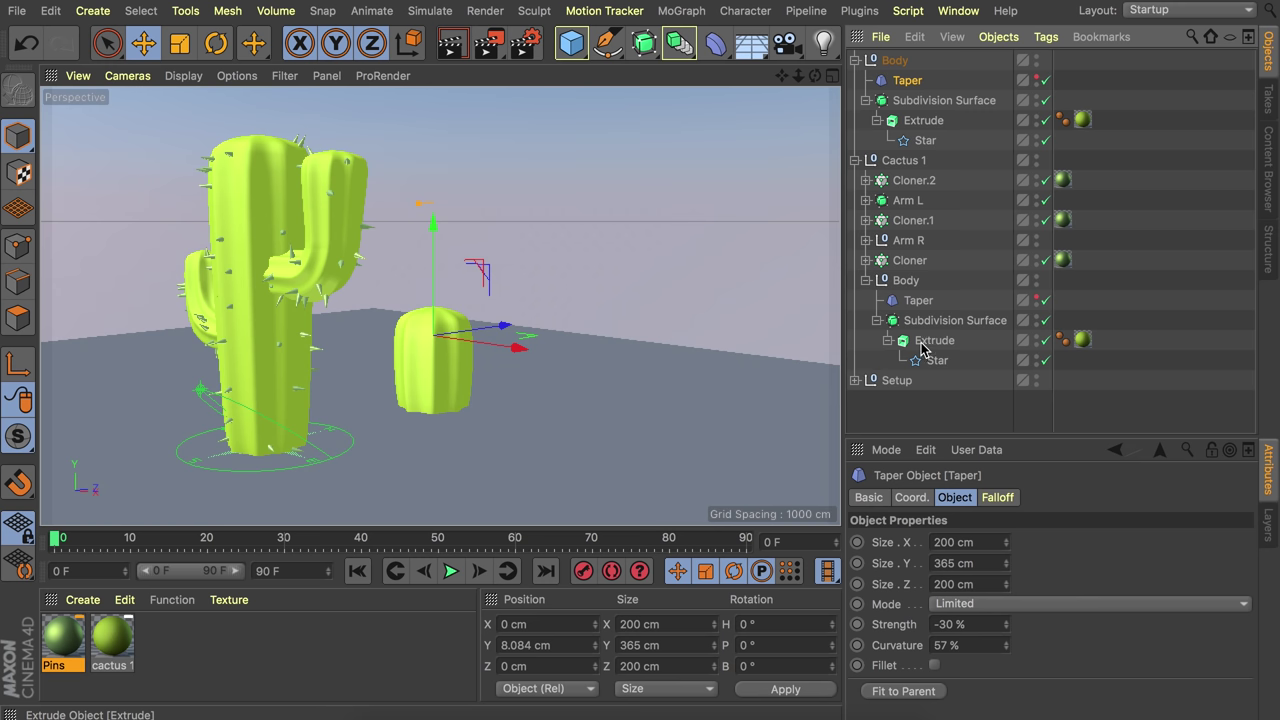
left_click_drag(912, 262, 905, 80)
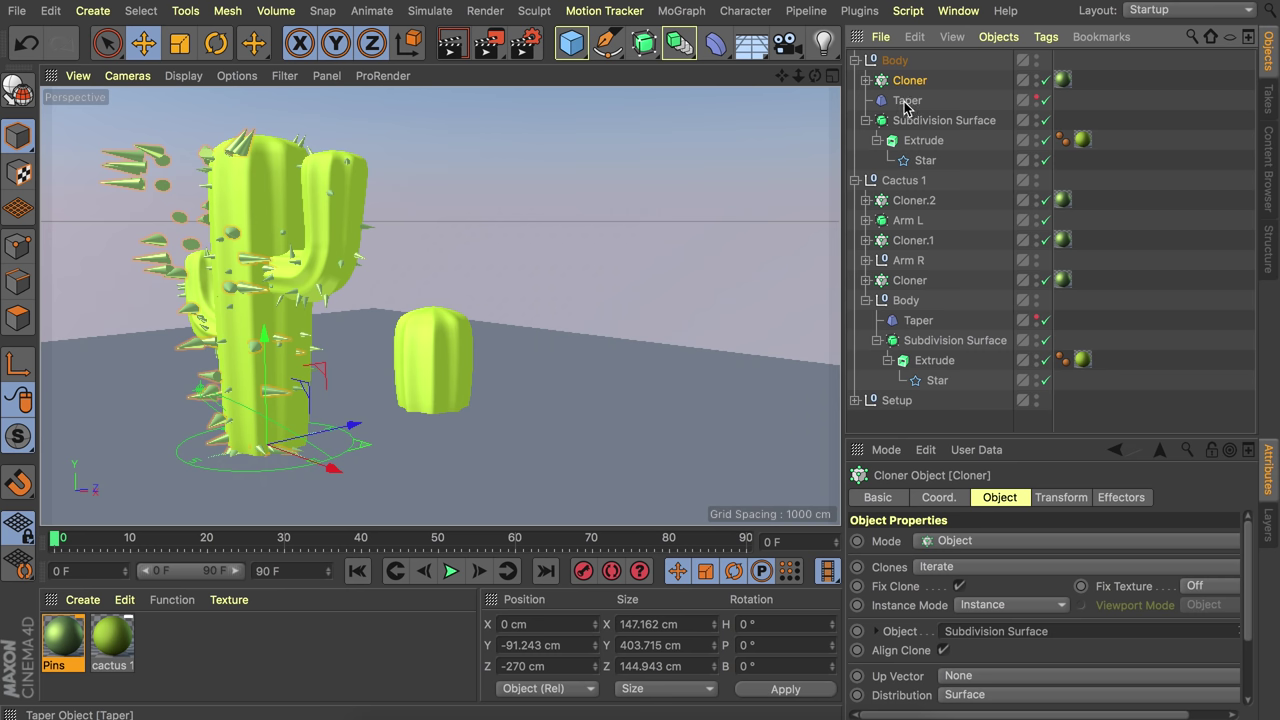
left_click_drag(908, 80, 902, 58)
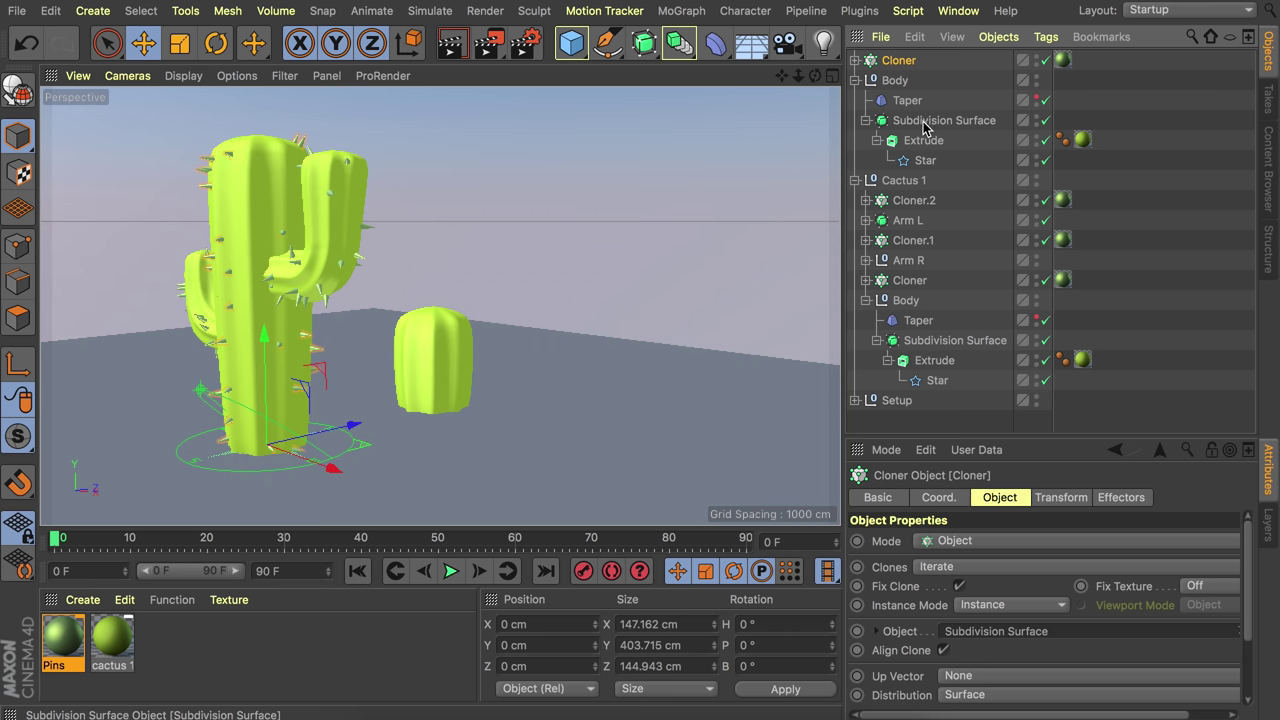
- Link the copied Cloner to the short Body's Subdivision Surface and group the Cloner with that Body in a null named Cactus 2
left_click_drag(905, 124, 972, 634)
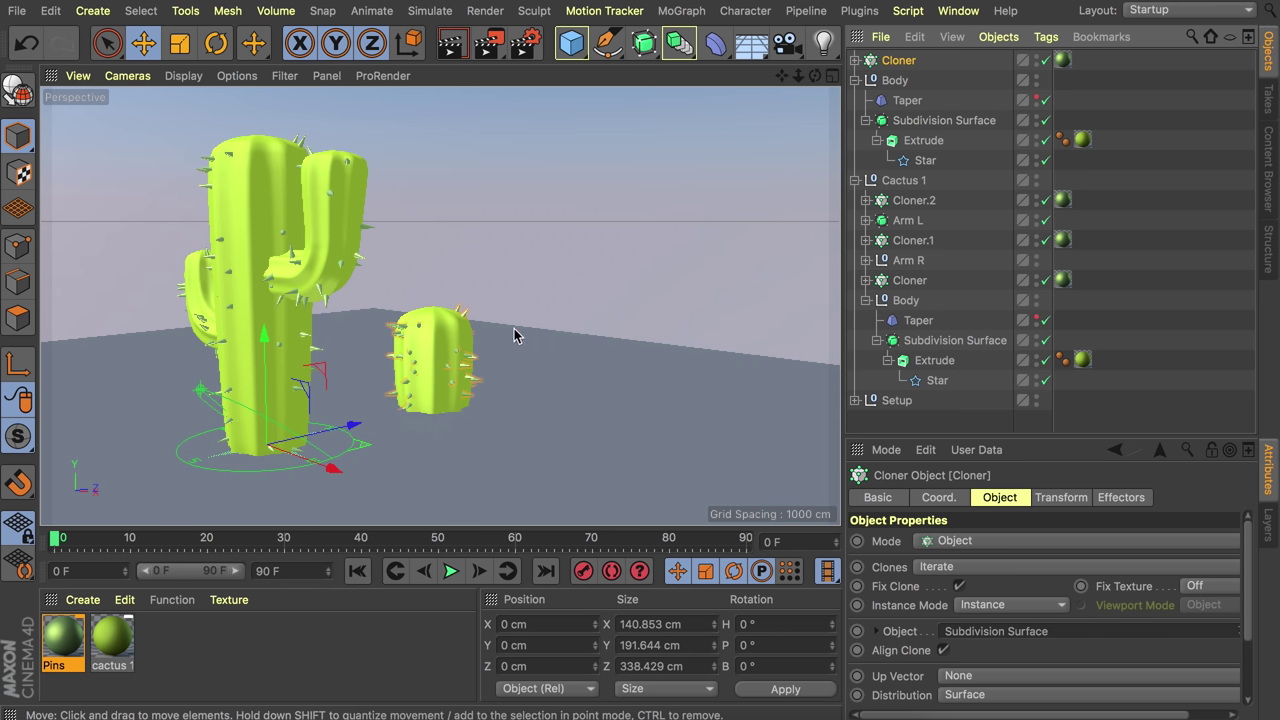
left_click(855, 60)
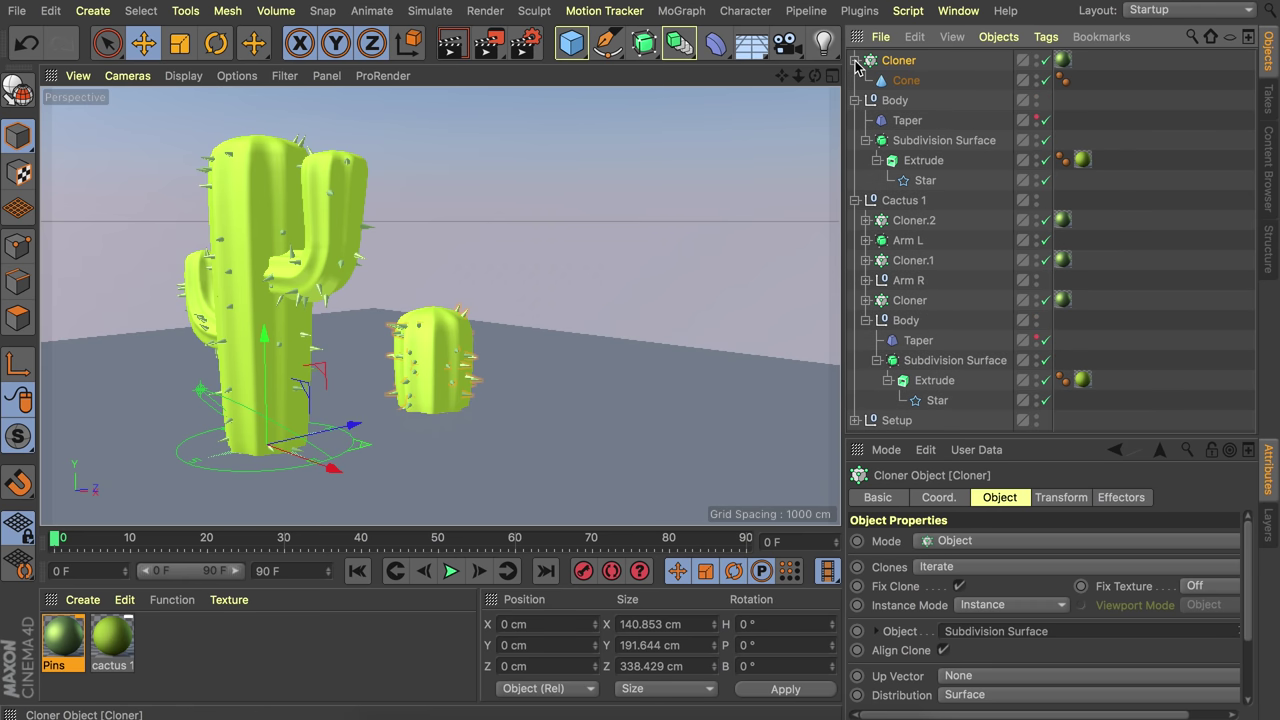
left_click(856, 100)
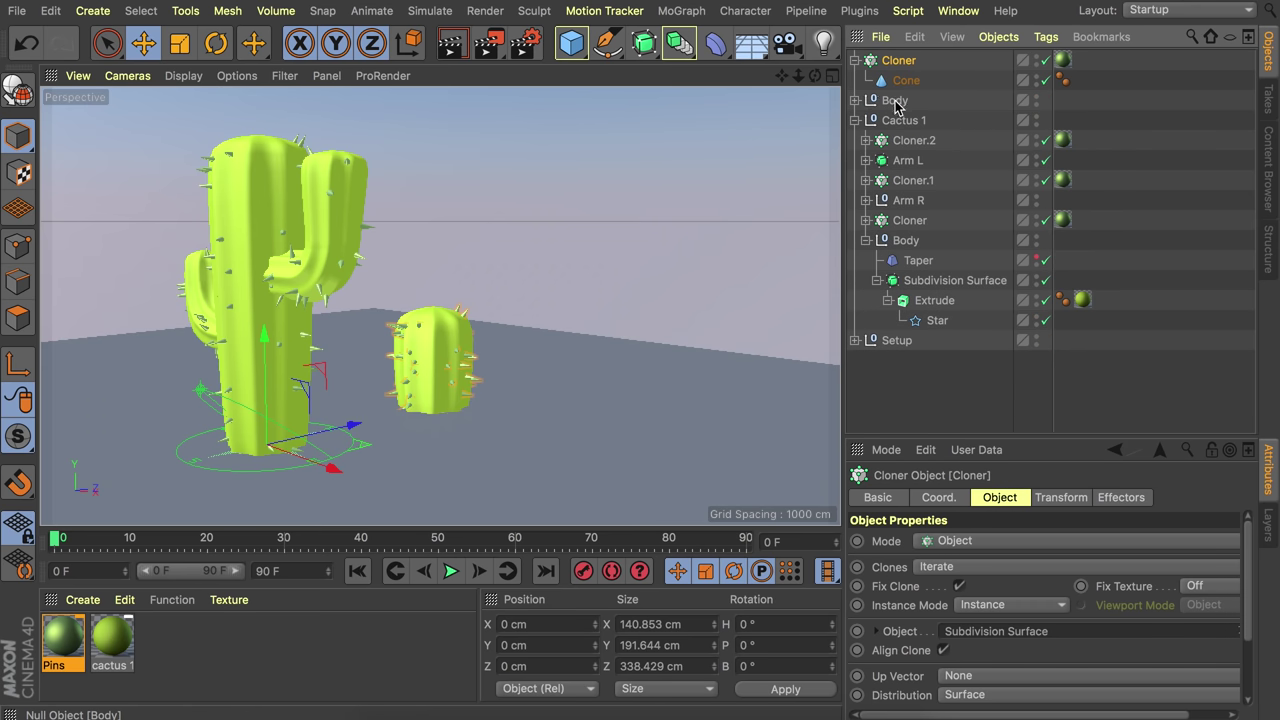
left_click(896, 102, "ctrl")
key("alt+g")
double_click(893, 60)
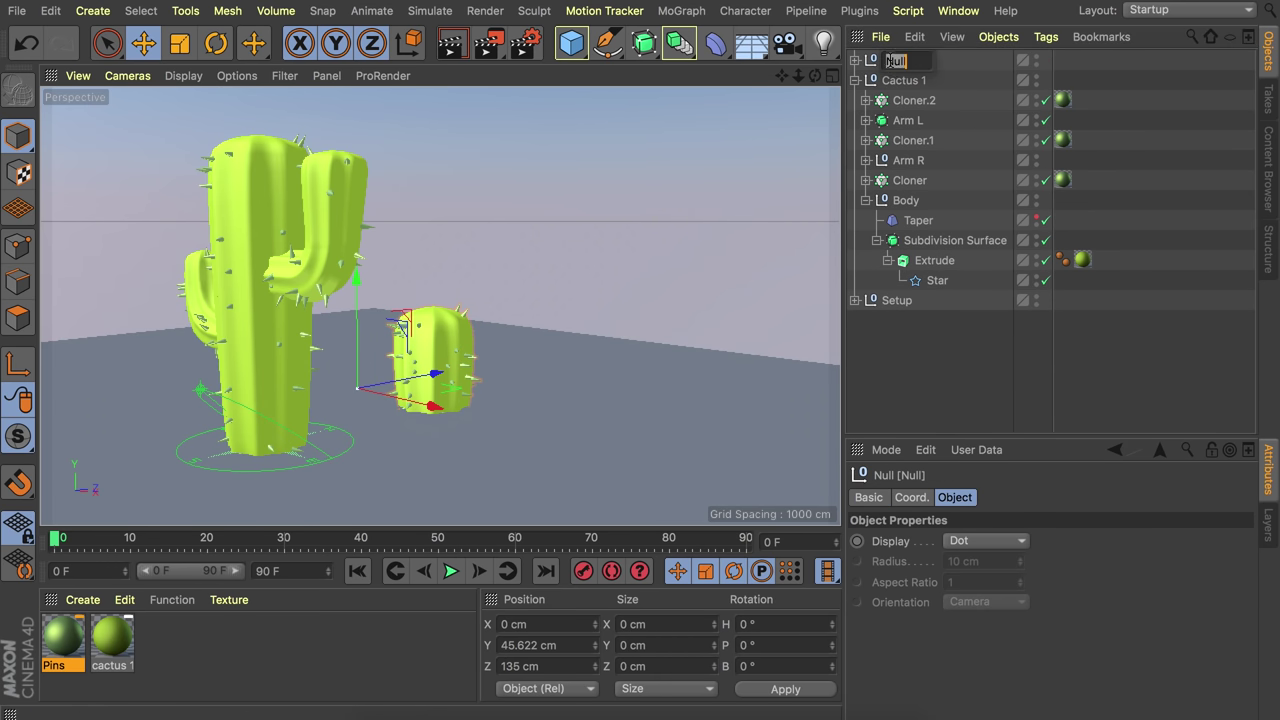
type("Cactus 2")
key("Return")
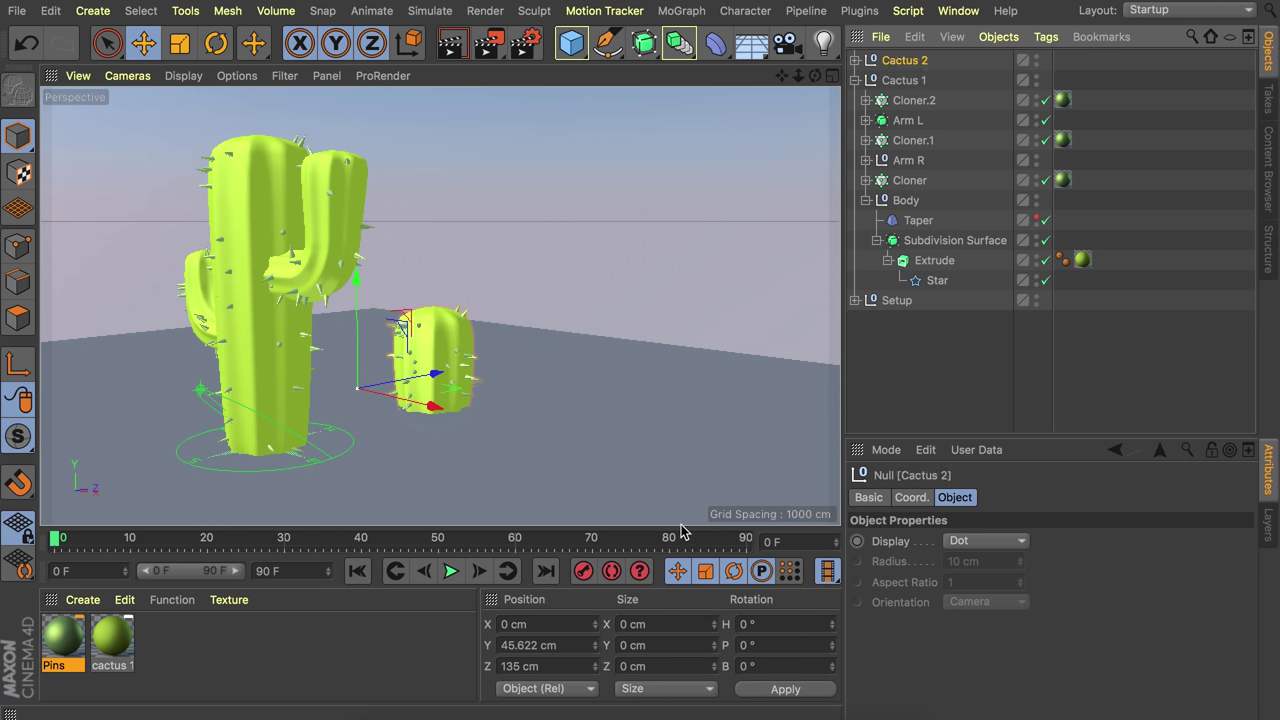
- Duplicate the cactus 1 material and rename the copy cactus 2
left_click(114, 636)
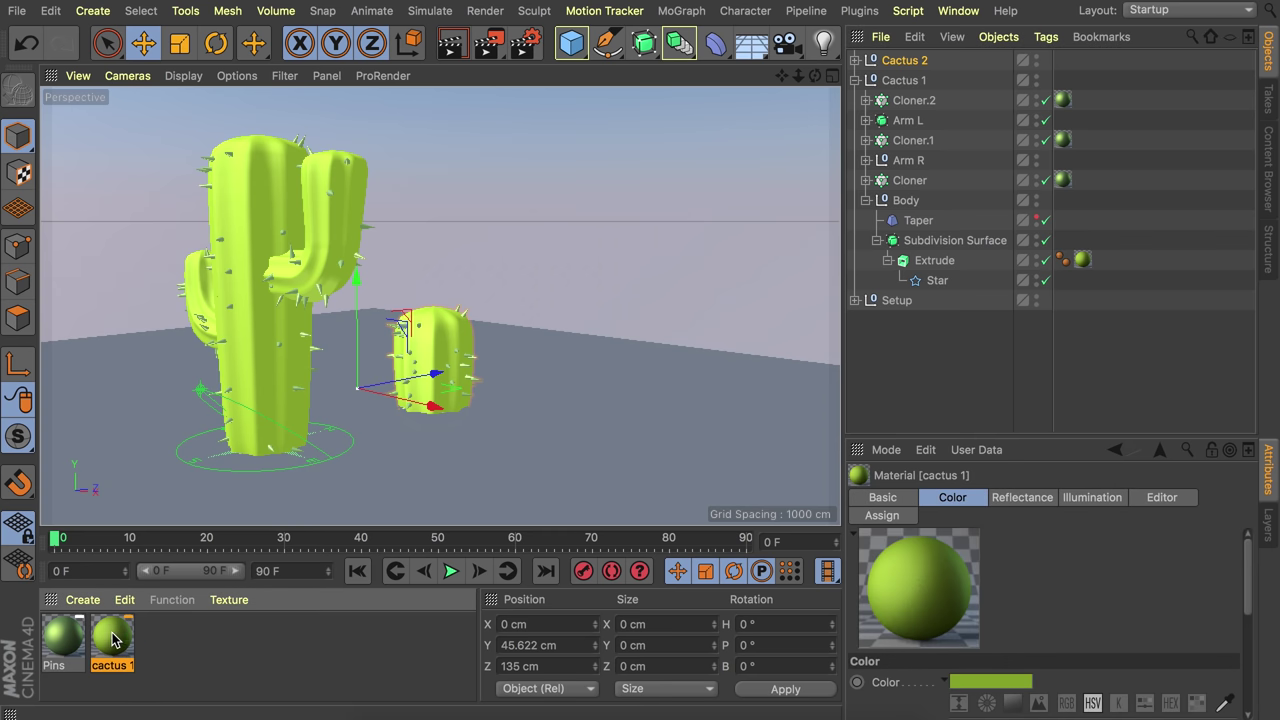
left_click_drag(113, 638, 154, 639, "ctrl")
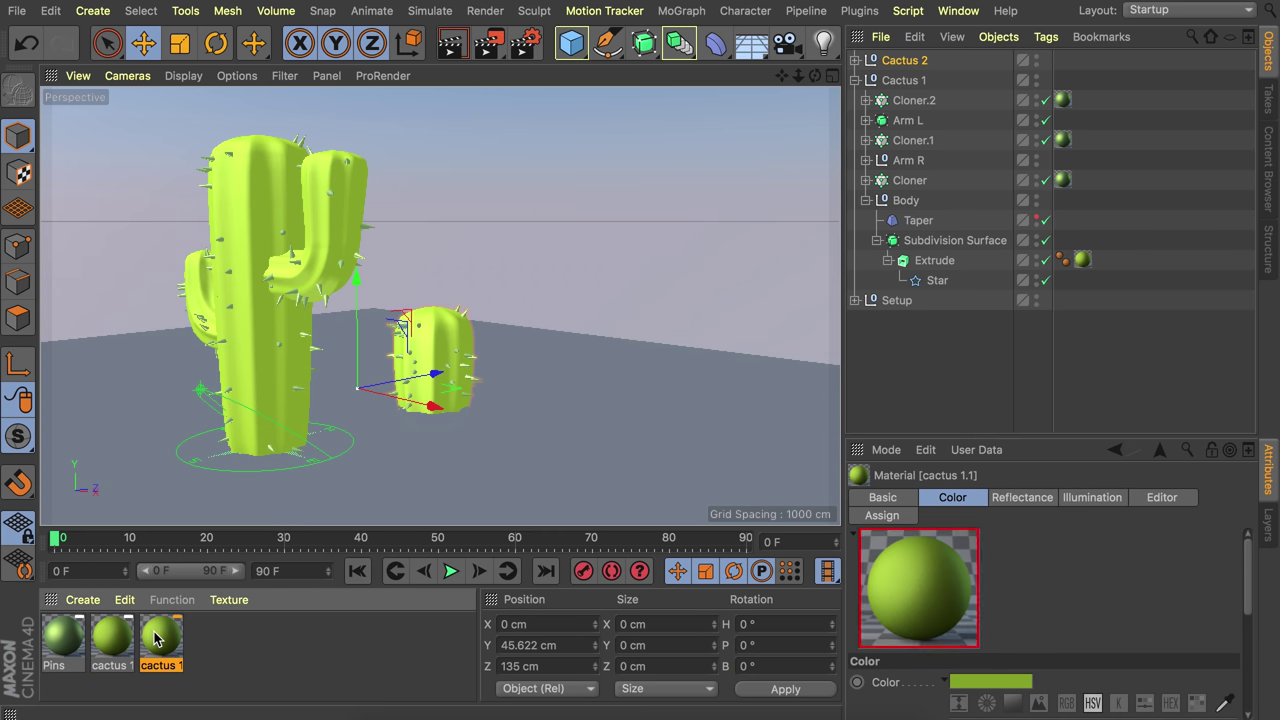
double_click(157, 636)
left_click(381, 243)
key("BackSpace")
key("BackSpace")
- Set the cactus 2 material's colour to H 104°, S 51%, V 63% and apply it to the short cactus
left_click(342, 281)
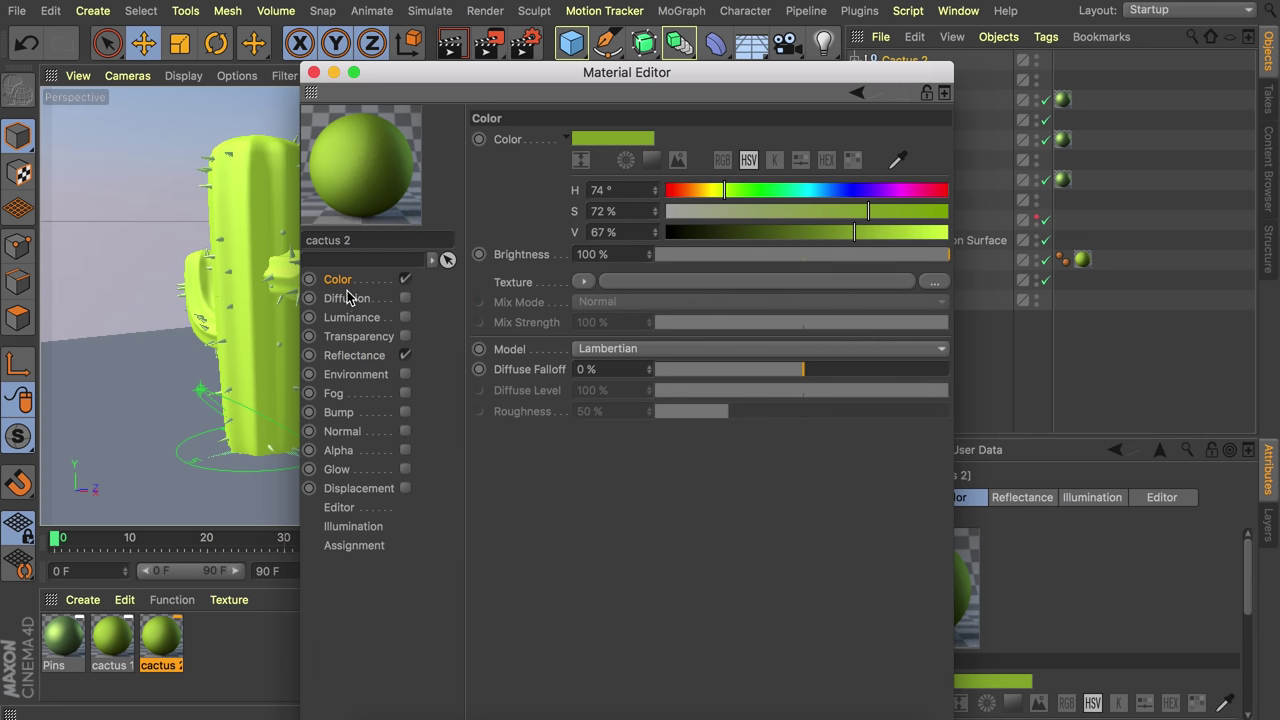
mouse_move(740, 192)
left_mouse_down()
mouse_move(763, 188)
mouse_move(747, 186)
left_mouse_up()
left_click_drag(826, 236, 843, 232)
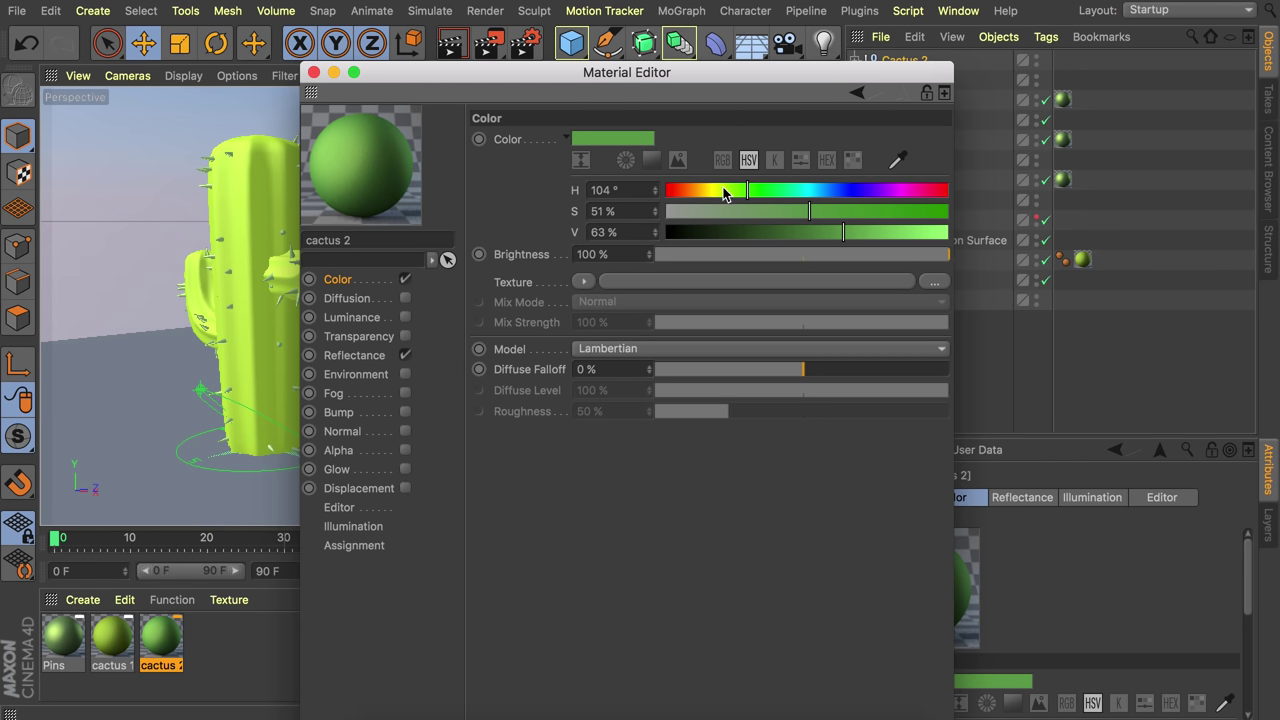
left_click(313, 72)
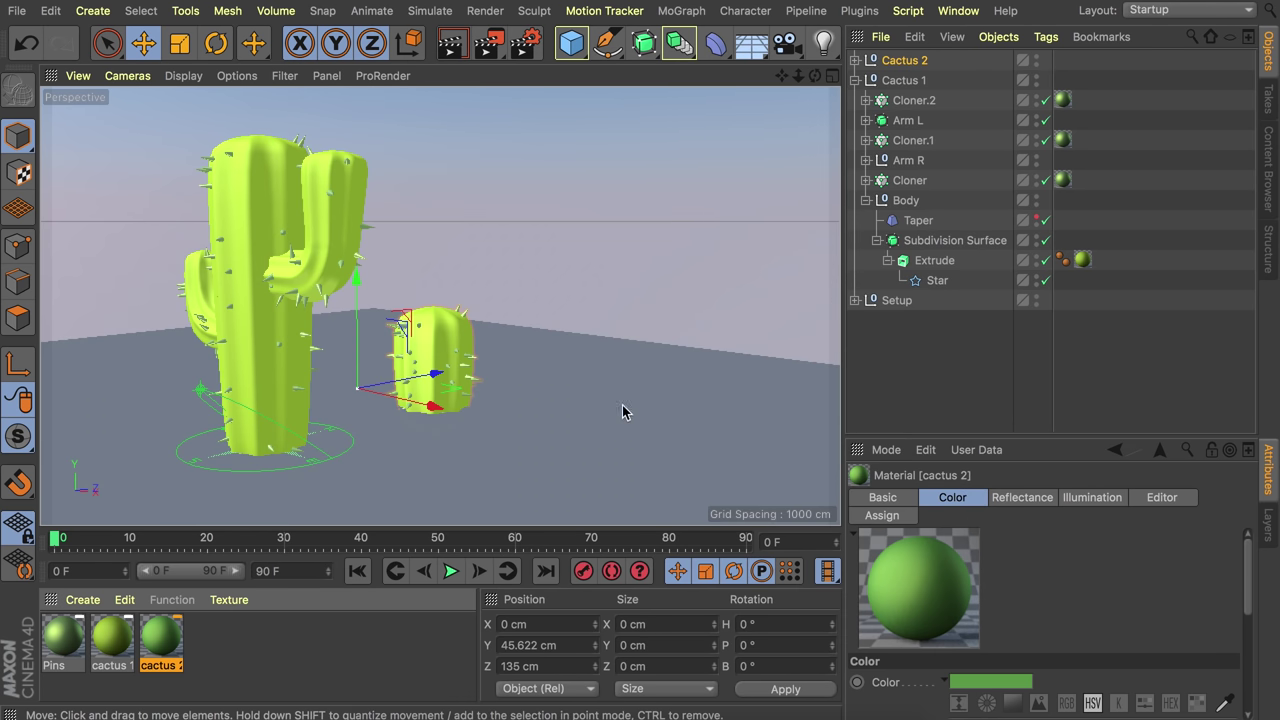
left_click_drag(152, 645, 445, 336)
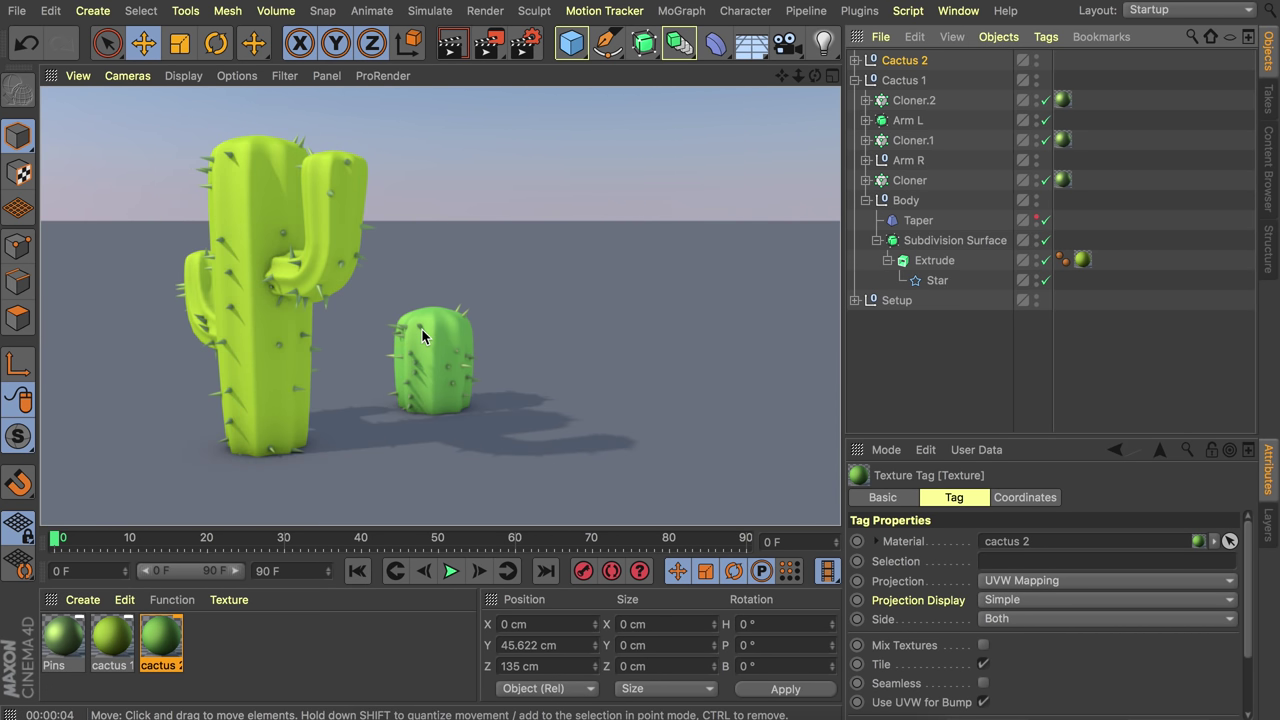
- Set the Z position of the Body inside Cactus 2 to 0 cm so it lines up with its parent null
left_click(855, 80)
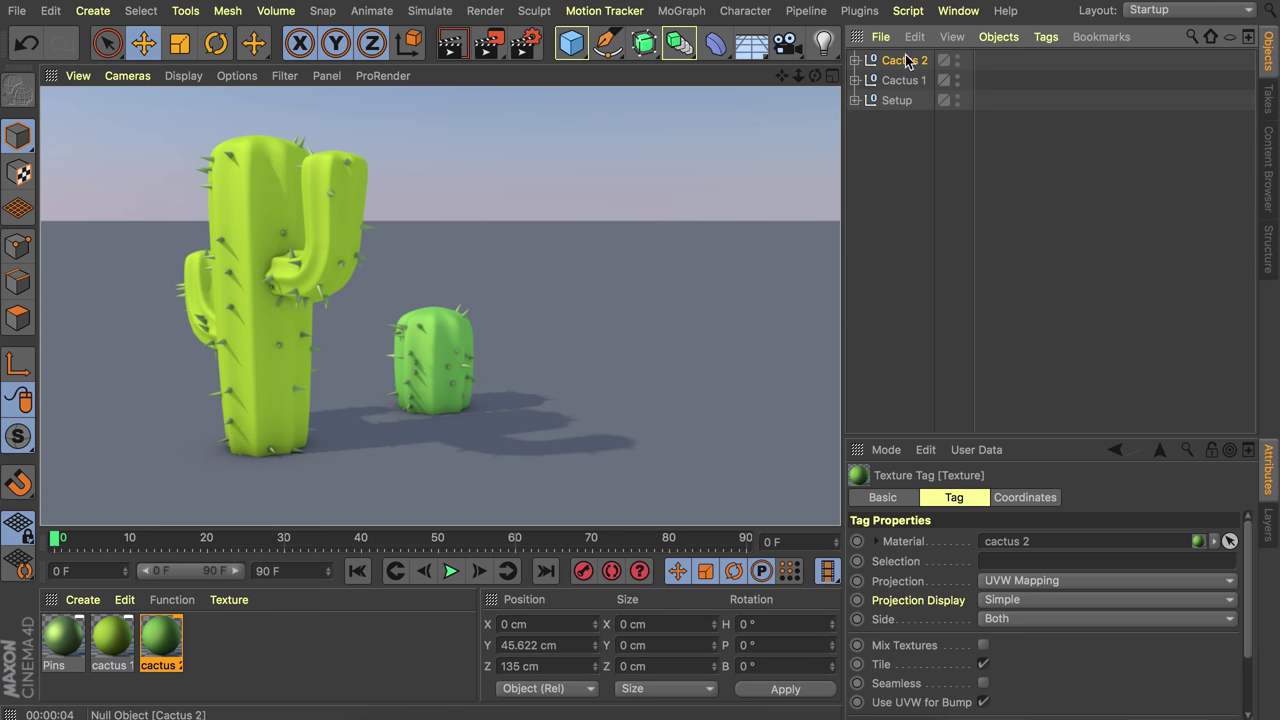
mouse_move(609, 267)
left_mouse_down("alt")
mouse_move(429, 349)
mouse_move(586, 271)
left_mouse_up("alt")
left_click(855, 60)
left_click(909, 80)
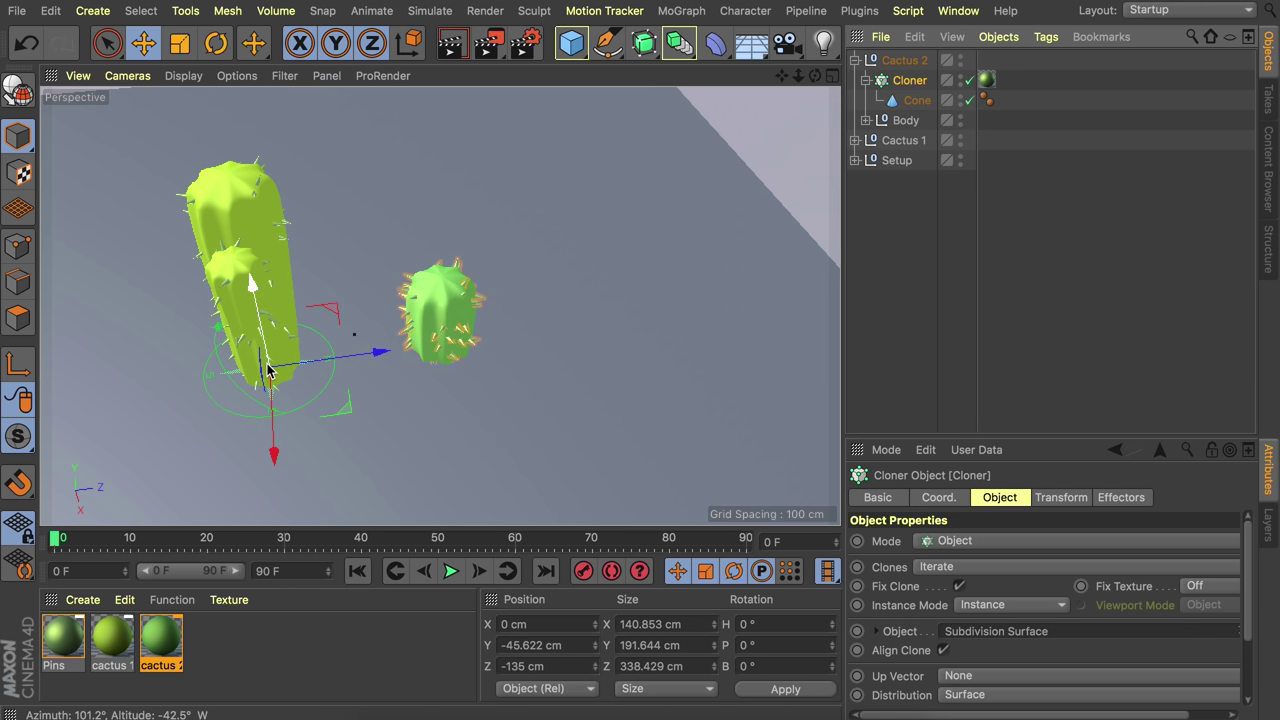
left_click(882, 122)
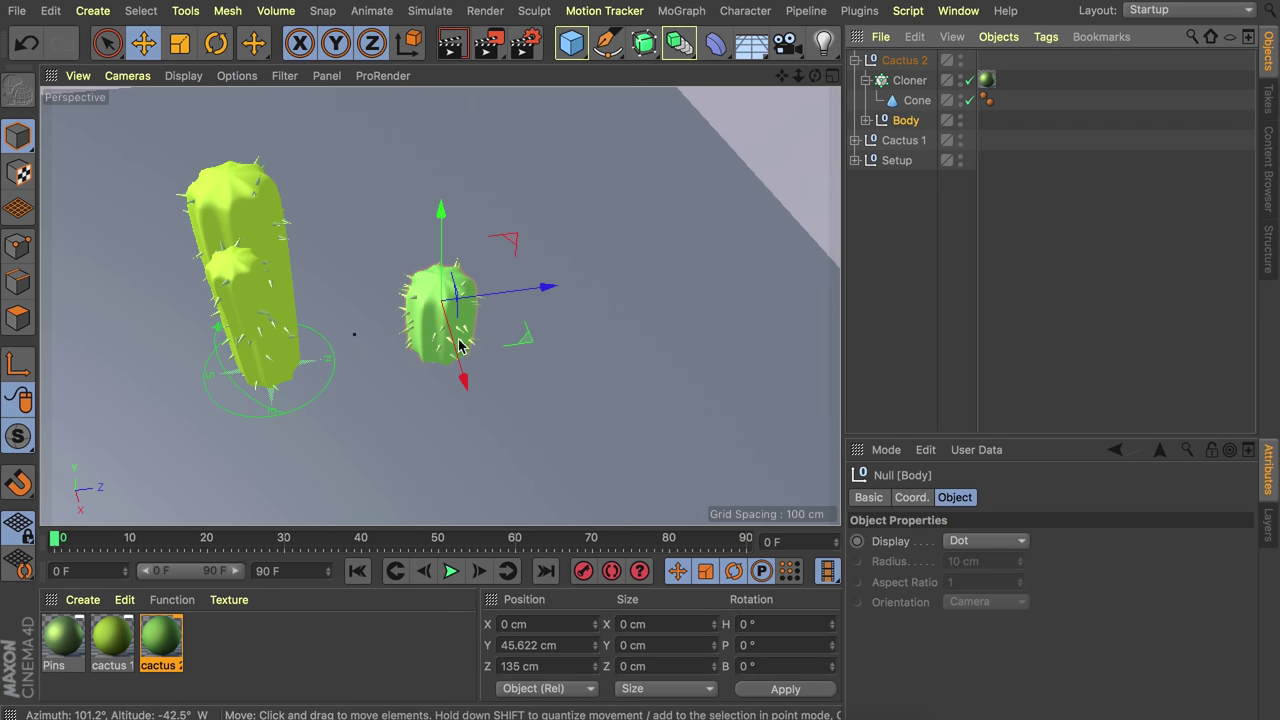
left_click(901, 62)
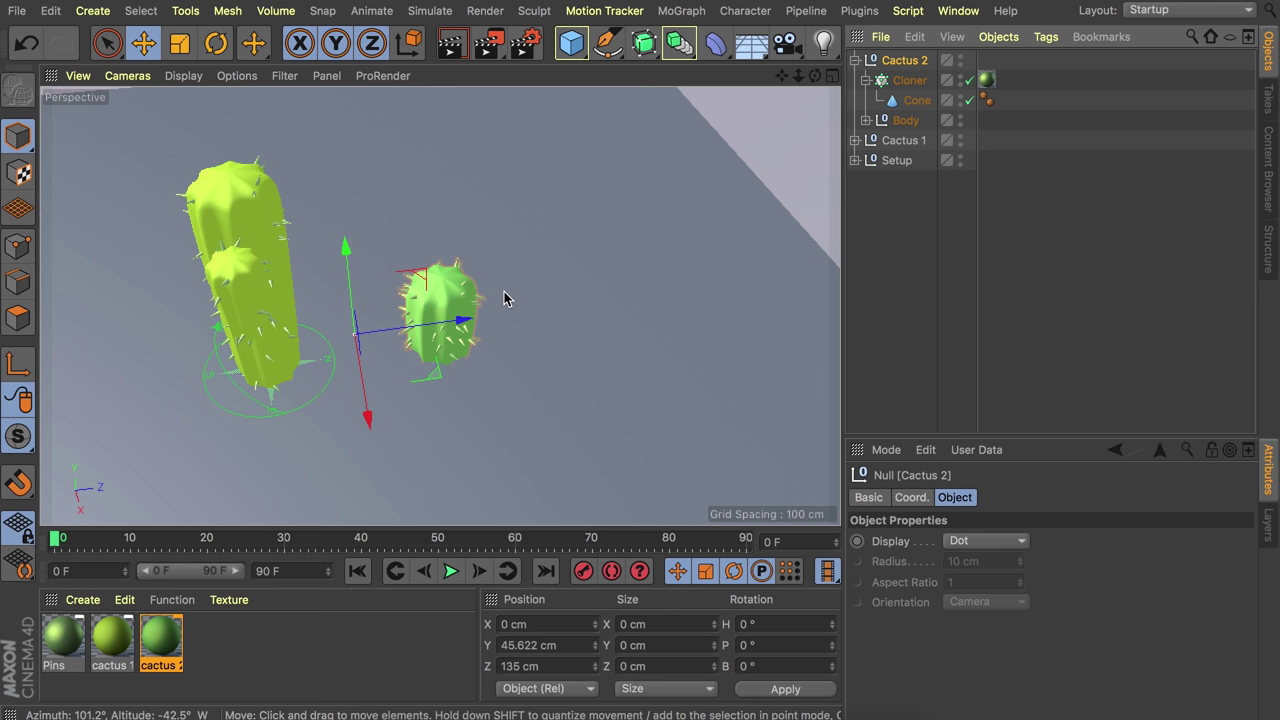
left_click(909, 81)
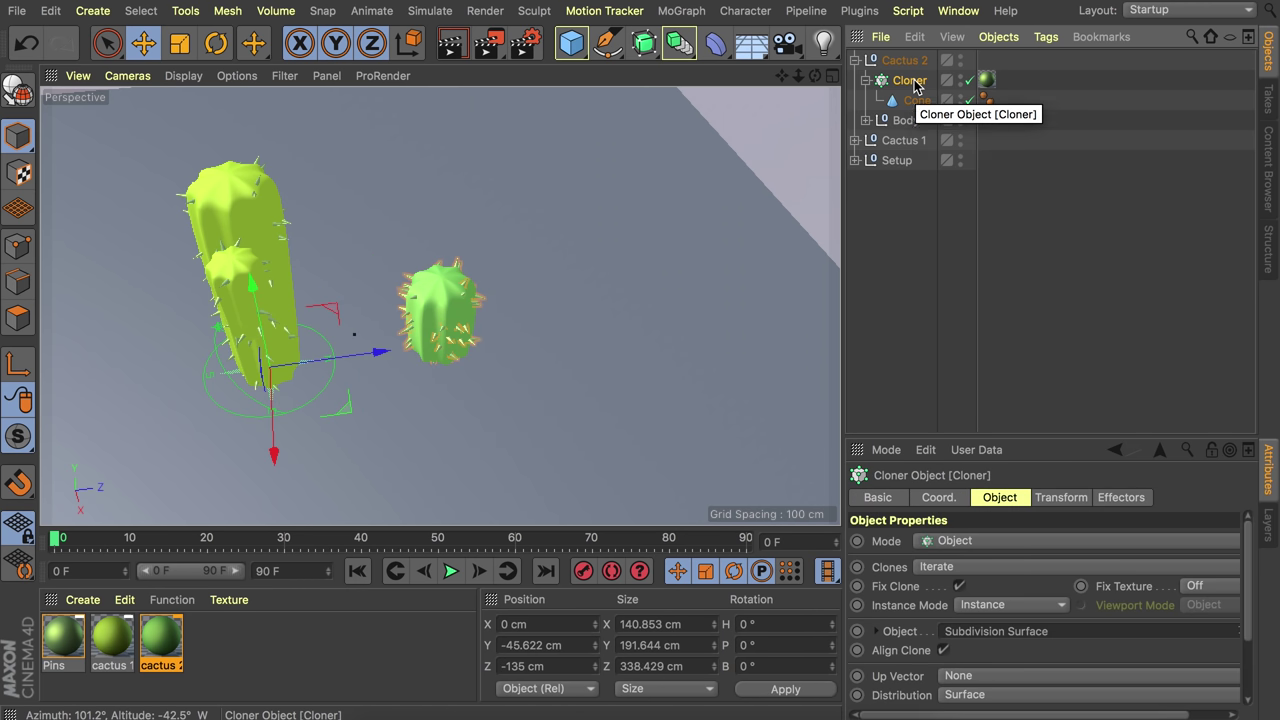
left_click(904, 121)
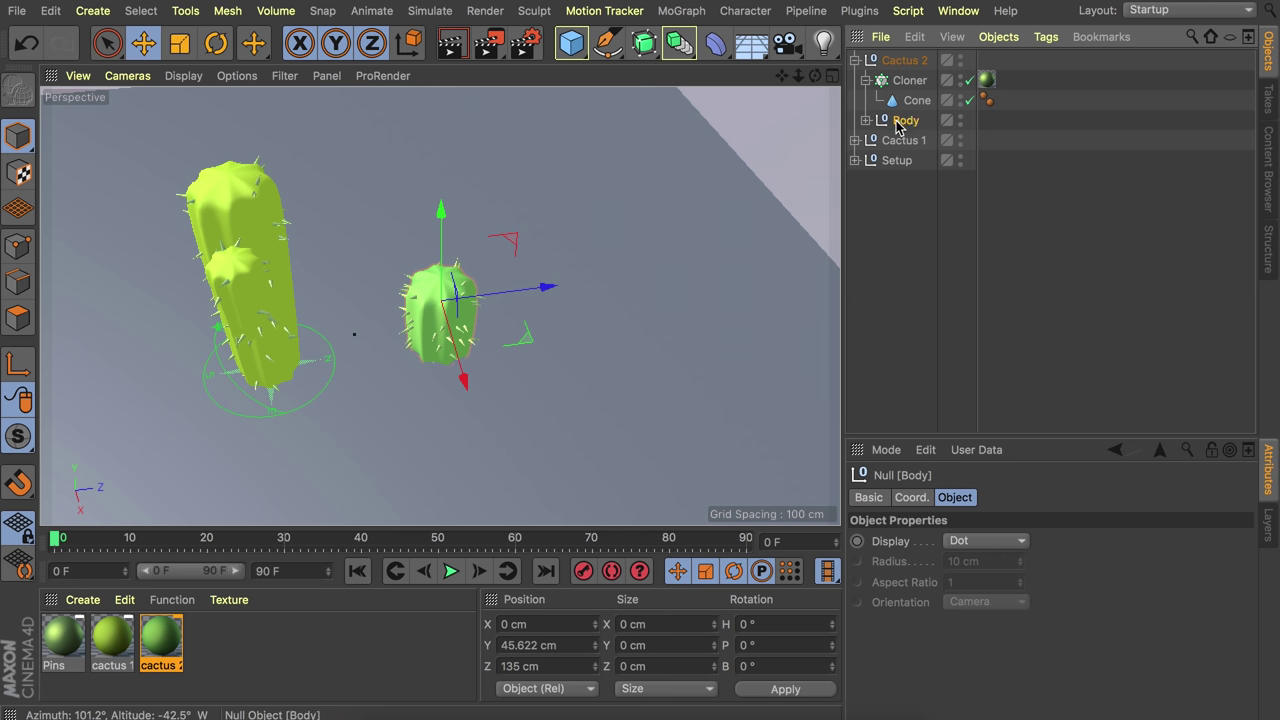
left_click(536, 666)
type("0")
key("Return")
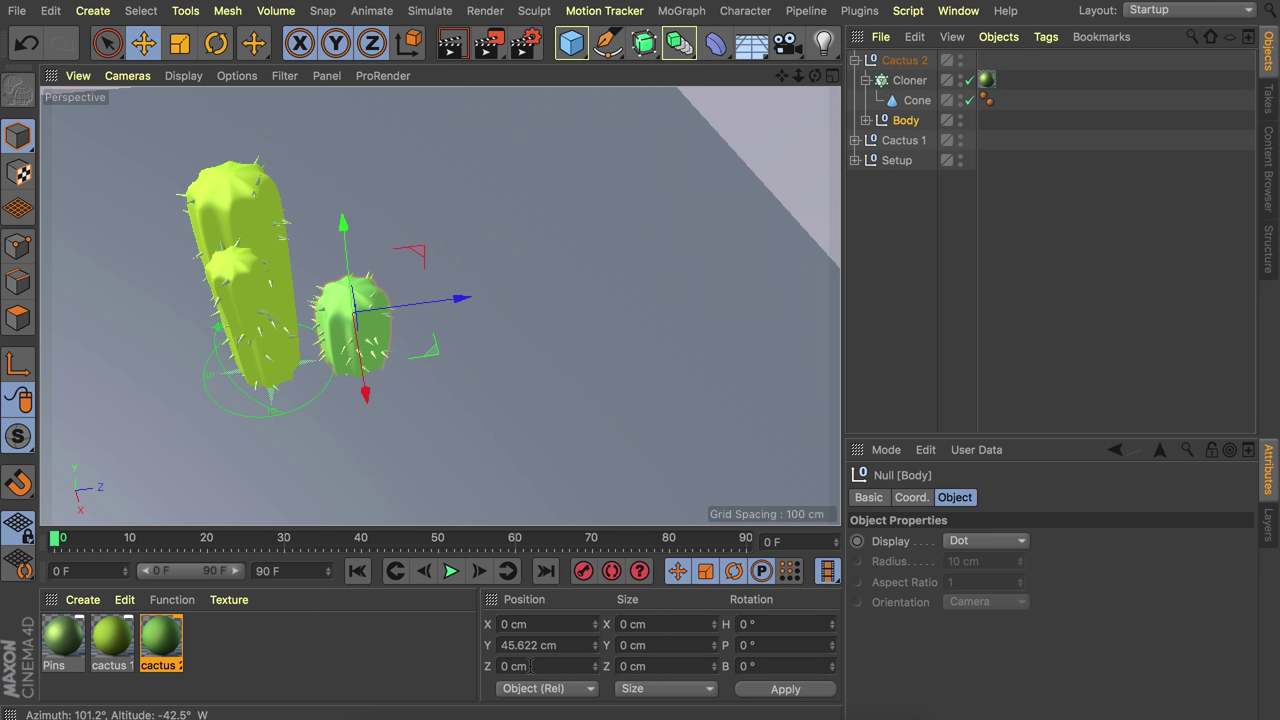
- Center the Cloner inside Cactus 2 on its parent with the Center to Parent command
left_click(890, 80)
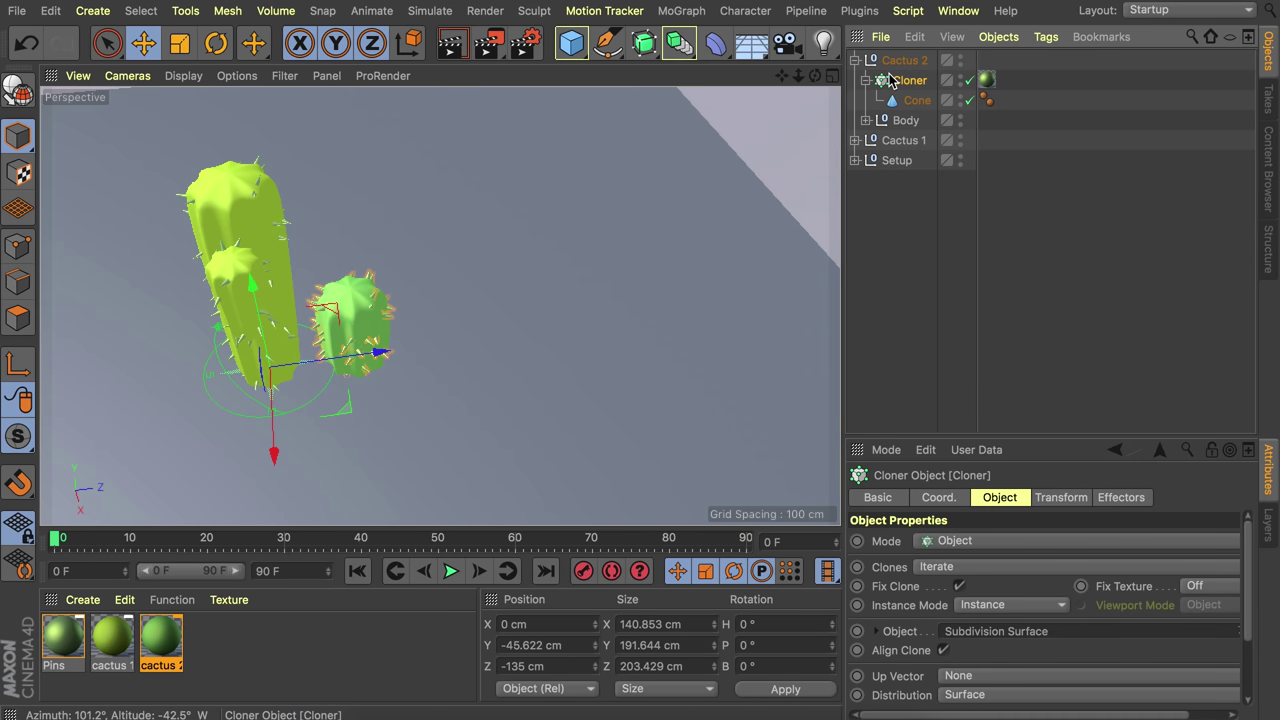
left_click(903, 62)
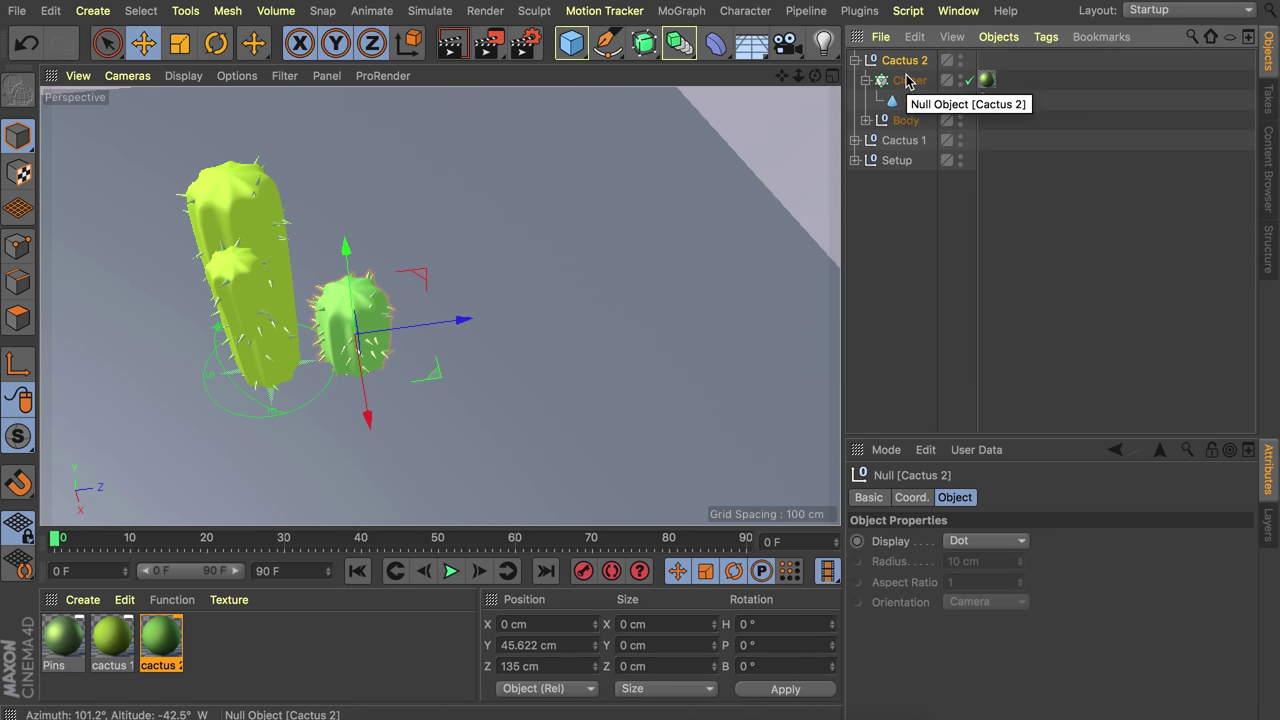
left_click(908, 82)
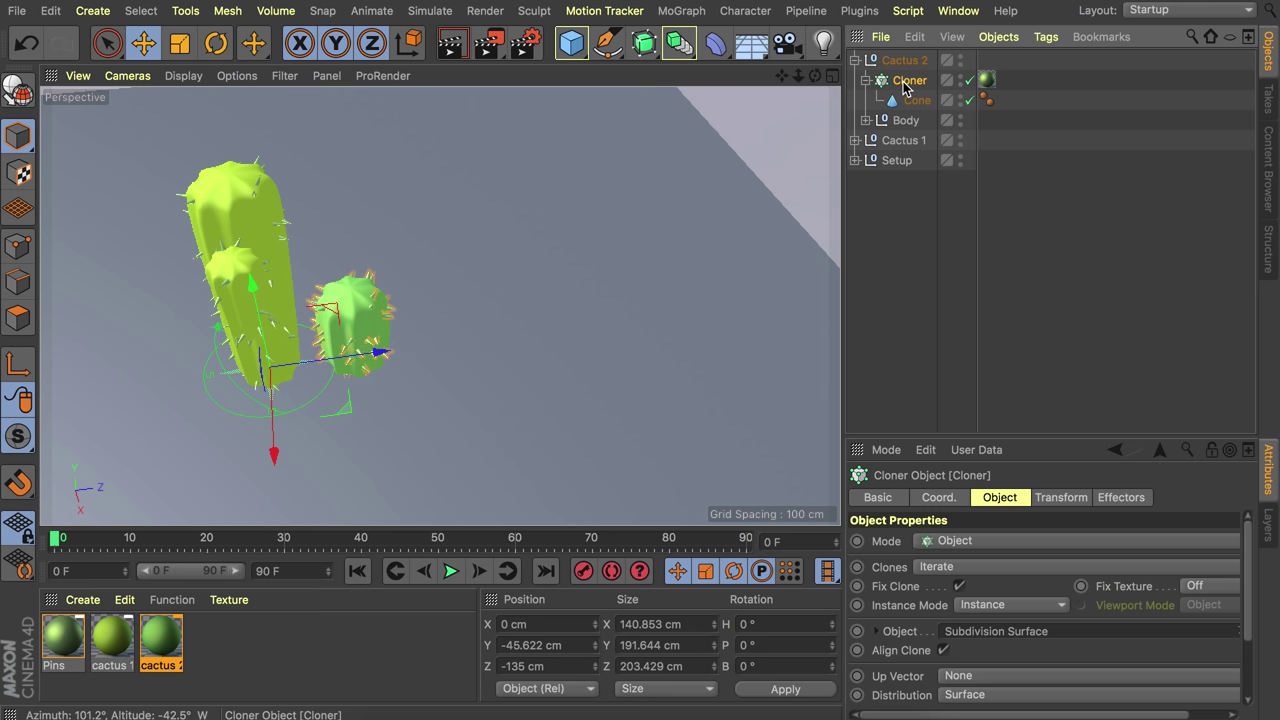
key("shift+c")
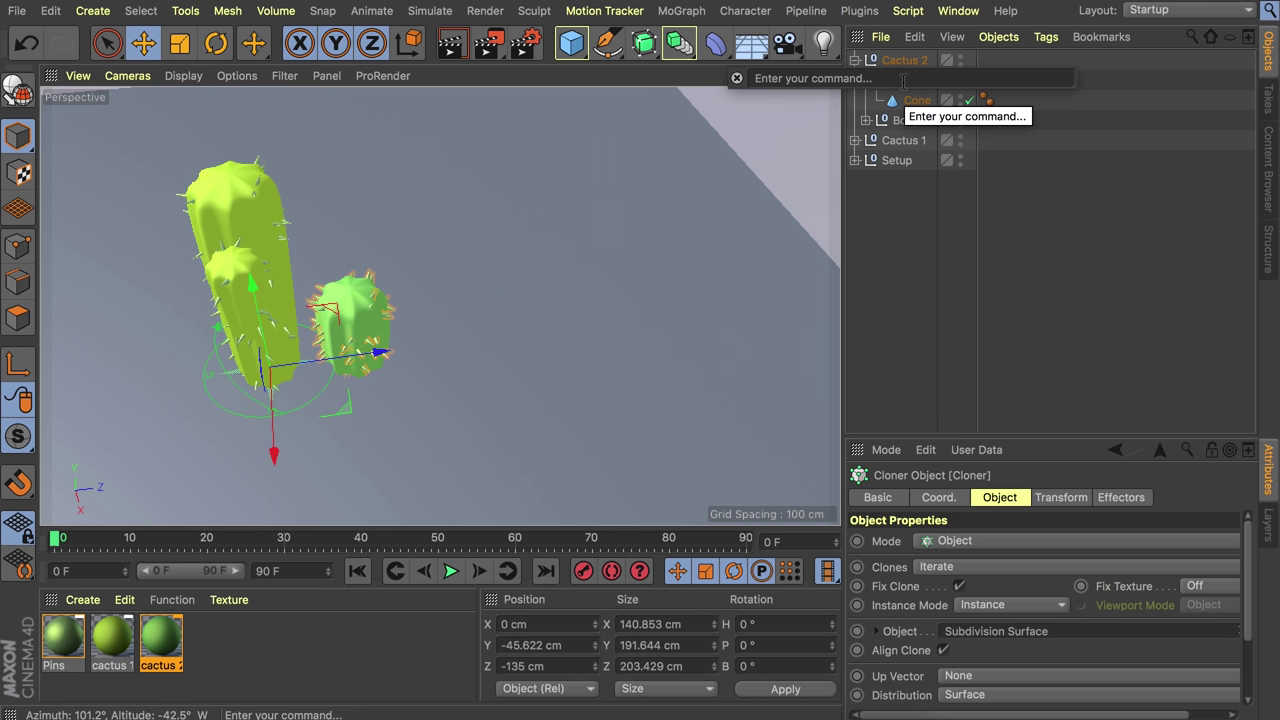
type("center to par")
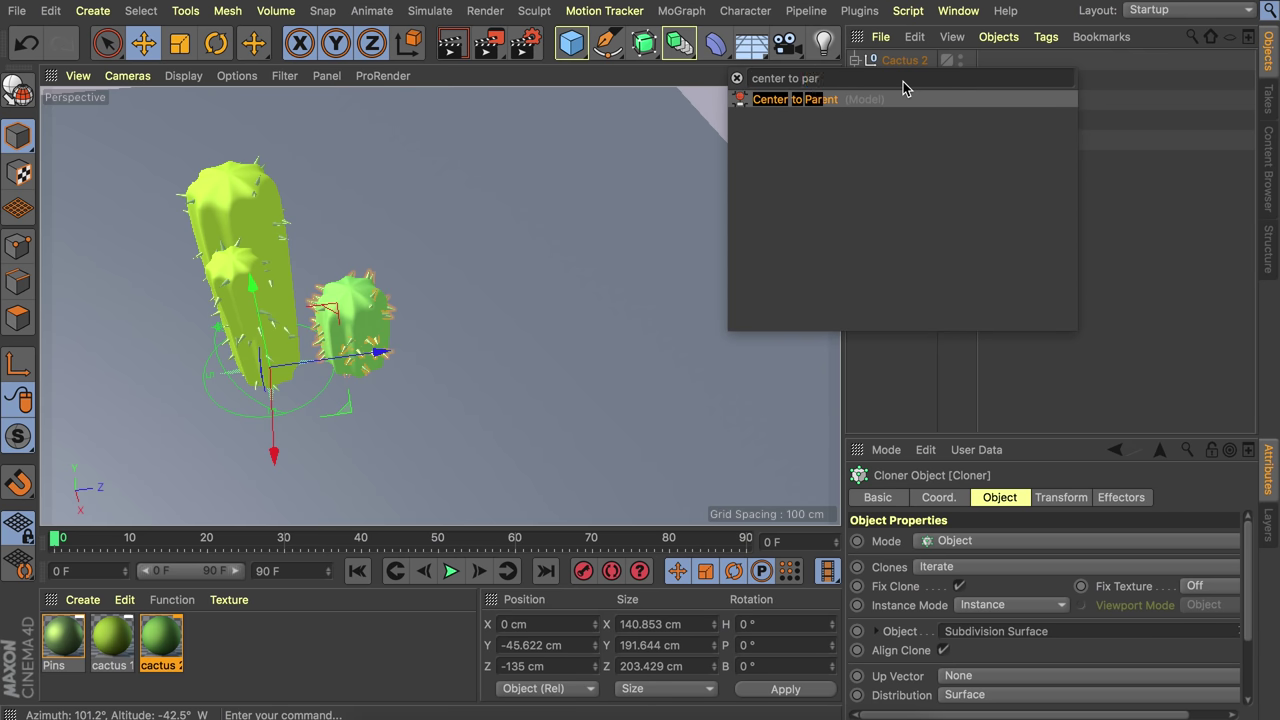
key("Return")
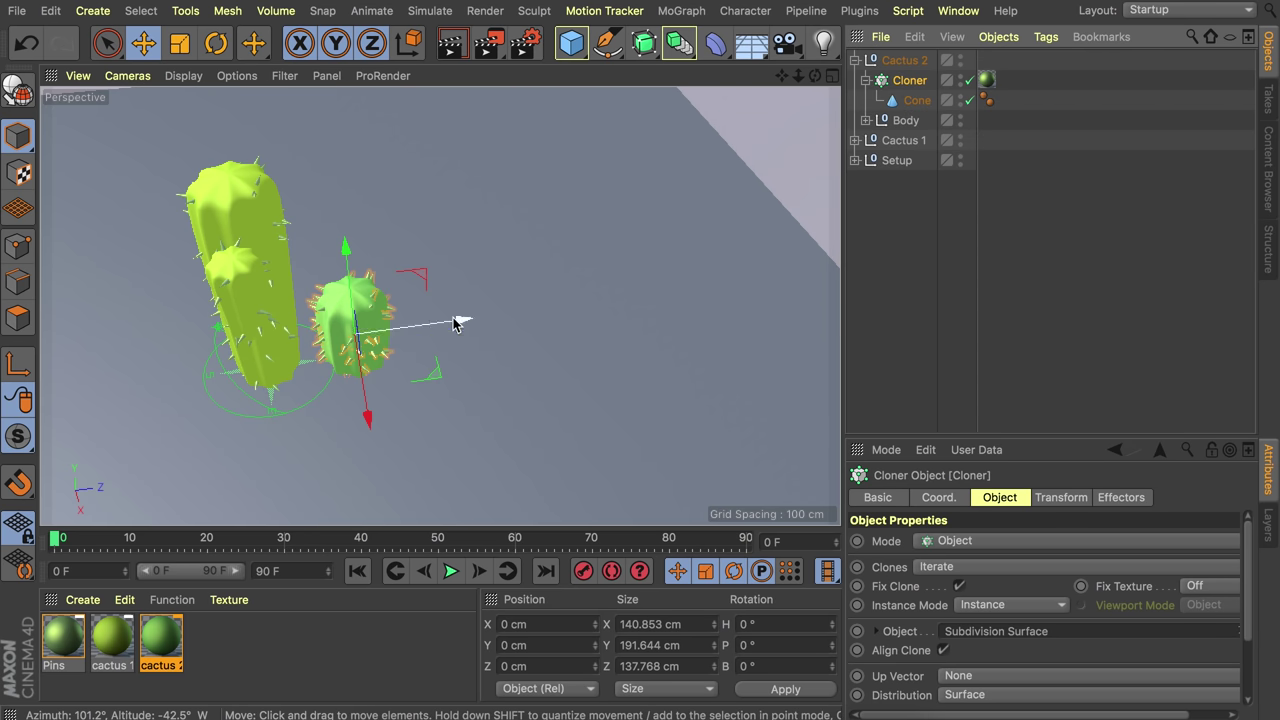
- Move the whole Cactus 2 group away from the large cactus to about Z 265 cm
left_click(895, 62)
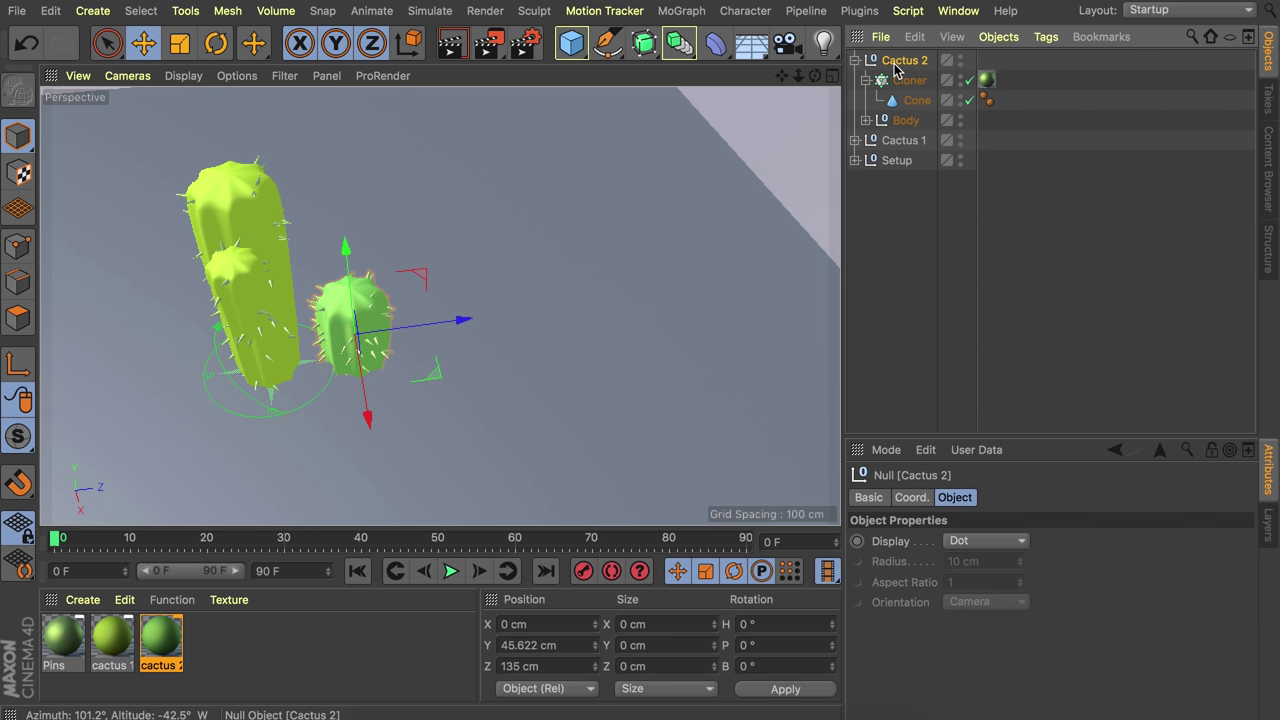
left_click(856, 61)
left_click_drag(396, 318, 449, 312)
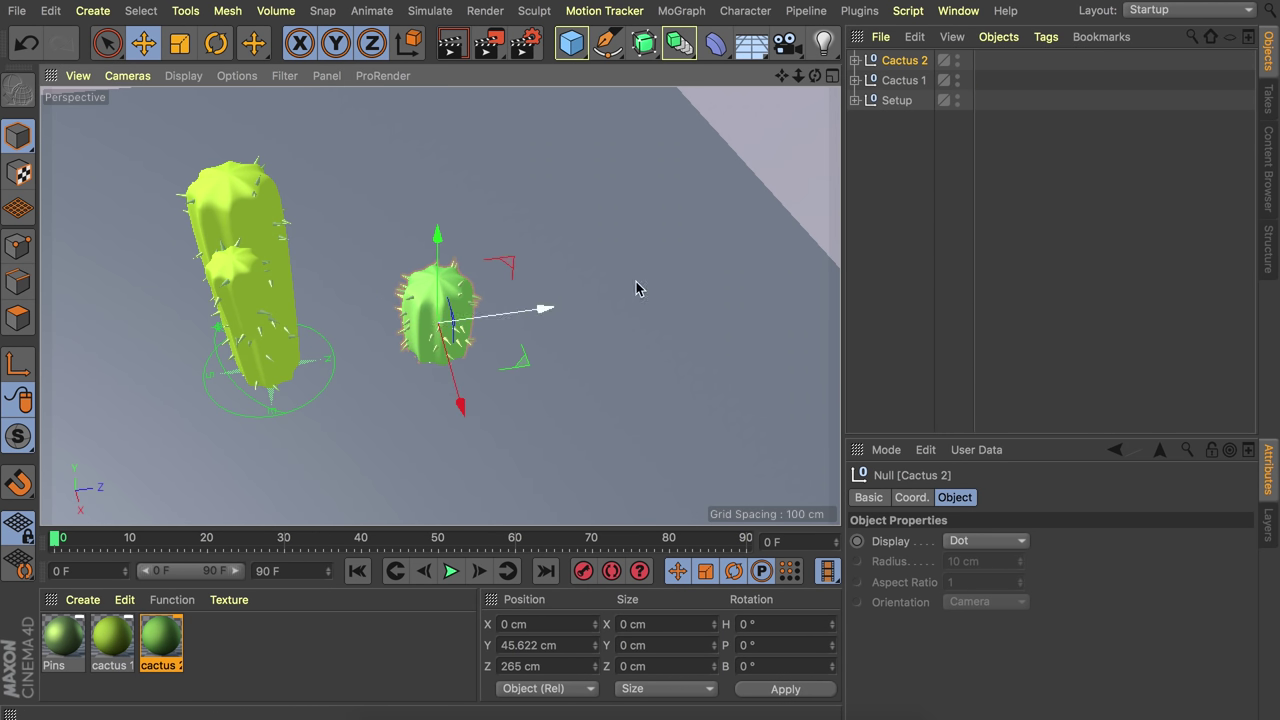
- Duplicate Cactus 2 to about Z 515 cm and stack two more copies above it at about Y 196 cm and 351 cm
left_click_drag(543, 309, 562, 249, "ctrl")
left_click_drag(468, 260, 478, 31, "ctrl")
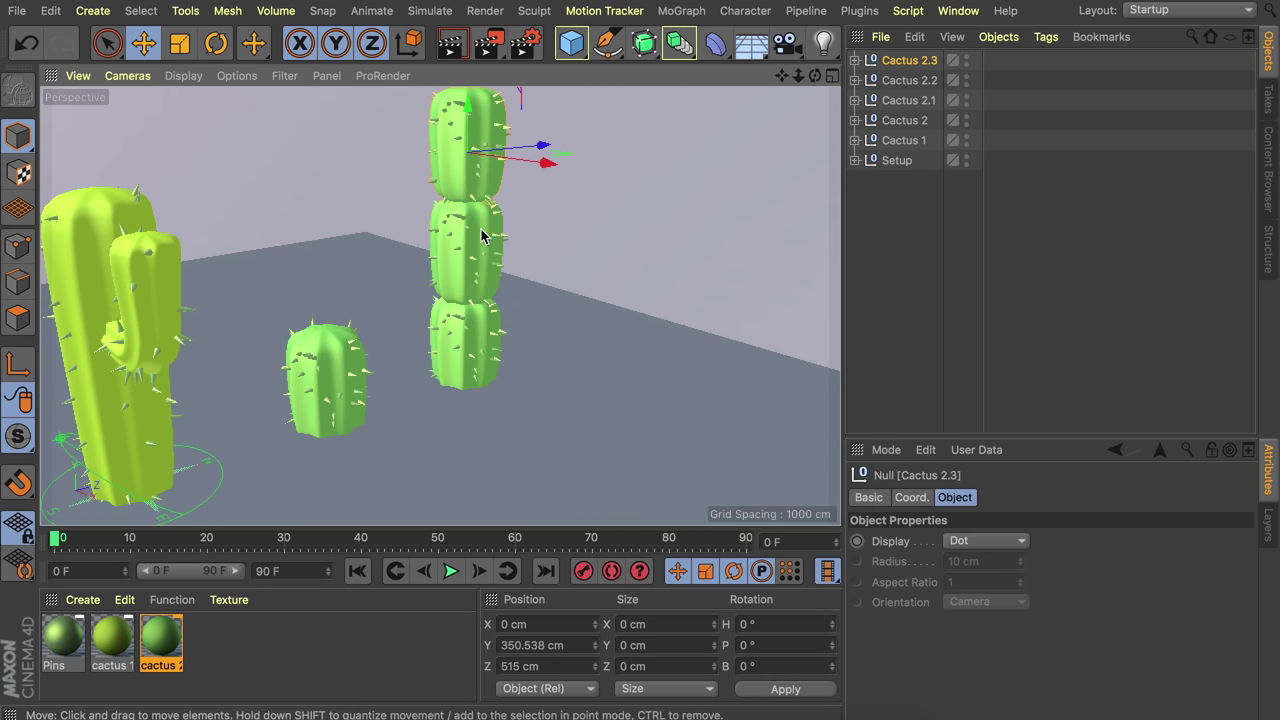
- Rotate the top stacked copy to about H 42°, P 4°, B 4° and the middle one to about H -1°, P -7°, B -9°
middle_click_drag(484, 184, 486, 246, "alt")
key("r")
left_click_drag(494, 190, 489, 189)
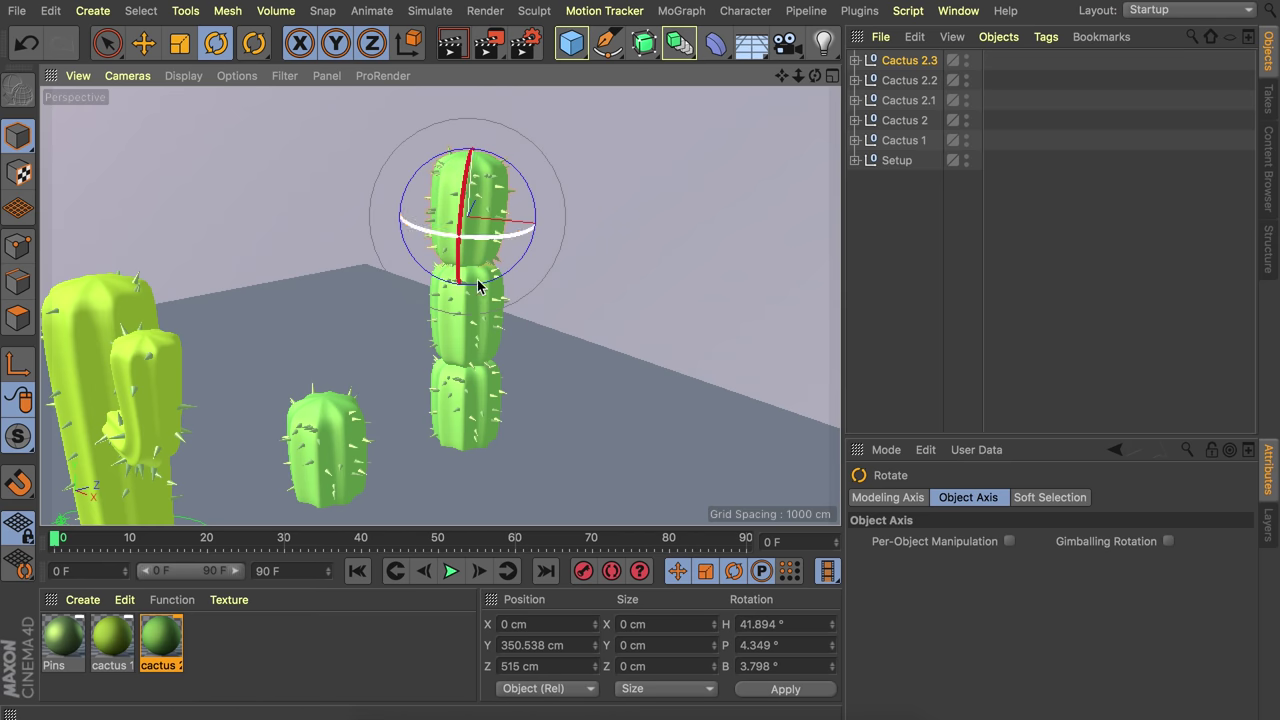
left_click(462, 305)
left_click(895, 81)
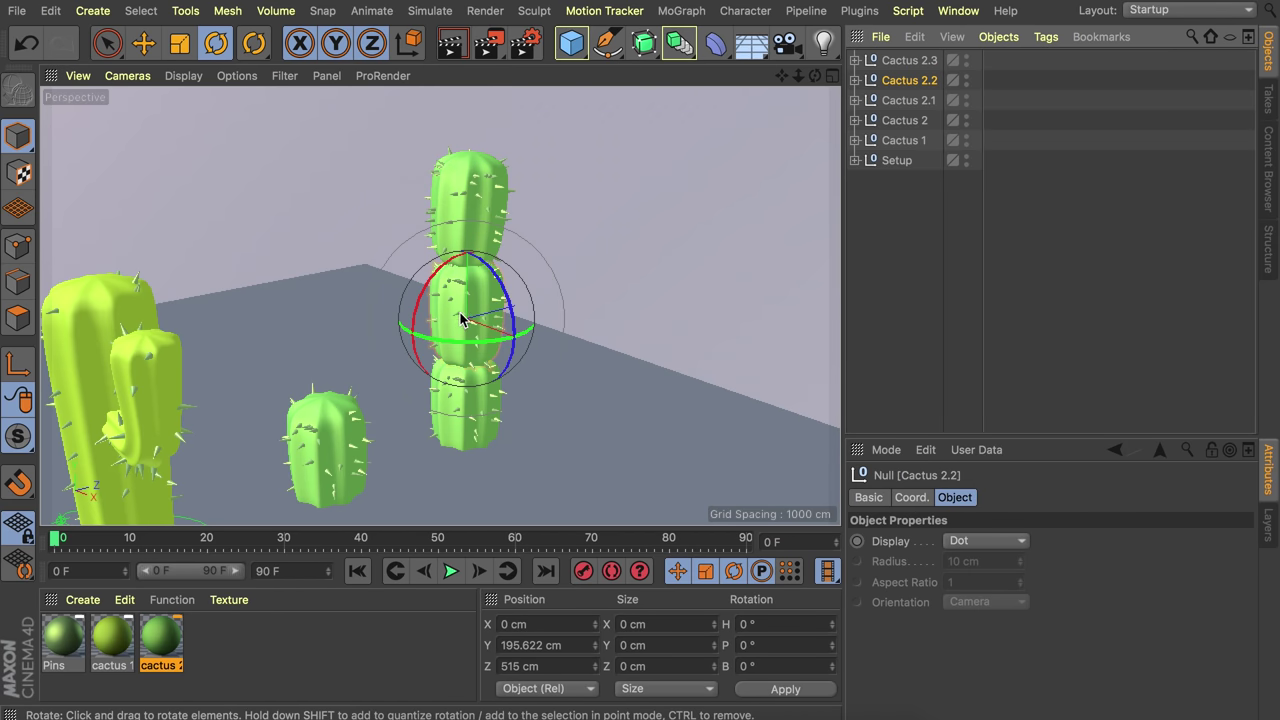
- Lower the Taper deformer of the middle stacked cactus, Cactus 2.2, to about Y -52 cm
left_click(855, 80)
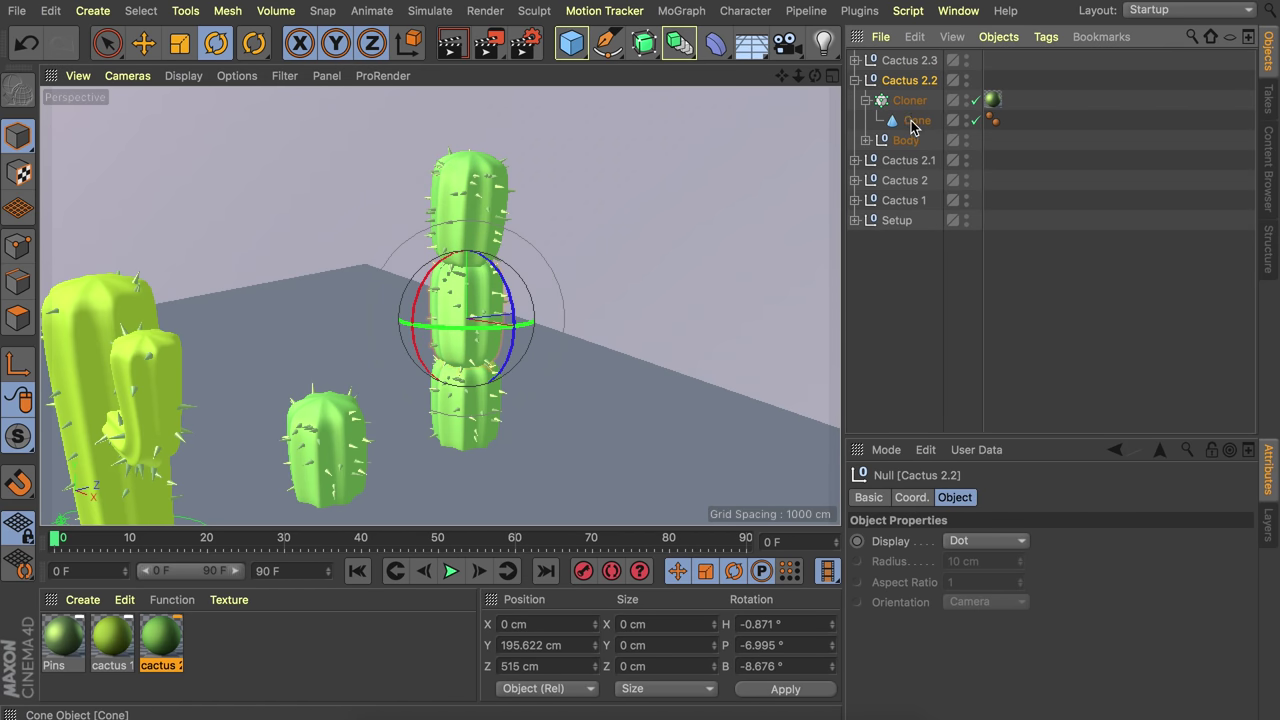
left_click(865, 140)
left_click(915, 160)
key("e")
left_click_drag(466, 212, 469, 248)
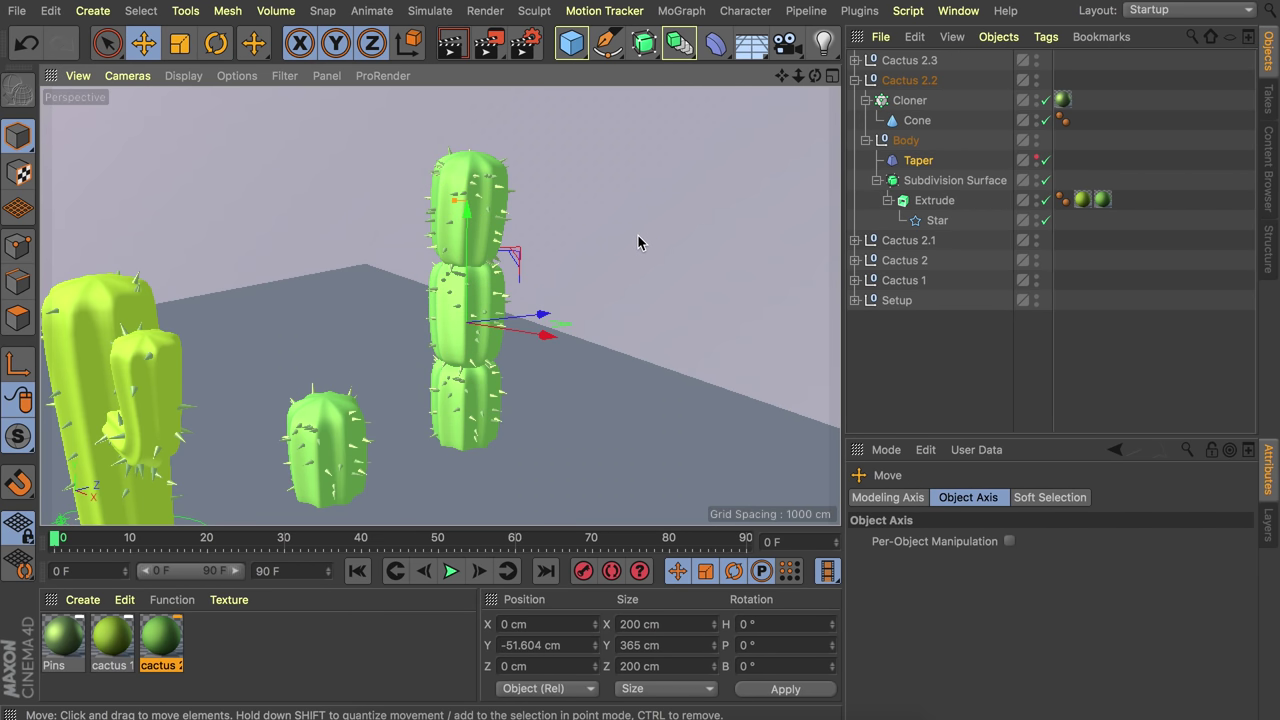
left_click(1108, 119)
left_click(856, 80)
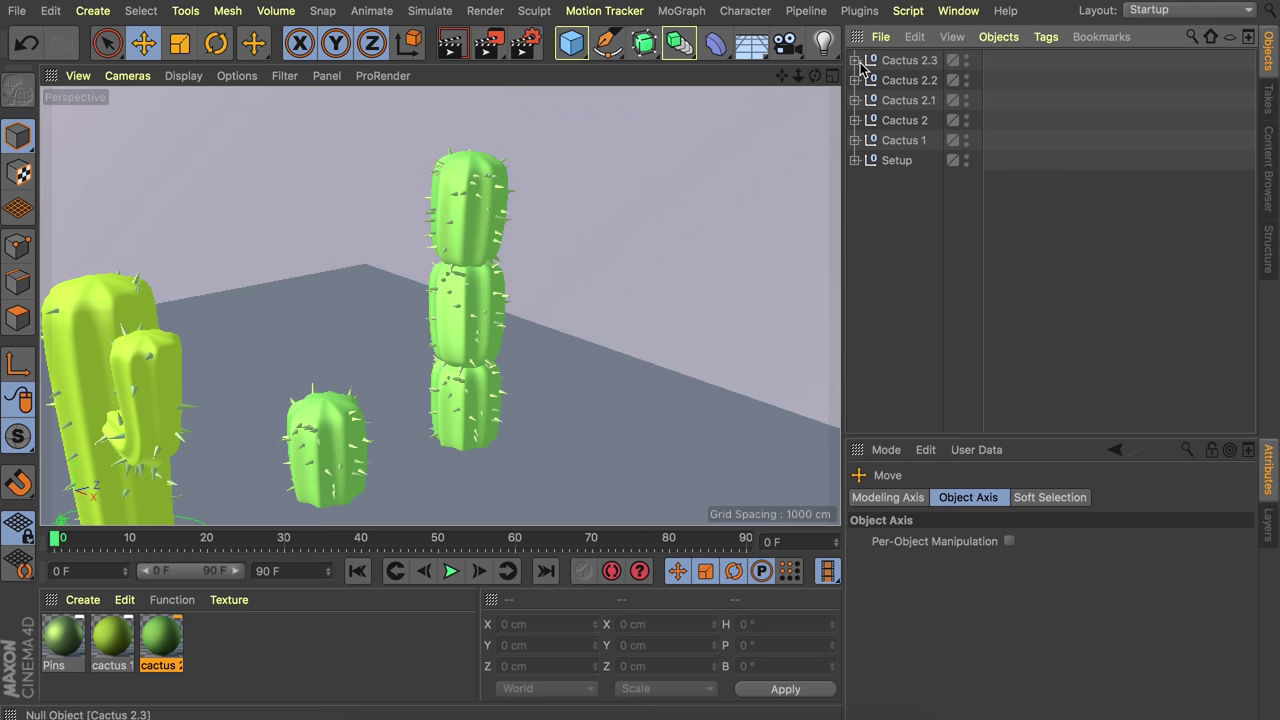
- Group the three stacked copies, Cactus 2.1 to 2.3, in a null named Cactus 3
left_click(890, 62)
left_click(891, 104, "shift")
key("alt+g")
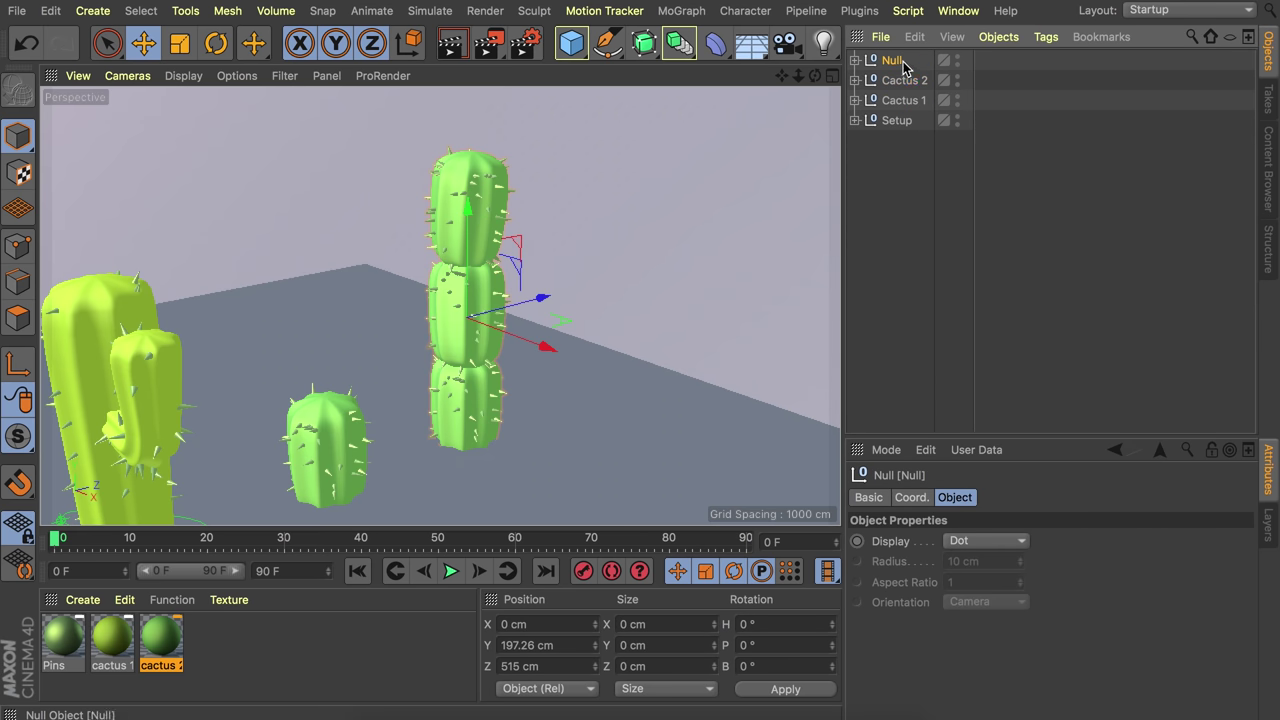
double_click(895, 61)
type("Cactus 3")
key("Return")
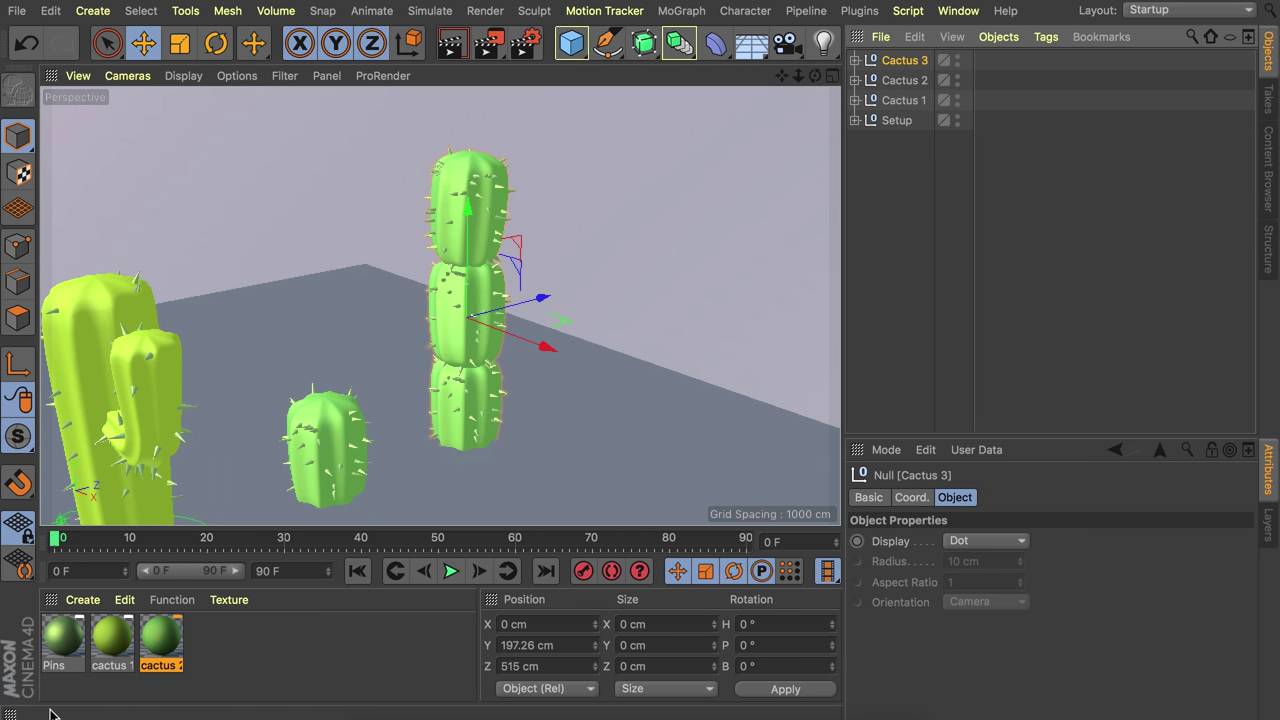
- Duplicate the cactus 2 material and change the copy's color to a yellow-green
left_click_drag(167, 632, 210, 638, "ctrl")
double_click(210, 638)
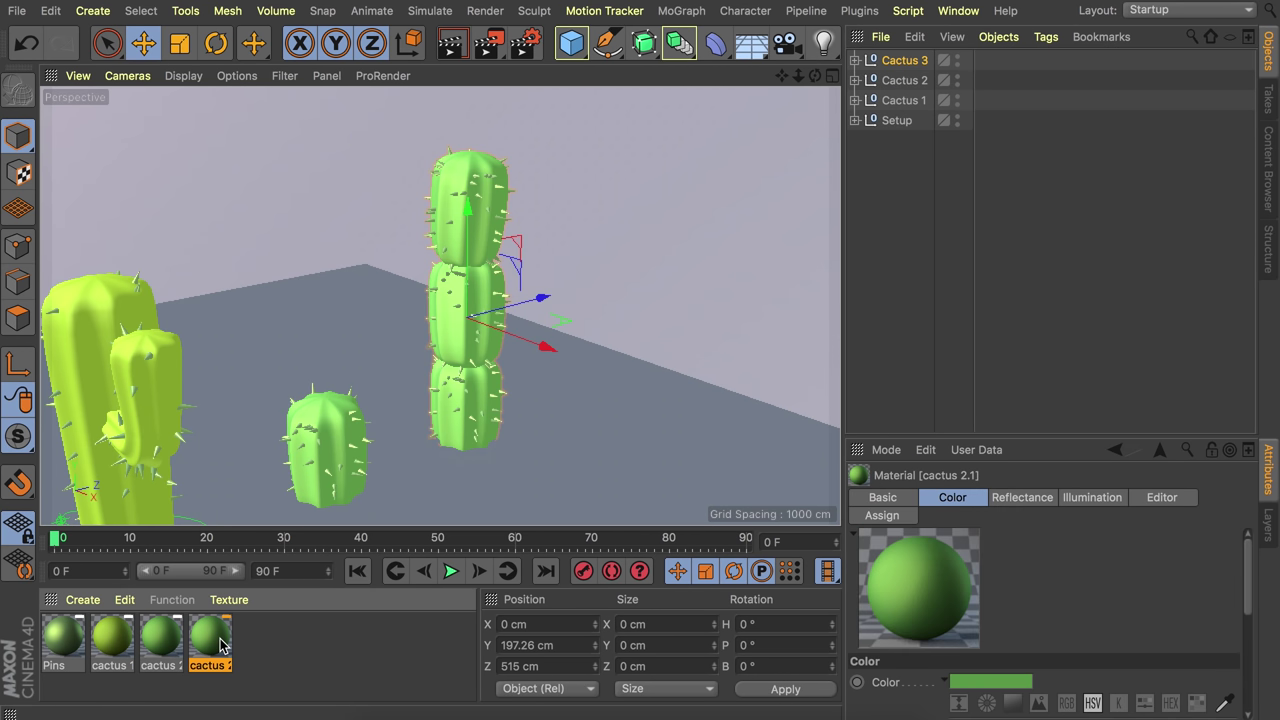
left_click_drag(747, 190, 716, 190)
left_click(873, 212)
left_click(852, 232)
left_click(314, 72)
- Apply the yellow-green material copy to all three segments of the stacked Cactus 3
left_click_drag(210, 637, 470, 398)
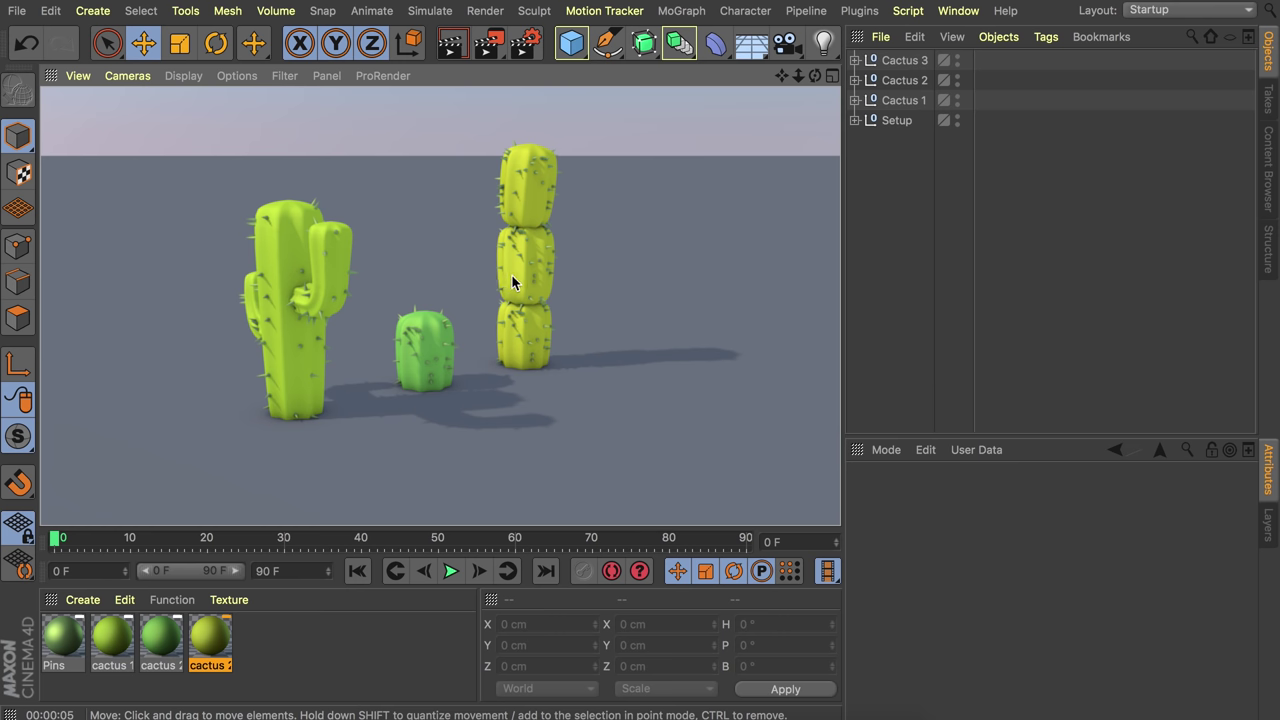
left_click(855, 61)
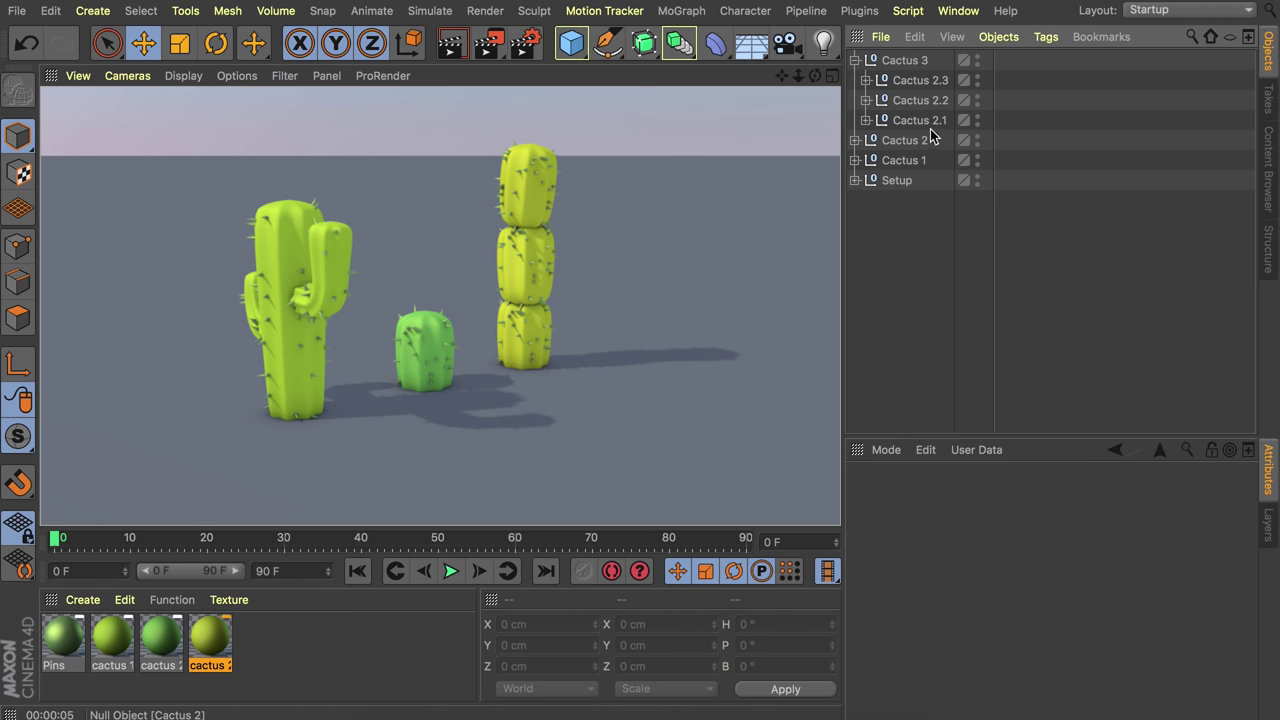
left_click(920, 121)
left_click(855, 61)
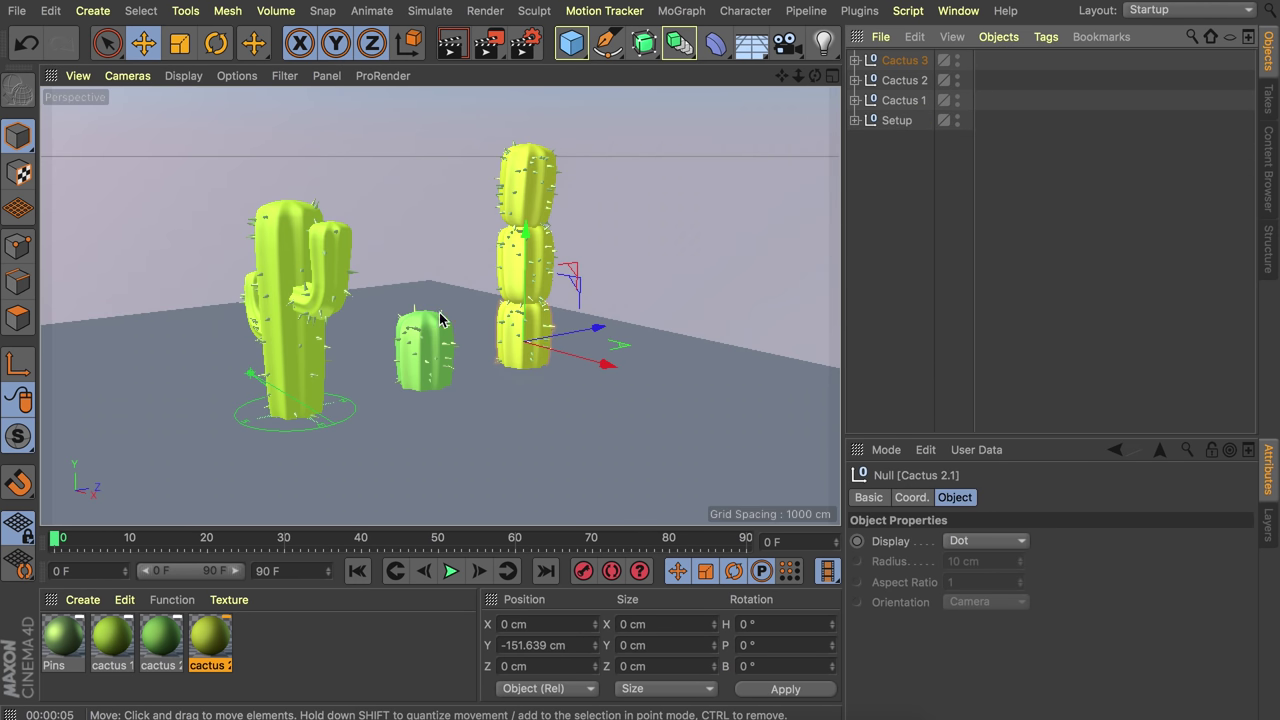
- Duplicate the Cactus 2 null and rename the copy Cactus 4
left_click(855, 81)
left_click(898, 82)
key("super+c")
key("super+v")
double_click(922, 62)
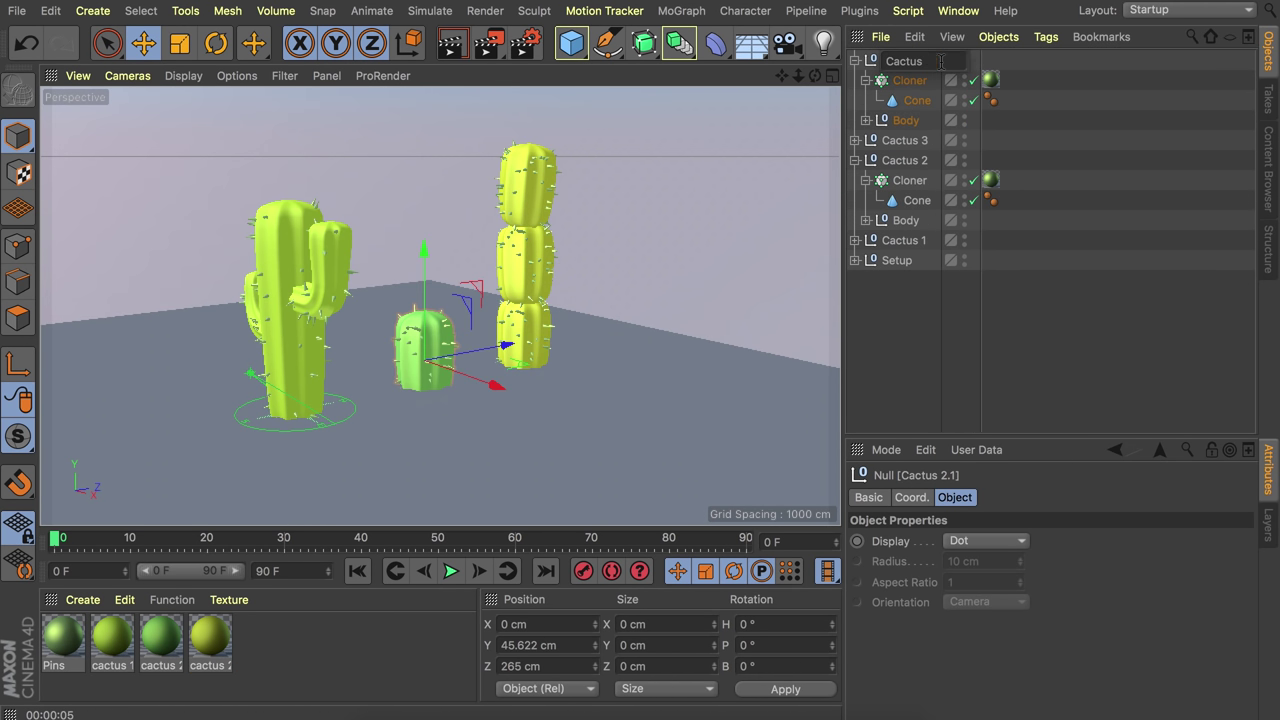
key("Return")
- Lengthen Cactus 4's Extrude by setting its Y movement to 372 cm
left_click(906, 120)
left_click(866, 120)
left_click(930, 182)
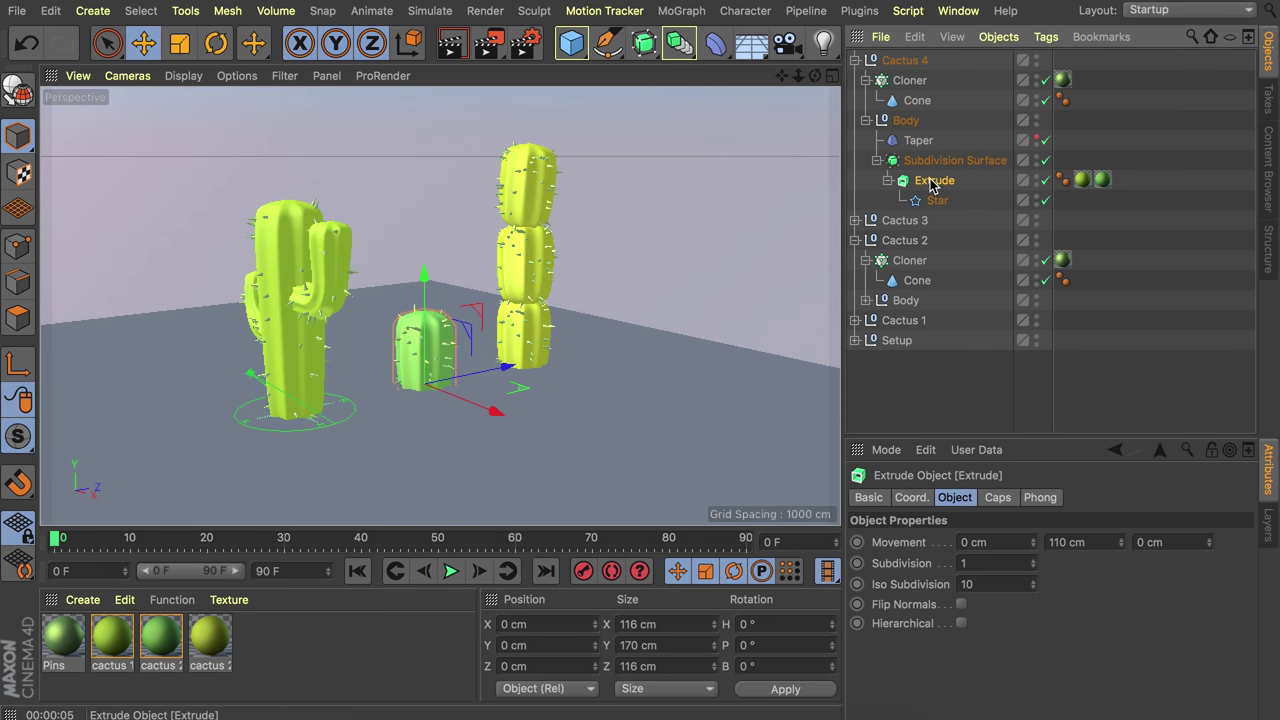
left_click_drag(1122, 542, 1196, 542)
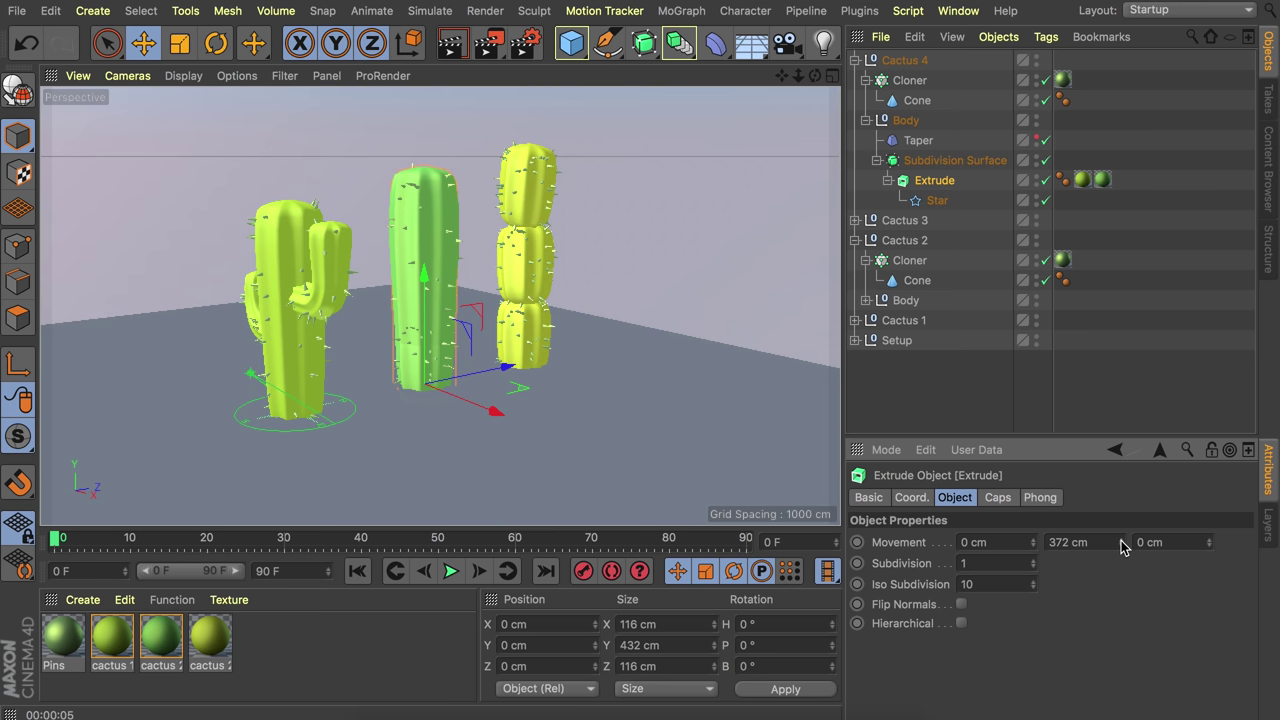
- Delete the Taper deformer from Cactus 4's Body null
left_click(918, 140)
left_click_drag(440, 238, 426, 136)
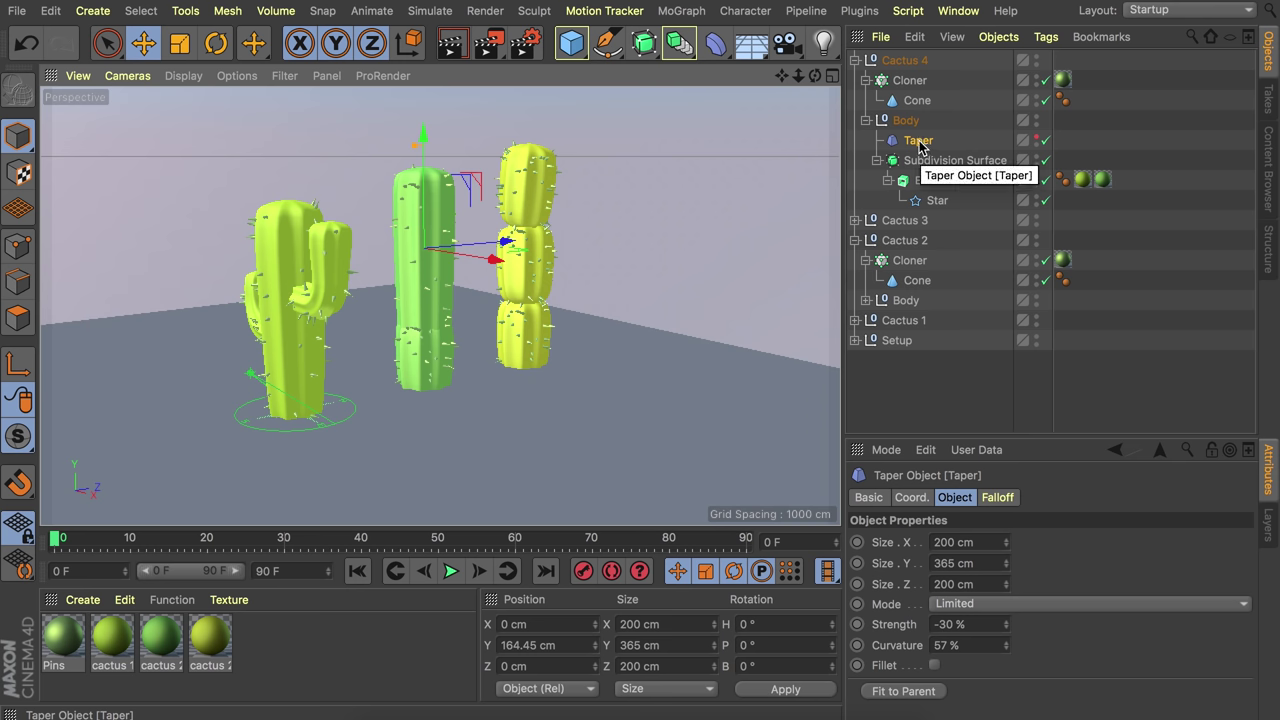
key("Delete")
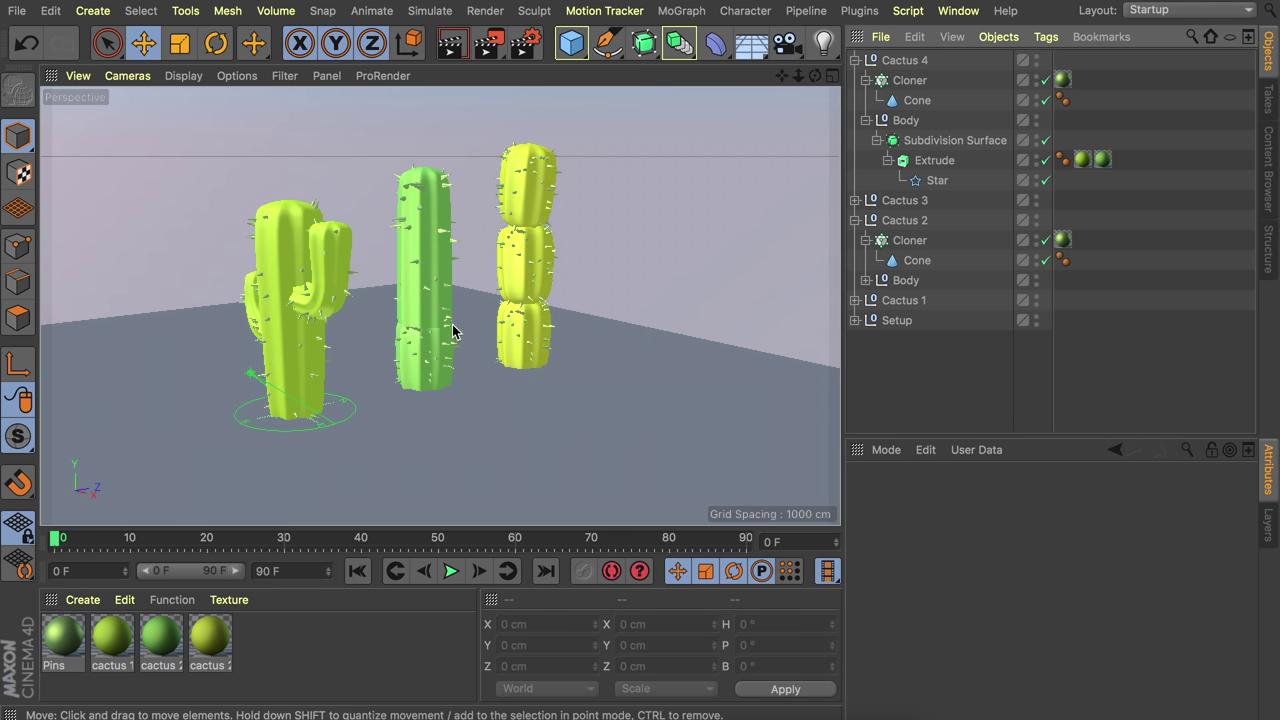
- Move Cactus 4 past the stacked cactus to about Z 885 cm
left_click(902, 61)
left_click_drag(491, 378, 733, 290)
middle_click_drag(605, 329, 429, 340, "alt")
scroll(429, 340, "up", 4)
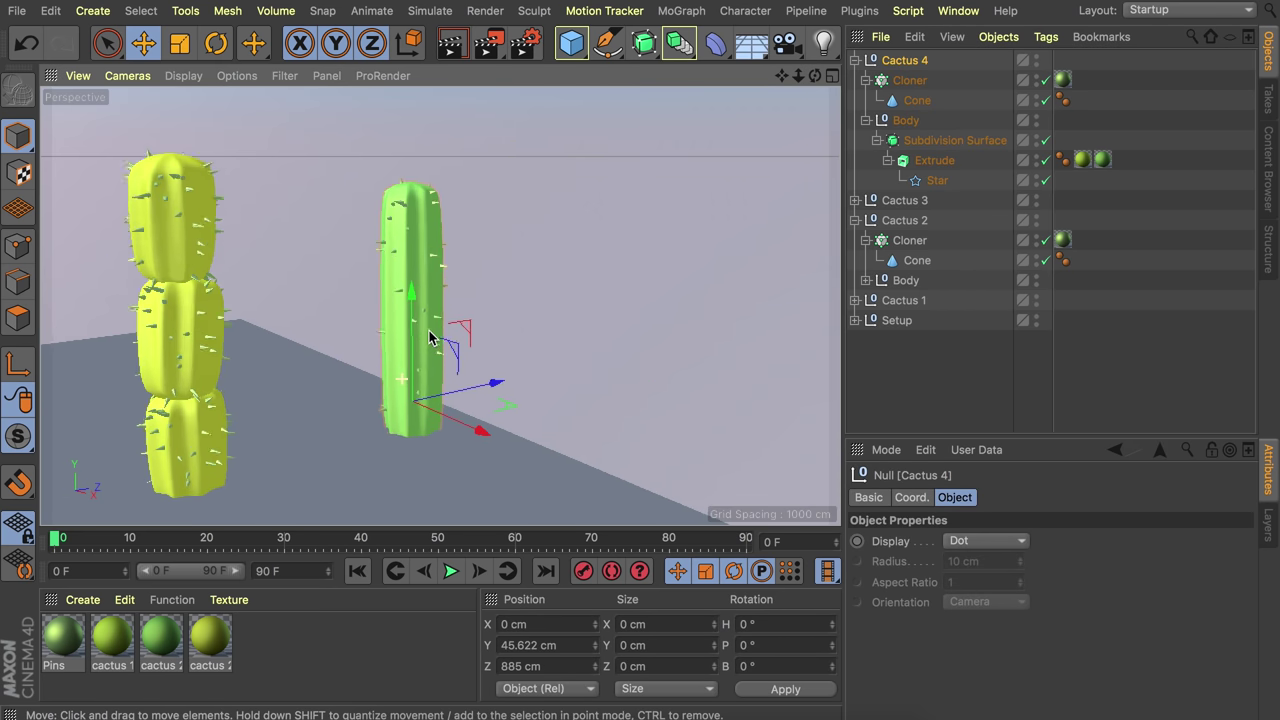
- Scale Cactus 4's Star profile down to about 64 cm across to make a slender stalk
left_click(936, 179)
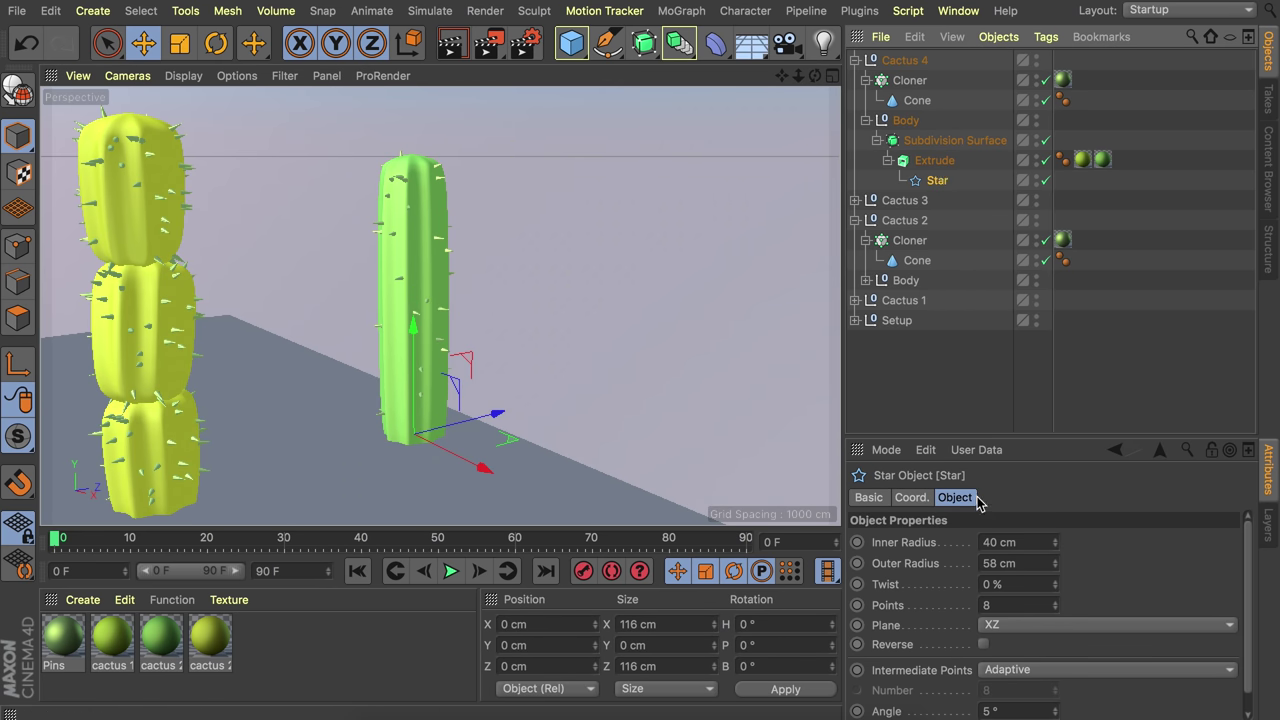
key("t")
left_click_drag(638, 283, 474, 338)
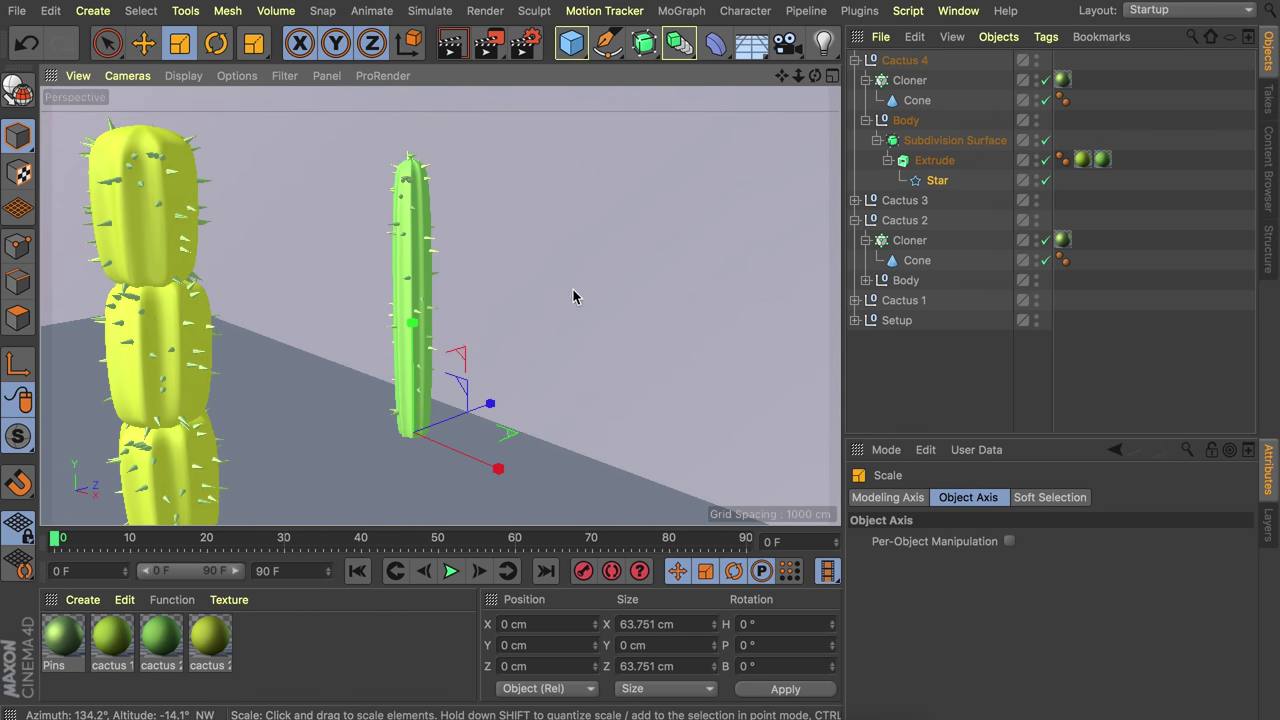
- Add a Bend deformer inside Cactus 4's Body null and apply Center to Parent to it
left_click_drag(715, 43, 178, 65)
left_click_drag(893, 61, 922, 133)
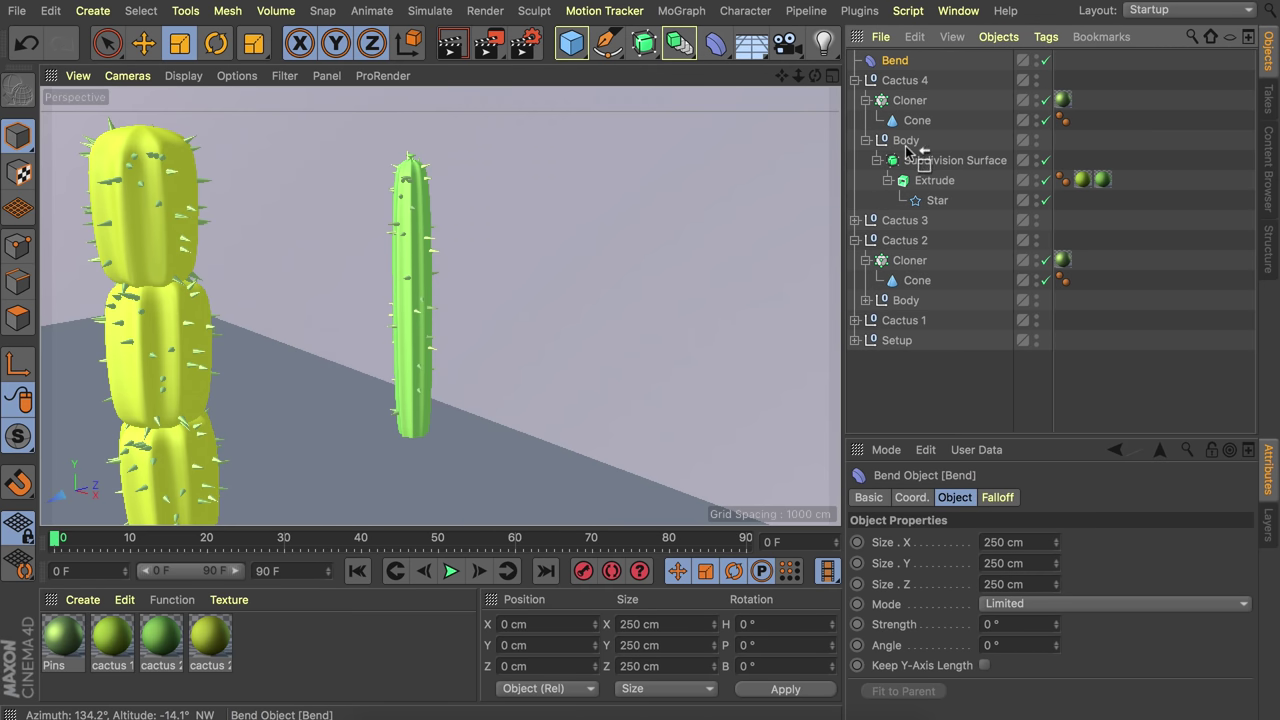
left_click_drag(908, 150, 912, 150)
scroll(410, 290, "down", 4)
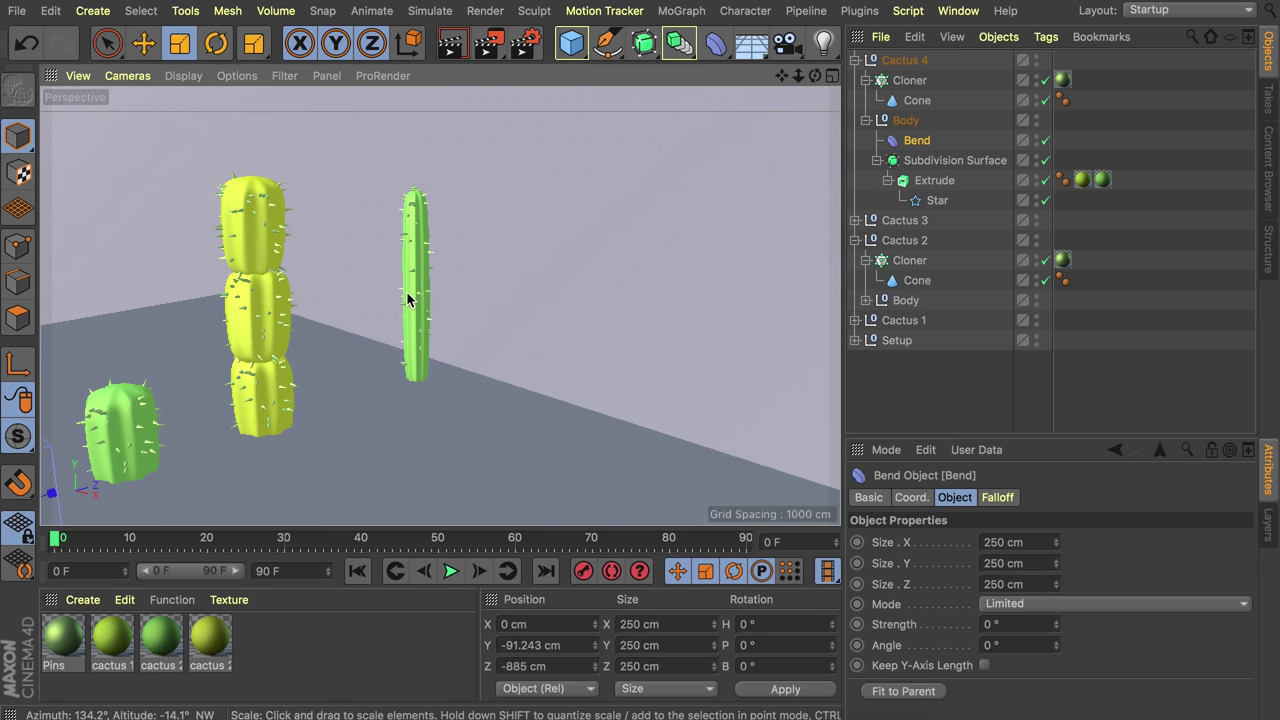
key("shift+c")
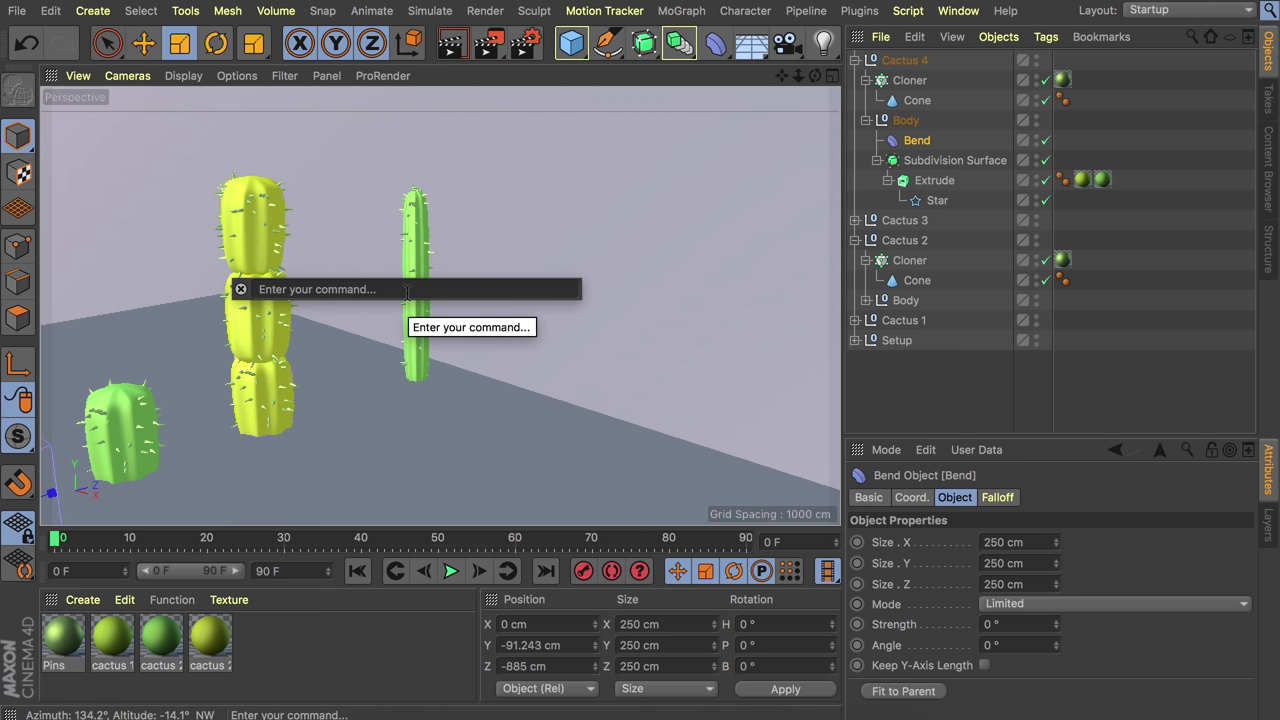
type("center to par")
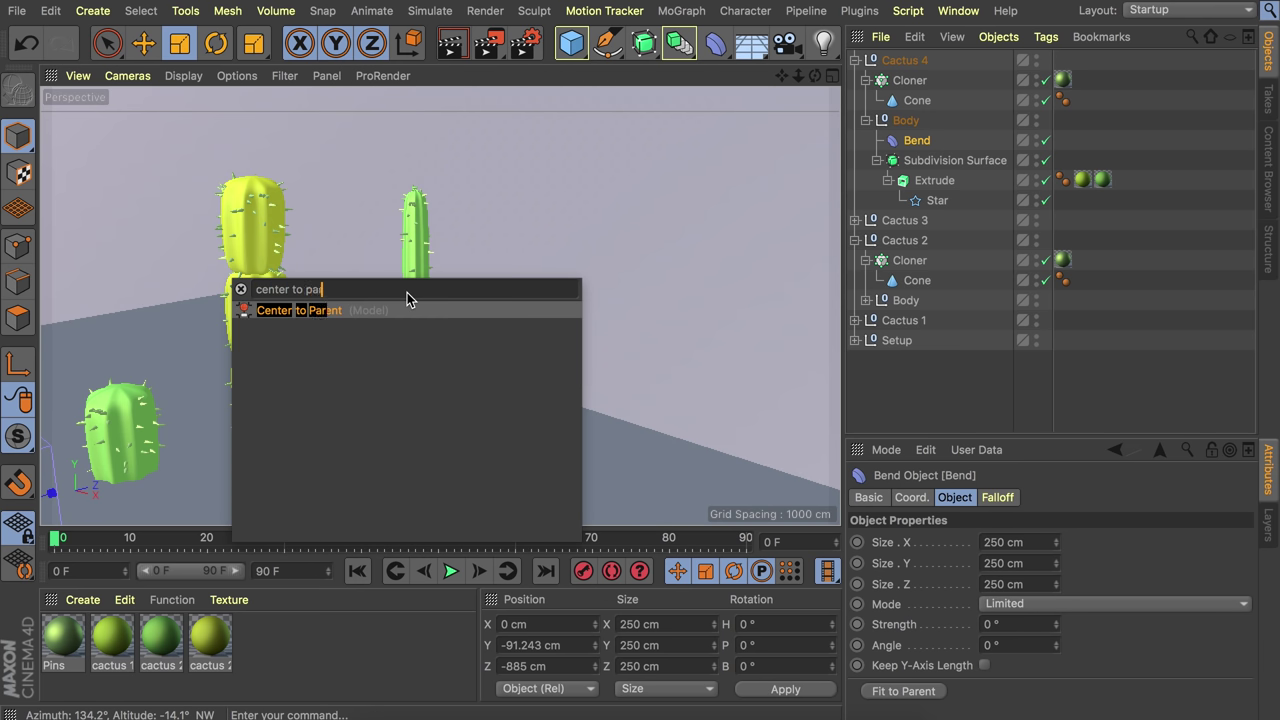
key("Return")
left_click_drag(405, 197, 417, 237, "alt")
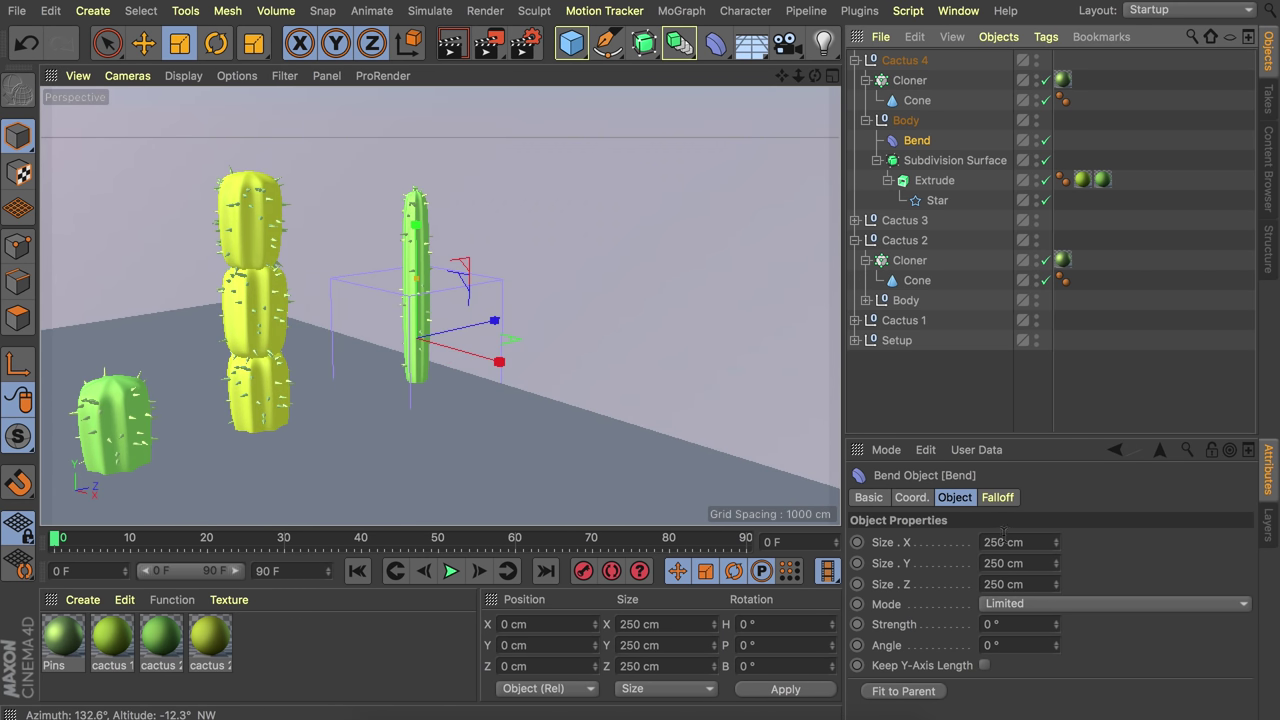
- Size Cactus 4's Bend deformer to 40 x 444 x 40 cm and raise it to about Y 96 cm
left_click(937, 200)
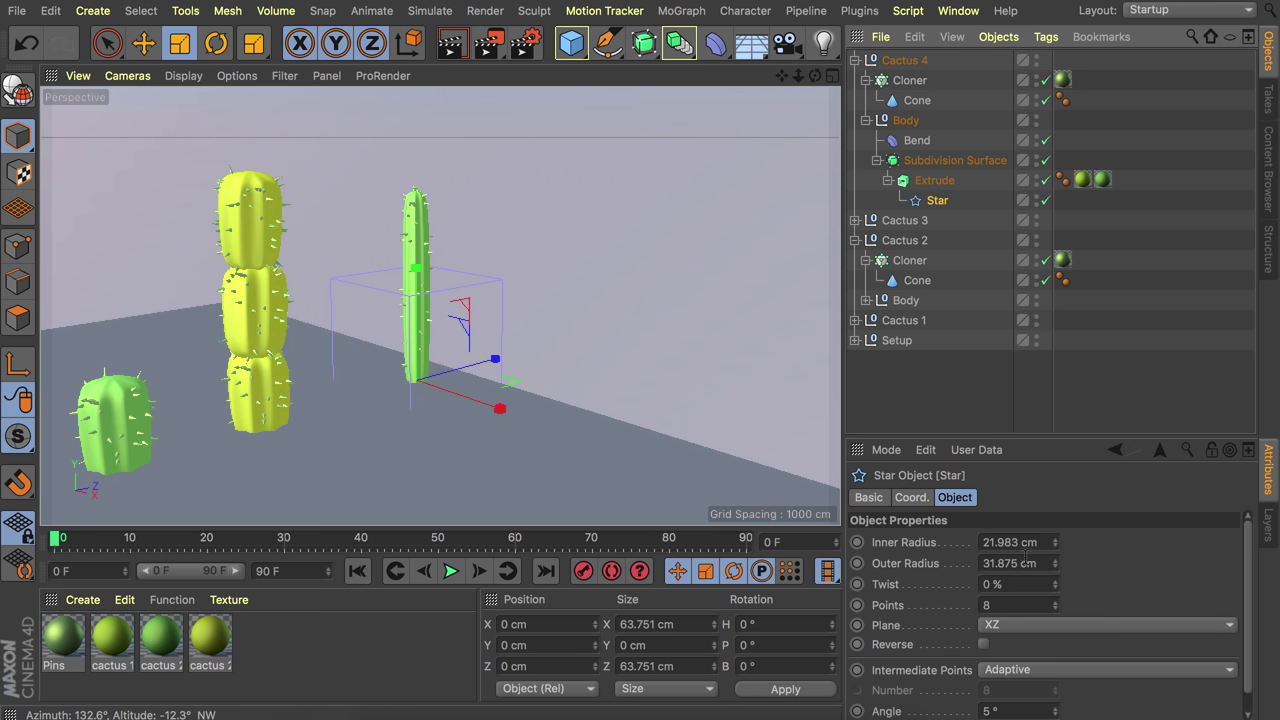
left_click(915, 142)
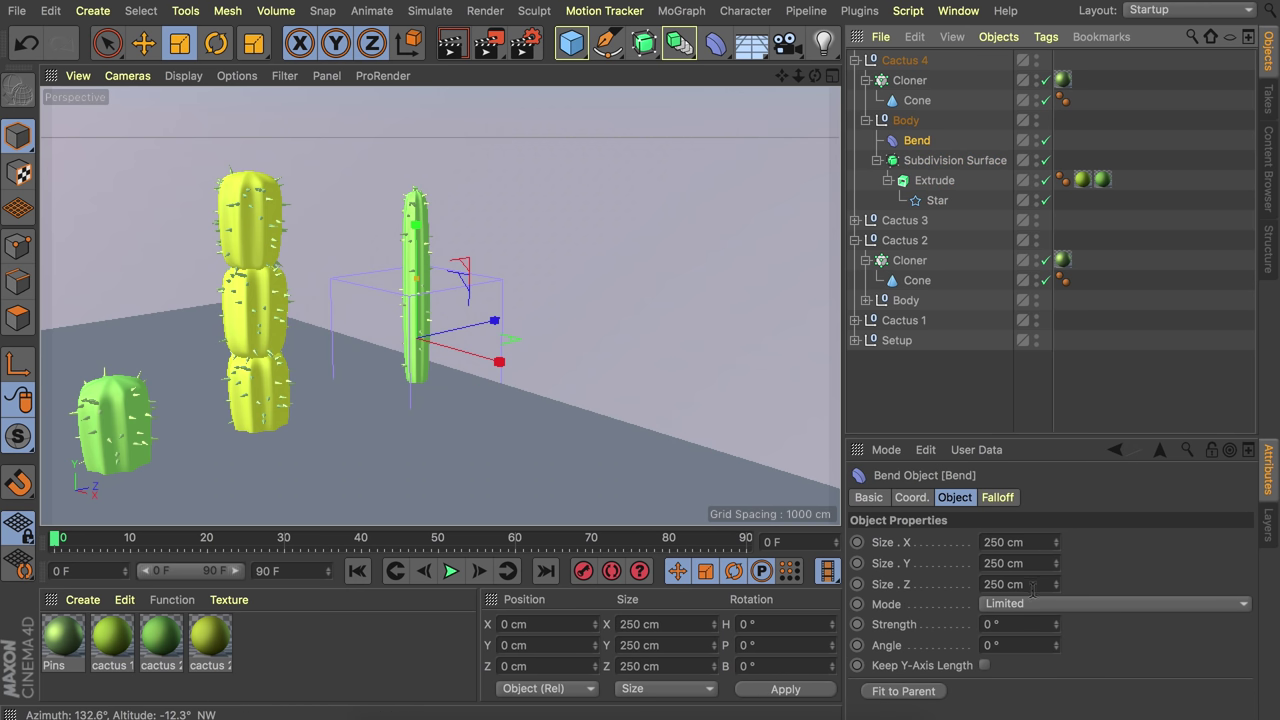
key("Tab")
type("40")
key("Return")
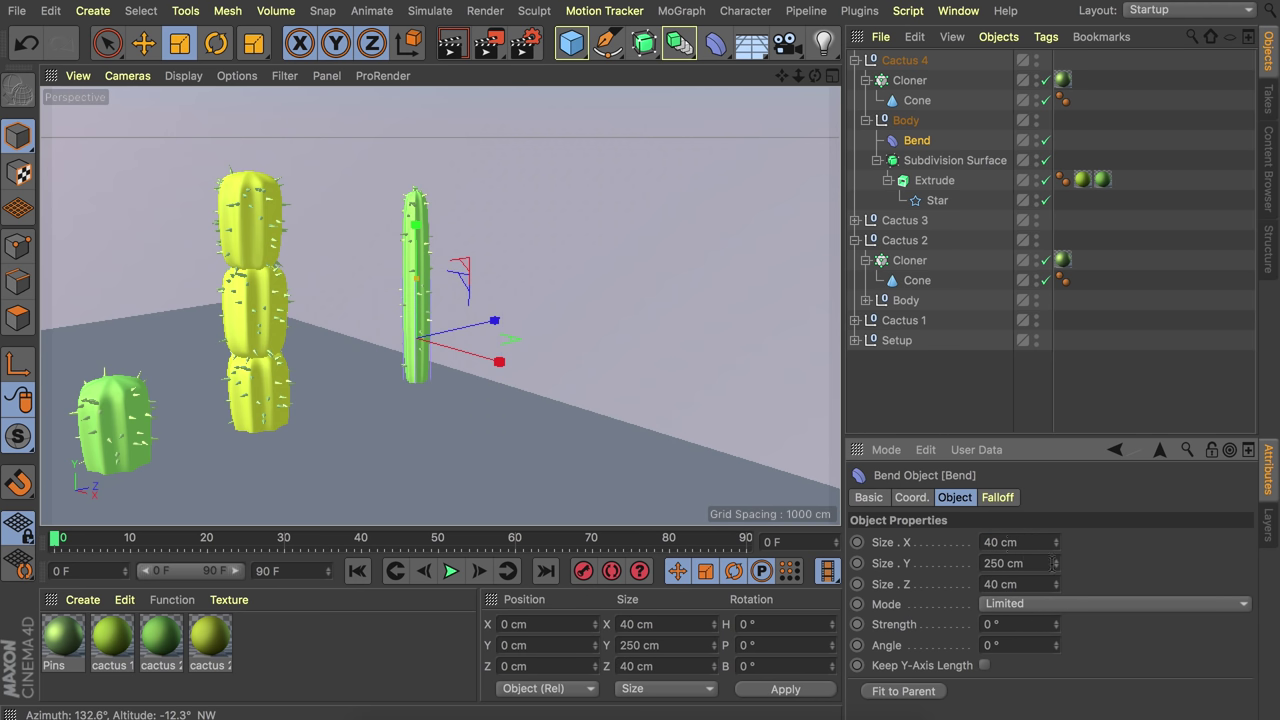
key("e")
left_click_drag(423, 317, 428, 275)
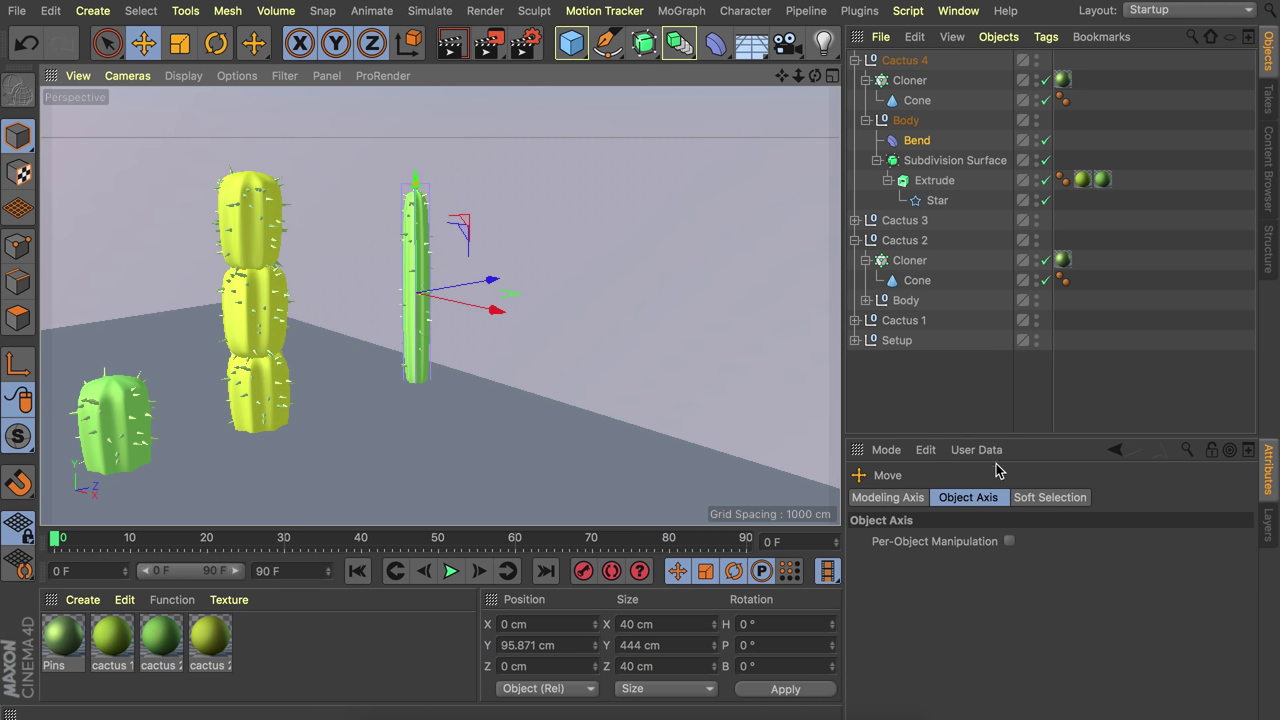
- Bend Cactus 4 with a strength of about 41° and an angle of about 304°
left_click(917, 140)
right_click_drag(405, 171, 490, 130, "alt")
left_click_drag(431, 200, 365, 258, "alt")
right_click_drag(365, 258, 386, 348, "alt")
right_click_drag(368, 298, 465, 212, "alt")
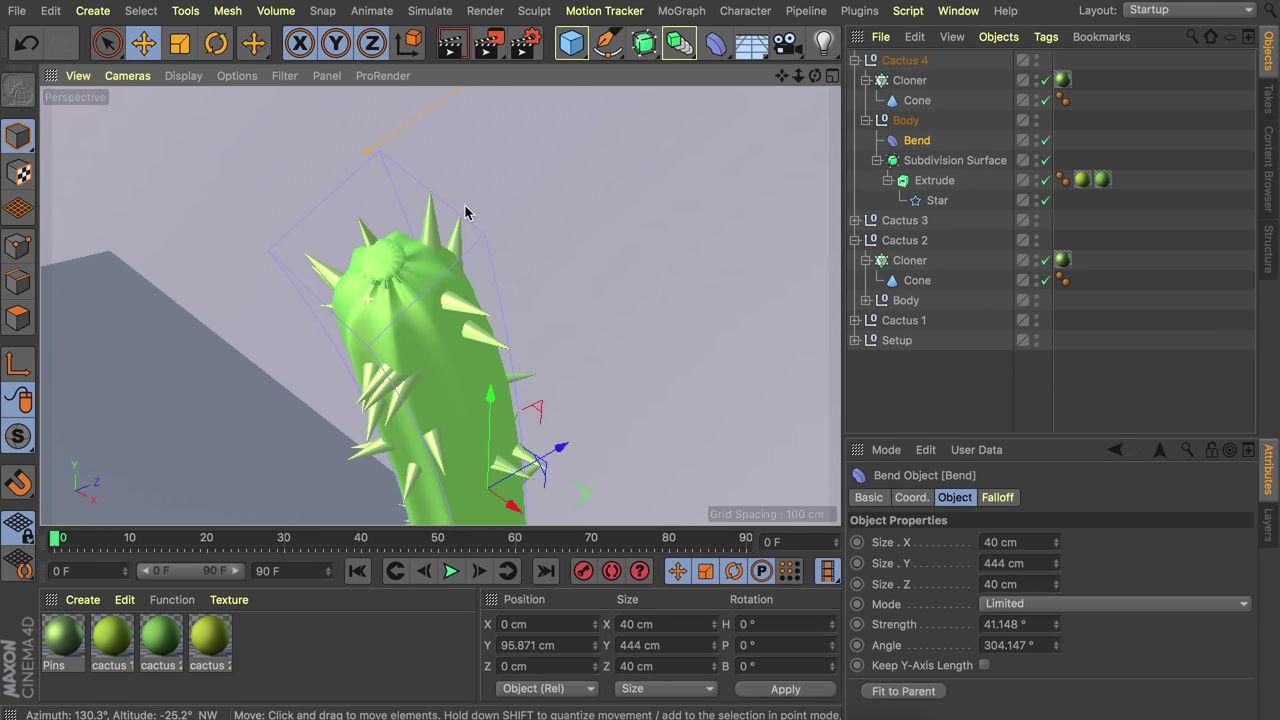
- Try a 10 cm radius on the start and end fillet caps of Cactus 4's Extrude
left_click(930, 180)
left_click(998, 497)
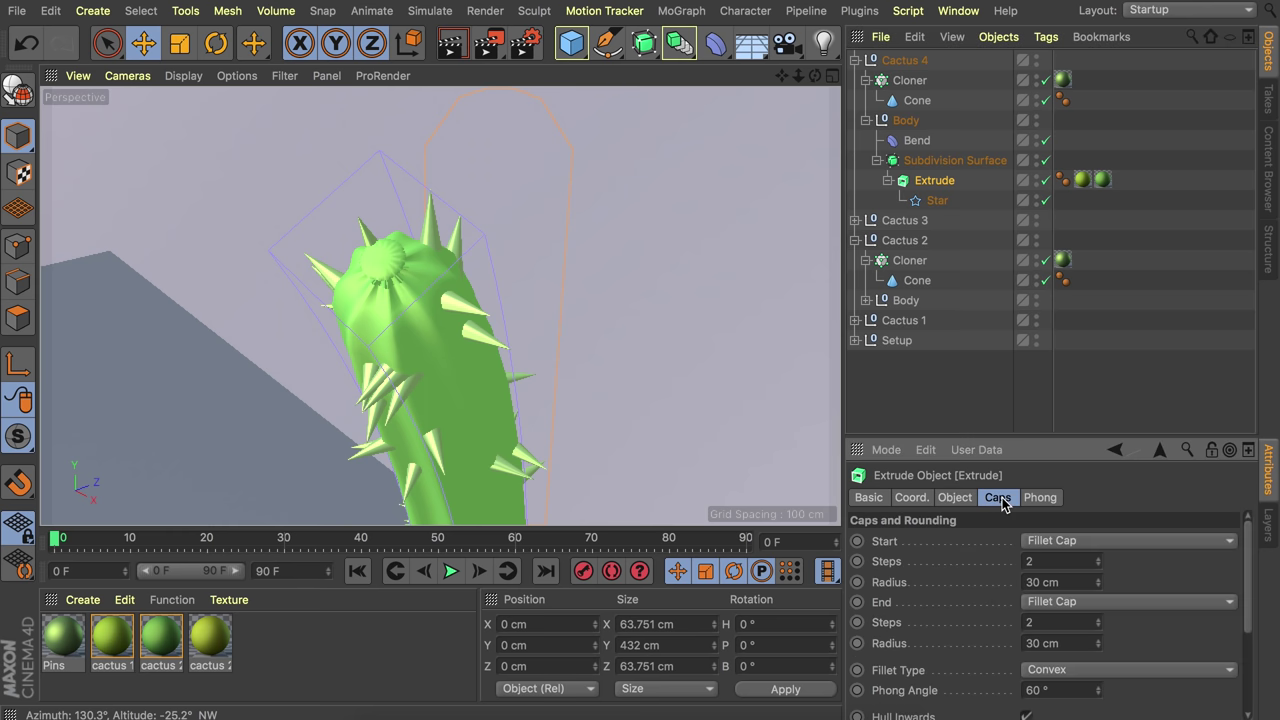
left_click(1071, 582)
type("10")
key("Tab")
key("Tab")
key("Tab")
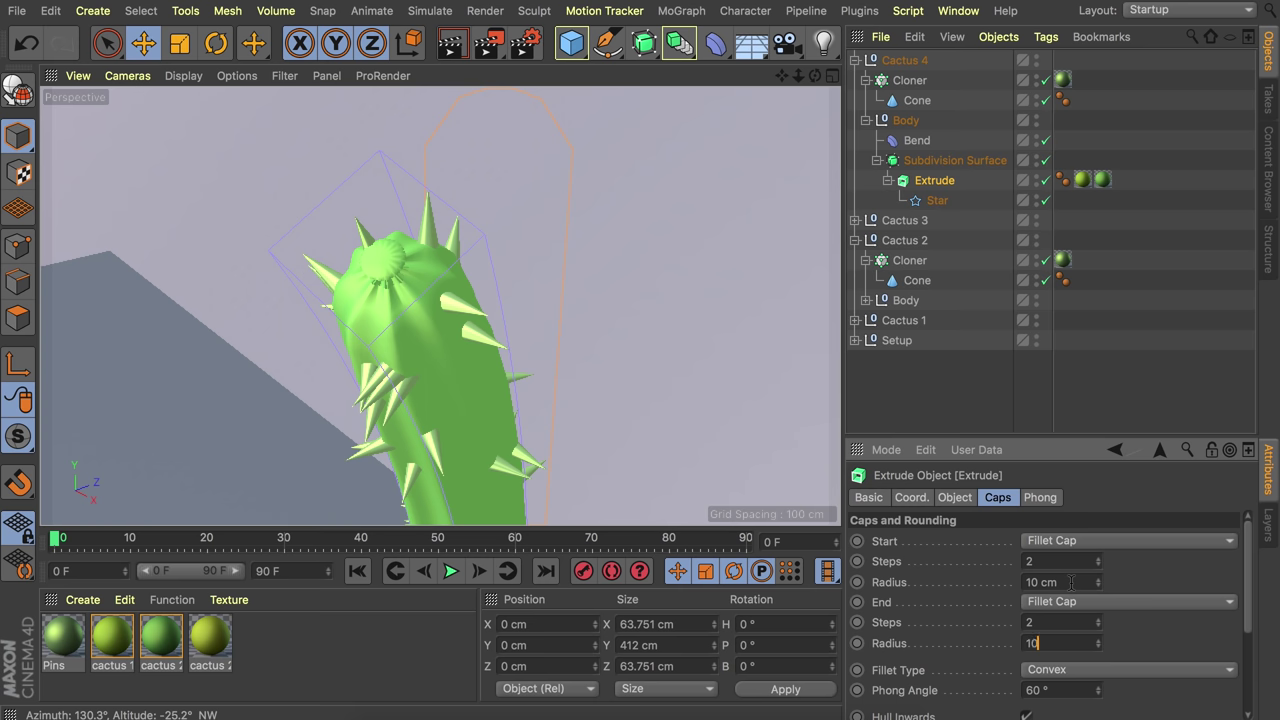
type("10")
key("Return")
- Set the start and end fillet cap radii of Cactus 4's Extrude to 20 cm
left_click(1059, 582)
type("2")
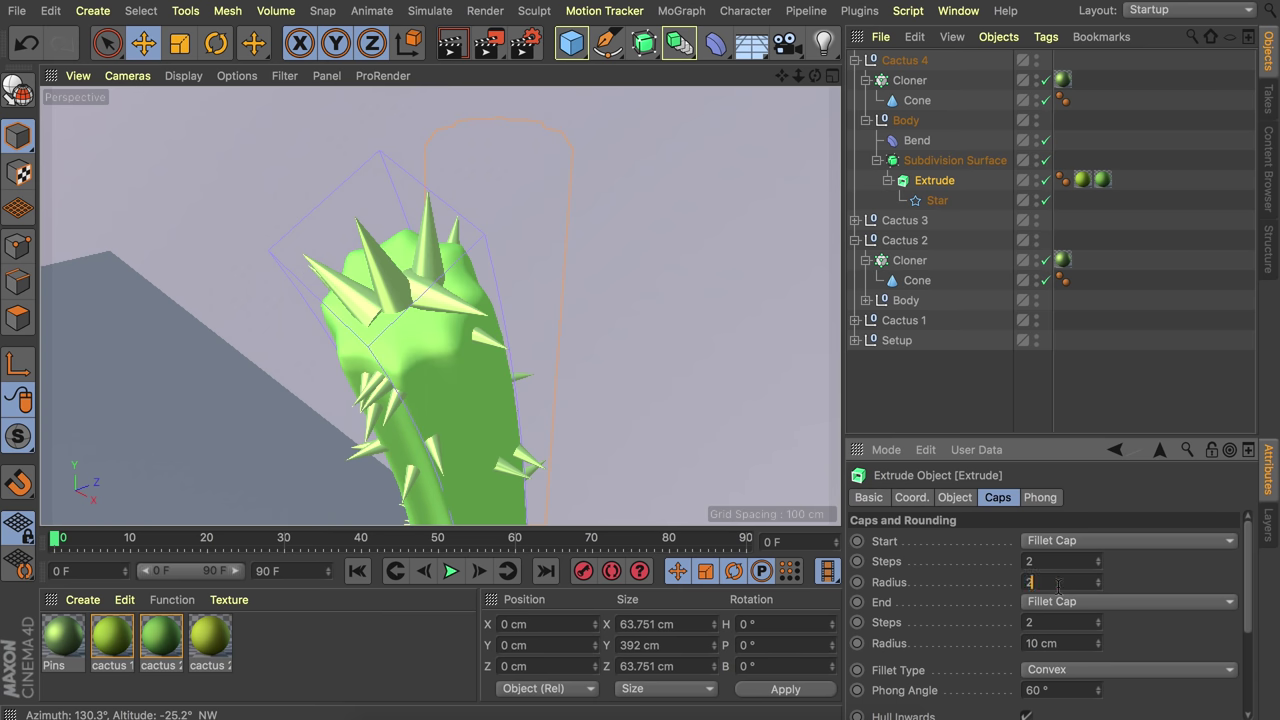
type("0")
key("Tab")
key("Tab")
key("Tab")
key("Return")
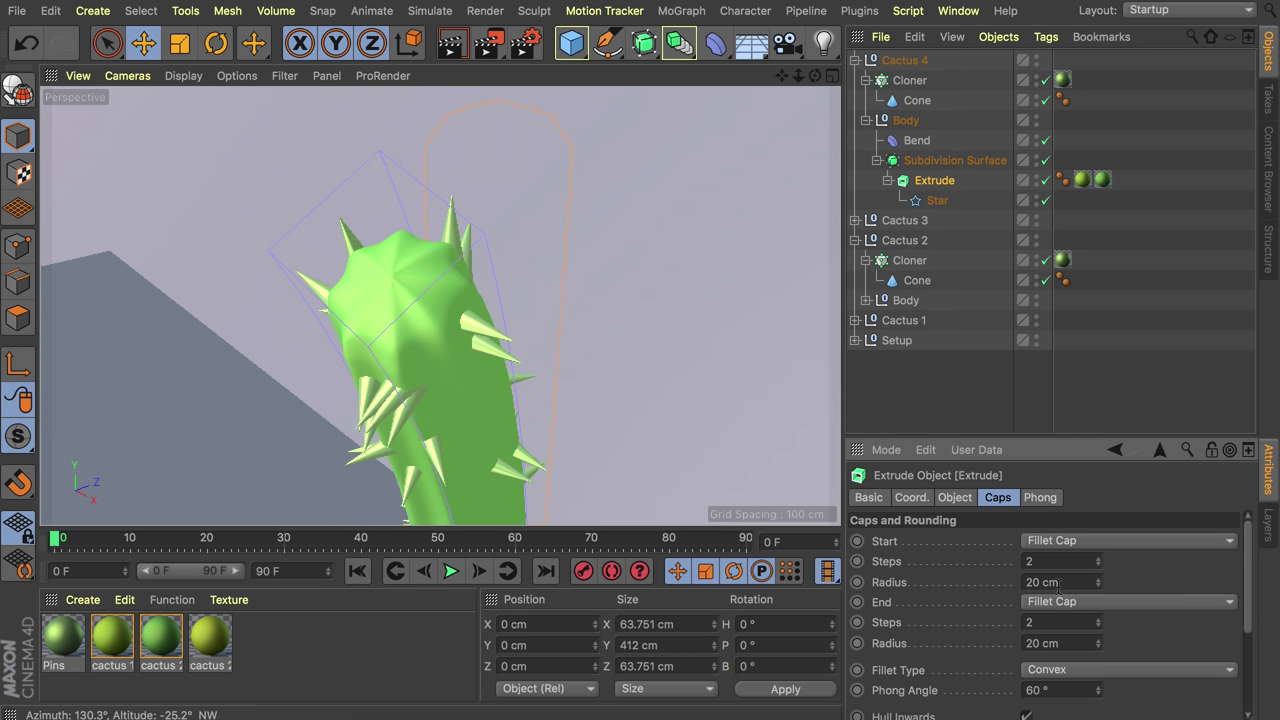
- Duplicate Cactus 4 as Cactus 4.1 and move the copy a little along Z beside the original
left_click(1100, 241)
right_click_drag(460, 291, 404, 378, "alt")
key("ctrl+shift+z")
key("ctrl+shift+z")
key("ctrl+shift+z")
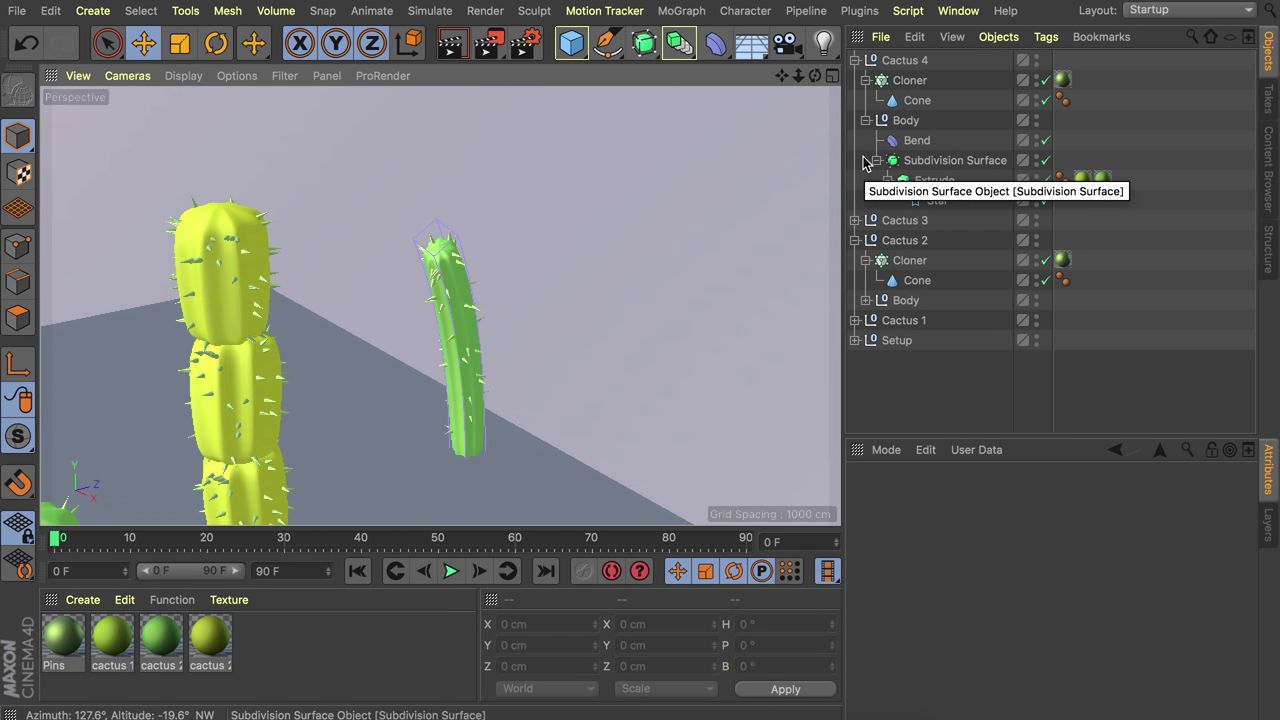
key("super+shift+z")
left_click(905, 60)
key("super+c")
key("super+v")
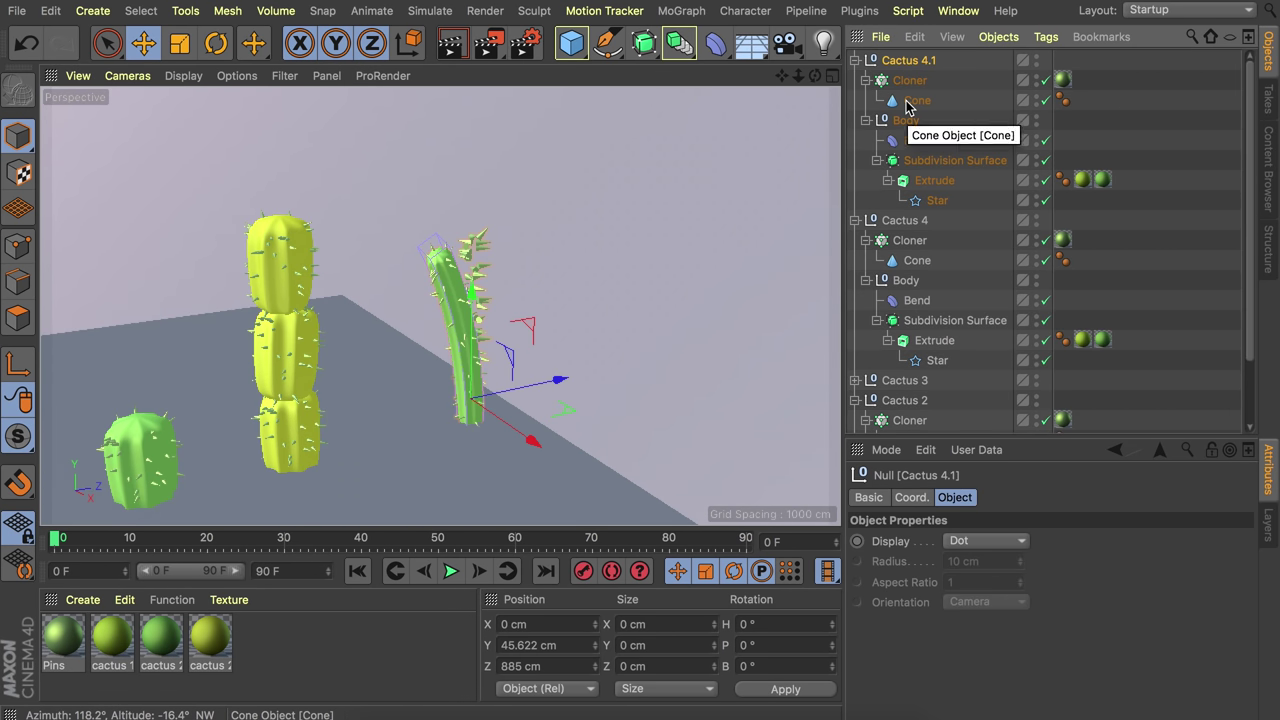
left_click(936, 201)
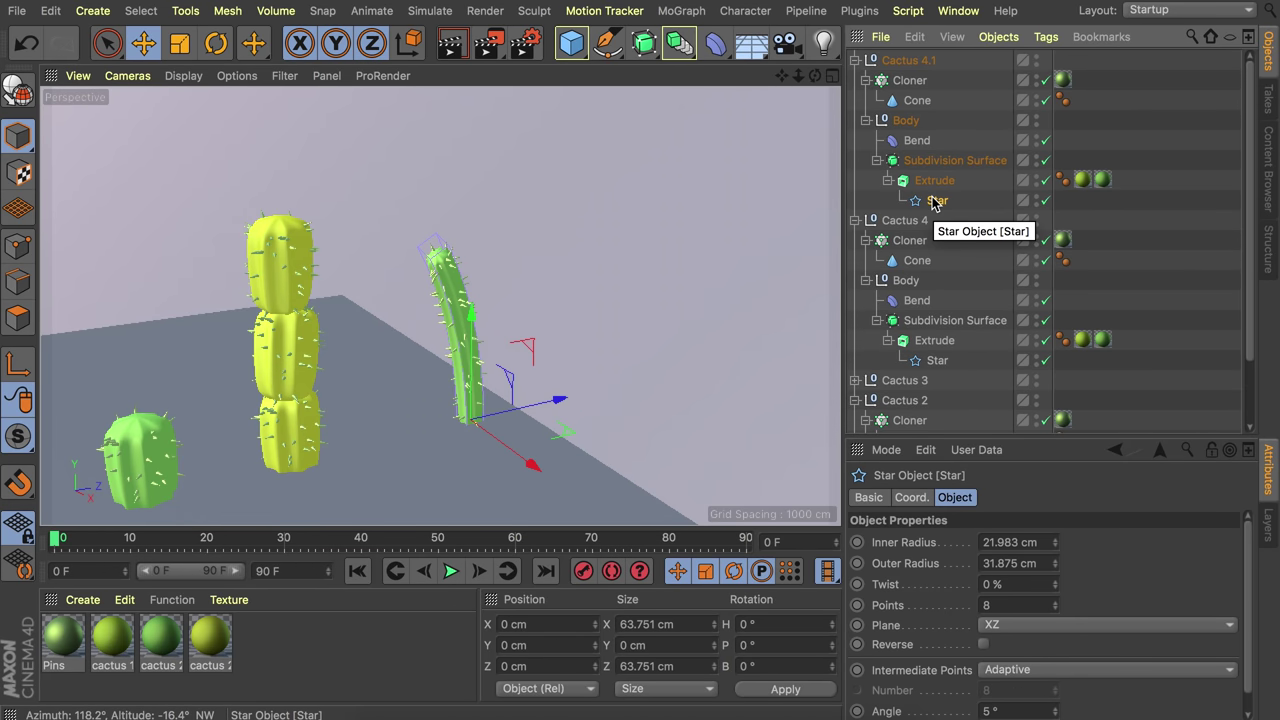
left_click(906, 60)
left_click_drag(563, 432, 601, 432)
- Shorten Cactus 4.1 to an Extrude Y movement of about 272 cm and adjust its Bend deformer
left_click(912, 181)
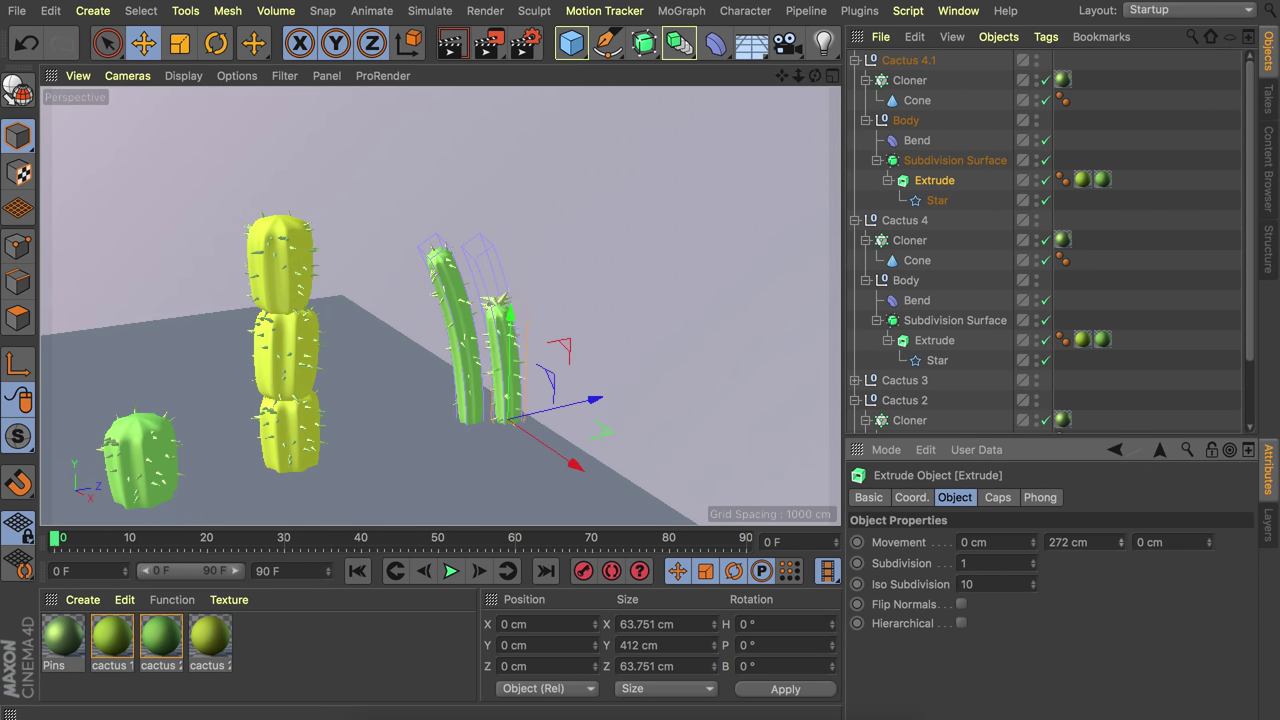
key("r")
left_click(893, 141)
left_click_drag(575, 370, 595, 385, "alt")
- Duplicate the shorter stalk Cactus 4.1, place the copy in the clump and rotate the stalk to another direction
left_click(905, 60)
left_click(854, 60)
left_click(854, 80)
key("super+c")
key("super+v")
key("e")
left_click_drag(605, 330, 370, 398, "alt")
left_click(854, 60)
left_click(905, 80)
key("r")
left_click_drag(480, 480, 617, 403)
- Add another stalk copy to the clump and position it beside the existing ones
key("super+c")
key("super+v")
key("e")
left_click_drag(480, 405, 437, 398)
left_click(905, 120)
middle_click_drag(450, 468, 507, 374, "alt")
left_click_drag(440, 415, 400, 230)
- Set Cactus 4.4's Bend deformer to a strength of about 76° and an angle of about 2°
left_click(854, 60)
left_click(932, 180)
left_click(916, 140)
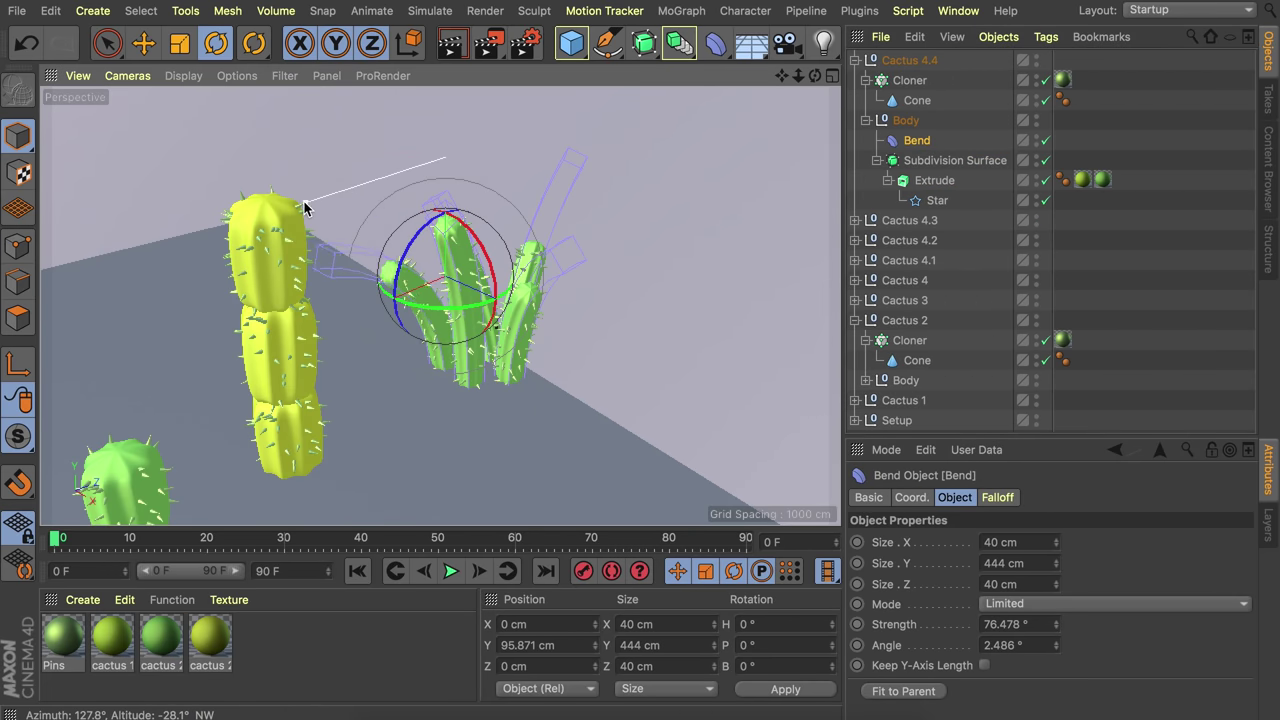
left_click_drag(304, 208, 330, 262, "alt")
- Duplicate the tall stalk Cactus 4 as Cactus 4.5 for the clump
left_click(854, 280)
left_click(905, 300)
left_click(910, 360)
left_click_drag(905, 280, 900, 270, "ctrl")
key("e")
left_click_drag(590, 260, 572, 322, "alt")
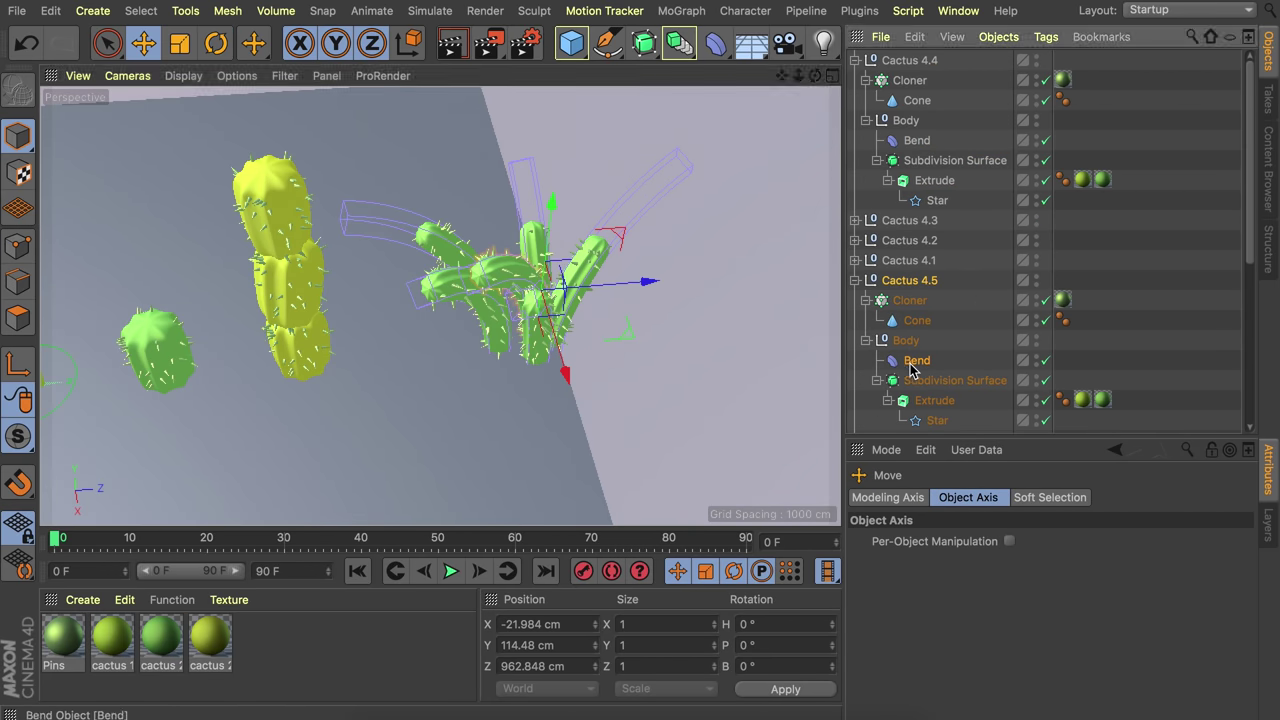
- Adjust the Bend deformer of Cactus 4.5 and its place among the other stalks
left_click(910, 365)
left_click_drag(428, 290, 1126, 212)
left_click(700, 214)
left_click_drag(700, 214, 560, 300, "alt")
left_click(548, 370)
left_click(932, 380)
mouse_move(566, 236)
left_mouse_down("alt")
mouse_move(686, 306)
mouse_move(580, 250)
left_mouse_up("alt")
left_click(600, 330)
- Bend the stalk Cactus 4.3 further outward with its Bend deformer
left_click(854, 220)
left_click(916, 300)
left_click_drag(711, 180, 766, 192)
left_click(740, 150)
left_click_drag(570, 240, 648, 297, "alt")
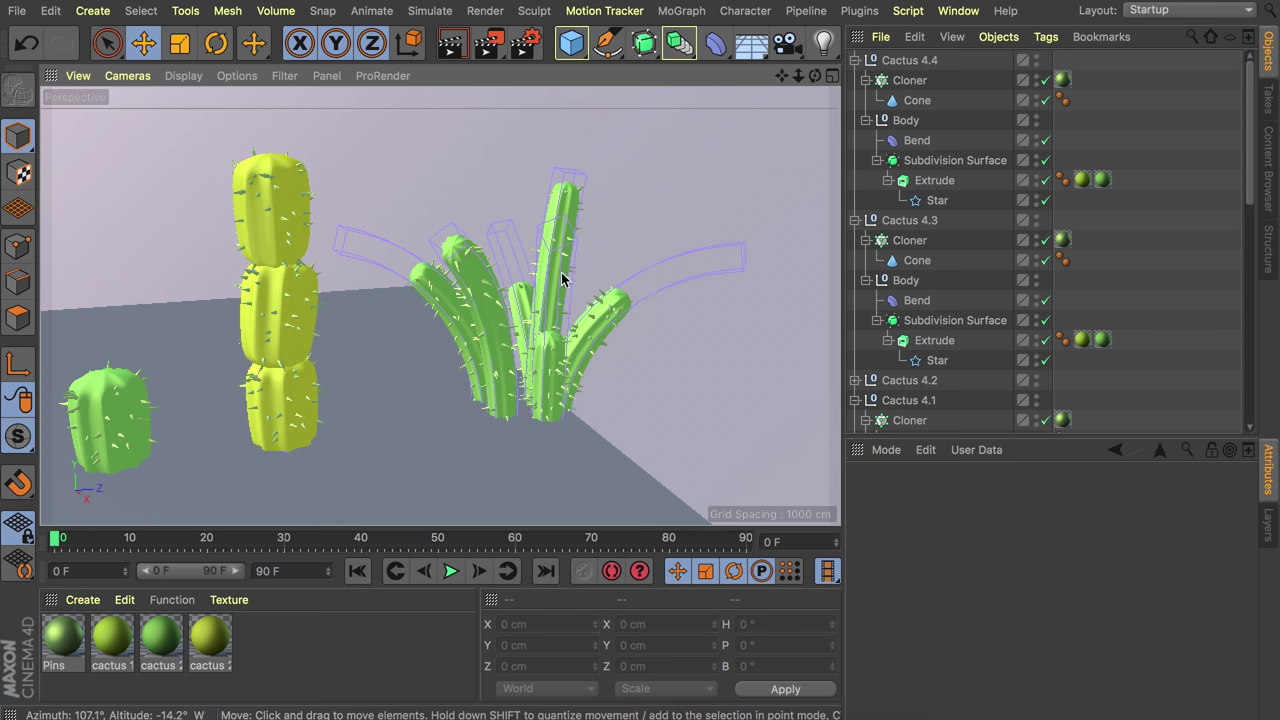
- Group Cactus 4 and its copies Cactus 4.1 to 4.5 in a single null
left_click(855, 60)
left_click(855, 80)
left_click(855, 120)
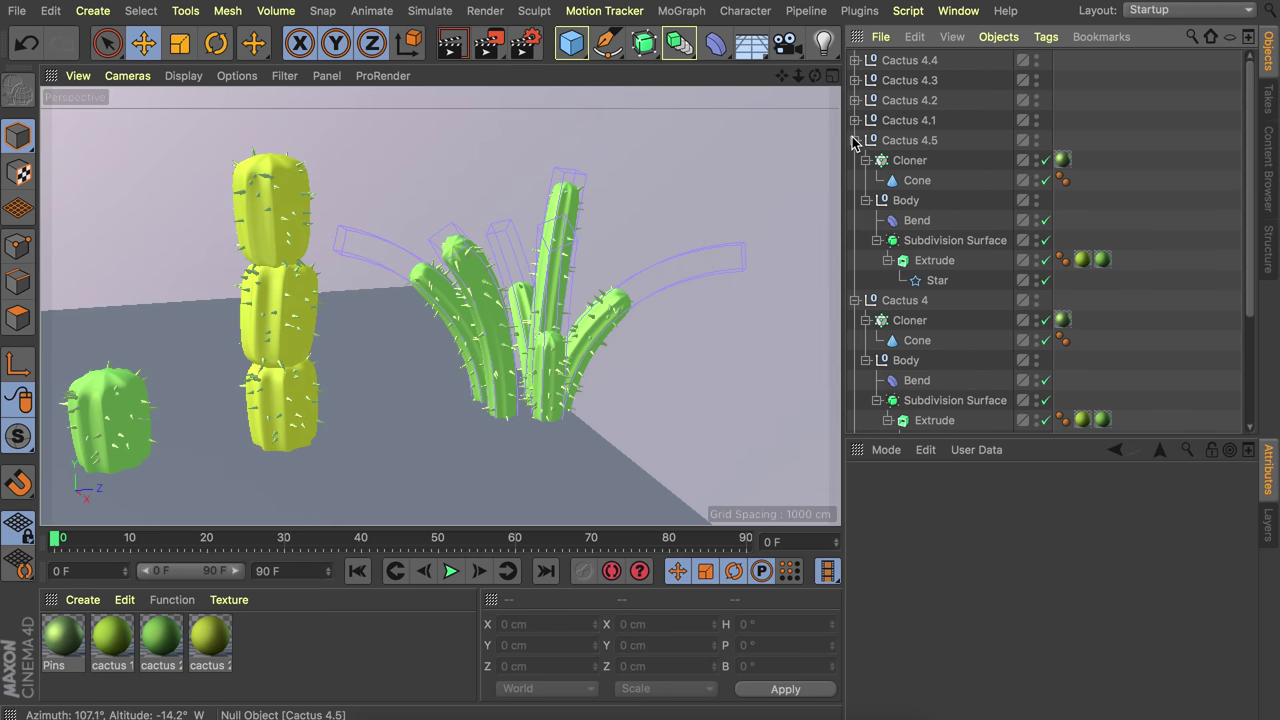
left_click(855, 140)
left_click(855, 160)
left_click(893, 161)
left_click(910, 62, "shift")
key("alt+g")
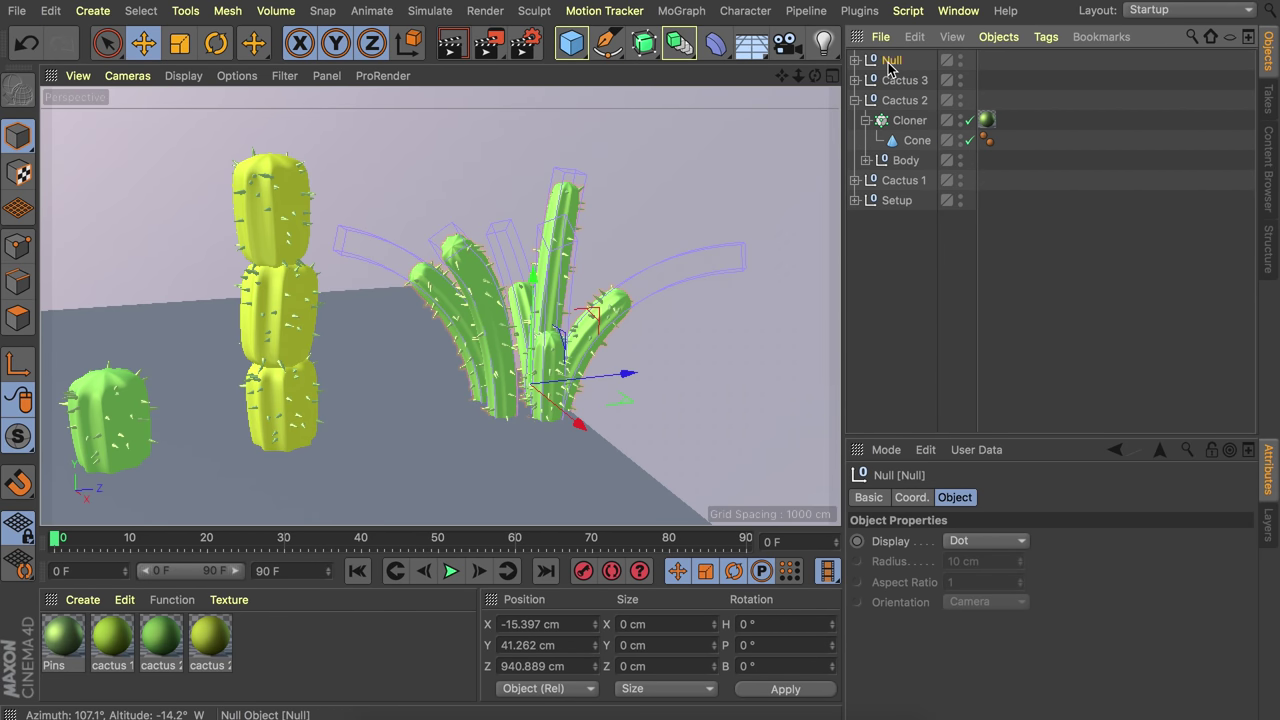
- Rename the null that groups the bent stalks as Cactus 4
double_click(890, 61)
type("Cactu")
key("Return")
left_click(1045, 165)
scroll(410, 260, "down", 3)
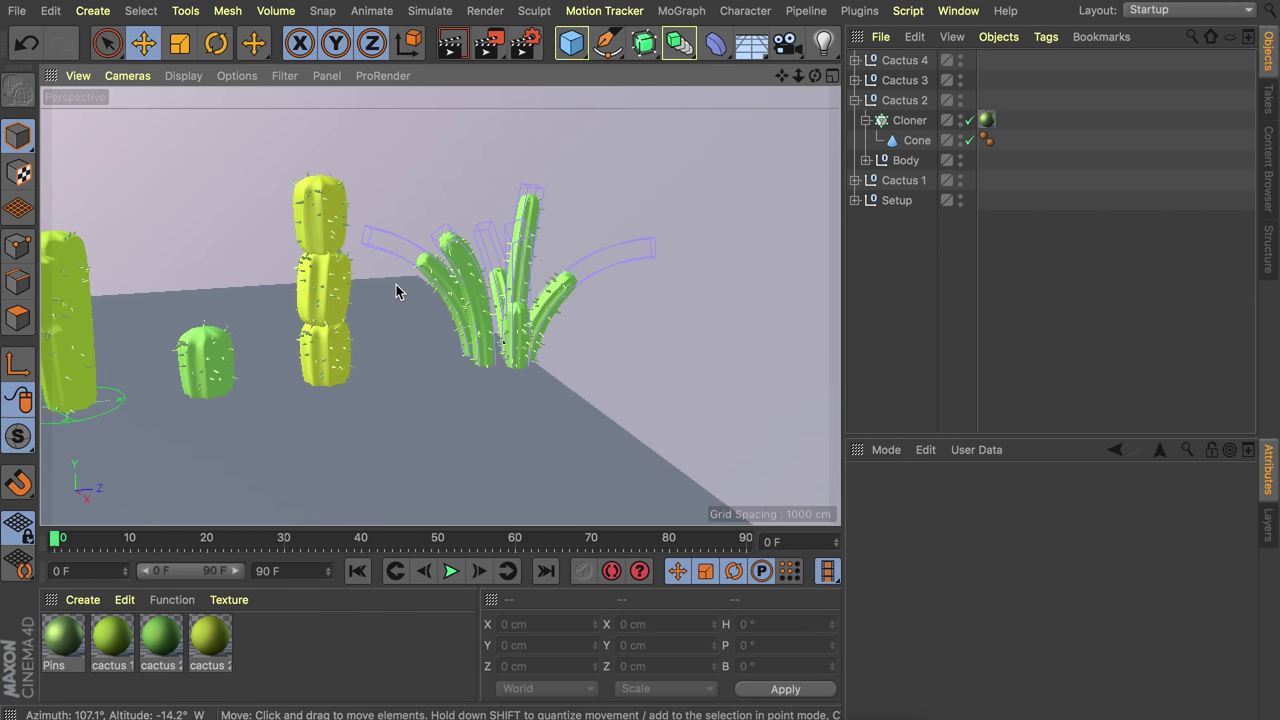
left_click_drag(397, 291, 494, 293, "alt")
left_click(855, 60)
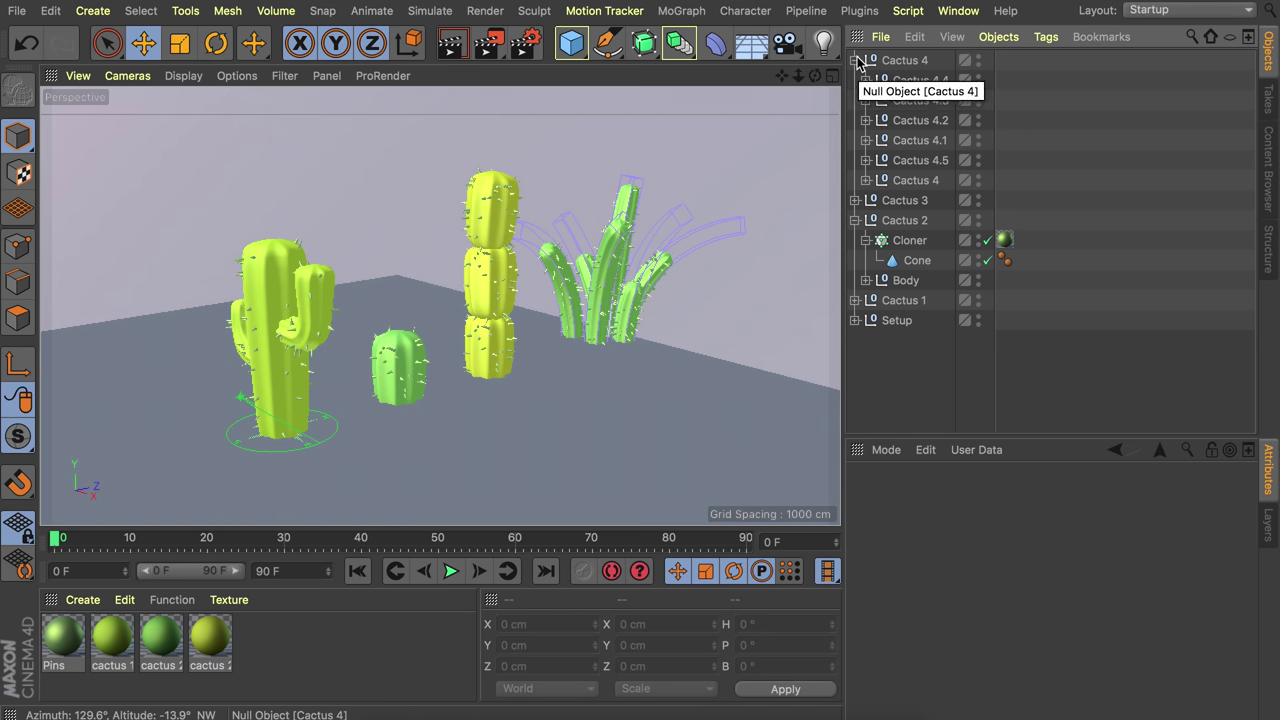
left_click(855, 60)
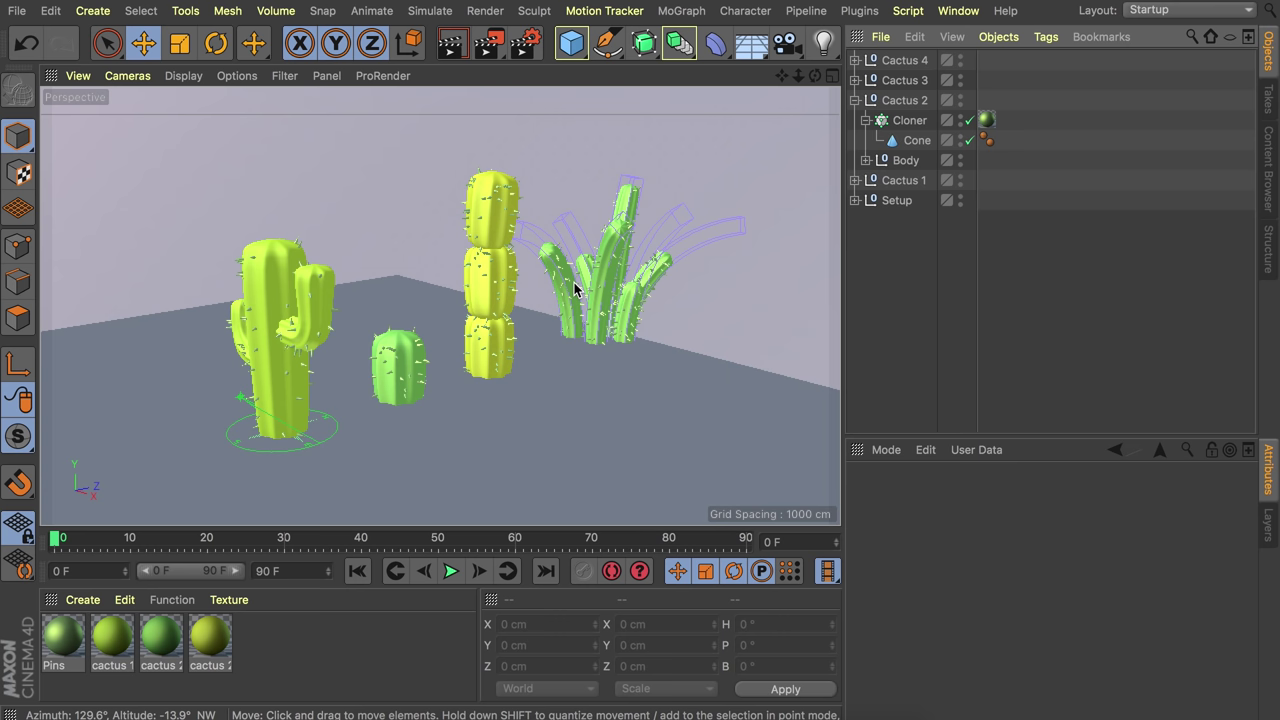
- Add a Platonic object in front of the armed cactus at about -224 cm in Z, and raise it to about 115 cm in Y
left_click_drag(571, 43, 760, 182)
left_click_drag(374, 405, 289, 411)
middle_click_drag(289, 411, 356, 377, "alt")
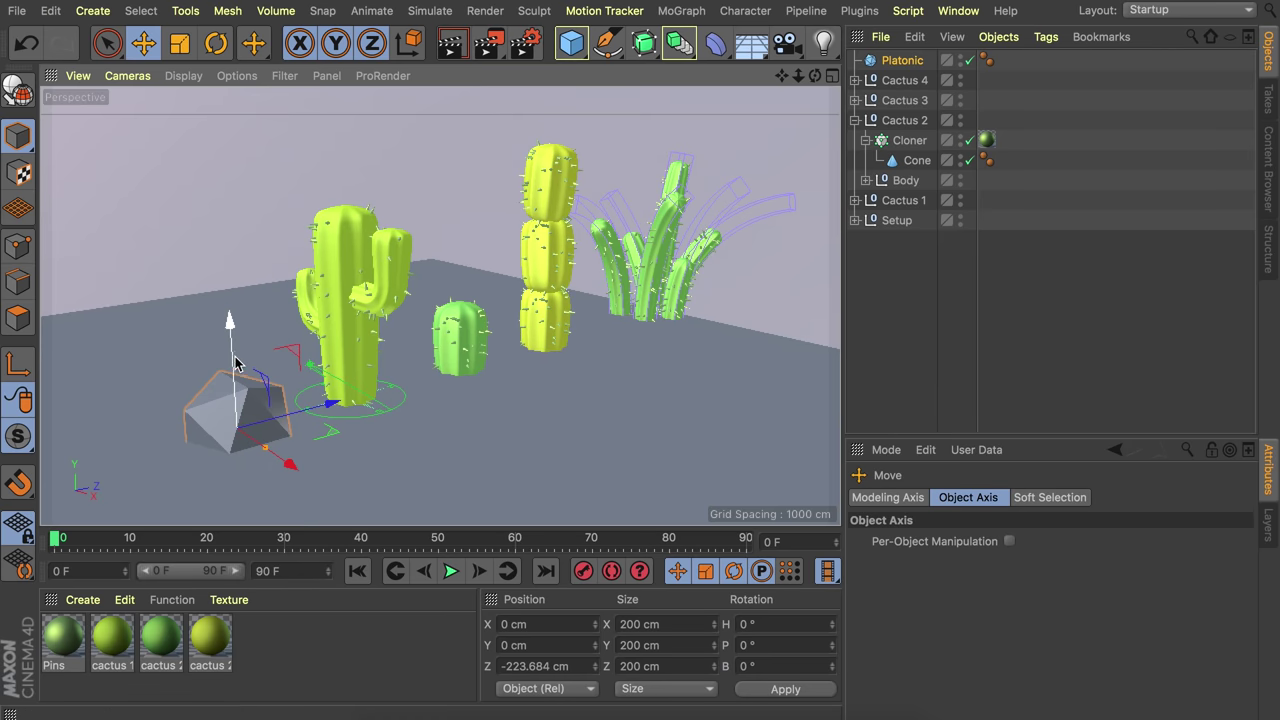
left_click_drag(236, 365, 234, 292)
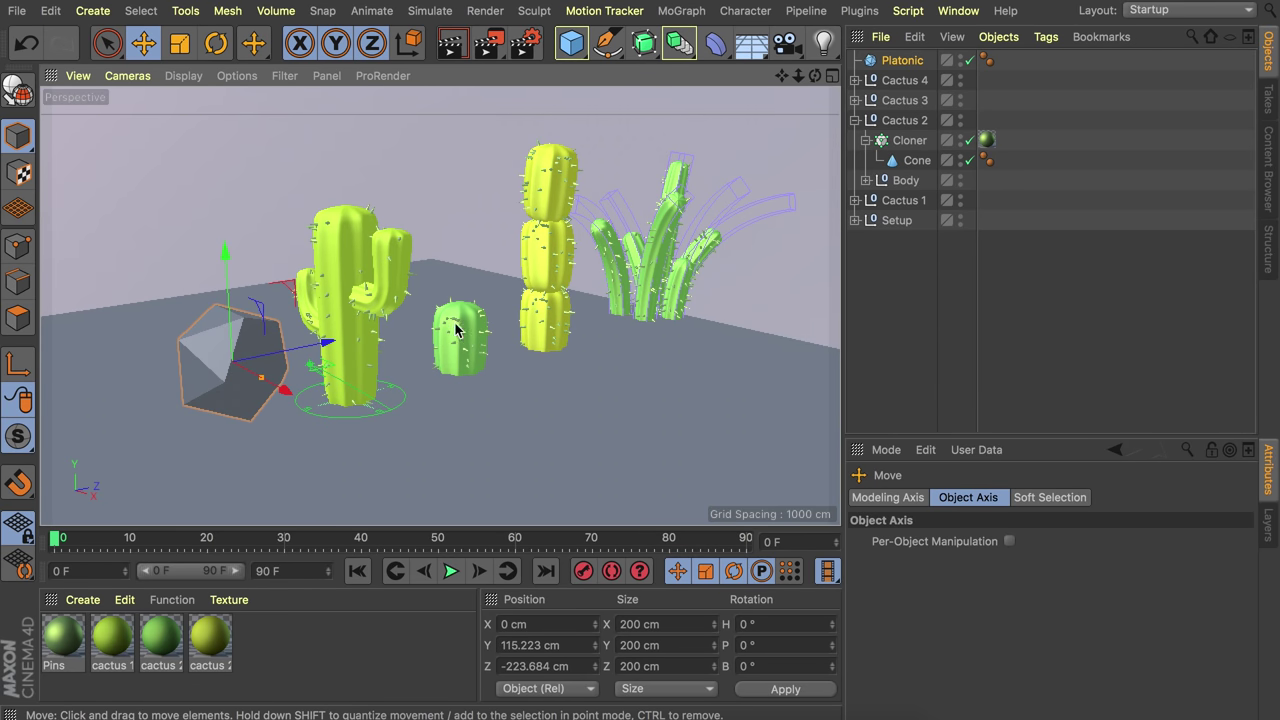
- Set the Platonic object's segments to 2 and convert it to an editable polygon object
left_click(903, 62)
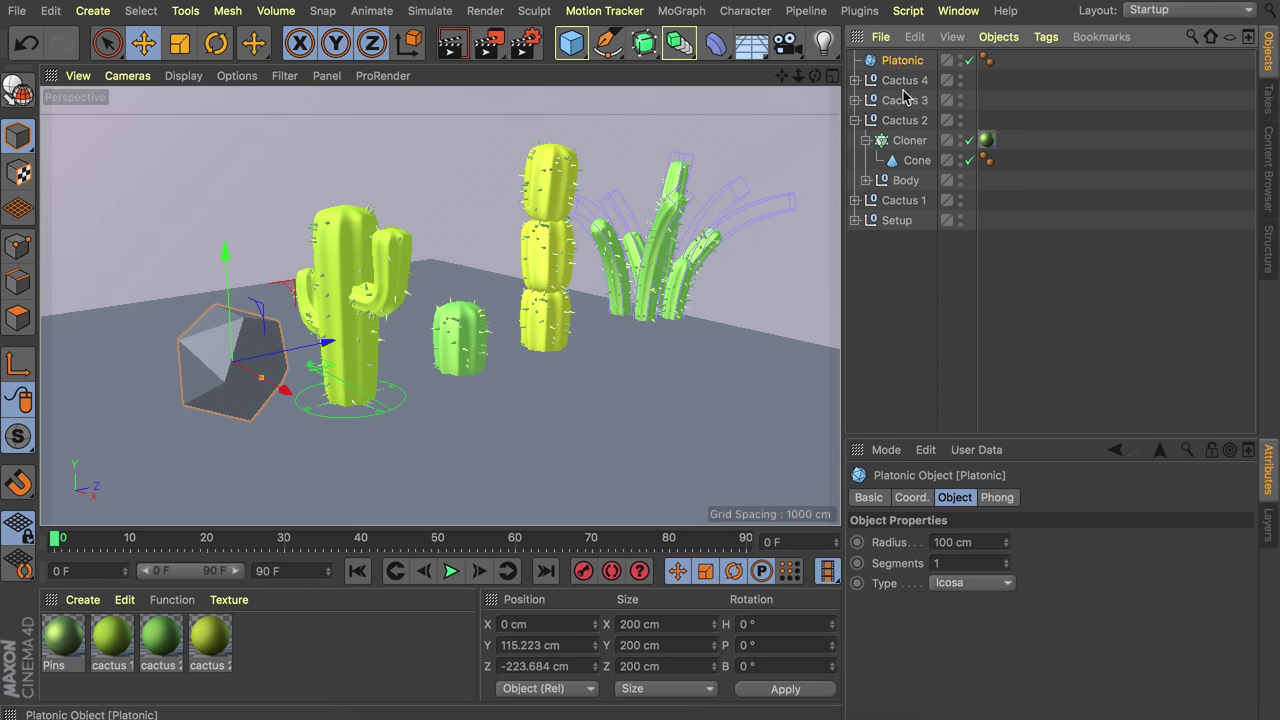
left_click(1006, 561)
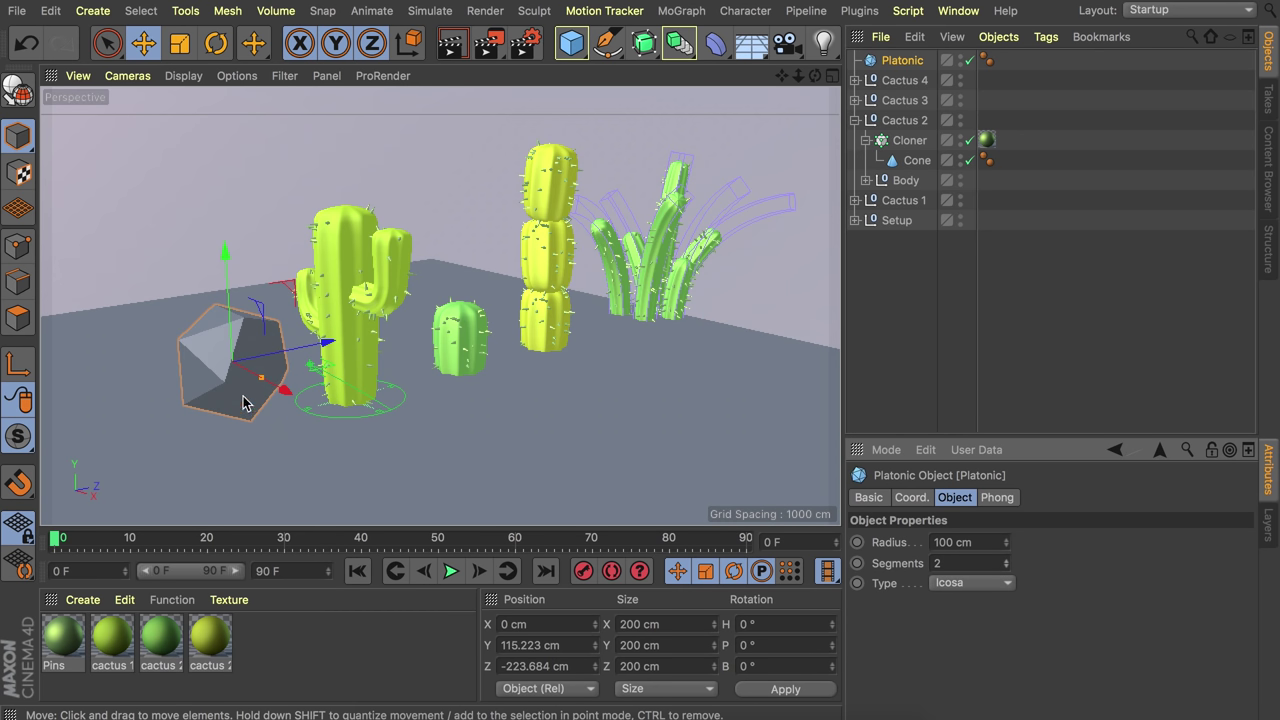
key("c")
- Deform the Platonic mesh in point mode with the Brush tool set to Smear, pulling it into an irregular, flattened rock shape
right_click(315, 248)
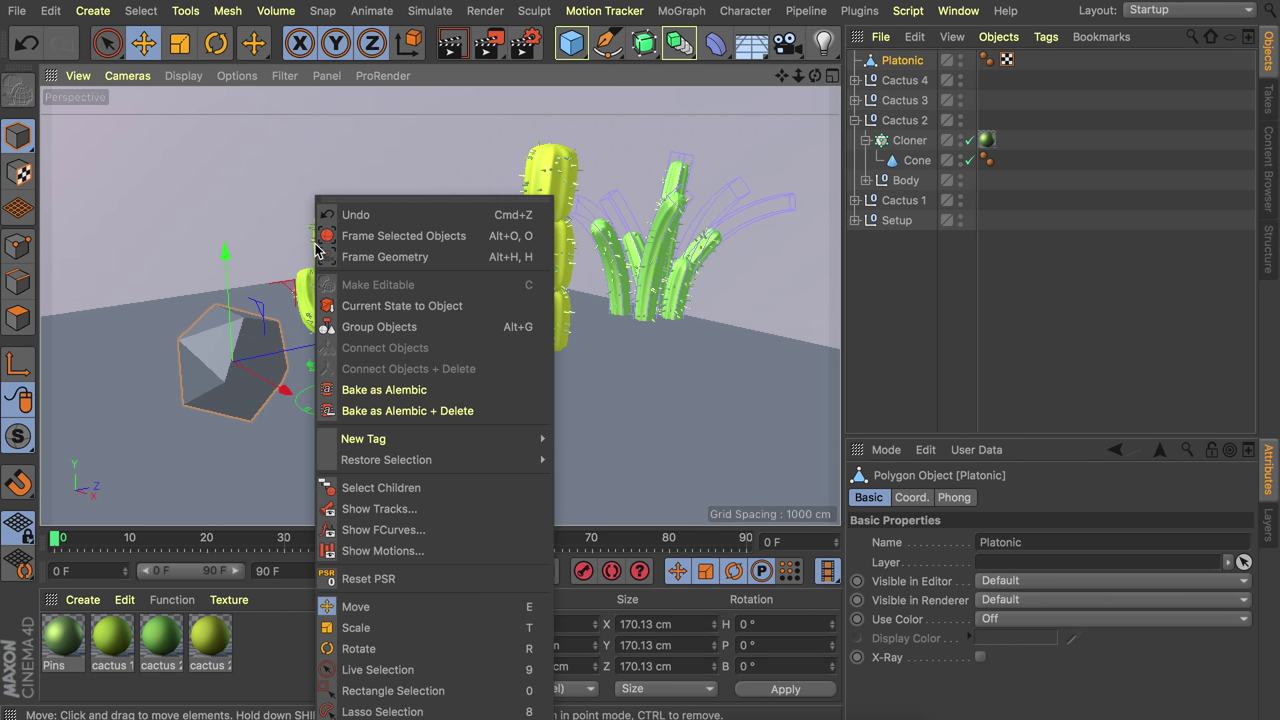
left_click(18, 247)
right_click(345, 180)
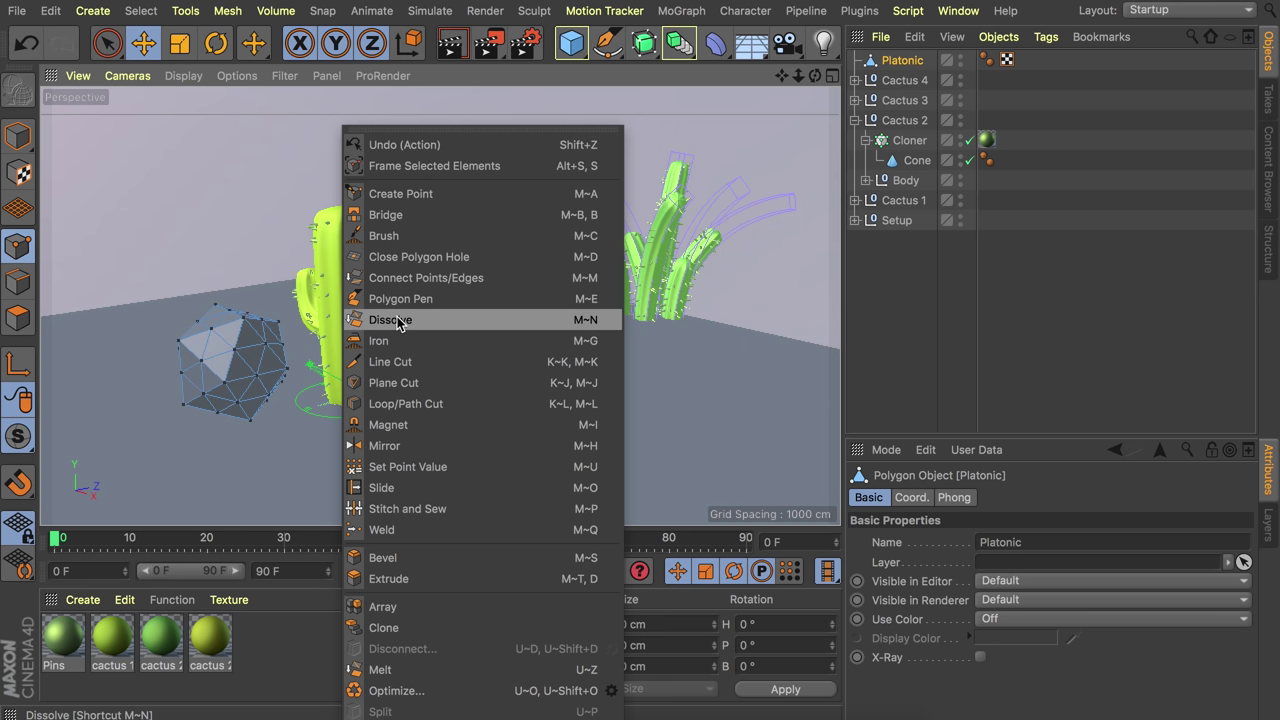
left_click(400, 236)
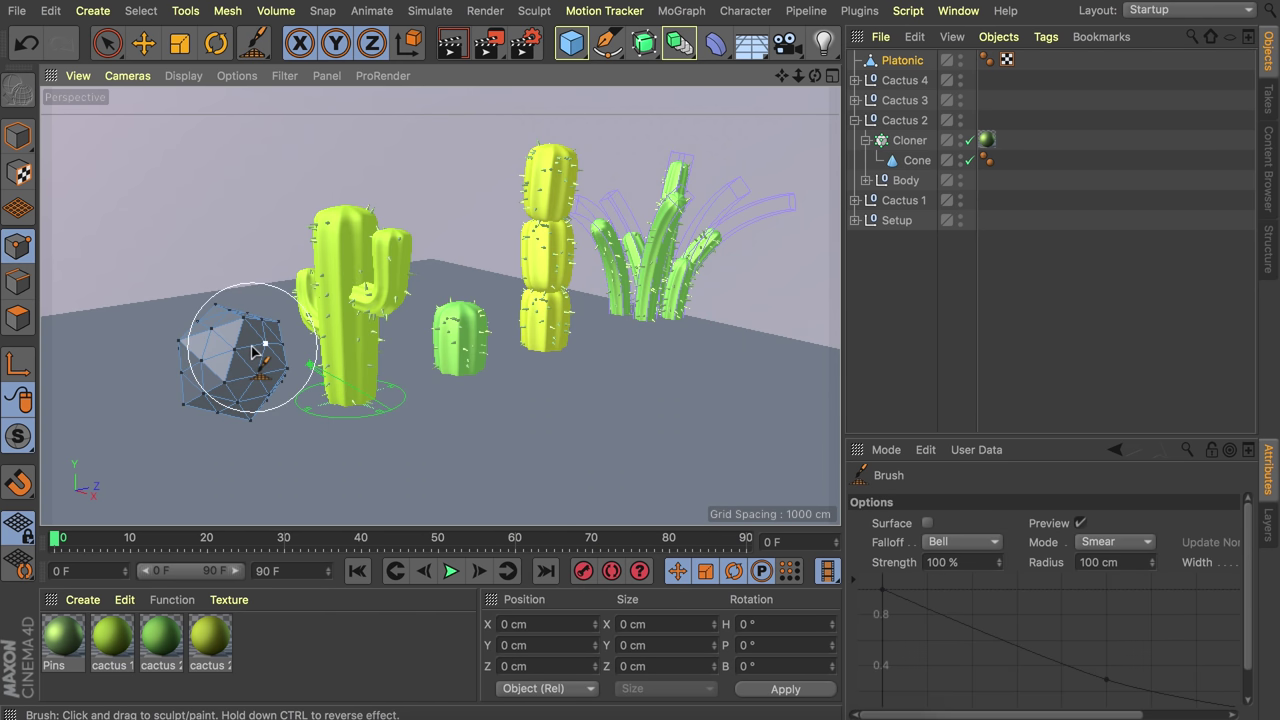
left_click_drag(246, 350, 342, 366, "alt")
middle_click_drag(226, 357, 244, 354, "alt")
right_click_drag(242, 348, 268, 308, "alt")
mouse_move(270, 308)
left_mouse_down()
mouse_move(330, 400)
mouse_move(214, 323)
mouse_move(186, 286)
mouse_move(240, 440)
mouse_move(280, 423)
mouse_move(180, 434)
mouse_move(214, 409)
mouse_move(150, 413)
mouse_move(134, 437)
mouse_move(286, 414)
mouse_move(251, 400)
mouse_move(277, 428)
mouse_move(340, 378)
mouse_move(445, 357)
mouse_move(491, 366)
mouse_move(480, 398)
left_mouse_up()
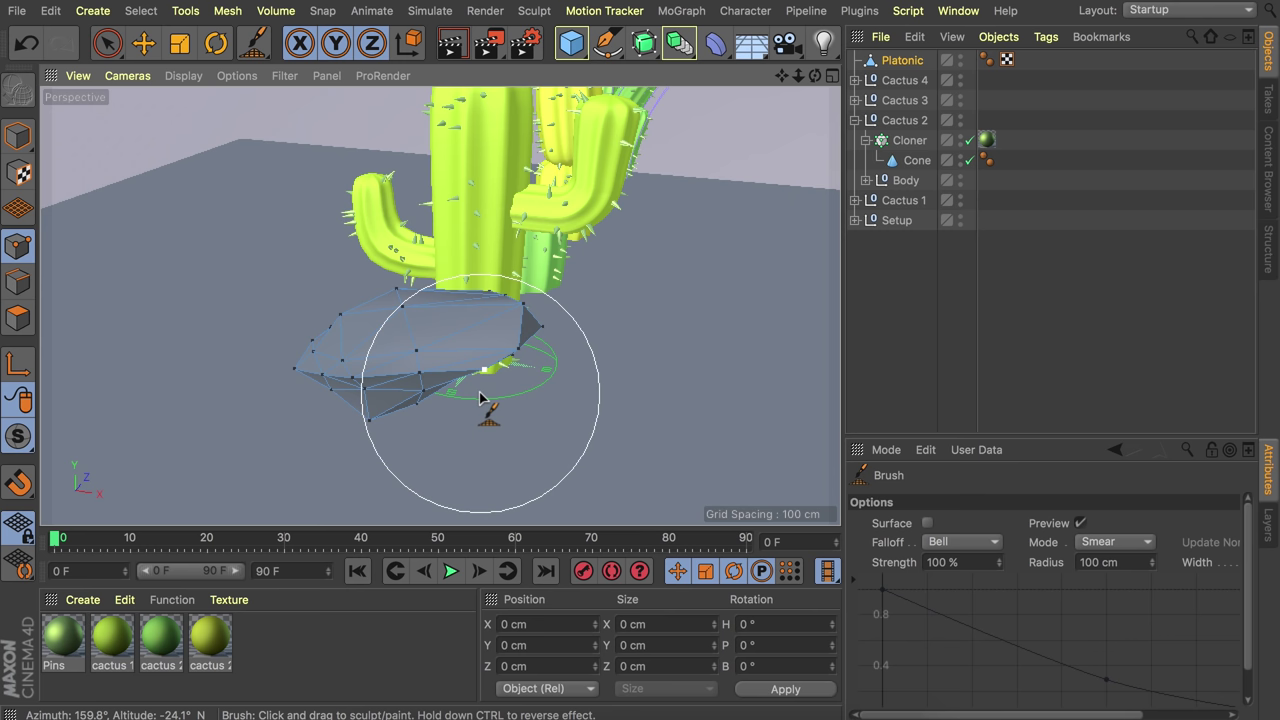
- Smooth the rock's sharp points with the sculpting Smooth brush at 100 % pressure
key("shift+c")
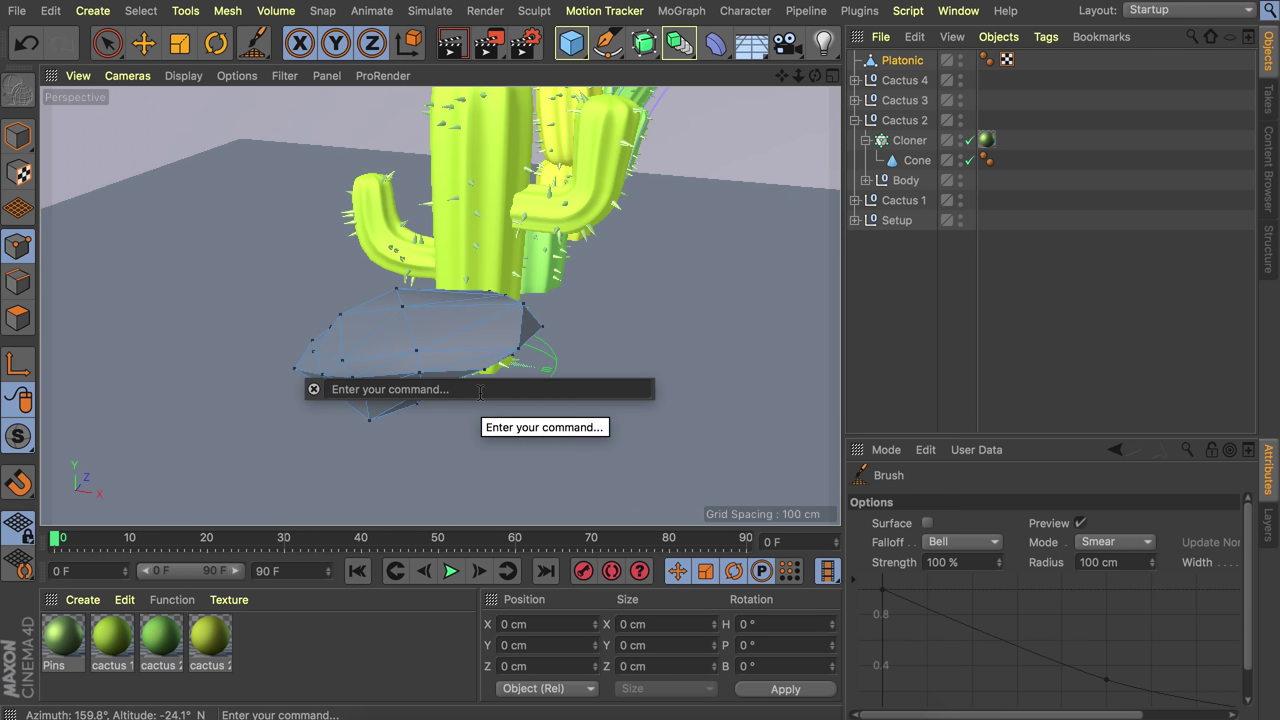
type("smooth")
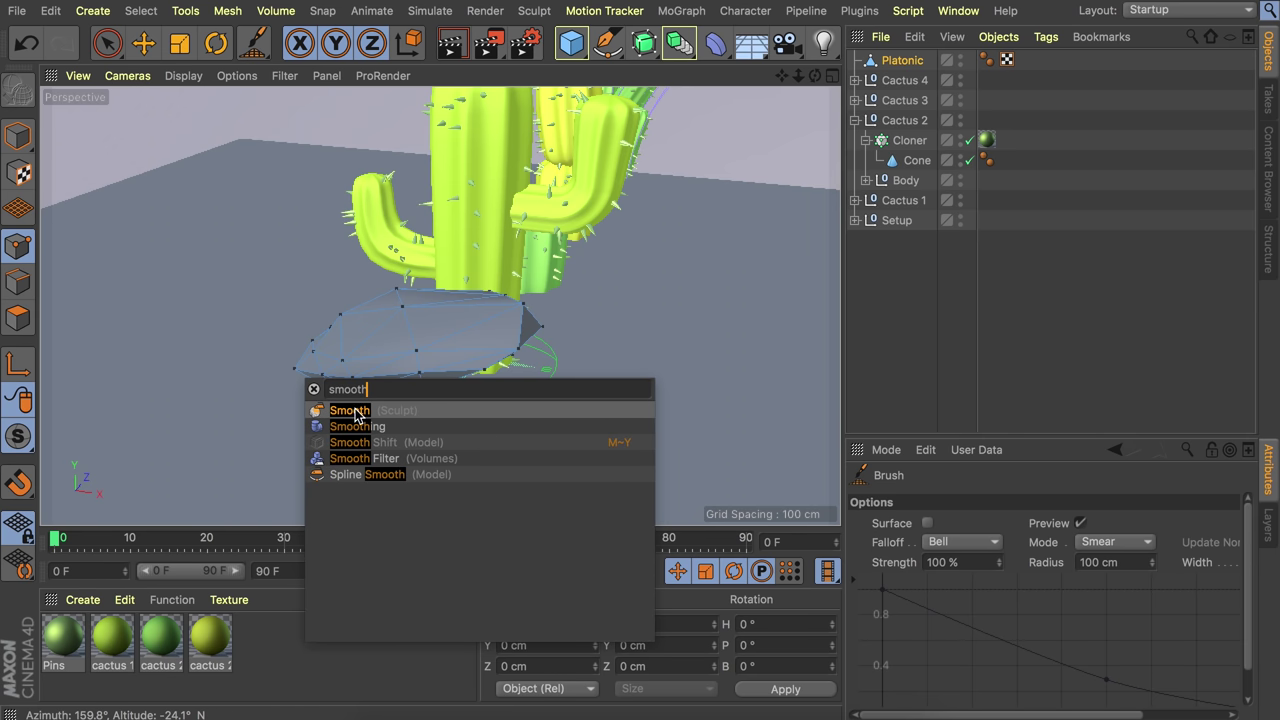
left_click(357, 416)
middle_click_drag(388, 343, 444, 340)
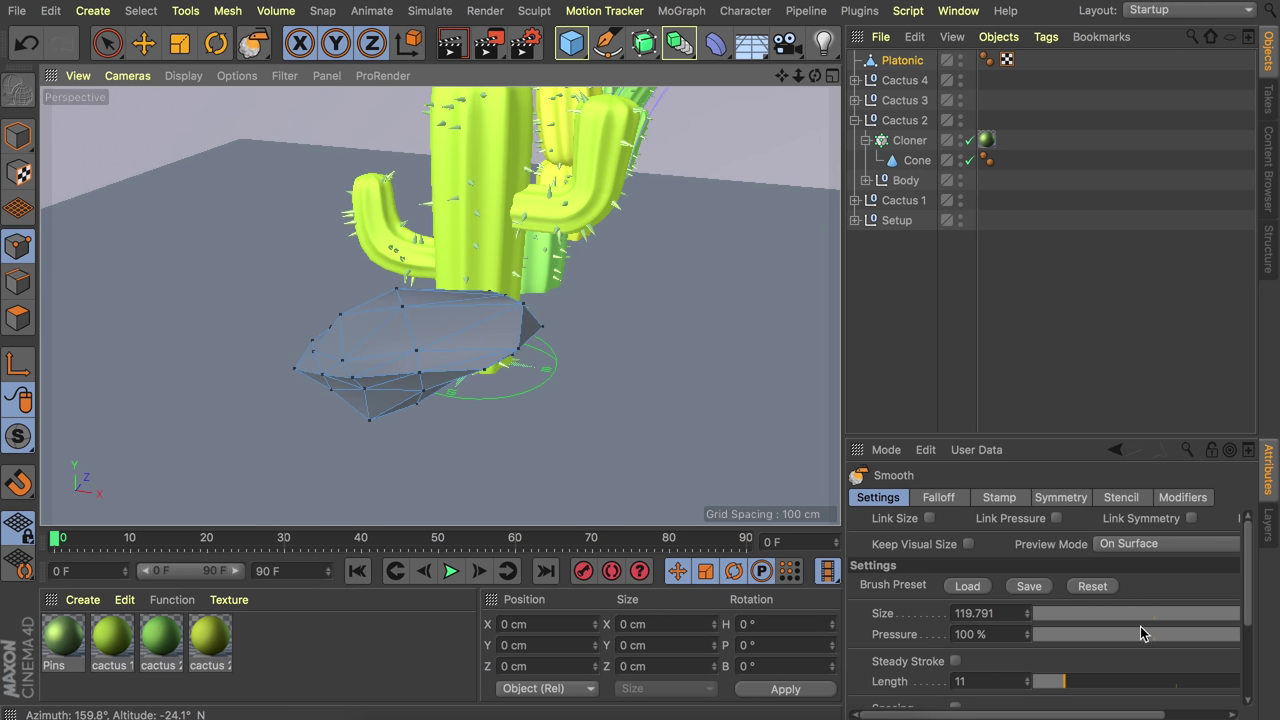
mouse_move(502, 329)
left_mouse_down()
mouse_move(434, 371)
mouse_move(500, 351)
mouse_move(309, 366)
mouse_move(418, 395)
mouse_move(373, 364)
mouse_move(391, 360)
left_mouse_up()
left_click_drag(391, 360, 640, 380, "alt")
- Lower the Smooth brush pressure to about 47 % and even out the remaining sides of the rock
left_click_drag(1158, 640, 1148, 640)
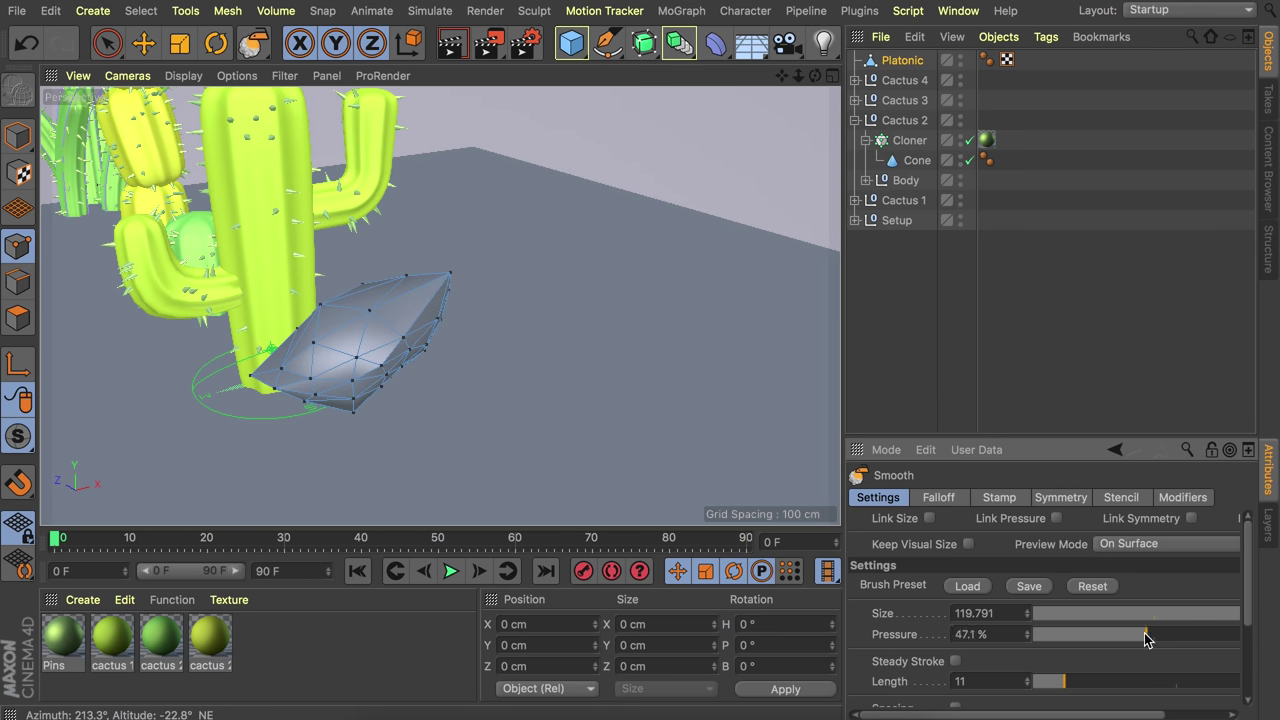
mouse_move(259, 347)
left_mouse_down("alt")
mouse_move(560, 290)
mouse_move(562, 240)
left_mouse_up("alt")
mouse_move(285, 375)
left_mouse_down()
mouse_move(251, 389)
mouse_move(178, 366)
left_mouse_up()
left_click_drag(281, 418, 301, 390)
left_click_drag(174, 353, 217, 351)
mouse_move(700, 350)
left_mouse_down("alt")
mouse_move(369, 354)
mouse_move(271, 449)
mouse_move(300, 434)
mouse_move(400, 482)
left_mouse_up("alt")
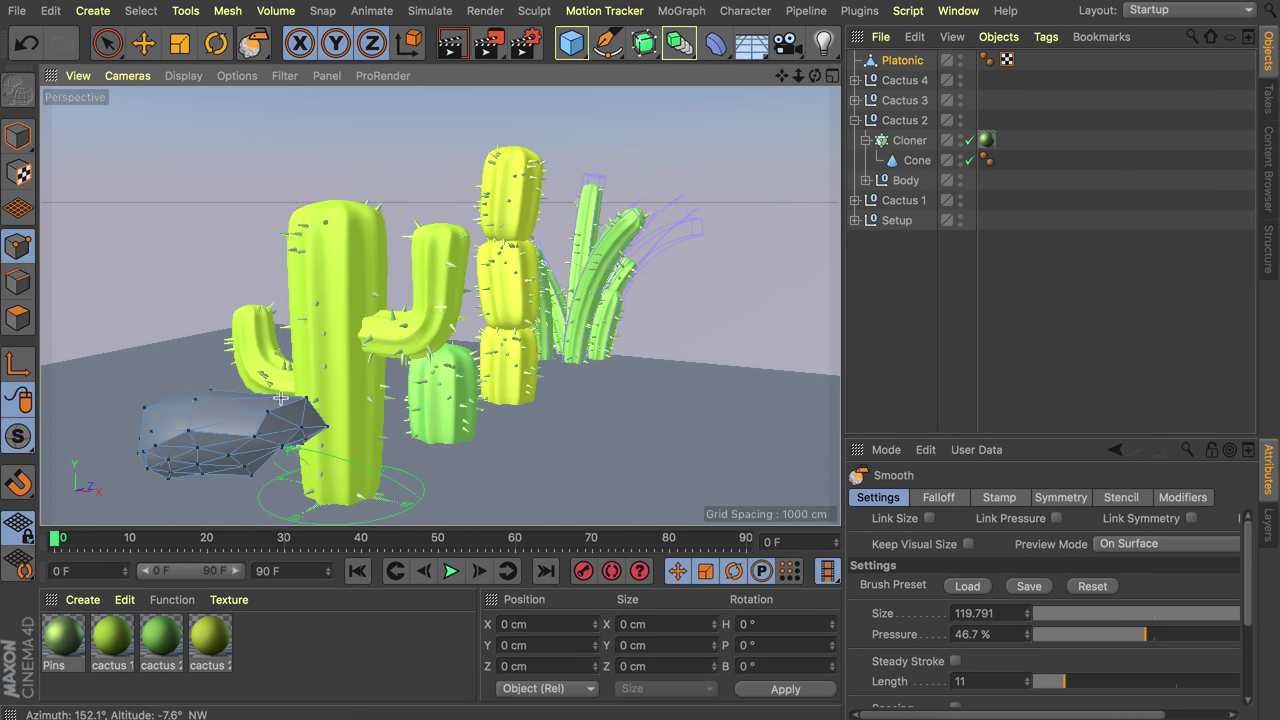
- Delete the rock's Phong tag to give it hard facets, and return to Model mode
middle_click_drag(222, 423, 337, 386, "alt")
right_click_drag(337, 386, 383, 351, "alt")
left_click_drag(383, 351, 335, 426, "alt")
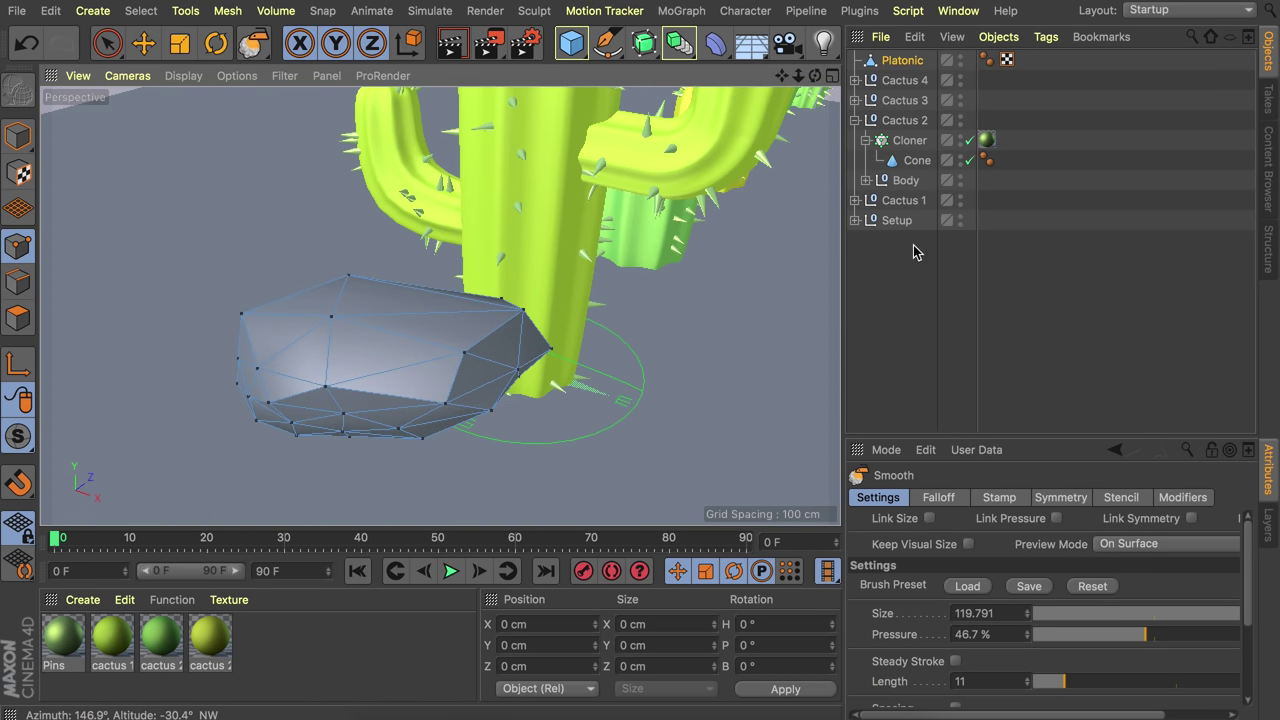
left_click(983, 62)
key("Delete")
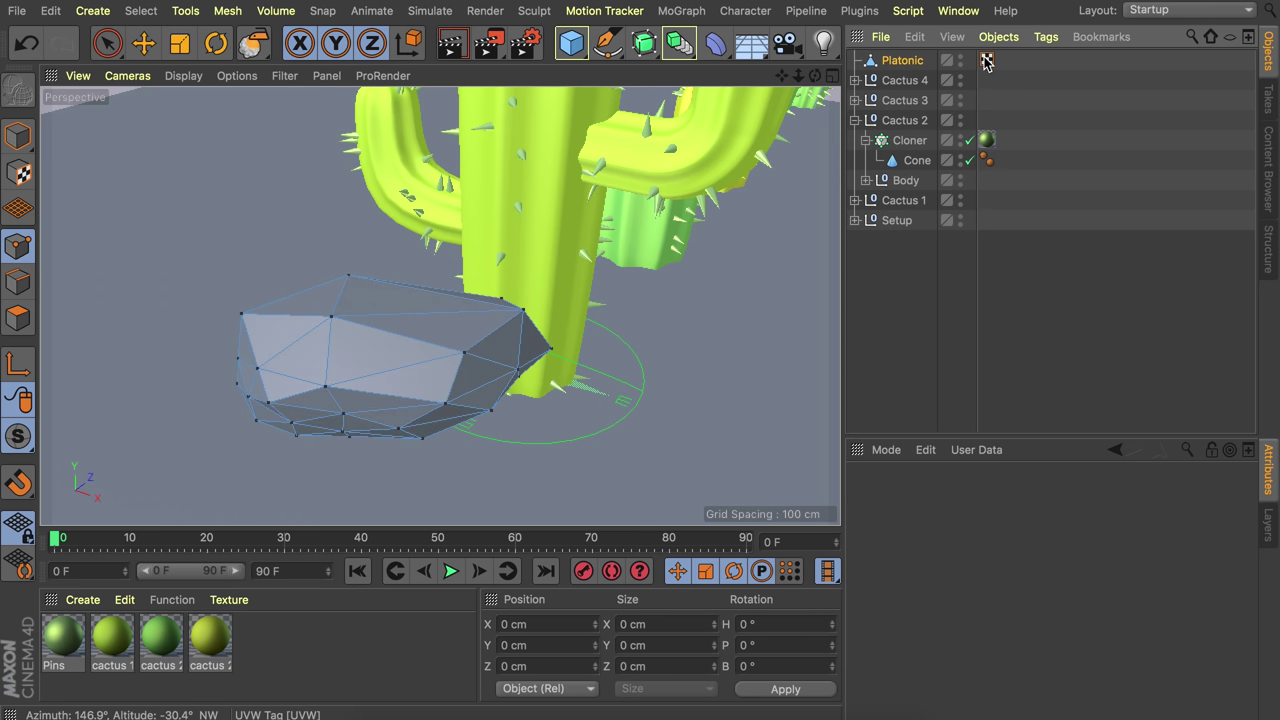
left_click(18, 135)
left_click_drag(354, 348, 346, 305, "alt")
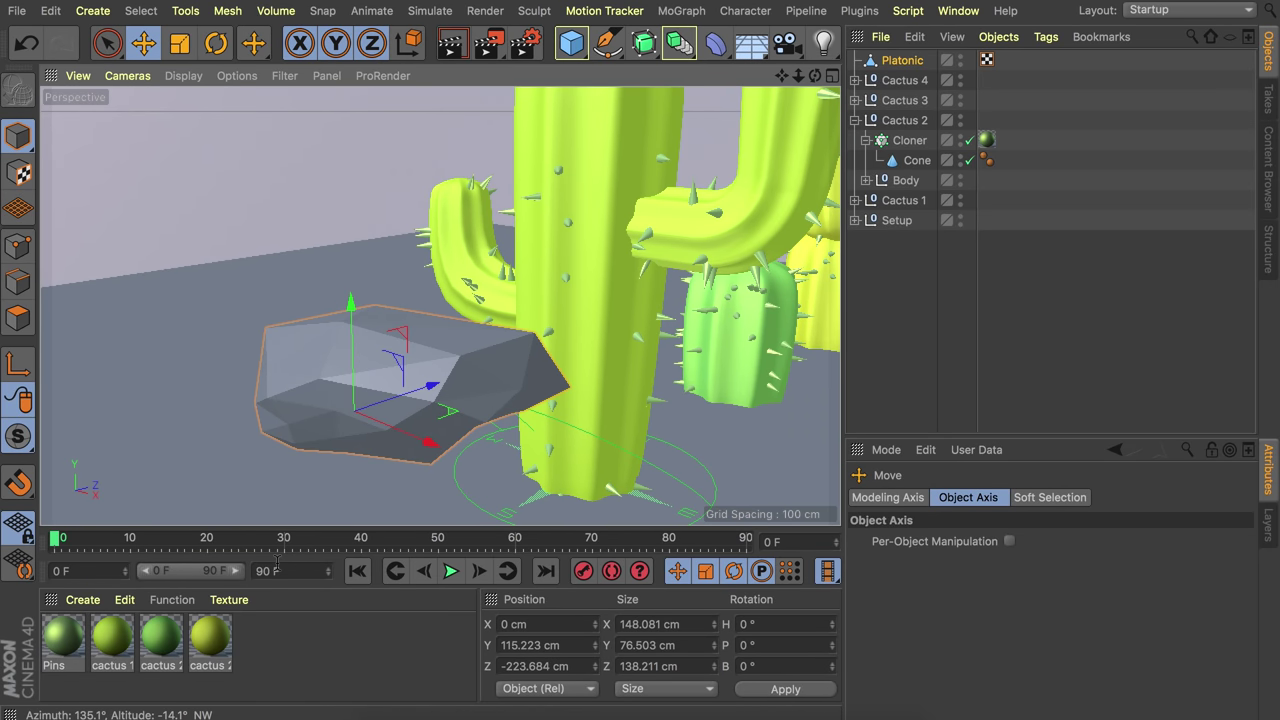
- Create a material named Rock with a grey-blue color of H 181°, S 9 %, V 67 %
double_click(287, 651)
double_click(73, 648)
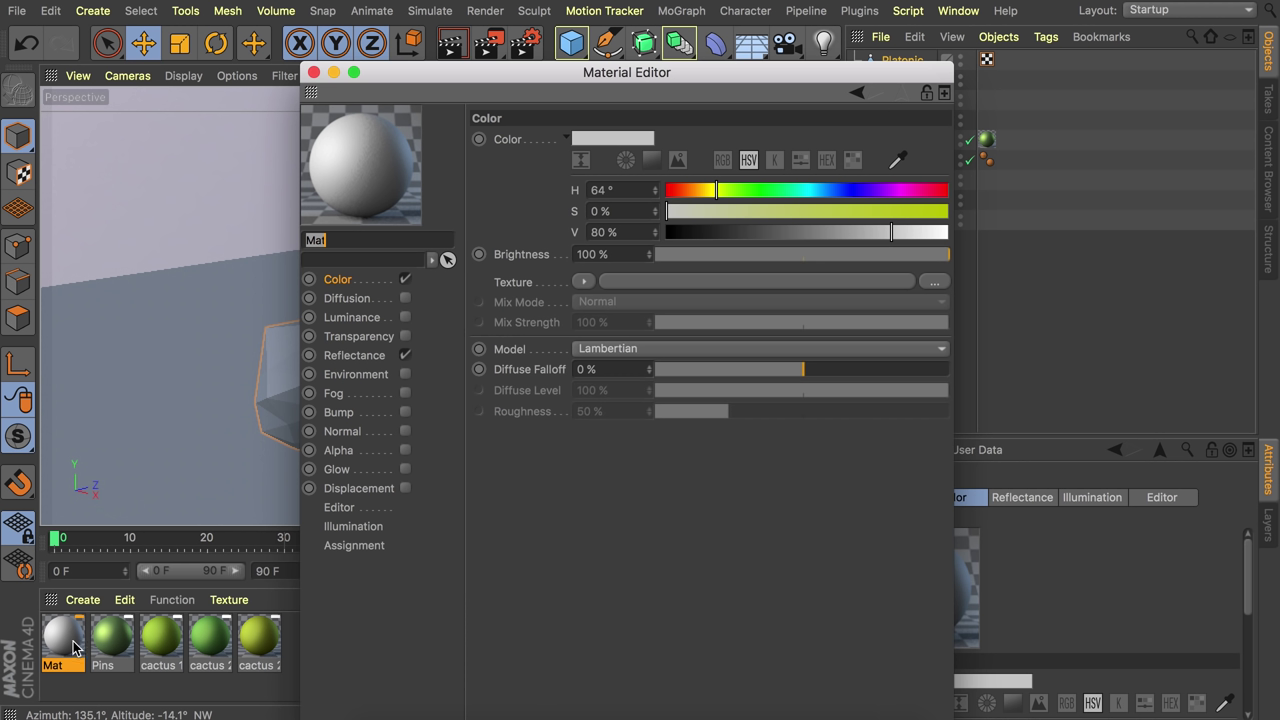
type("Rock")
key("Return")
left_click_drag(741, 189, 802, 189)
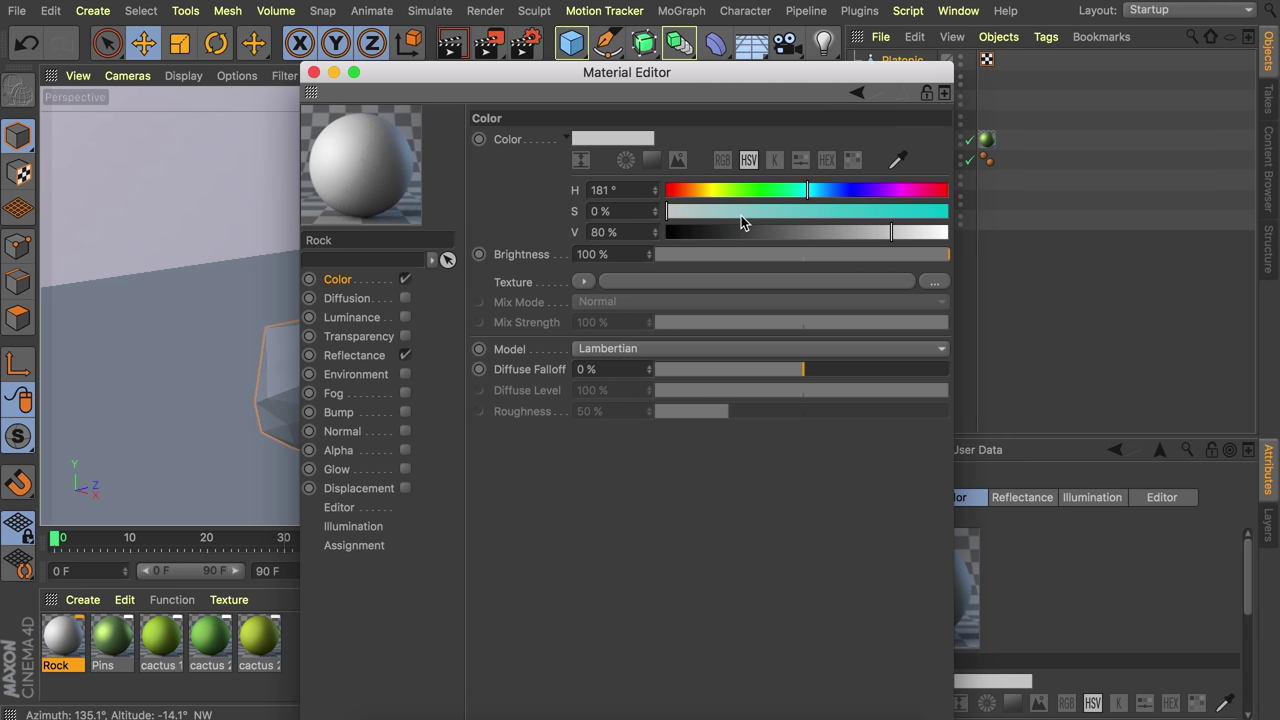
left_click_drag(780, 238, 860, 222)
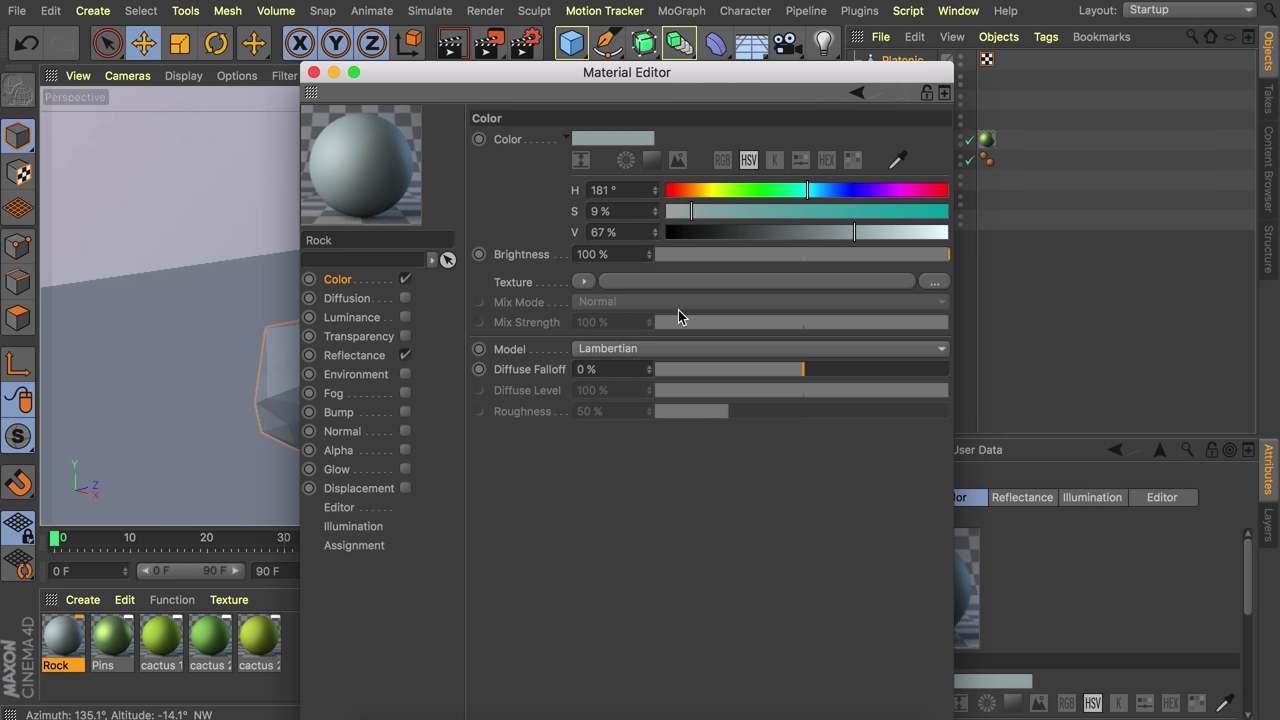
- Tint the Rock material's Default Specular layer color pale blue with H 201° and S 8 %
left_click(356, 356)
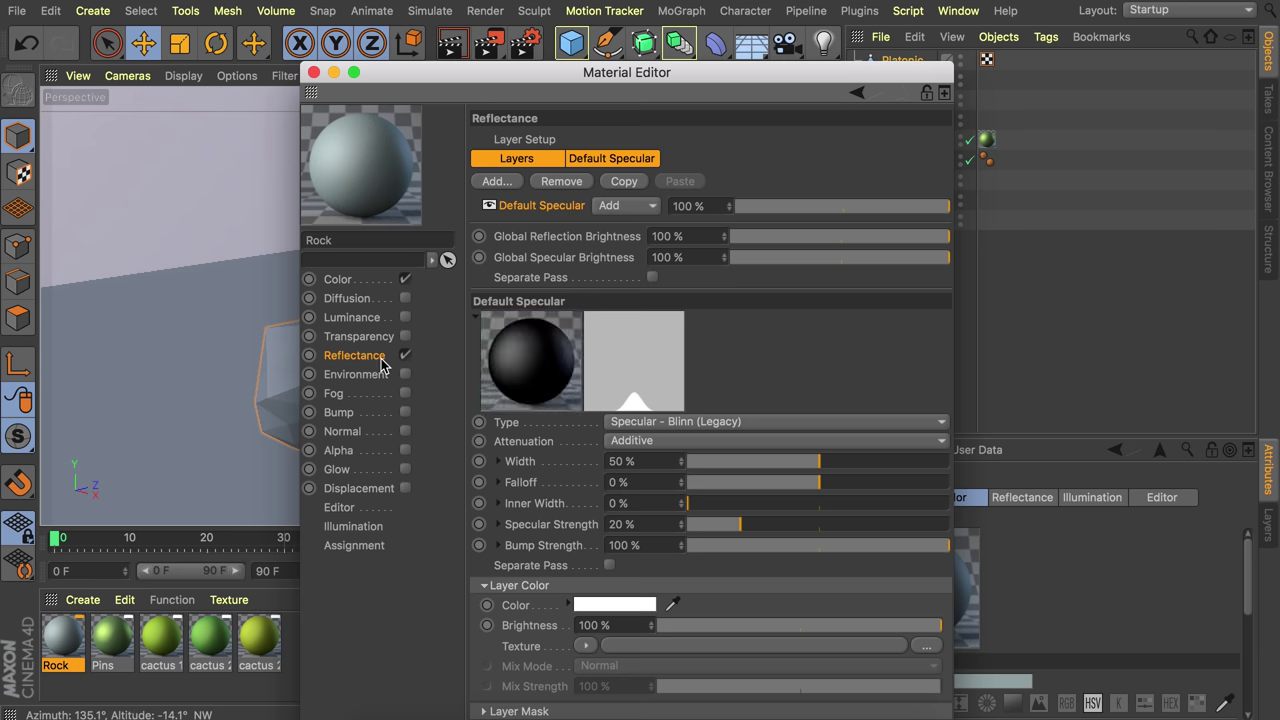
left_click(612, 605)
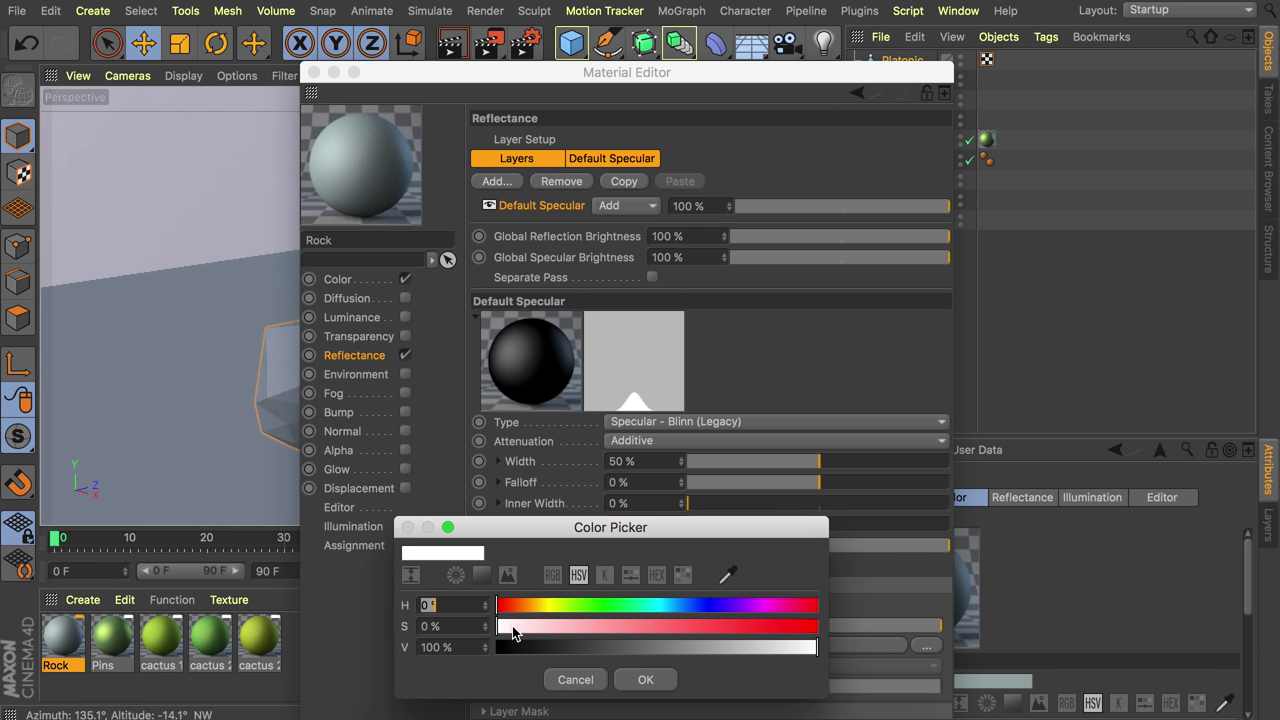
left_click(675, 605)
left_click(519, 626)
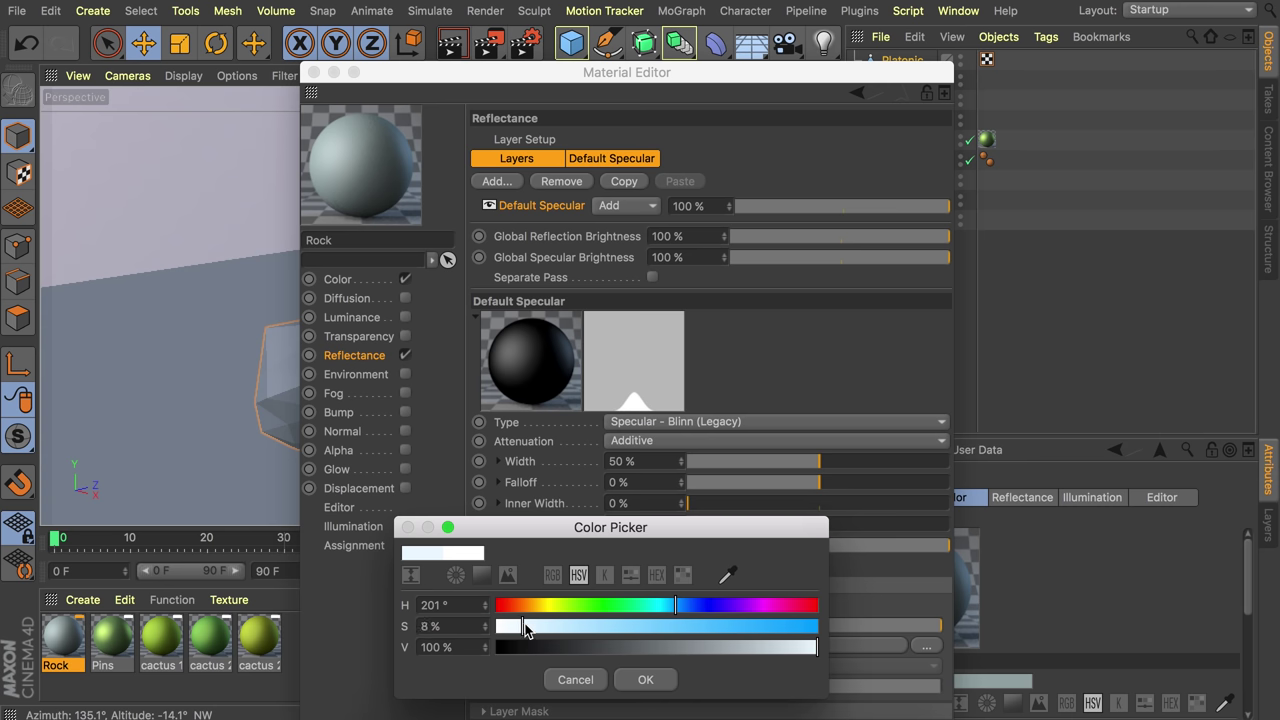
left_click(645, 679)
- Apply the Rock material to the faceted Platonic rock
left_click(314, 72)
left_click_drag(63, 637, 410, 343)
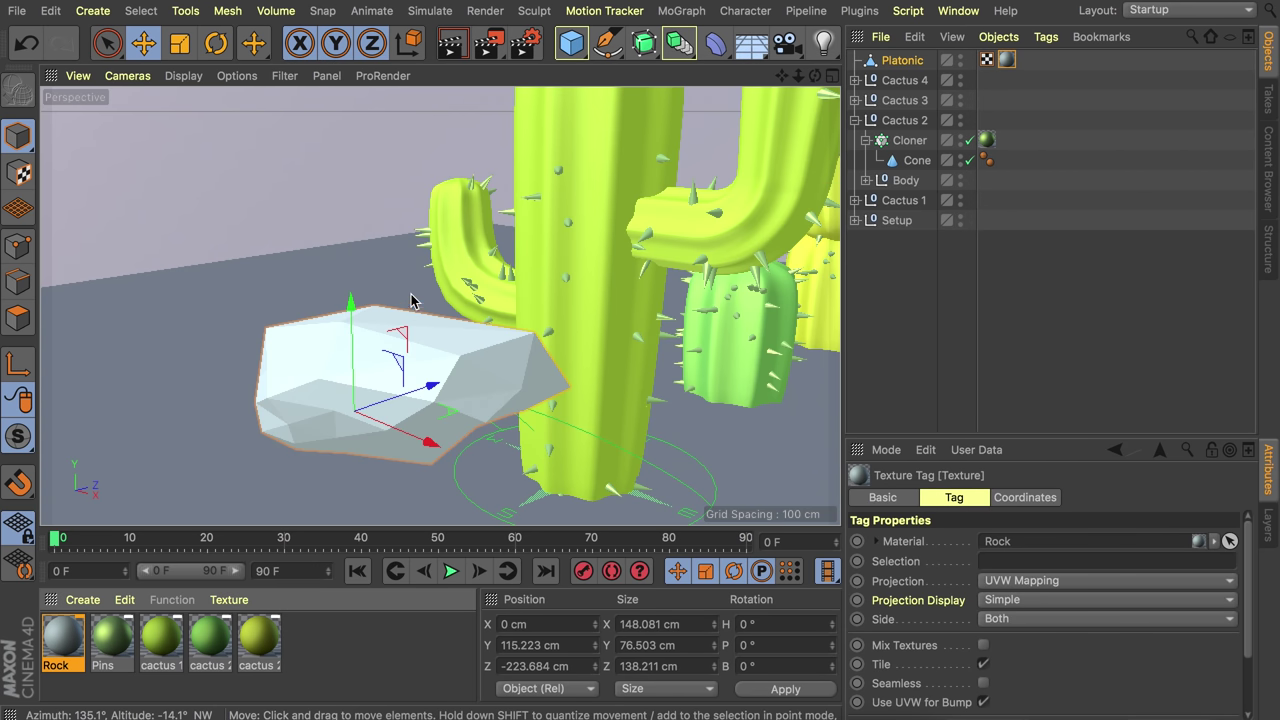
scroll(470, 330, "down", 8)
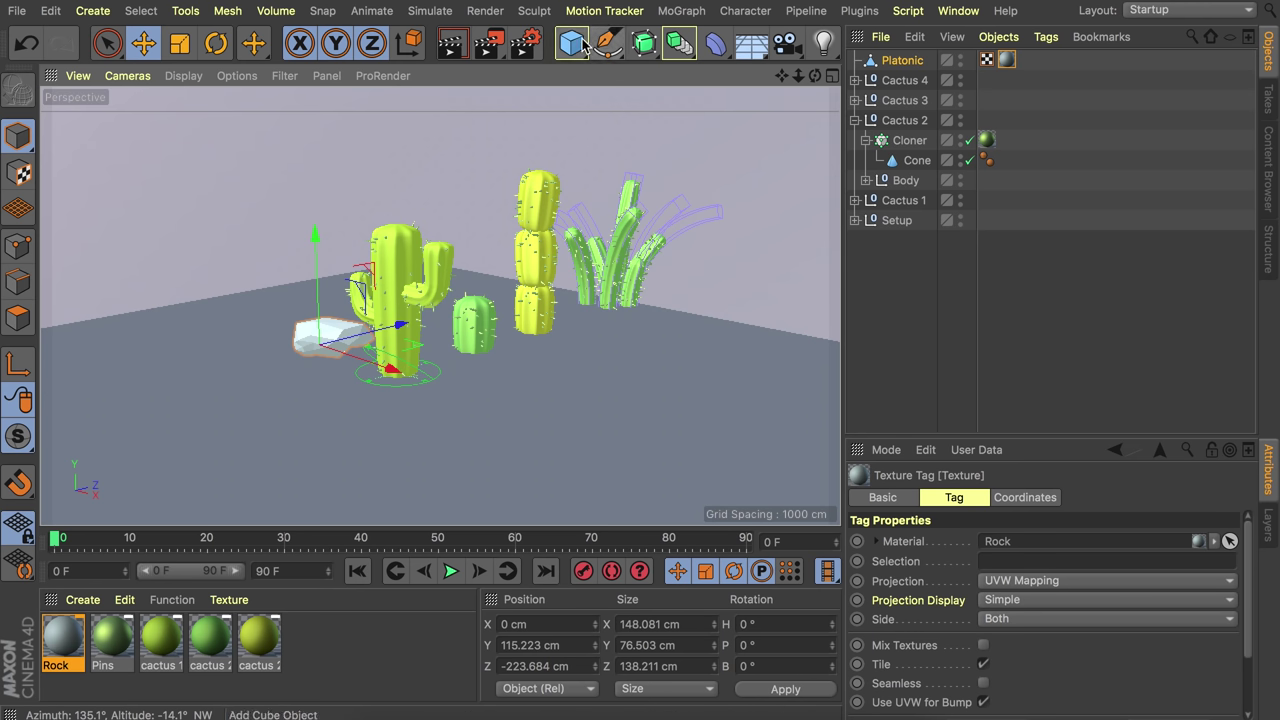
- Add a Cylinder placed at -380 cm in Z, beside the rock, with a height of 500 cm
left_click_drag(571, 43, 975, 70)
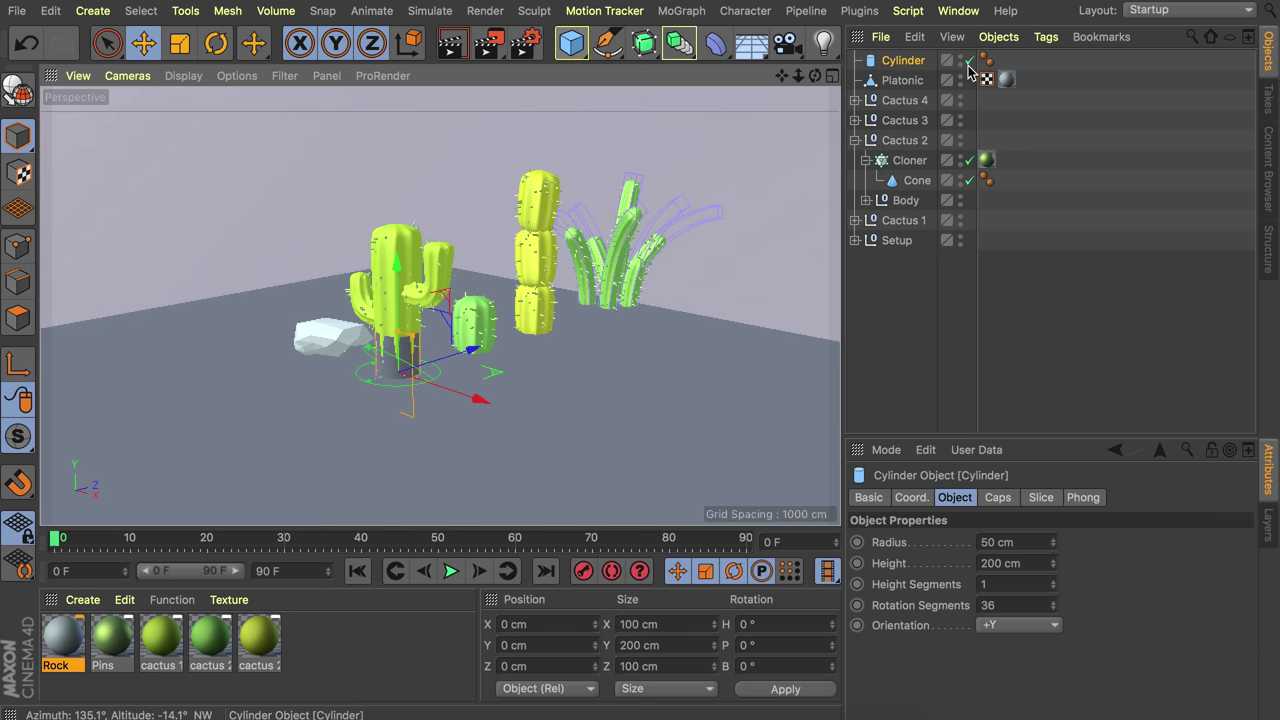
left_click_drag(457, 355, 300, 400)
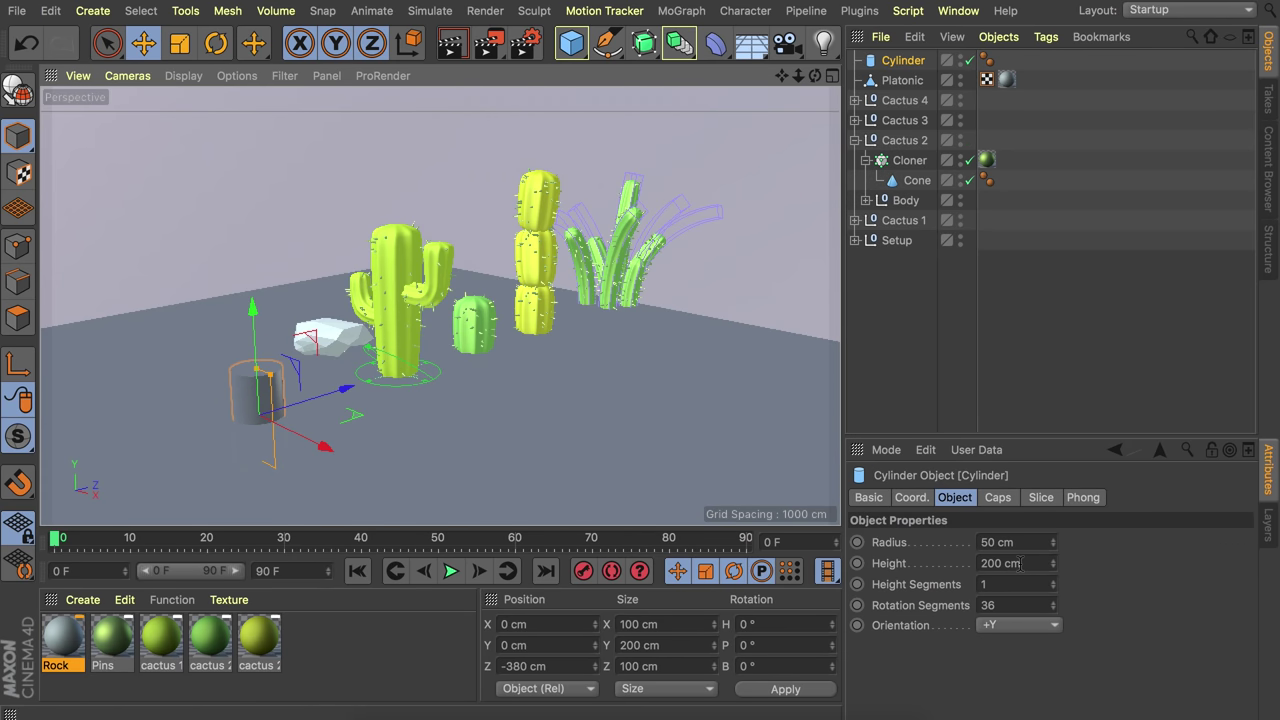
left_click(1019, 563)
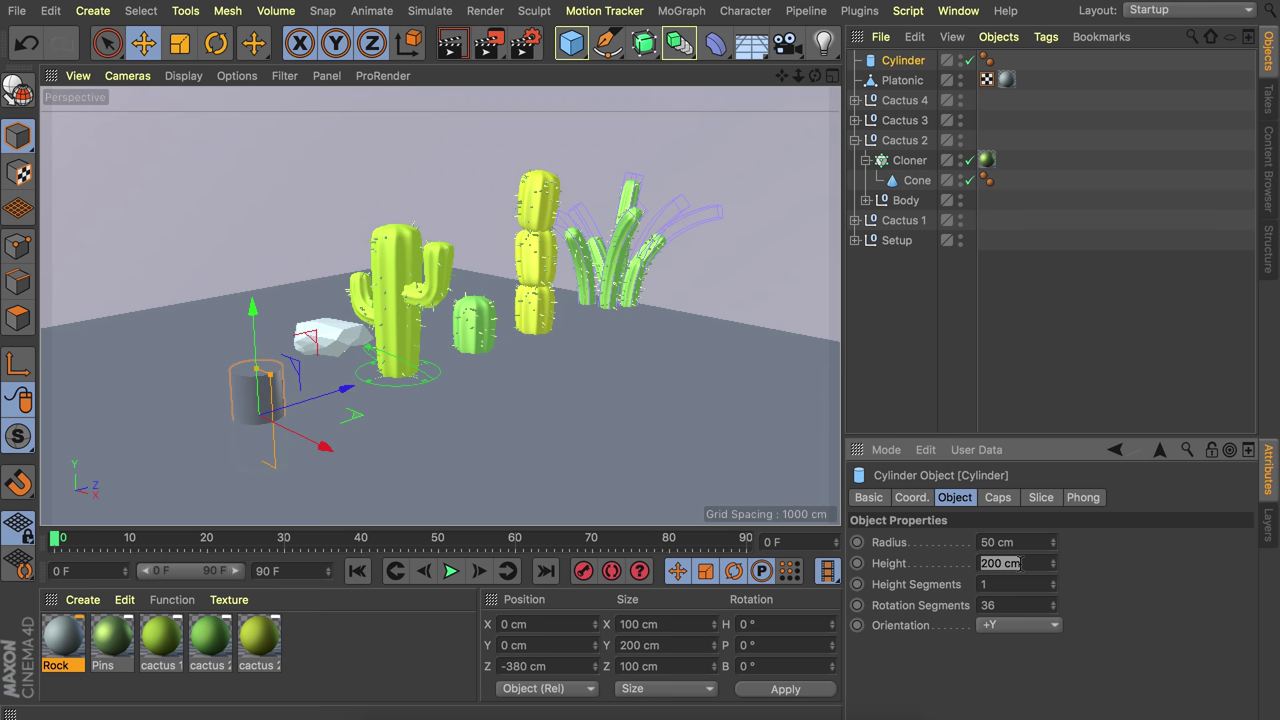
key("Return")
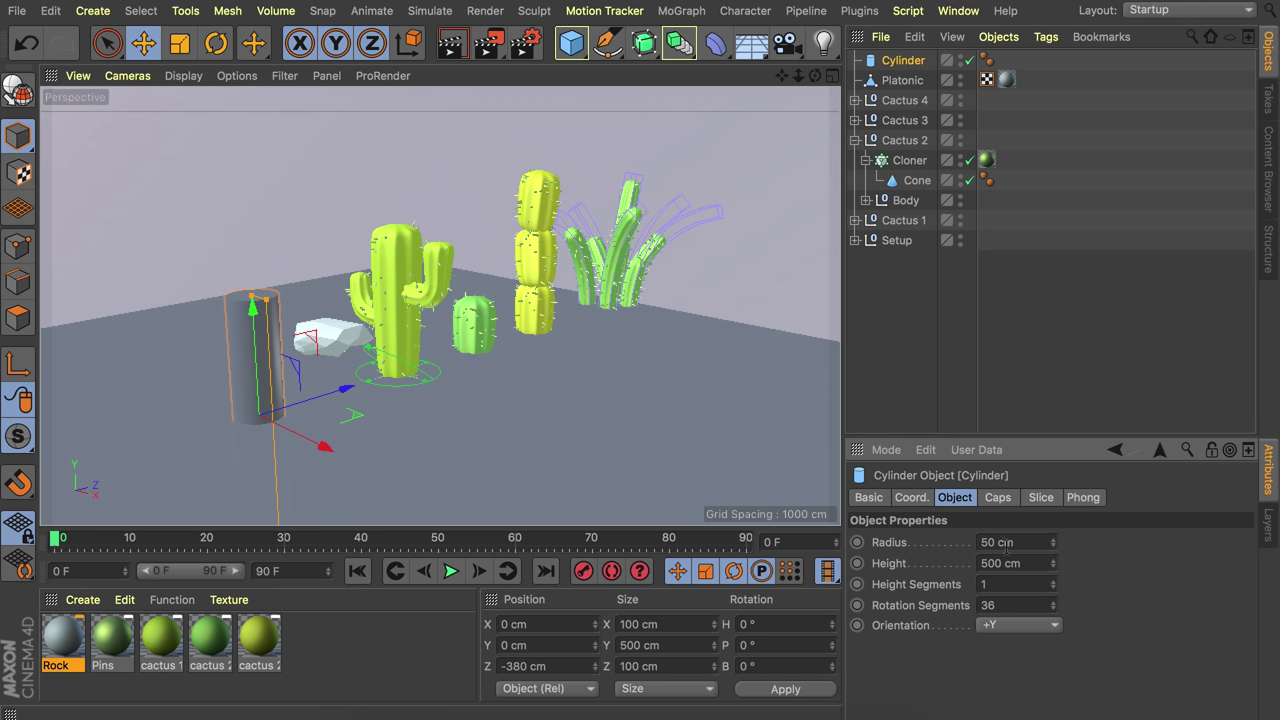
- Set the cylinder's radius to 500 cm
left_click(1008, 542)
type("500")
key("Return")
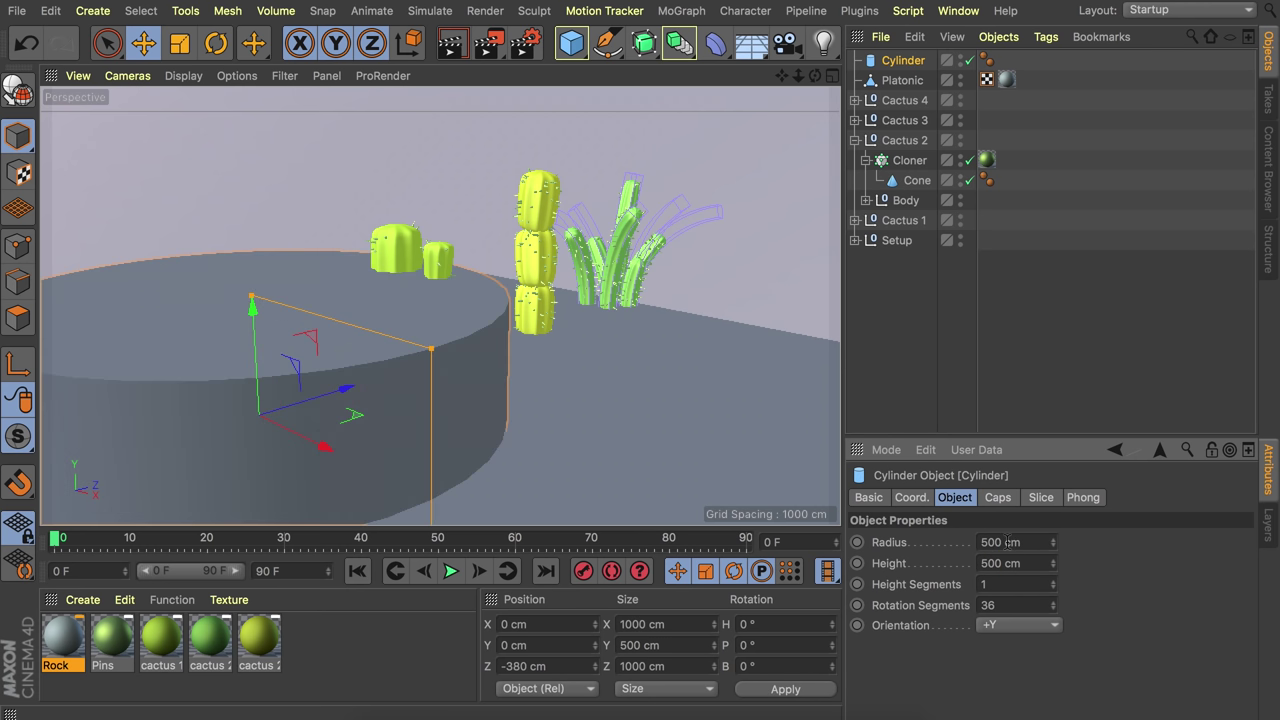
- Set the cylinder's radius to 250 cm
left_click(1009, 540)
type("250")
key("Return")
- Reduce the cylinder's rotation segments to 7 to give it a coarse, angular outline
middle_click_drag(363, 303, 477, 262, "alt")
left_click_drag(452, 300, 423, 367, "alt")
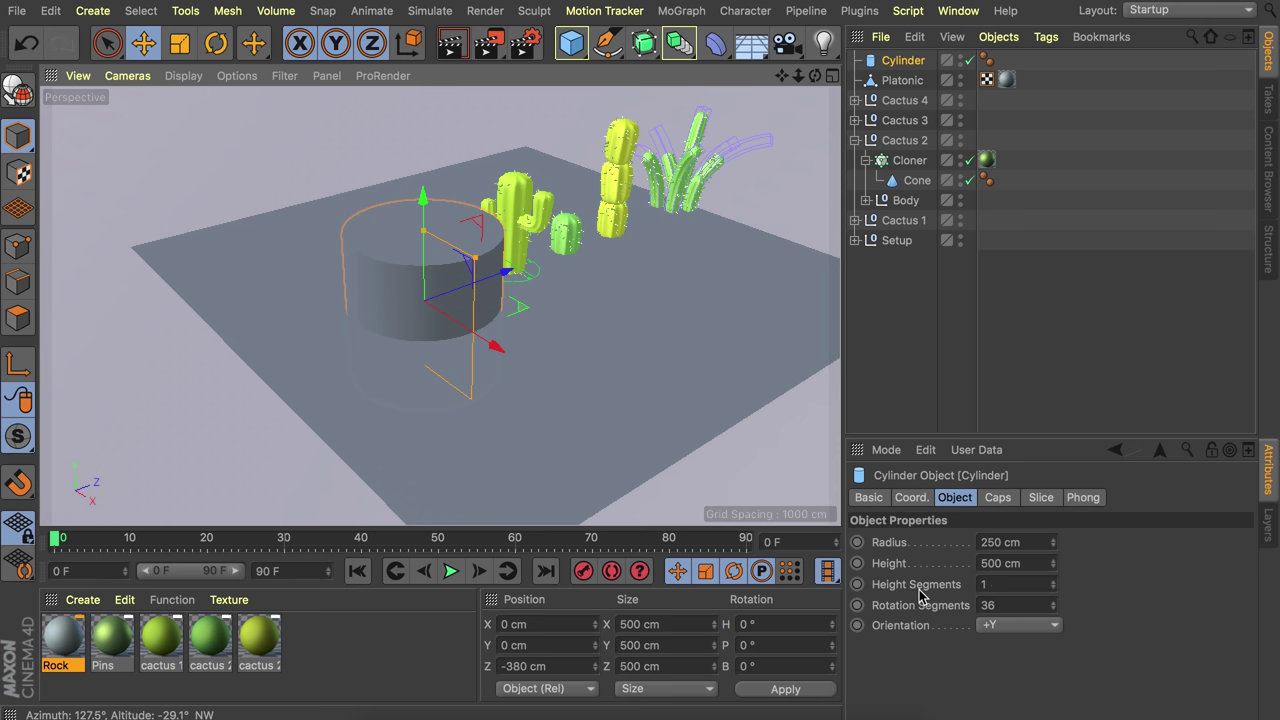
left_click(1018, 605)
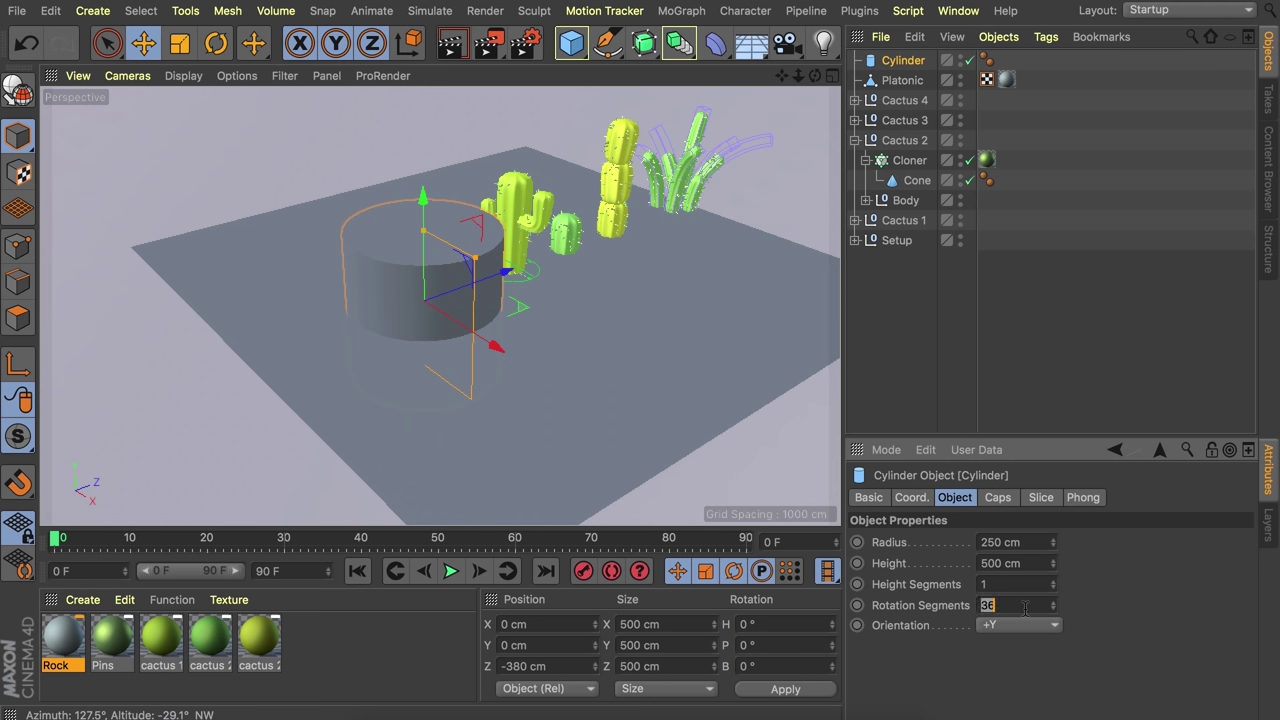
key("Return")
left_click_drag(561, 237, 363, 302, "alt")
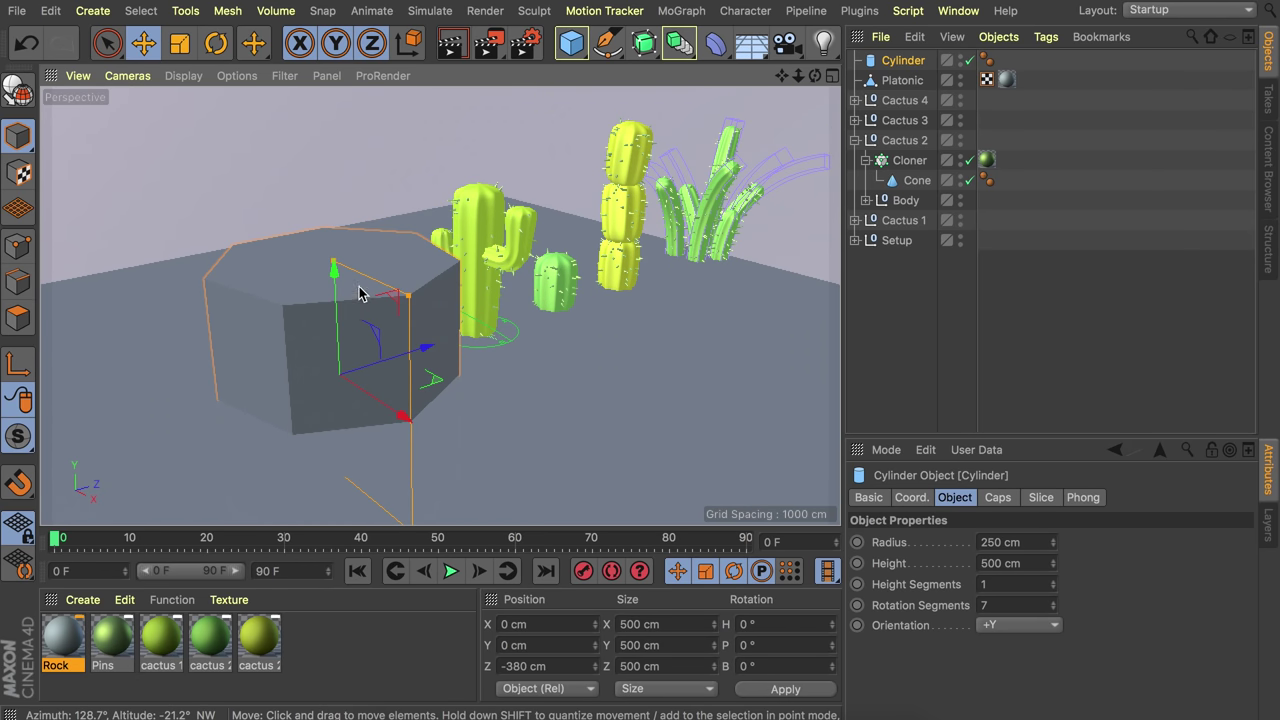
- Convert the cylinder to an editable polygon object and switch to editing its points
key("c")
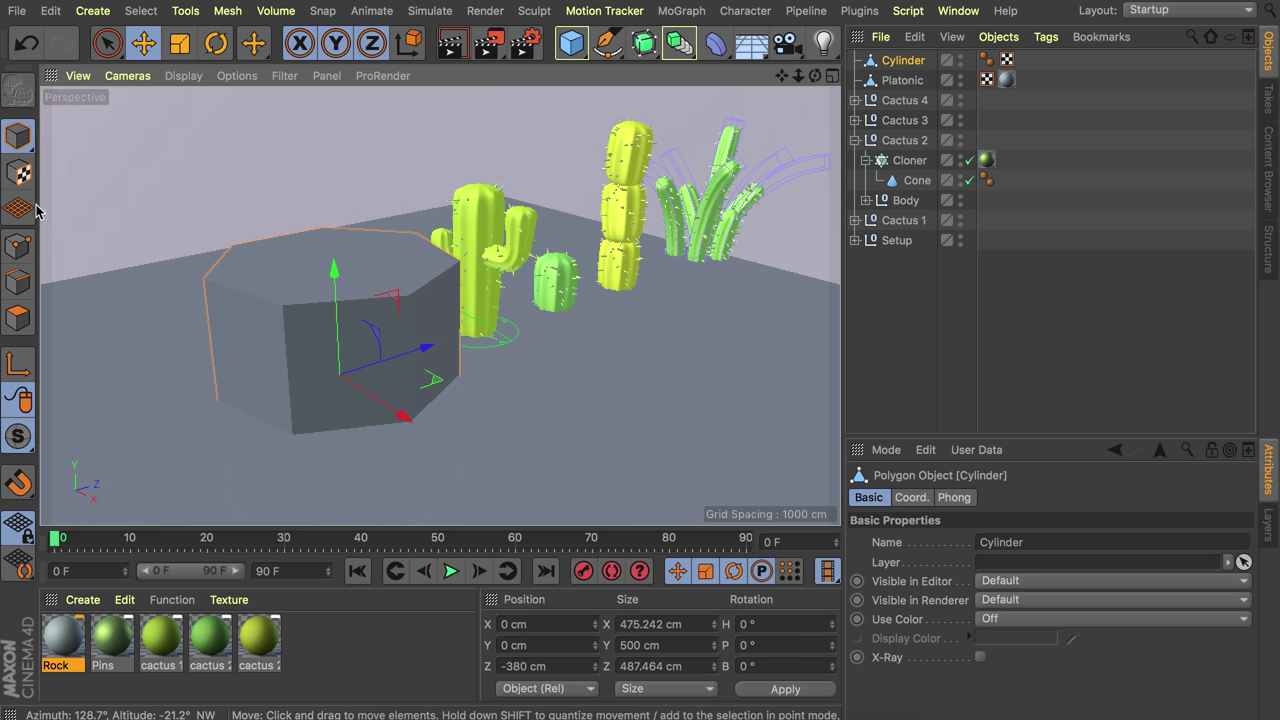
left_click(20, 245)
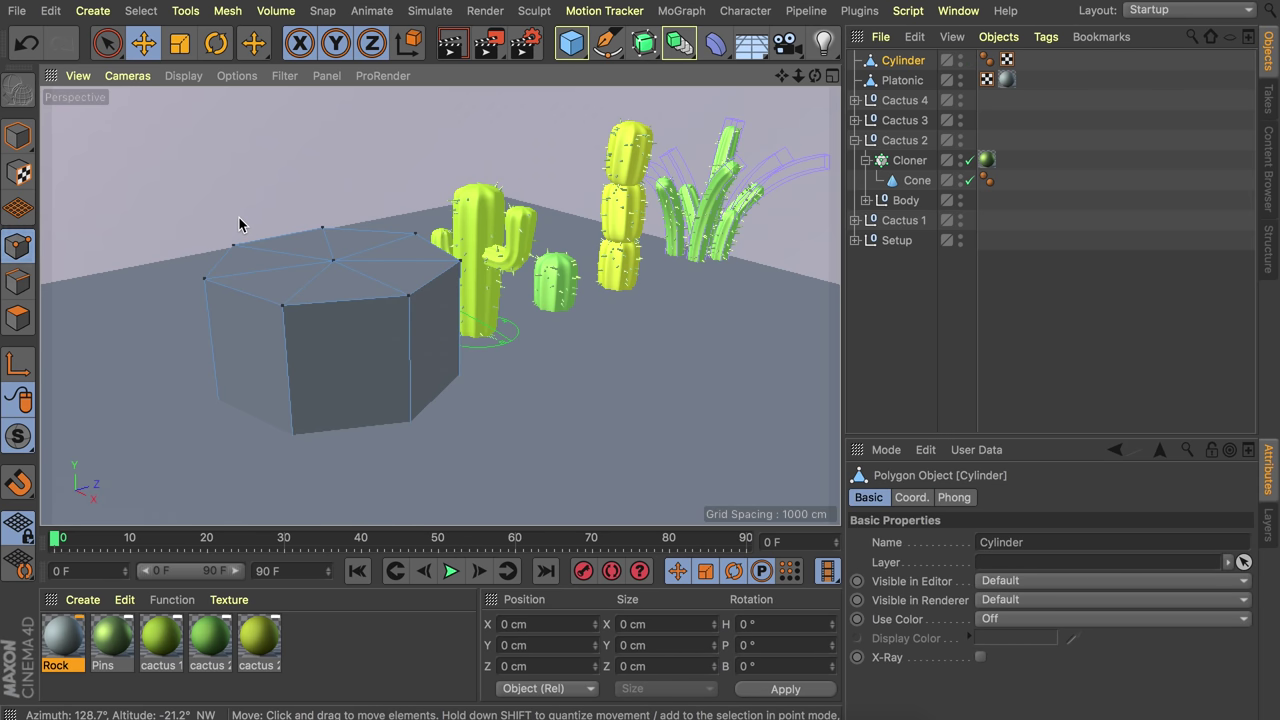
right_click(239, 224)
key("Escape")
right_click(269, 194)
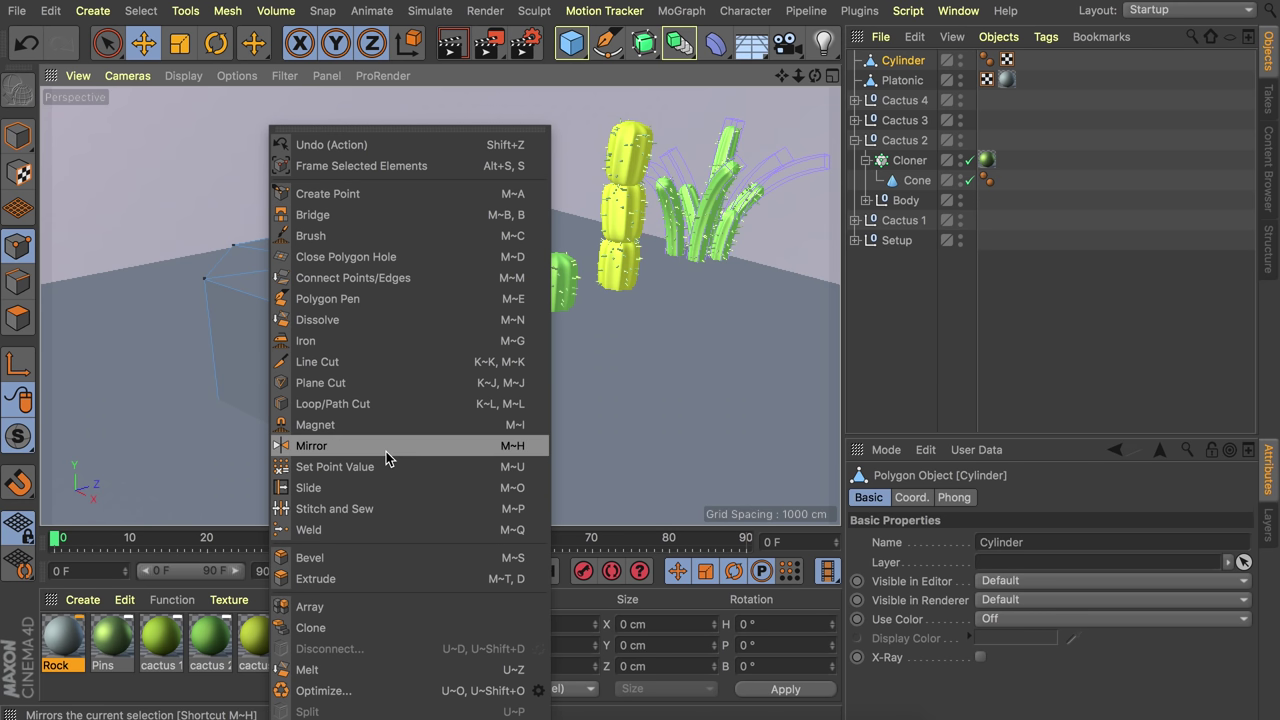
left_click(151, 182)
left_click(283, 310)
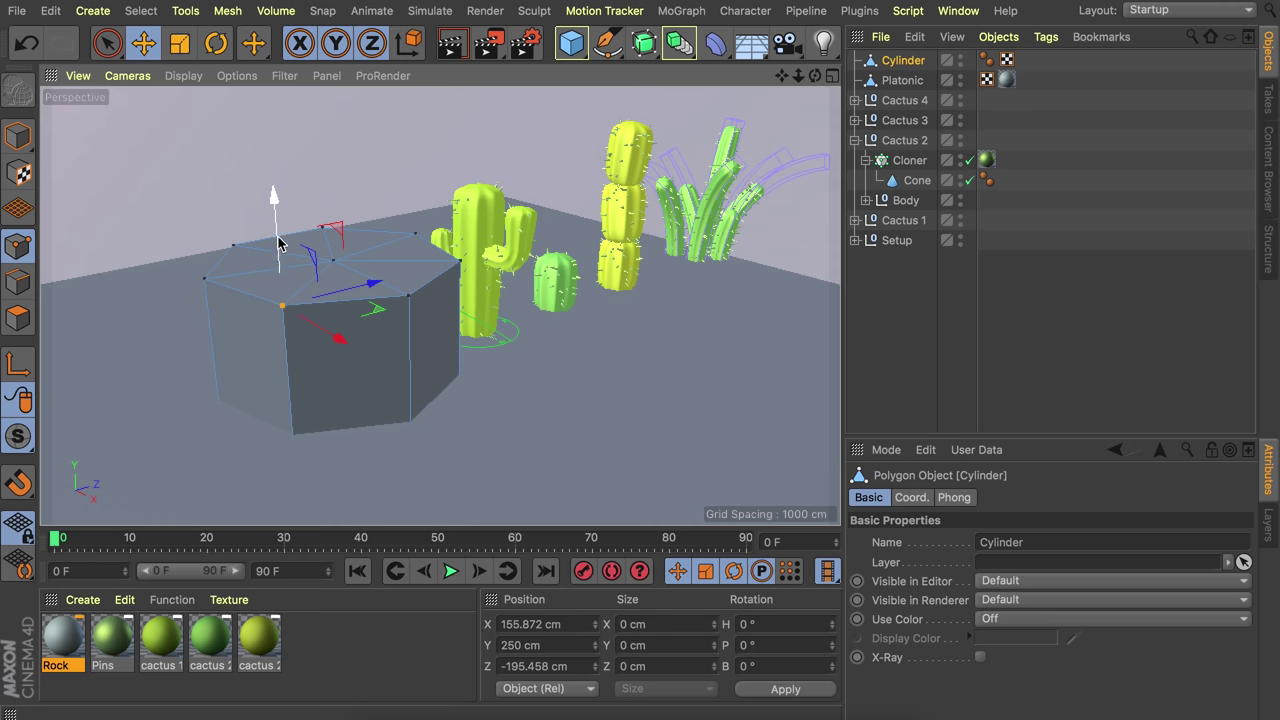
left_click_drag(274, 196, 267, 294)
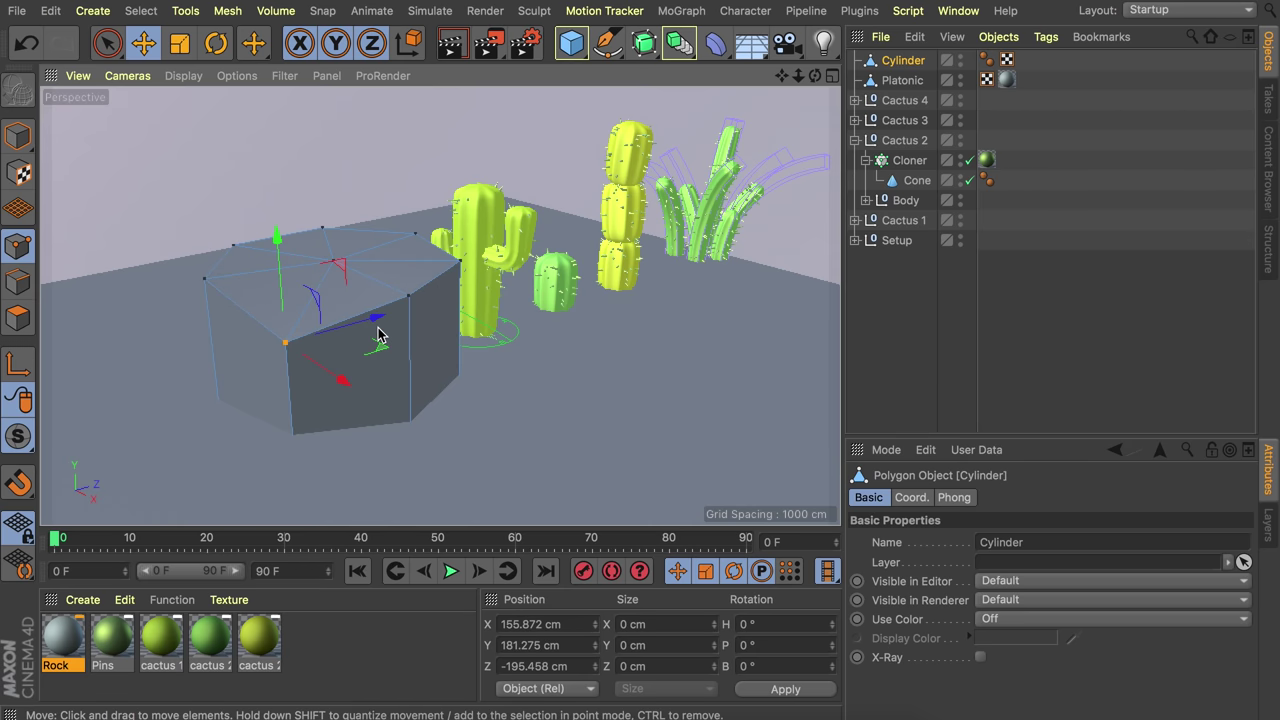
key("ctrl+z")
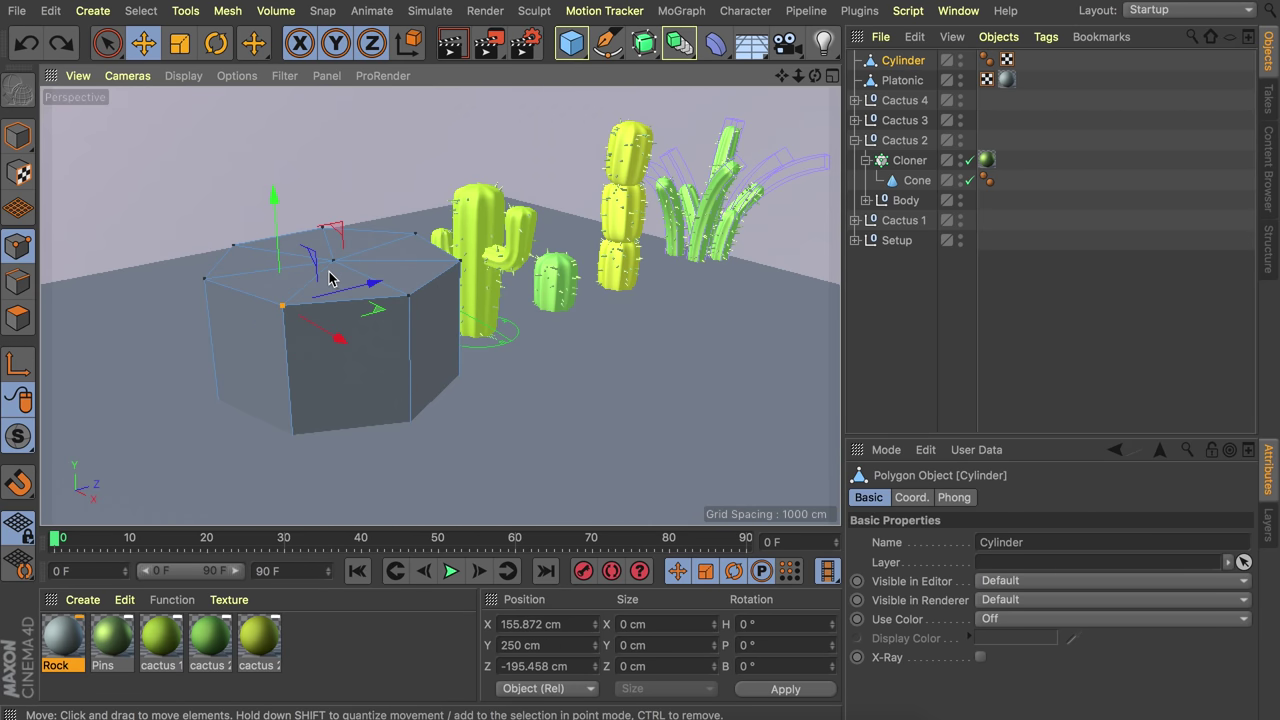
- Select all the top polygons of the cylinder and rotate them to give the rock a slanted top
left_click(18, 318)
key("9")
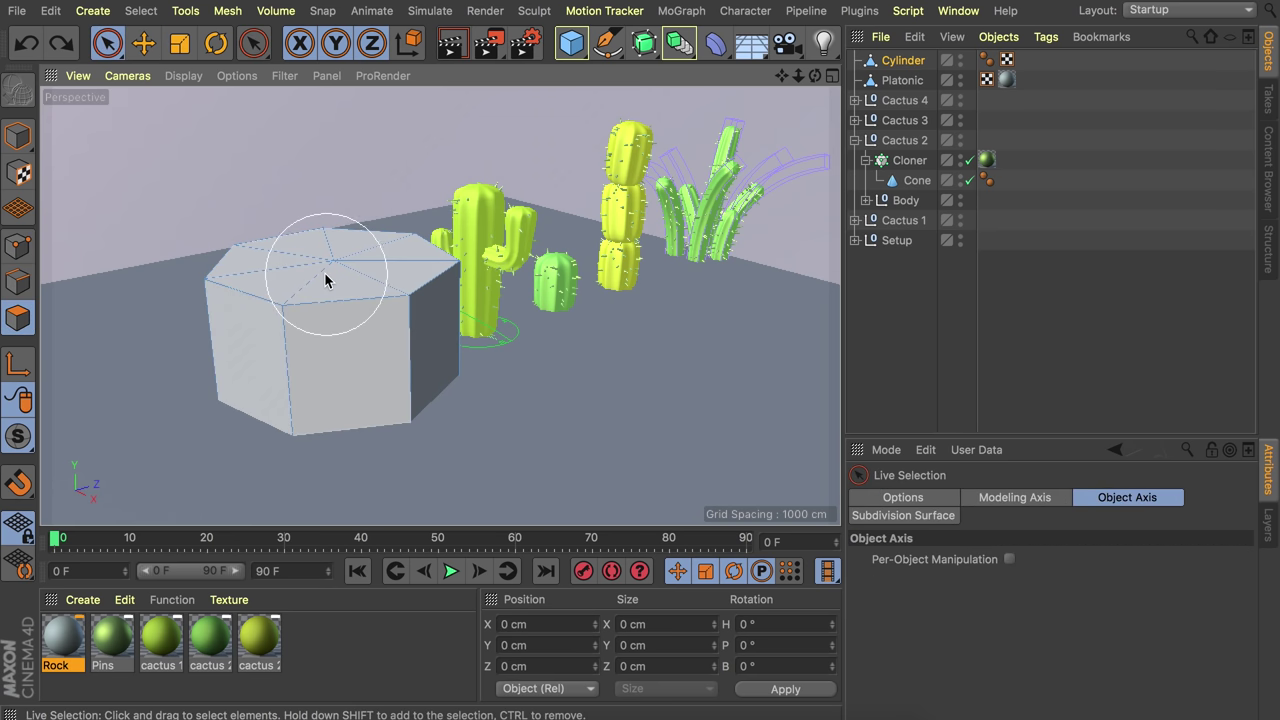
scroll(363, 240, "up", 3)
left_click_drag(363, 240, 363, 355, "alt")
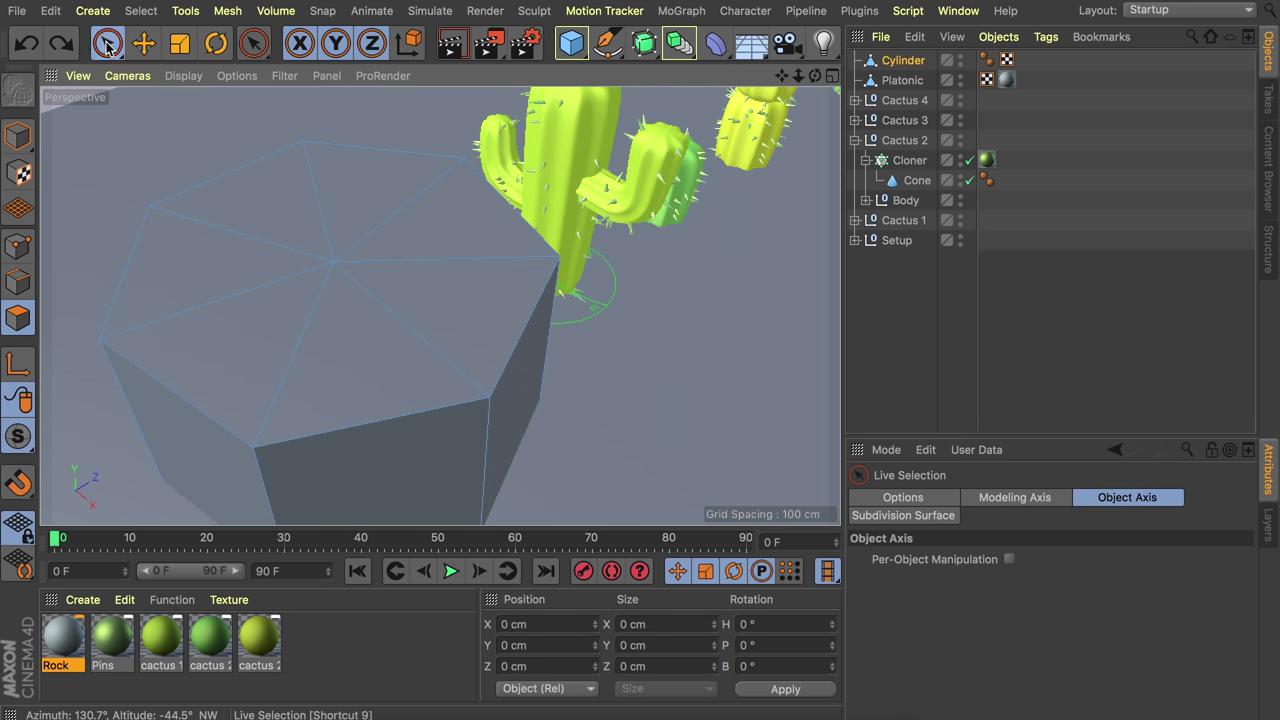
left_click(332, 280)
key("r")
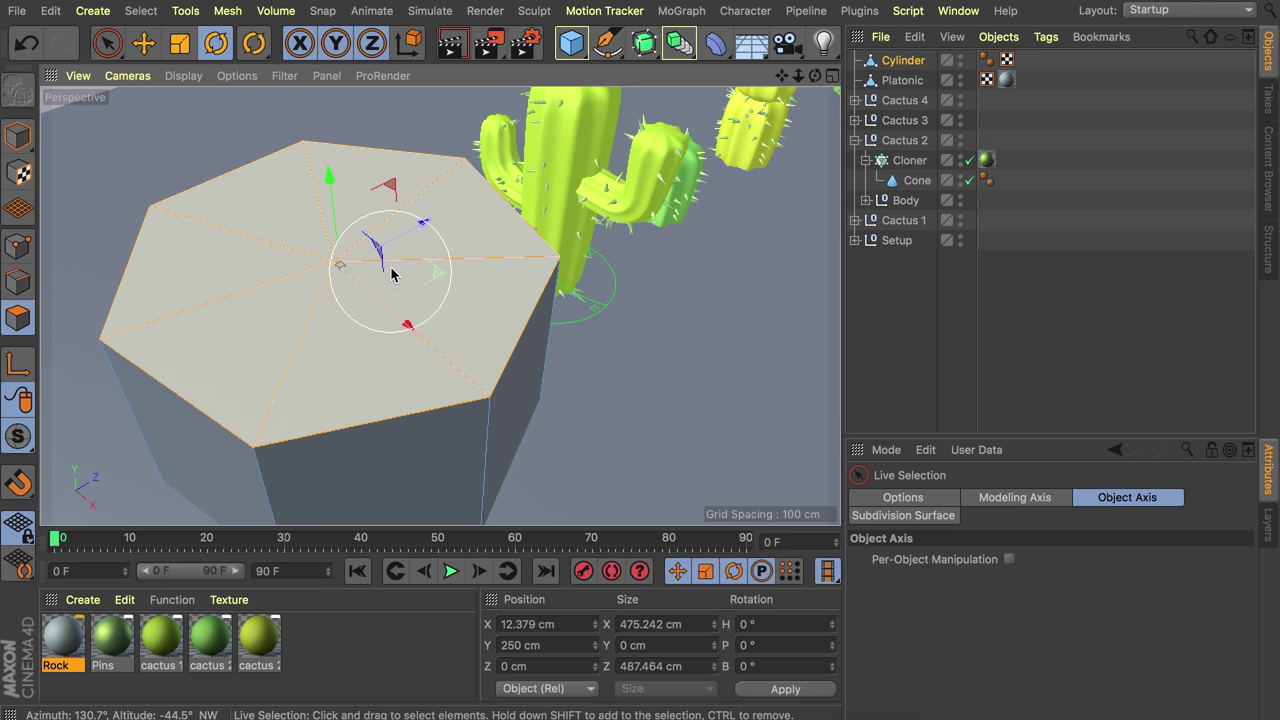
left_click_drag(363, 260, 360, 352)
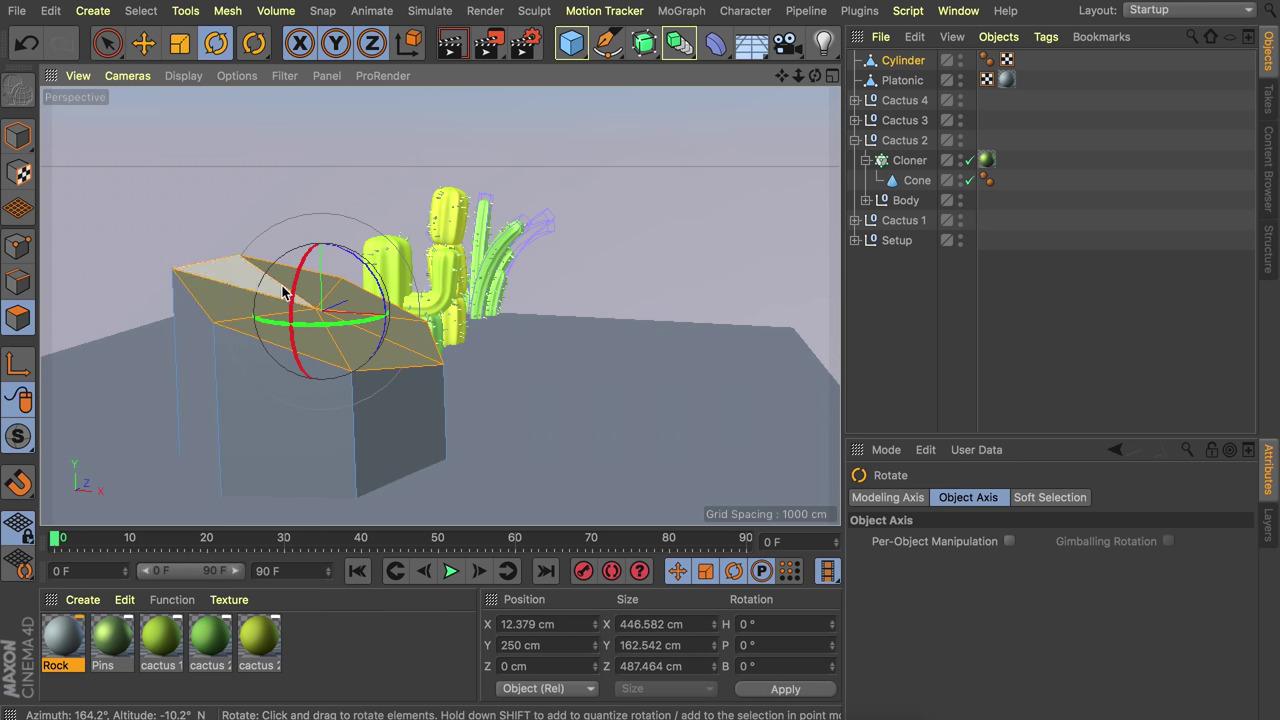
- Move the slanted cylinder to about 127 cm in Y and -504 cm in Z, away from the cacti
key("e")
left_click_drag(337, 330, 337, 277)
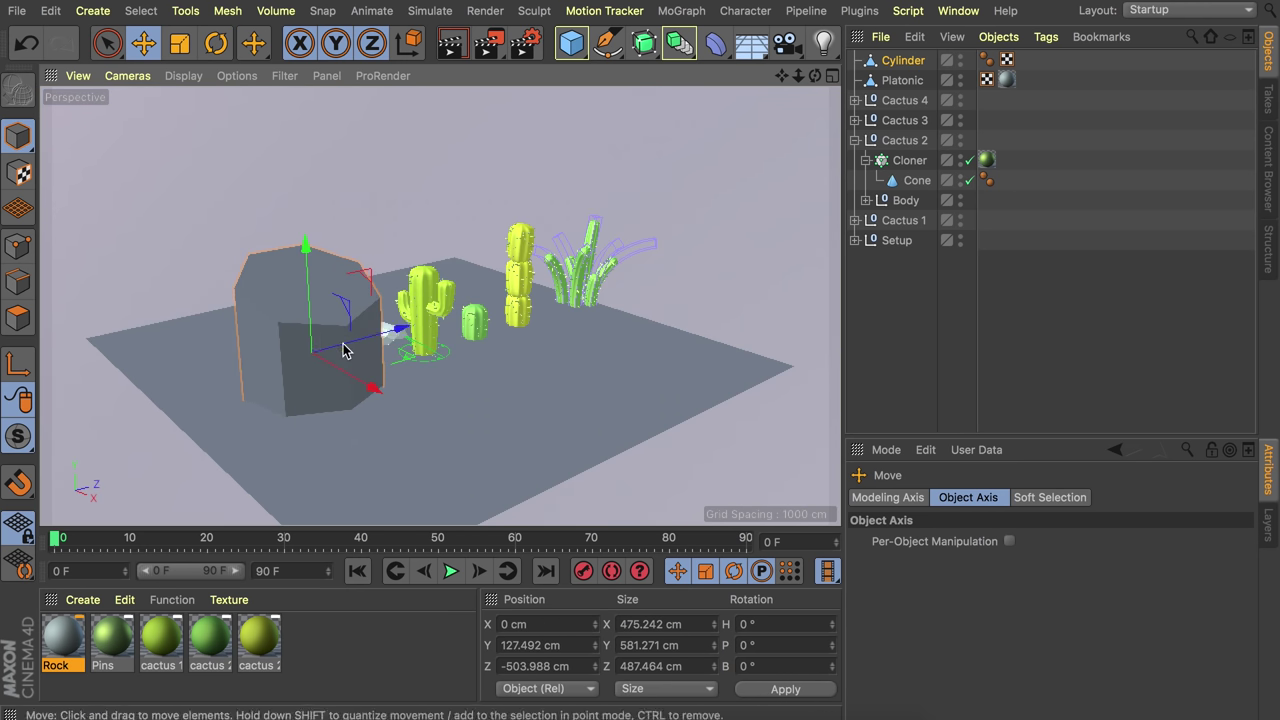
left_click_drag(343, 350, 340, 404, "alt")
- Duplicate the rock at about 437 cm in X, turn it to about -45° heading and scale it down slightly
left_click(216, 43)
key("super+z")
key("t")
left_click_drag(486, 306, 420, 340)
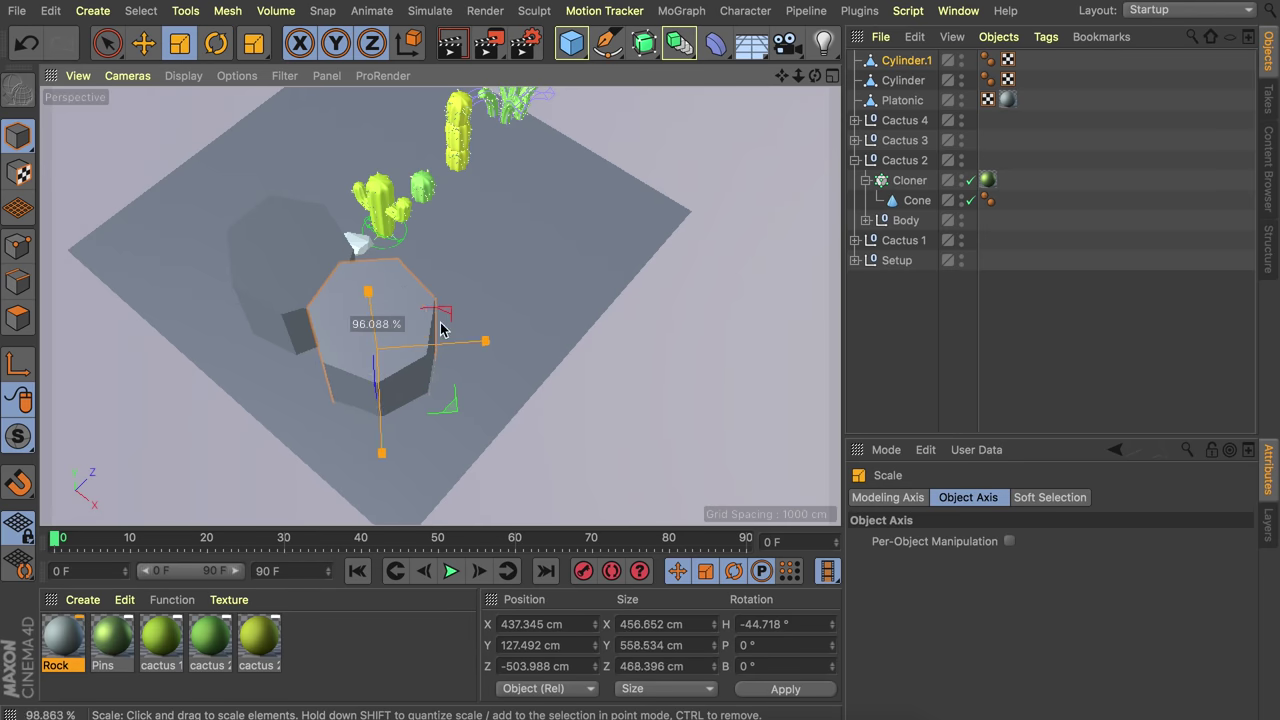
key("e")
left_click_drag(449, 411, 463, 374)
left_click_drag(440, 365, 397, 291, "alt")
key("r")
- Turn, rescale and reposition a further rock copy to form a smaller stone in the cluster
left_click_drag(410, 338, 351, 414)
key("e")
key("t")
left_click_drag(280, 394, 214, 372)
key("e")
left_click_drag(235, 390, 267, 338, "alt")
key("r")
left_click_drag(323, 409, 365, 470, "alt")
- Duplicate the large rock beside itself, then rotate, scale and move the copy to form a tall pillar
left_click(354, 251)
key("e")
left_click_drag(354, 251, 290, 300, "alt")
left_click_drag(457, 249, 278, 290, "ctrl")
mouse_move(232, 380)
left_mouse_down()
mouse_move(237, 401)
mouse_move(251, 389)
mouse_move(235, 388)
left_mouse_up()
key("r")
key("t")
left_click_drag(226, 295, 278, 375)
key("e")
left_click_drag(226, 292, 208, 243)
left_click_drag(280, 268, 314, 189, "alt")
key("t")
left_click_drag(222, 205, 223, 243)
- Duplicate one of the smaller rocks toward the front of the cluster and rotate the copy for variation
left_click_drag(450, 270, 498, 360, "alt")
left_click(497, 346)
left_click_drag(330, 195, 311, 263, "alt")
left_click(311, 263)
left_click_drag(393, 325, 514, 392, "ctrl")
key("r")
left_click_drag(406, 406, 370, 370)
left_click(481, 186)
left_click_drag(481, 192, 389, 351, "alt")
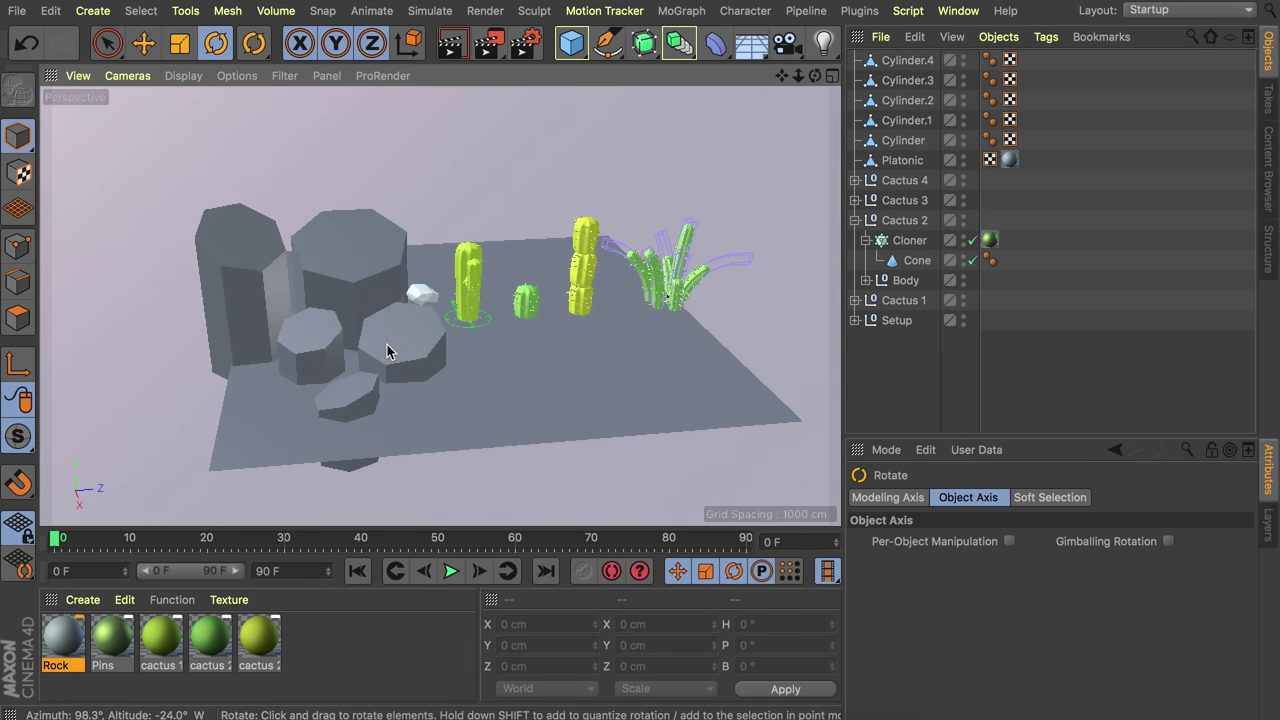
- Create a material named Tall rocks with an orange-brown color of H 26°, S 55% and V 70%
double_click(315, 658)
double_click(67, 639)
type("Tall rocks")
left_click(338, 279)
left_click(686, 189)
left_click(822, 211)
left_click(836, 232)
left_click(863, 232)
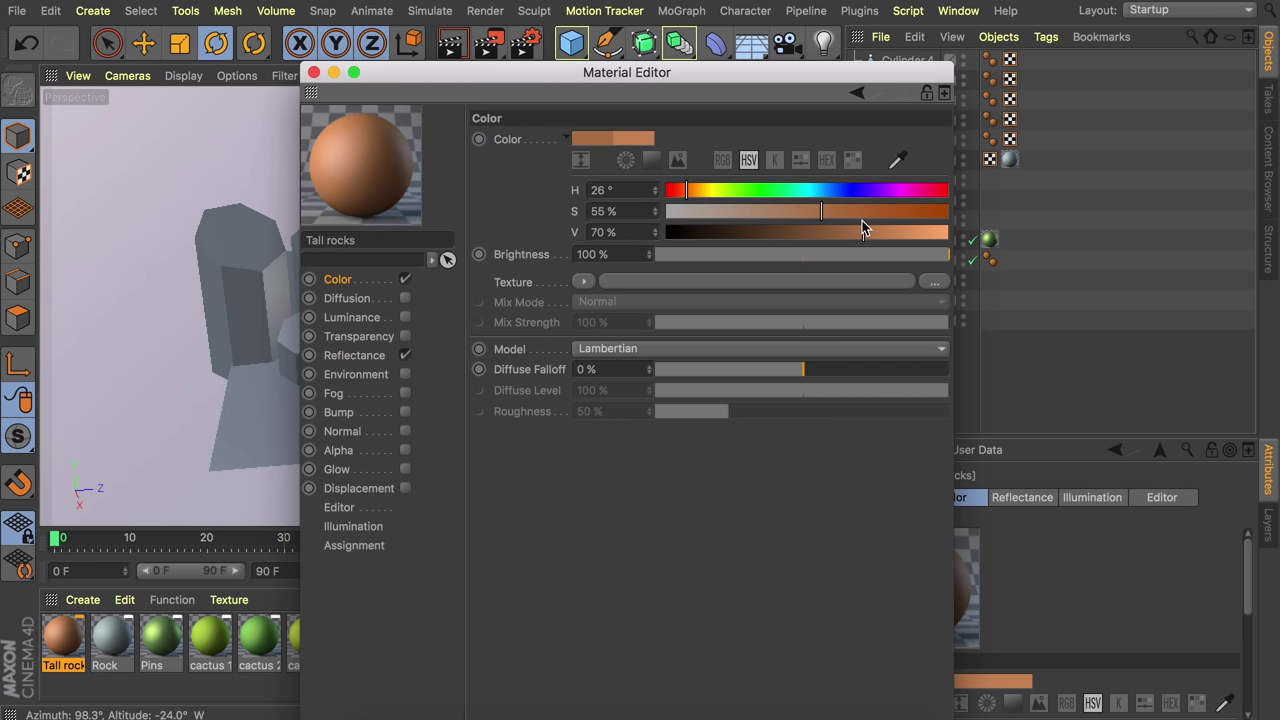
left_click_drag(500, 78, 720, 33)
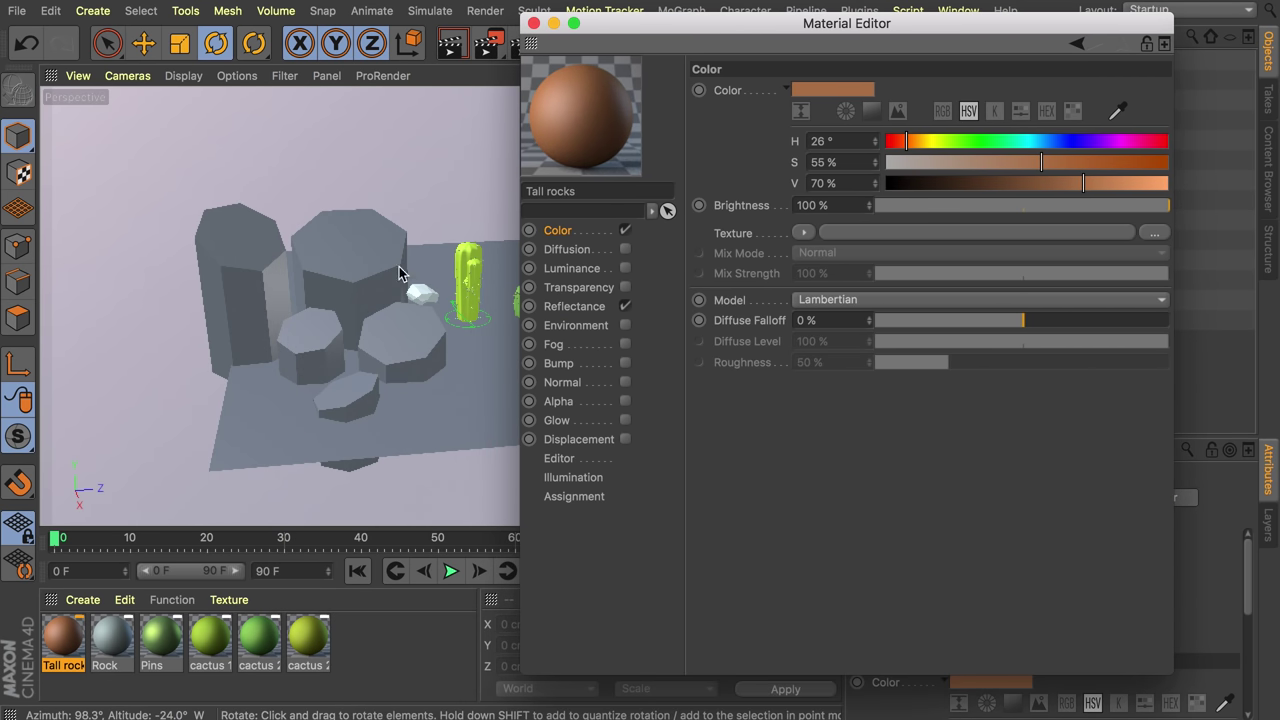
- Enable Diffusion on the Tall rocks material with a Fresnel texture and lighten its black gradient knot to mid-grey
left_click(625, 249)
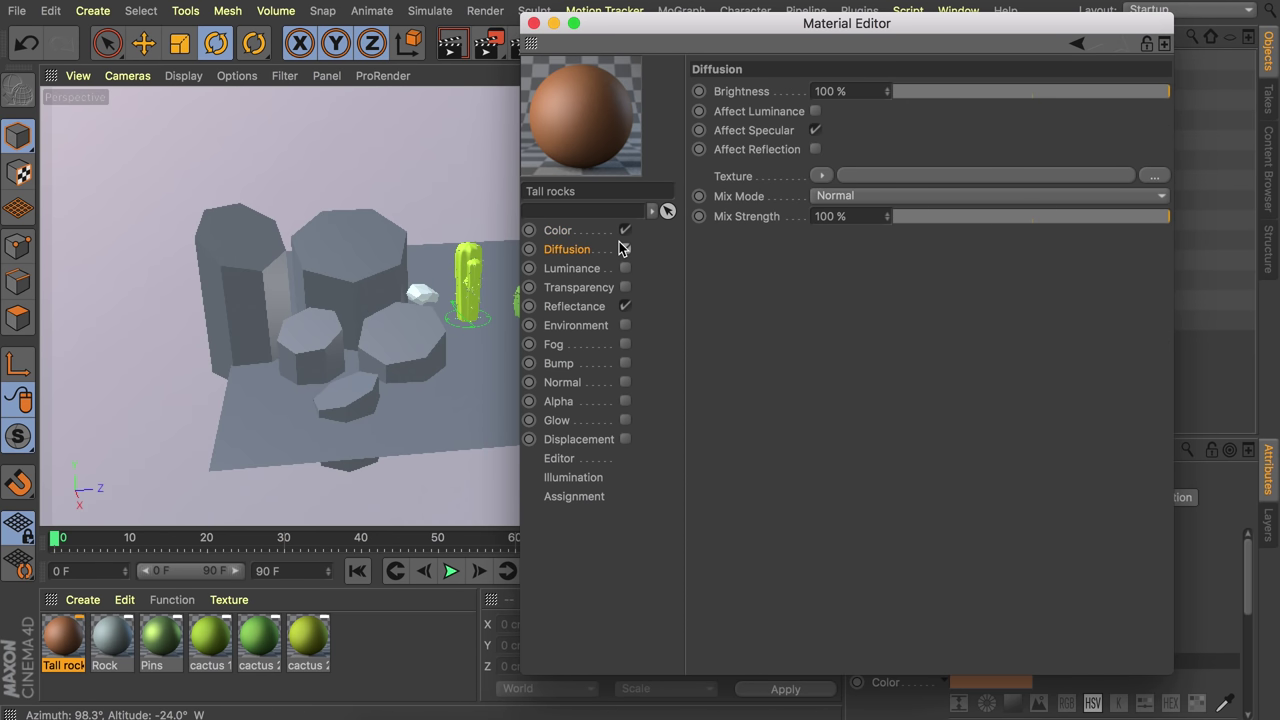
left_click(822, 177)
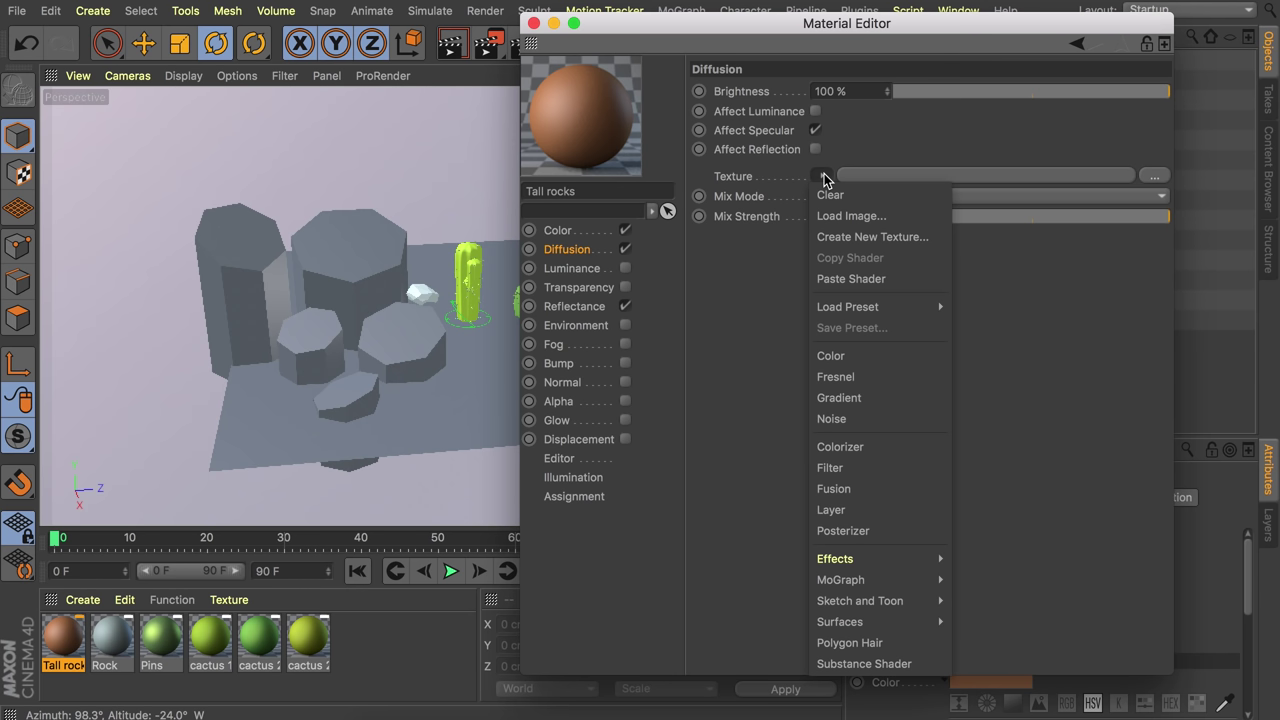
left_click(845, 377)
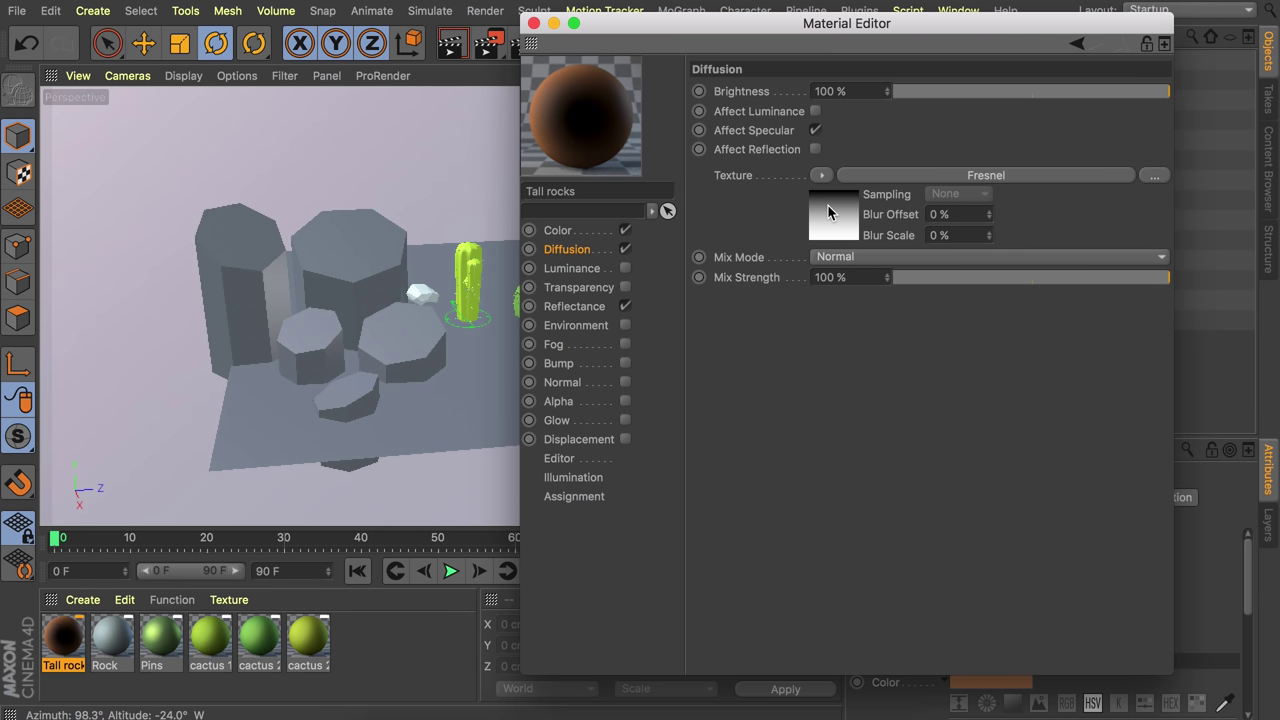
left_click(828, 212)
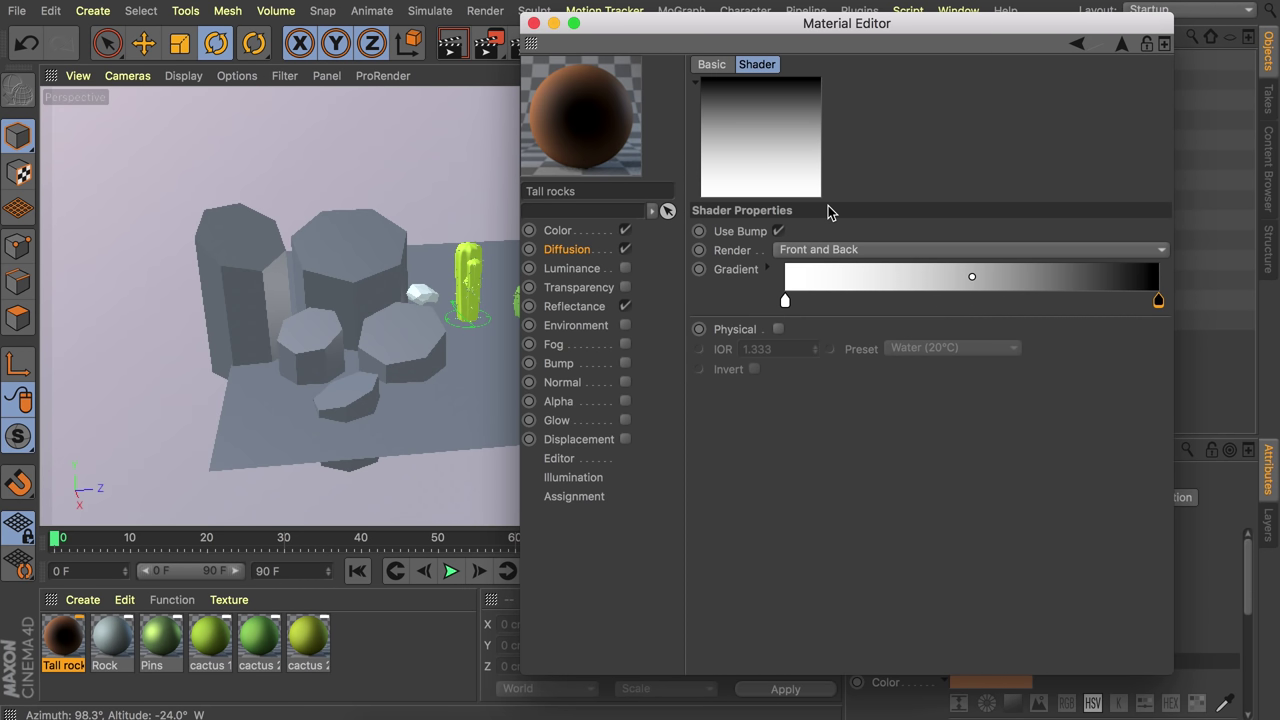
double_click(1158, 308)
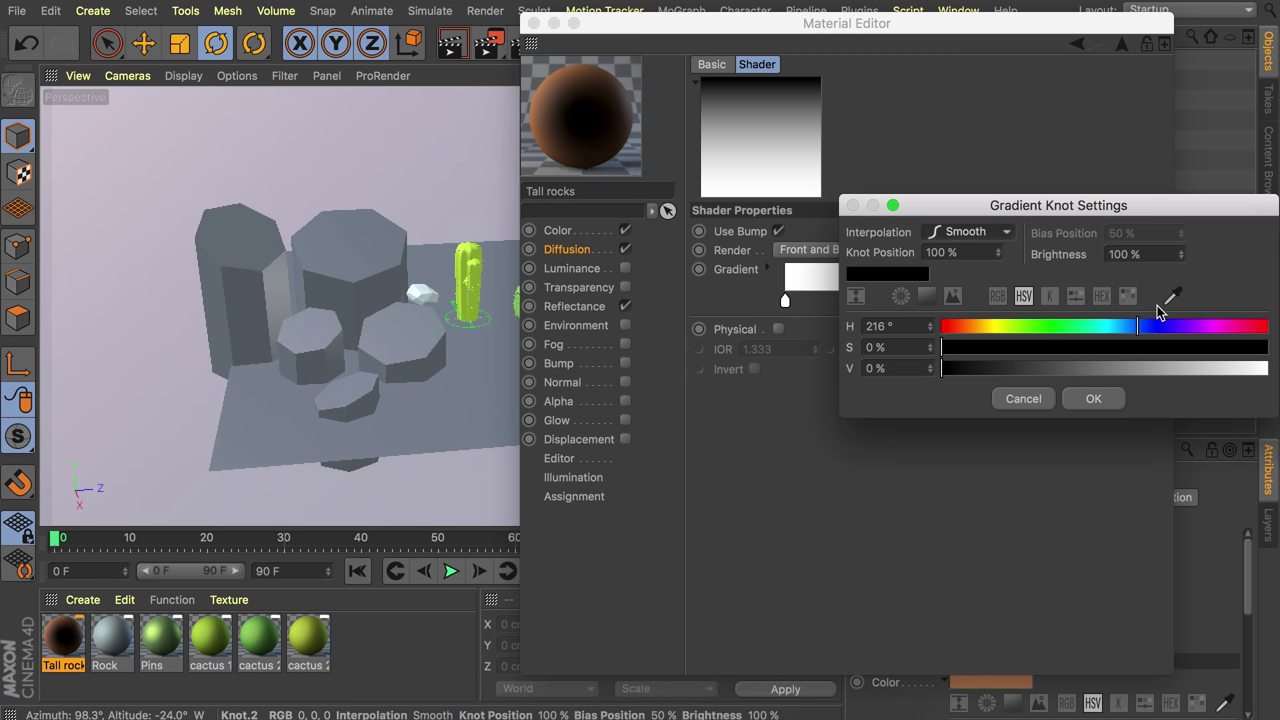
left_click_drag(1108, 368, 1105, 370)
left_click(1090, 399)
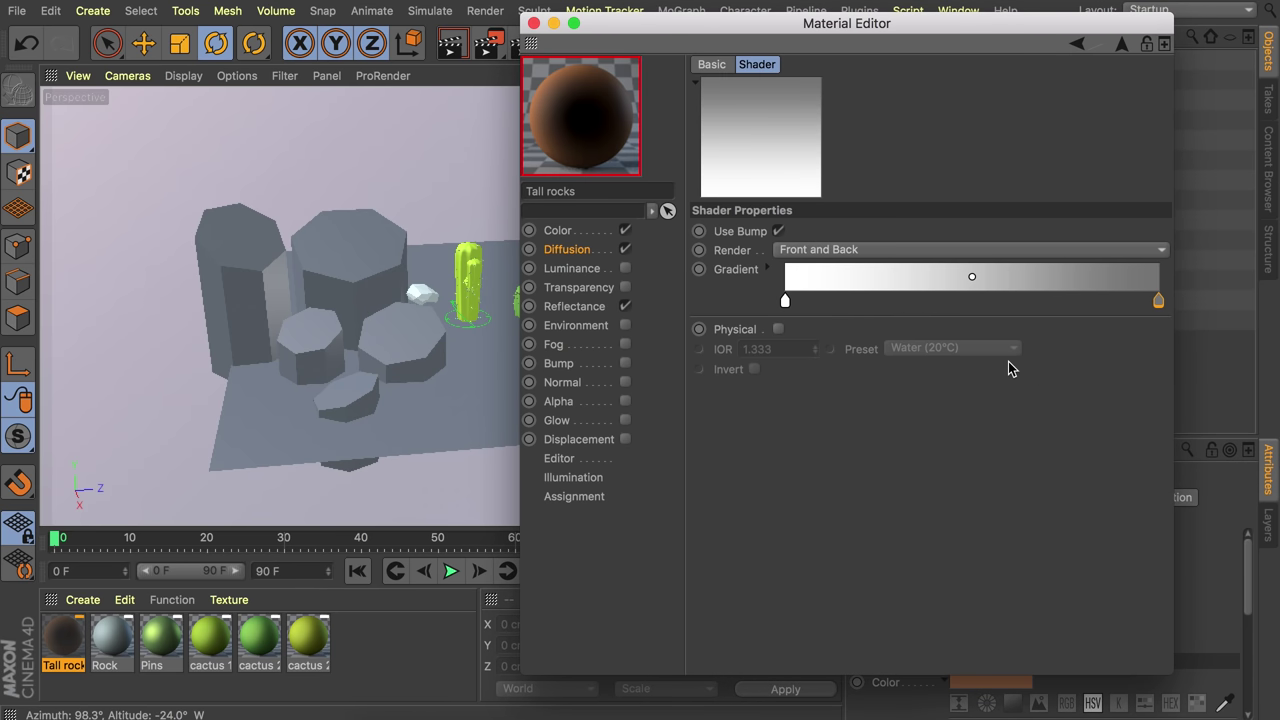
- Enable Displacement with a Marble texture, a height of 2 cm and Sub Polygon Displacement
left_click(625, 441)
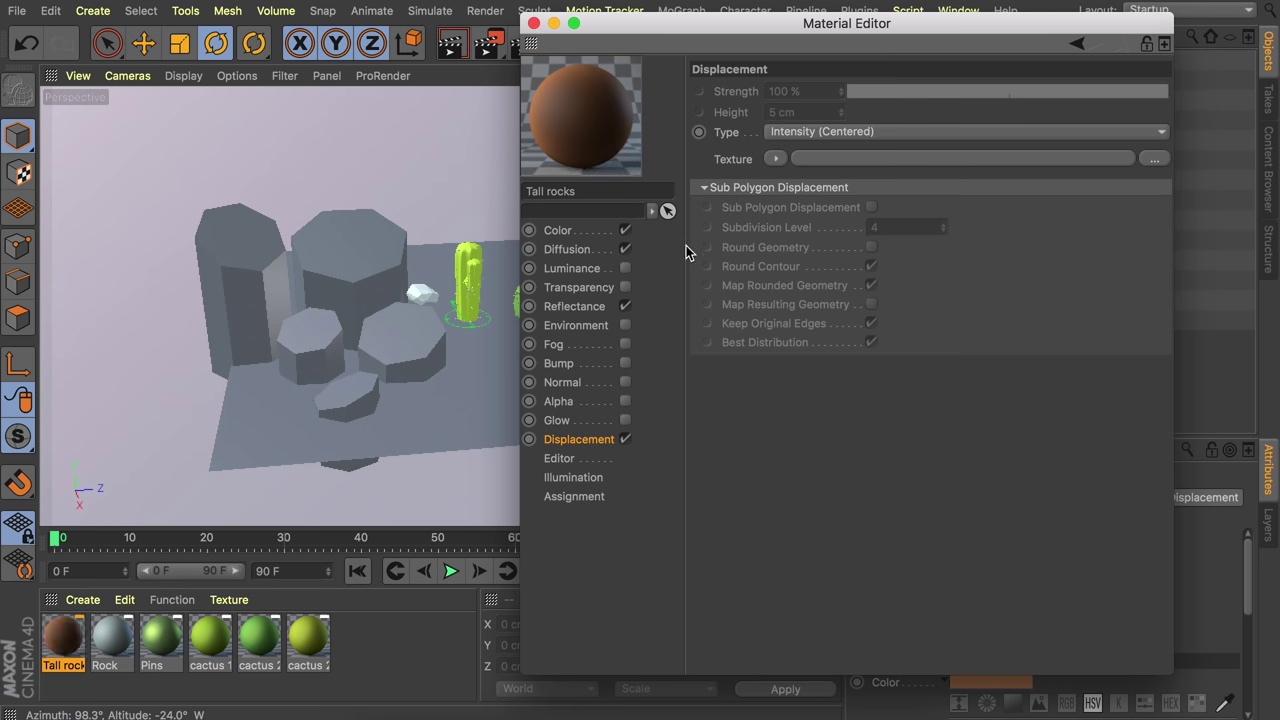
left_click(777, 160)
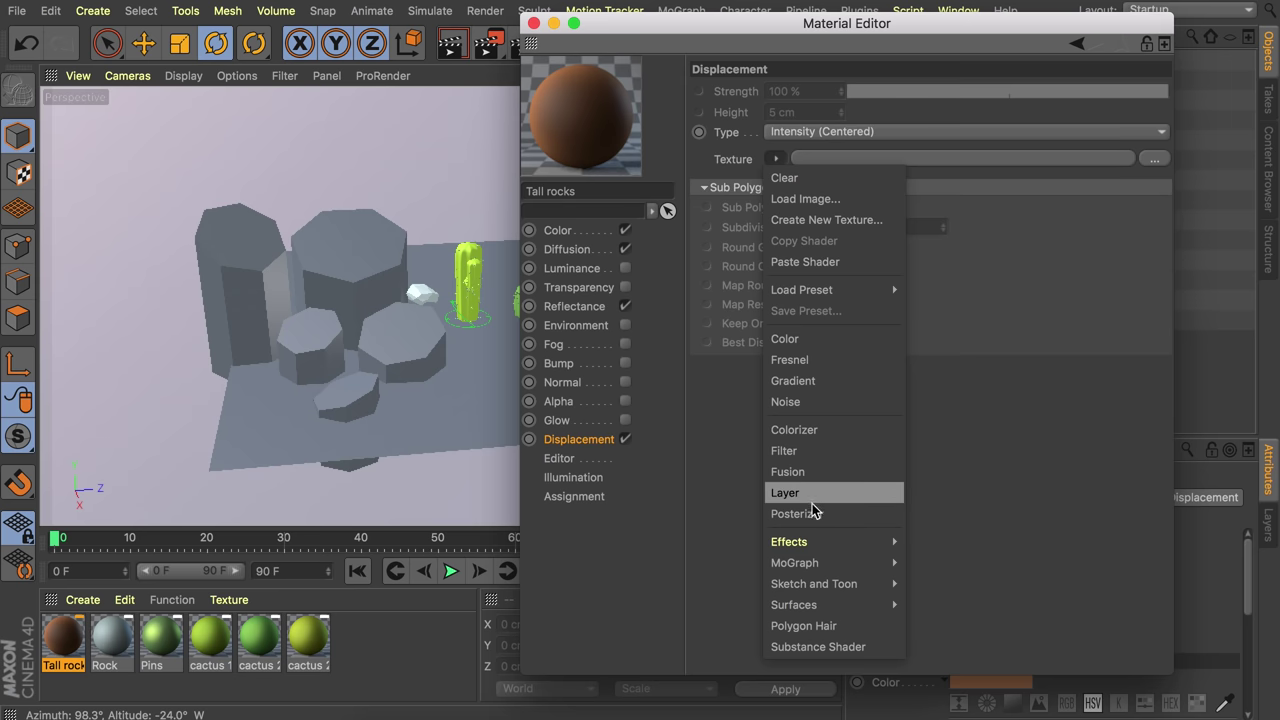
mouse_move(805, 605)
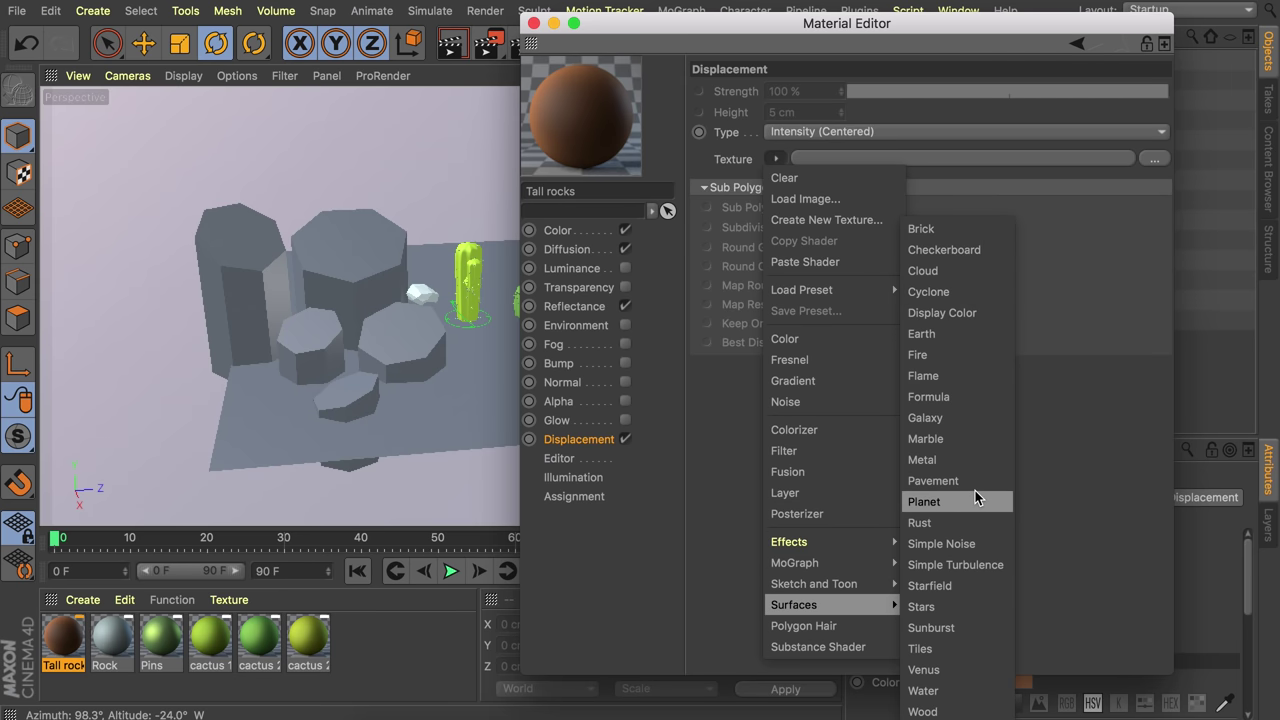
left_click(968, 438)
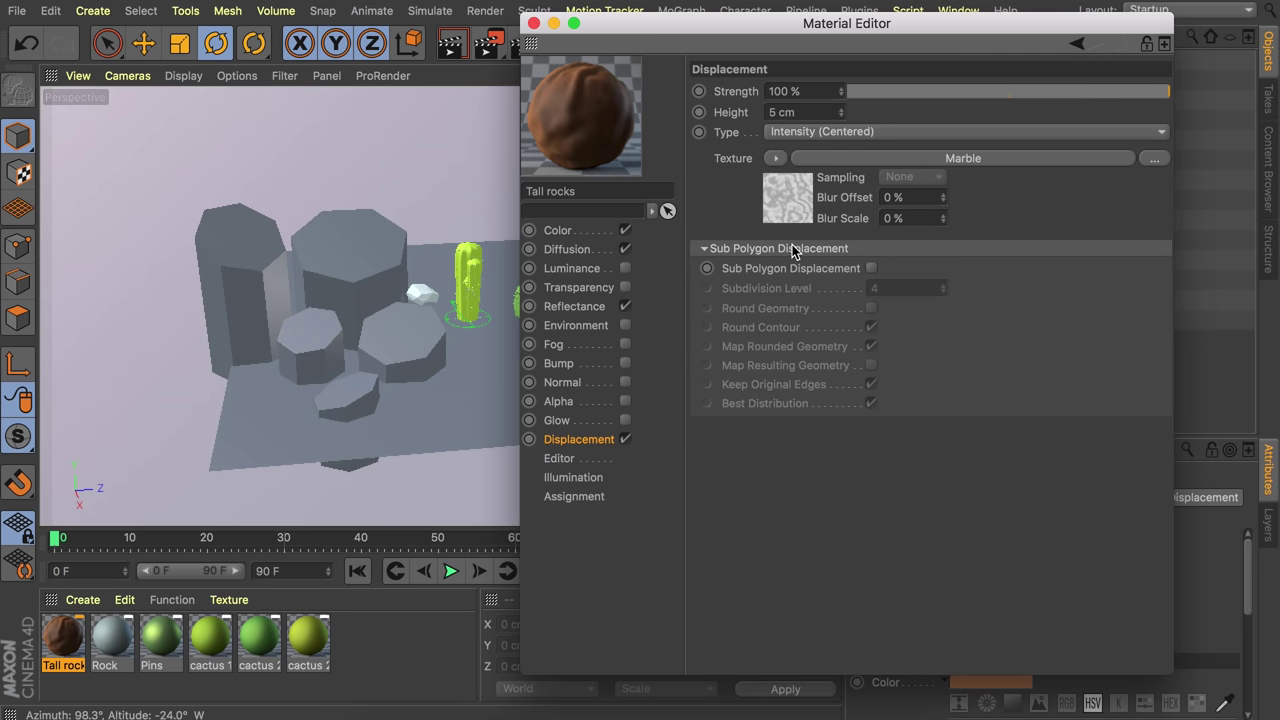
left_click(841, 116)
left_click(841, 116)
left_click(841, 116)
left_click(871, 268)
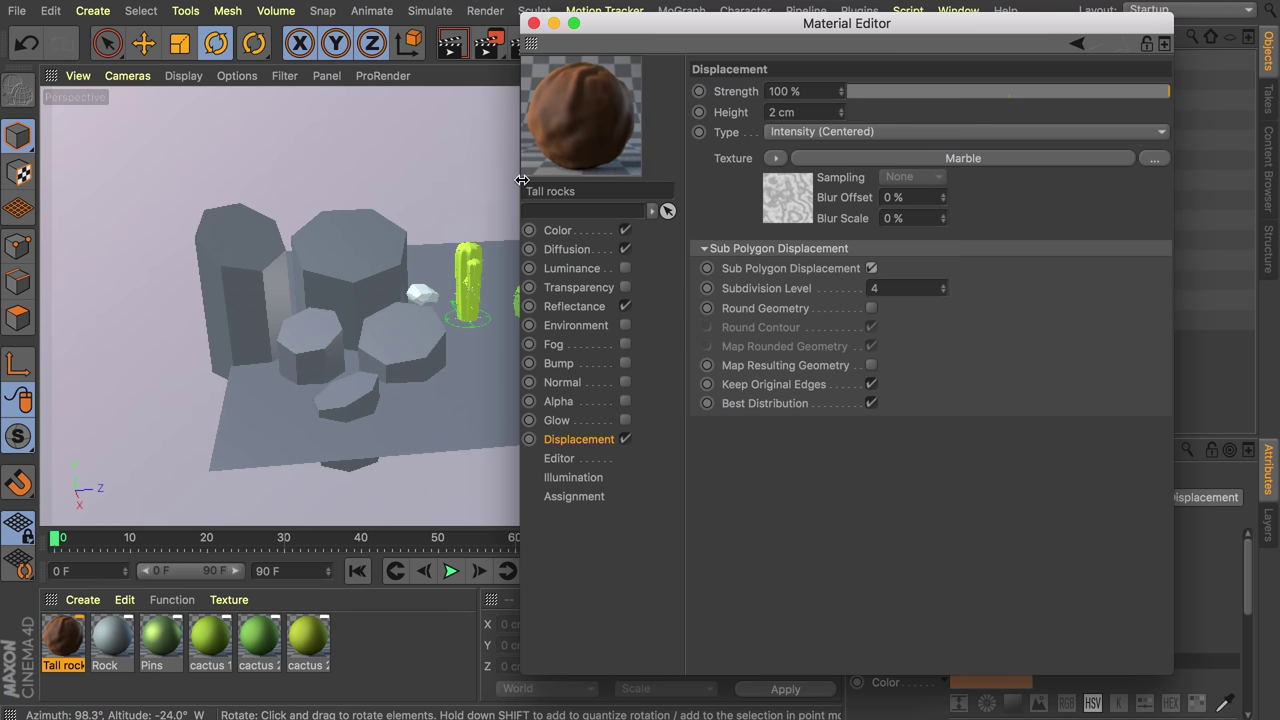
- Close the material settings and apply the Tall rocks material to all five cylinder rocks
left_click(534, 23)
left_click_drag(63, 636, 242, 290)
left_click_drag(63, 636, 346, 395)
- Group the five cylinders under a null named Tall rocks and render the view
left_click(906, 60)
left_click(904, 142, "shift")
key("alt+g")
double_click(895, 62)
type("Tall rocks")
key("Return")
key("ctrl+r")
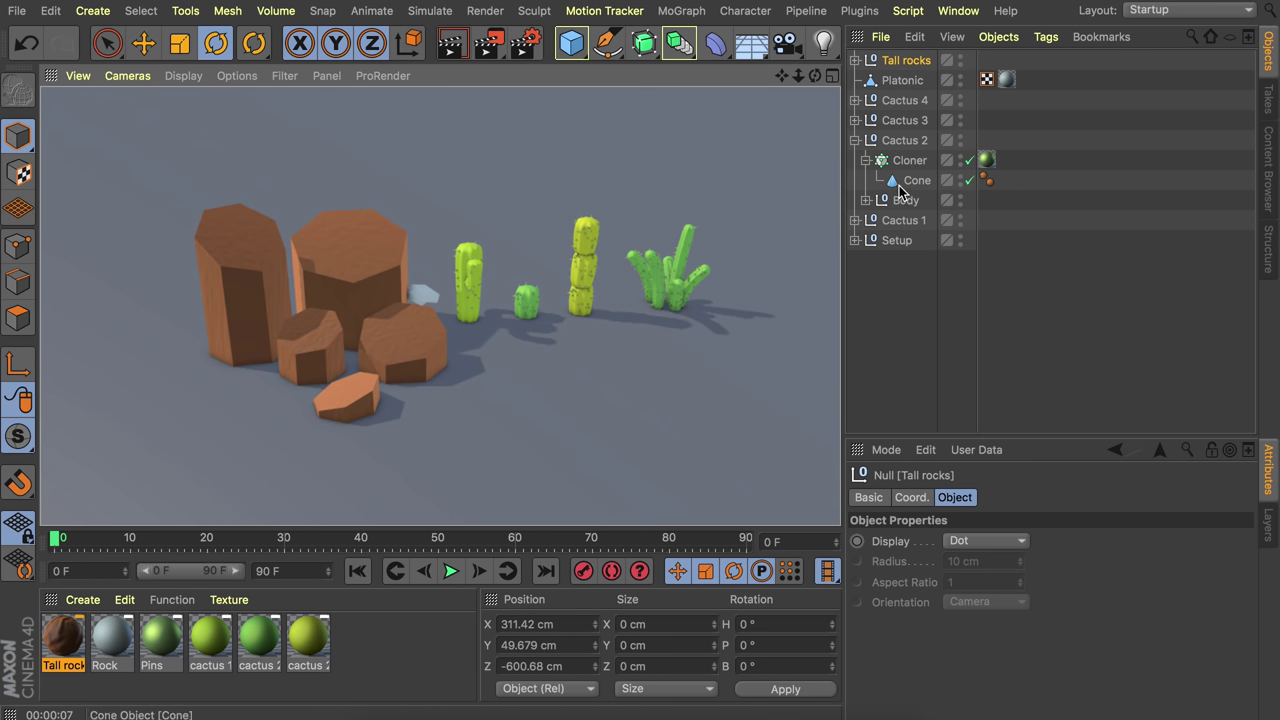
- Delete the Floor object from the Setup group
left_click(858, 244)
left_click(856, 241)
left_click(902, 262)
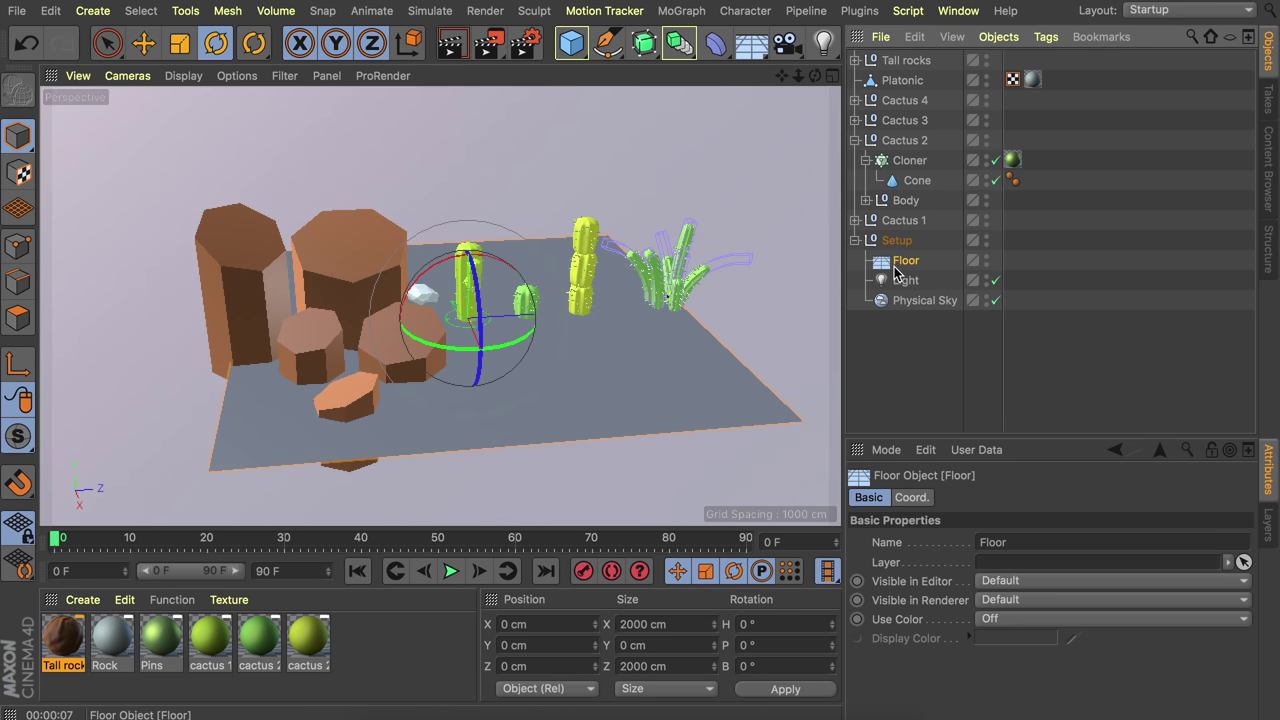
key("Delete")
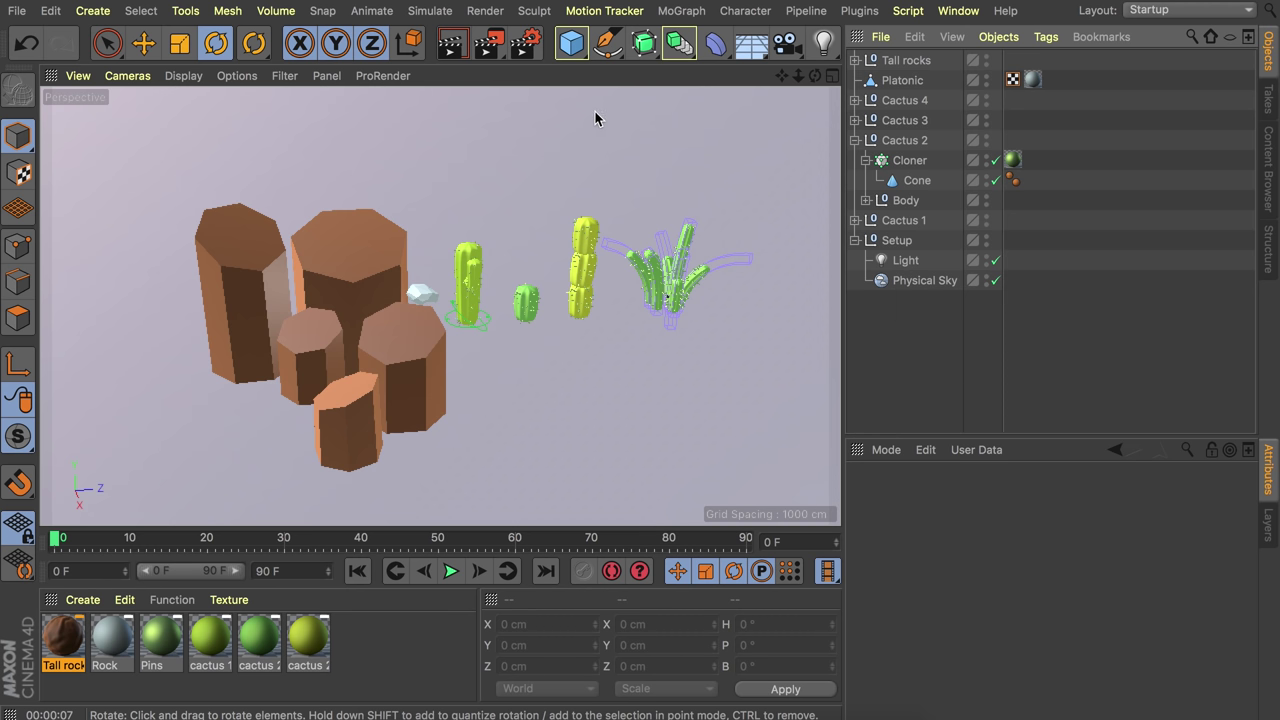
- Add a Plane as the new ground and set its width and height to 14000 cm
left_click_drag(571, 62, 762, 118)
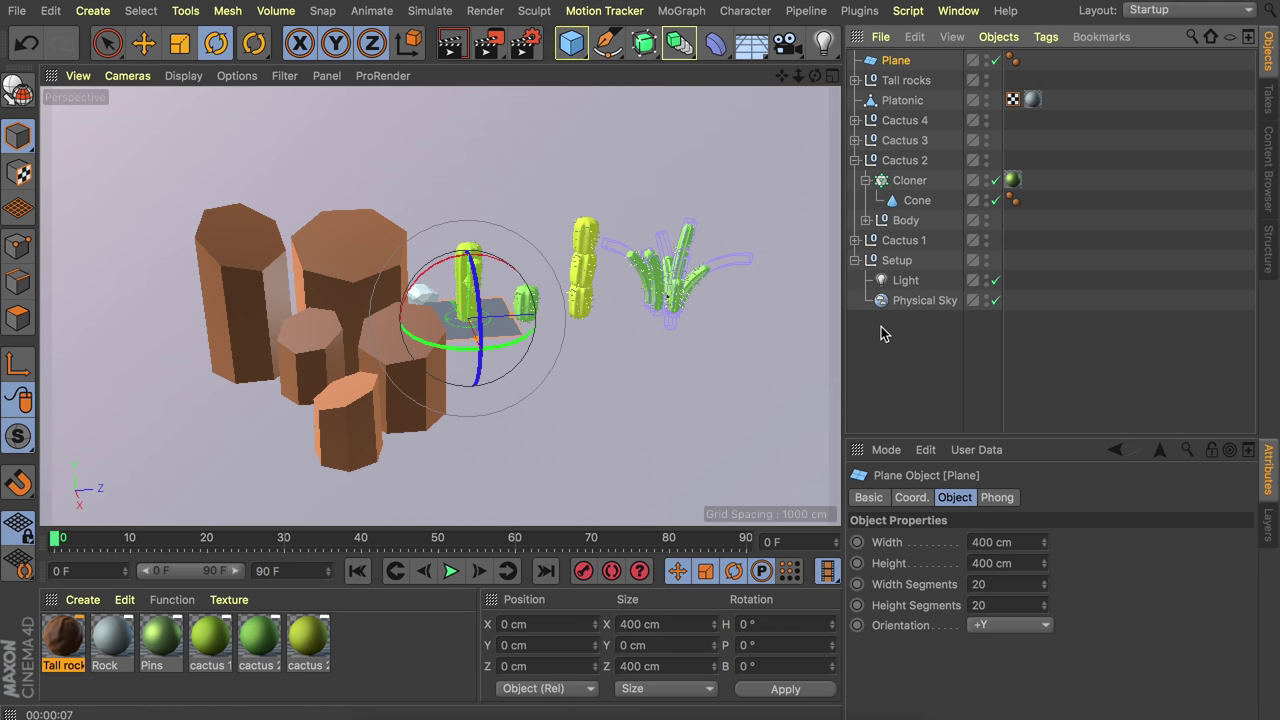
left_click_drag(483, 332, 466, 305, "alt")
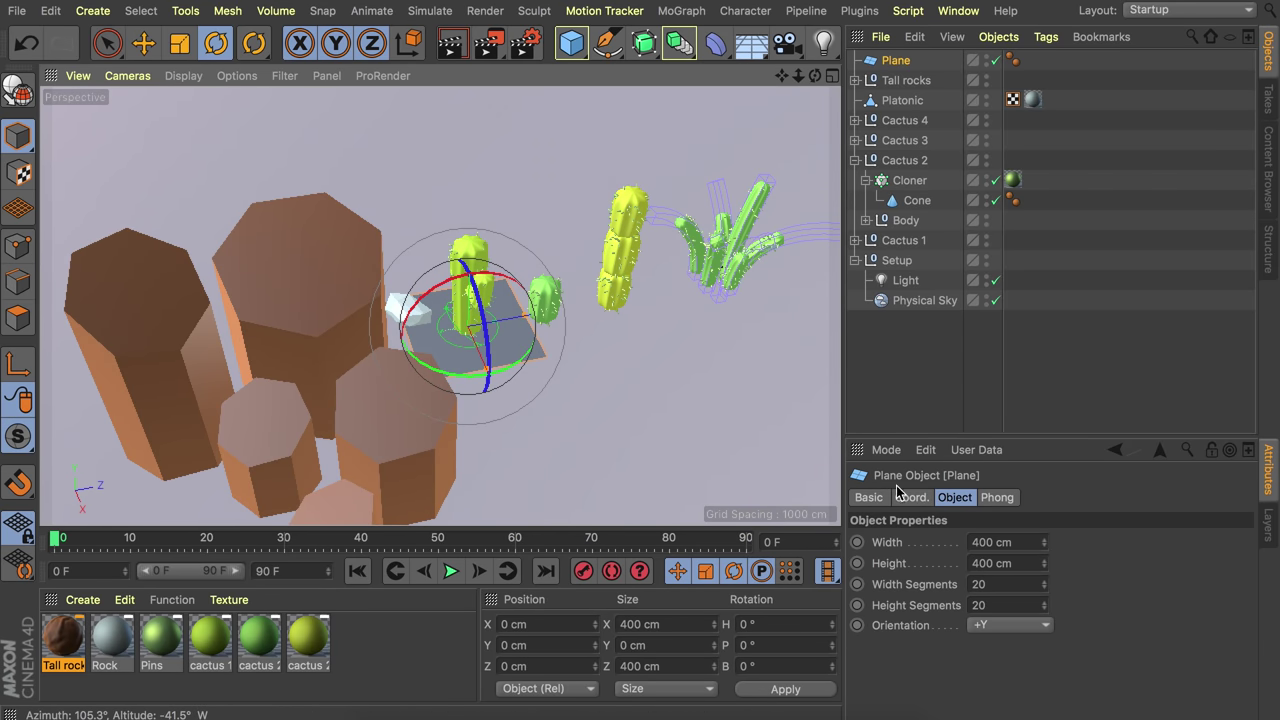
left_click(973, 542)
type("140")
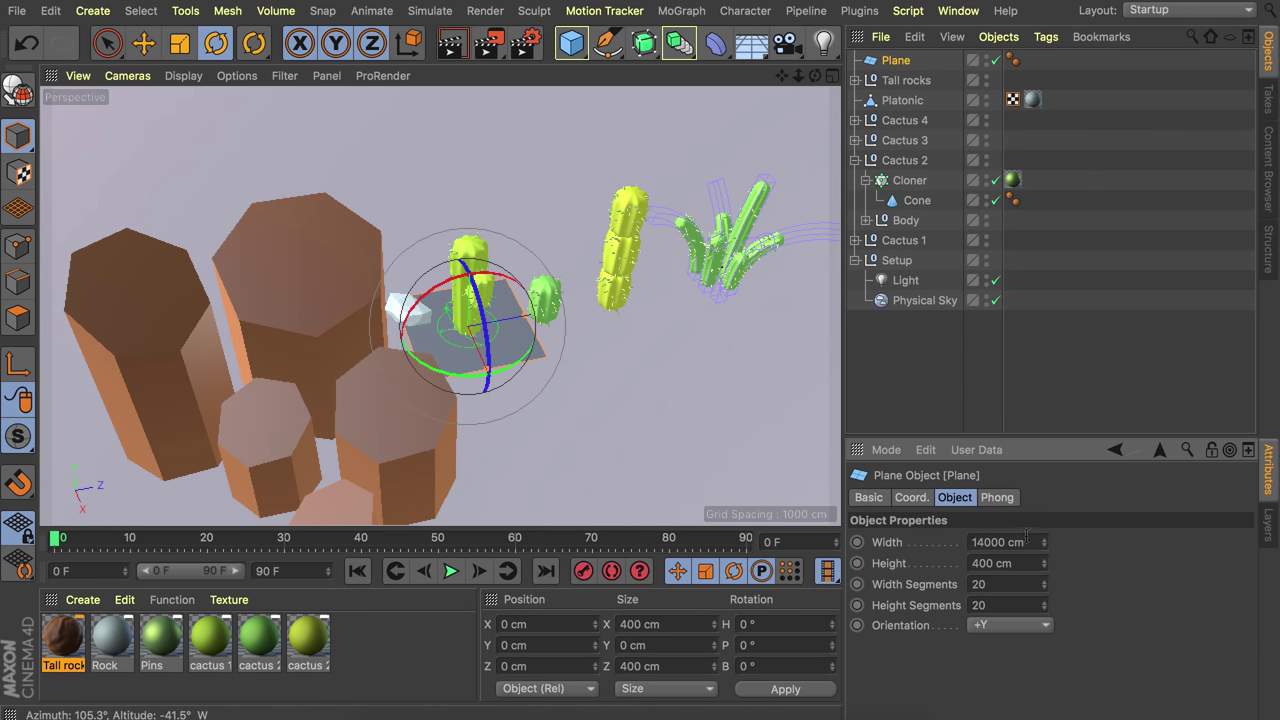
left_click(973, 563)
type("1")
left_click(1002, 561)
type("0")
key("Return")
right_click_drag(543, 254, 491, 417, "alt")
left_click_drag(517, 342, 557, 295, "alt")
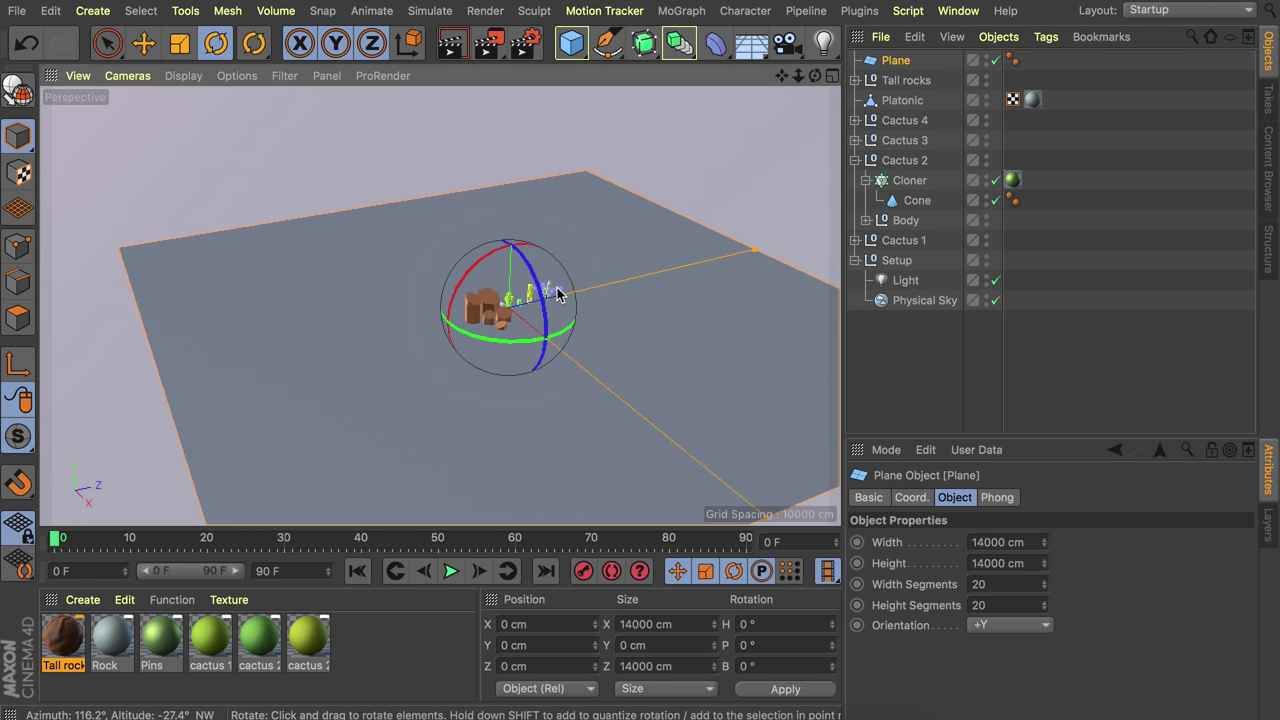
- Set the plane's width segments and height segments to 100 each
left_click(1007, 588)
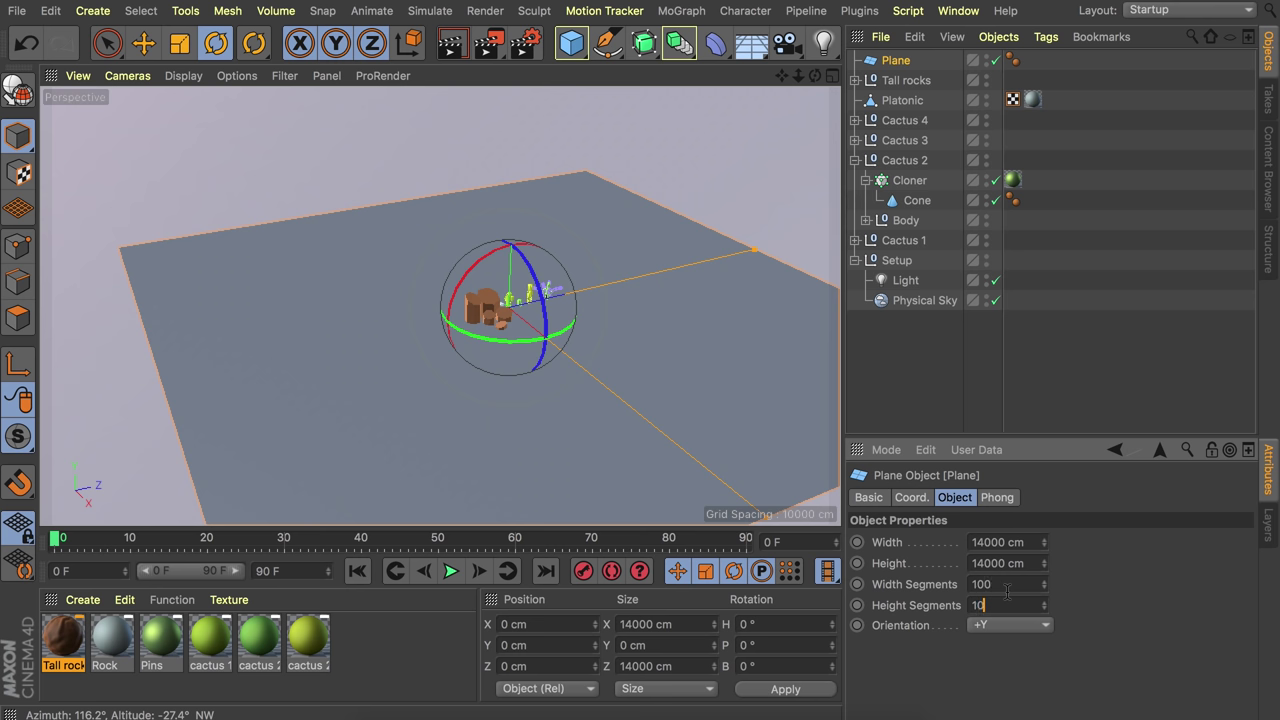
type("100")
key("Return")
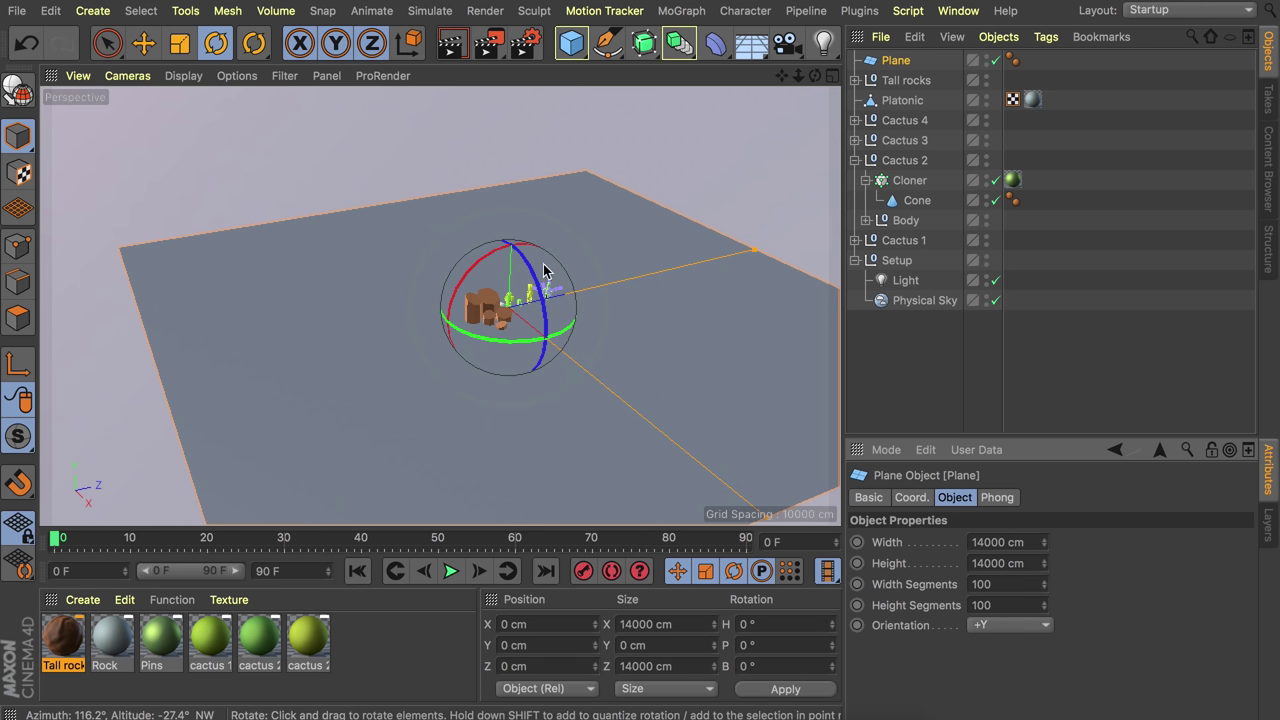
- Wrap the ground plane in a Subdivision Surface and add a Displacer deformer as a child of the plane
left_click(645, 45, "alt")
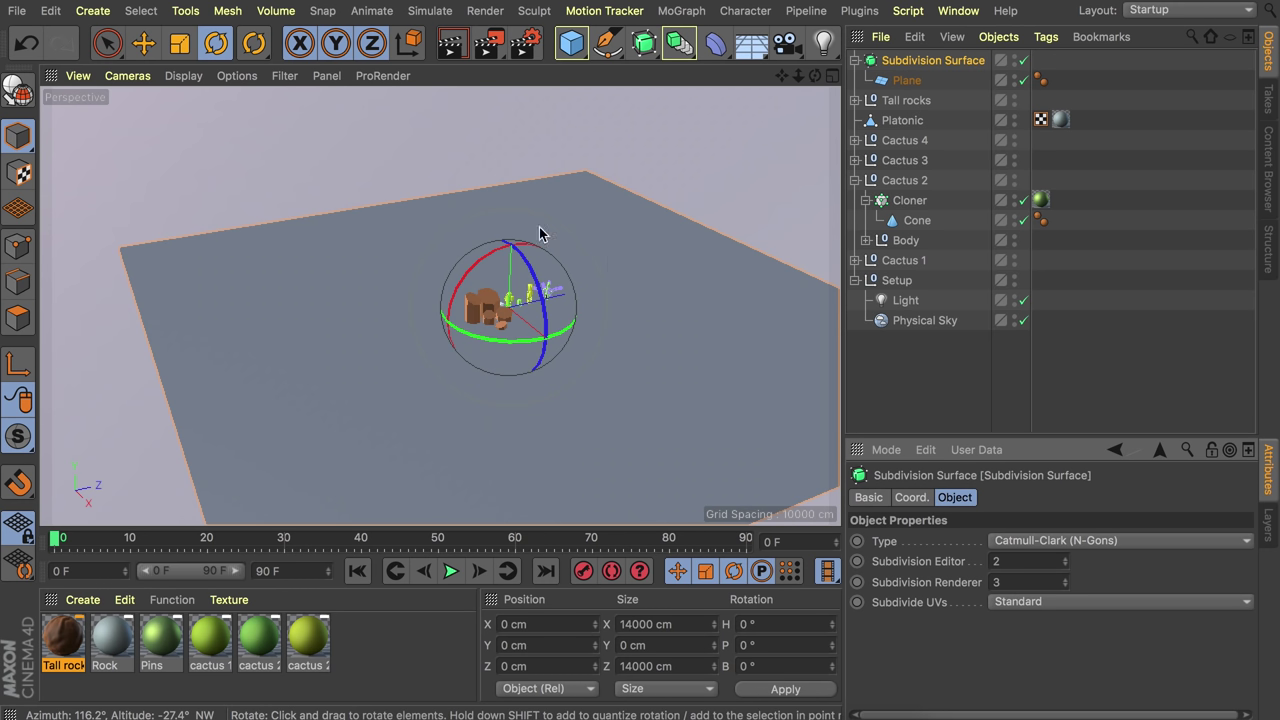
left_click(715, 44)
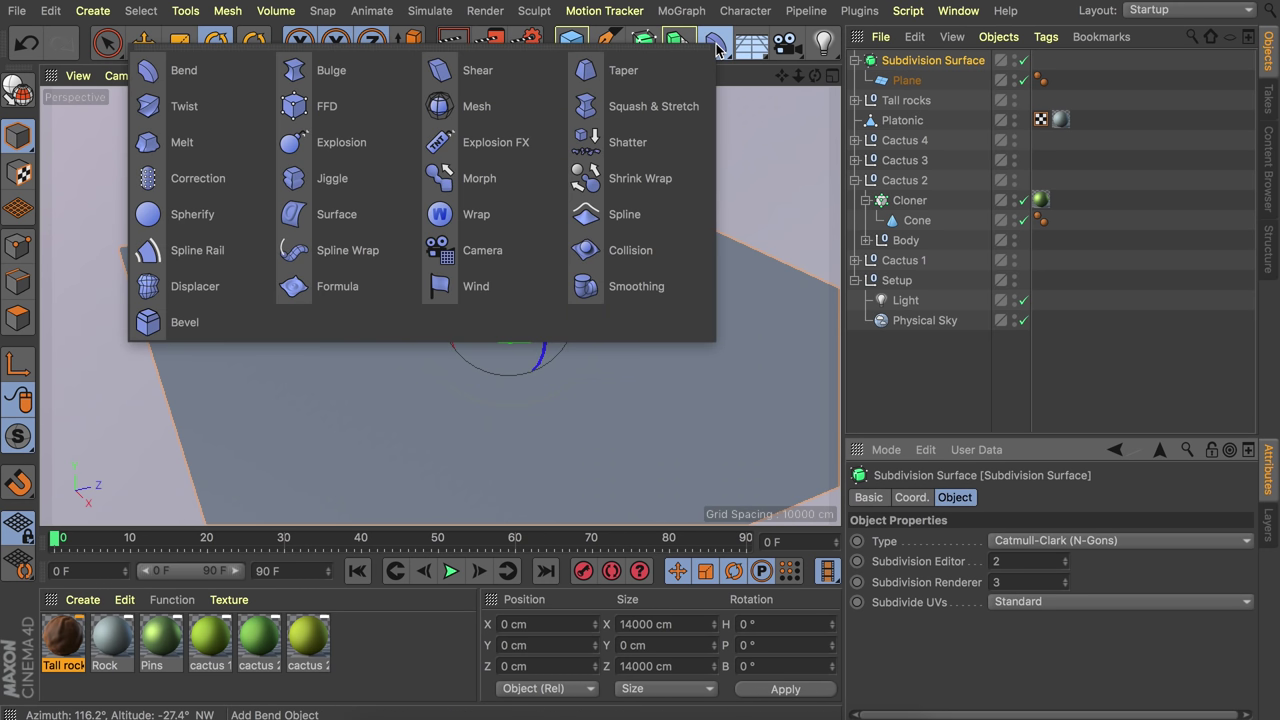
left_click(254, 288)
left_click_drag(905, 60, 912, 106)
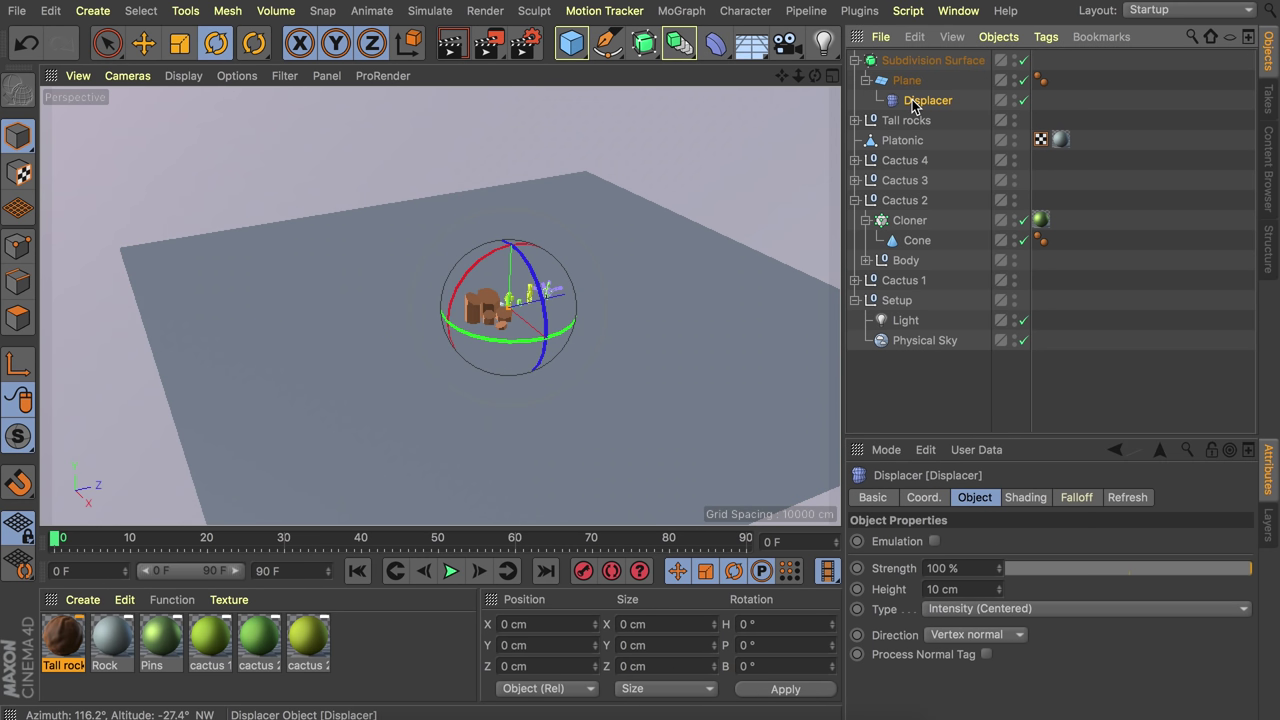
- Assign a Noise shader to the Displacer's shading and open the noise settings
left_click(1030, 498)
left_click(927, 562)
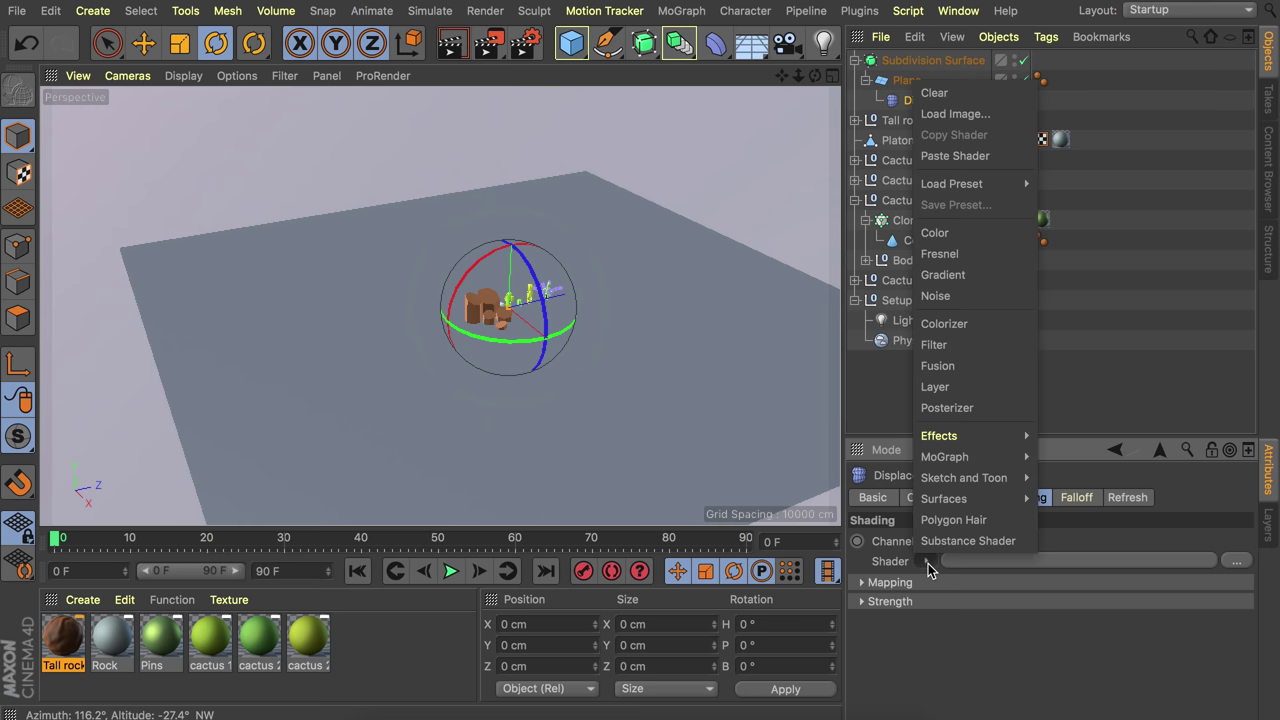
left_click(938, 295)
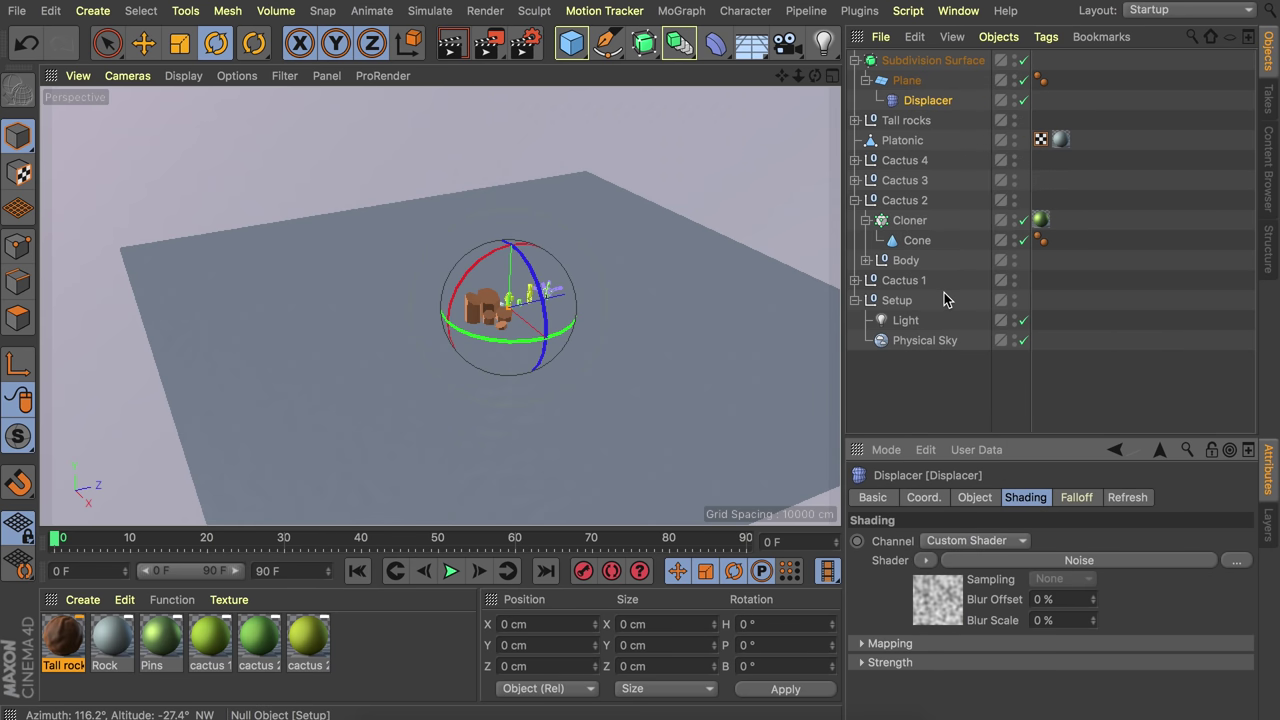
left_click(938, 607)
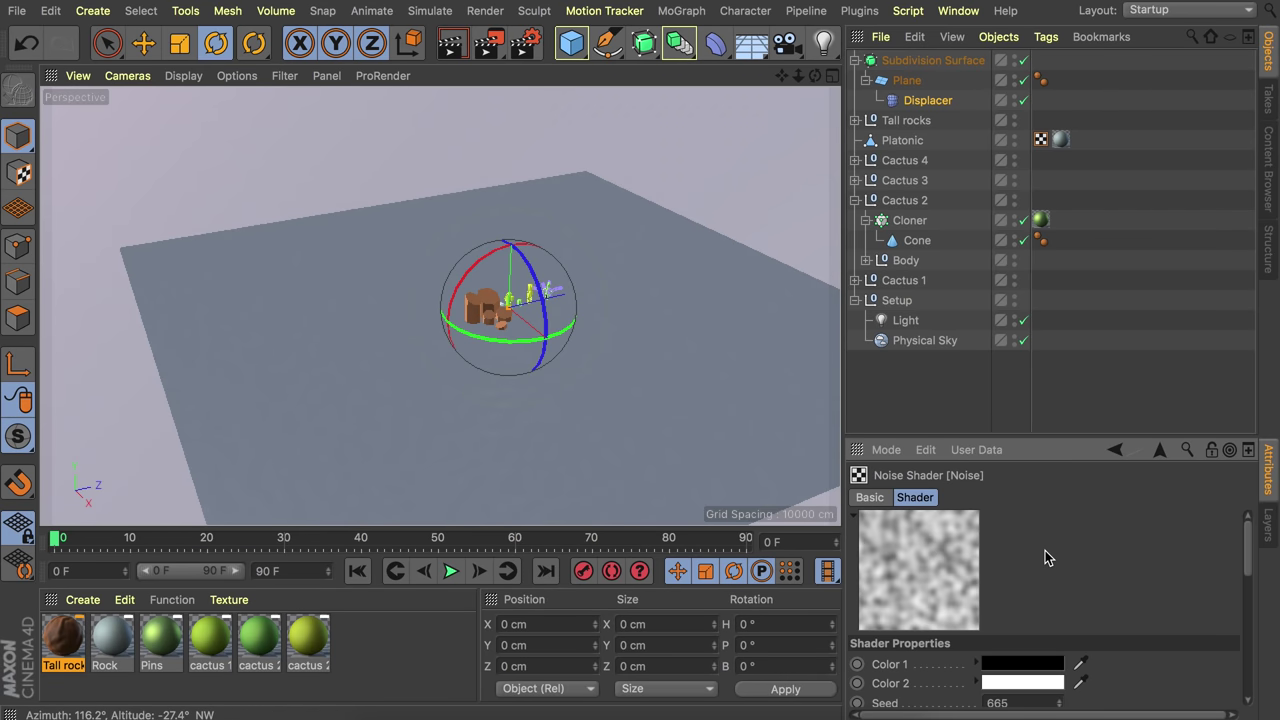
- Change the displacer's noise shader to the Stupl noise type
scroll(1099, 580, "down", 3)
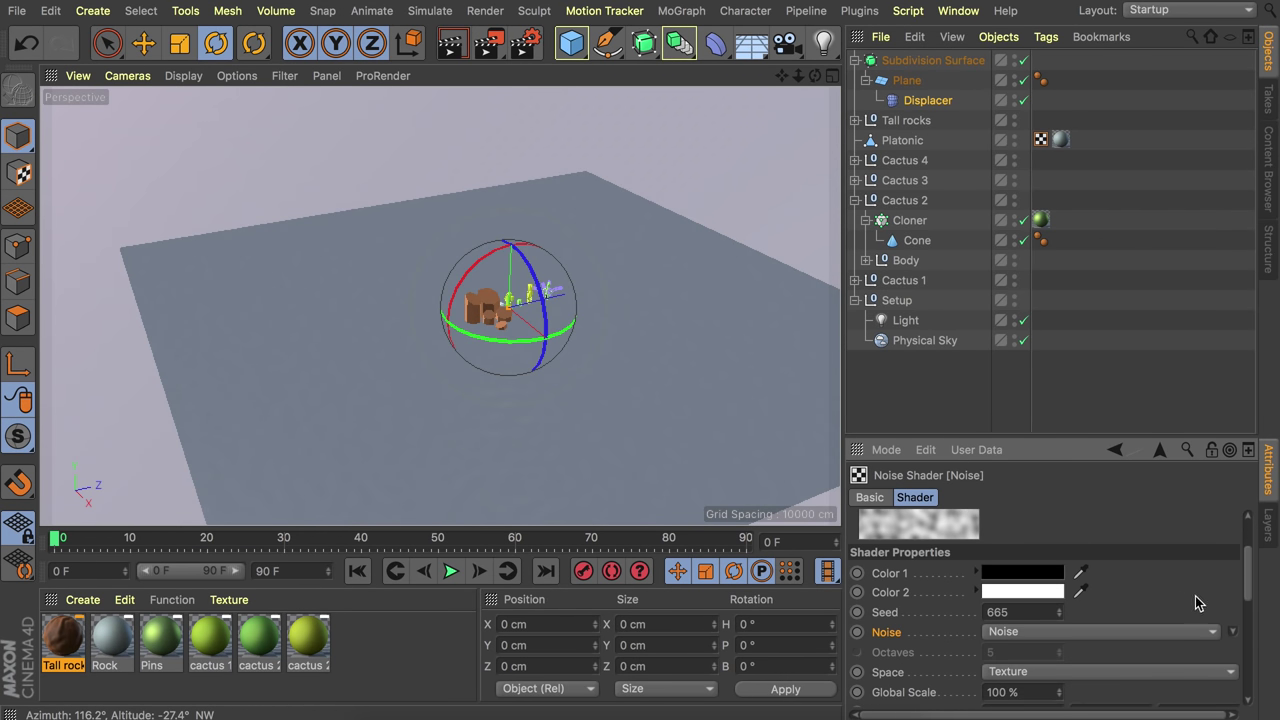
left_click(1233, 634)
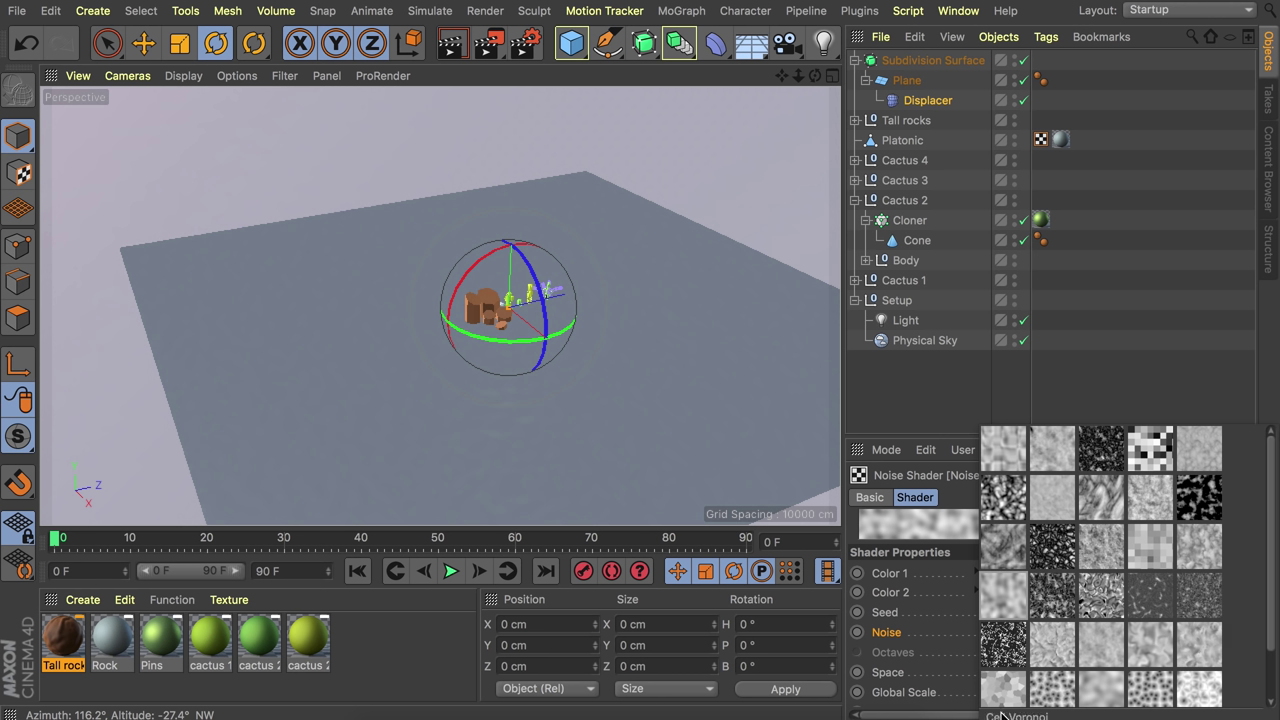
left_click(1052, 672)
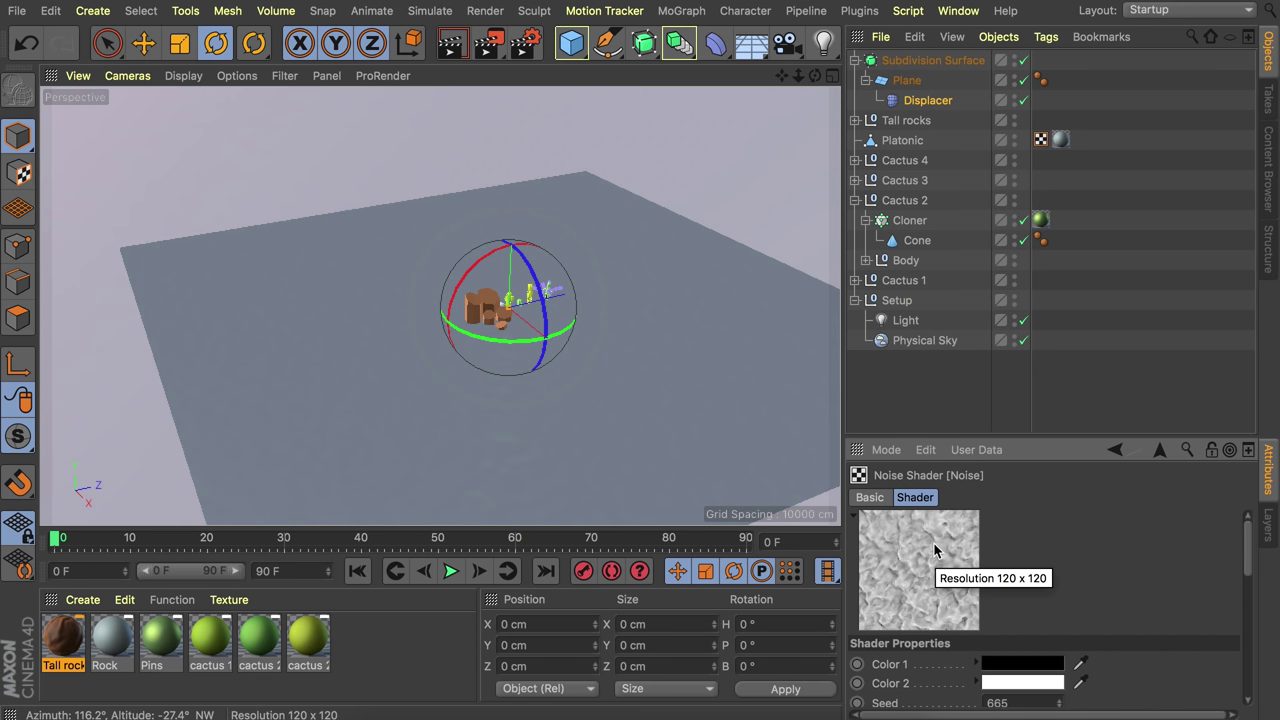
- Set the noise shader's global scale to 9000 %
scroll(928, 597, "down", 1)
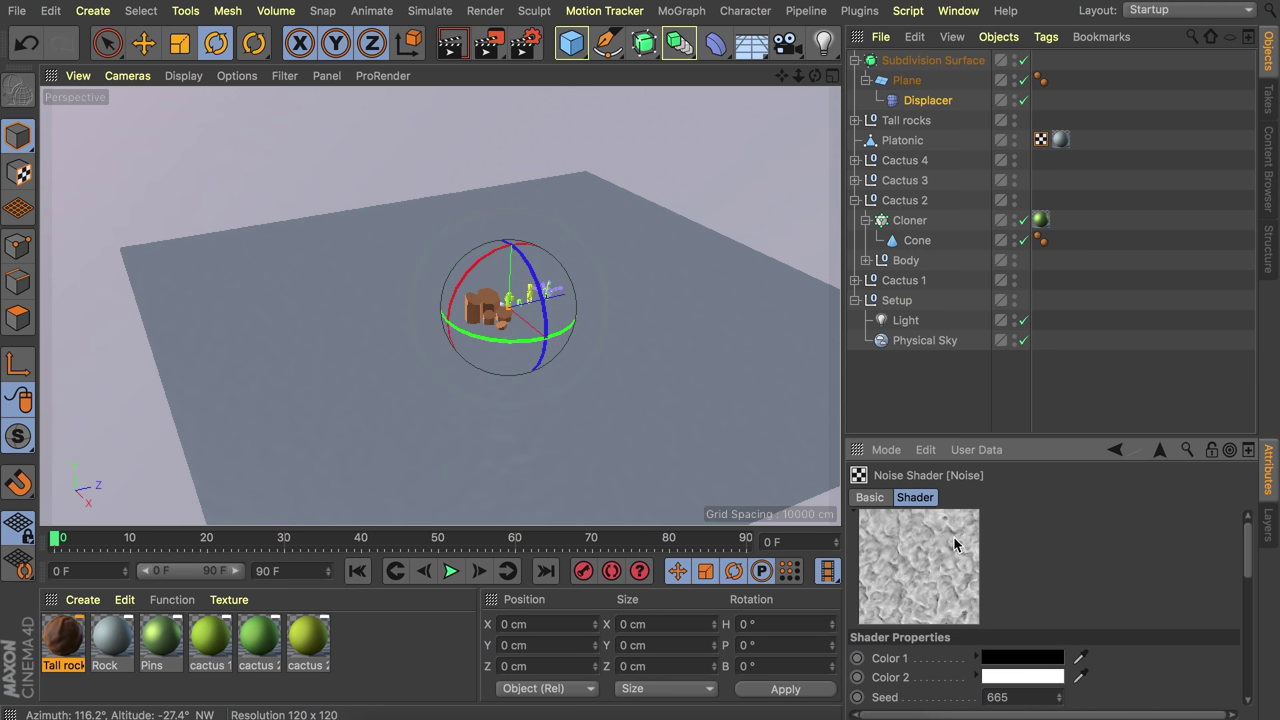
scroll(930, 565, "down", 5)
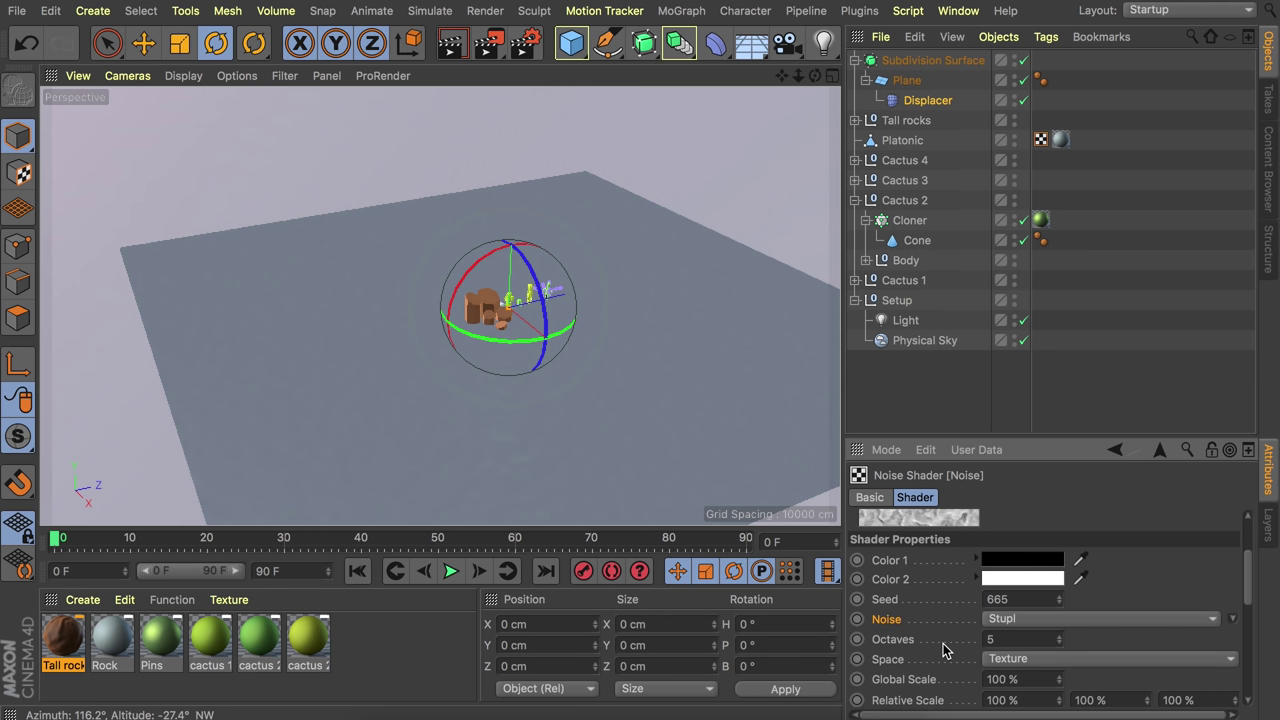
left_click(1020, 654)
type("900")
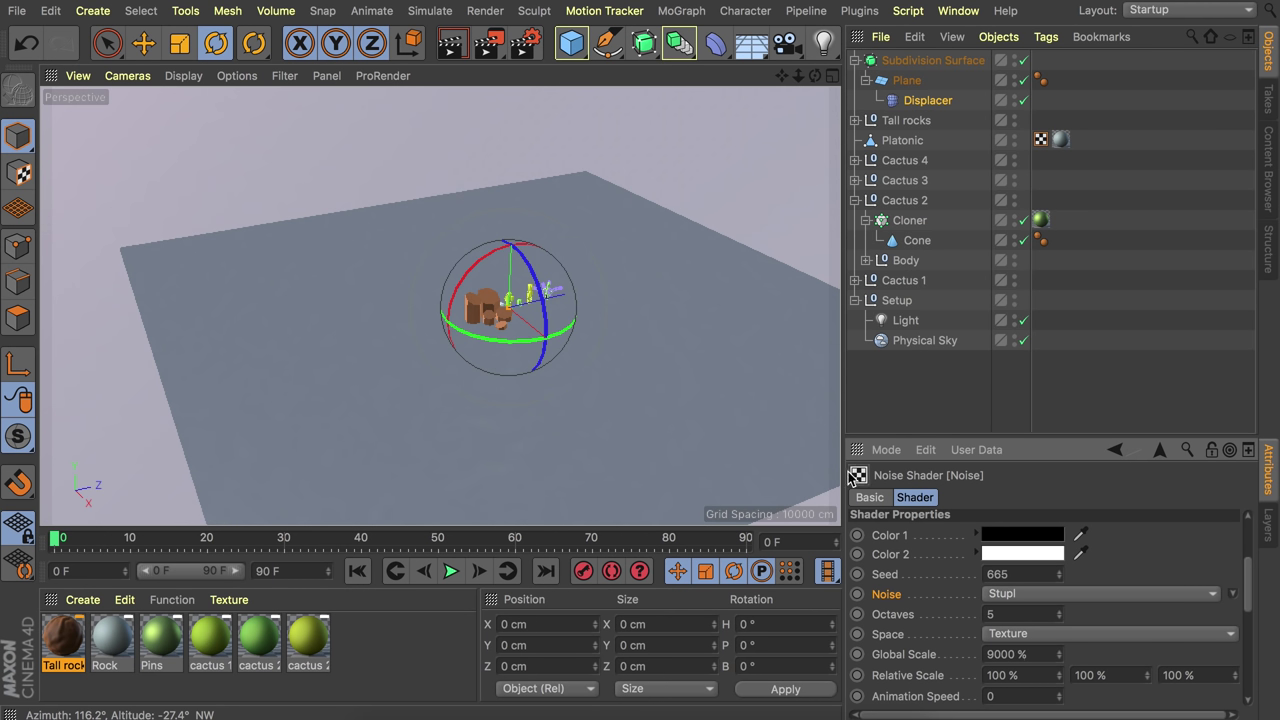
- Lower the noise shader's contrast to a moderately negative value
scroll(926, 613, "down", 6)
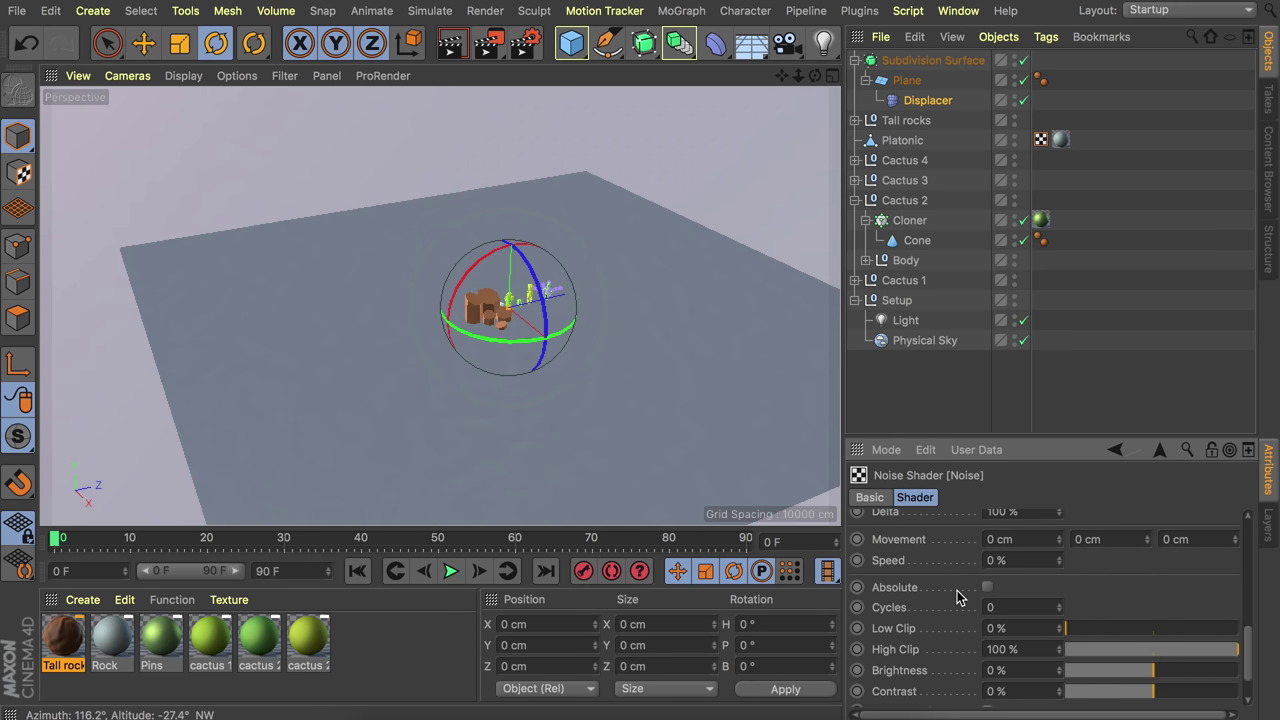
left_click_drag(1155, 695, 1130, 695)
scroll(922, 548, "up", 3)
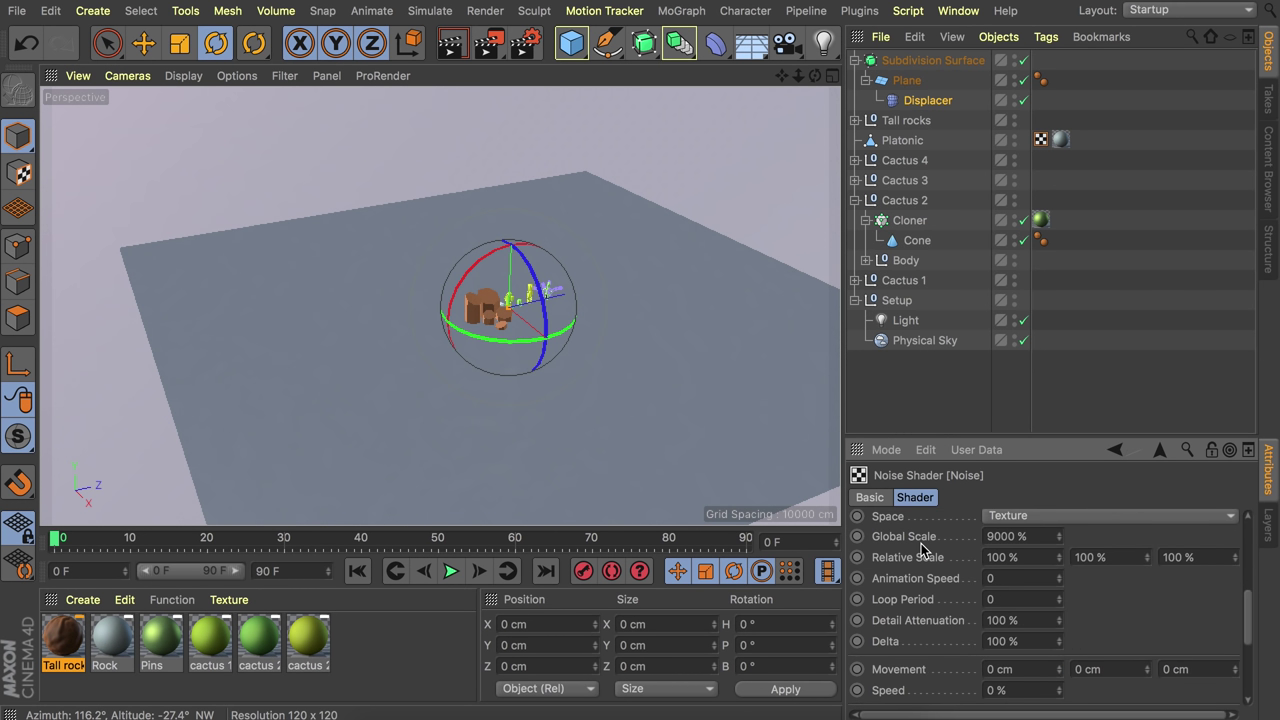
scroll(934, 560, "up", 5)
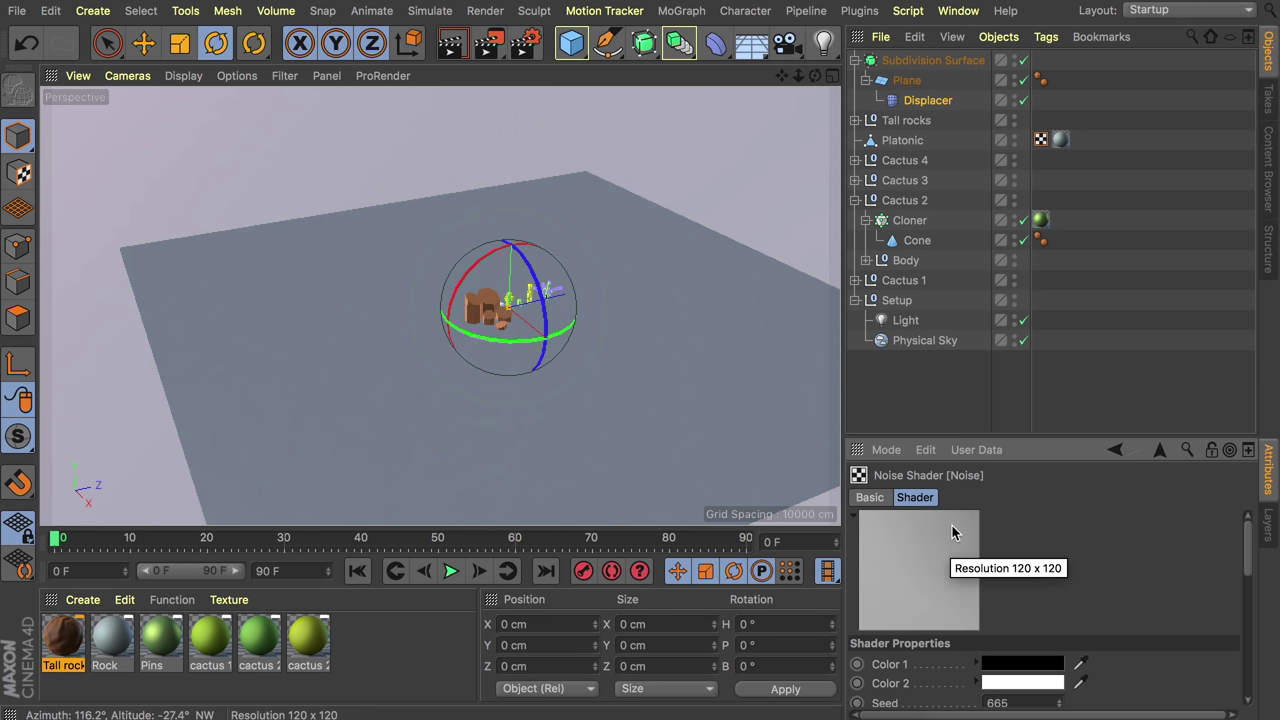
- Return to the Displacer's object properties and raise its height to about 87 cm
left_click_drag(560, 340, 592, 266, "alt")
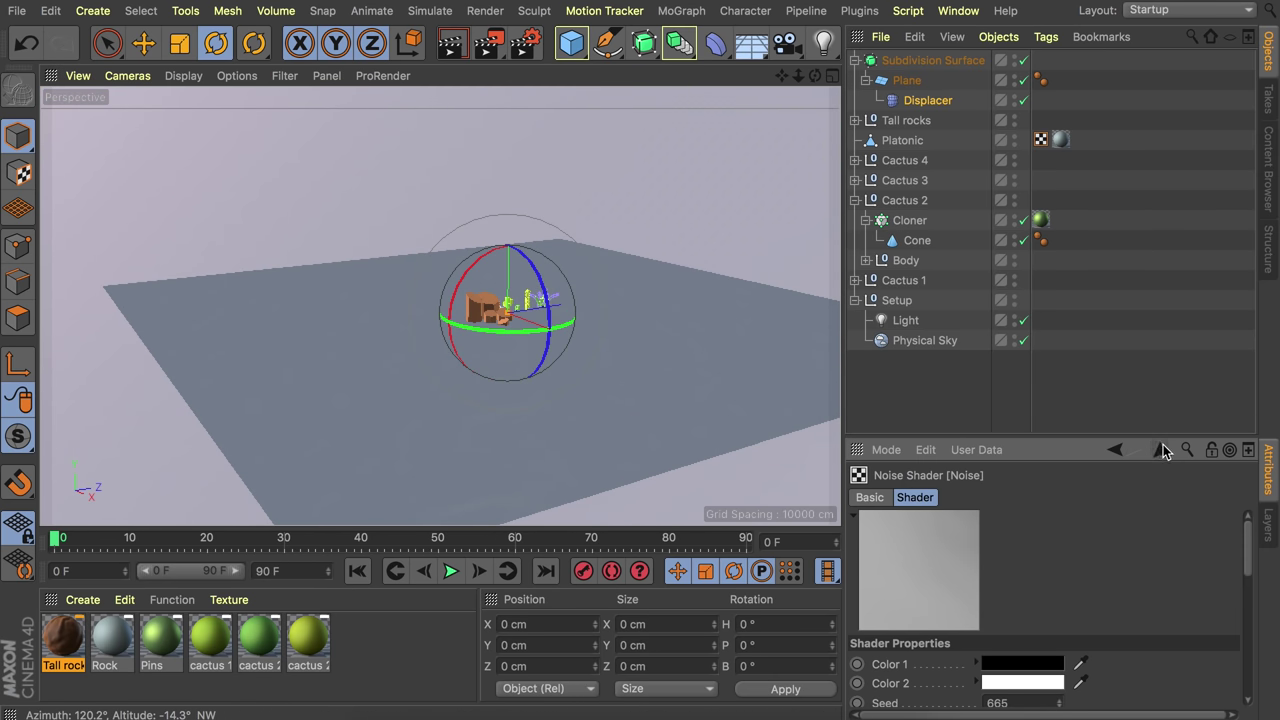
left_click(1159, 447)
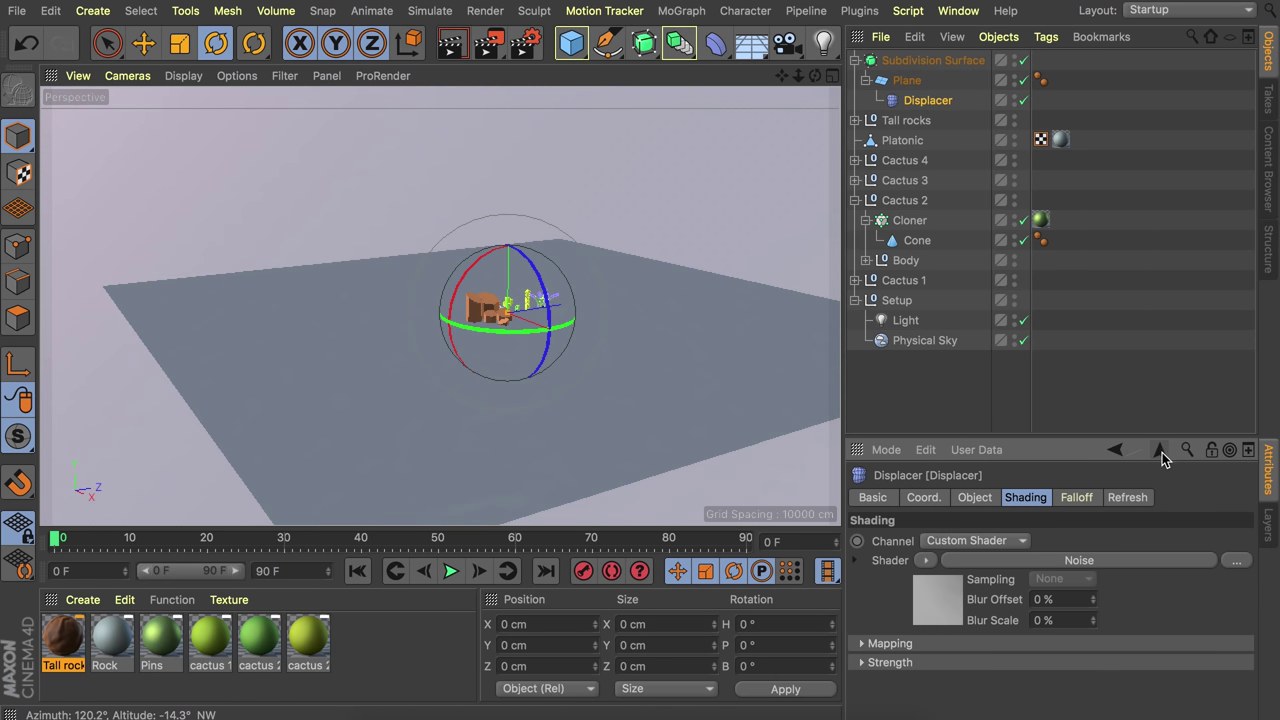
left_click(976, 497)
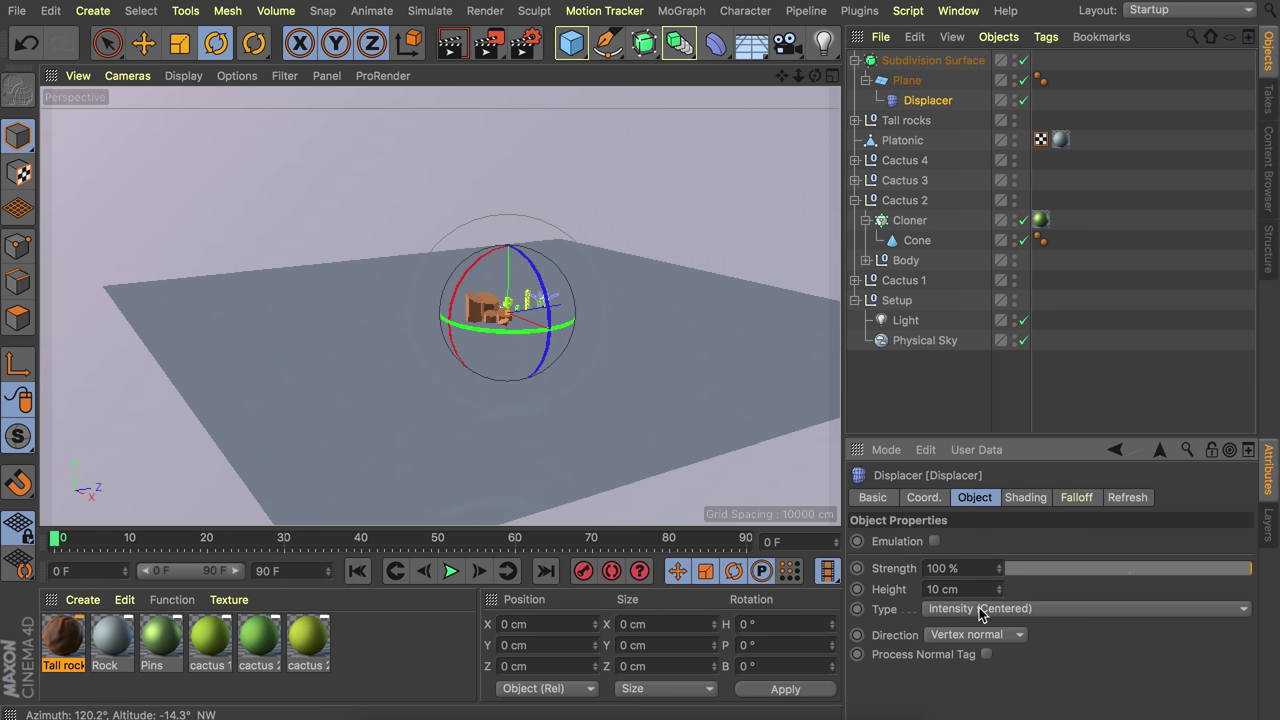
mouse_move(998, 589)
left_mouse_down()
mouse_move(1045, 565)
mouse_move(1002, 600)
left_mouse_up()
left_click_drag(574, 363, 480, 395, "alt")
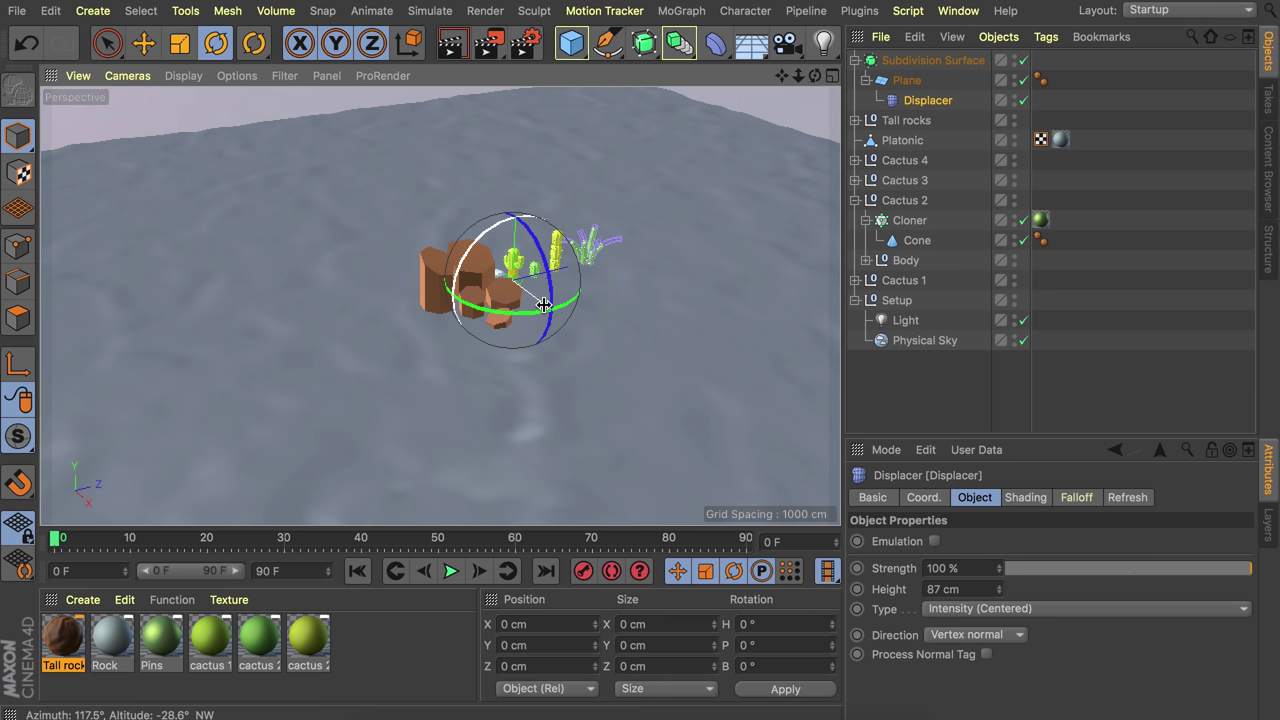
scroll(561, 185, "down", 5)
left_click_drag(531, 254, 559, 267, "alt")
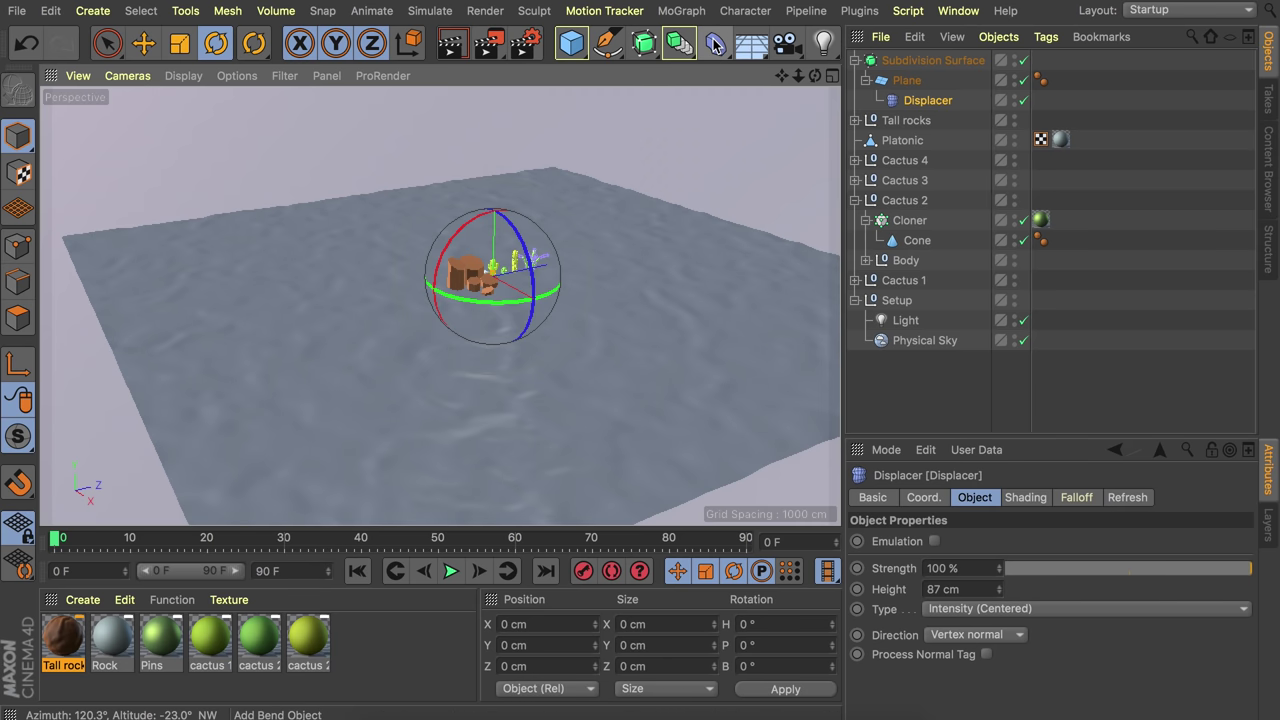
- Add a Spherify deformer and make it a child of the Plane, below the Displacer
left_click(715, 44)
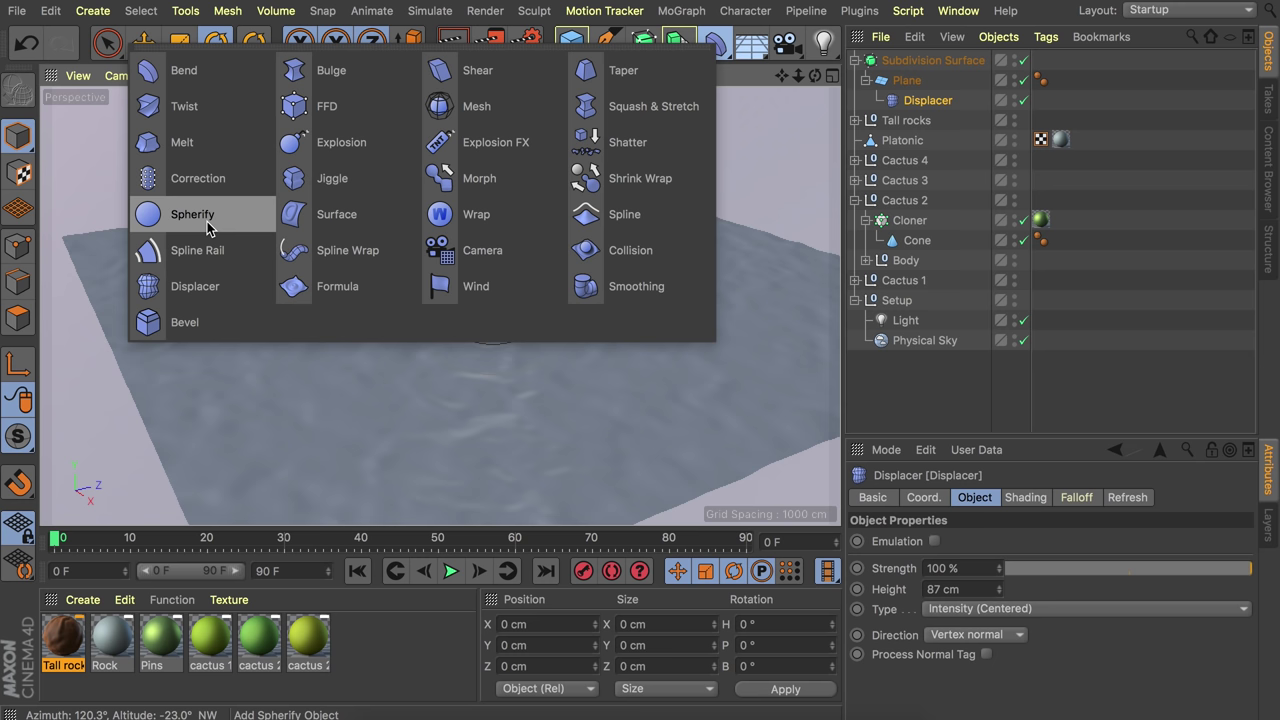
left_click(192, 214)
left_click_drag(900, 62, 926, 126)
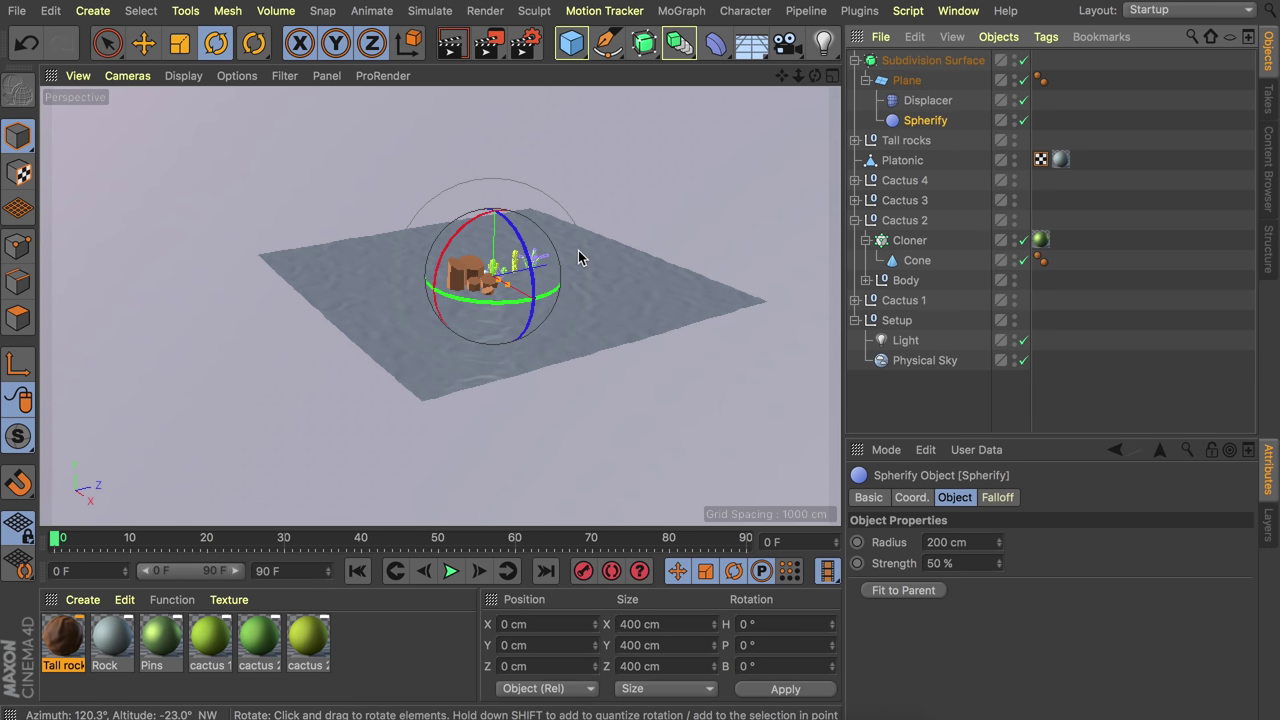
- Move the Spherify deformer down to about -317 cm in Y and set its radius to 5000 cm
key("e")
mouse_move(503, 214)
left_mouse_down()
mouse_move(503, 334)
mouse_move(502, 236)
left_mouse_up()
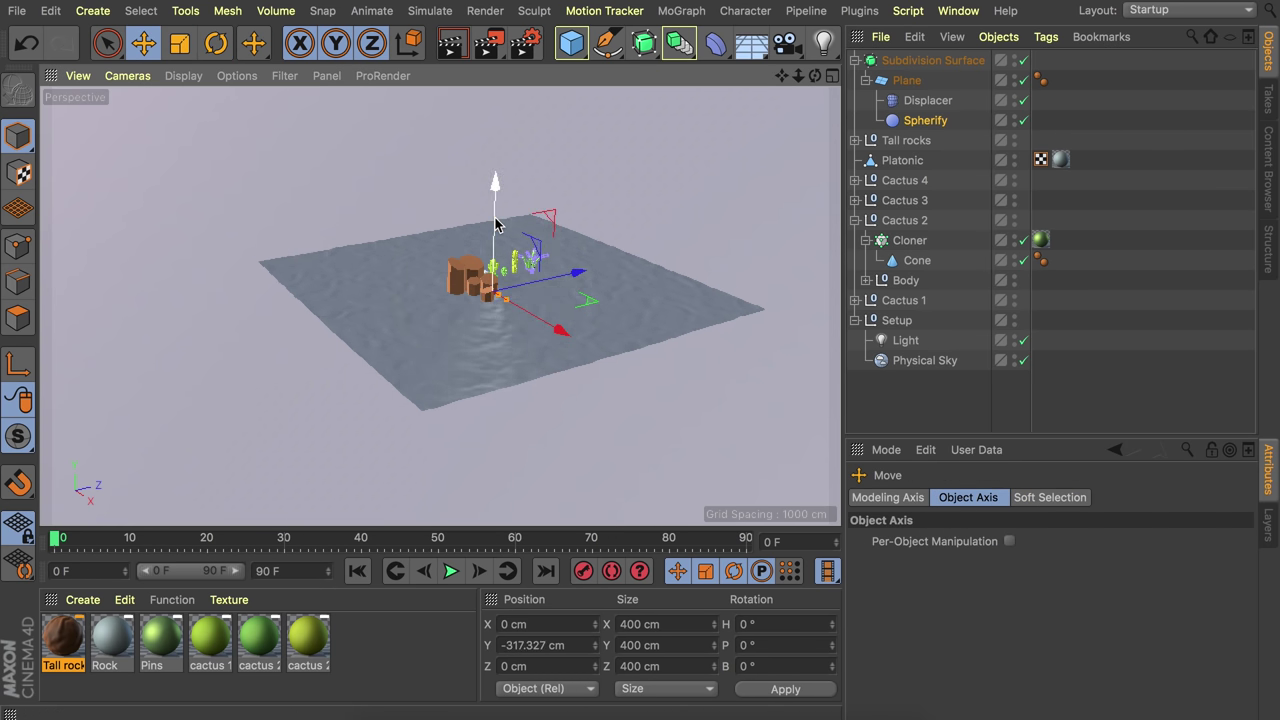
left_click(925, 120)
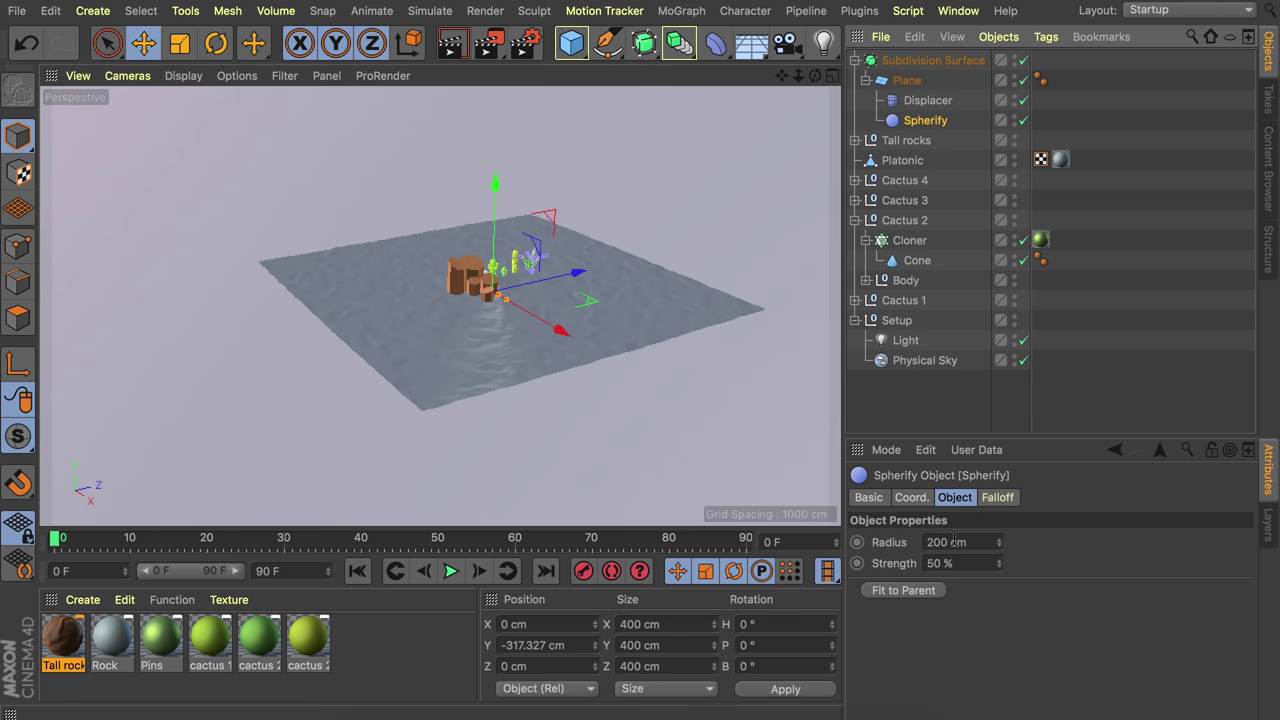
left_click(954, 542)
type("5")
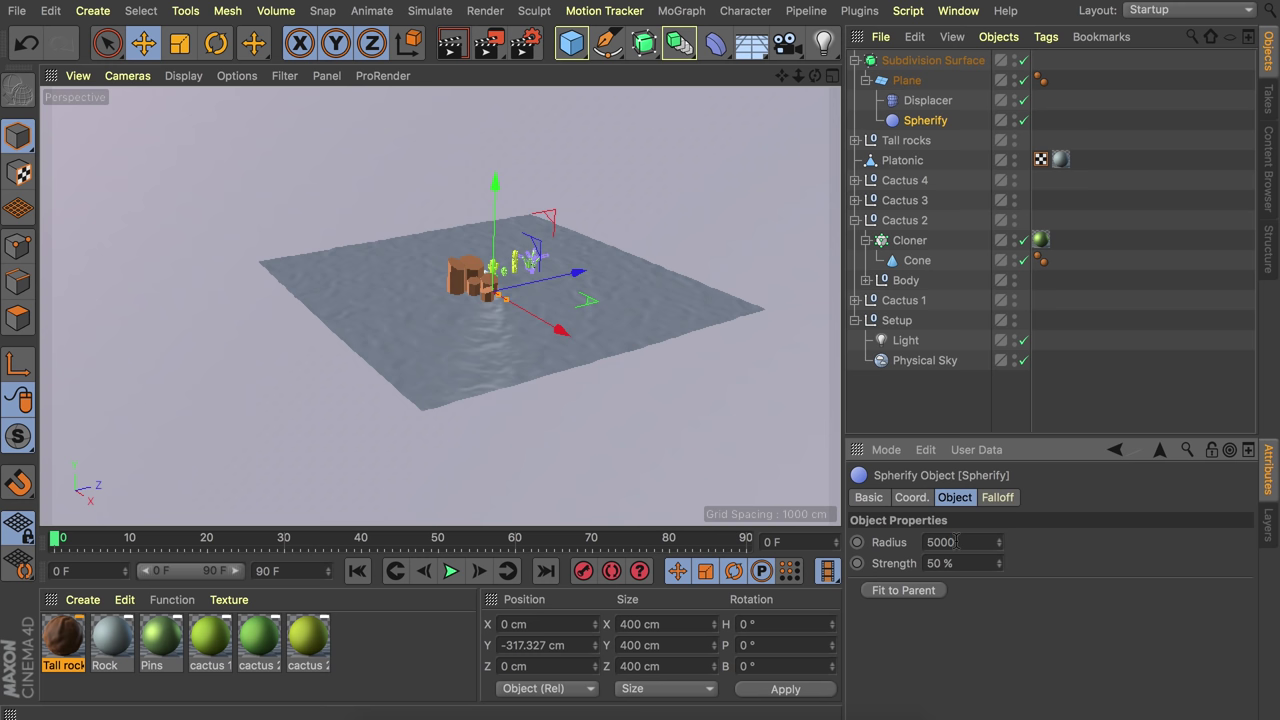
type("000")
key("Return")
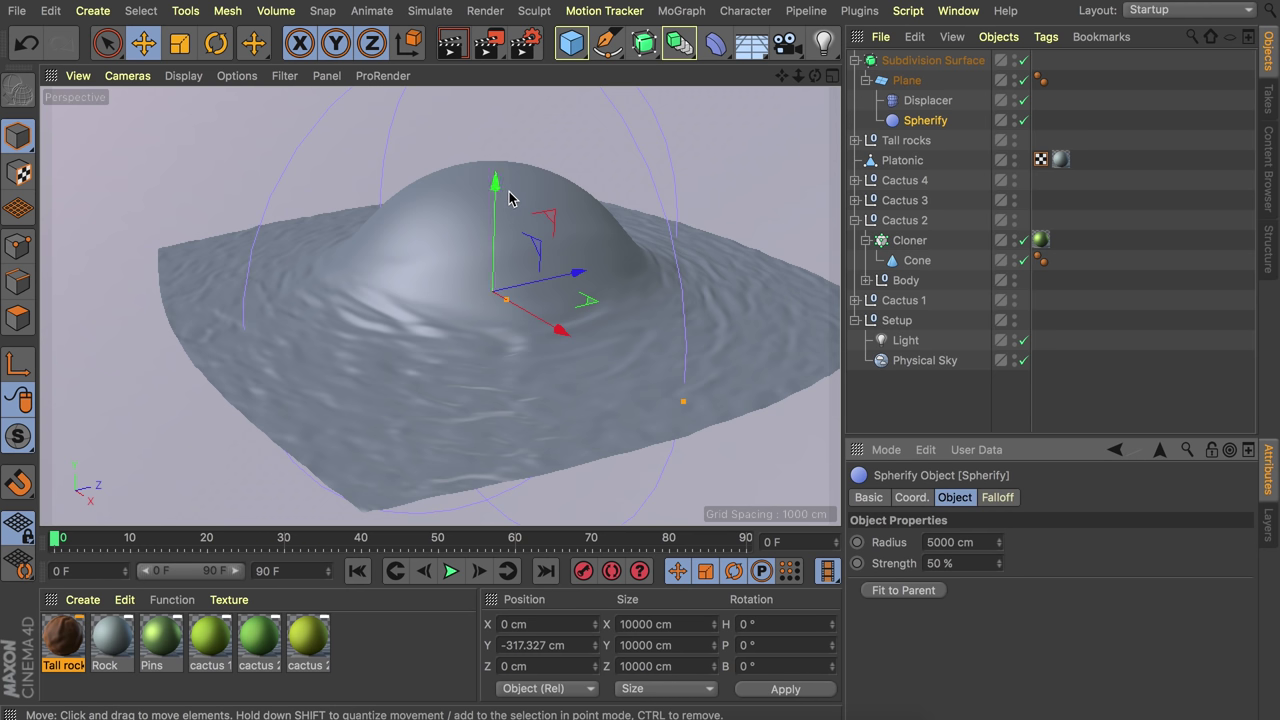
- Raise the Spherify deformer to about 3830 cm in Y and set its strength to 30 %
left_click_drag(511, 197, 517, 241, "alt")
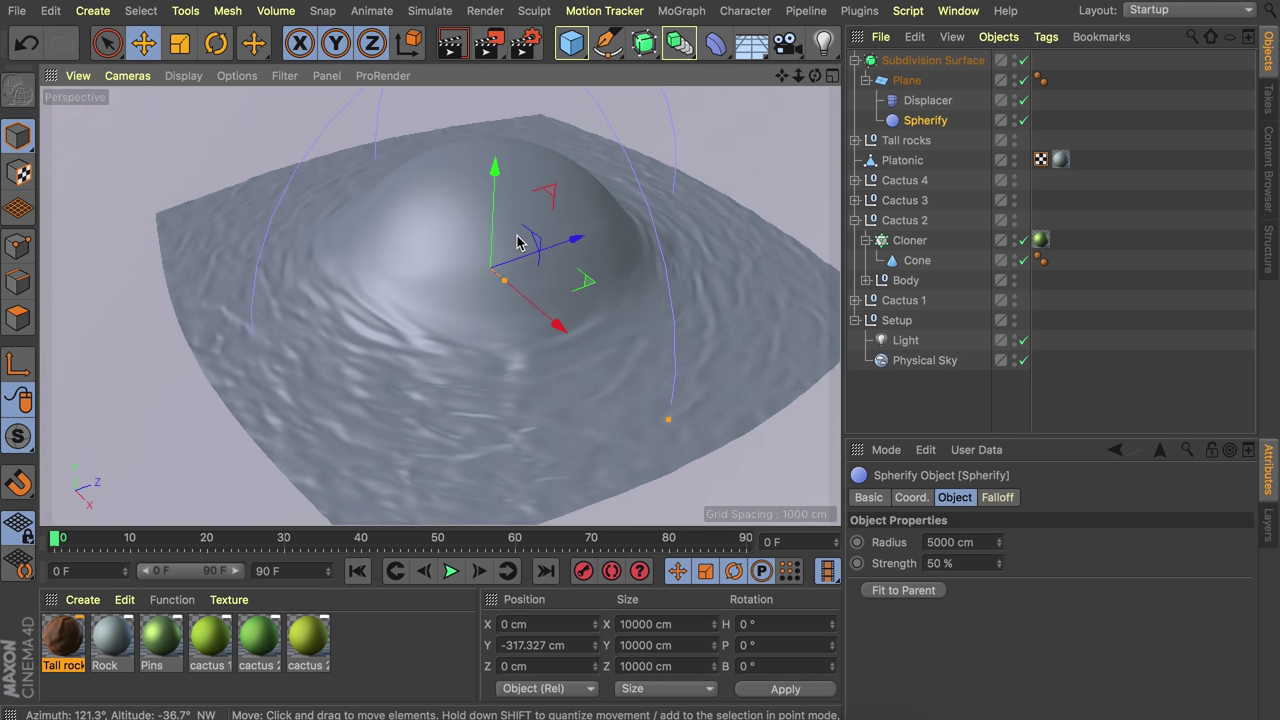
left_click_drag(497, 200, 528, 233)
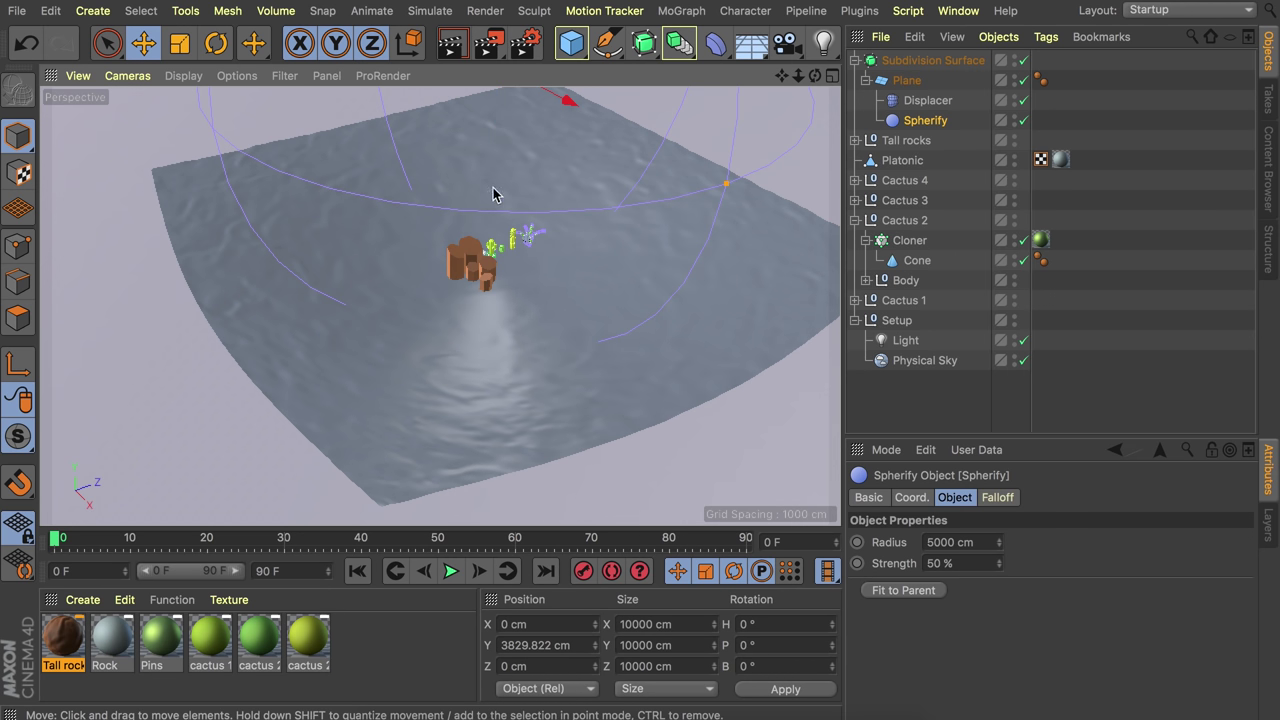
left_click_drag(494, 194, 586, 251, "alt")
double_click(968, 563)
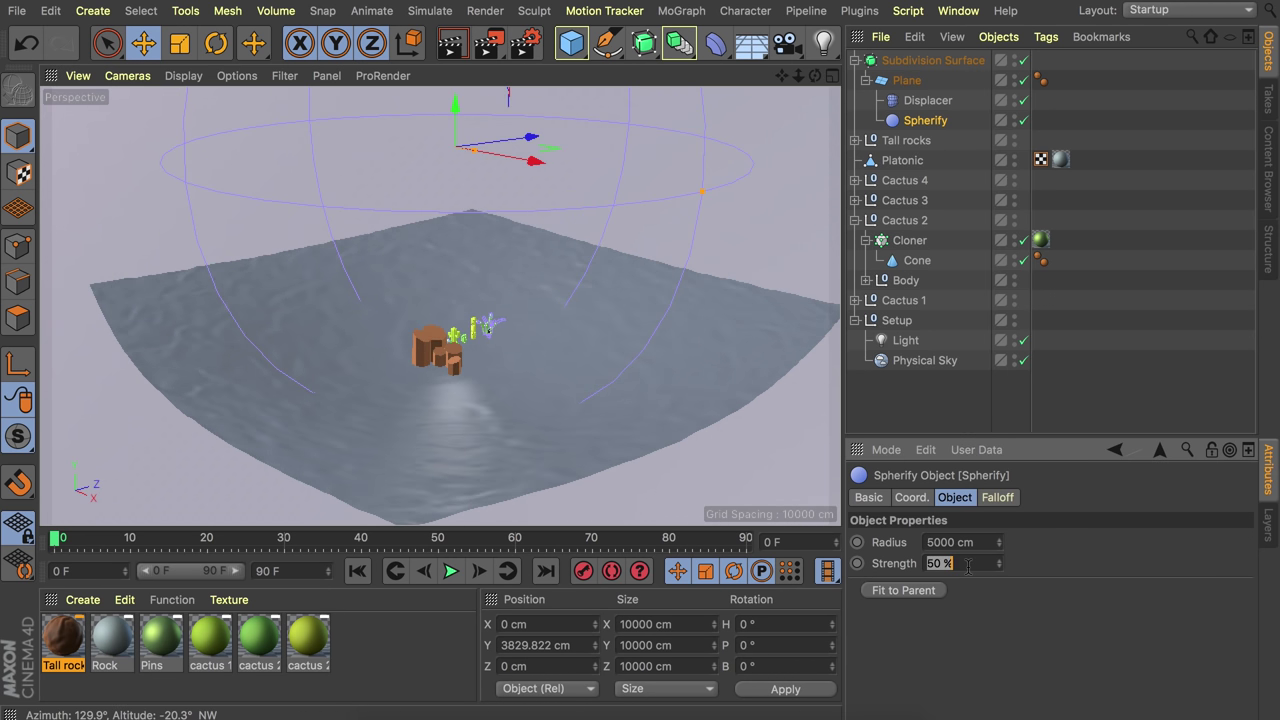
type("30")
key("Return")
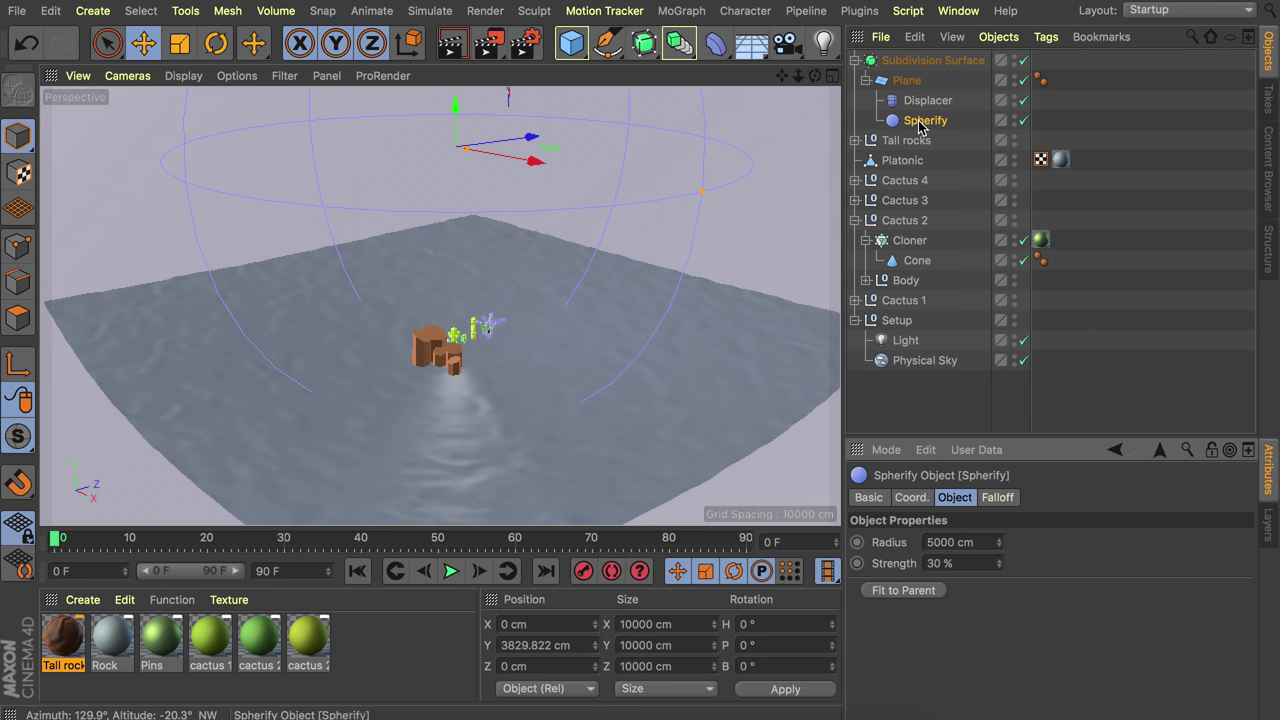
- Duplicate the Spherify deformer under the Plane and move the copy to about -4494 cm in Y and 5545 cm in Z
left_click_drag(928, 130, 950, 144, "ctrl")
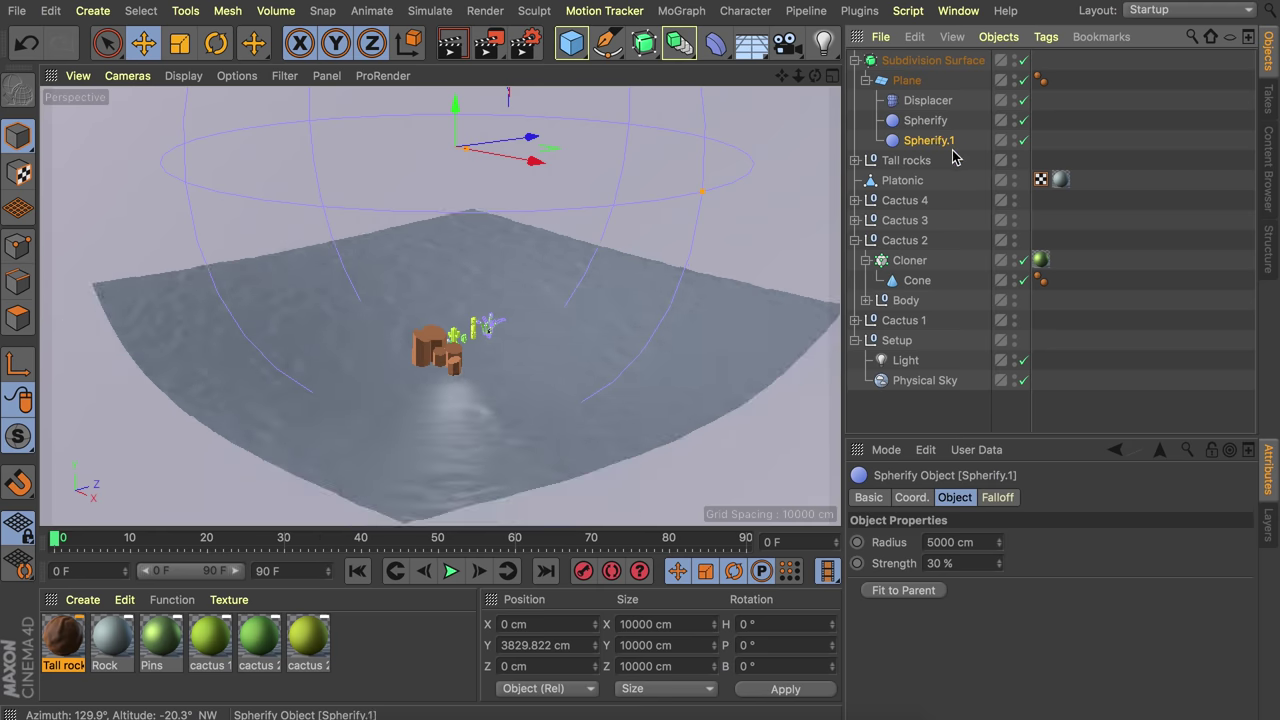
left_click_drag(576, 194, 527, 318, "alt")
left_click_drag(488, 205, 693, 172)
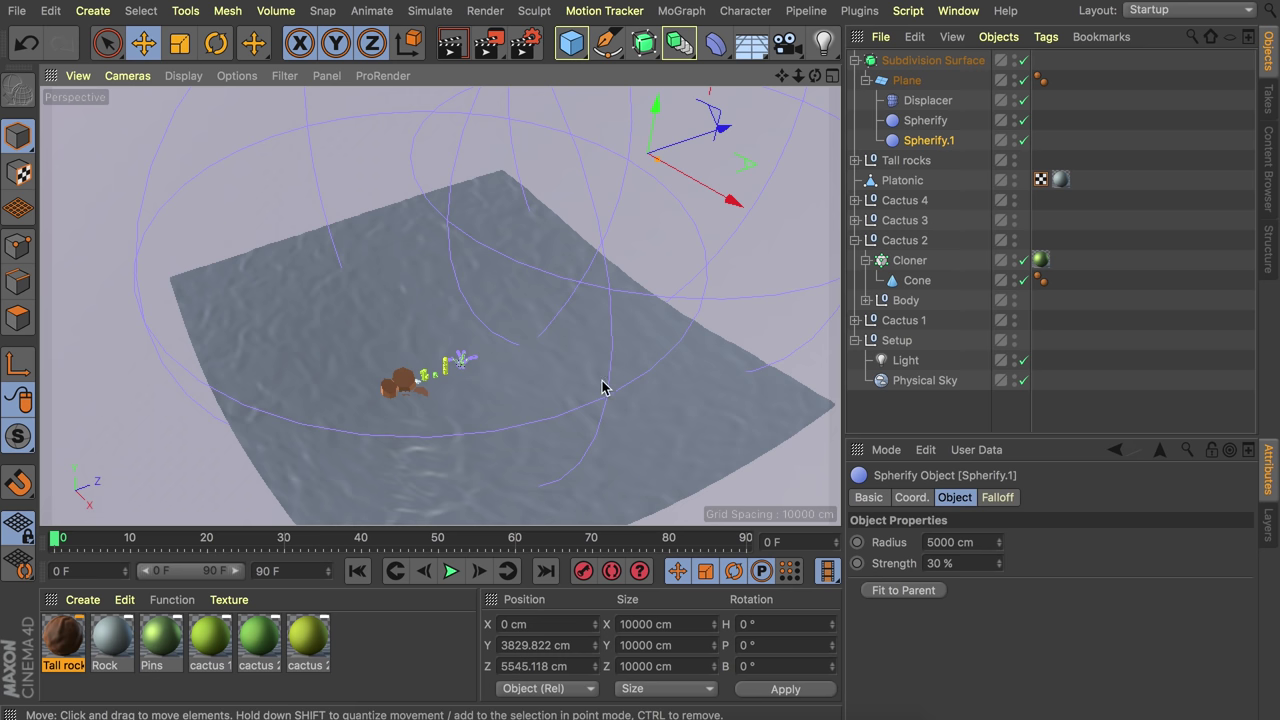
left_click_drag(645, 133, 571, 522)
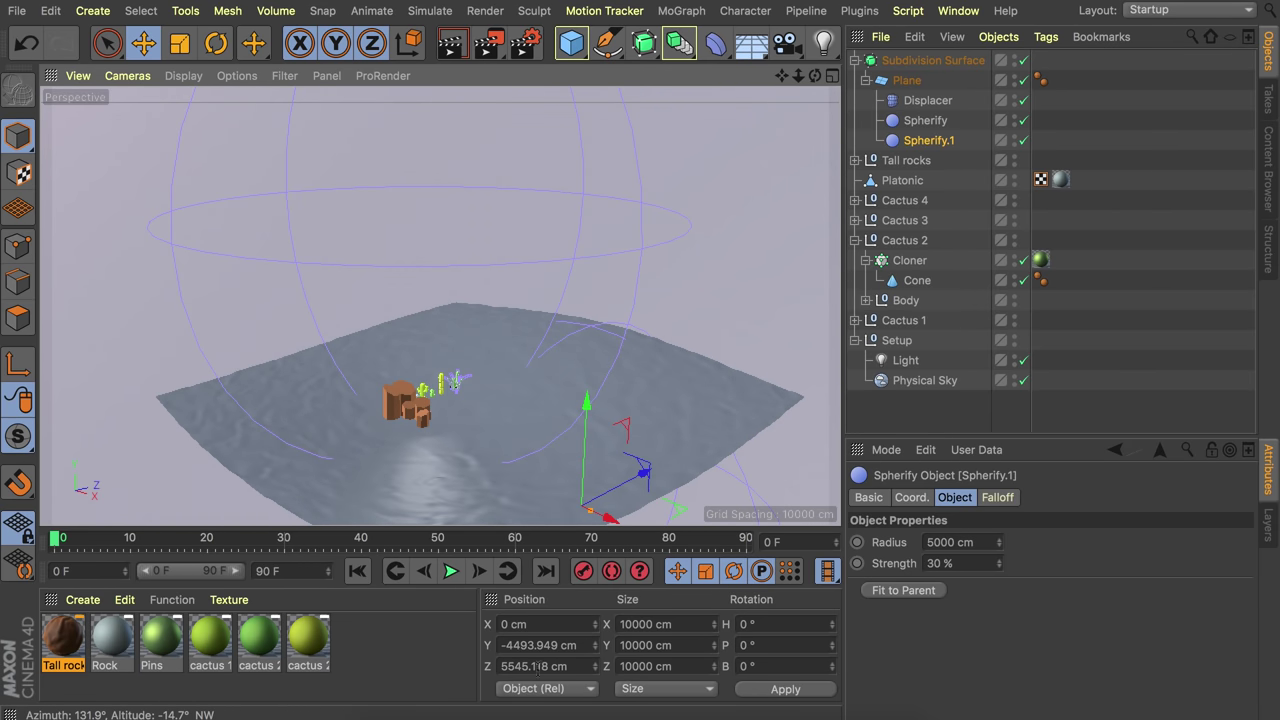
left_click_drag(571, 422, 459, 196, "alt")
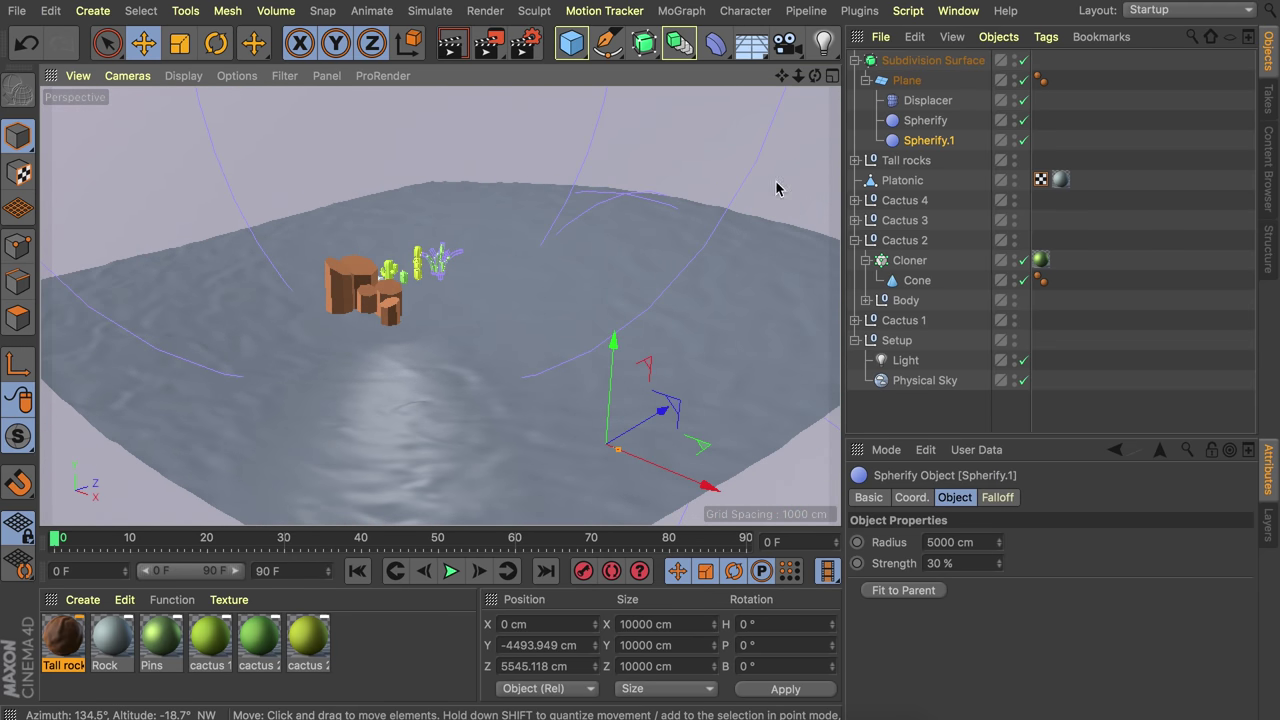
left_click(1176, 103)
- Add a Landscape object and set its rough and fine furrows to 0 %
right_click_drag(638, 219, 601, 289, "alt")
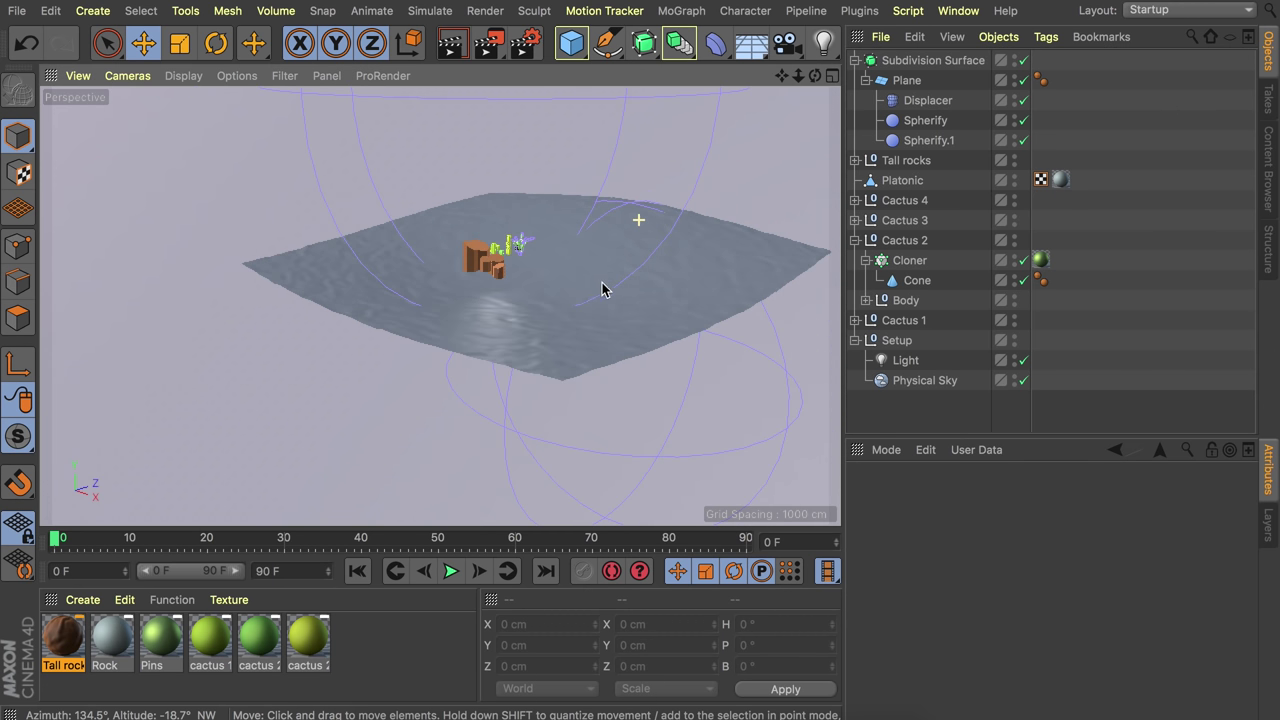
left_click_drag(601, 289, 543, 326, "alt")
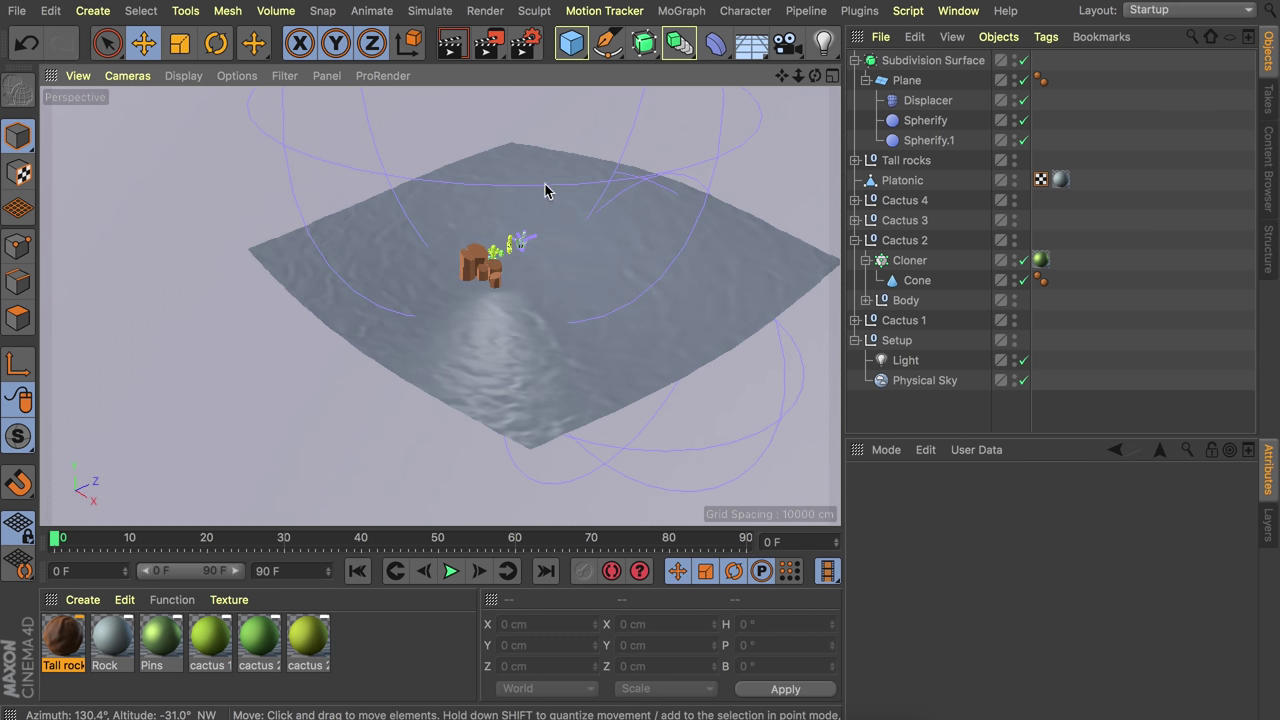
middle_click_drag(428, 163, 314, 177, "alt")
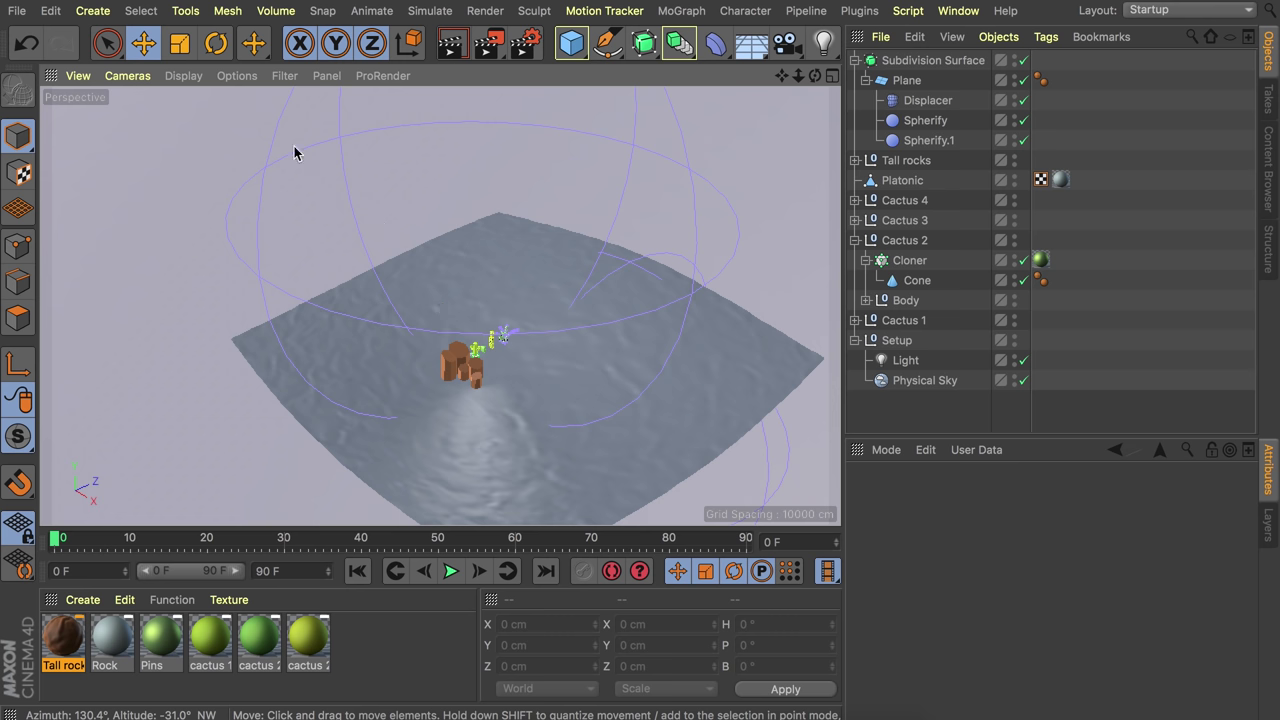
left_click_drag(572, 43, 957, 177)
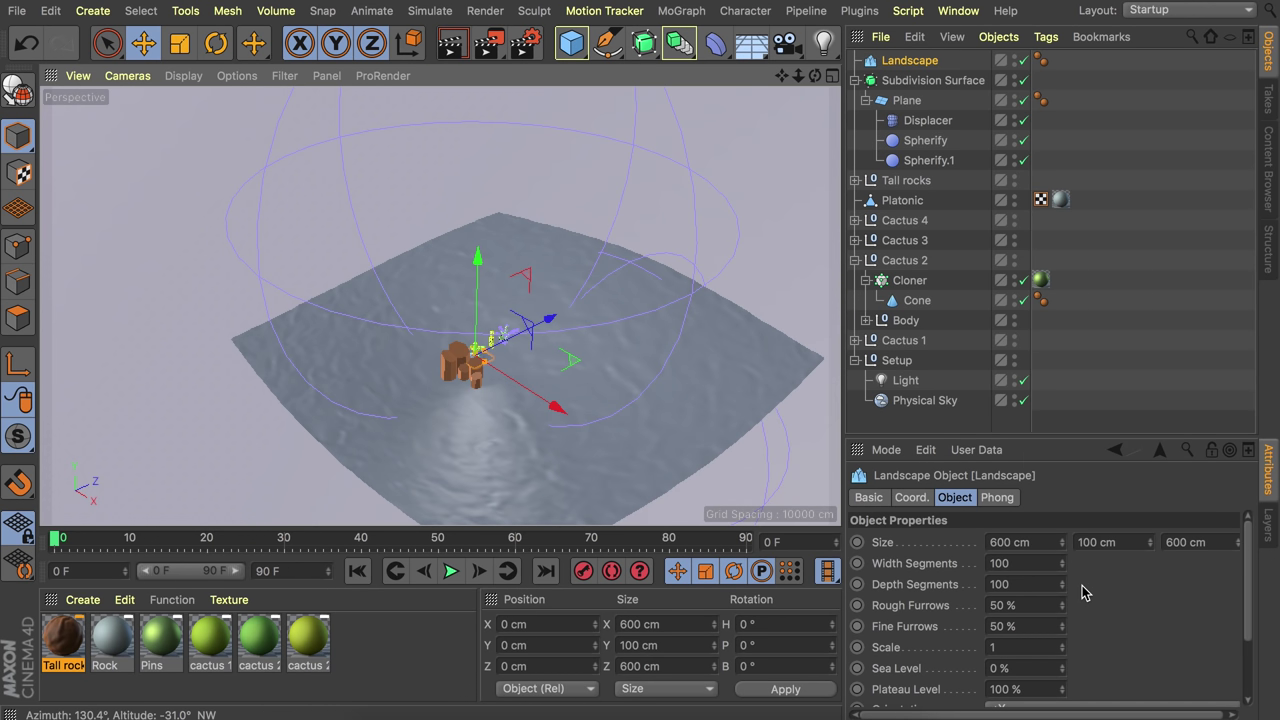
left_click_drag(1062, 605, 1062, 620)
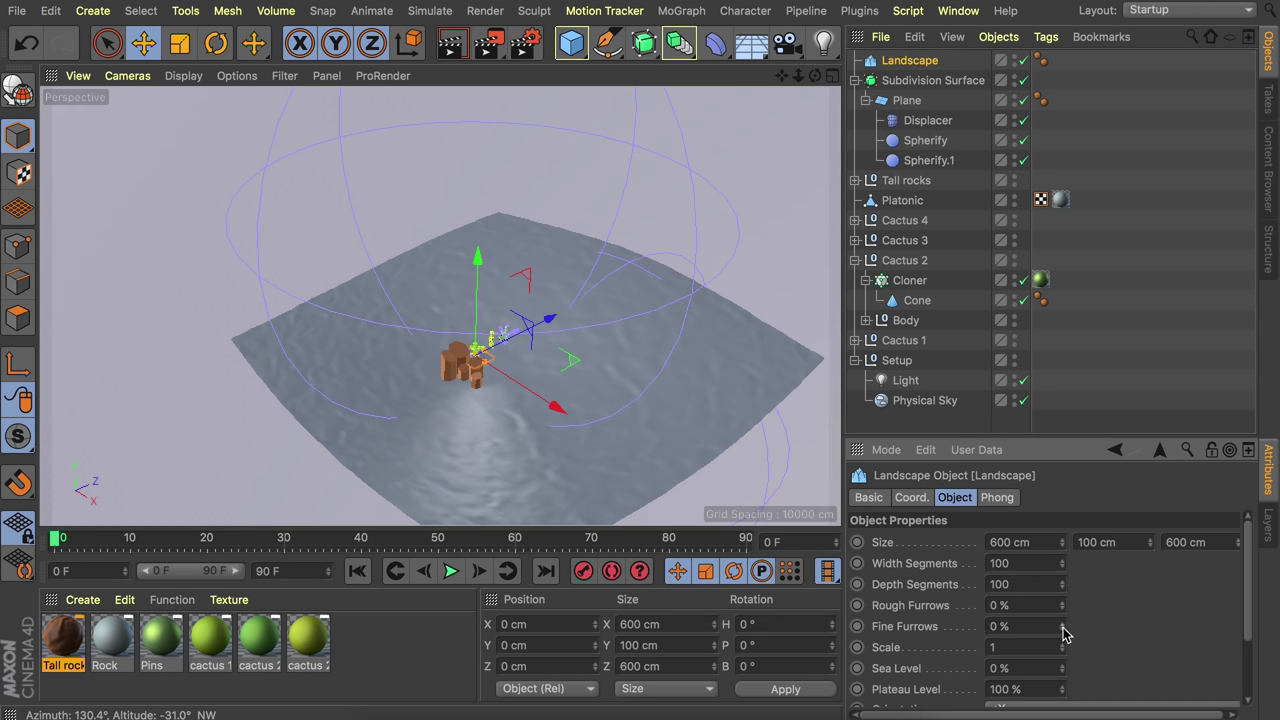
- Move the Landscape to about -6189 cm in X and scale it up uniformly to about 8809 cm wide
key("e")
left_click_drag(540, 397, 897, 283)
key("t")
- Set the Landscape object's size to 11000 cm wide, 1800 cm high and 11000 cm deep
left_click(909, 60)
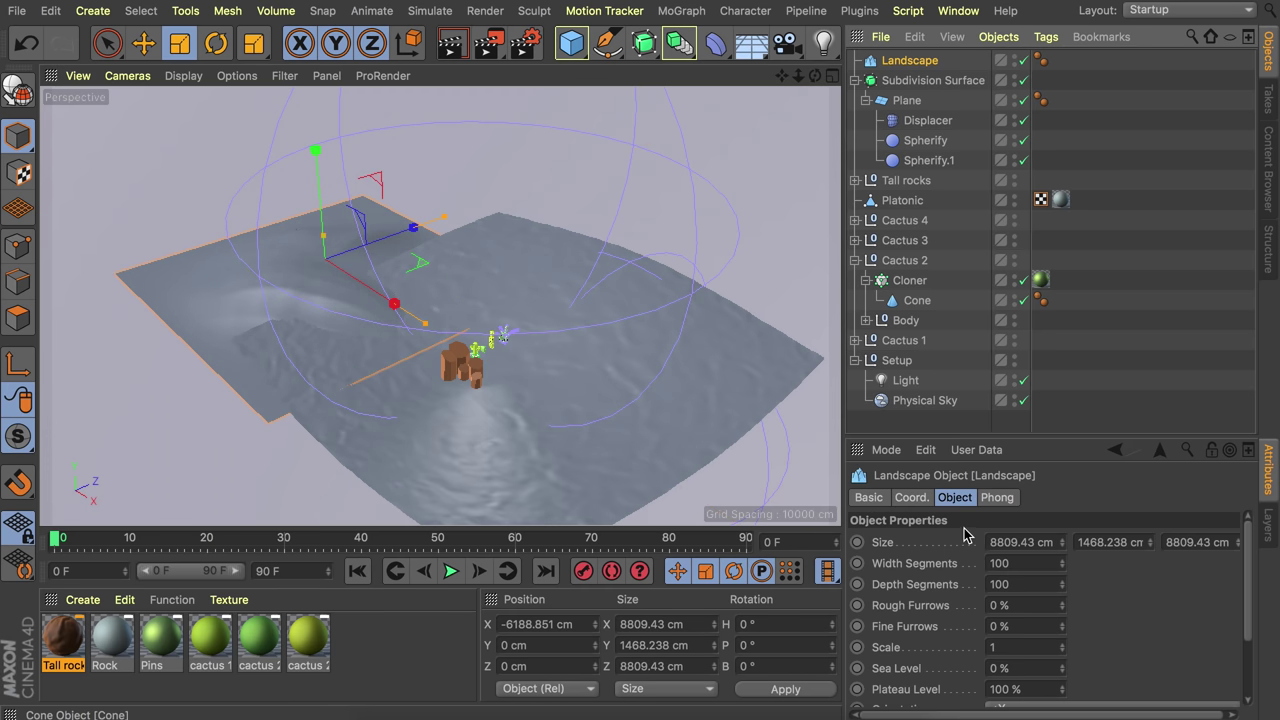
left_click(1029, 541)
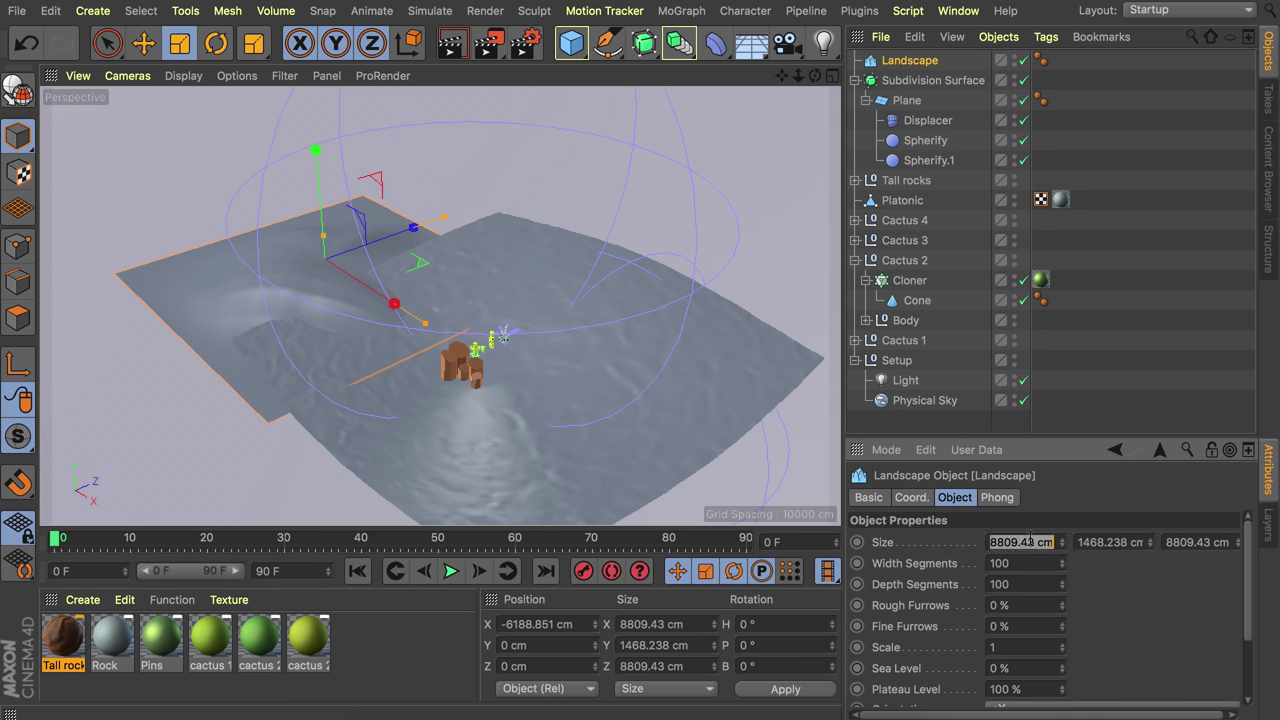
type("11000")
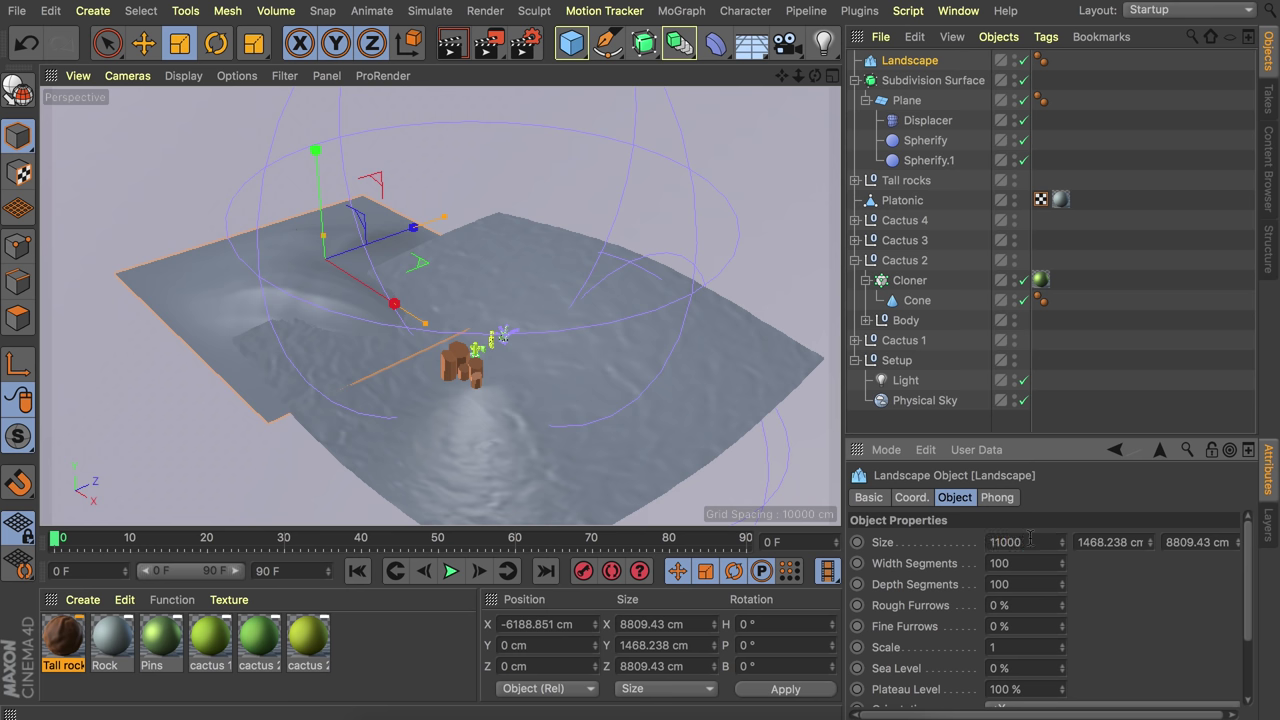
key("Tab")
type("1800")
key("Tab")
type("100")
key("BackSpace")
key("BackSpace")
type("1000")
key("Return")
- Move the Landscape behind the plane to about -11169 cm in X and 4336 cm in Z
key("e")
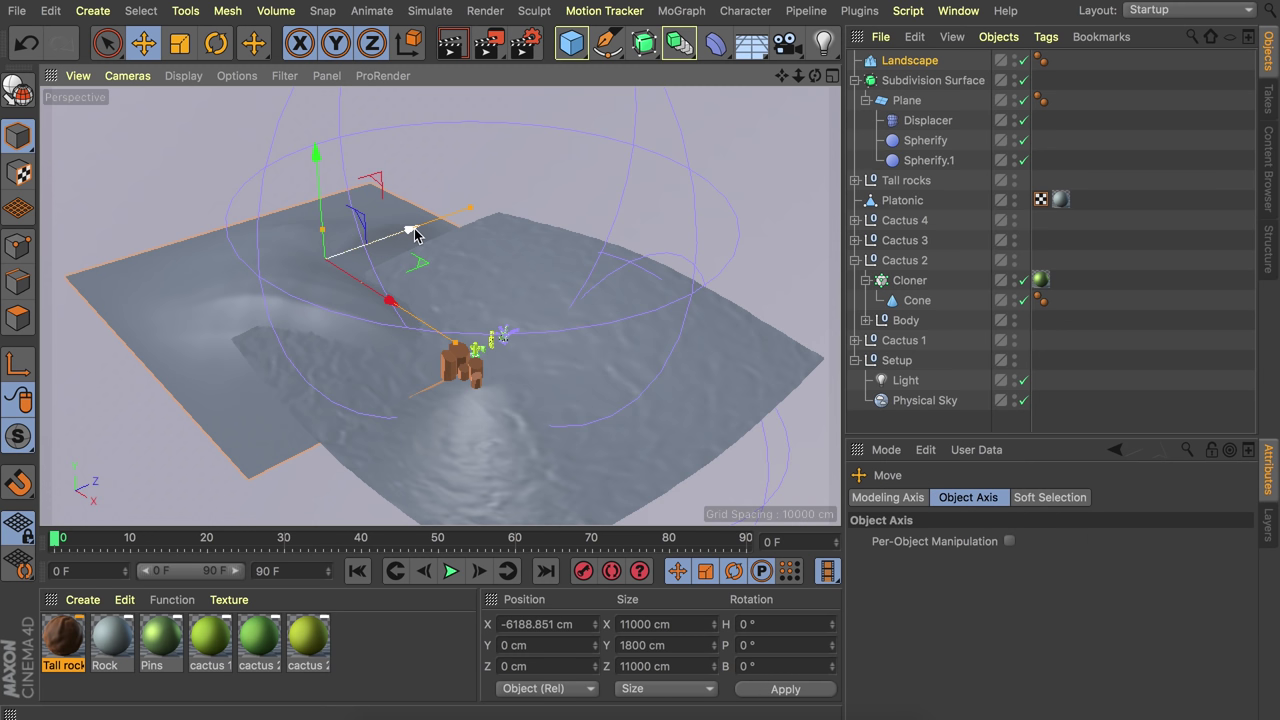
left_click_drag(414, 232, 469, 214)
left_click_drag(443, 286, 366, 210)
left_click_drag(340, 176, 398, 161)
left_click_drag(462, 298, 420, 211, "alt")
right_click_drag(462, 298, 532, 228, "alt")
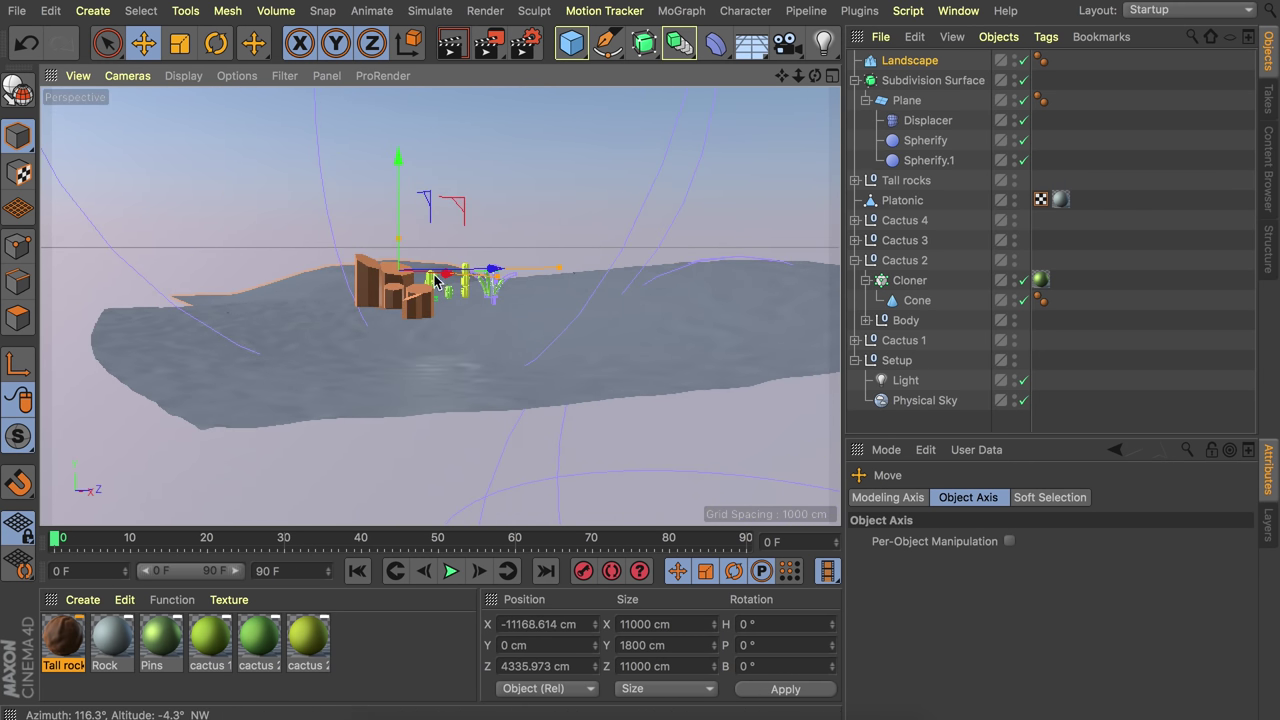
left_click_drag(451, 300, 538, 373, "alt")
- Set the Landscape object's seed to 5 for a different hill shape
left_click(909, 61)
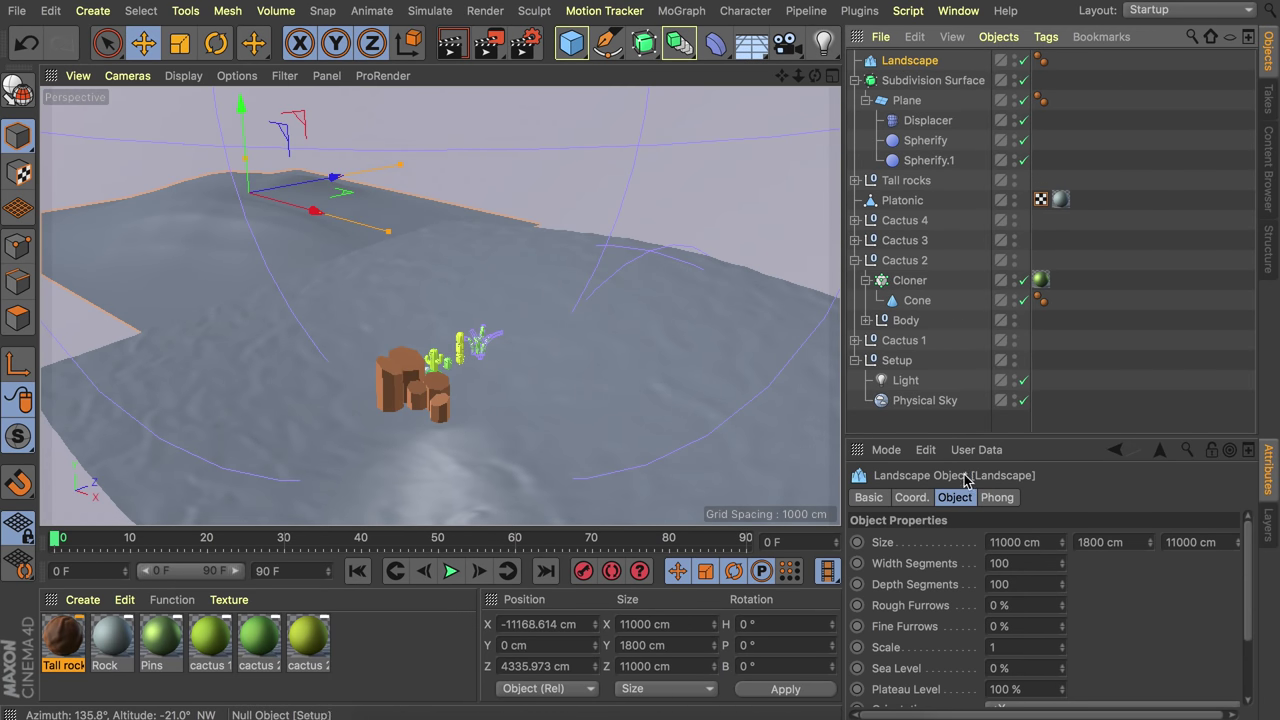
scroll(956, 612, "down", 3)
left_click(1063, 656)
left_click(1063, 656)
left_click(1063, 656)
left_click(1063, 656)
left_click(1063, 656)
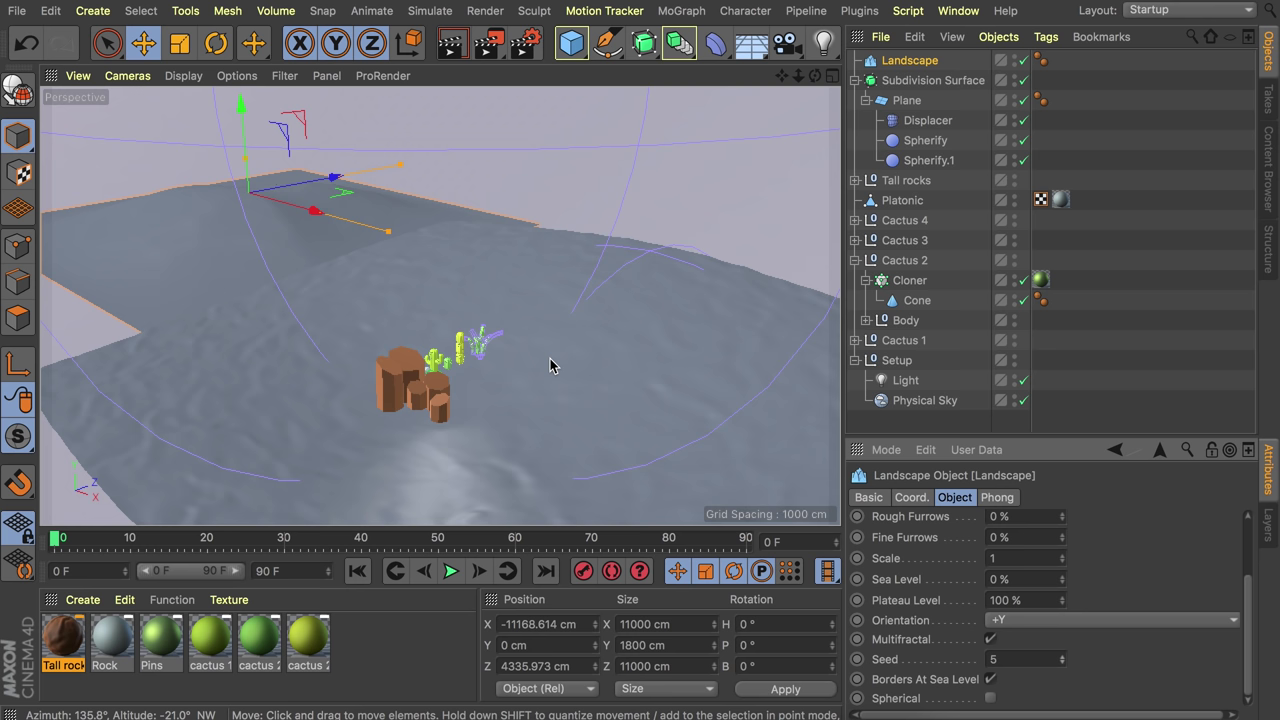
- Create a new material and rename it Landscape
double_click(347, 655)
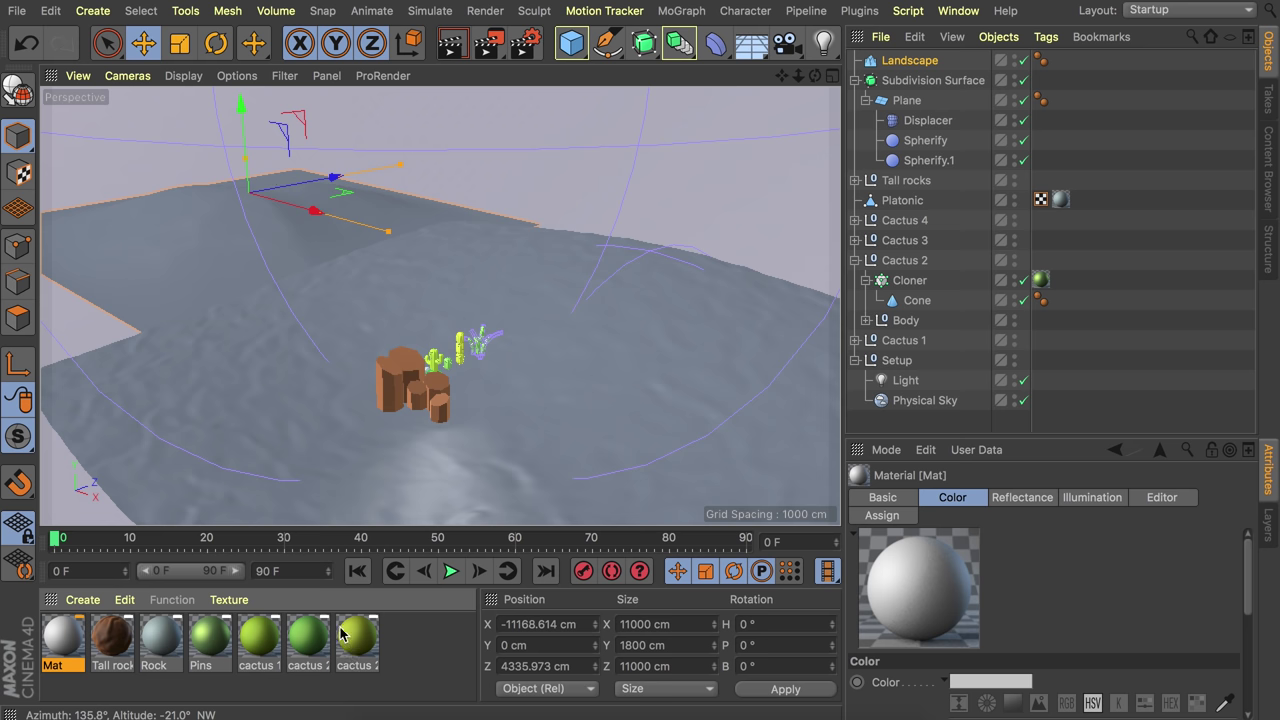
right_click_drag(276, 364, 362, 294, "alt")
right_click_drag(448, 206, 385, 334, "alt")
middle_click_drag(440, 306, 310, 385, "alt")
double_click(63, 636)
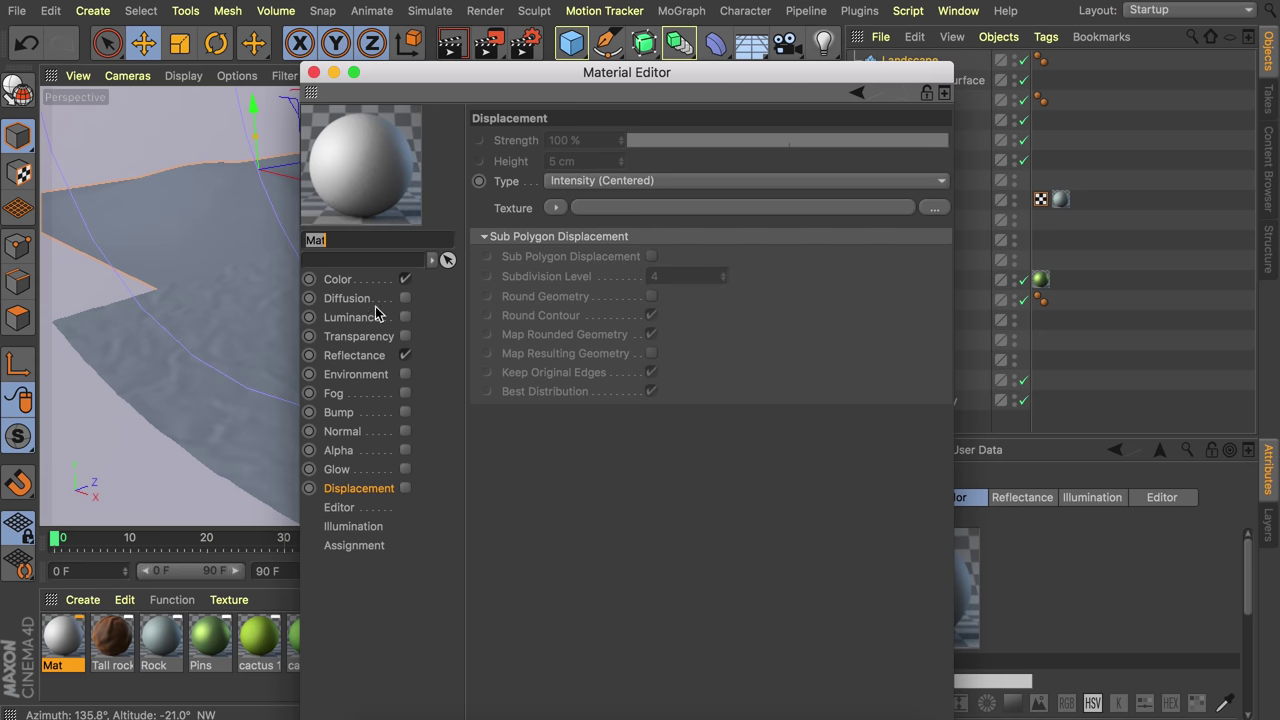
left_click_drag(440, 78, 623, 78)
type("Landscape")
key("Return")
- Set the Landscape material's color to a sandy yellow with H 44°, S 45 % and V 86 %
left_click(530, 279)
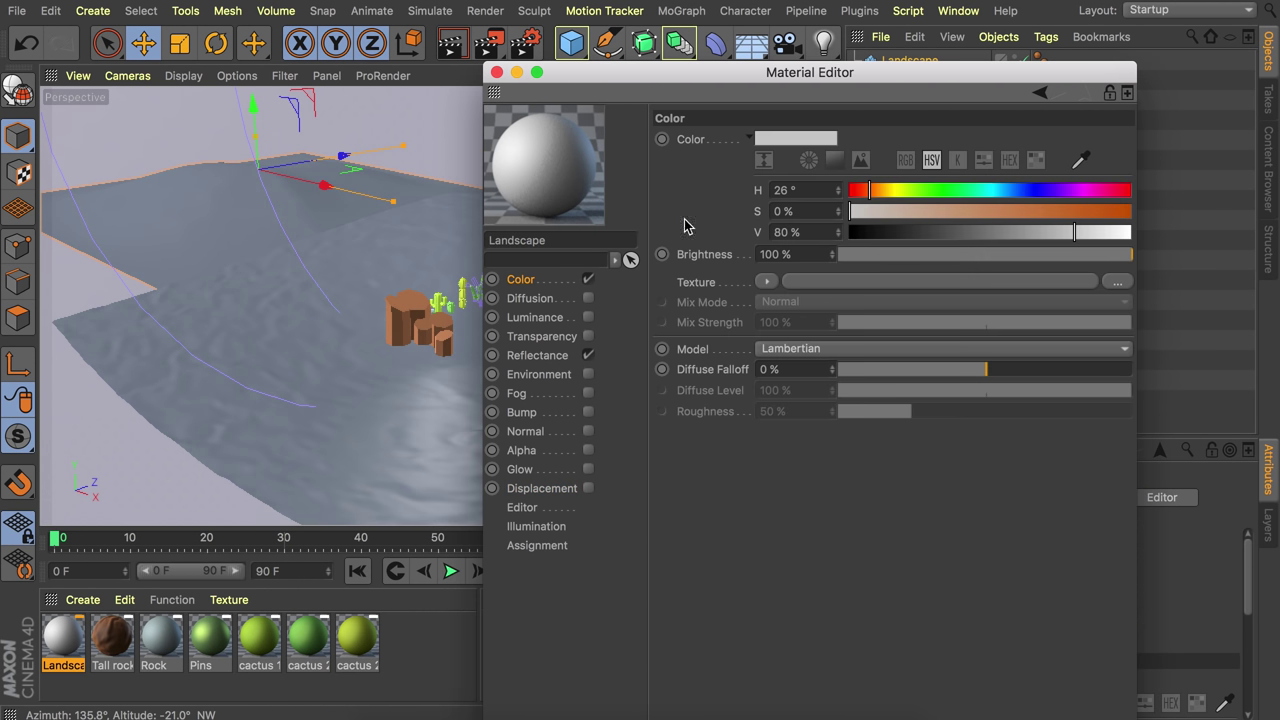
left_click_drag(869, 190, 974, 211)
left_click(898, 211)
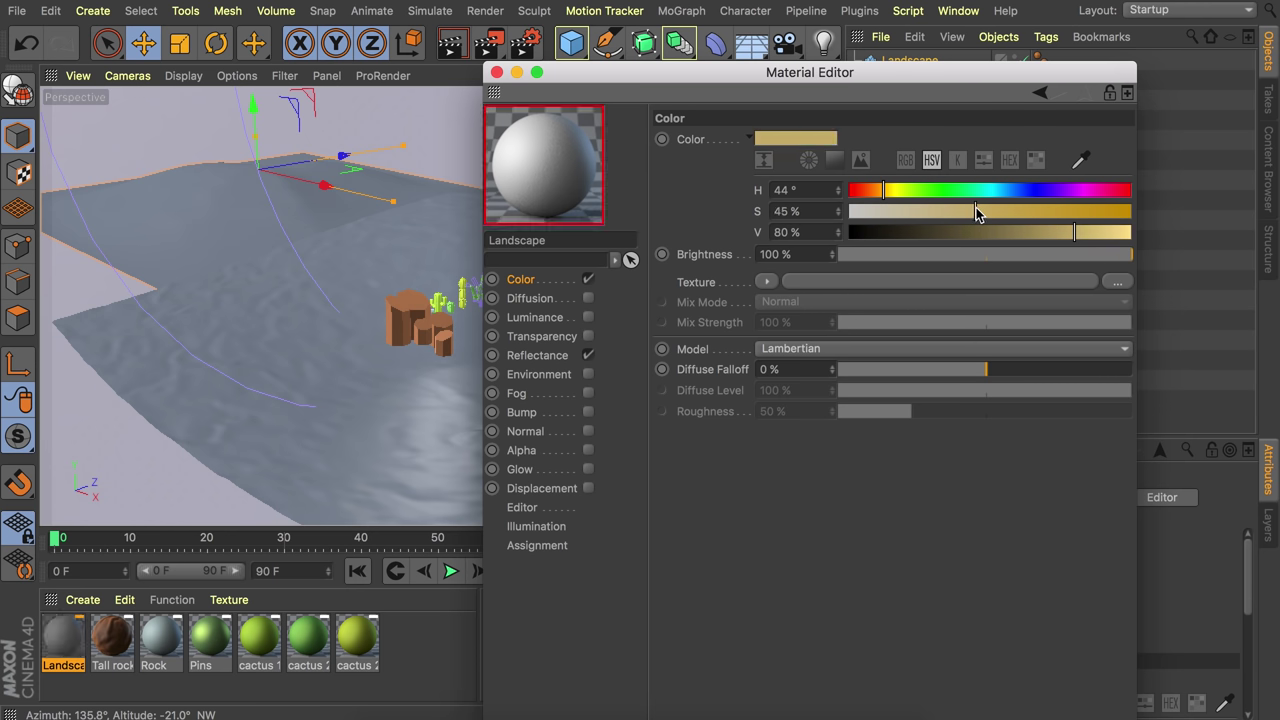
left_click(1091, 232)
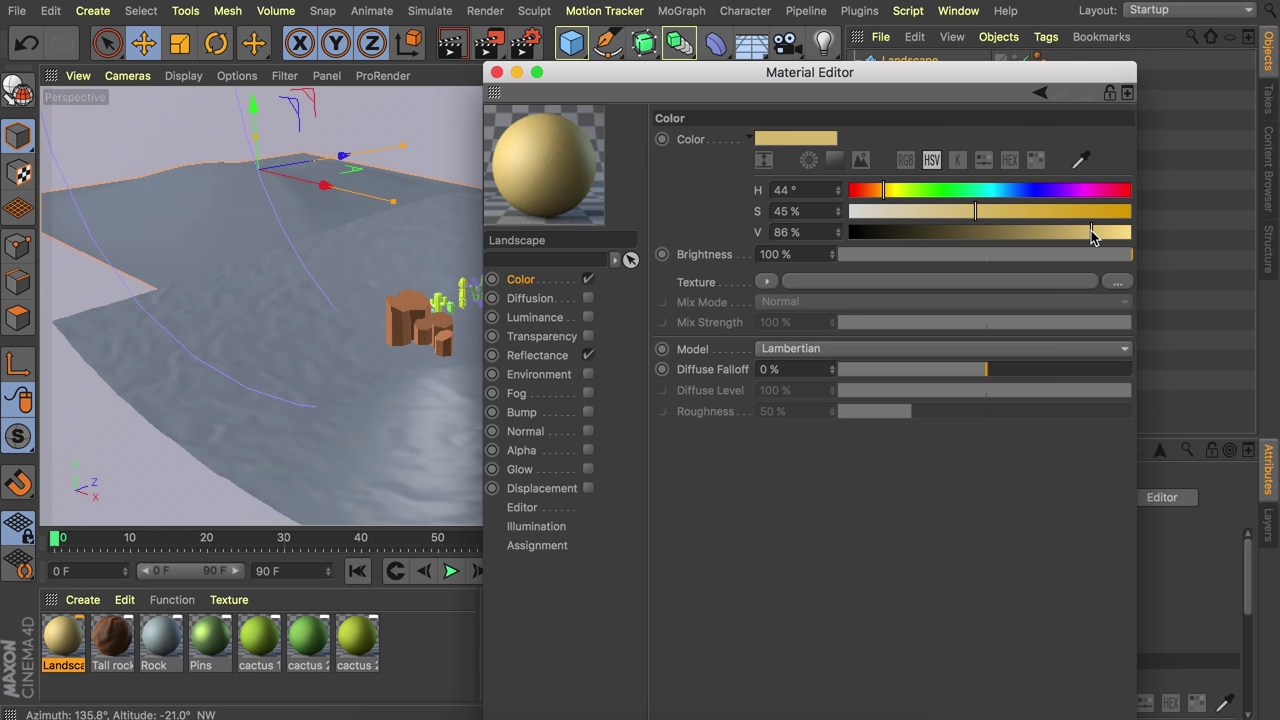
left_click_drag(606, 74, 749, 76)
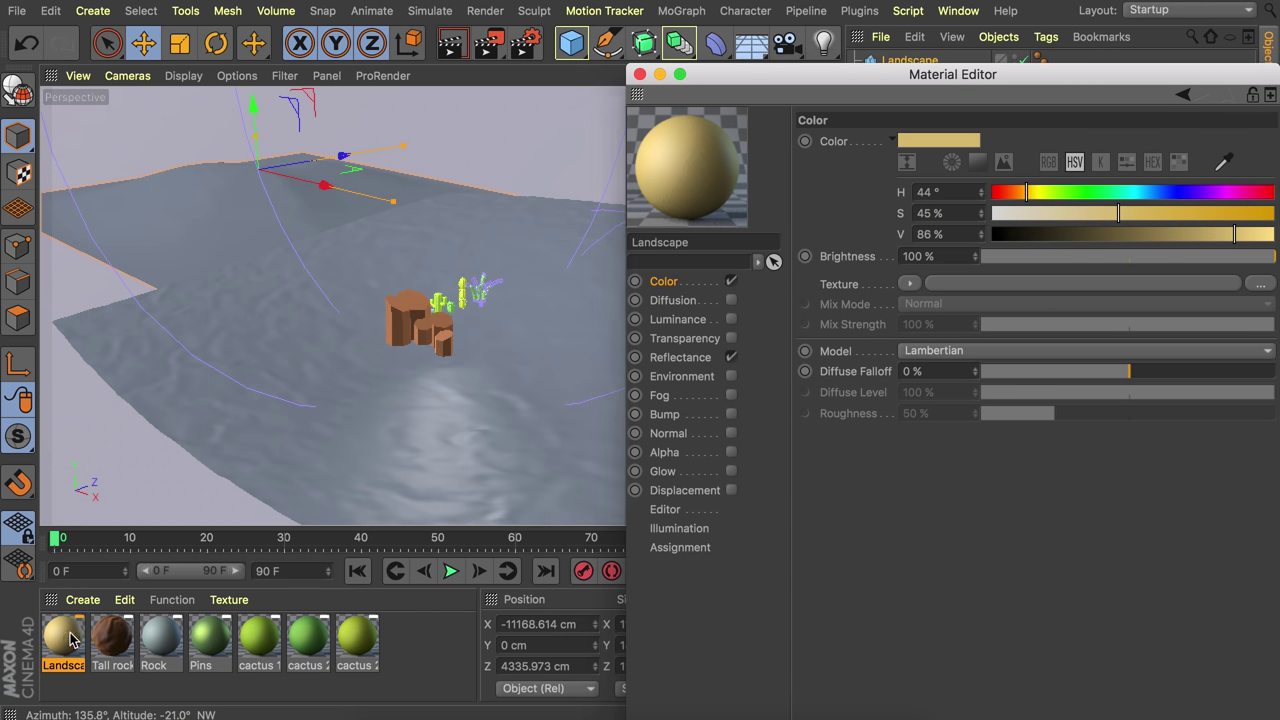
- Apply the Landscape material to the Plane and render a preview of the view
left_click_drag(70, 634, 309, 366)
scroll(470, 311, "up", 3)
left_click_drag(471, 314, 474, 306, "alt")
key("super+r")
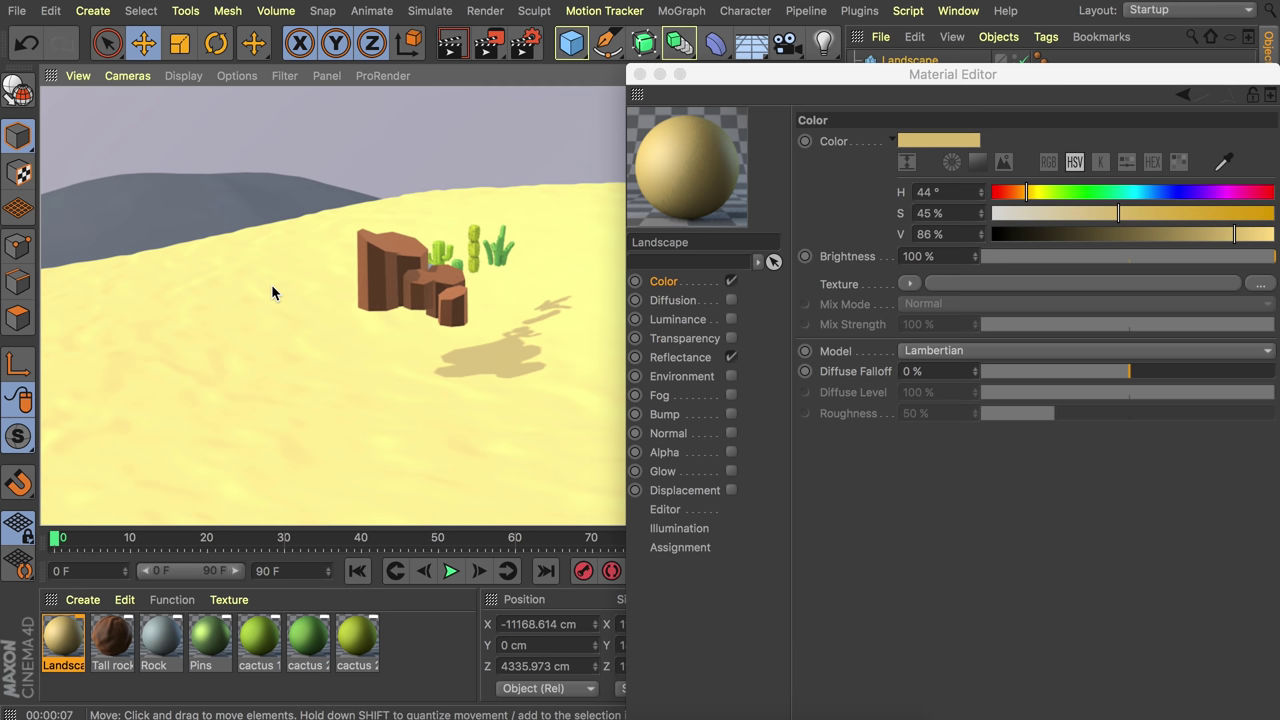
- Enable the Landscape material's Diffusion channel with a Fresnel texture and set its black gradient knot to V 49 %
left_click(733, 303)
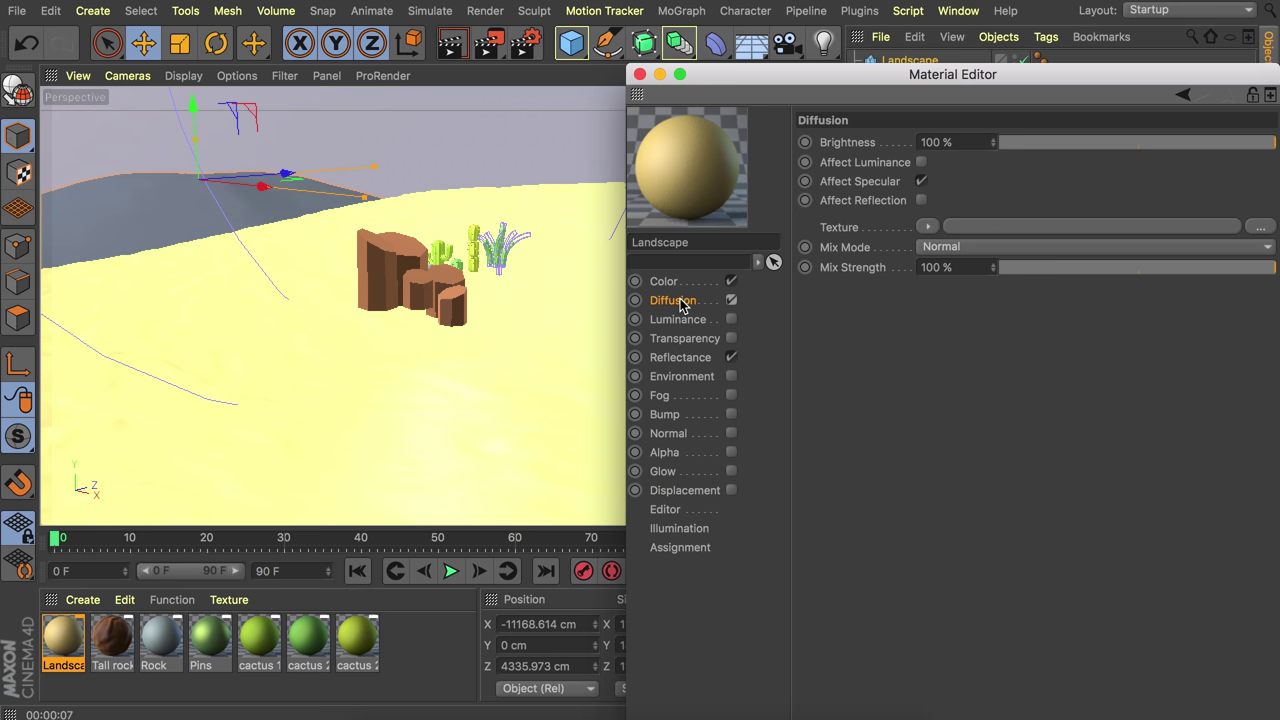
left_click(927, 227)
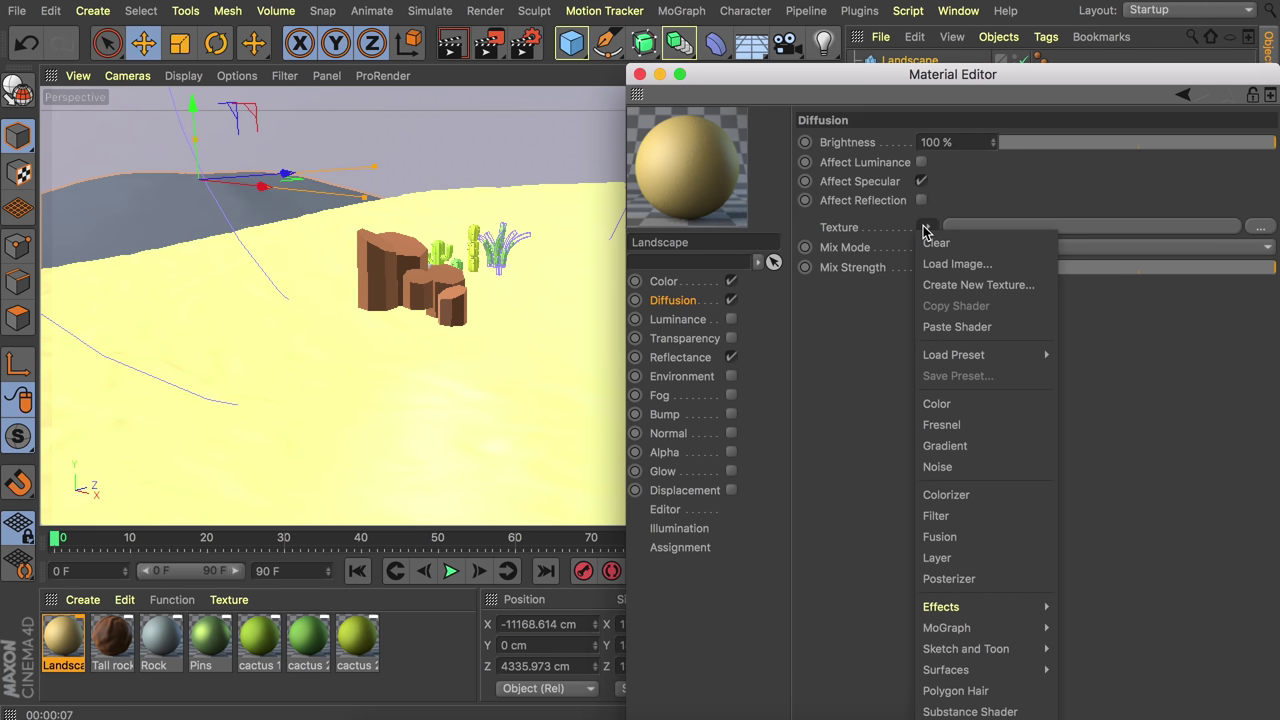
left_click(940, 425)
left_click(944, 282)
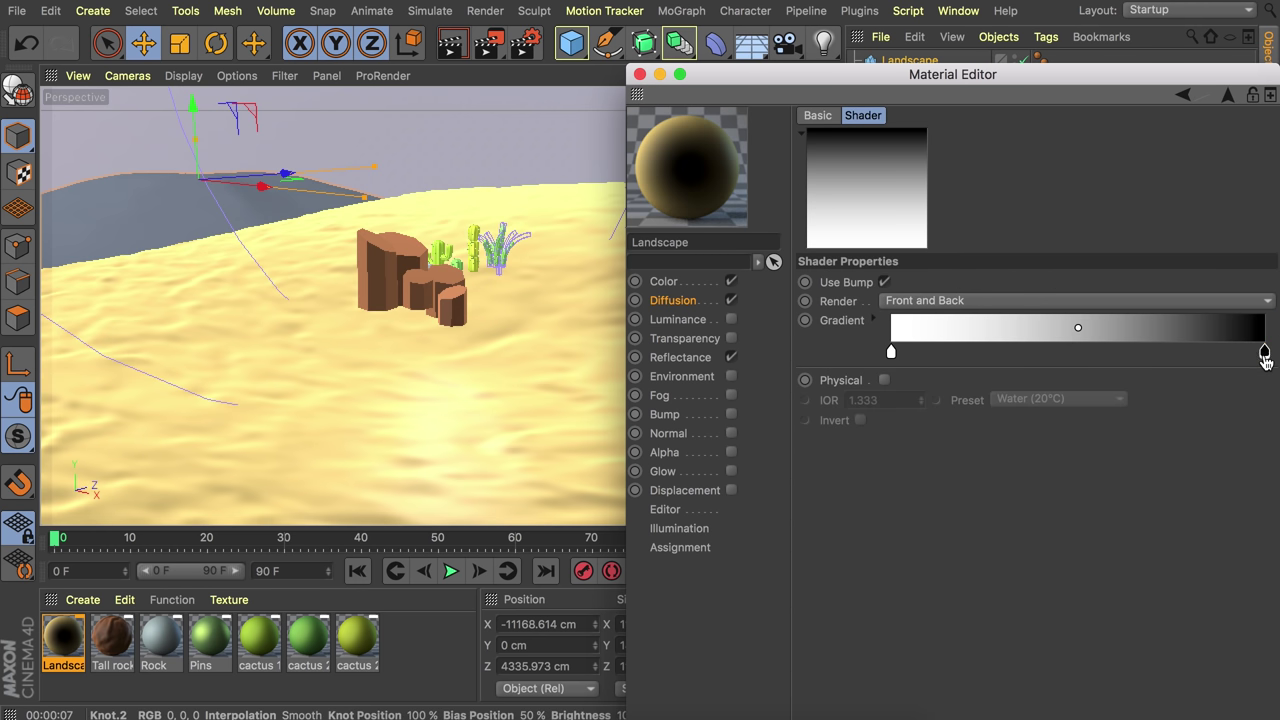
double_click(1265, 356)
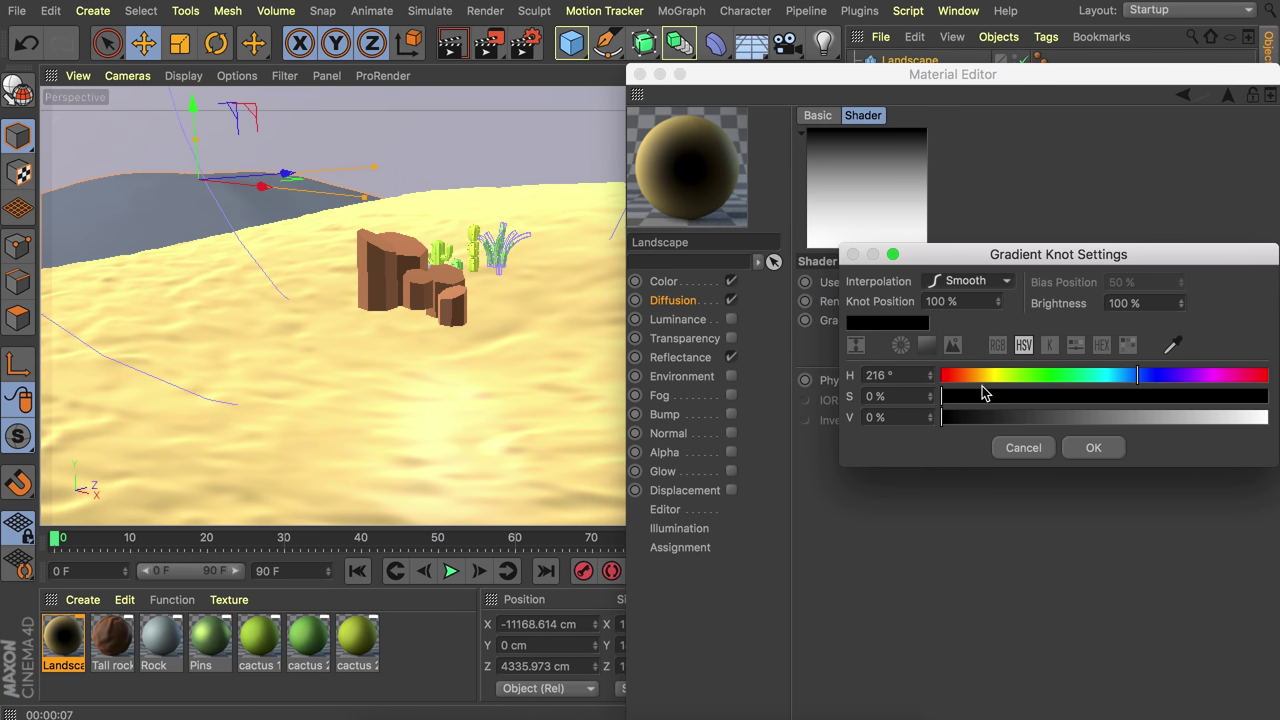
left_click_drag(1138, 410, 1100, 424)
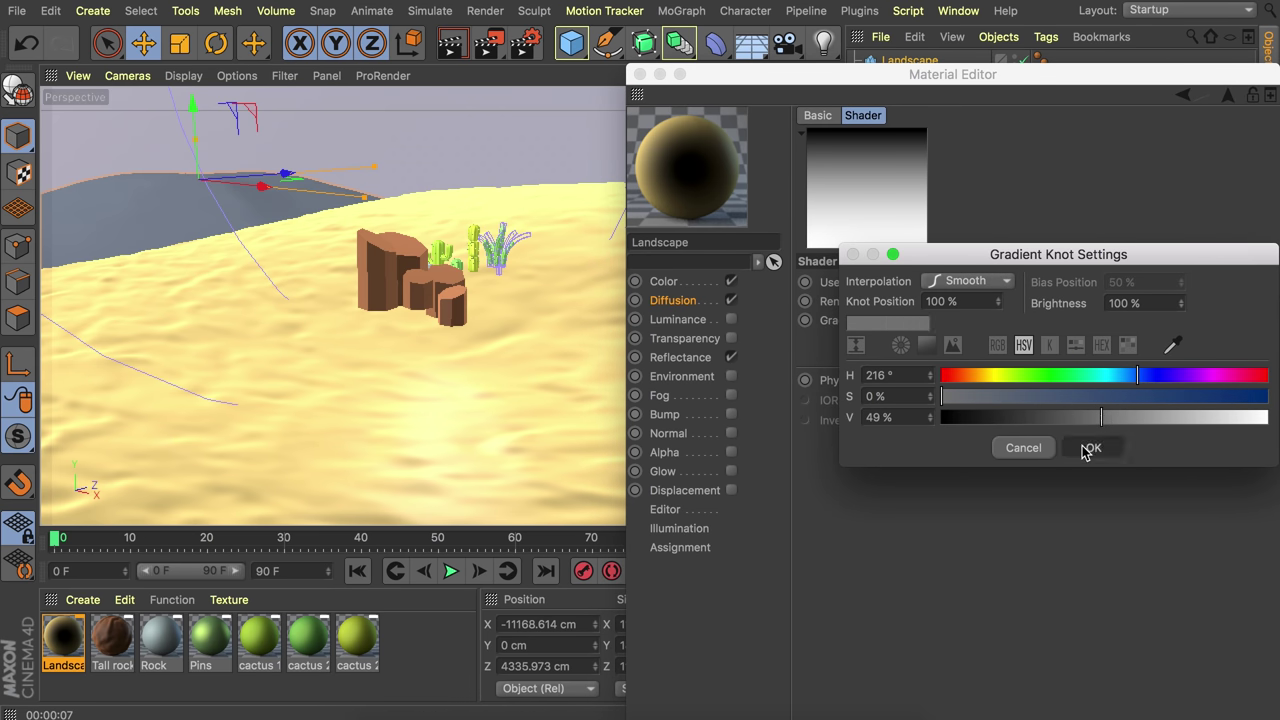
left_click(1090, 448)
left_click(640, 74)
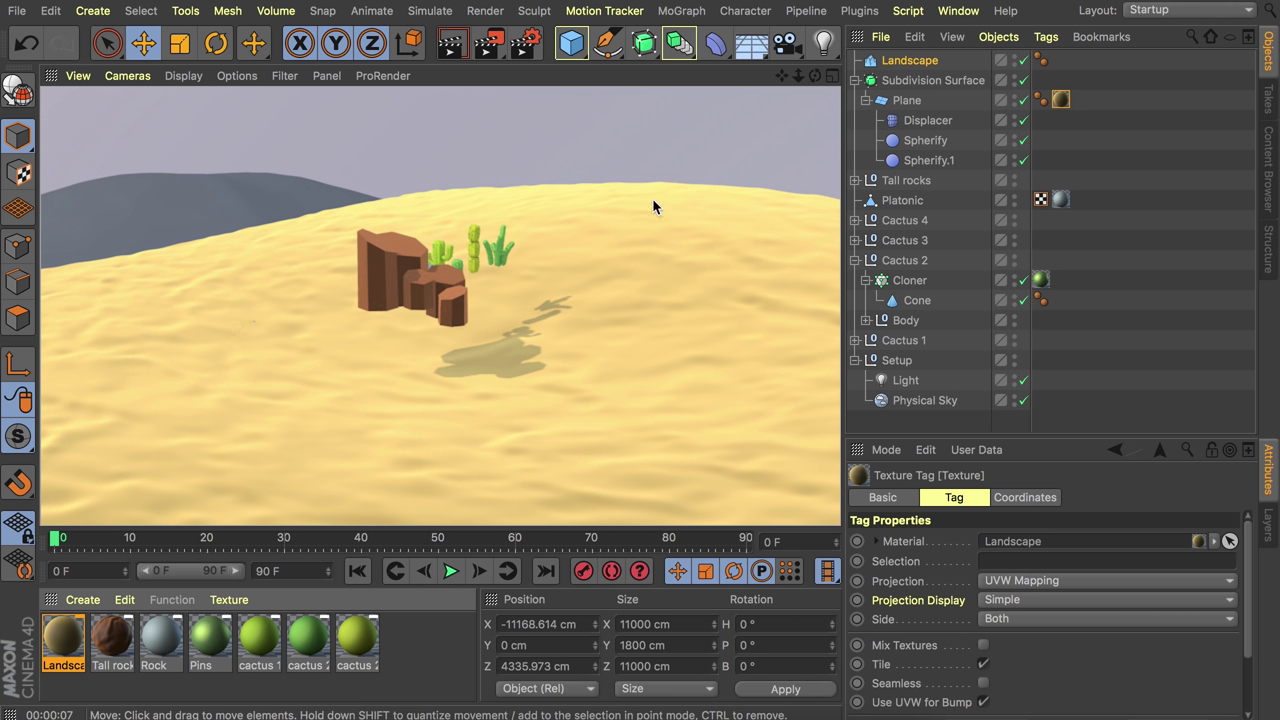
double_click(68, 645)
left_click_drag(452, 76, 639, 76)
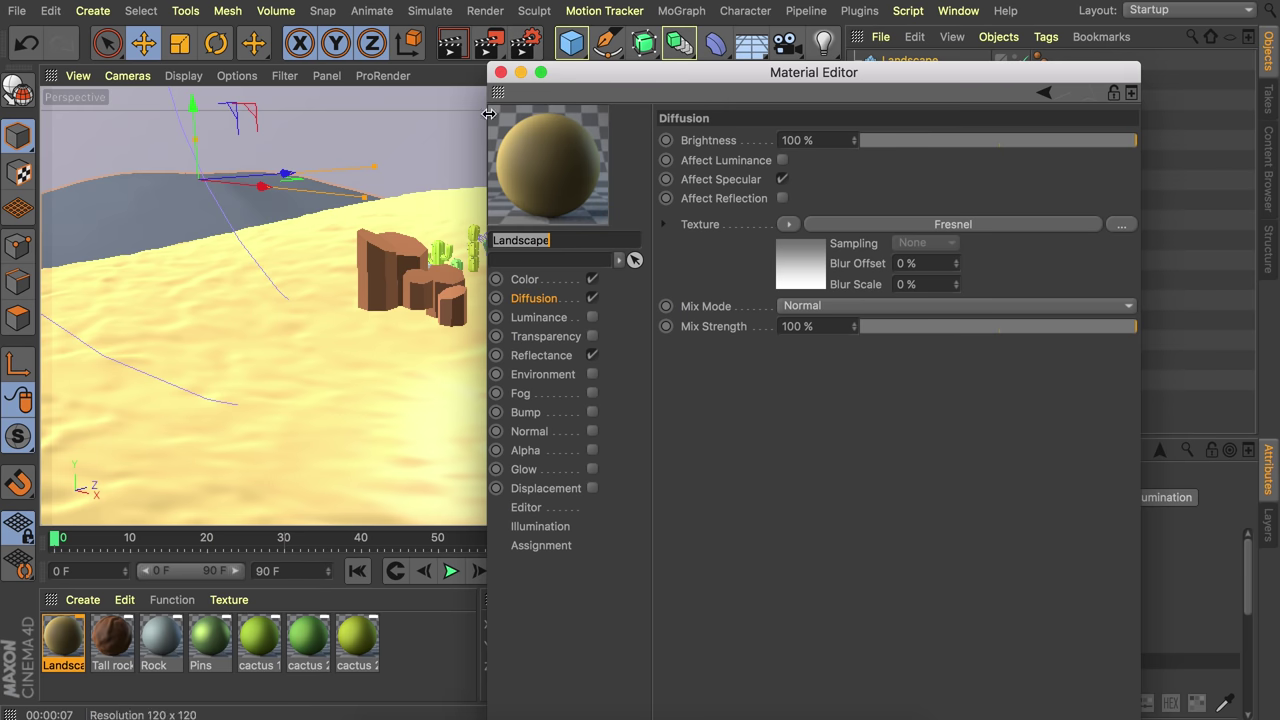
left_click(501, 73)
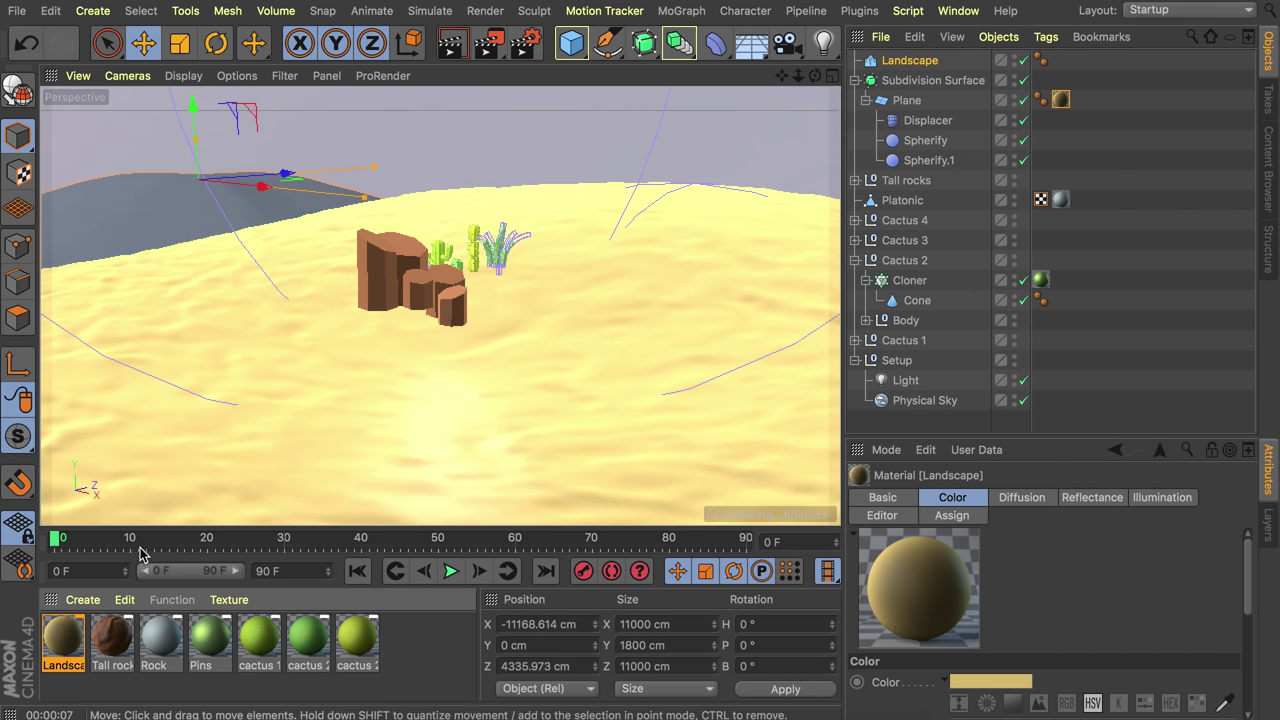
- Duplicate the Landscape material and rename the copy Landscape bump
left_click_drag(51, 635, 49, 635, "ctrl")
double_click(69, 637)
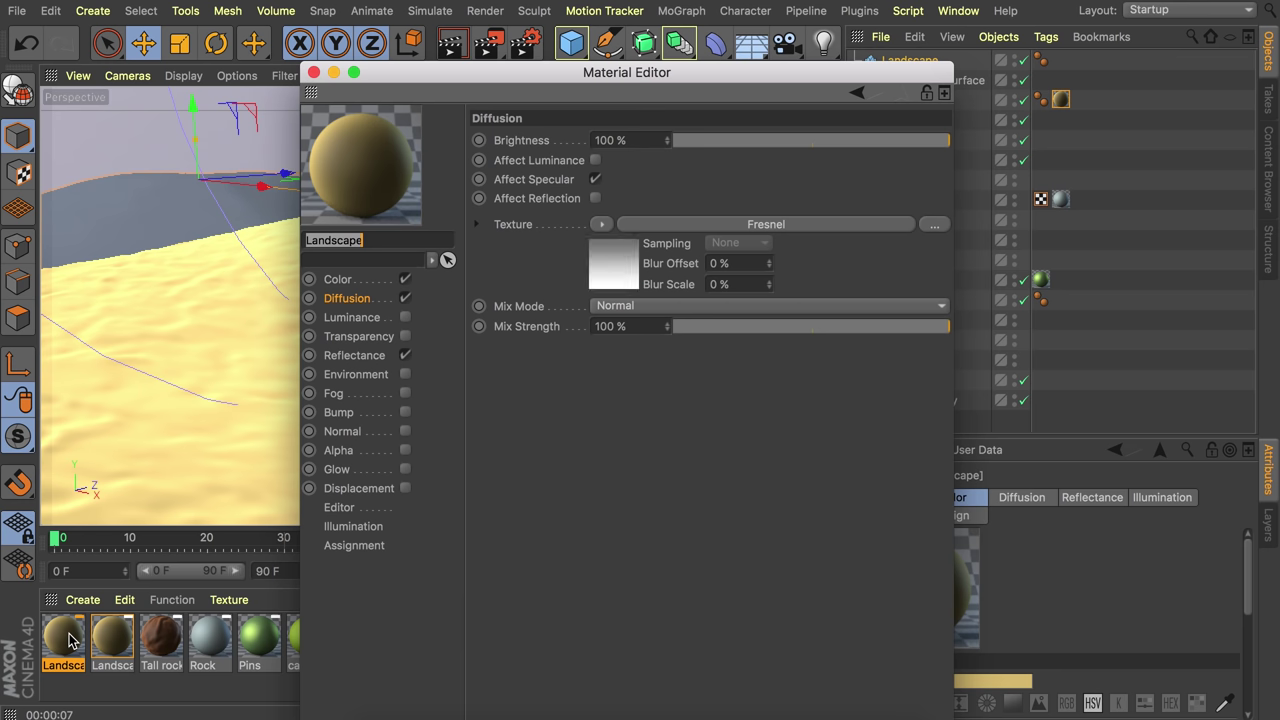
left_click(397, 241)
key("Return")
- Load a Pavement texture into the Landscape bump material's Color channel, blended in Add mode at 30 % mix strength
left_click(347, 283)
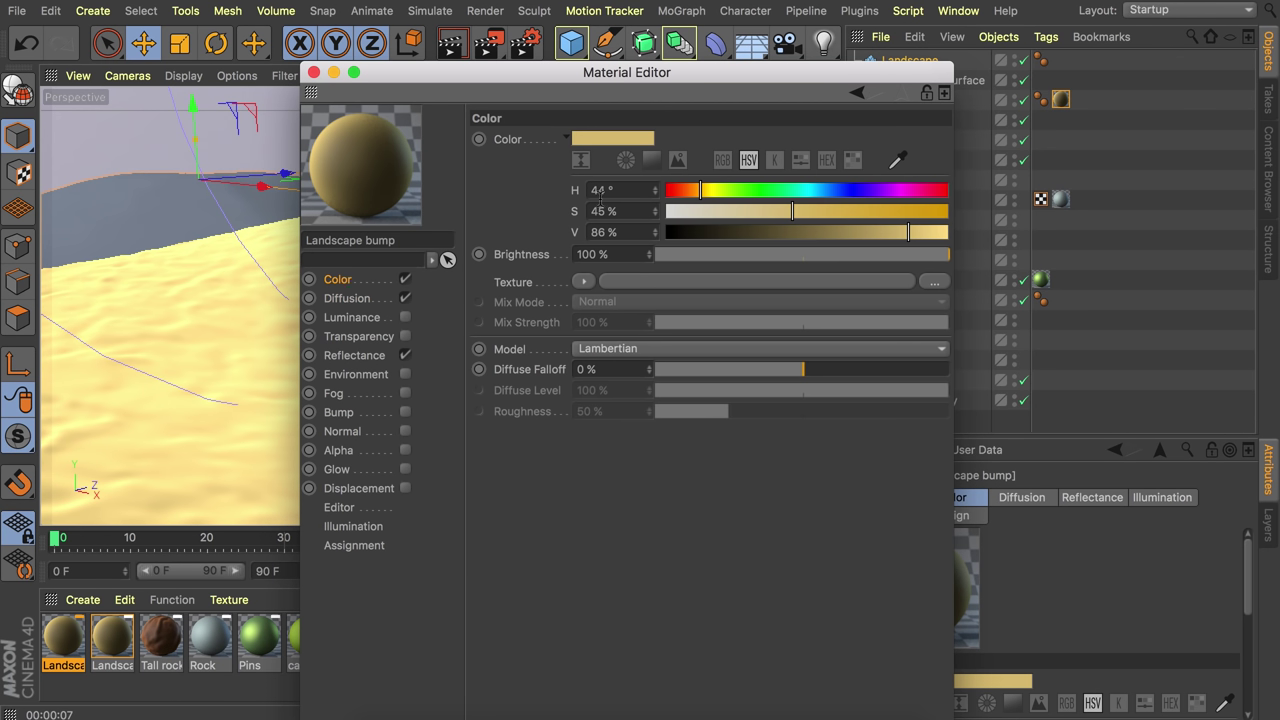
left_click(583, 282)
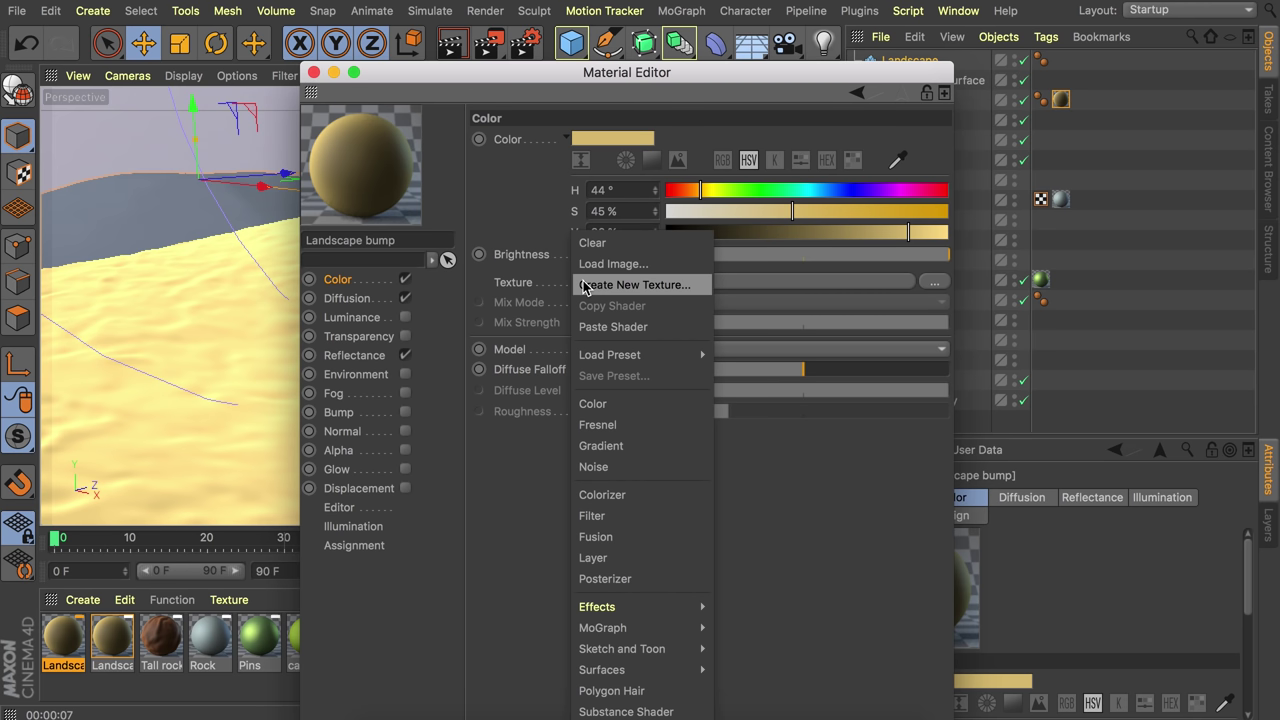
mouse_move(610, 673)
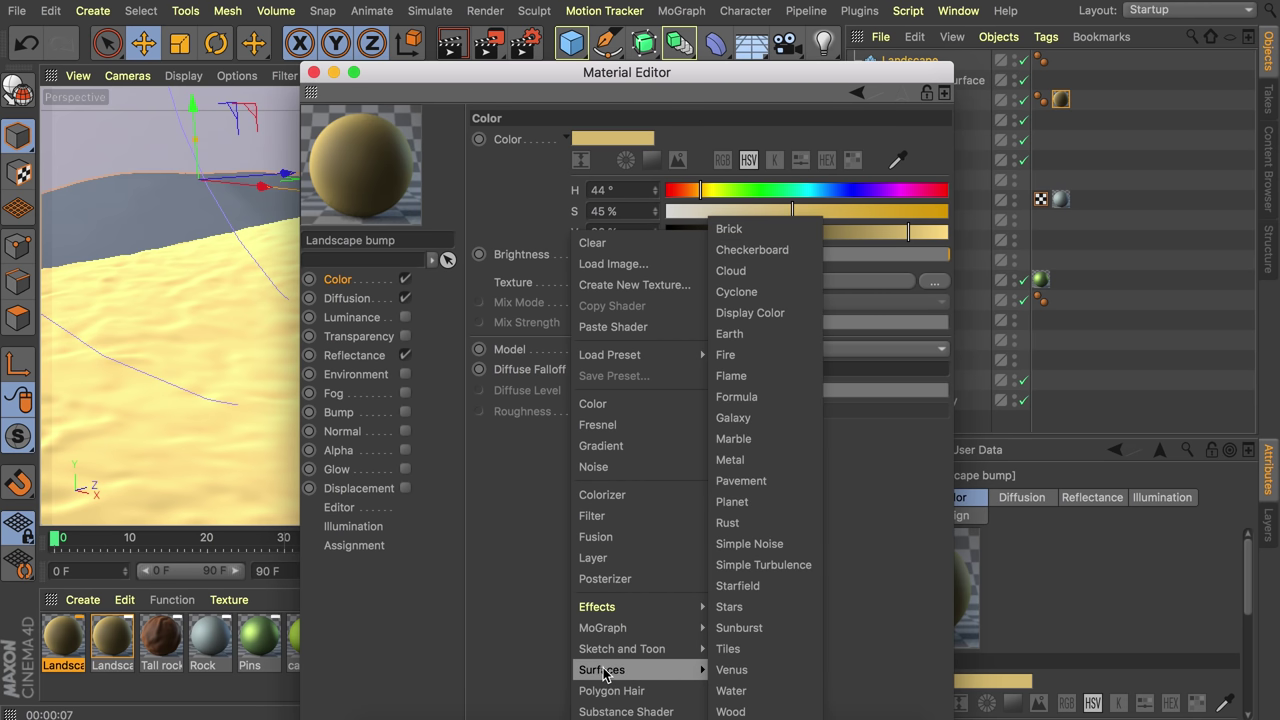
left_click(765, 482)
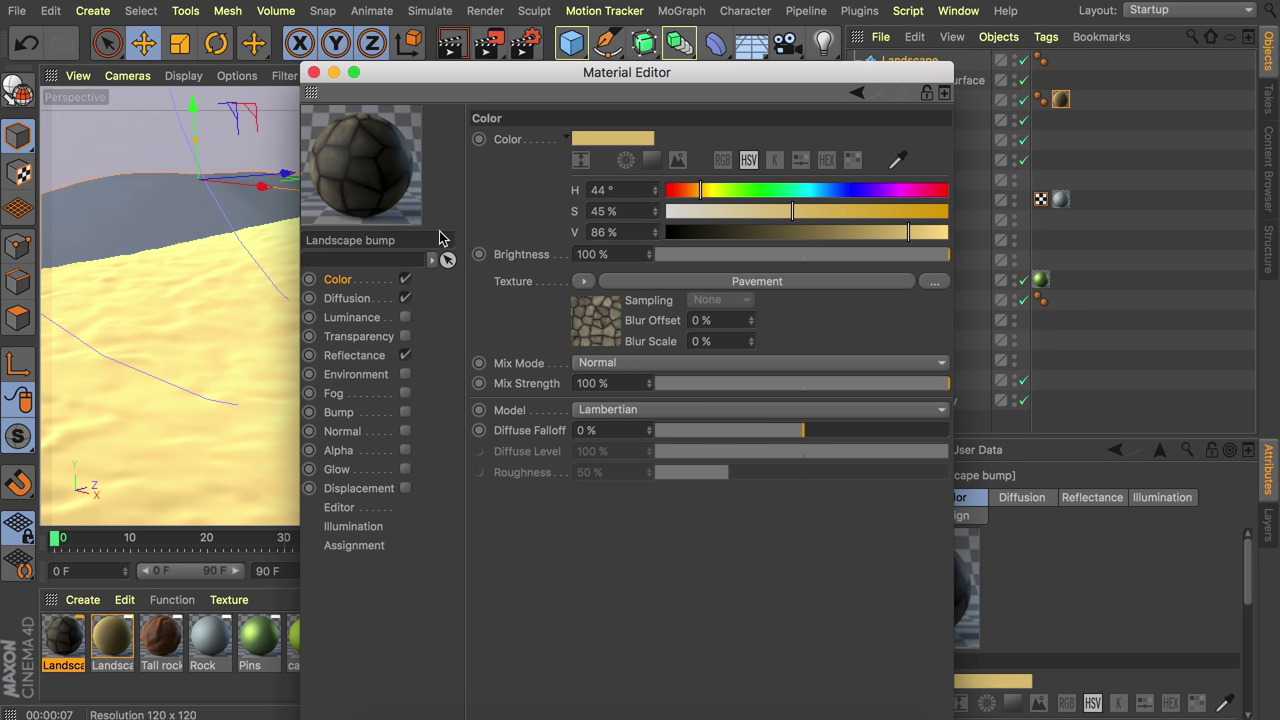
left_click(614, 366)
left_click(591, 402)
left_click_drag(837, 394, 745, 389)
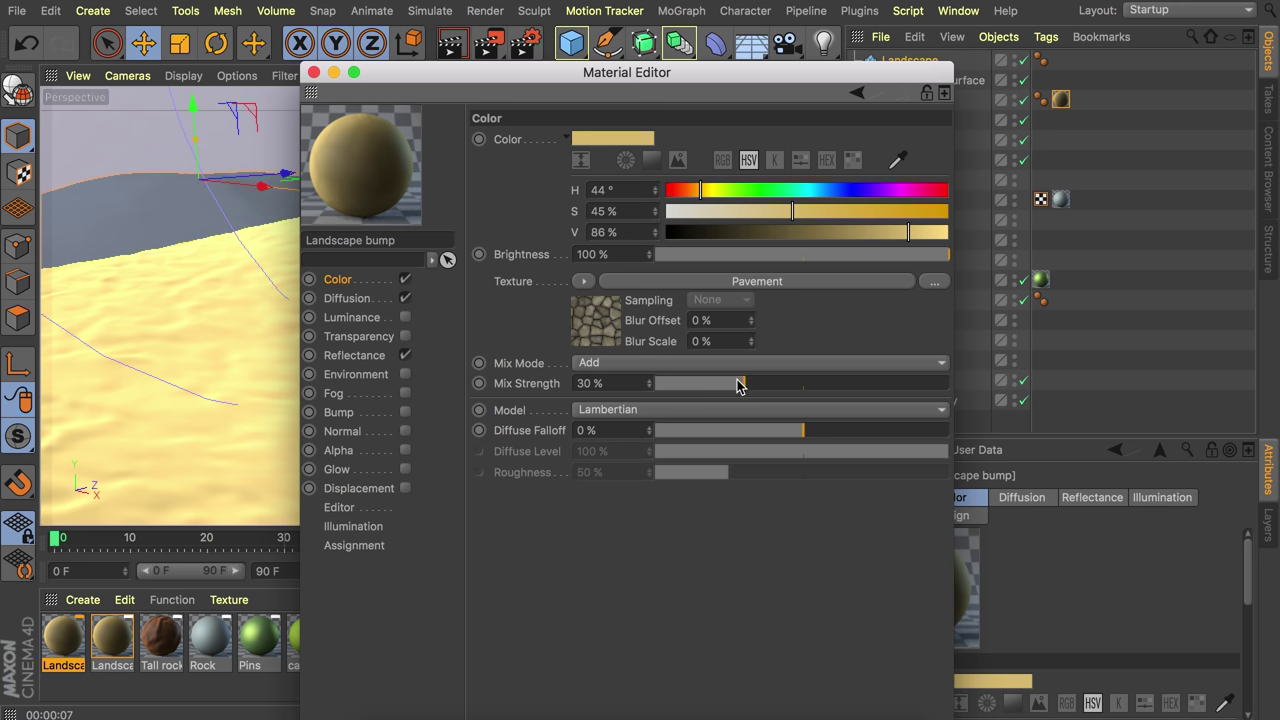
- Enable the Landscape bump material's Bump channel and load the Pavement surface shader as its texture
left_click(348, 298)
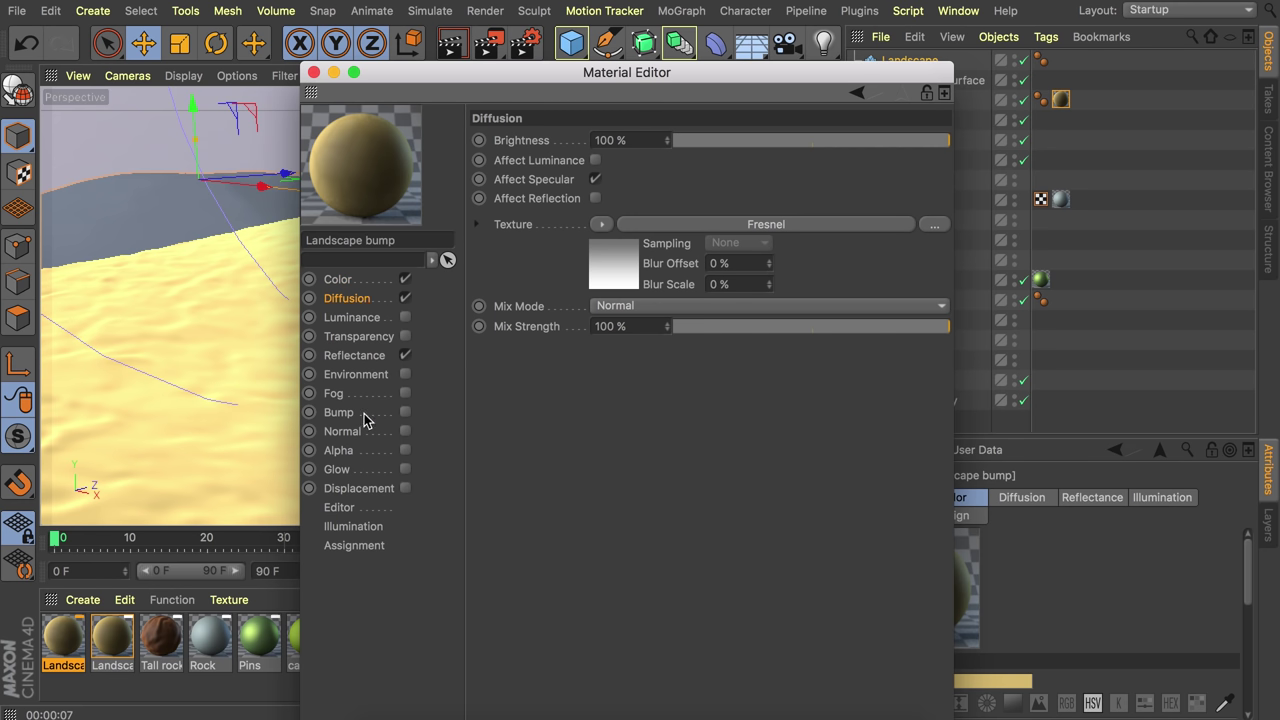
left_click(405, 412)
left_click(566, 186)
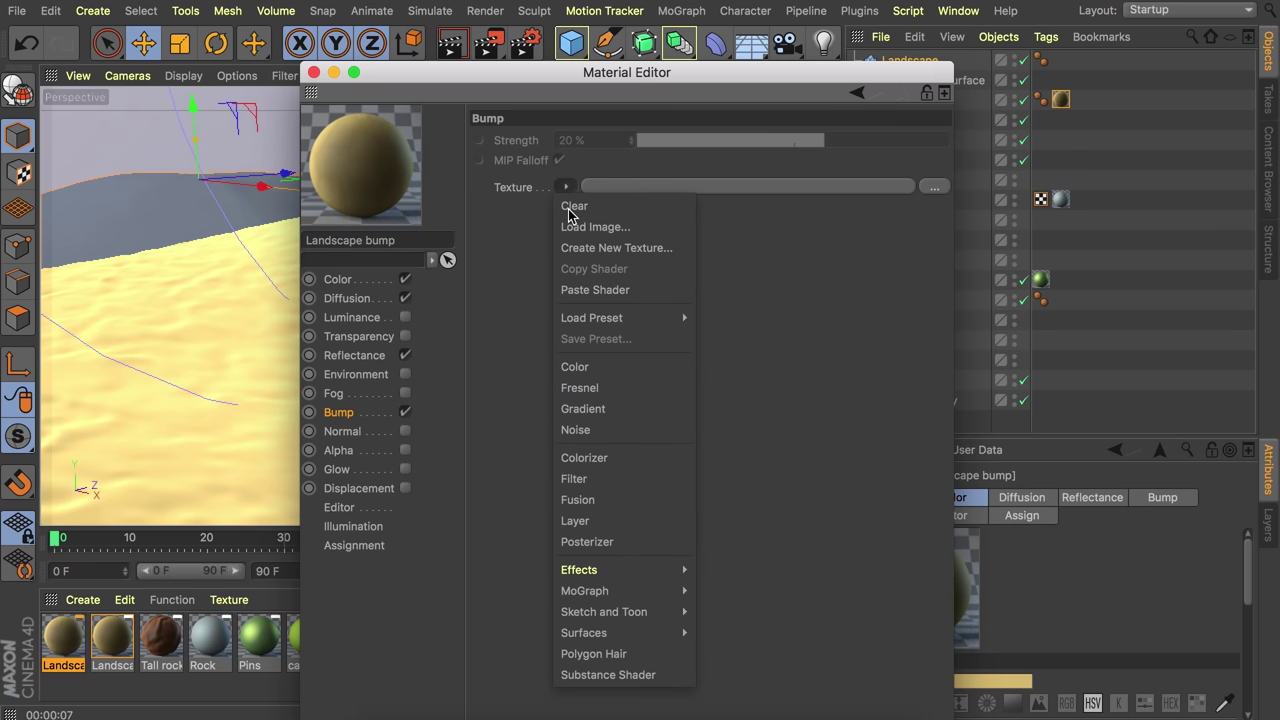
mouse_move(640, 632)
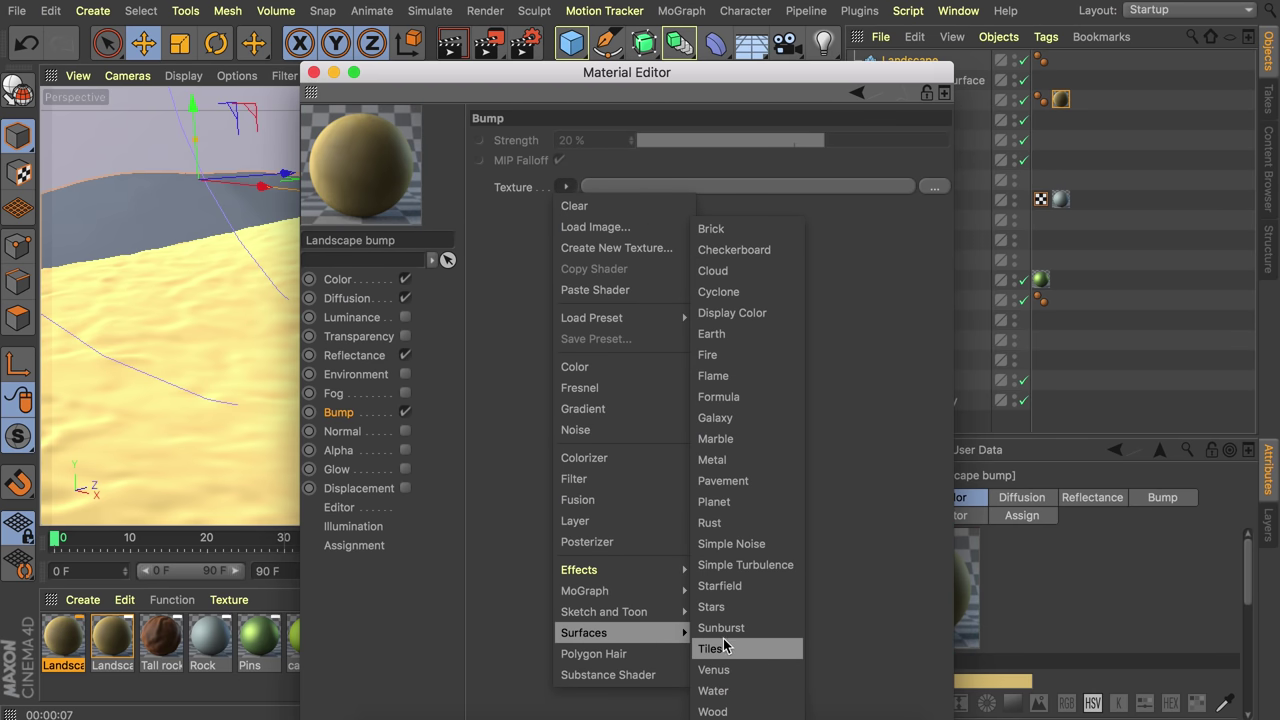
left_click(735, 482)
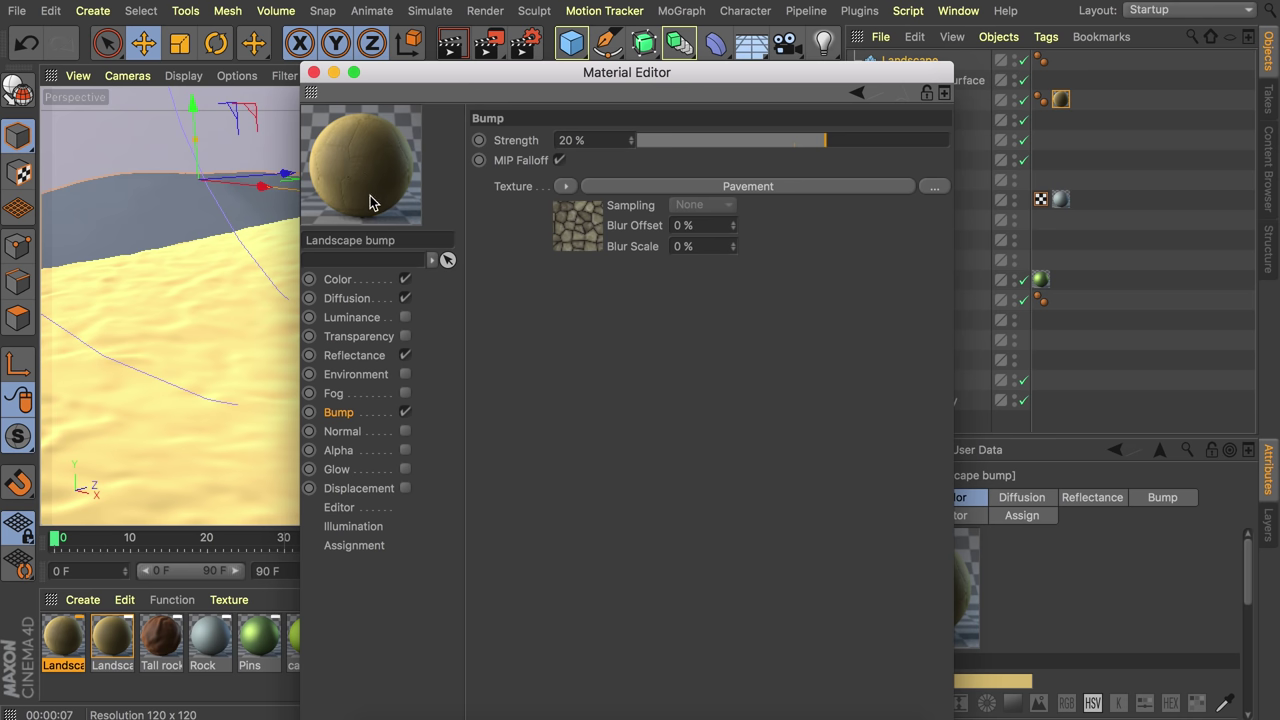
left_click_drag(435, 73, 648, 73)
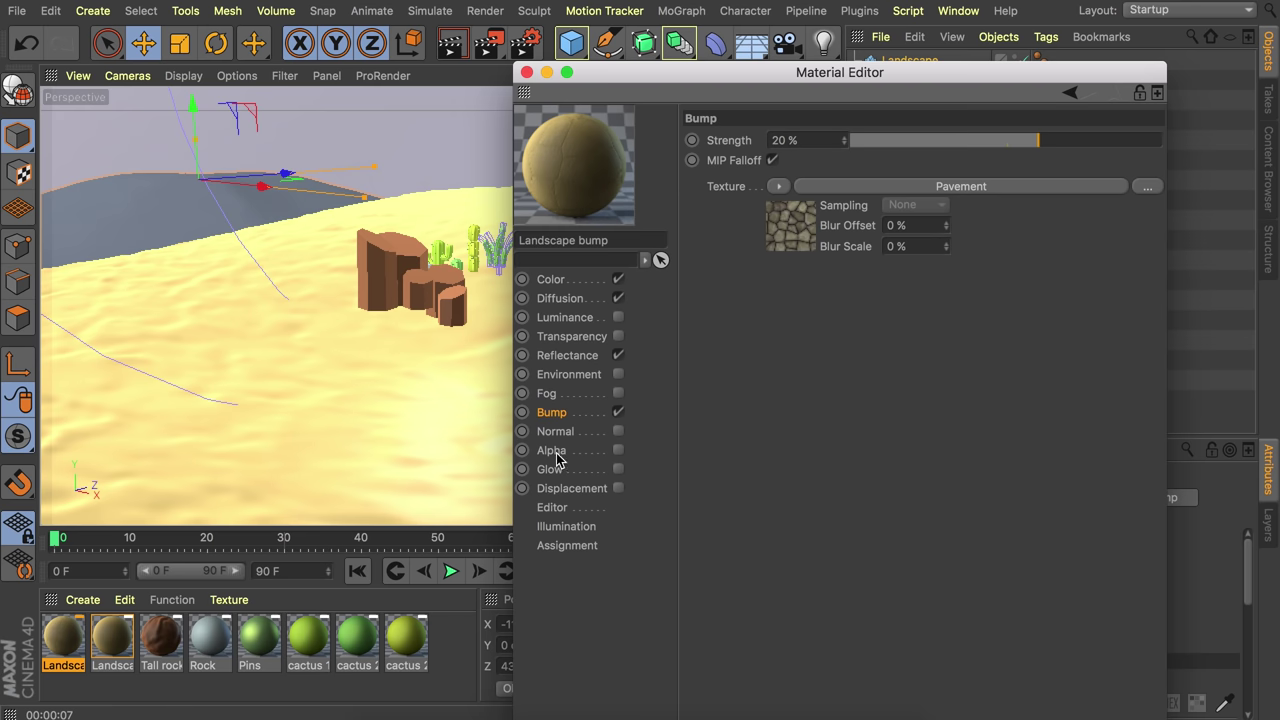
- Enable the Landscape bump material's Alpha channel and load a Noise shader as its texture
left_click(618, 450)
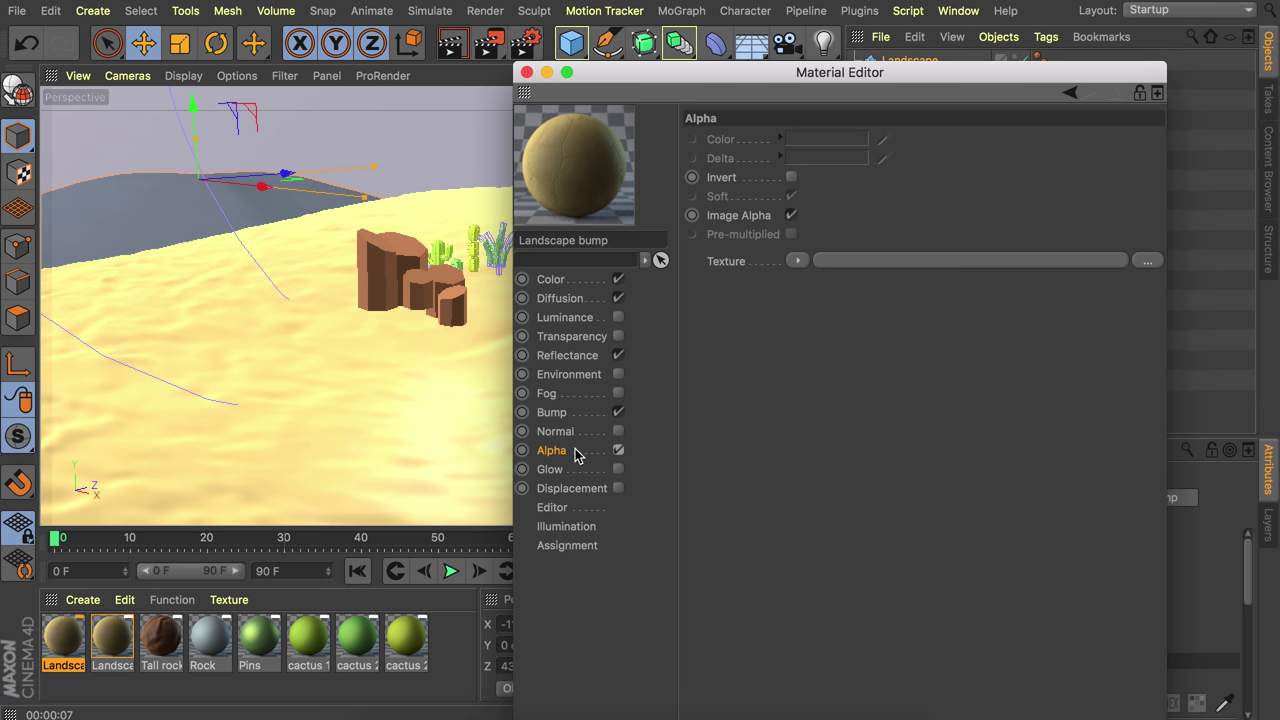
left_click(797, 261)
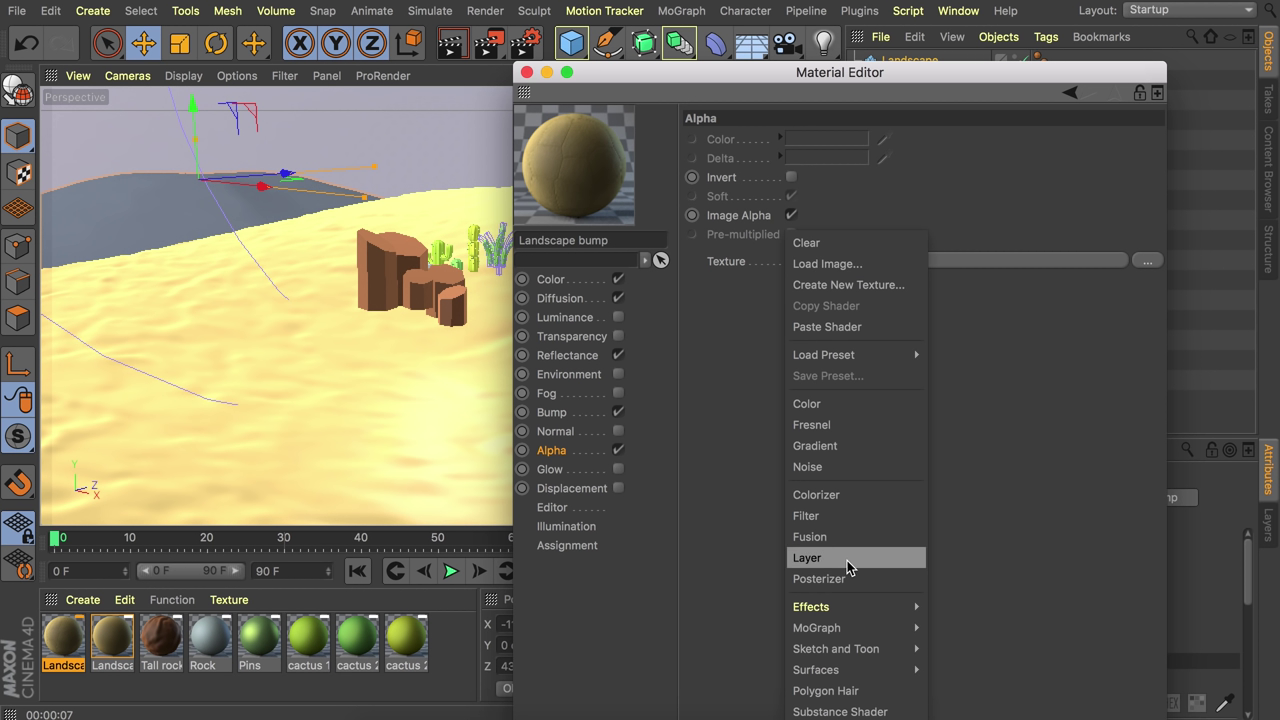
left_click(840, 467)
left_click(820, 304)
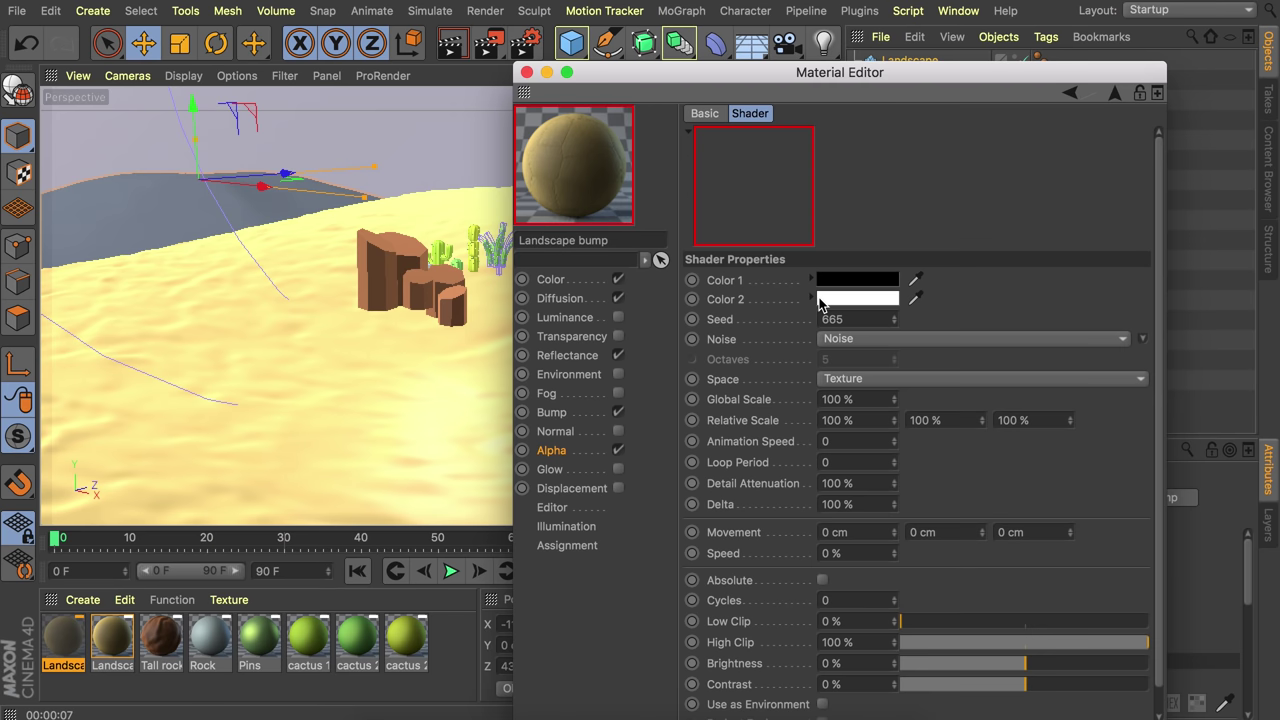
- Set the Alpha noise's global scale to 1000 % and its contrast to 44 %
double_click(865, 396)
type("100")
key("Return")
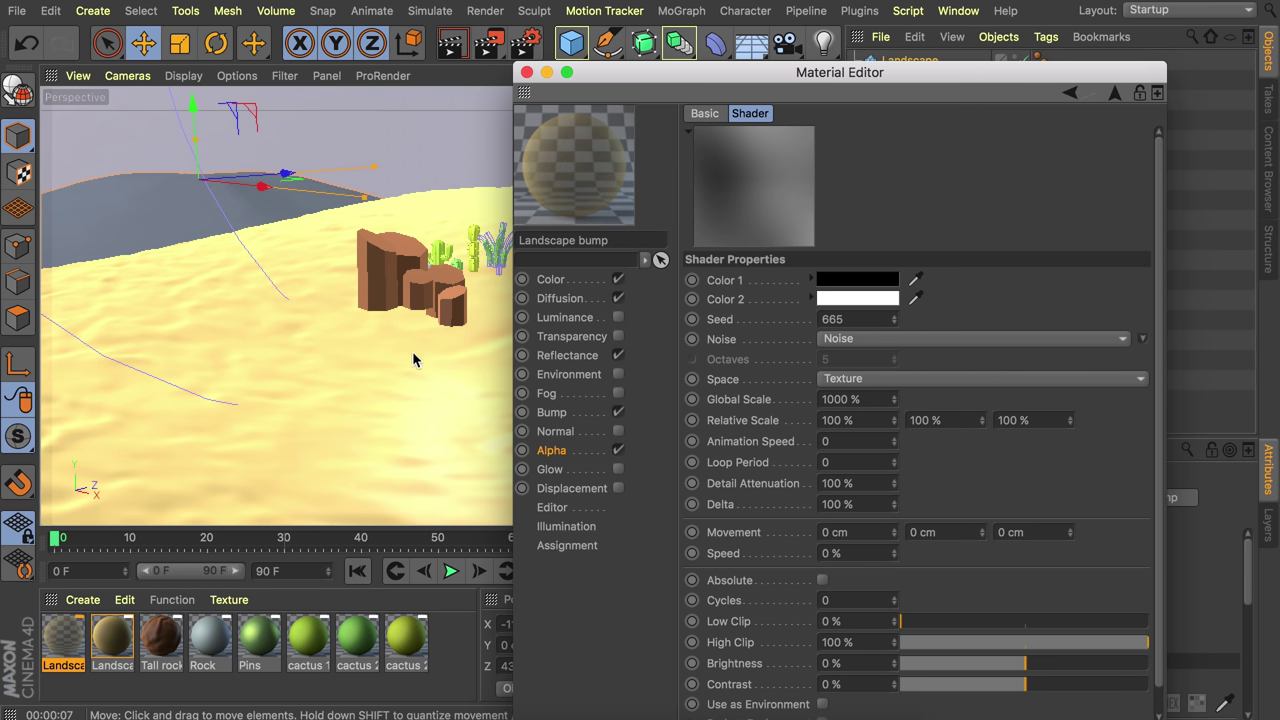
scroll(771, 474, "down", 1)
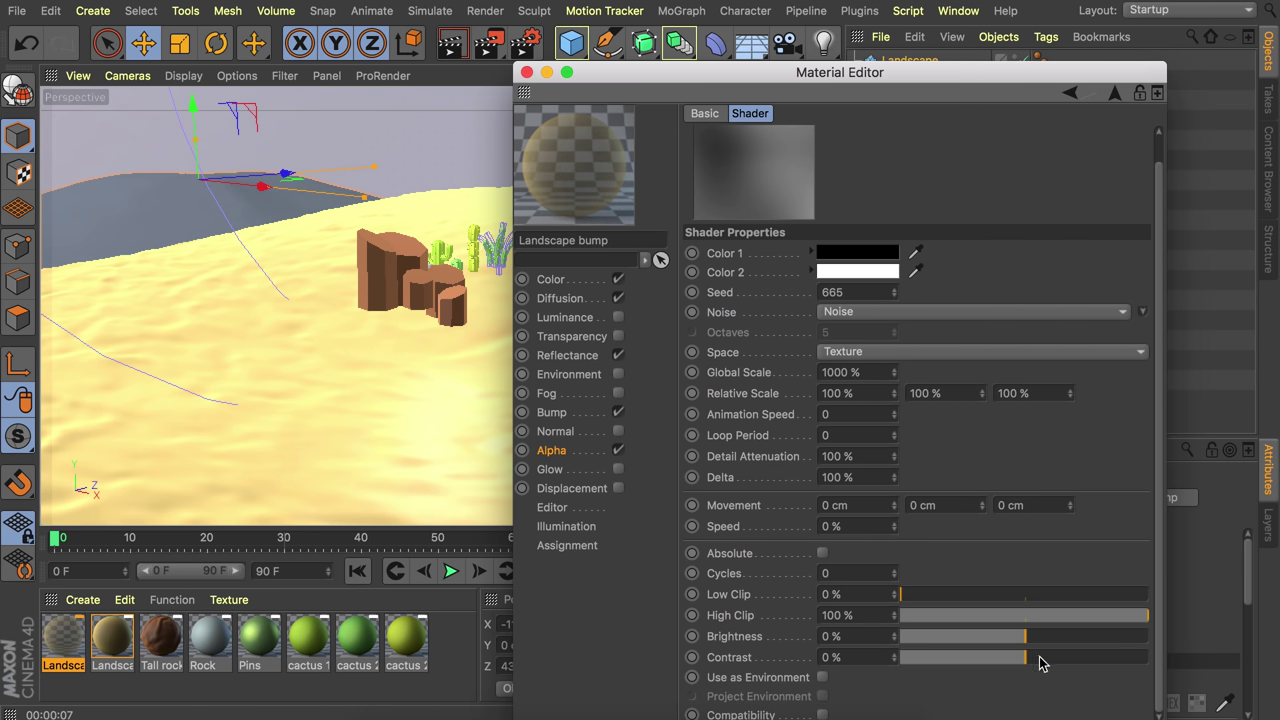
left_click_drag(1039, 656, 1080, 658)
scroll(770, 210, "up", 1)
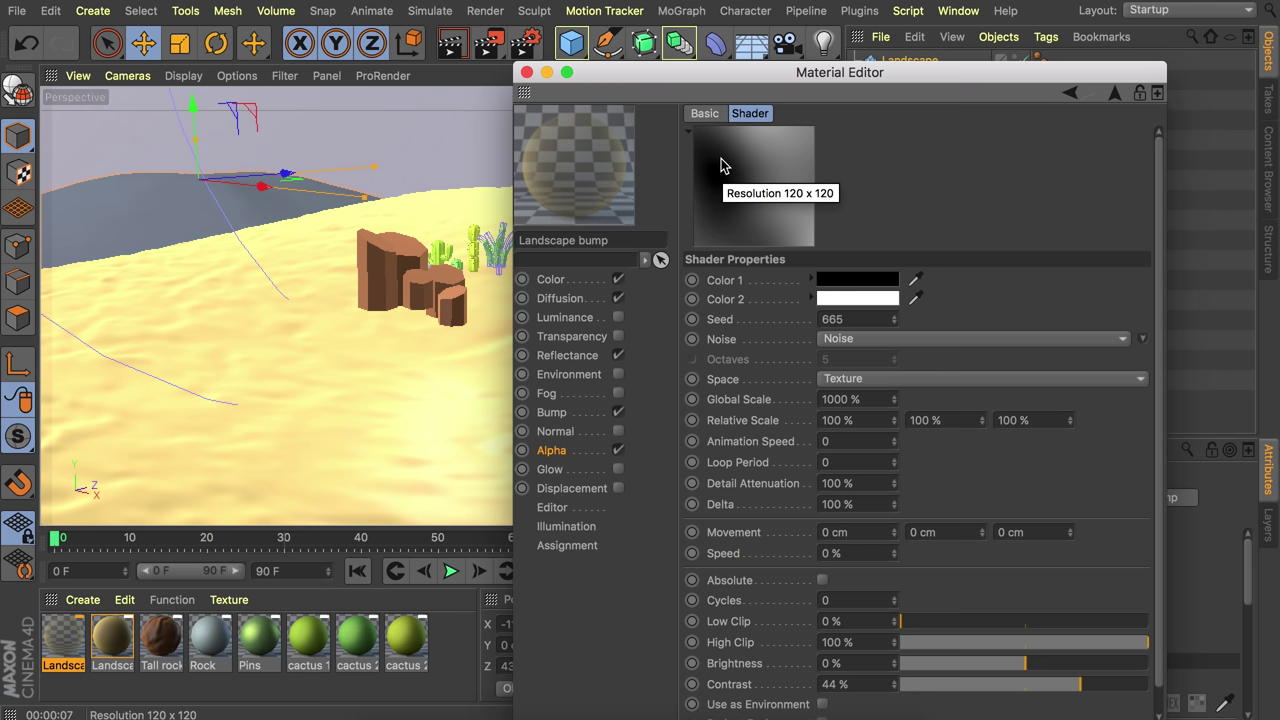
left_click(527, 72)
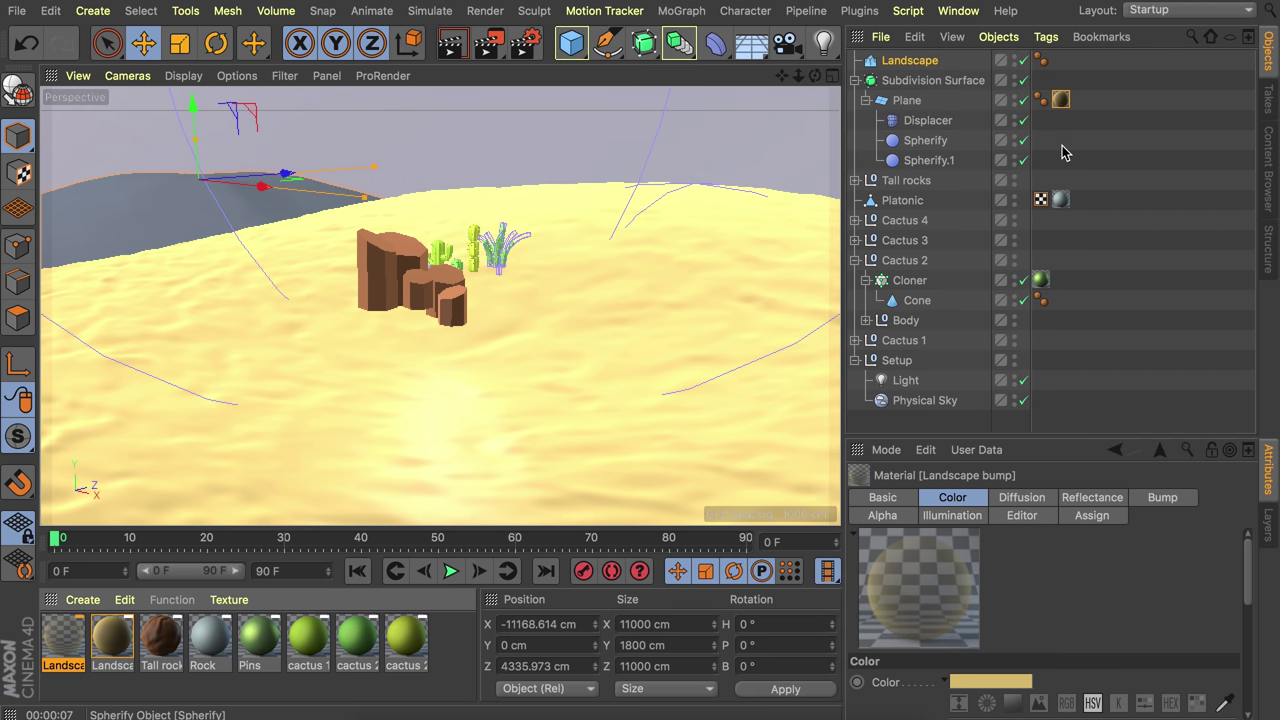
- Apply the Landscape material to the Landscape object and Landscape bump to the Plane, and check them in a viewport render
left_click_drag(124, 629, 135, 185)
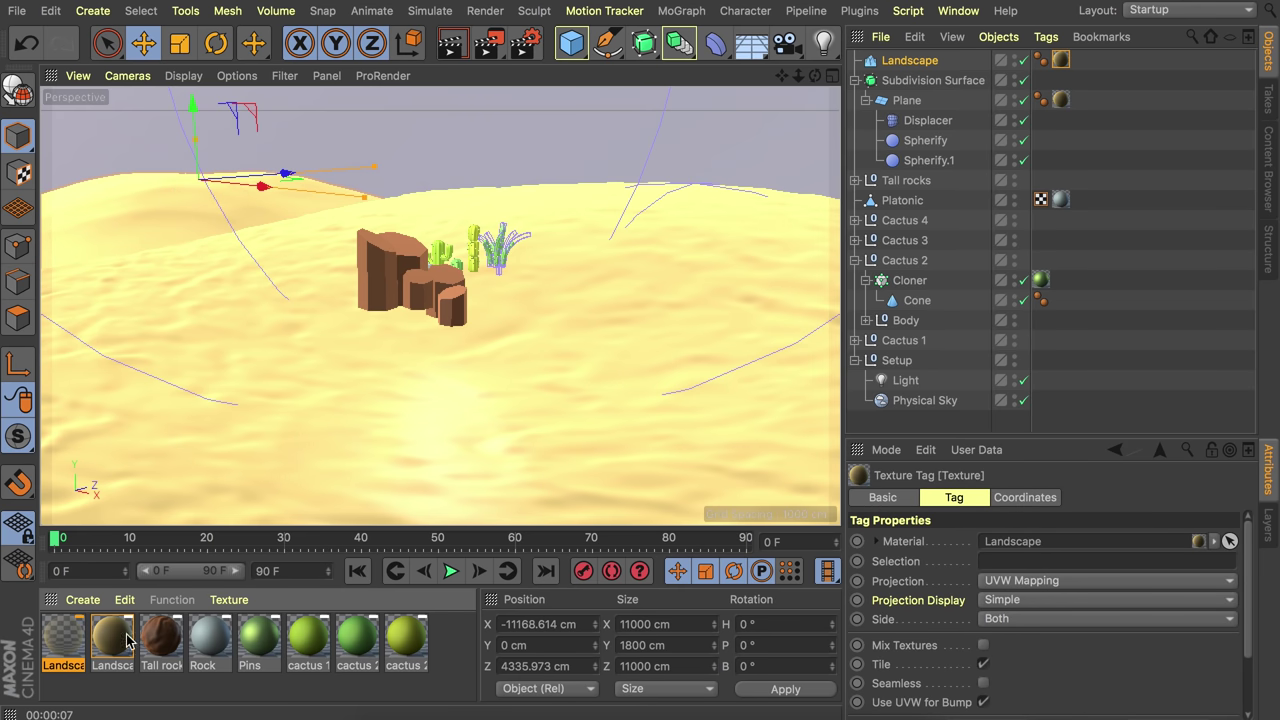
left_click_drag(63, 645, 918, 104)
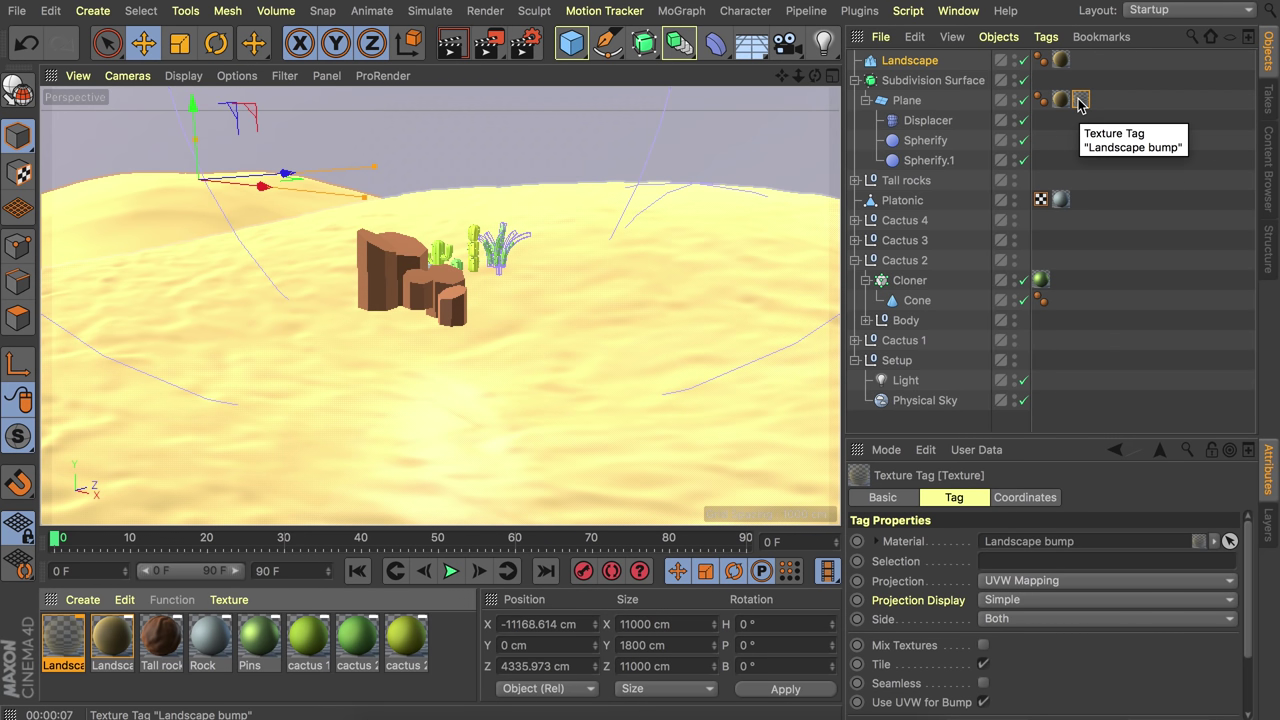
left_click_drag(509, 229, 504, 283, "alt")
right_click_drag(504, 283, 556, 231, "alt")
key("super+r")
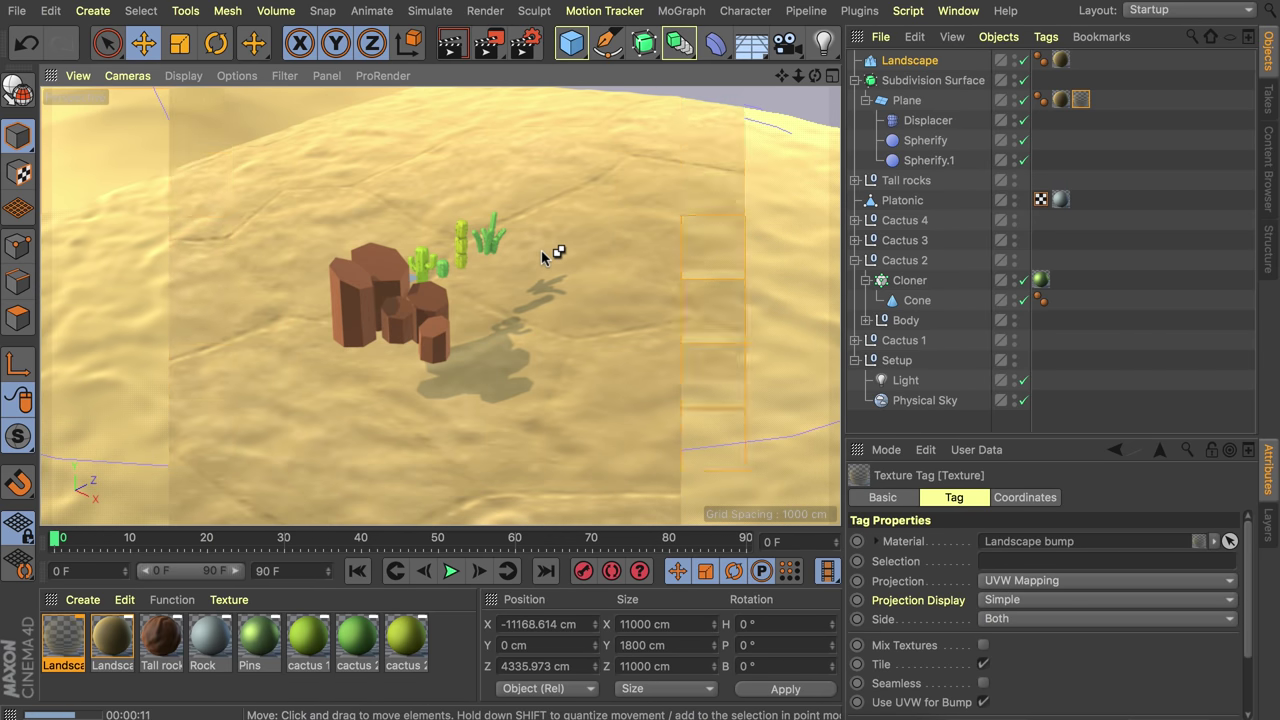
- Set Length U and Length V of the Plane's Landscape bump texture tag to 5 %
left_click(1083, 108)
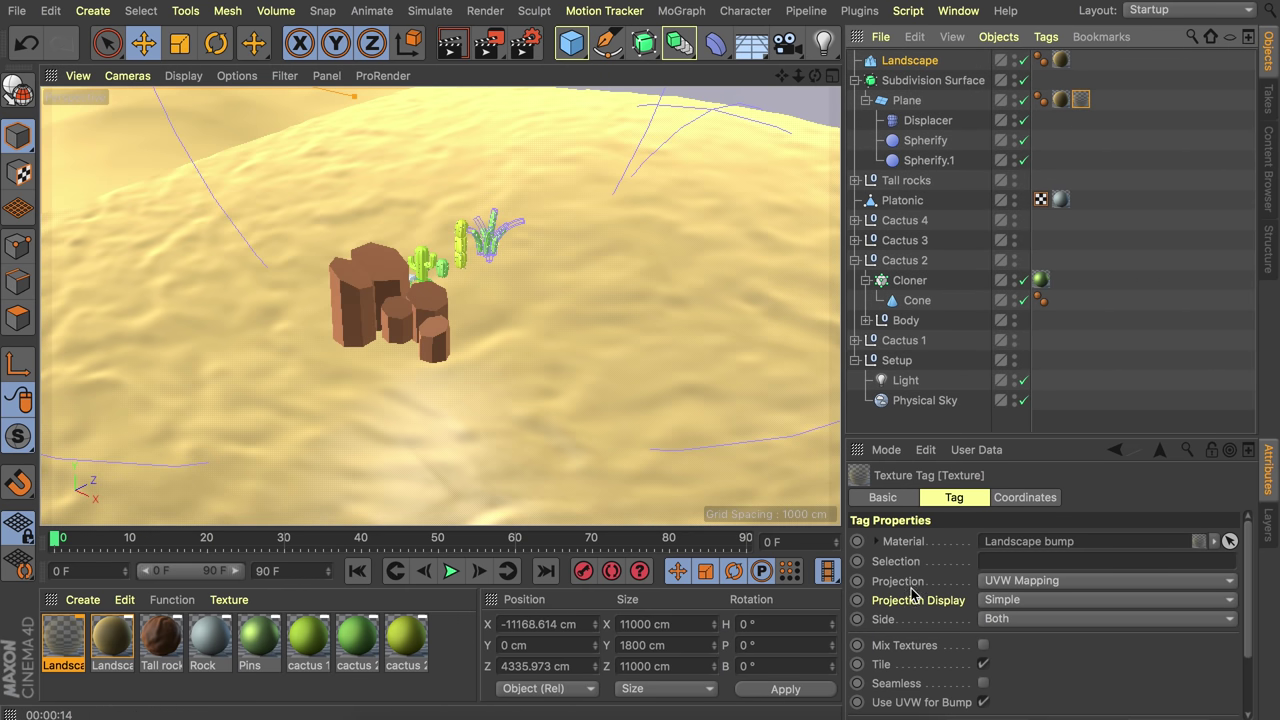
scroll(945, 590, "down", 4)
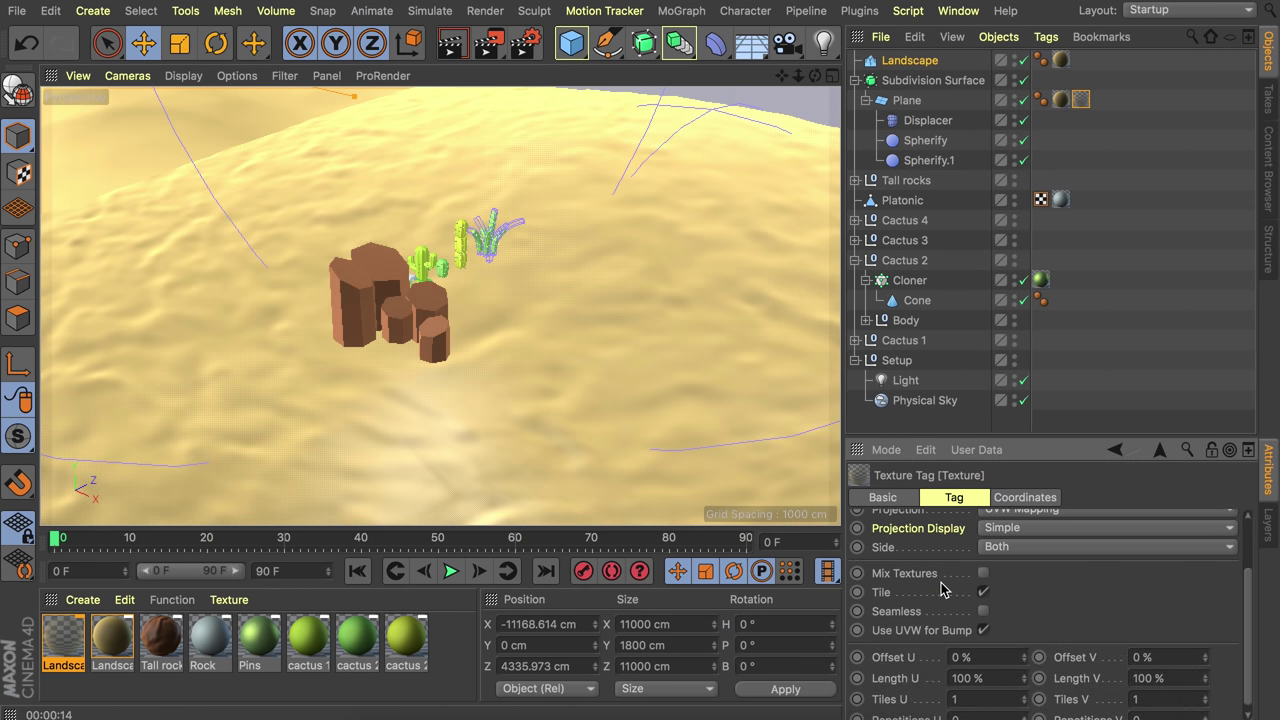
left_click(965, 662)
type("5")
key("Return")
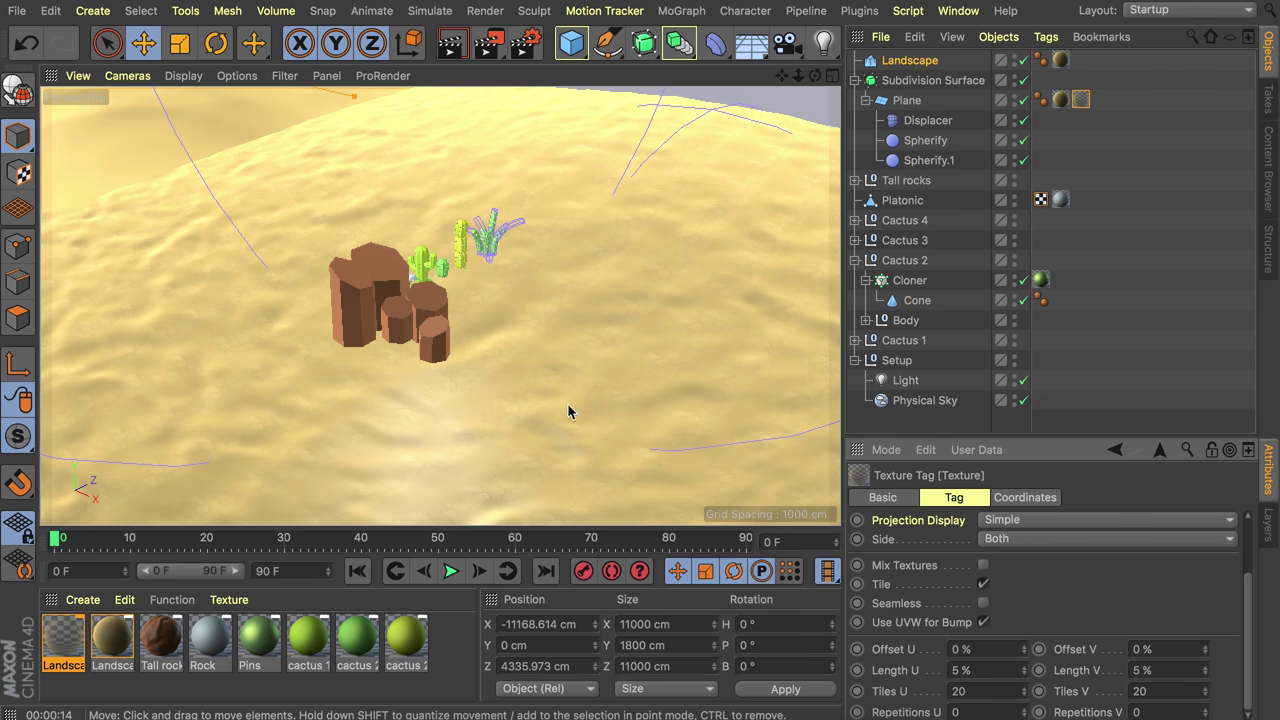
- Examine the bump tiling on the ground up close and in a viewport render
scroll(568, 412, "up", 8)
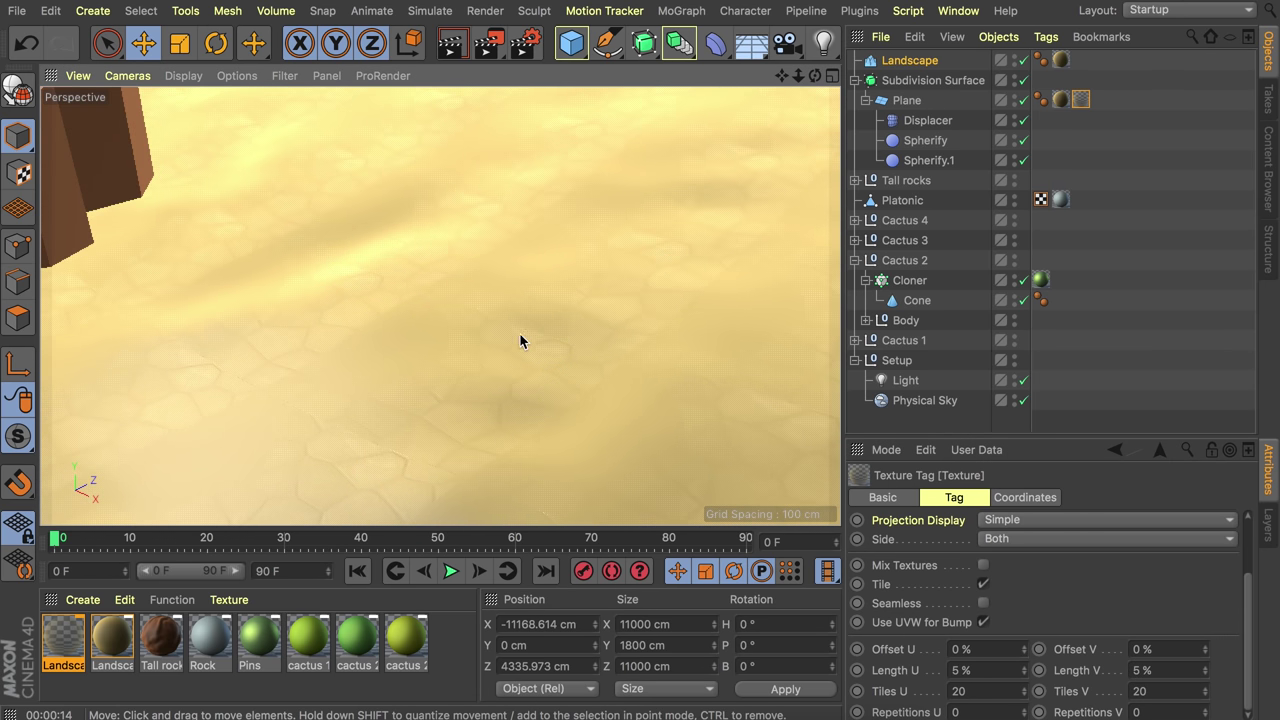
scroll(534, 258, "down", 6)
left_click_drag(457, 297, 483, 321, "alt")
key("super+r")
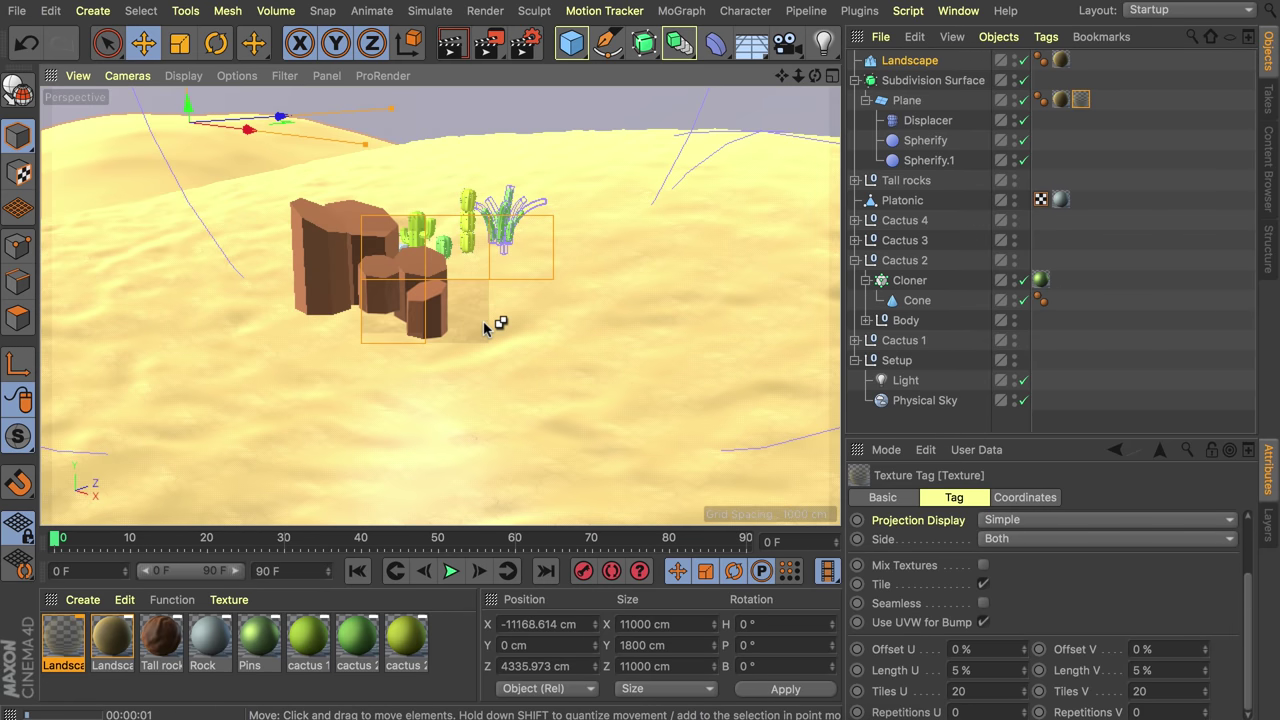
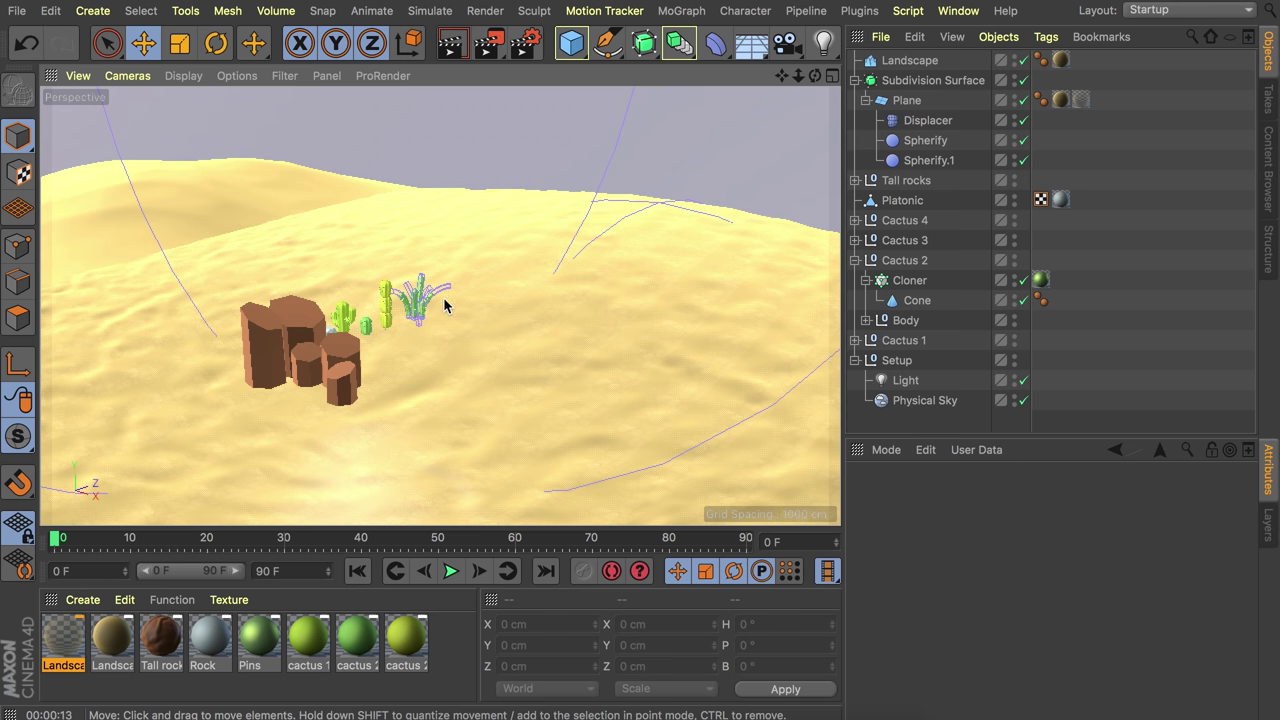
- Create a MoGraph Cloner and place the Cactus 1 to Cactus 4 groups inside it
left_click(681, 10)
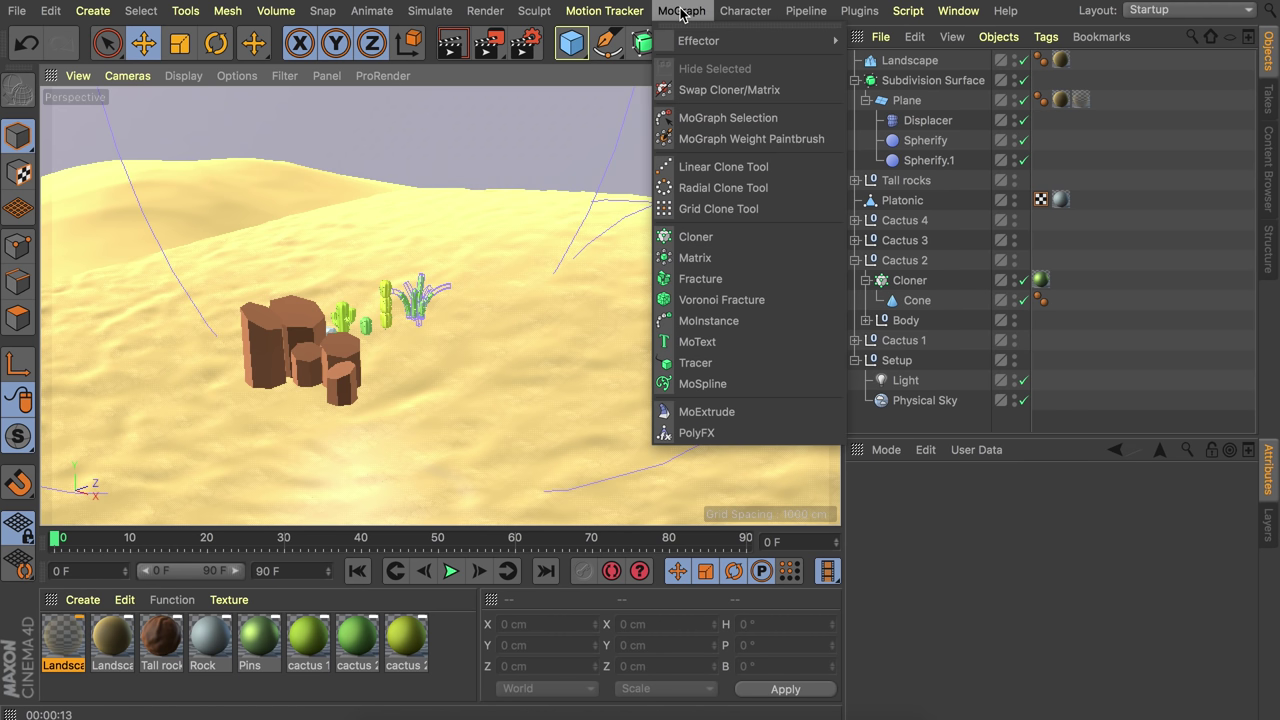
left_click(740, 236)
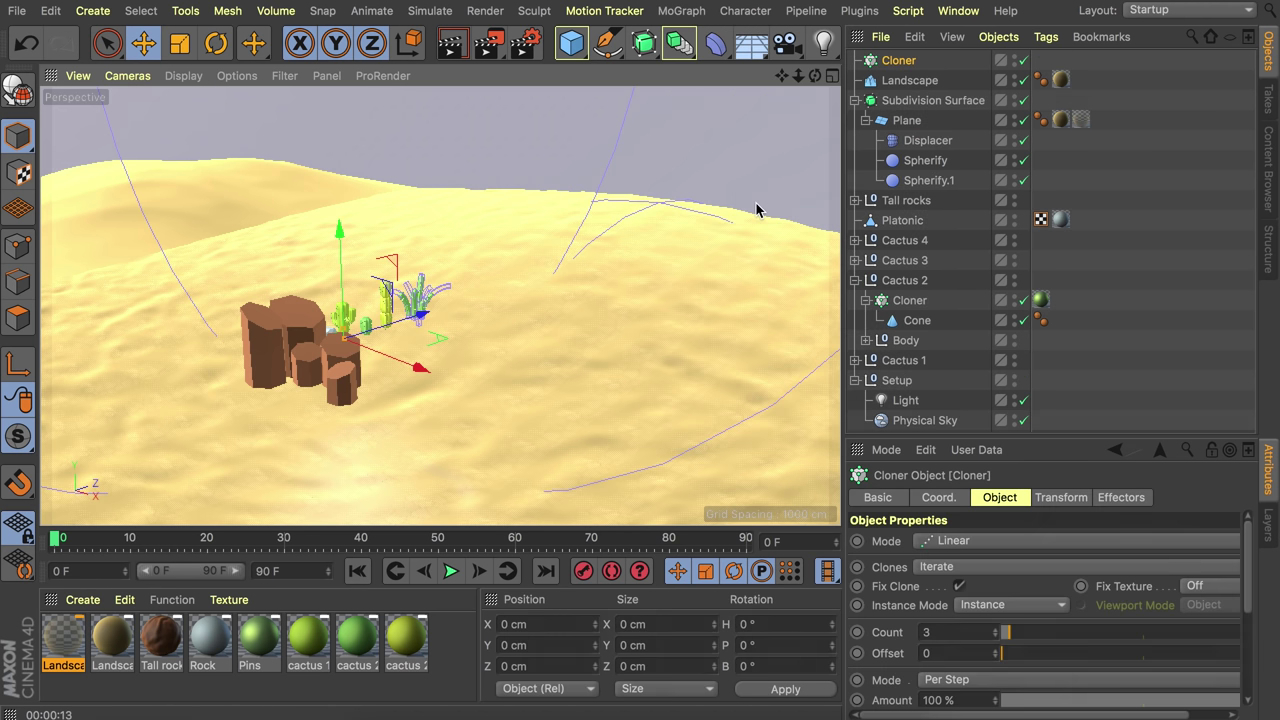
left_click(855, 100)
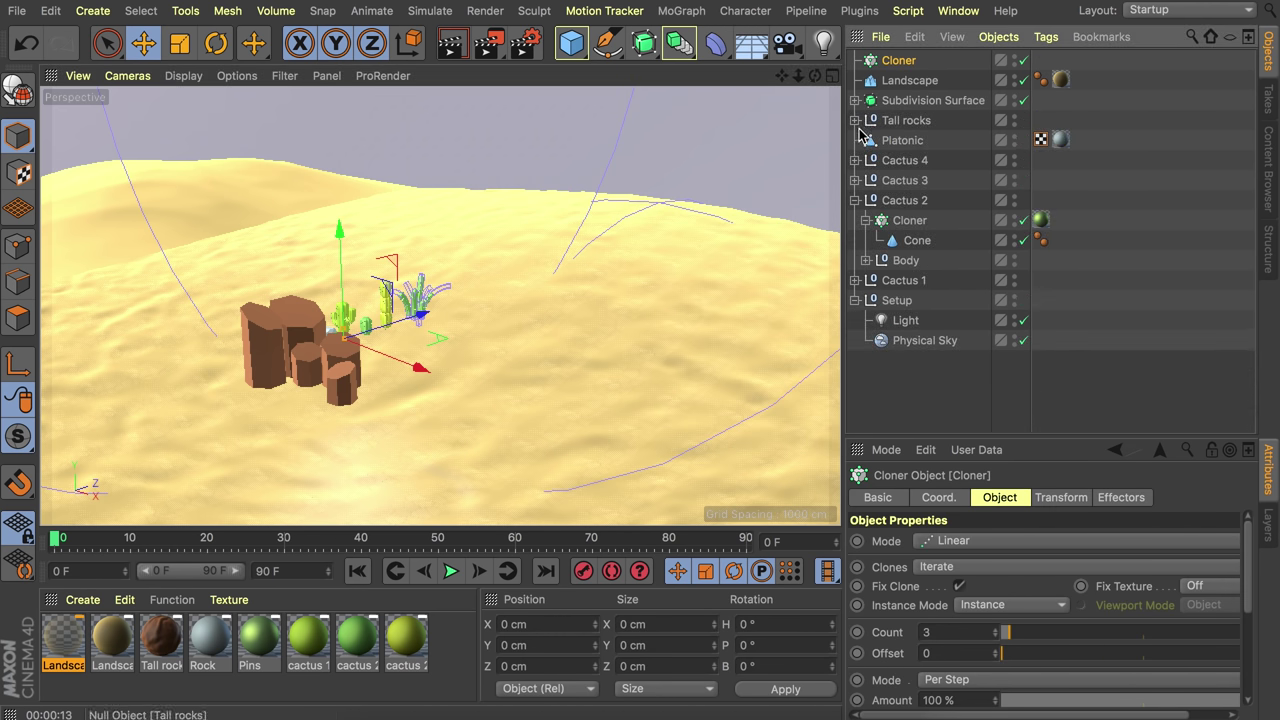
left_click(855, 200)
left_click(903, 222)
left_click(905, 161, "shift")
left_click_drag(905, 161, 906, 66)
- Set the new Cloner's mode to Object and its instance mode to Render Instance
left_click(900, 61)
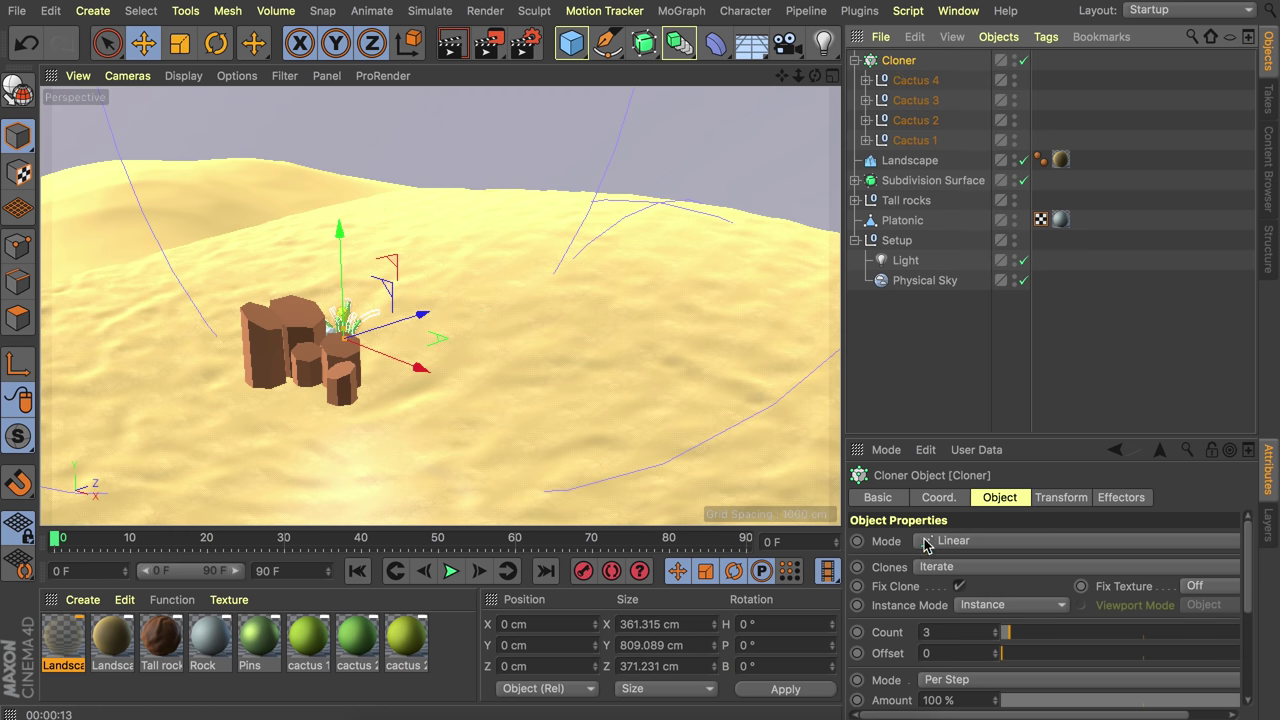
left_click(962, 541)
left_click(966, 561)
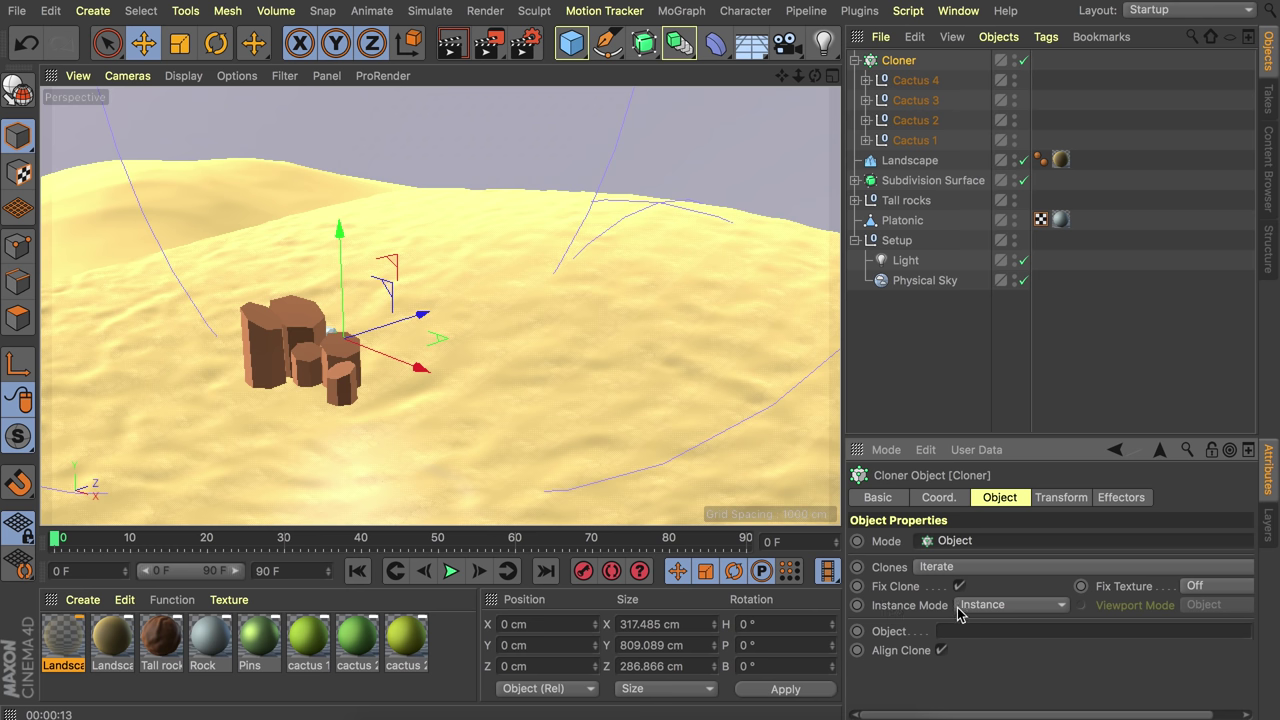
left_click(995, 605)
left_click(998, 646)
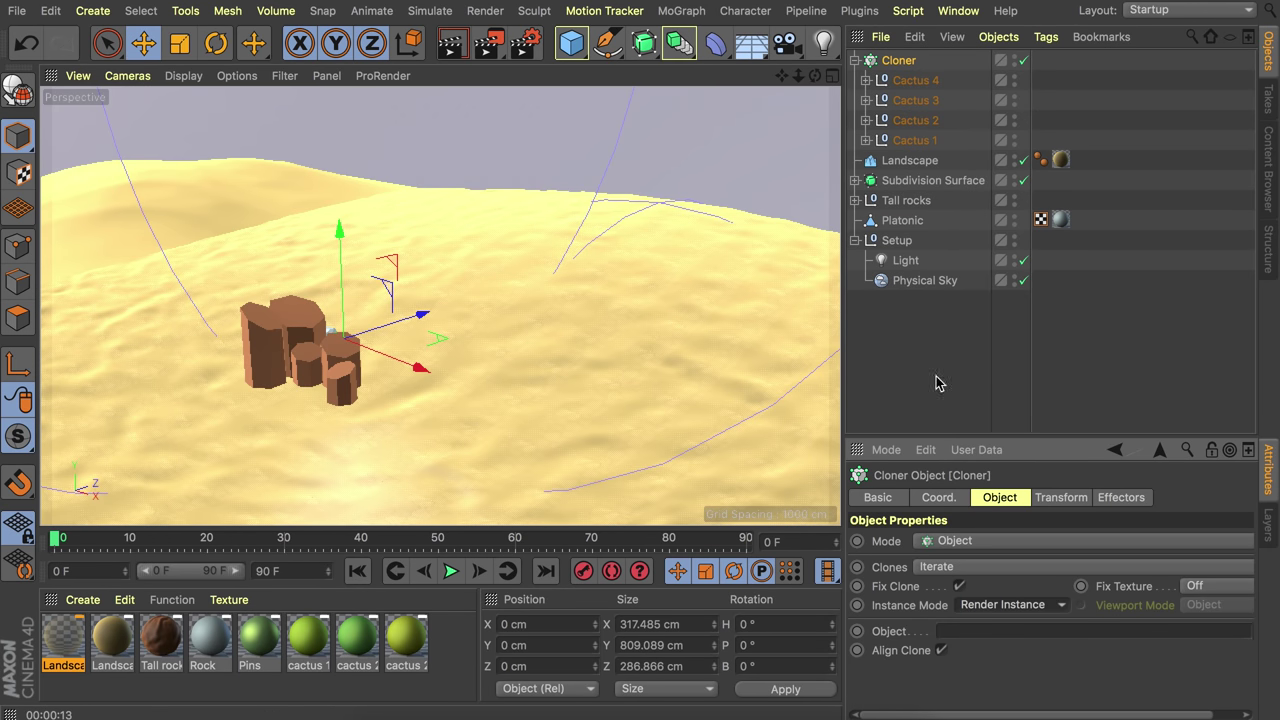
- Assign the Plane under the Subdivision Surface as the Cloner's distribution object
left_click(855, 180)
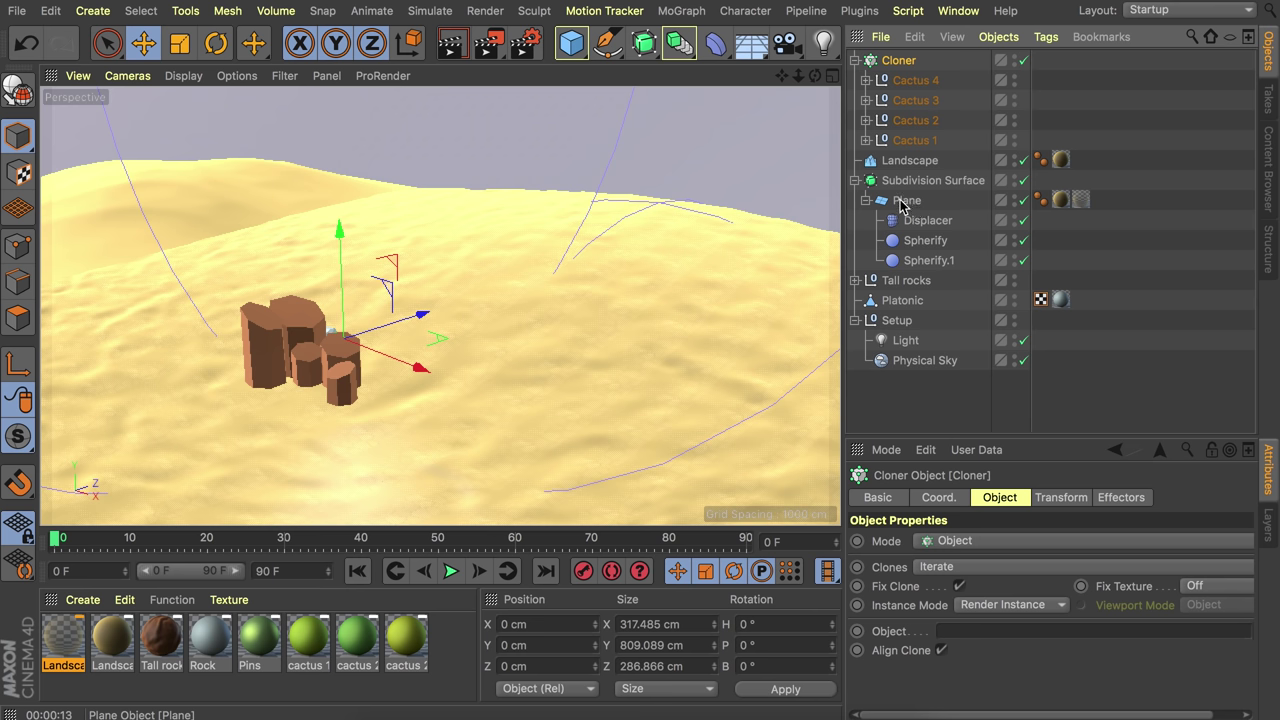
left_click_drag(908, 204, 984, 634)
left_click_drag(436, 392, 520, 285, "alt")
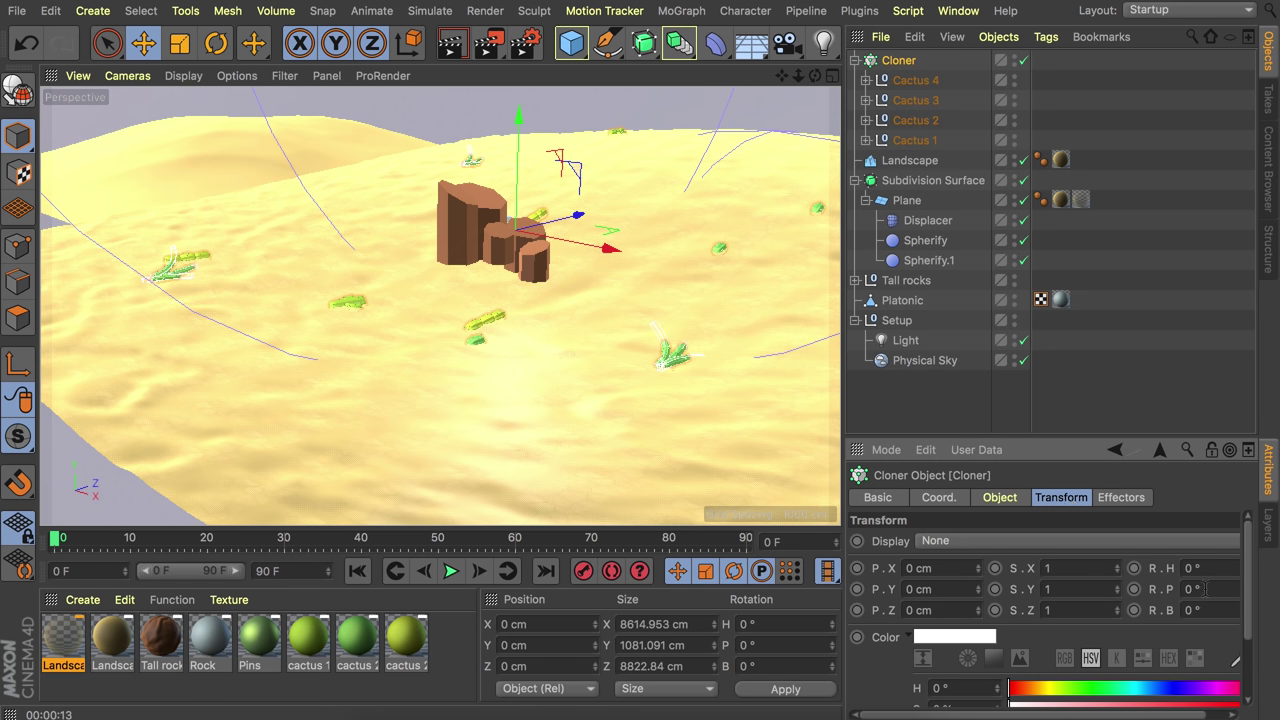
- Try to stand the cactus clones upright with a -90° pitch in the Cloner's transform, and reset the pitch to 0°
left_click_drag(1116, 716, 1139, 716)
left_click_drag(1235, 588, 1235, 584)
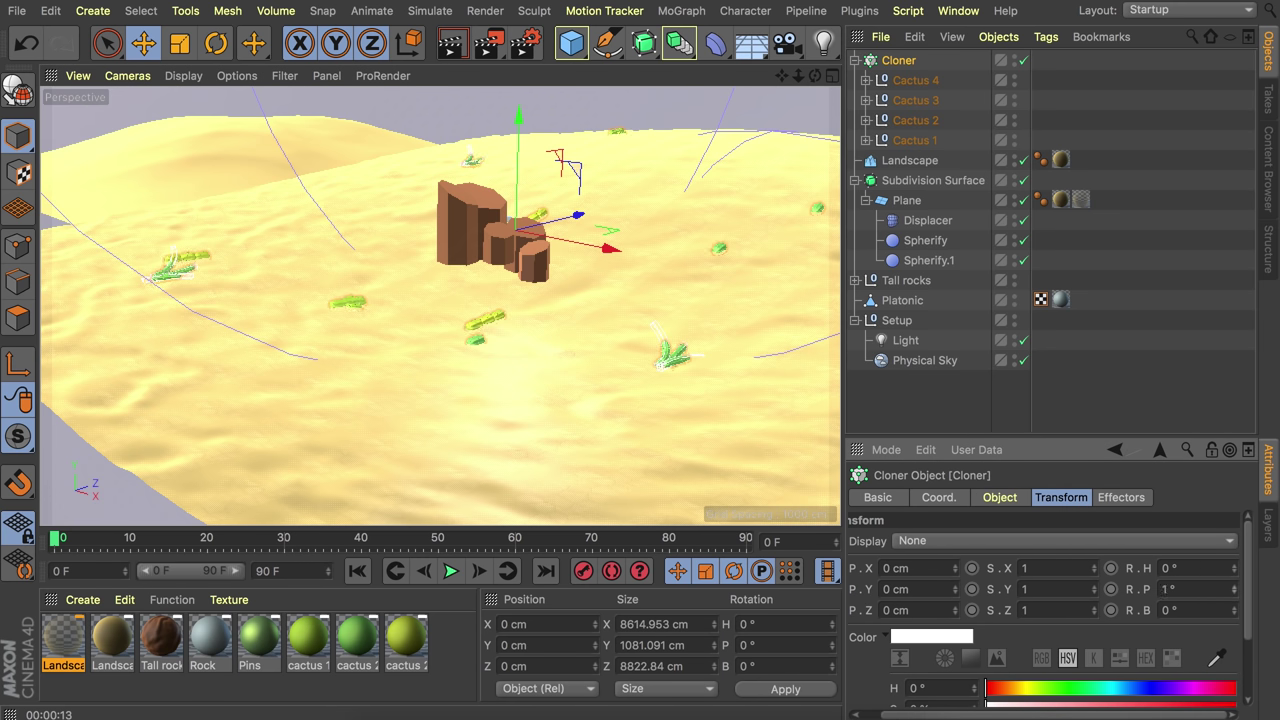
left_click(1195, 588)
type("-90")
key("Return")
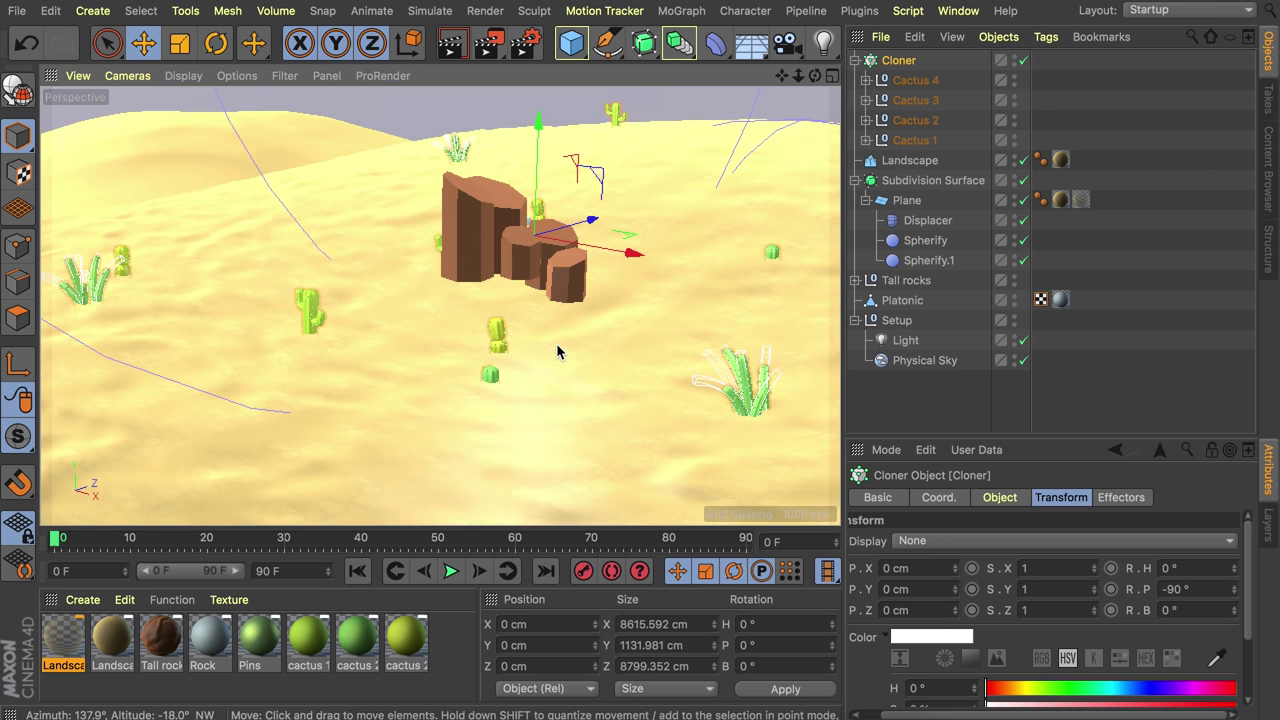
scroll(740, 325, "down", 2)
right_click(1234, 589)
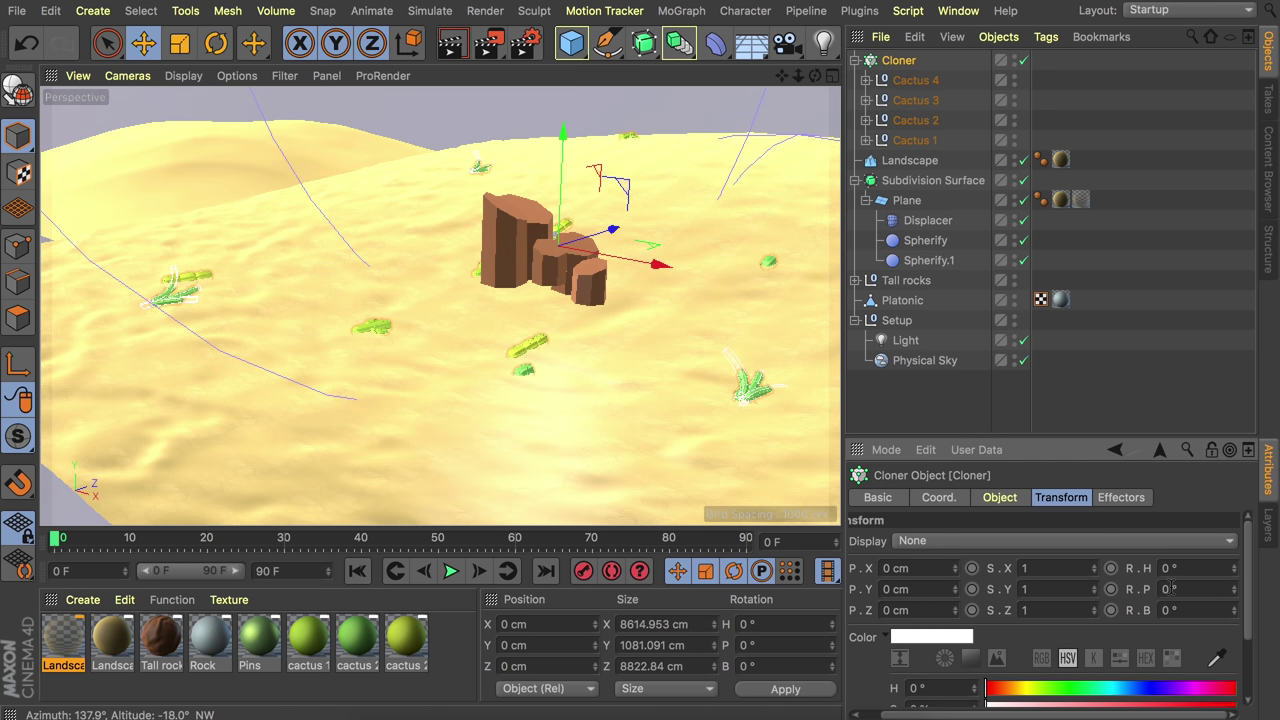
- Turn off Align Clone for the Cloner and offset its clones 39 cm along Y
left_click(1000, 498)
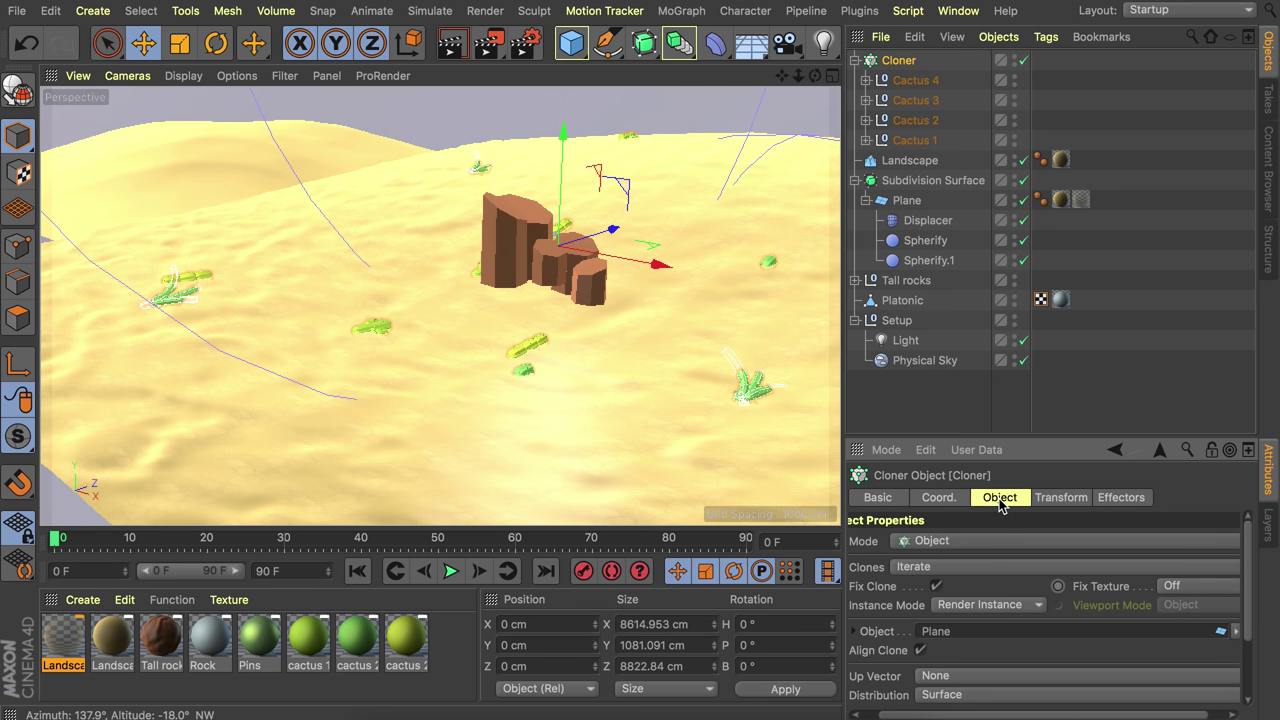
left_click(921, 651)
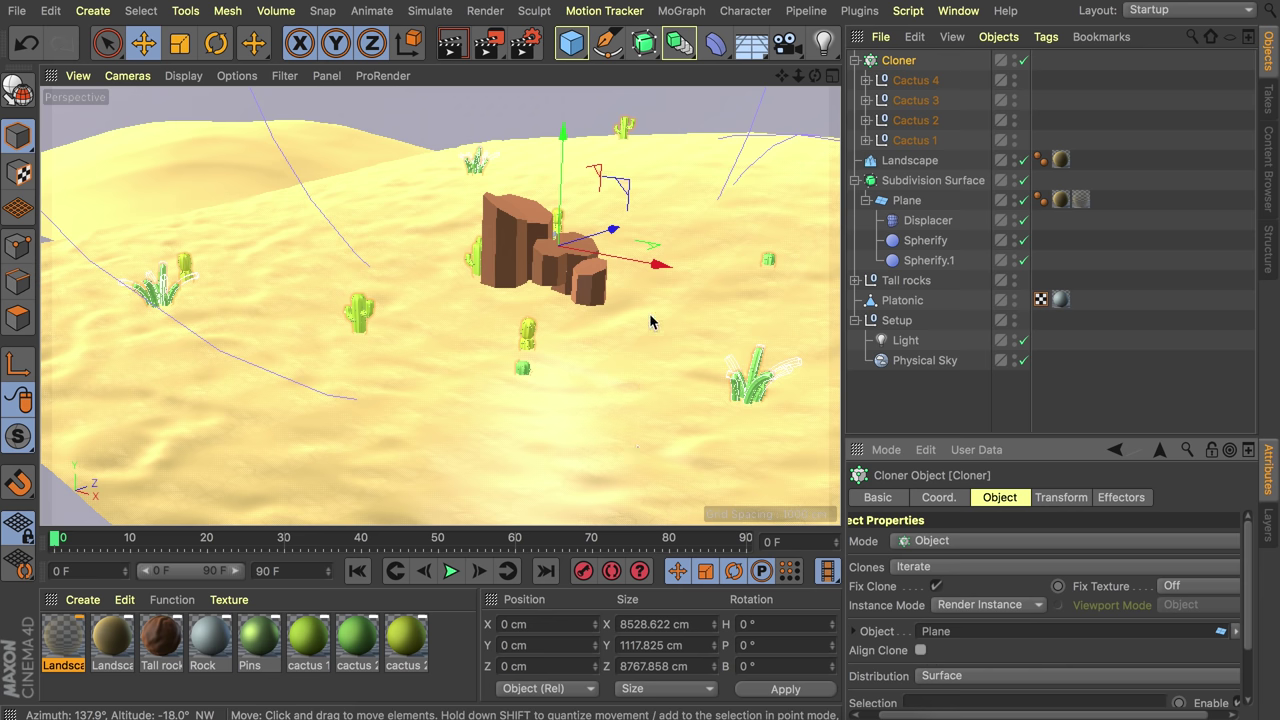
left_click(1062, 498)
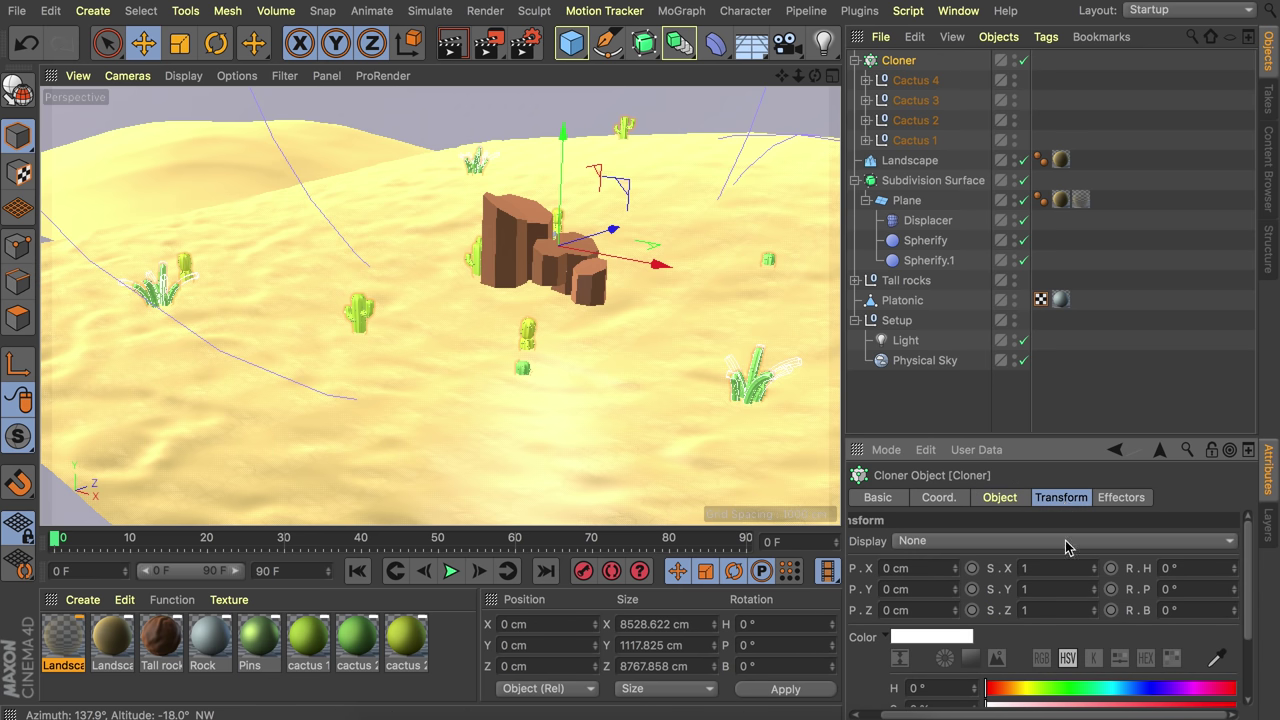
left_click_drag(963, 590, 963, 550)
scroll(538, 348, "down", 5)
scroll(523, 263, "up", 4)
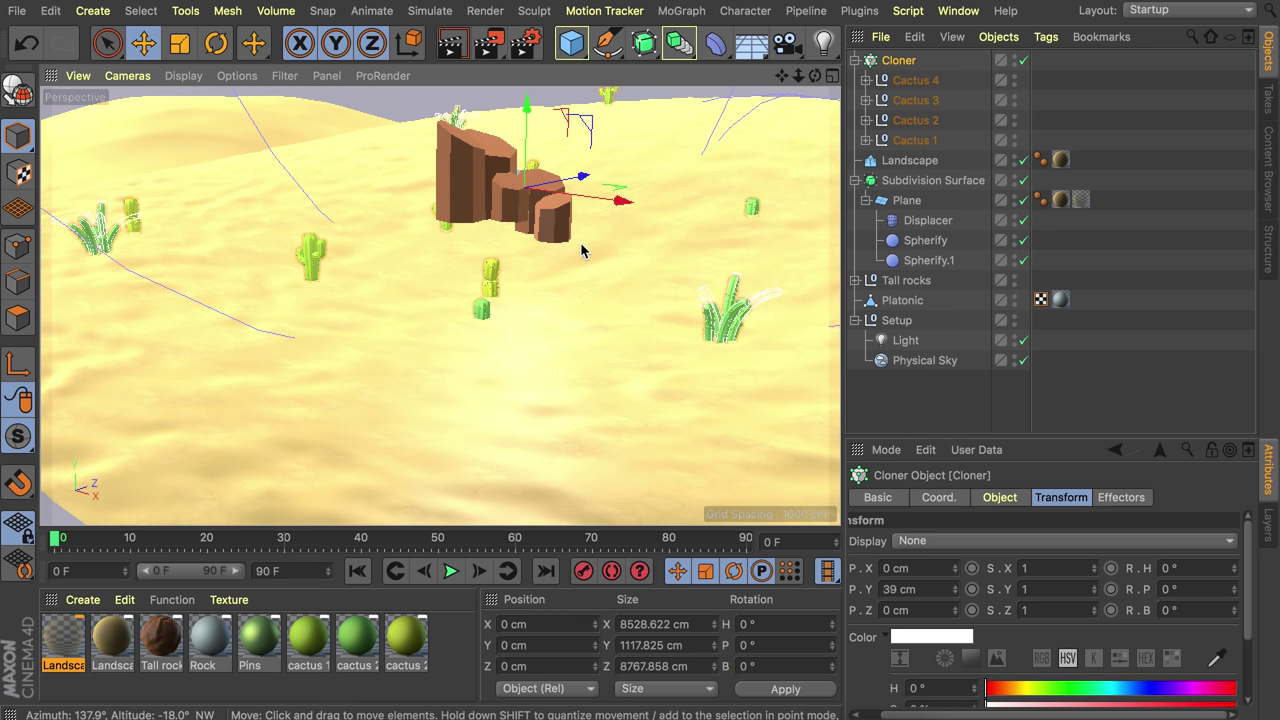
right_click_drag(486, 311, 537, 184, "alt")
left_click_drag(517, 217, 355, 120, "alt")
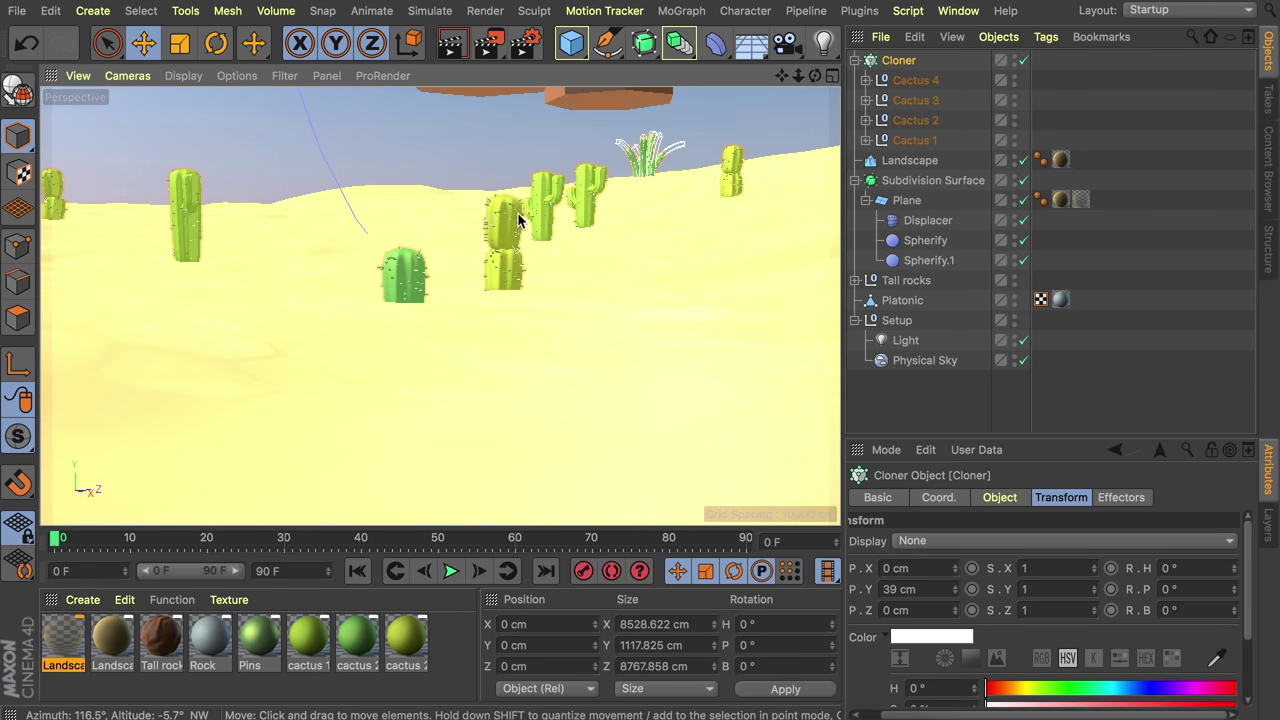
left_click_drag(508, 265, 516, 330, "alt")
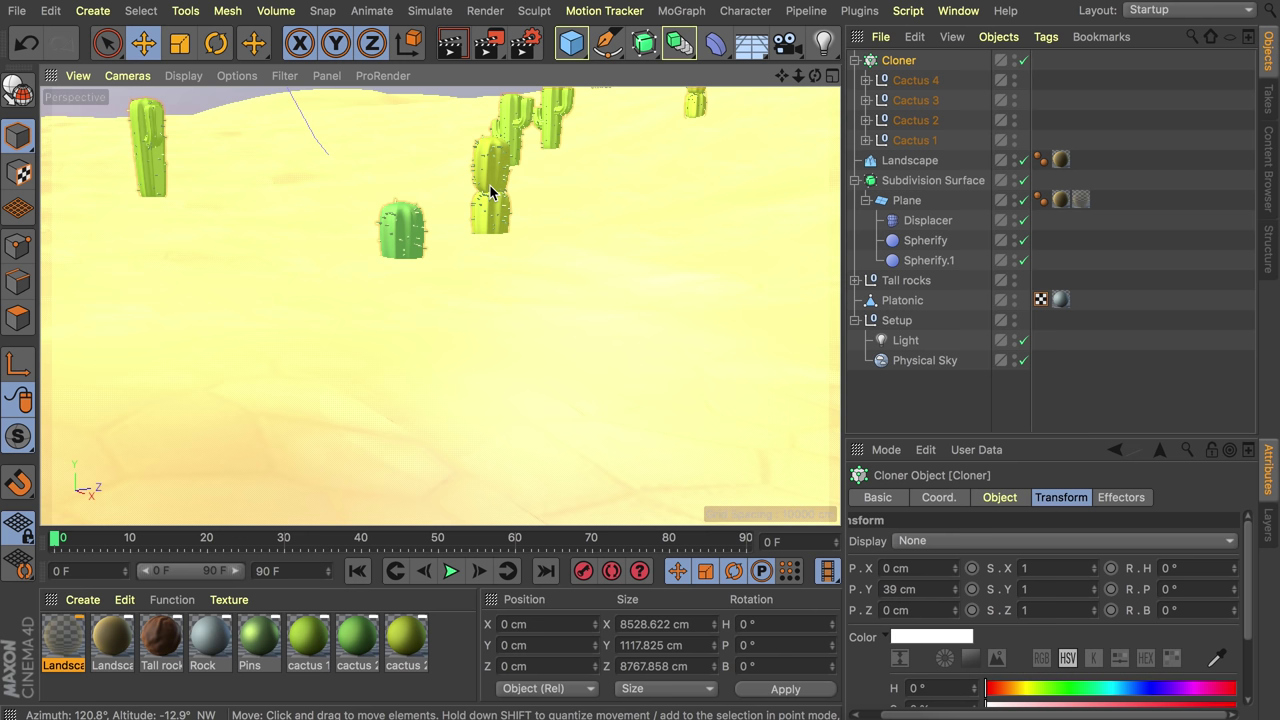
- Lower the axis of Cactus 3 to its base at about Y -15.8 cm, with the Cloner disabled only during this edit
left_click(930, 120)
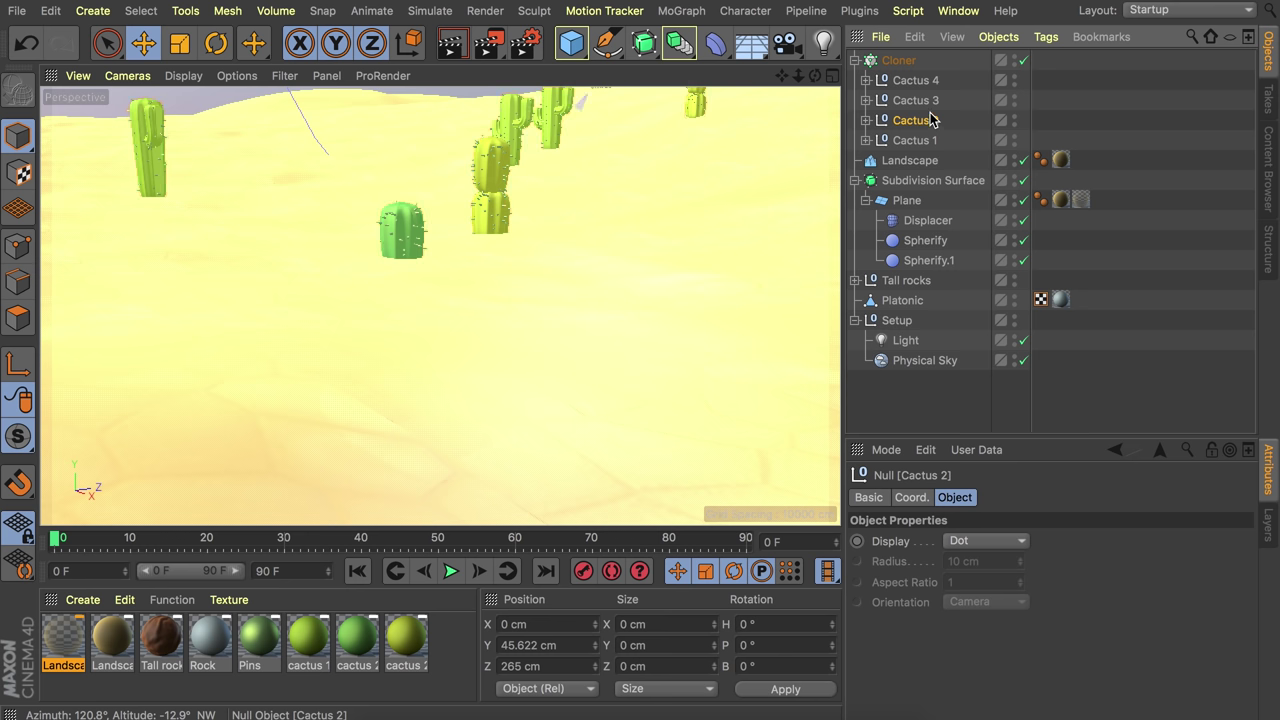
left_click(905, 101)
scroll(631, 209, "down", 4)
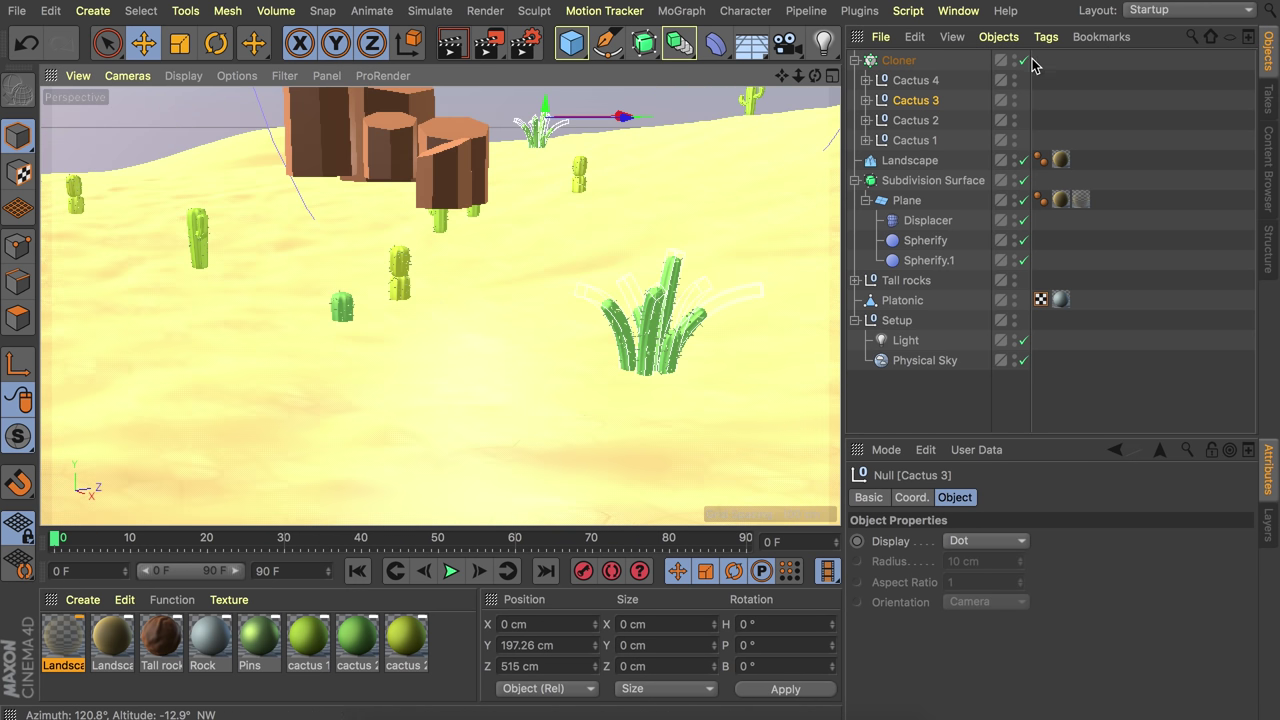
left_click(1023, 61)
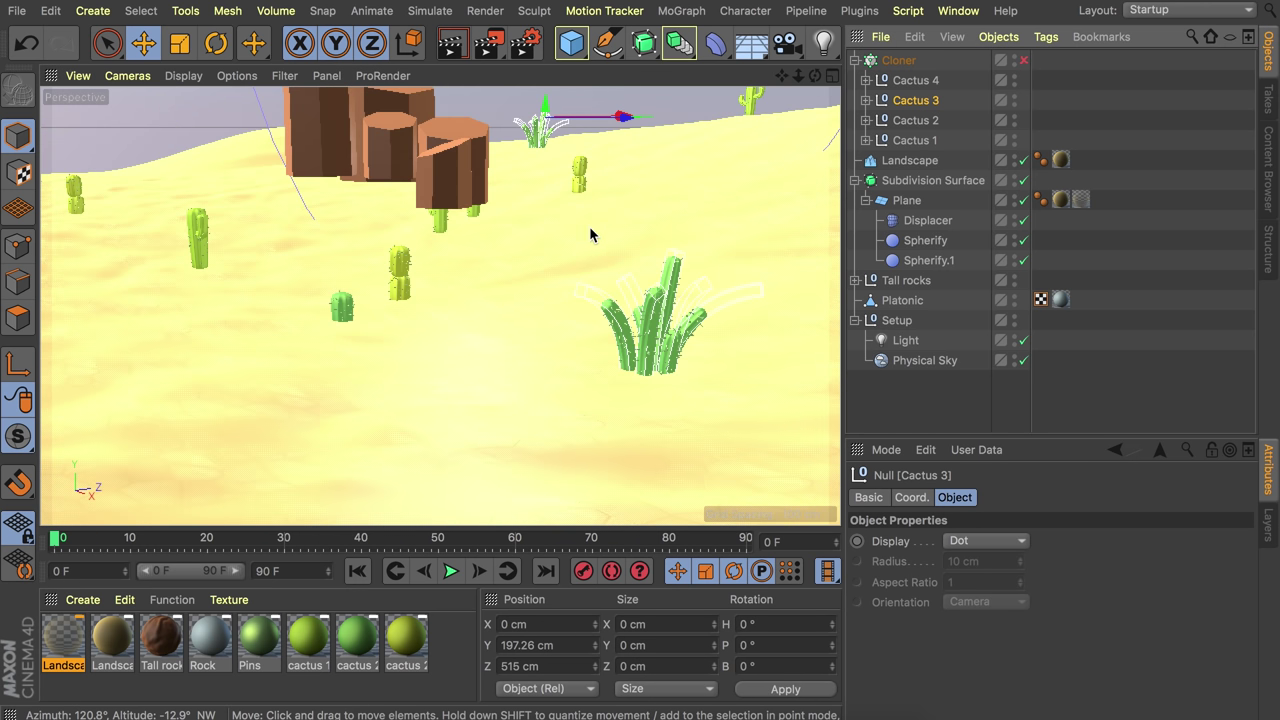
scroll(549, 205, "up", 10)
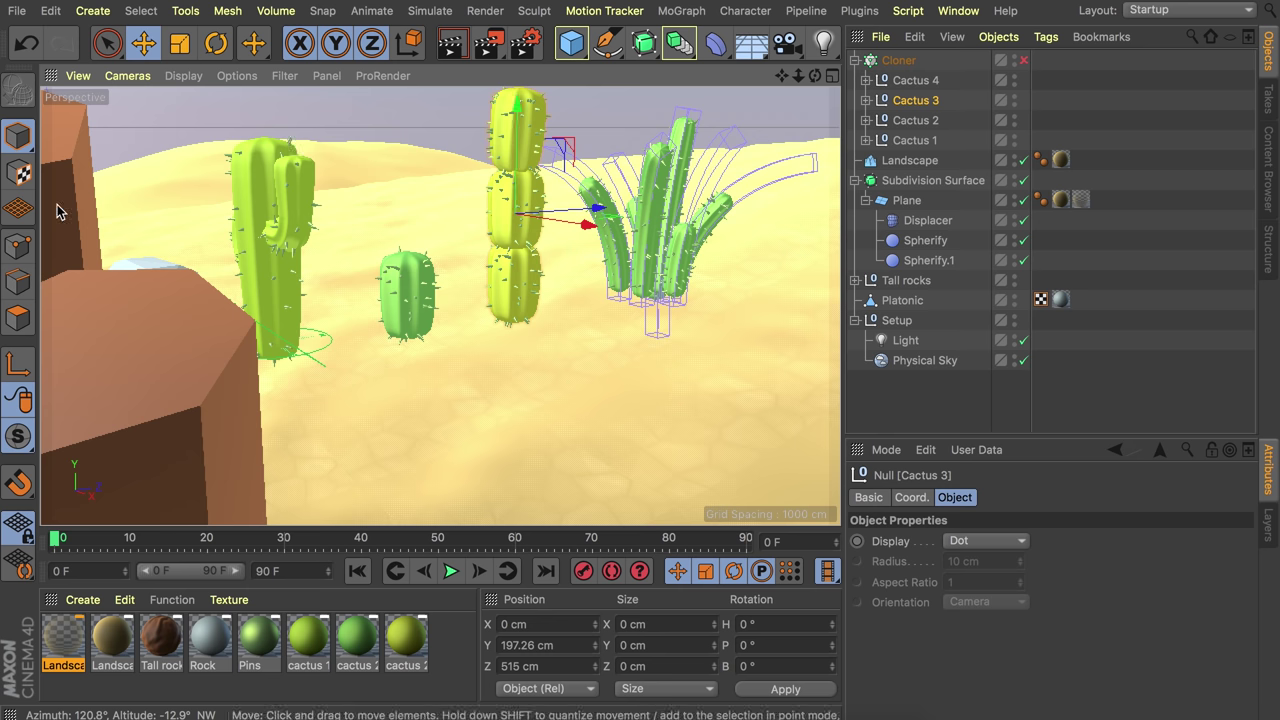
left_click(17, 368)
left_click_drag(520, 130, 507, 243)
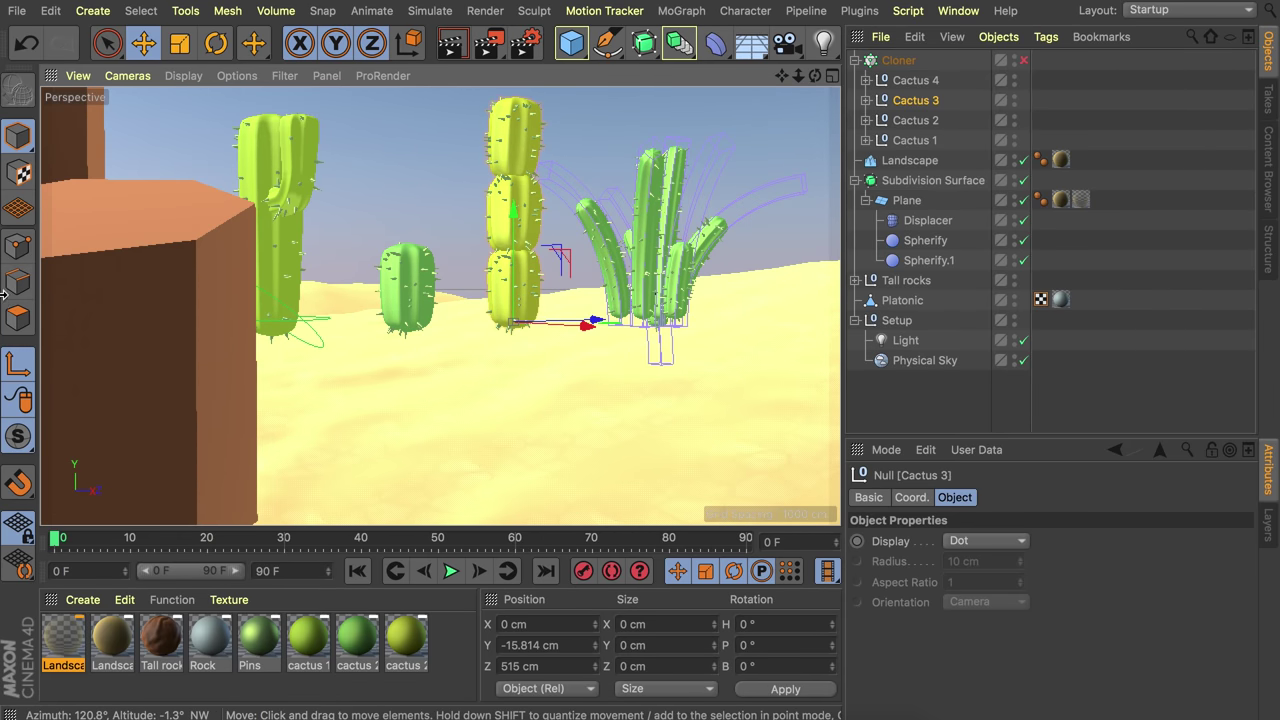
left_click(17, 368)
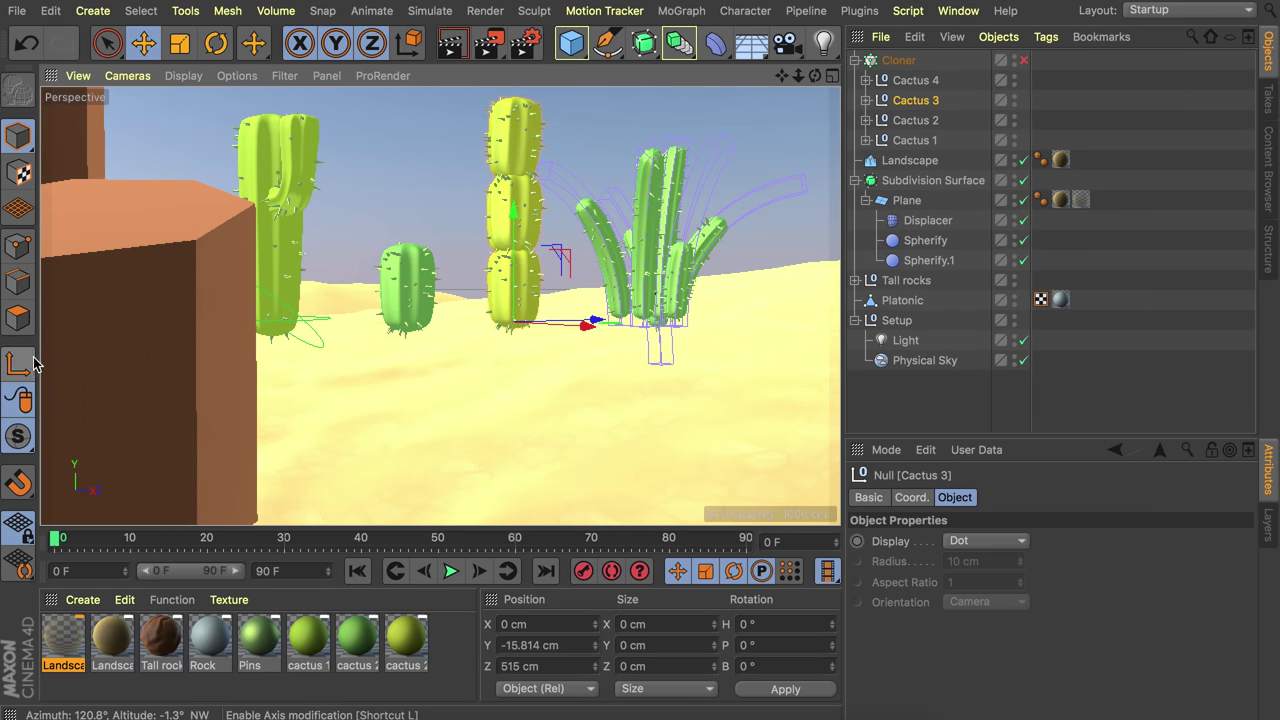
left_click(1023, 60)
- Examine how the cactus clones sit on the sand around the tall rocks, from several angles and distances
scroll(546, 249, "down", 5)
left_click_drag(546, 249, 442, 266, "alt")
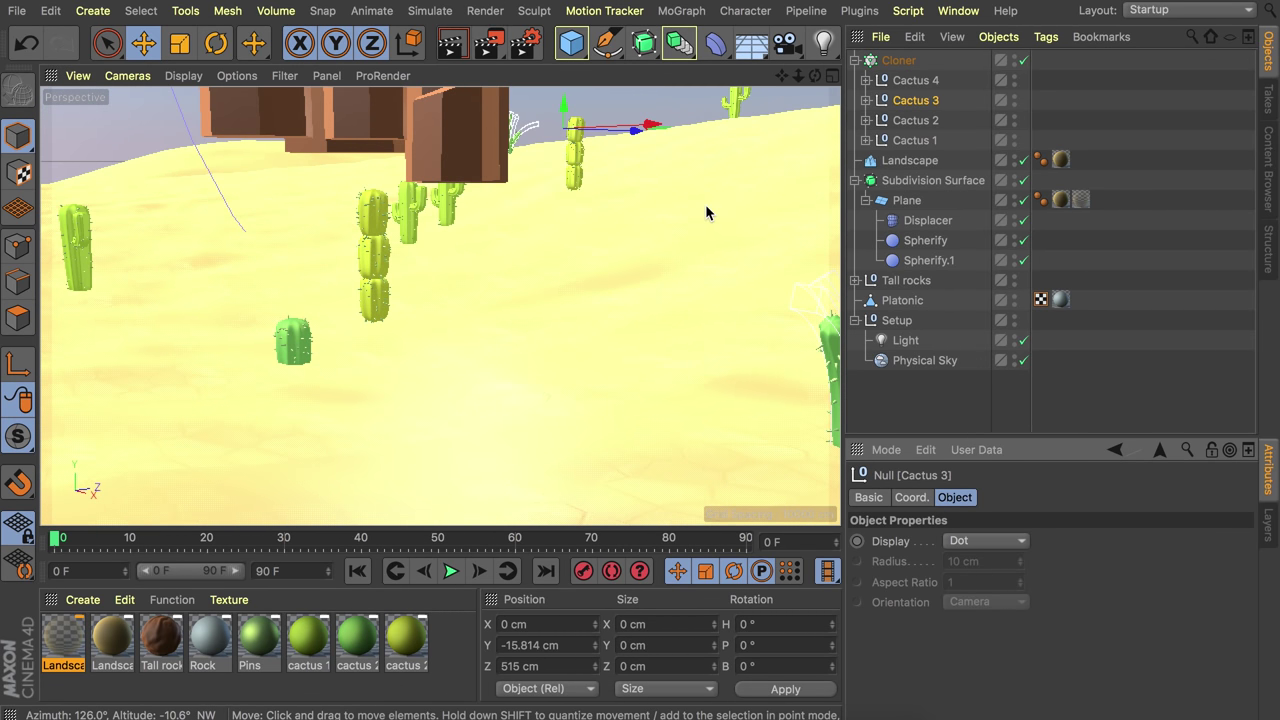
left_click_drag(711, 212, 631, 268, "alt")
right_click_drag(632, 264, 551, 282, "alt")
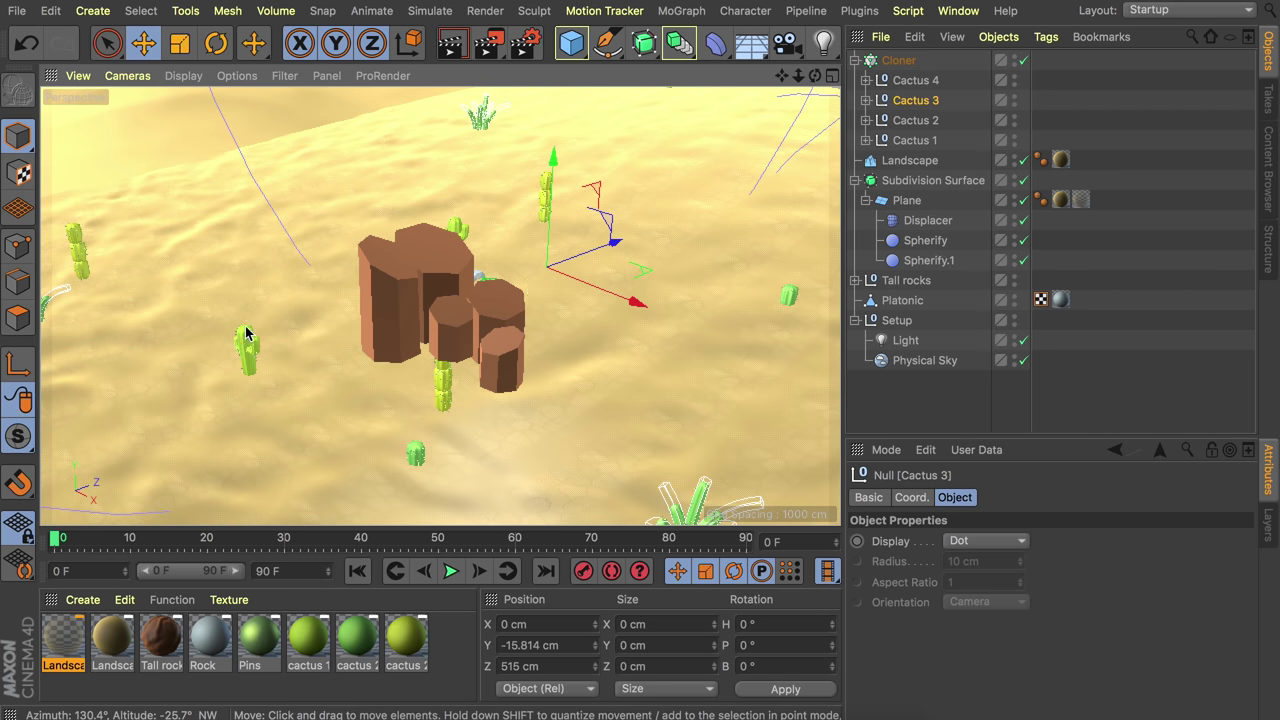
right_click_drag(246, 333, 341, 308, "alt")
left_click_drag(318, 304, 447, 225, "alt")
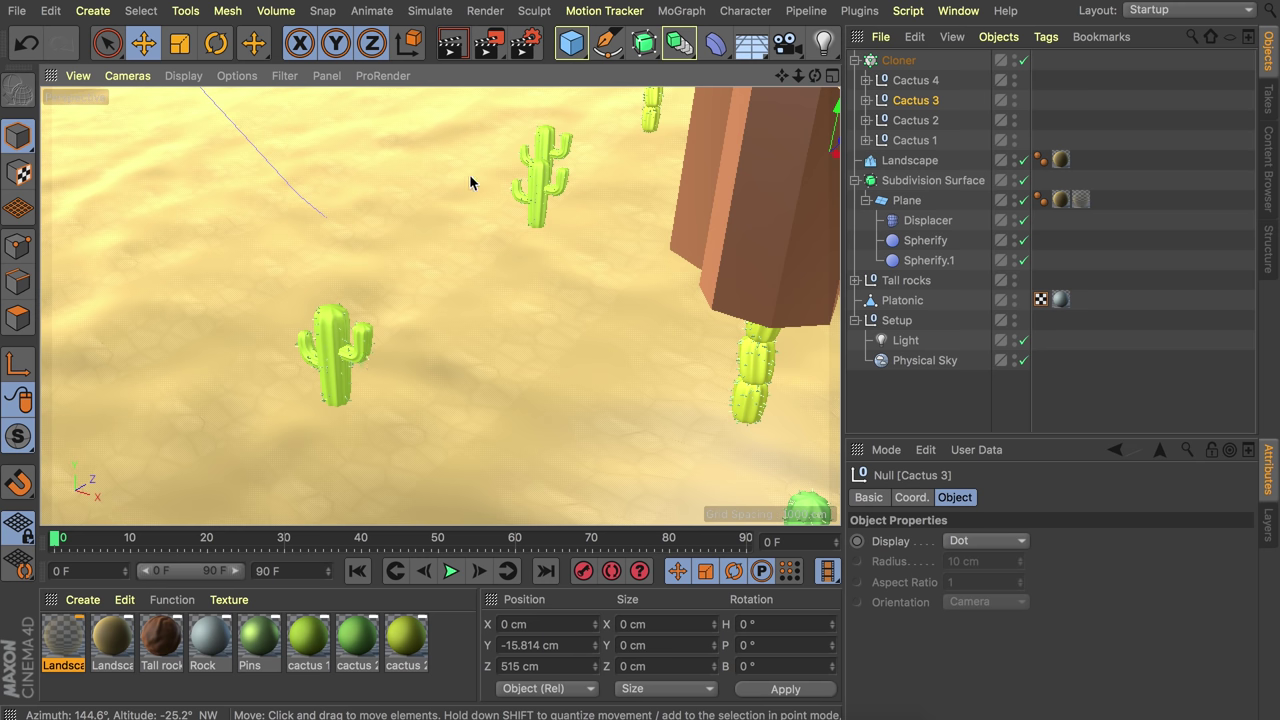
right_click_drag(577, 195, 554, 232, "alt")
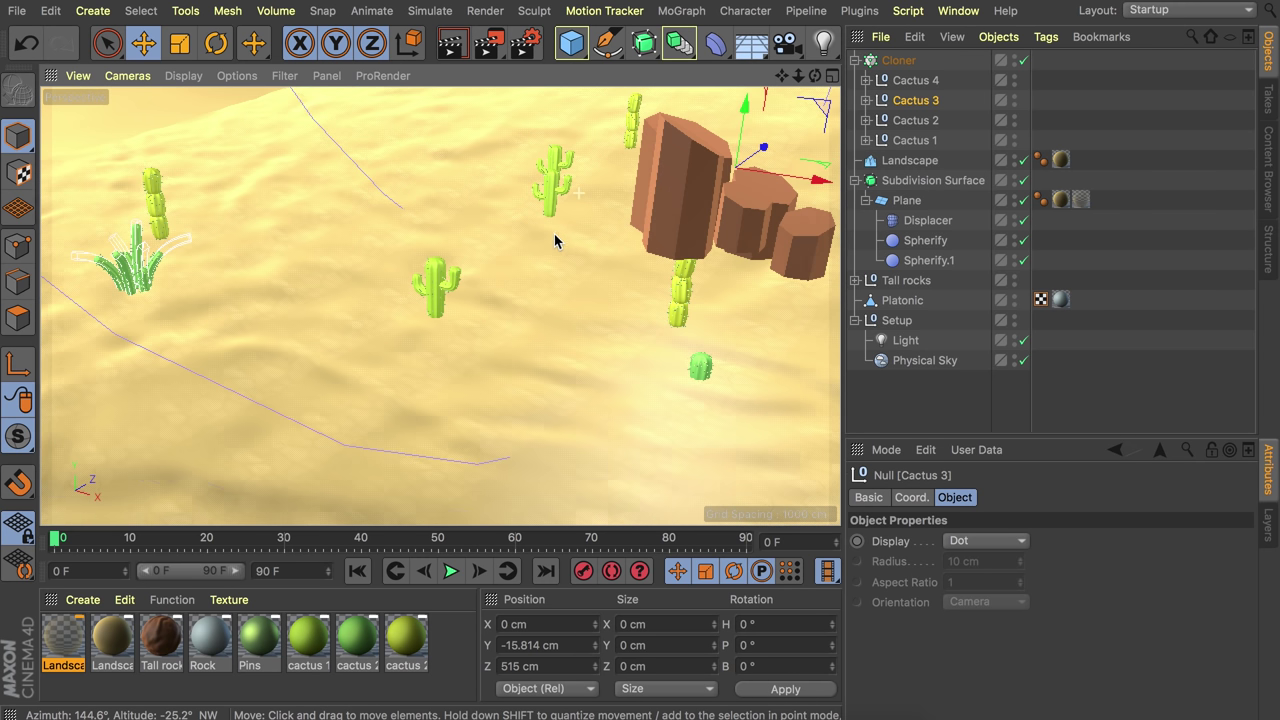
left_click_drag(554, 232, 380, 274, "alt")
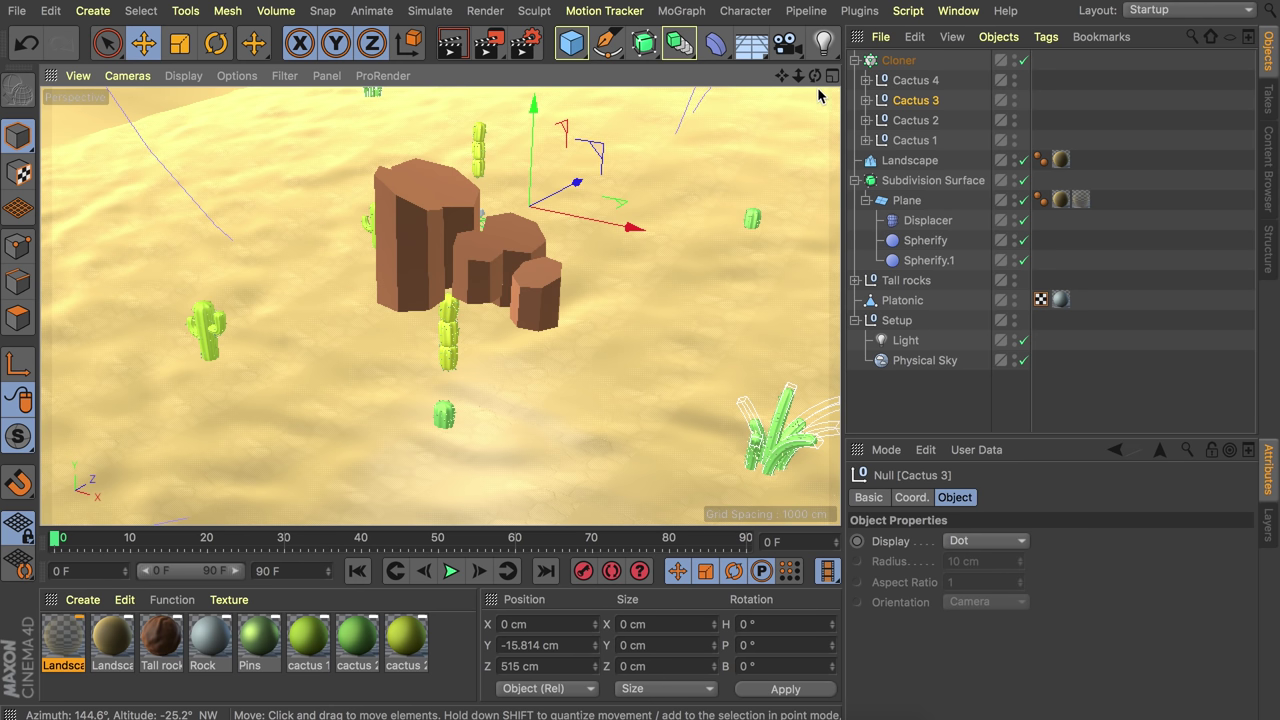
- Add a Random effector to the Cloner and turn off its position randomization
left_click(904, 62)
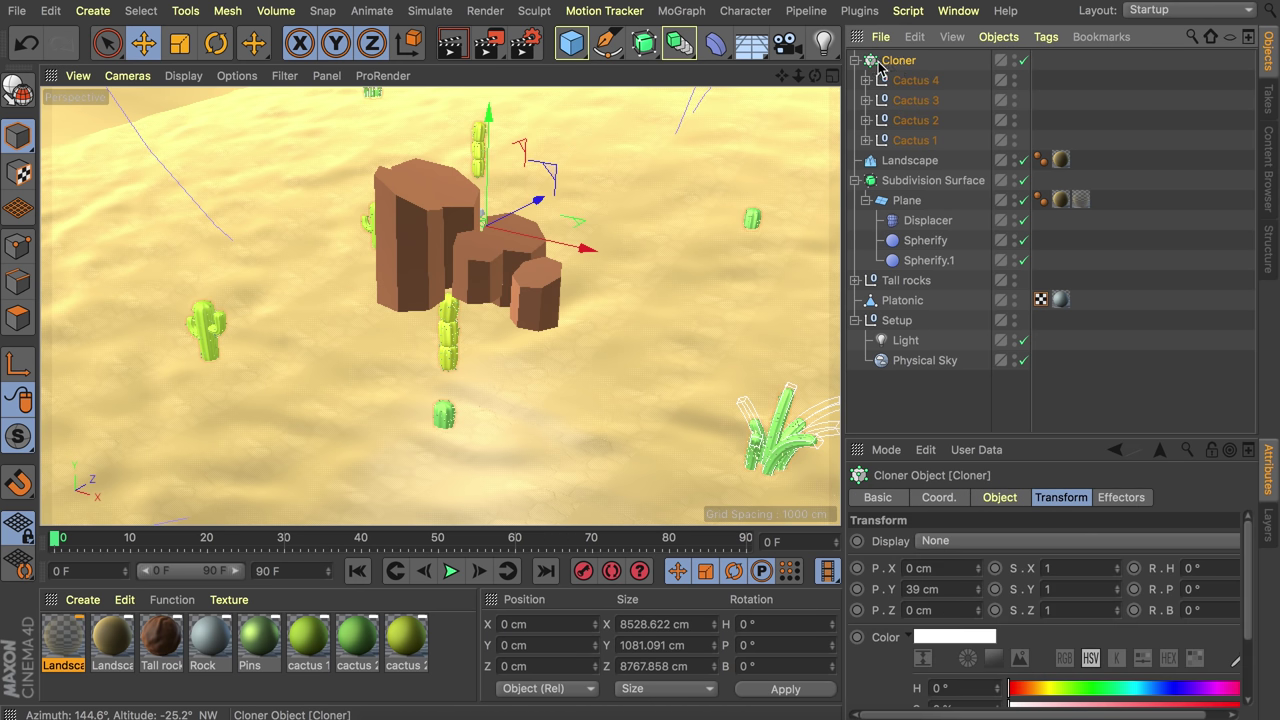
left_click(693, 12)
mouse_move(722, 42)
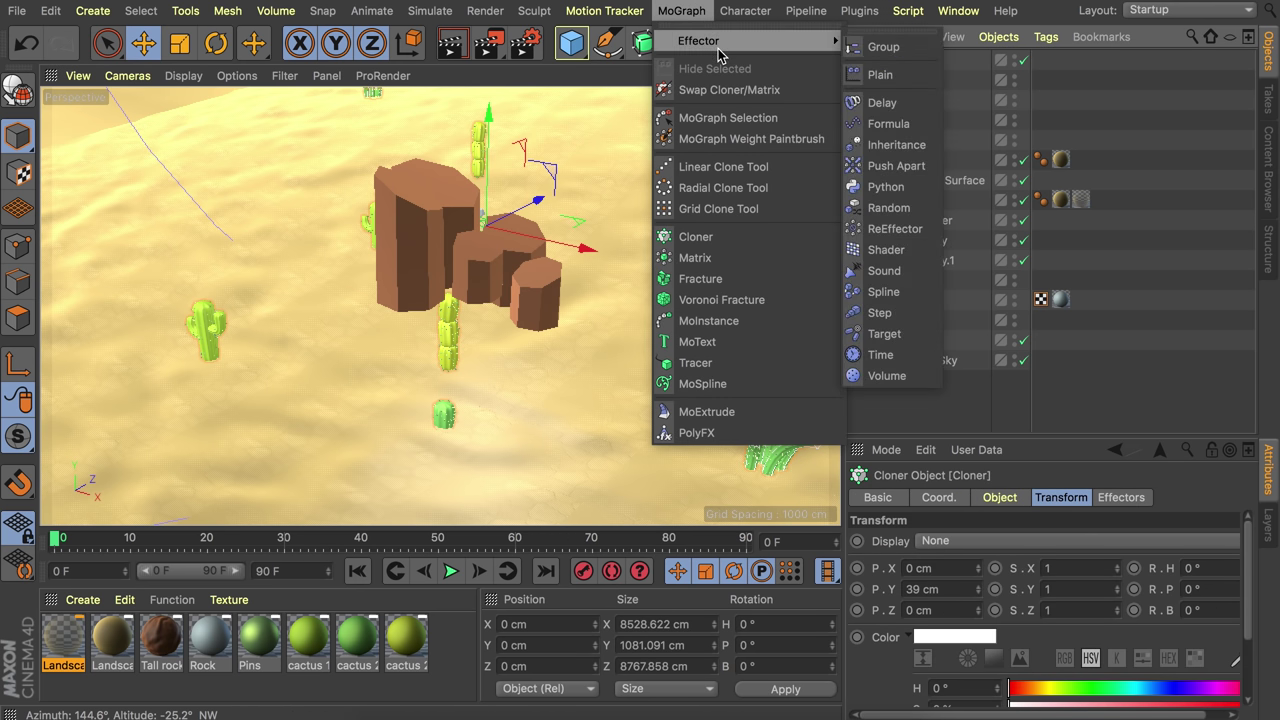
left_click(866, 209)
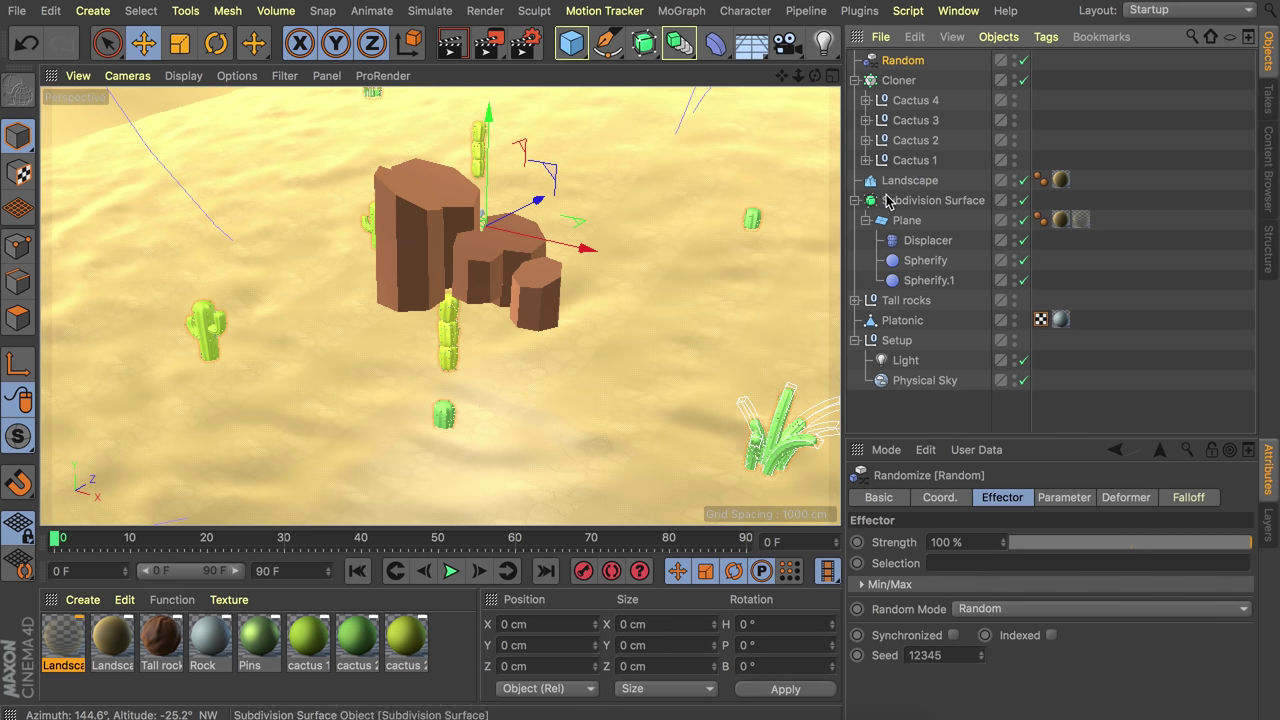
left_click(1061, 498)
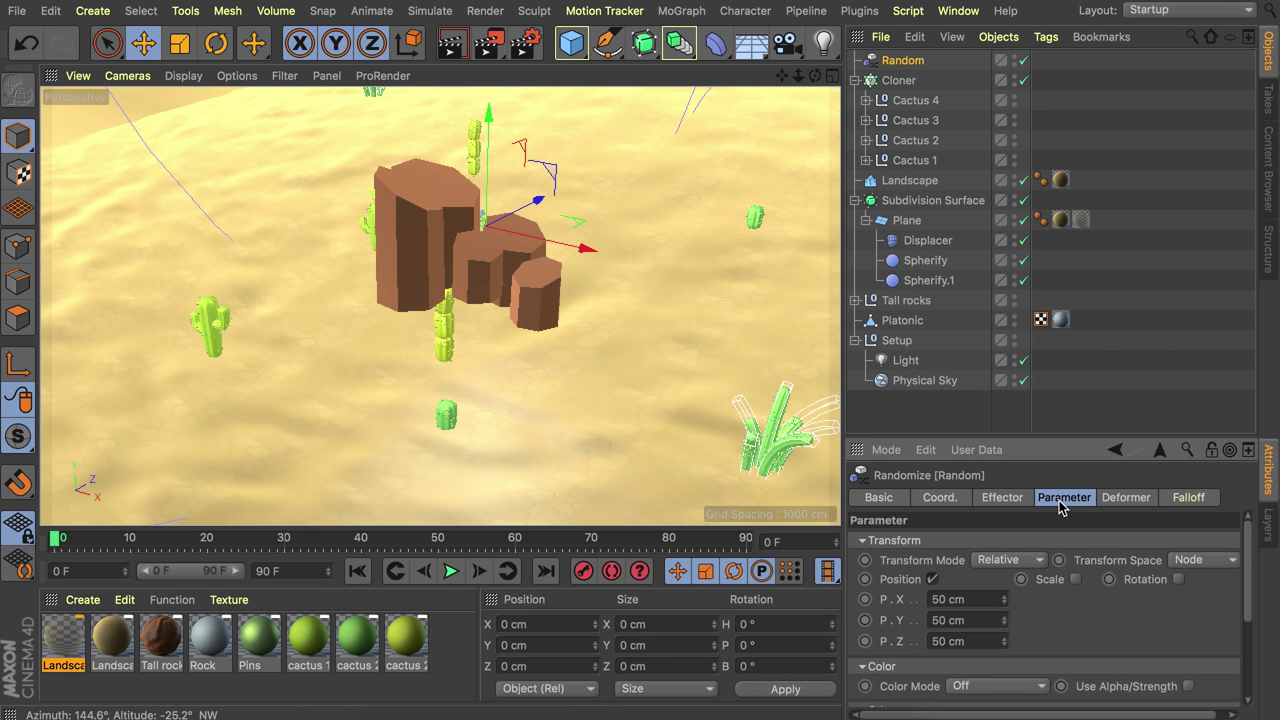
left_click(932, 580)
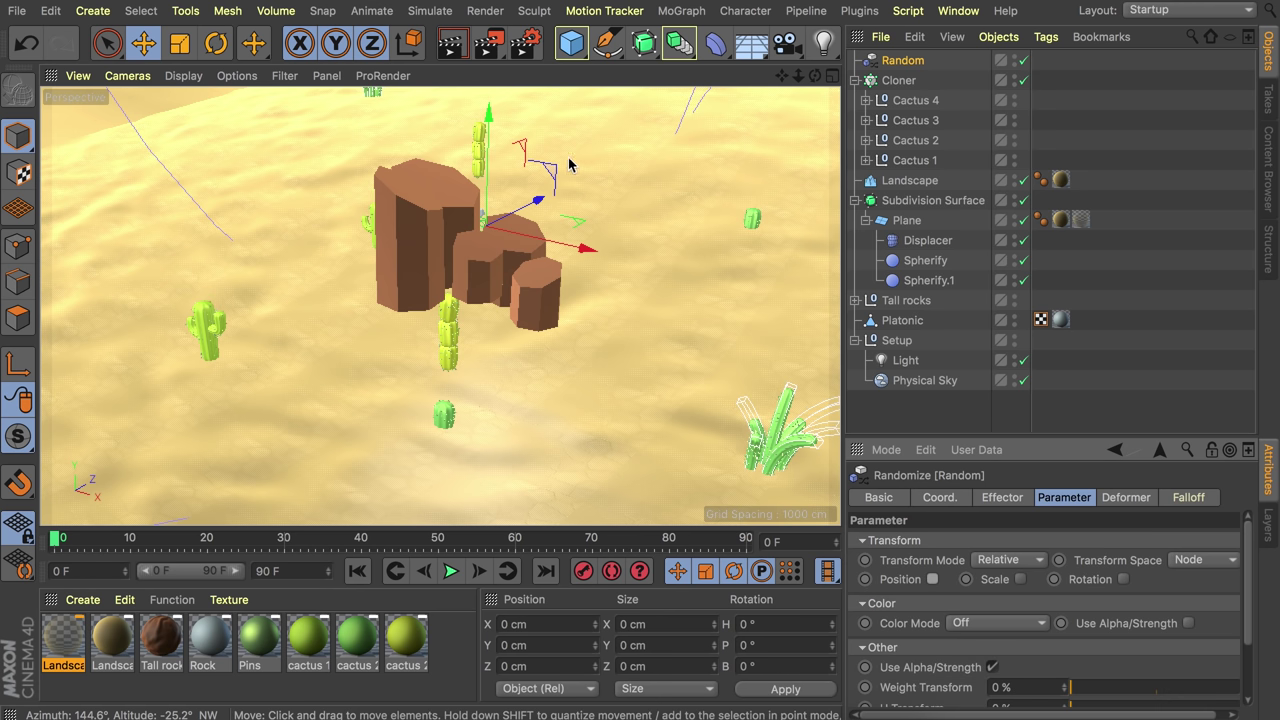
- Enable uniform scale randomization in the Random effector with a scale value of -0.43
left_click(1020, 580)
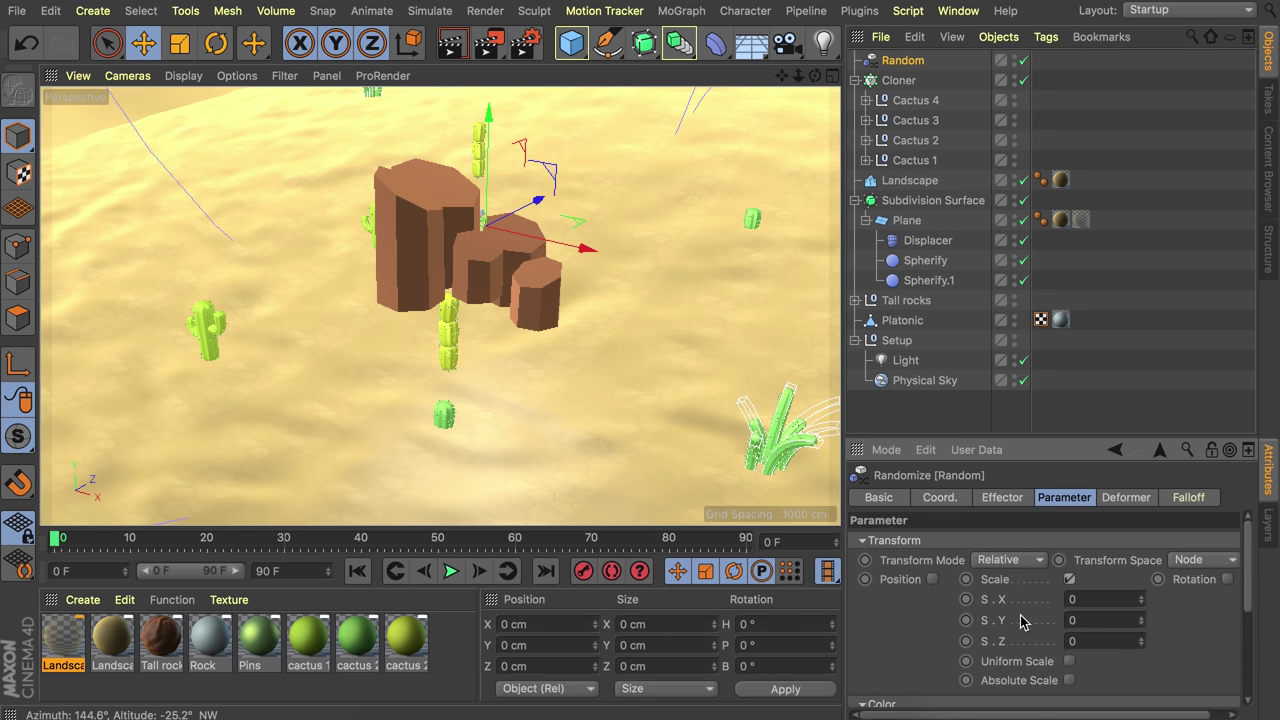
left_click(1068, 662)
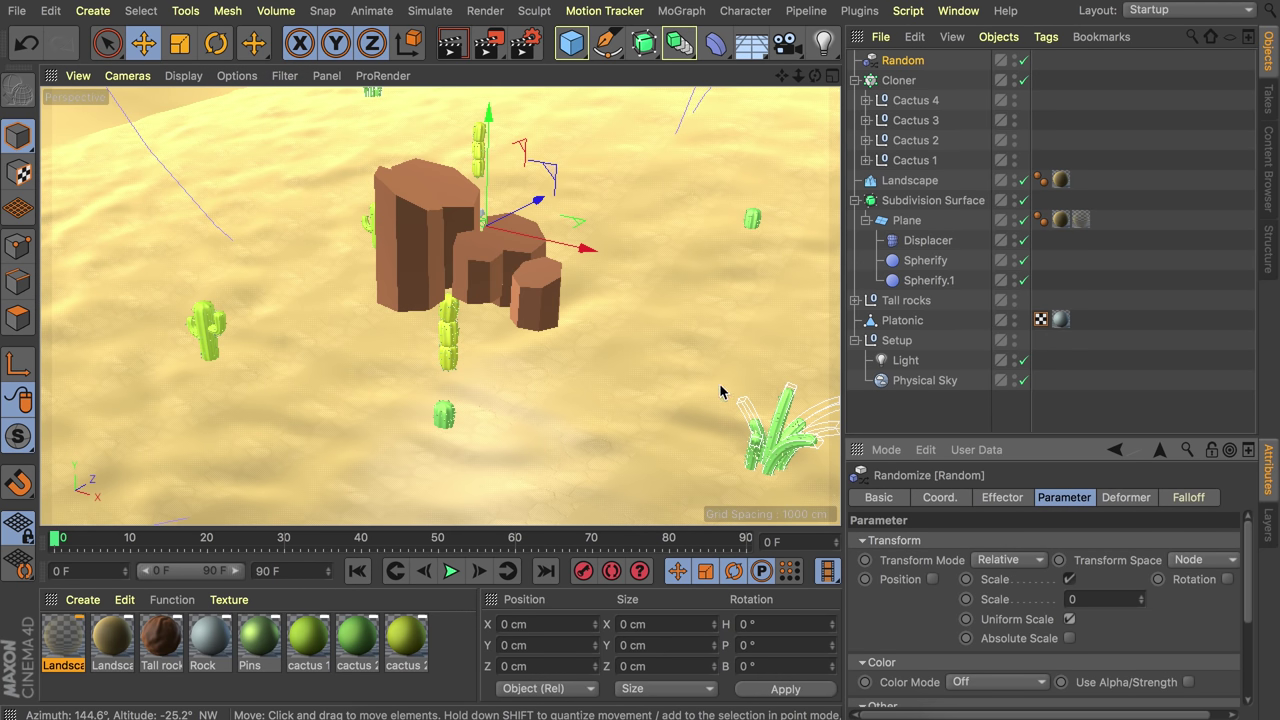
mouse_move(1148, 600)
left_mouse_down()
mouse_move(1148, 588)
mouse_move(1148, 618)
mouse_move(1148, 600)
left_mouse_up()
left_click_drag(482, 237, 492, 232, "alt")
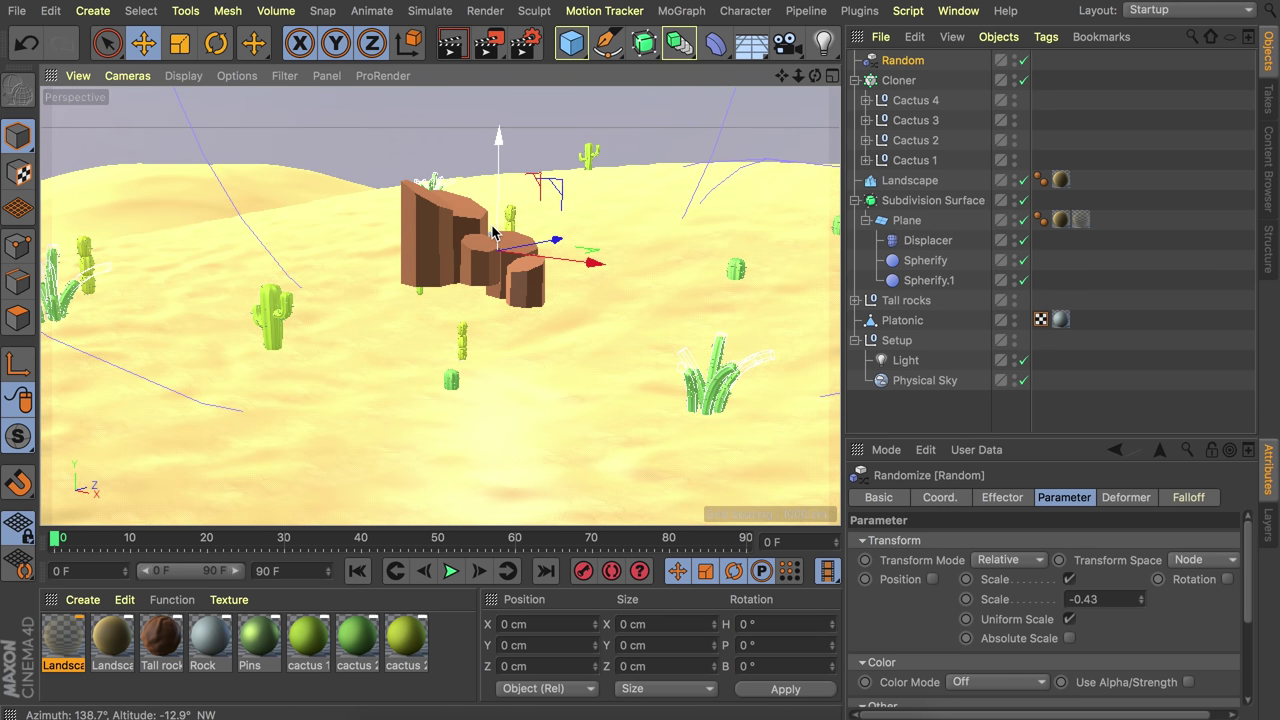
- Enable rotation randomization in the Random effector and set its heading (R.H) to 180°
left_click(1227, 579)
left_click_drag(1139, 710, 1245, 695)
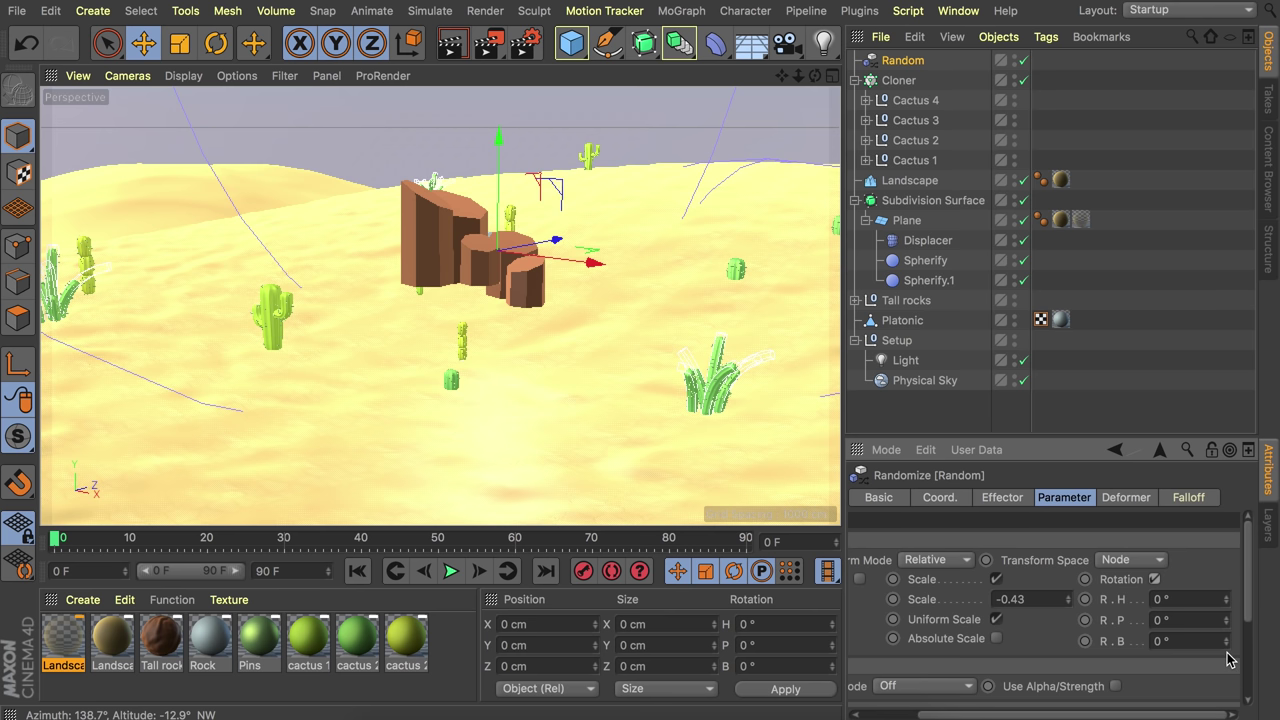
left_click_drag(1227, 599, 1228, 604)
double_click(1192, 599)
type("180")
key("Return")
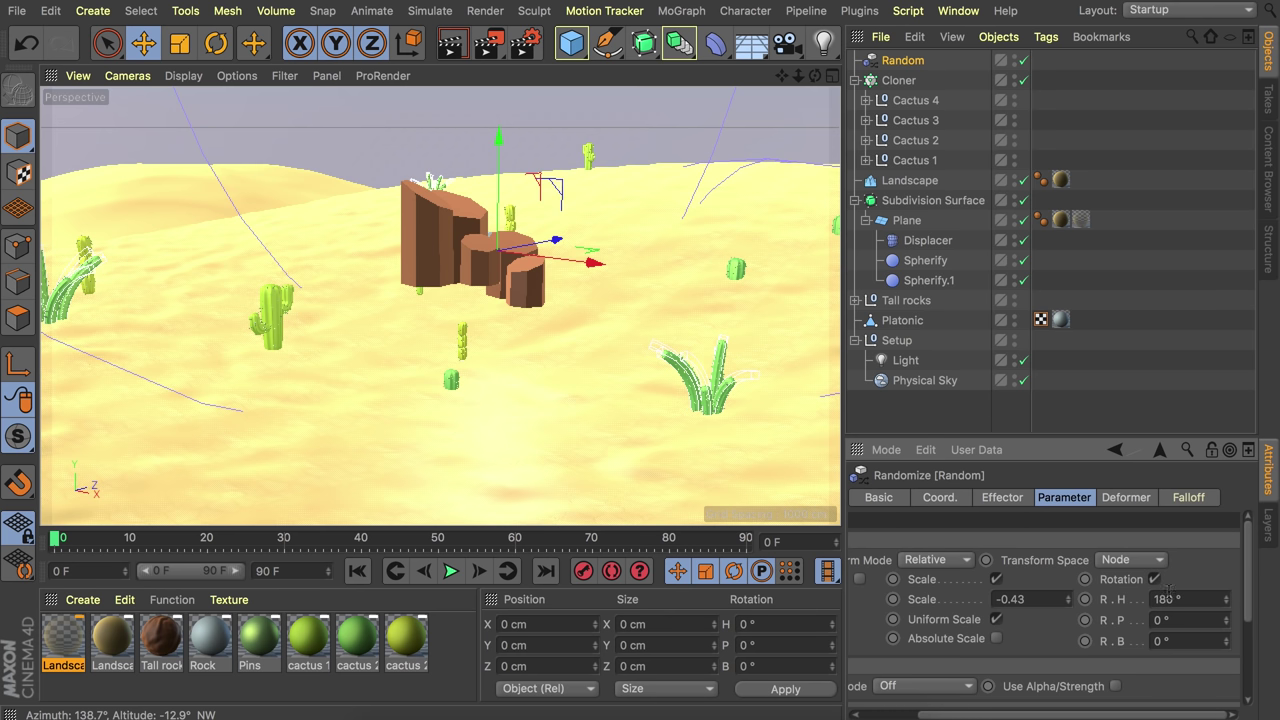
left_click_drag(322, 325, 620, 370, "alt")
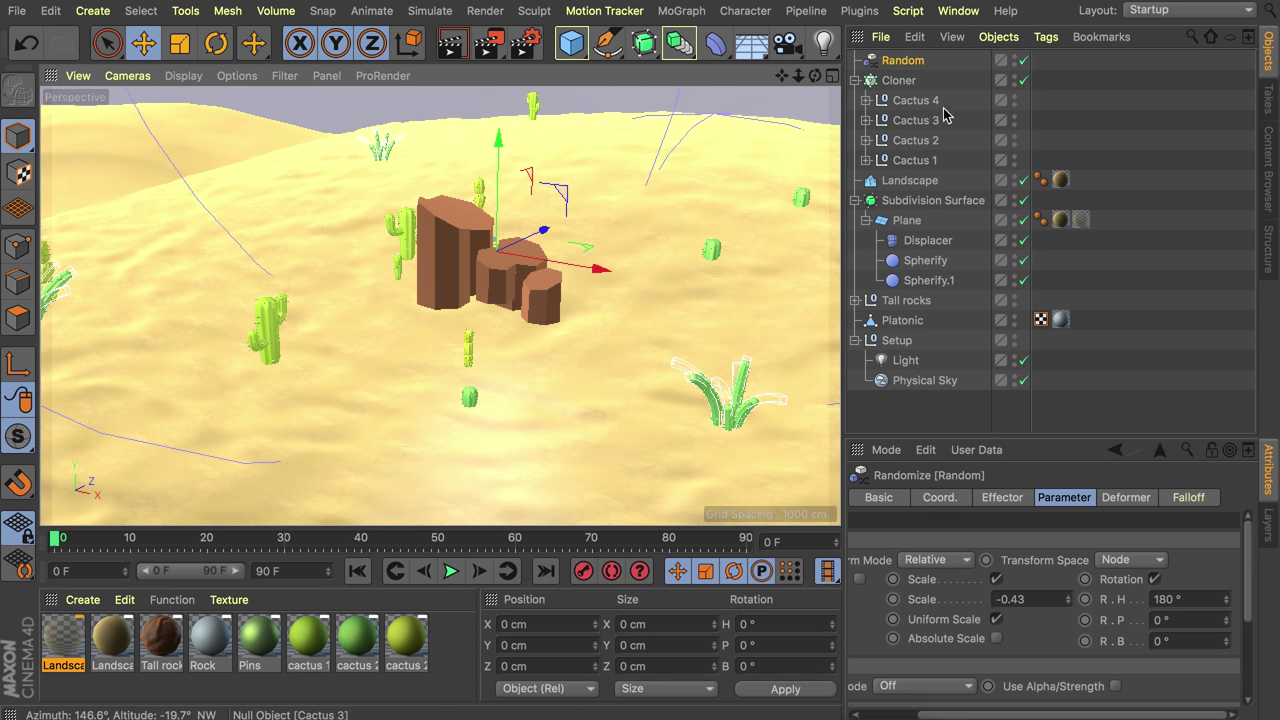
- Set the Cloner's Y offset to 38 cm and its clone count to 30
left_click(899, 80)
left_click(914, 589)
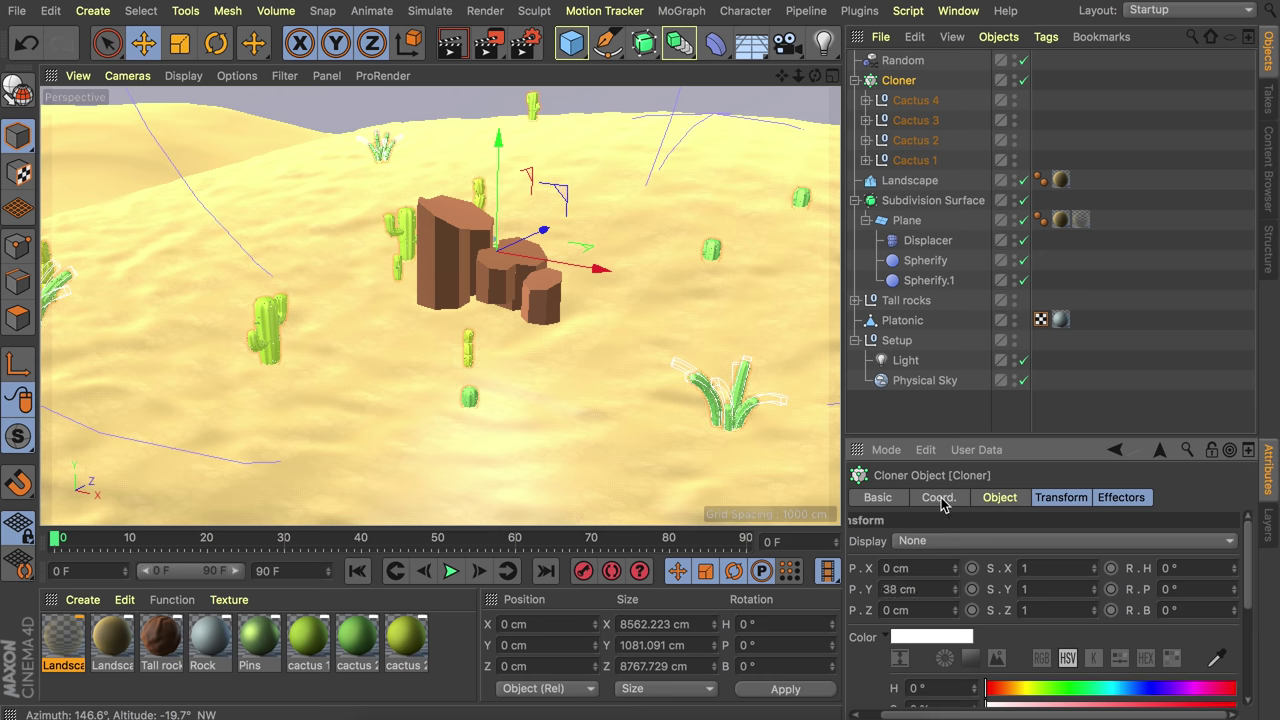
left_click(1000, 497)
scroll(873, 625, "down", 2)
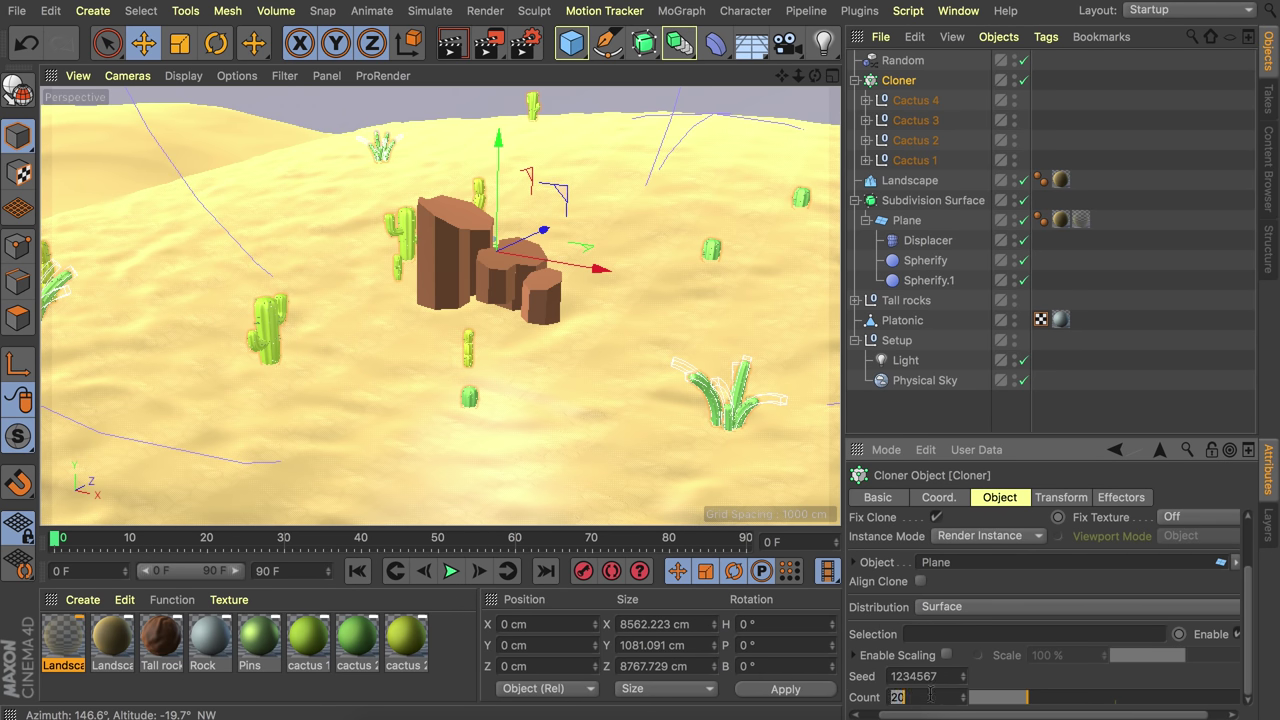
key("Return")
left_click_drag(637, 318, 575, 286, "alt")
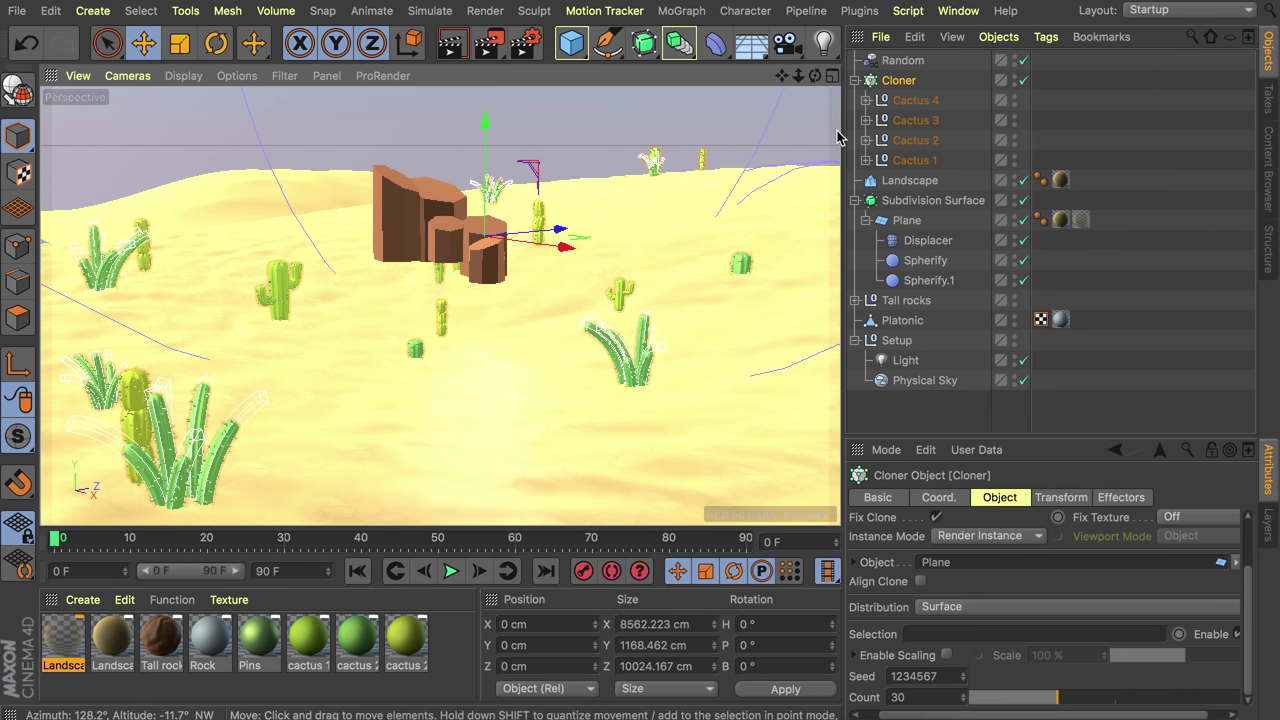
- Duplicate the Cloner above the original and delete the four cactus models from the copy
left_click(681, 12)
left_click(752, 227)
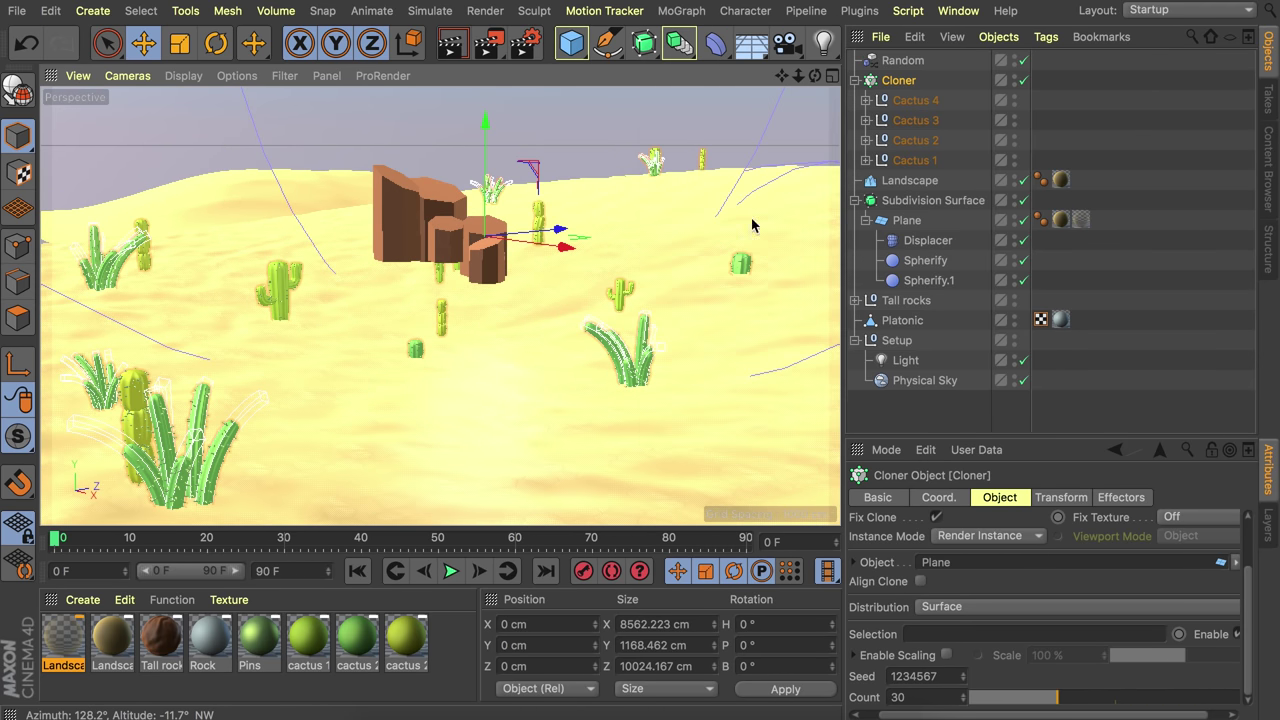
key("ctrl+z")
left_click_drag(894, 82, 896, 70, "ctrl")
left_click(900, 100)
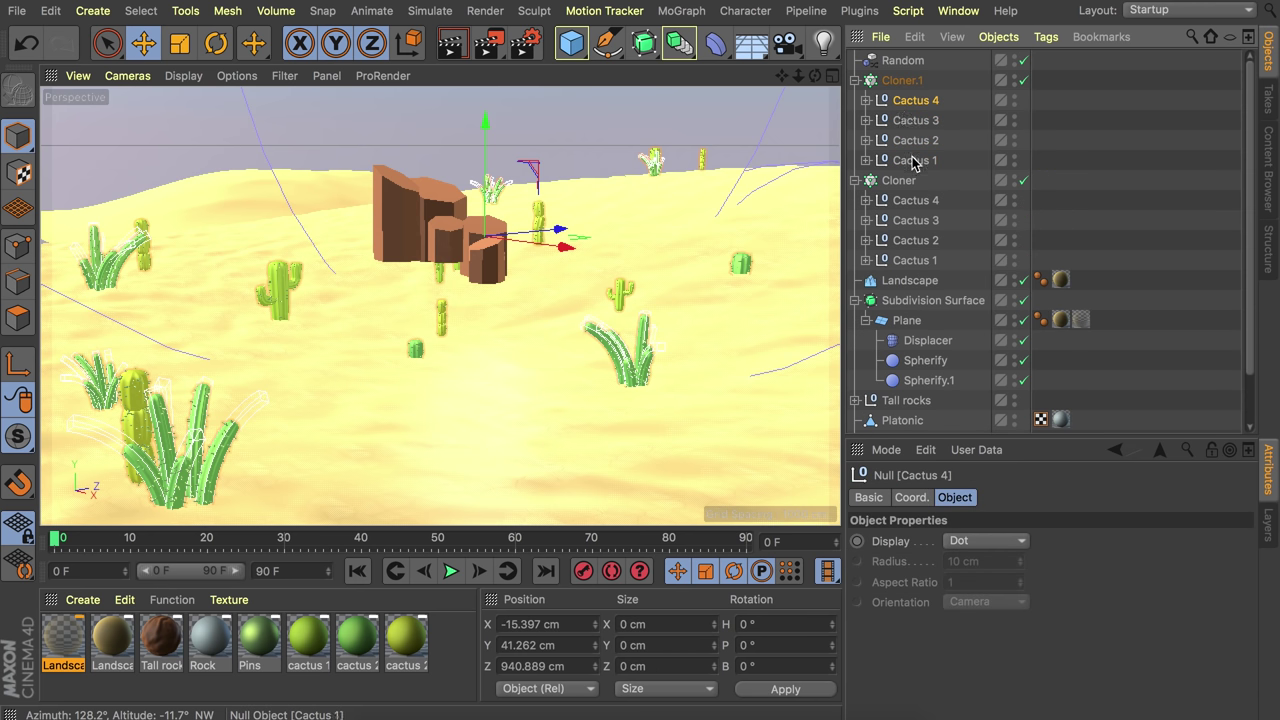
left_click(913, 163, "shift")
key("Delete")
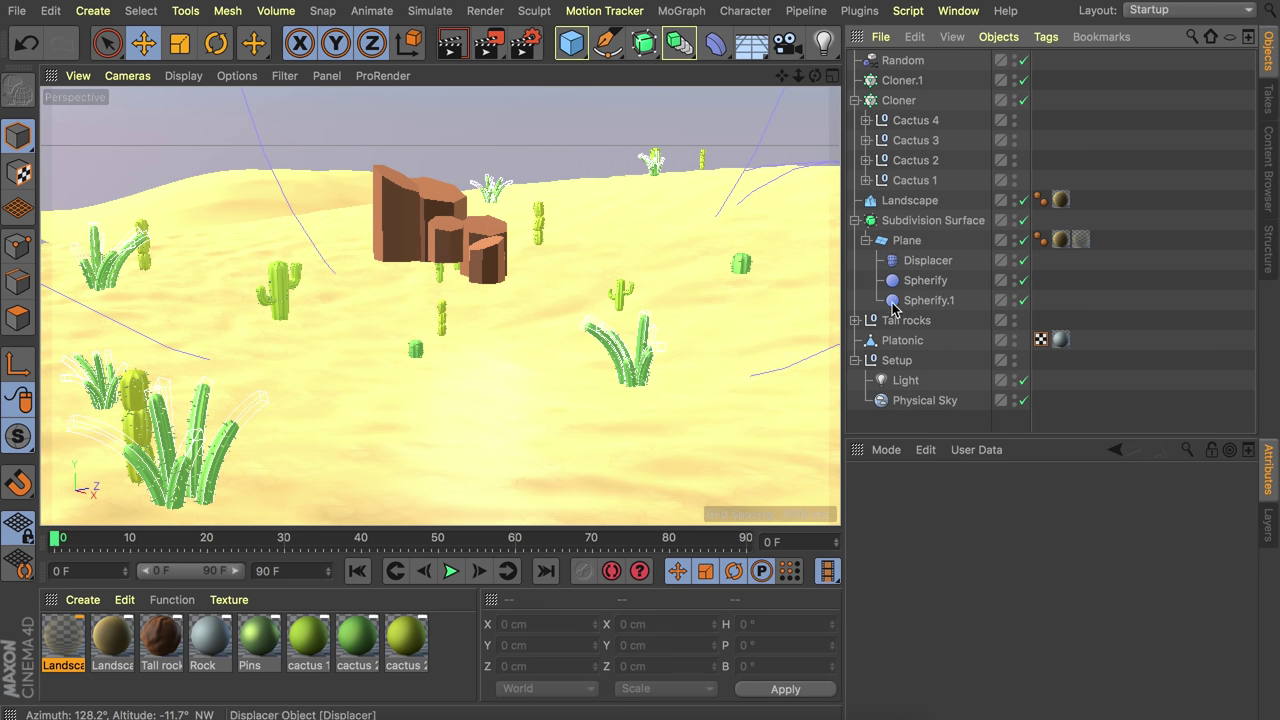
- Make the Platonic rock a child of the duplicated Cloner and set that Cloner's count to 11
left_click_drag(903, 343, 908, 83)
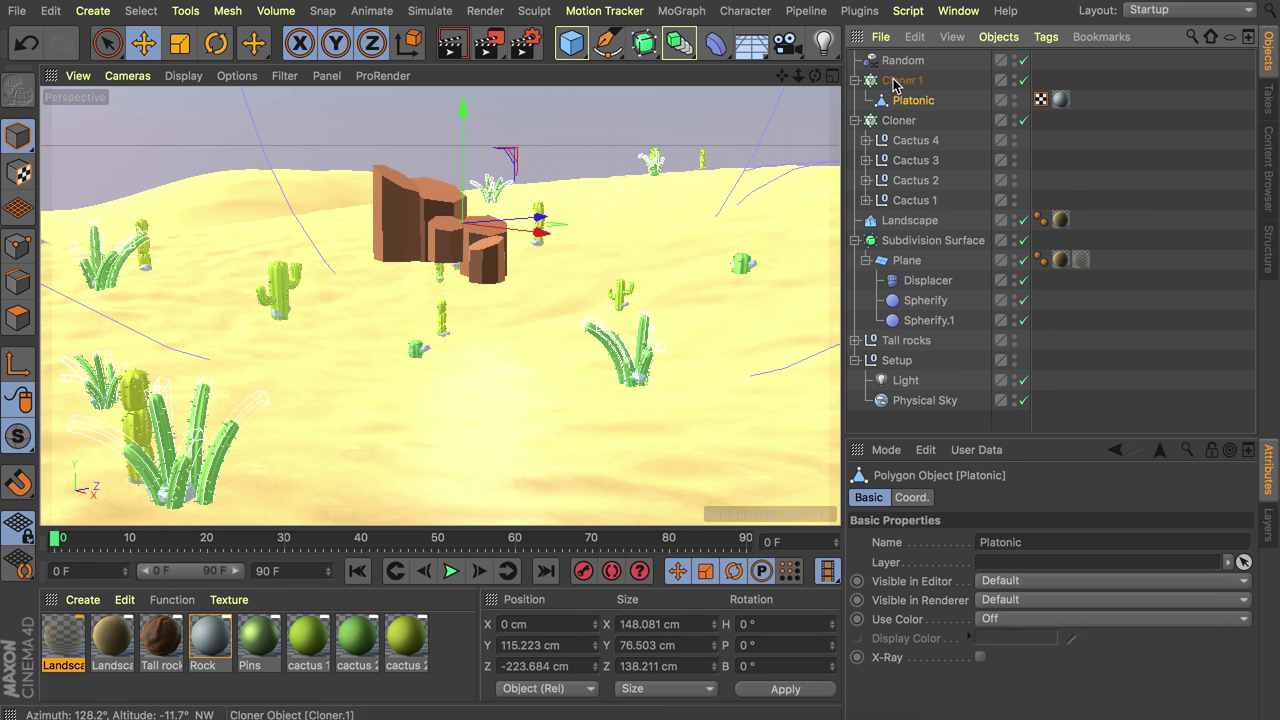
left_click(900, 80)
scroll(903, 645, "down", 3)
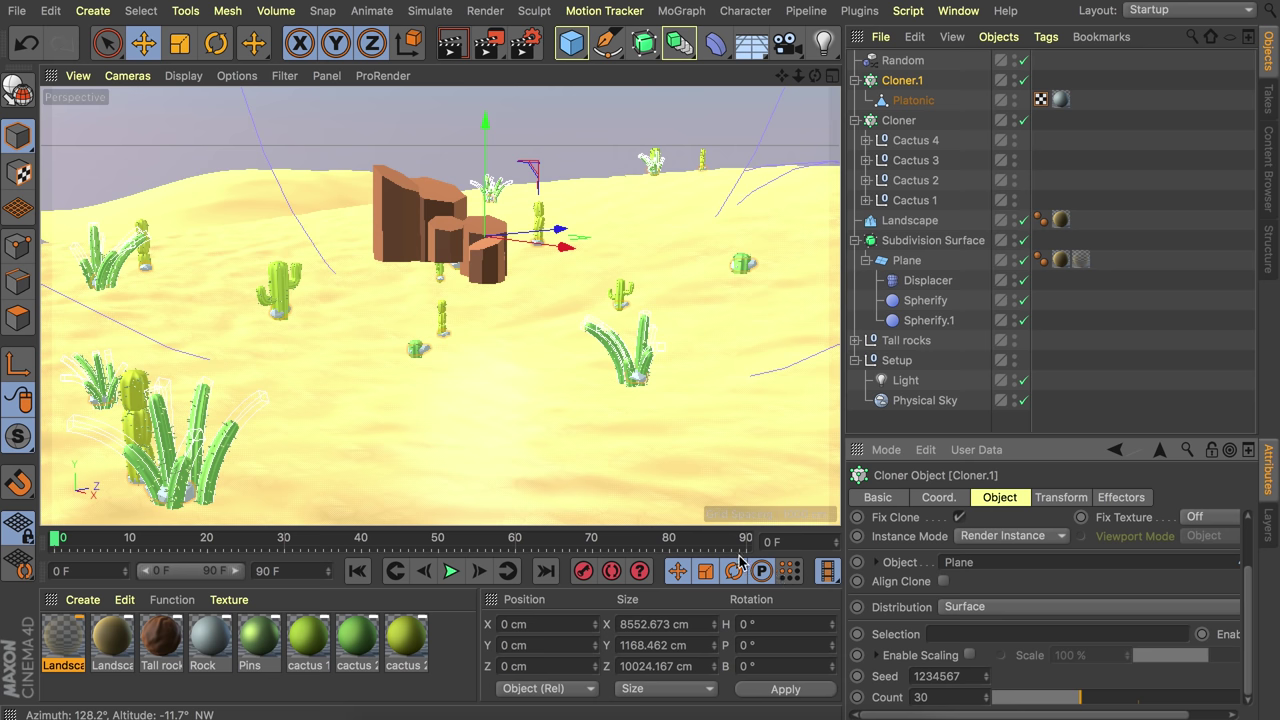
scroll(660, 352, "up", 5)
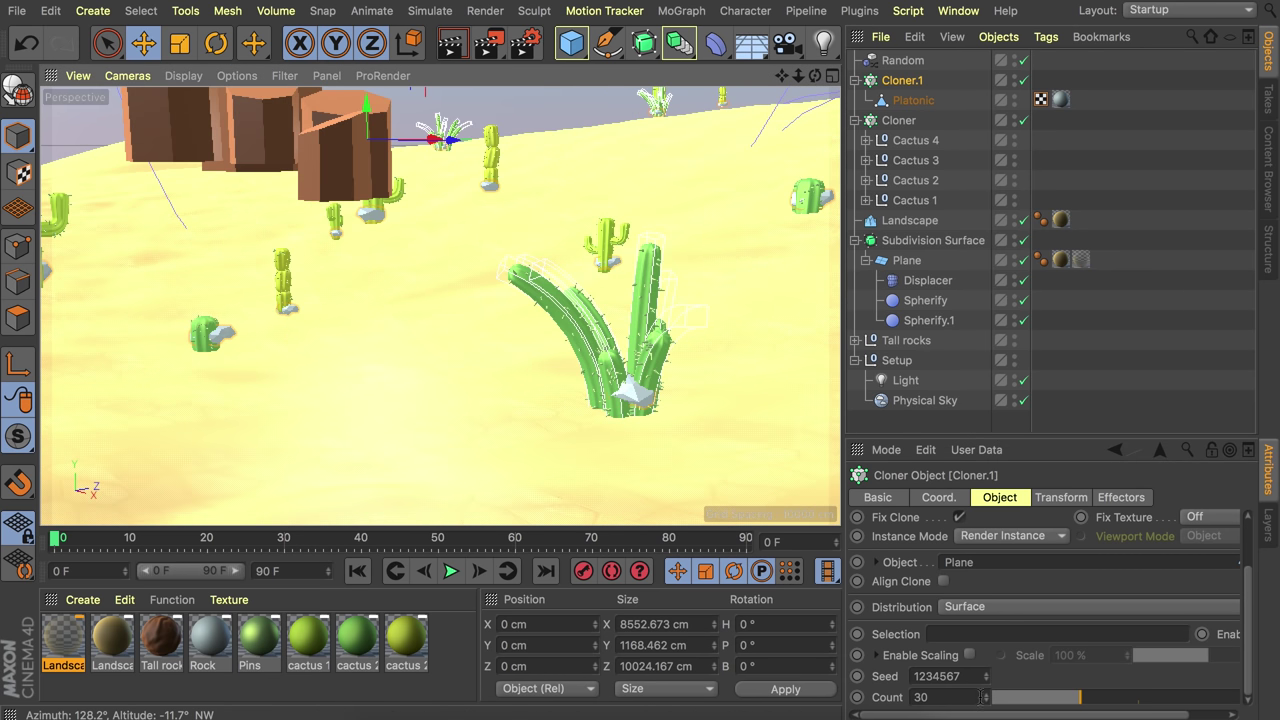
left_click(957, 697)
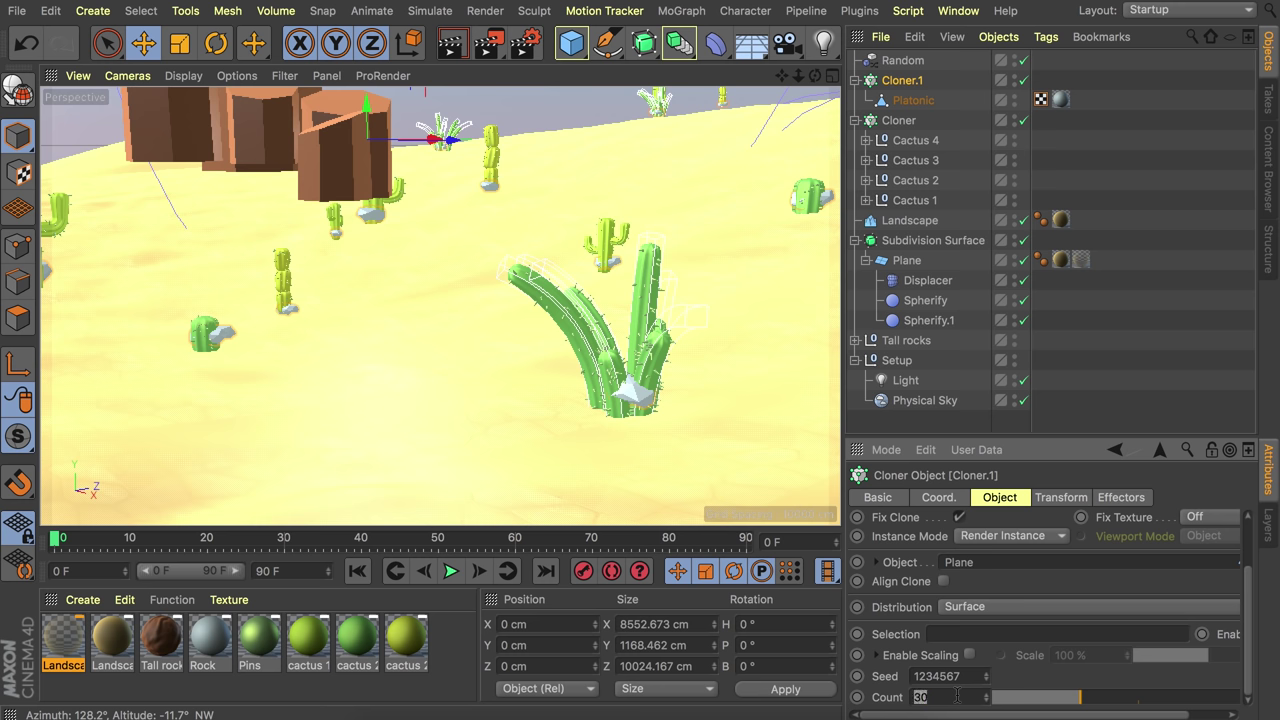
key("Return")
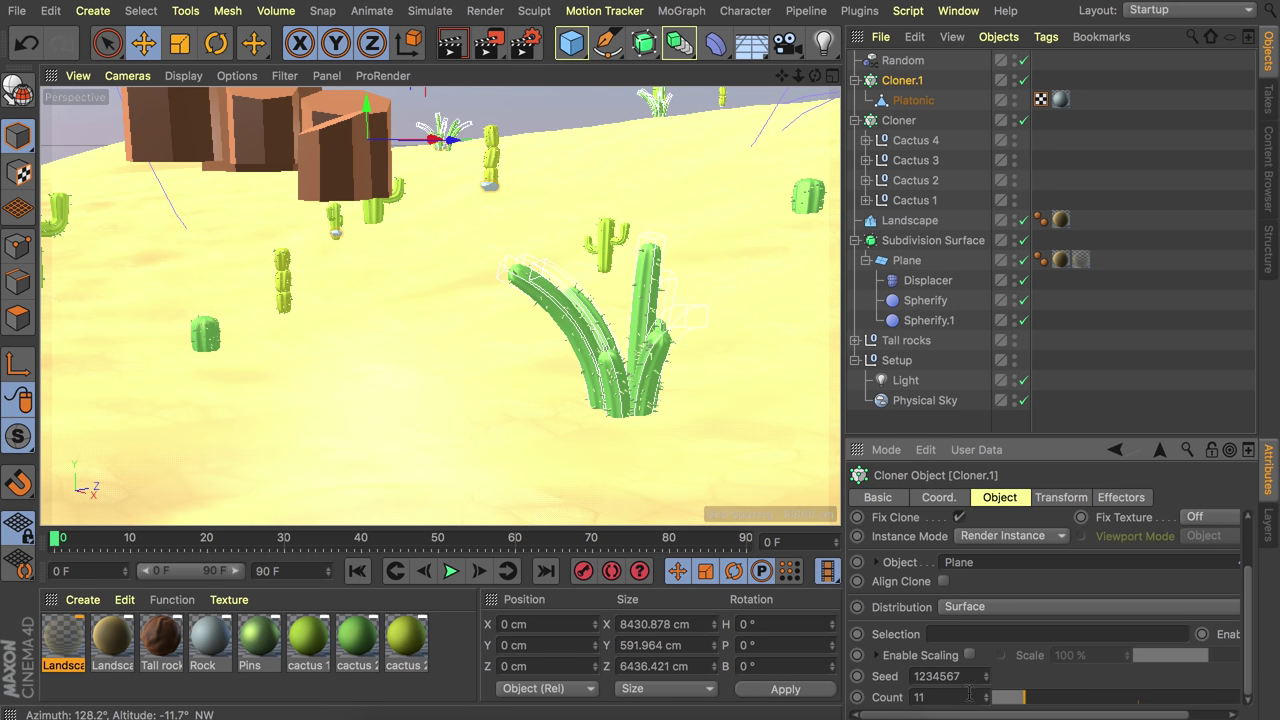
- Set the rock Cloner's Y offset to 0 cm in its transform
left_click(1059, 498)
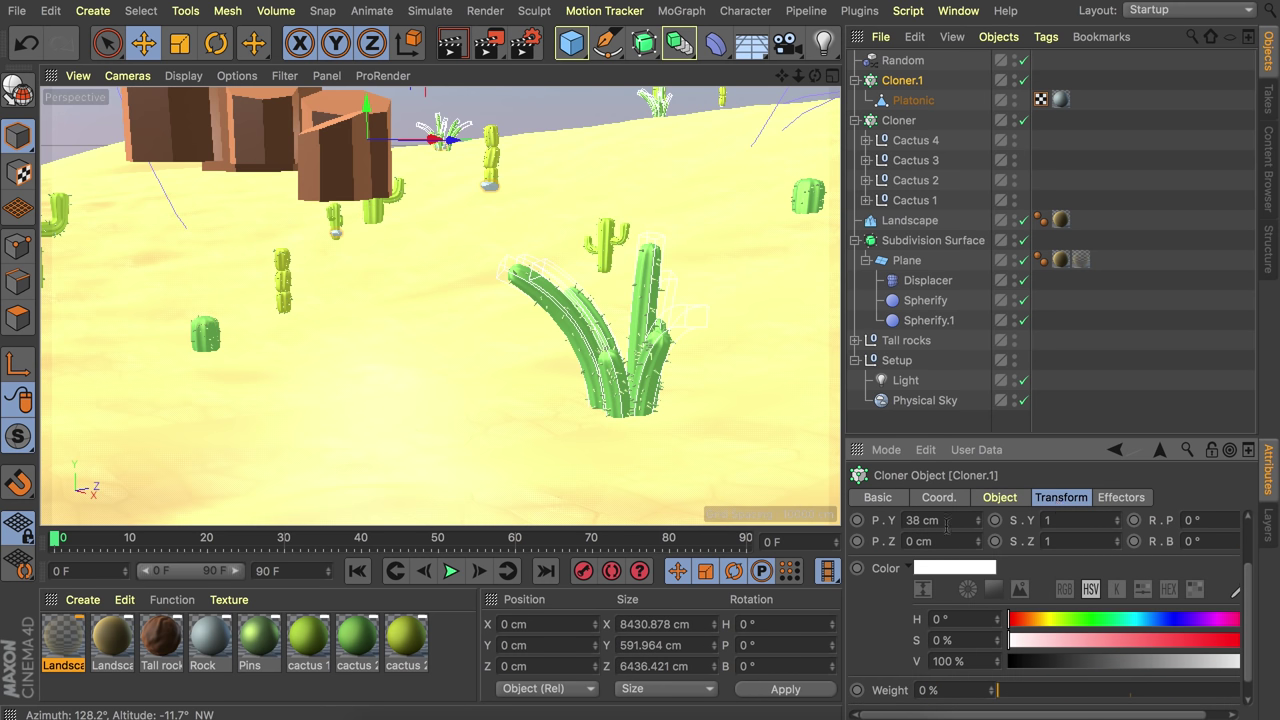
scroll(884, 573, "up", 2)
left_click(940, 589)
type("0")
key("Return")
scroll(487, 193, "up", 5)
scroll(487, 194, "down", 3)
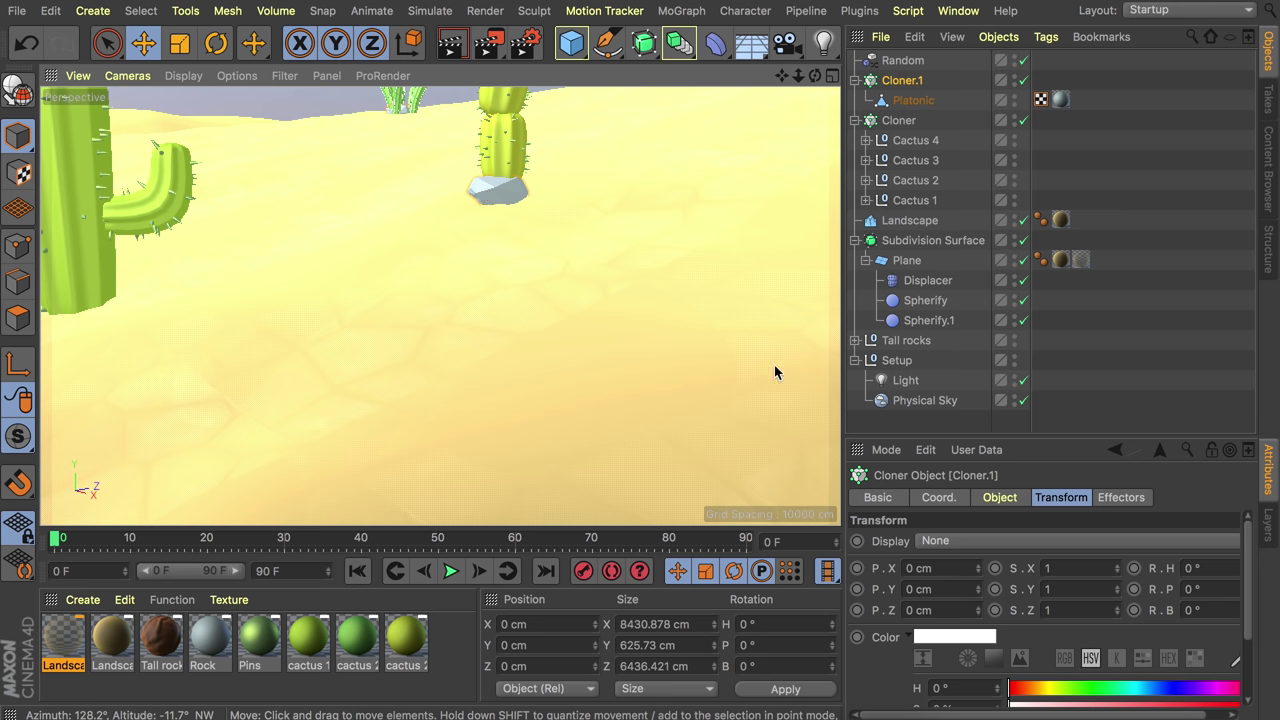
- Set the rock Cloner's seed to 1234573 to redistribute the rocks over the desert ground
left_click(1000, 497)
scroll(918, 594, "down", 3)
left_click(987, 674)
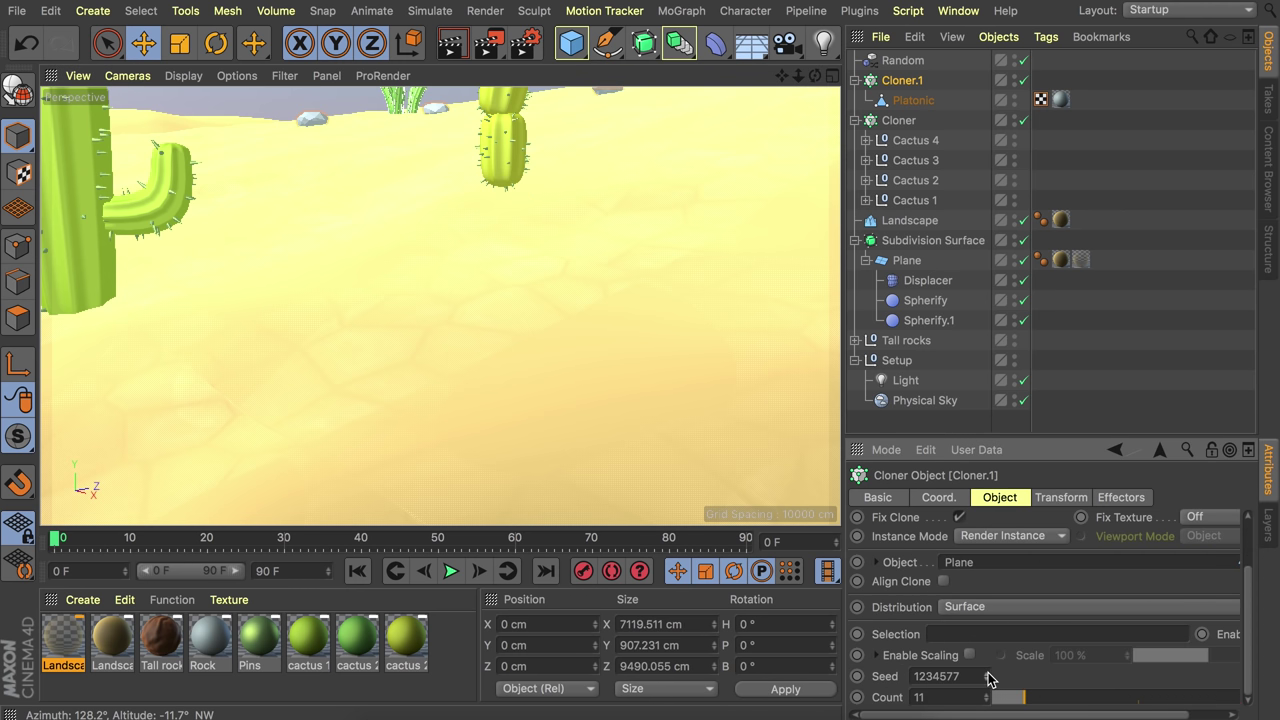
left_click_drag(594, 326, 454, 294, "alt")
scroll(454, 294, "down", 8)
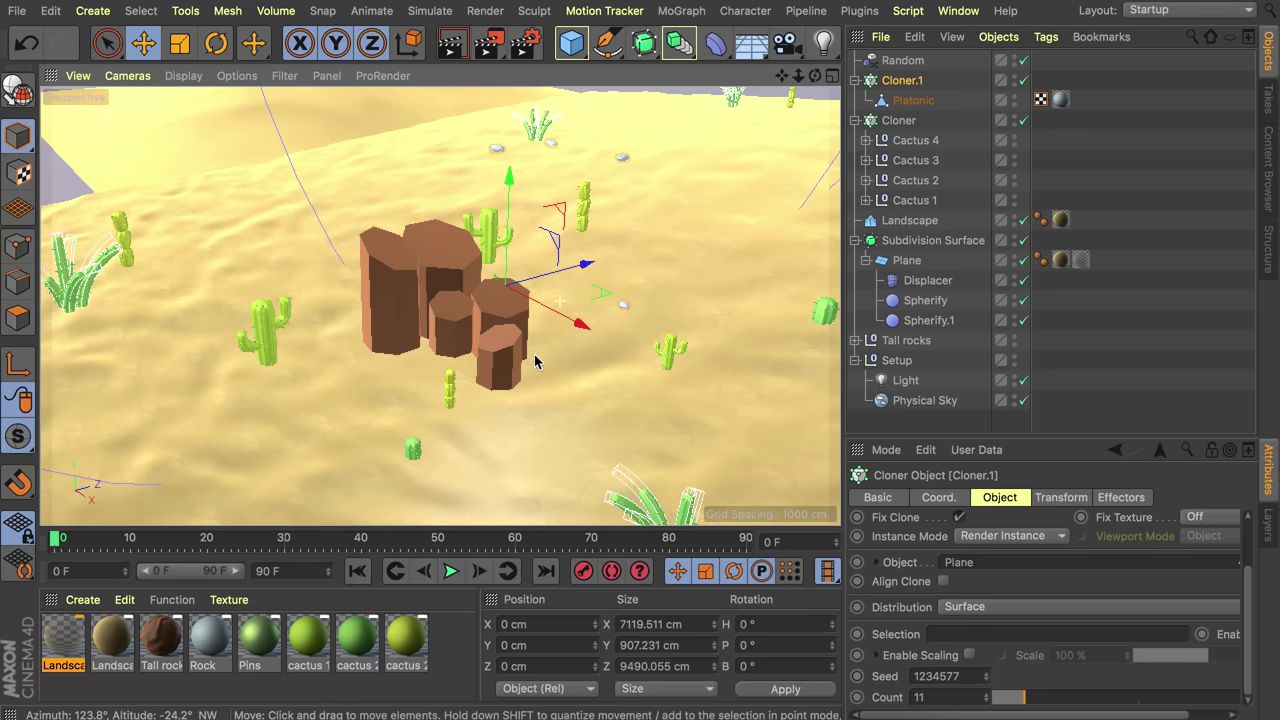
left_click_drag(986, 674, 986, 680)
scroll(626, 271, "down", 3)
- Duplicate the rock Cloner, delete the Platonic from the copy and make Tall rocks its child instead
left_click_drag(902, 80, 906, 70, "ctrl")
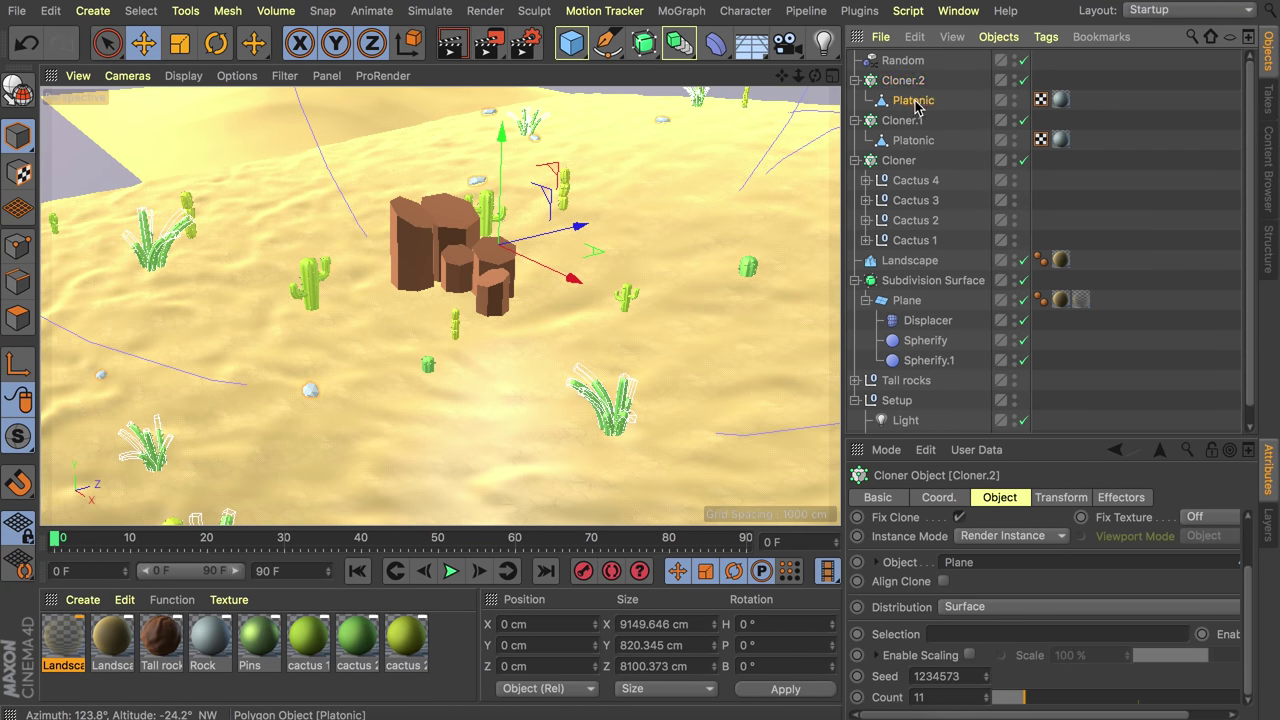
left_click(912, 100)
key("Delete")
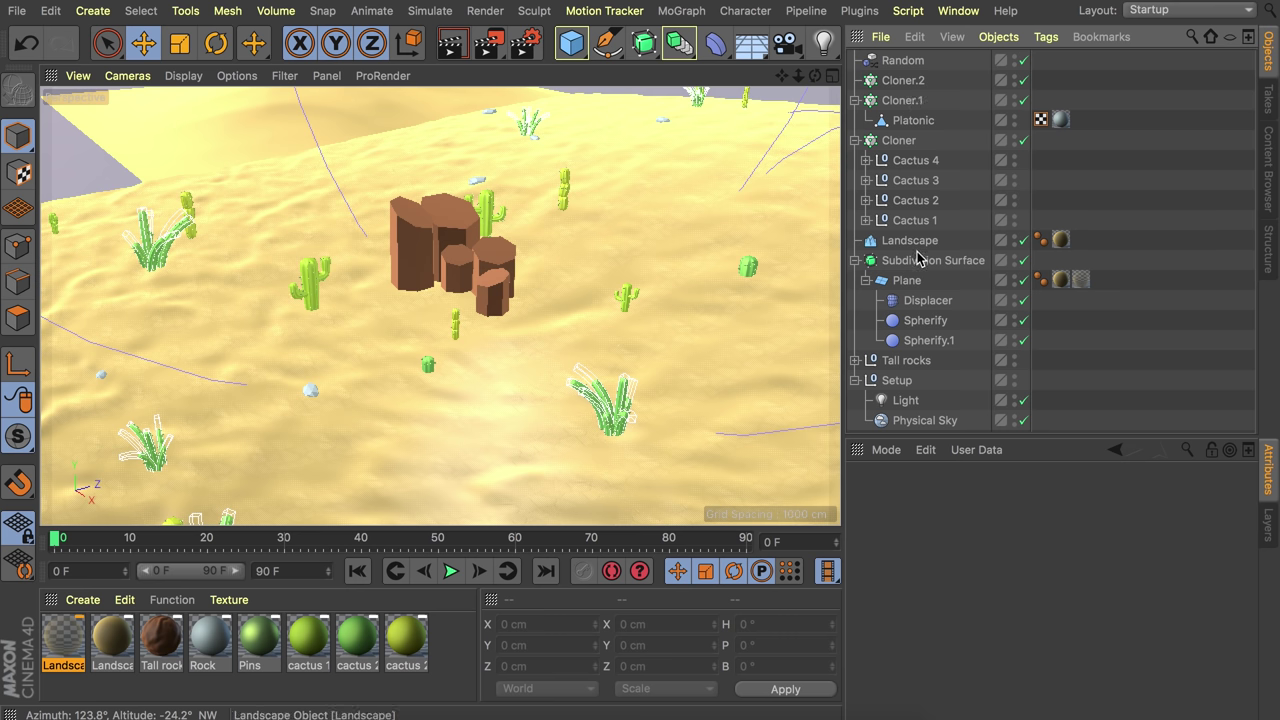
mouse_move(906, 360)
left_mouse_down()
mouse_move(894, 103)
mouse_move(912, 88)
left_mouse_up()
left_click(910, 82)
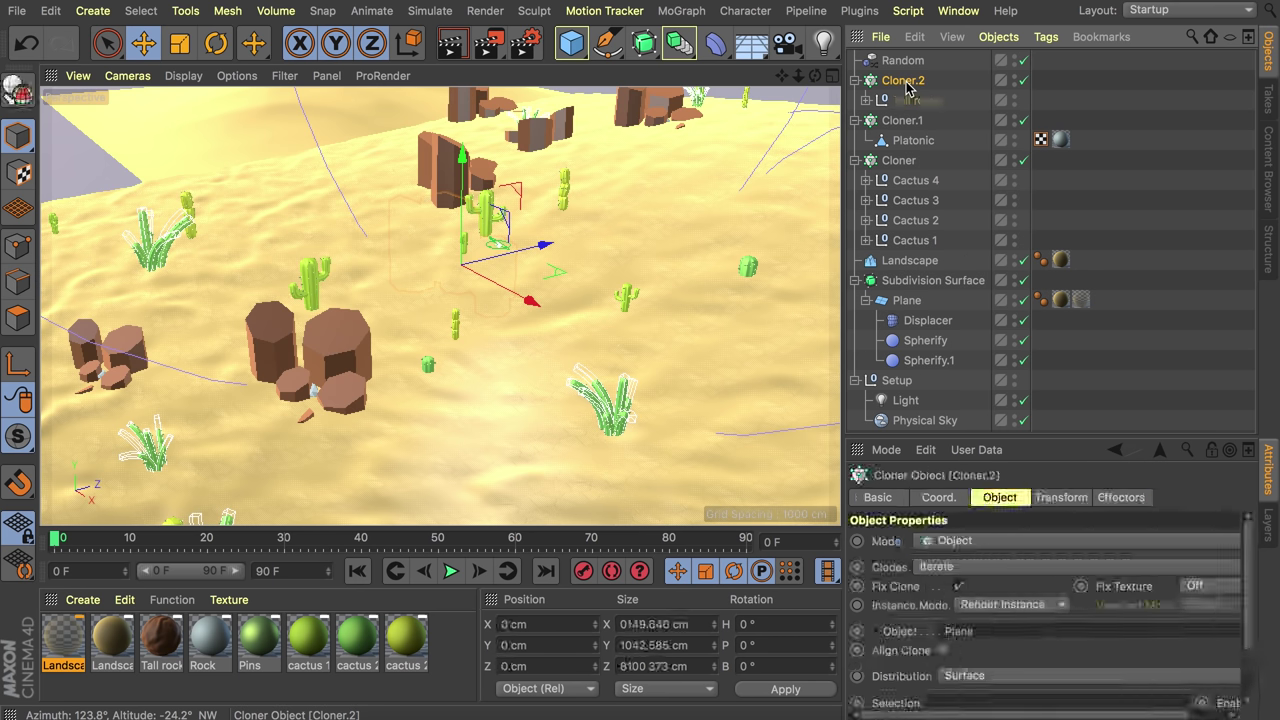
- Set the tall rocks Cloner's count to 8 and raise its seed to redistribute the rock formations
scroll(922, 663, "down", 2)
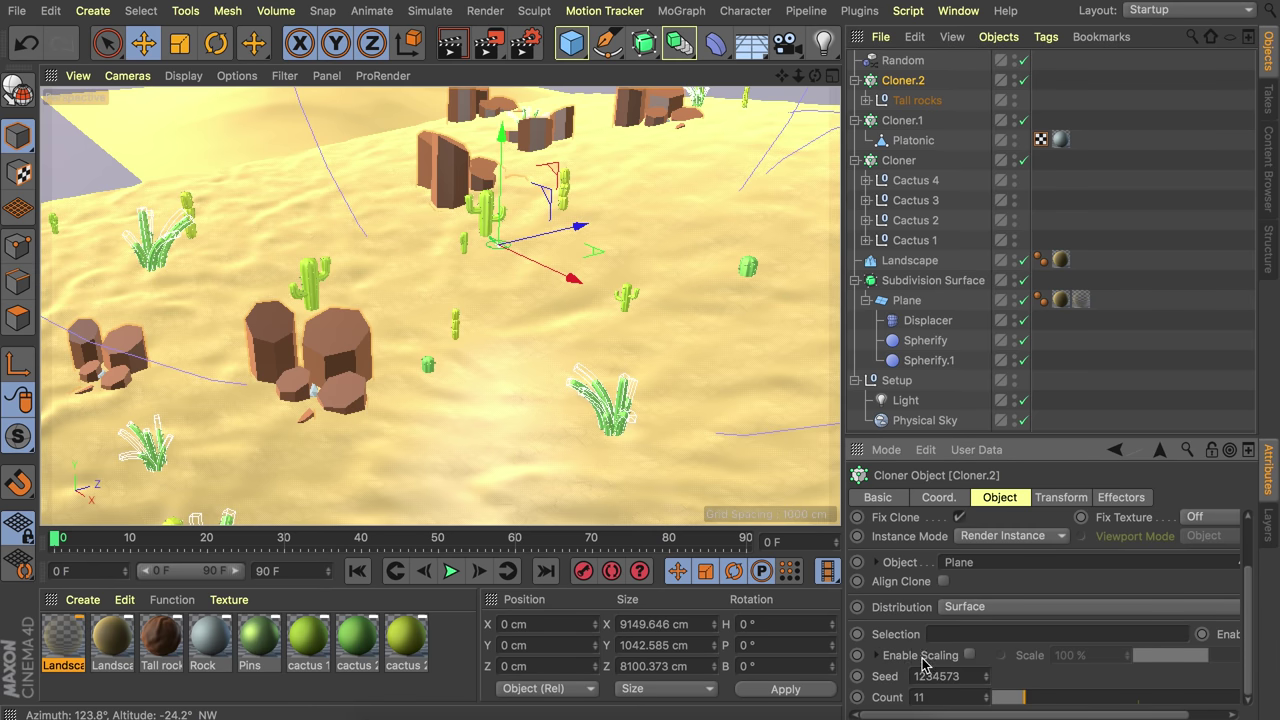
left_click(971, 697)
left_click_drag(1020, 697, 1012, 697)
left_click(988, 672)
left_click(988, 672)
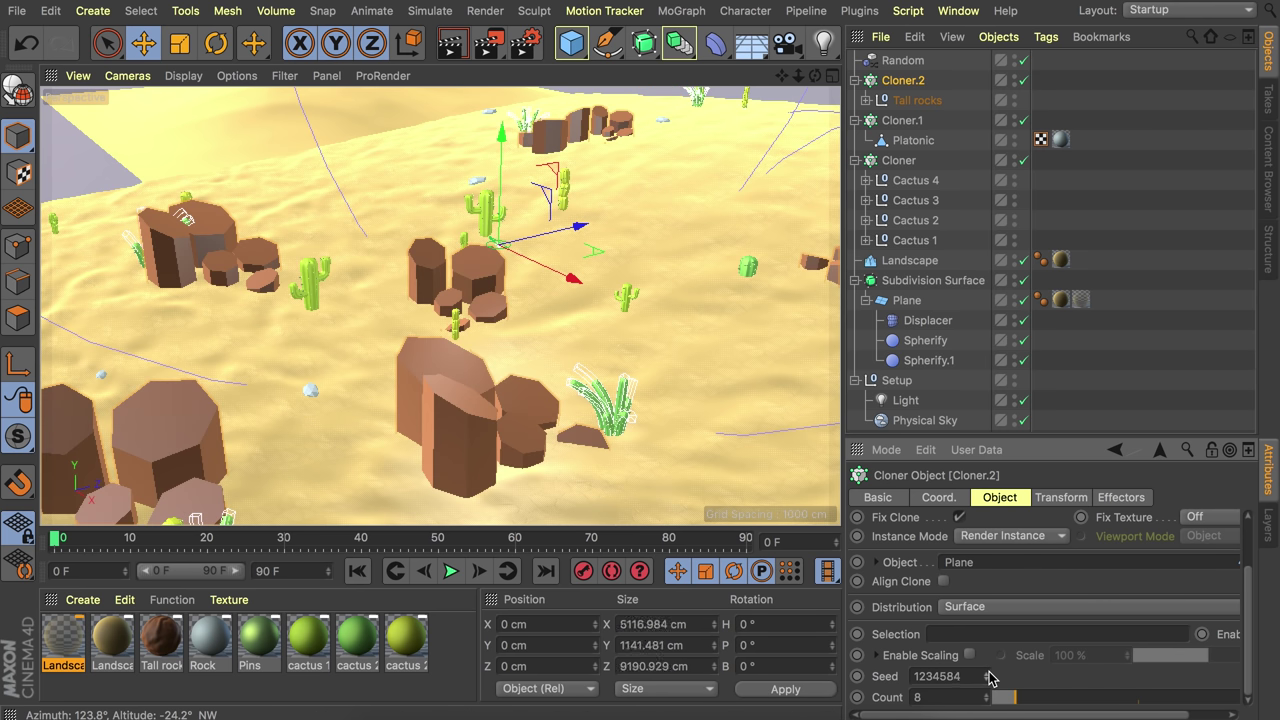
left_click(988, 672)
- Add a camera, look through it, frame a low view across the cacti and rocks, and render a preview
left_click_drag(537, 249, 537, 211, "alt")
middle_click_drag(537, 214, 490, 250, "alt")
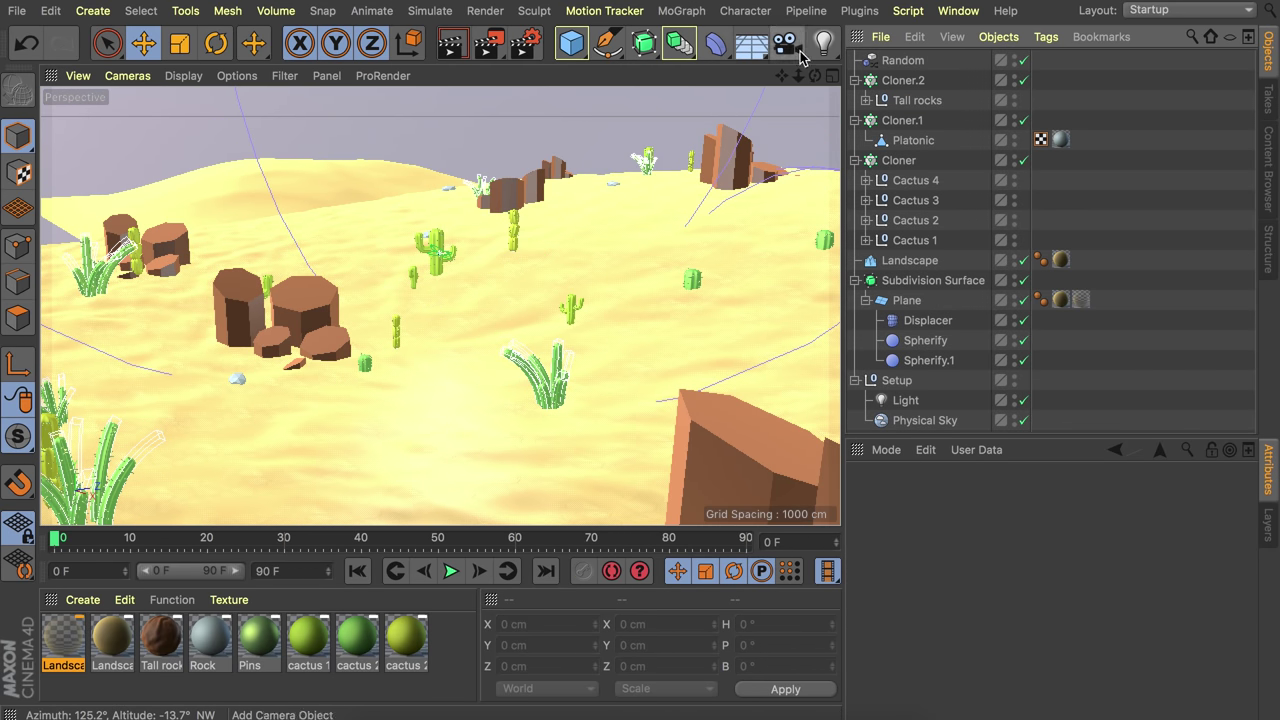
left_click(786, 42)
left_click(1022, 59)
right_click_drag(497, 323, 571, 267, "alt")
left_click_drag(571, 267, 553, 231, "alt")
middle_click_drag(584, 222, 576, 232, "alt")
key("ctrl+r")
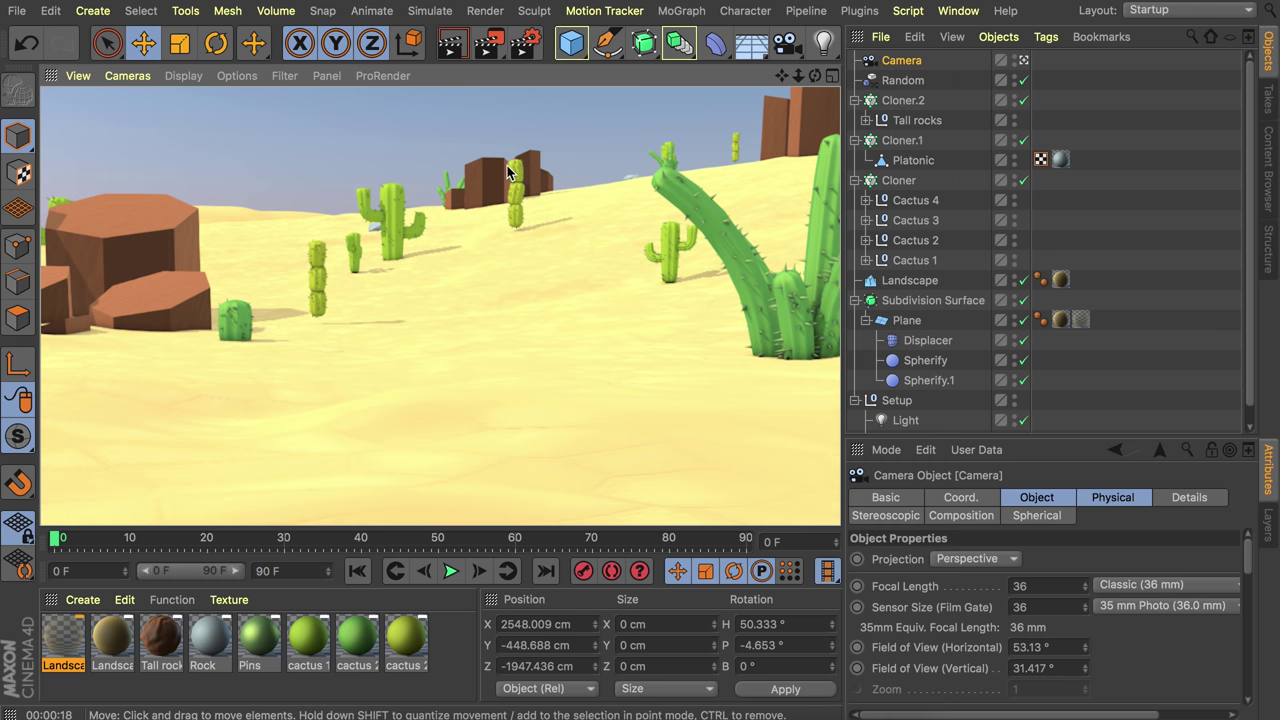
- Add a Sky object and create a new material named Sky
left_click_drag(751, 43, 825, 102)
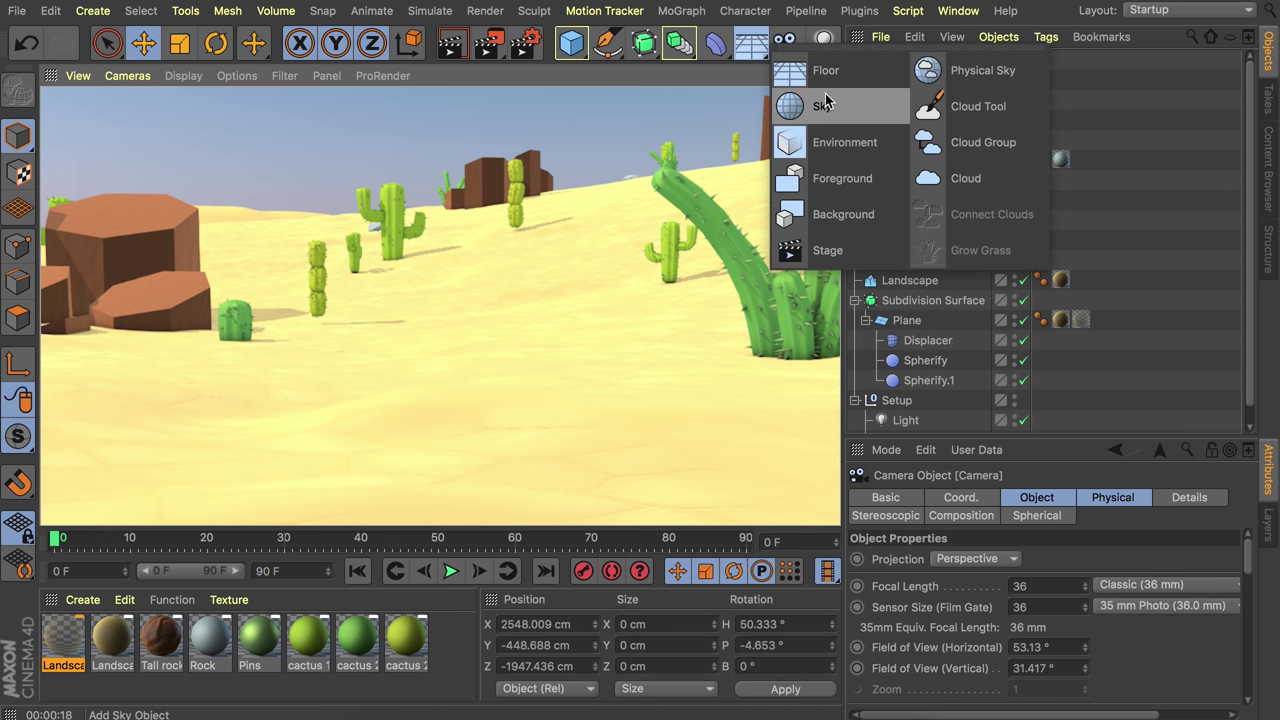
left_click(817, 108)
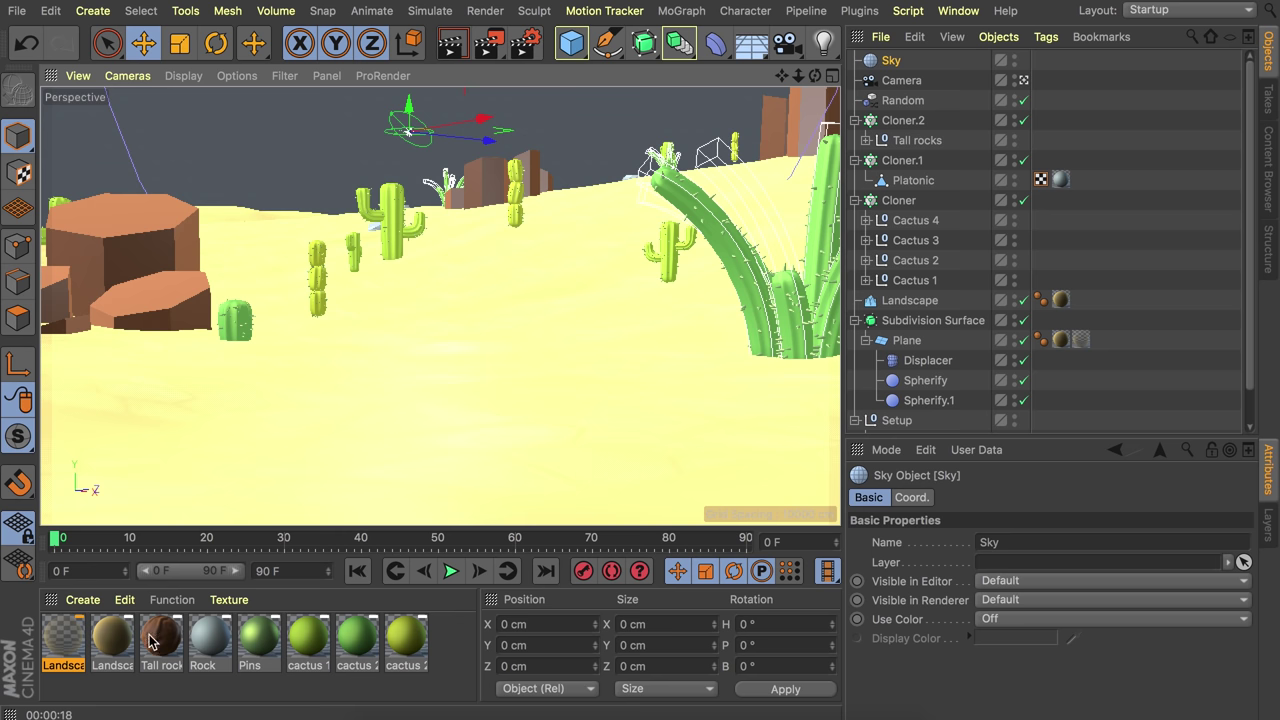
double_click(434, 638)
double_click(63, 636)
type("Sky")
key("Return")
- Disable the Sky material's Color and Reflectance channels and enable Luminance
left_click(364, 282)
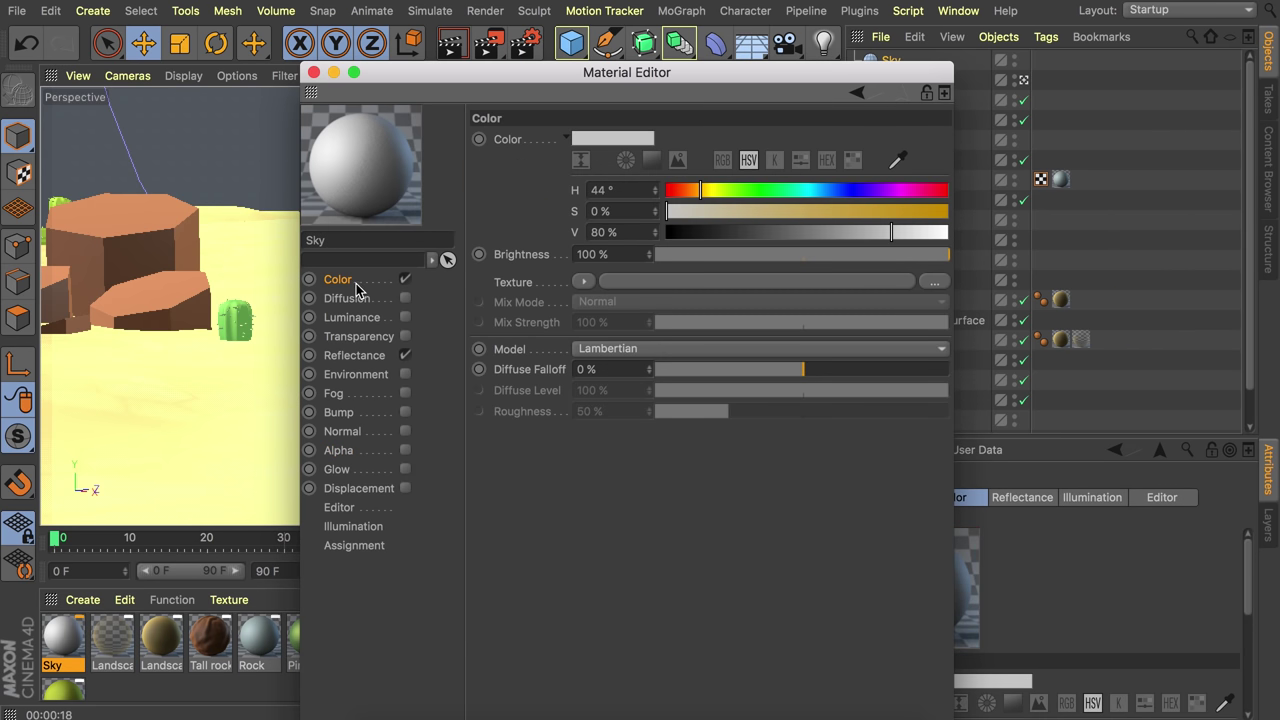
left_click(404, 280)
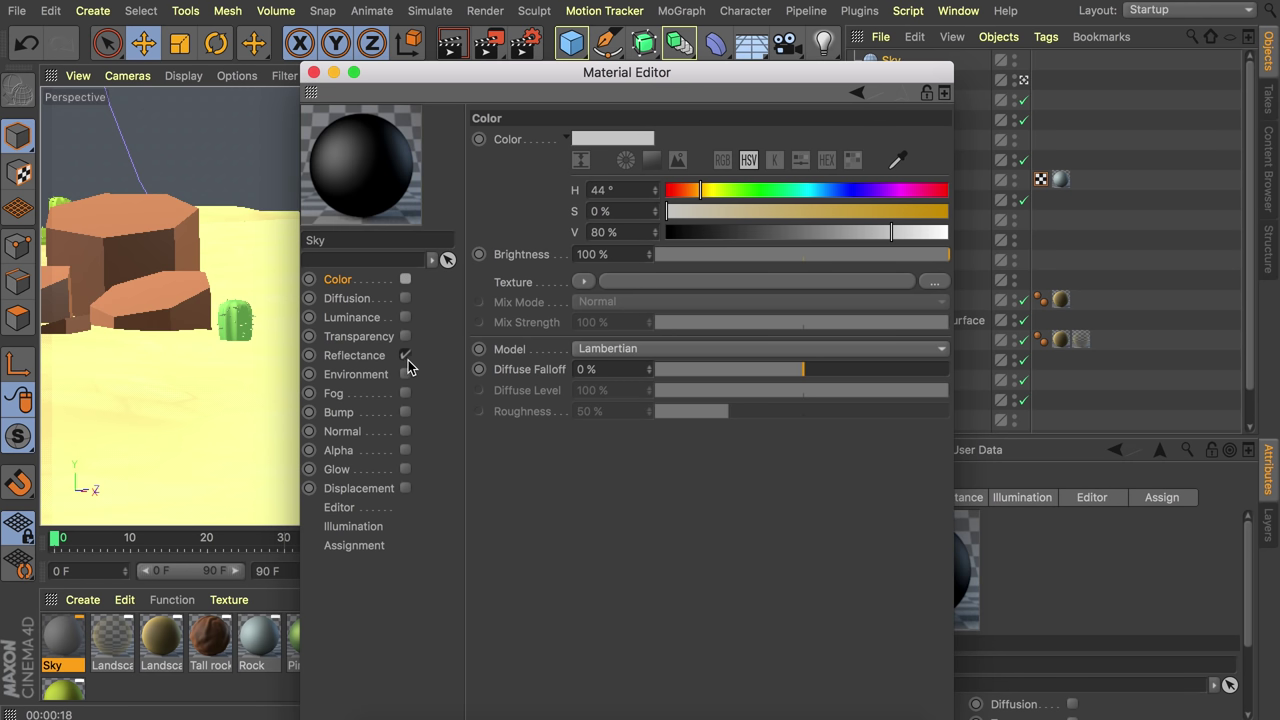
left_click(404, 317)
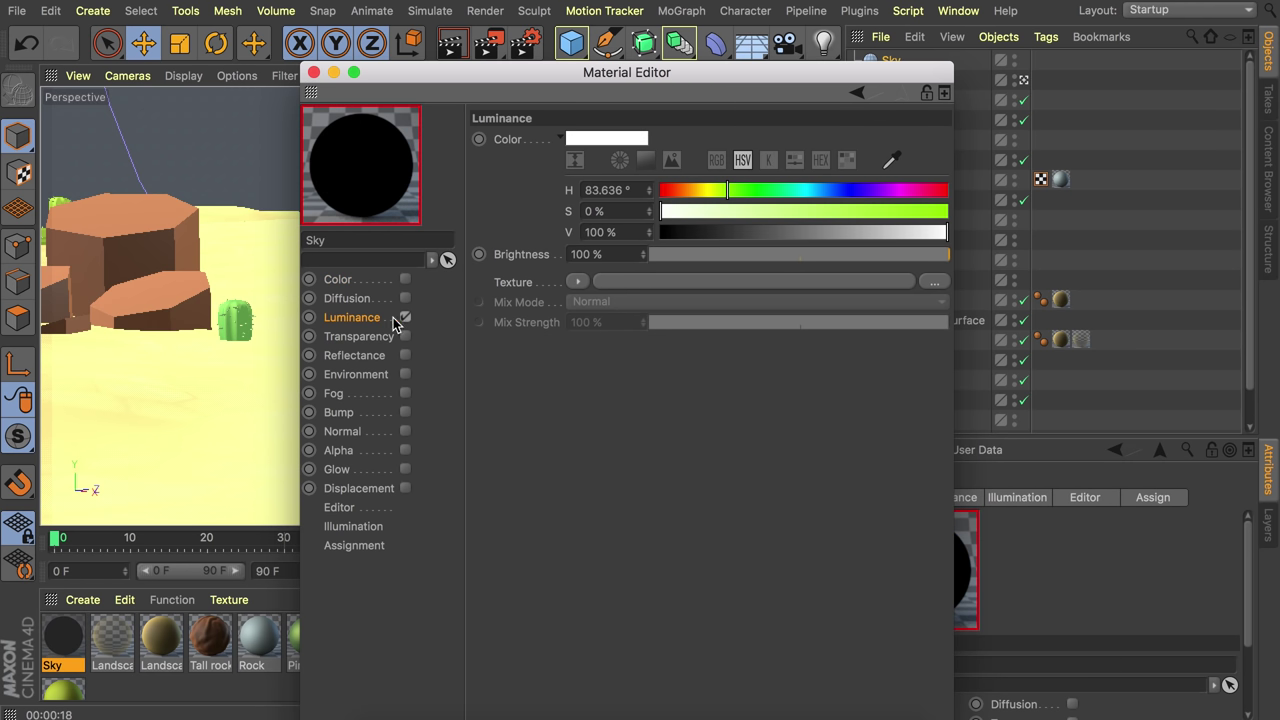
- Load a Gradient shader into the Sky material's Luminance texture and set its type to 2D - V
left_click(578, 283)
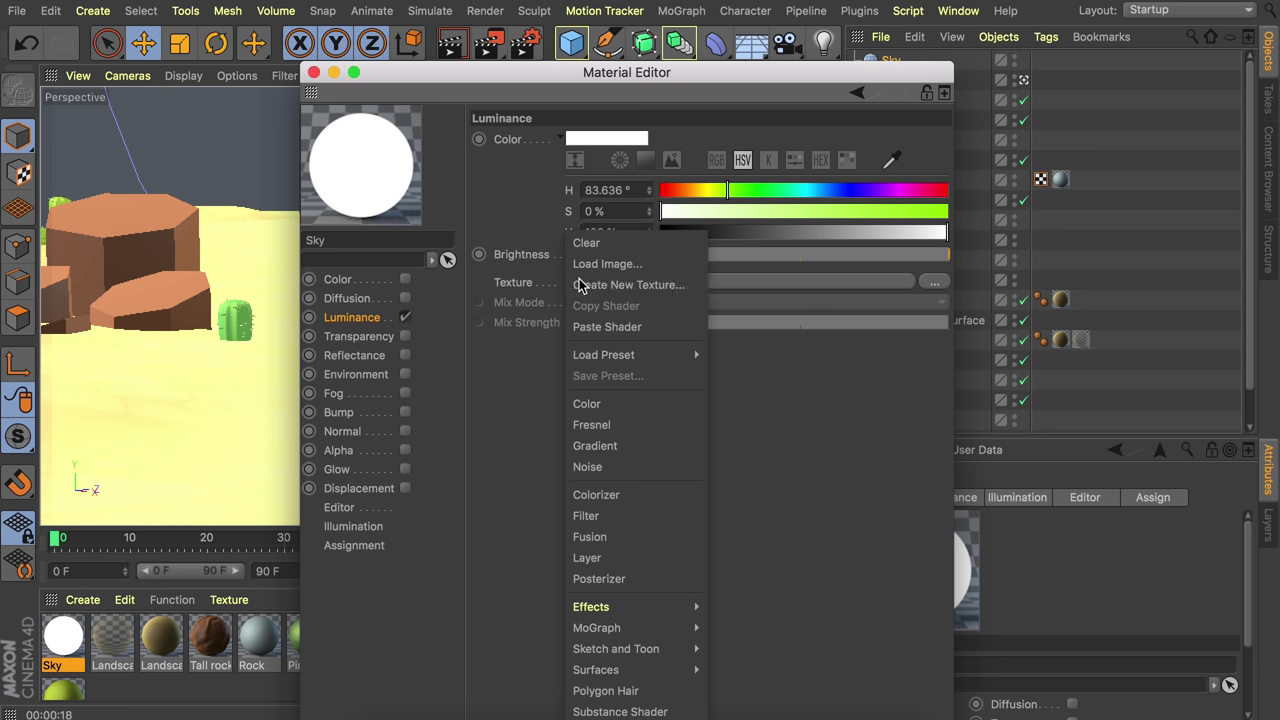
left_click(606, 443)
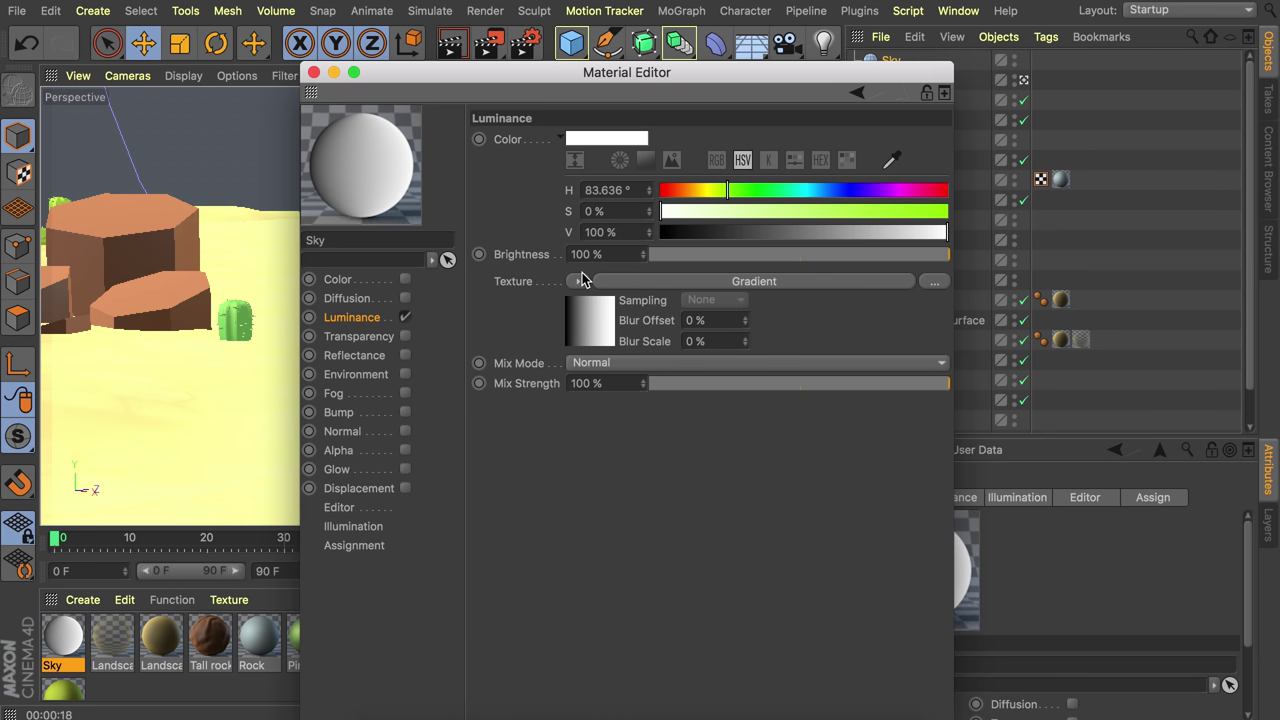
left_click(587, 325)
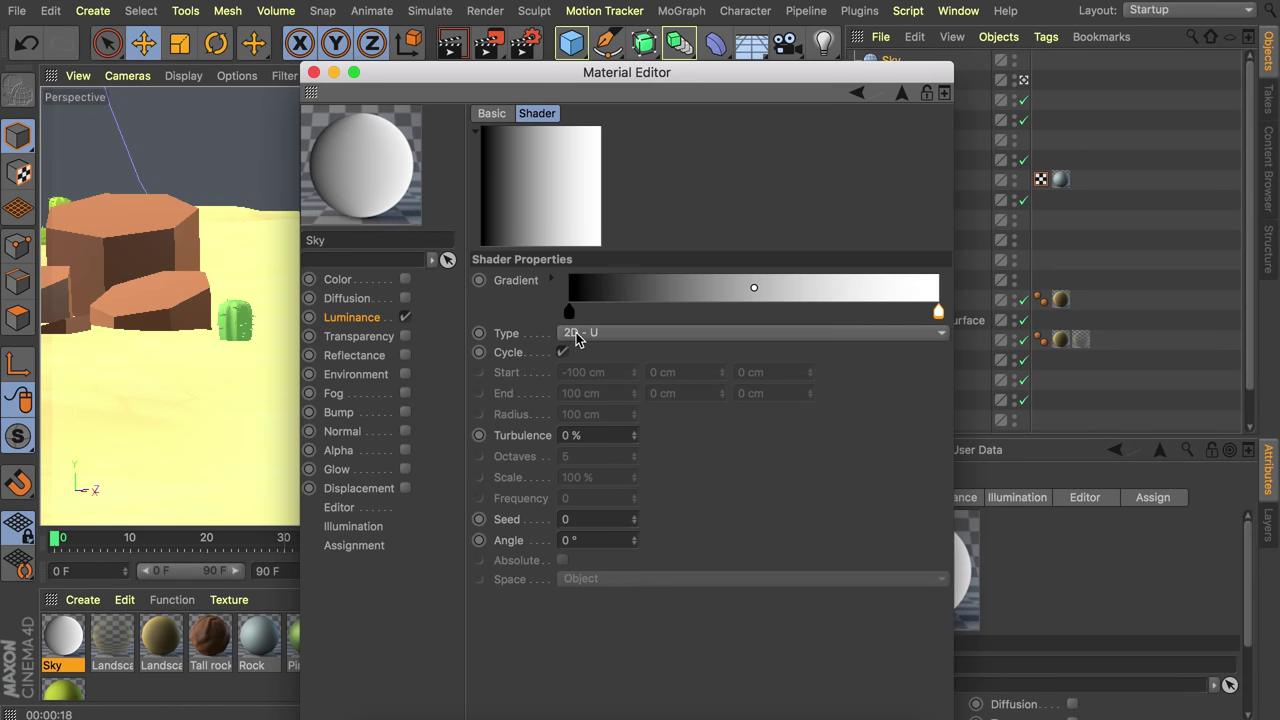
left_click(577, 340)
left_click(596, 384)
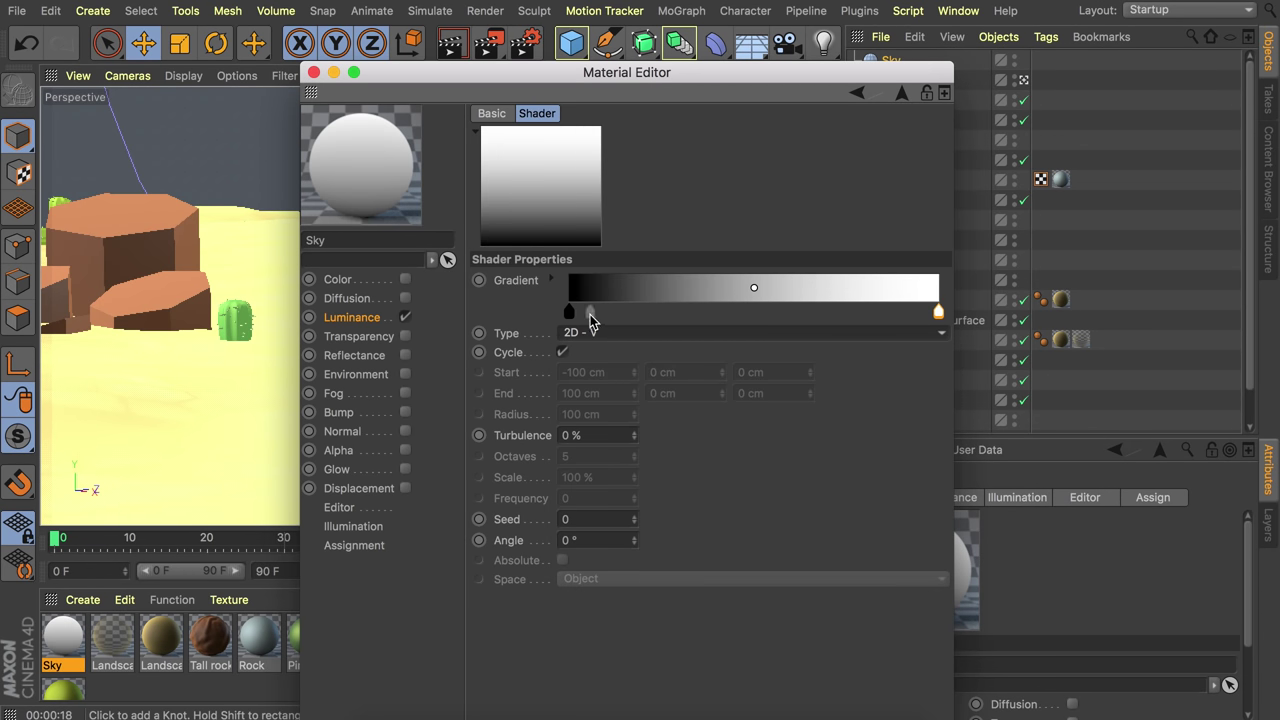
- Move the gradient's black knot to about 47.6 % and expand the gradient's knot settings
left_click_drag(483, 77, 749, 94)
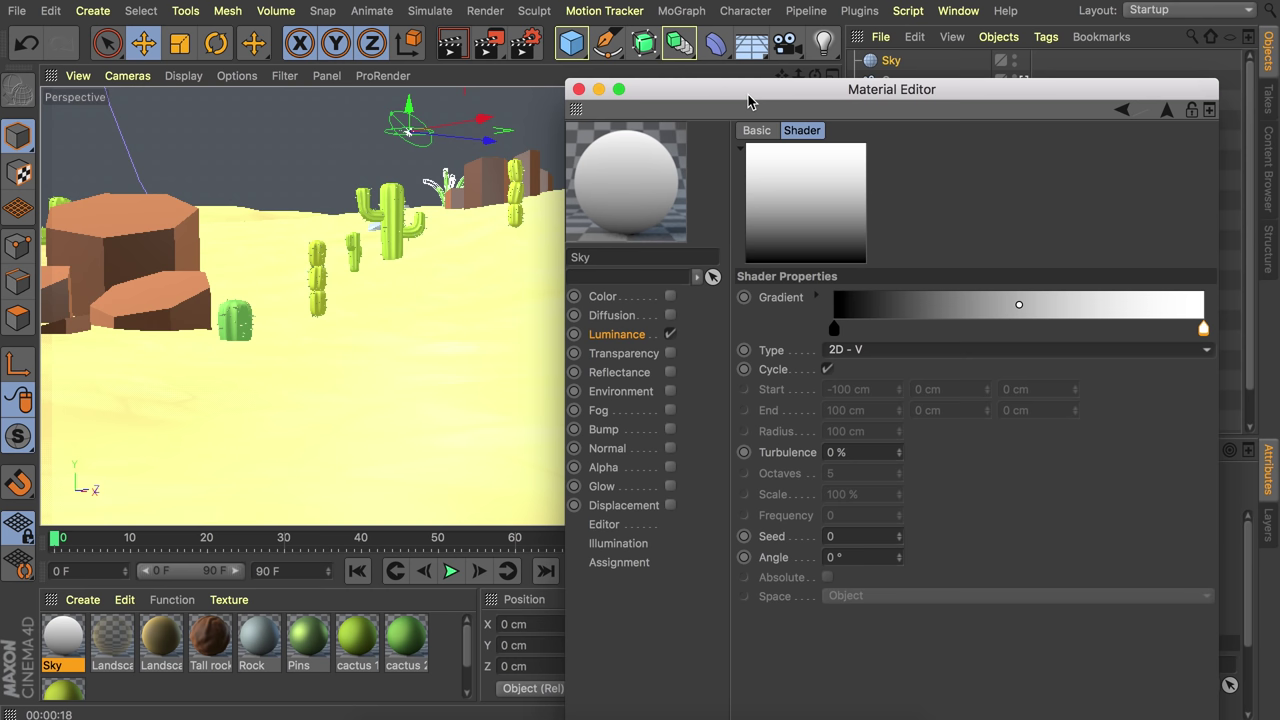
mouse_move(834, 333)
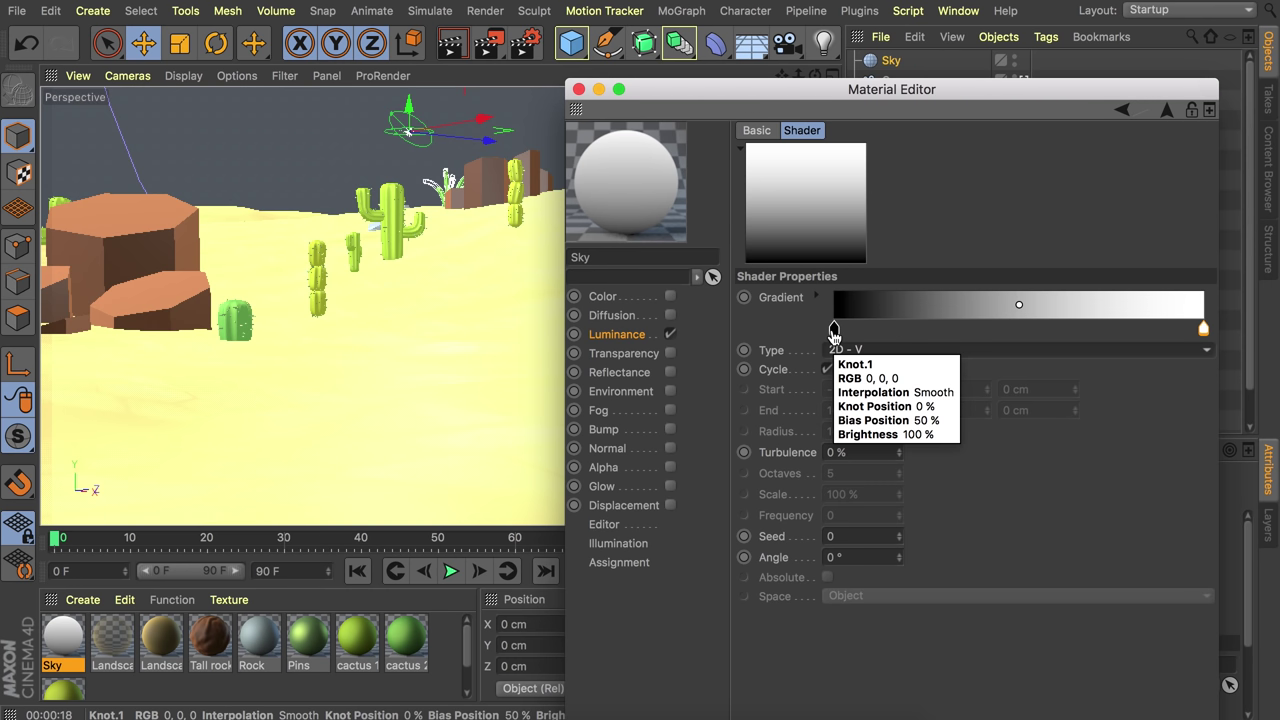
left_click_drag(834, 333, 984, 336)
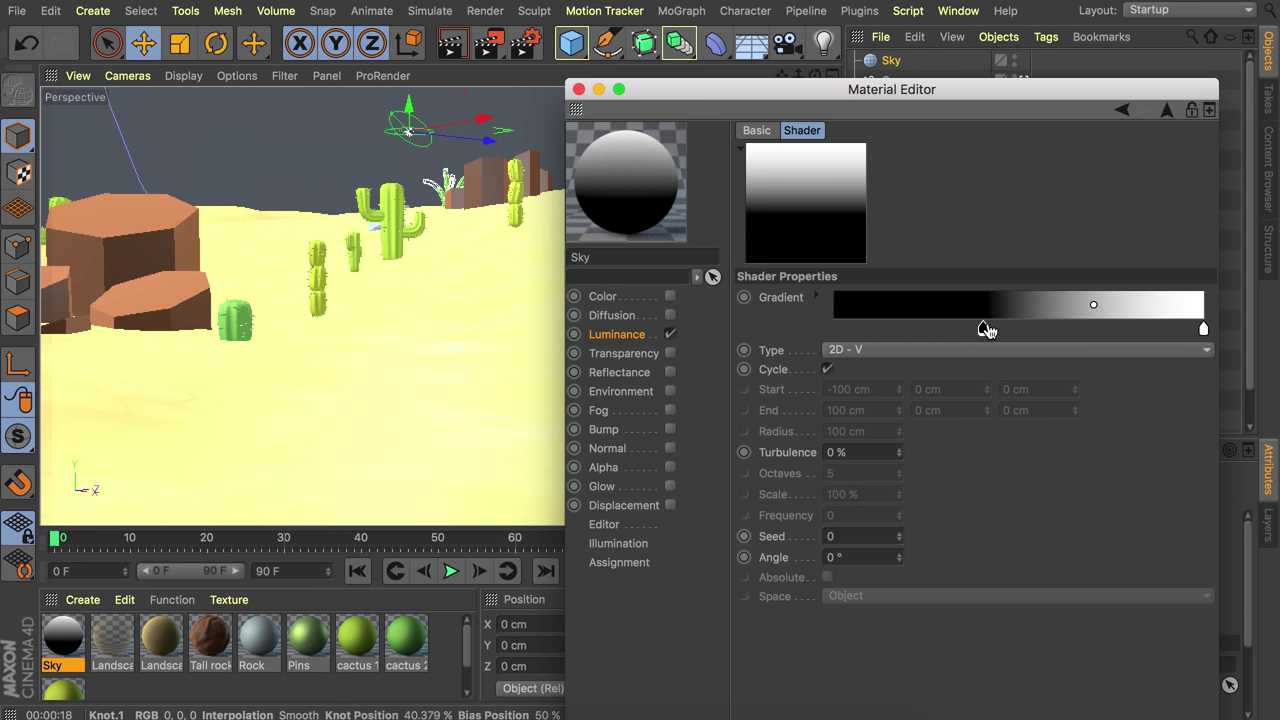
mouse_move(984, 336)
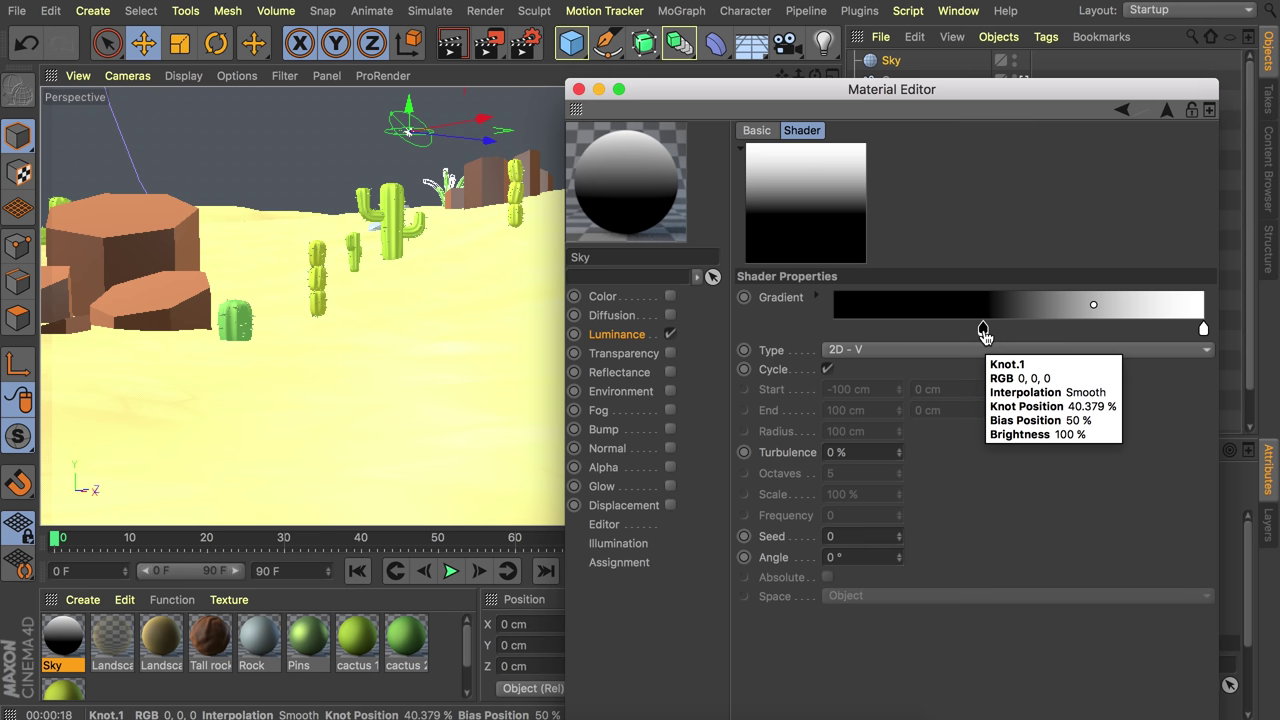
left_click(985, 336)
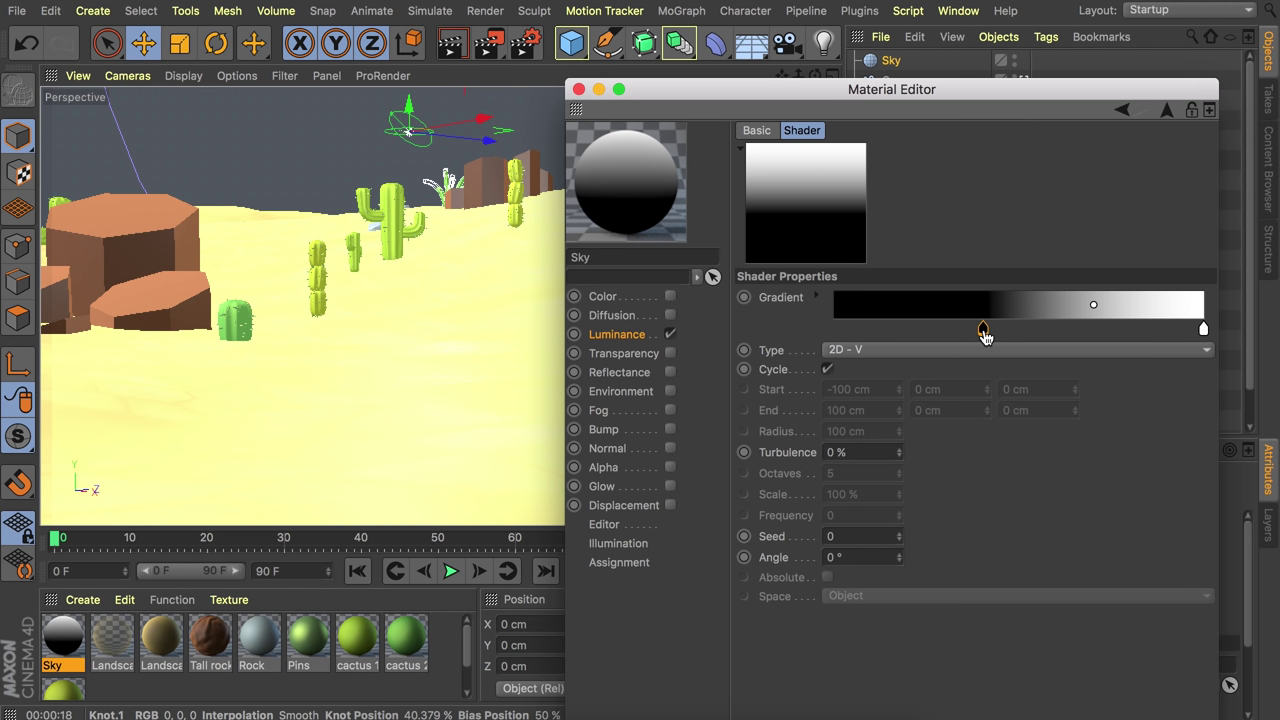
left_click(818, 298)
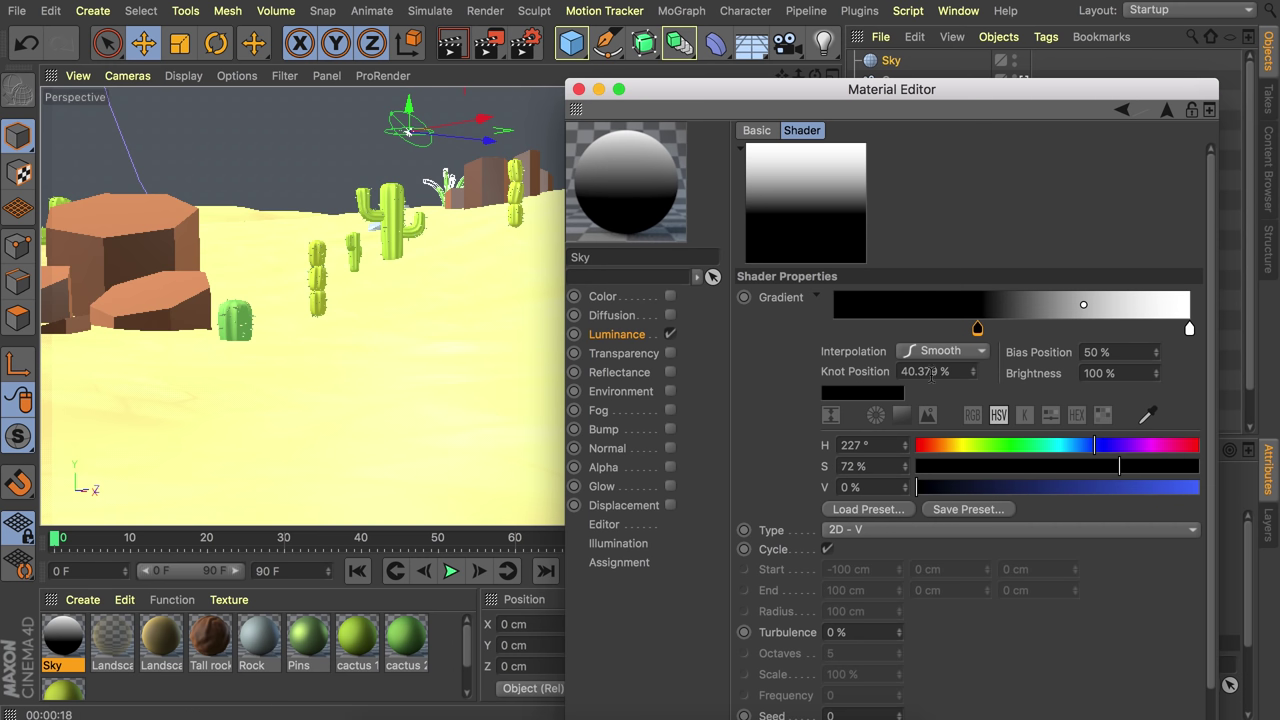
left_click_drag(977, 329, 1005, 333)
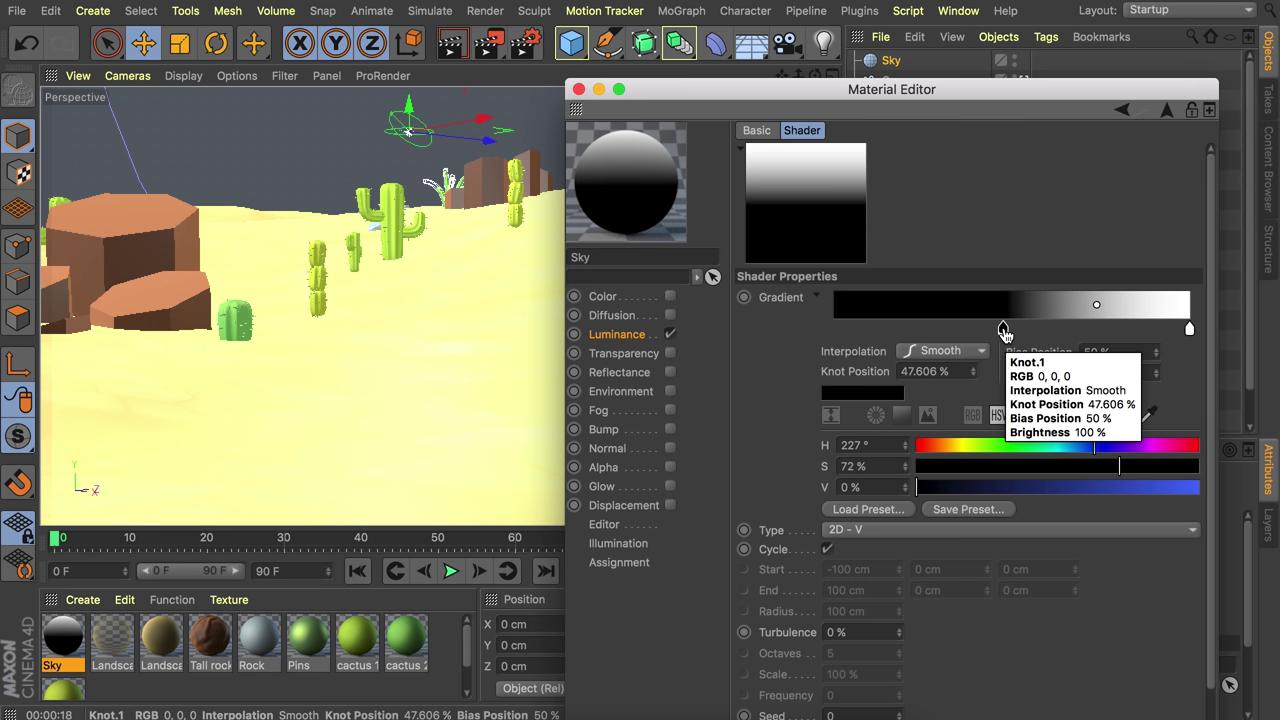
- Change the black gradient knot to white with saturation 0 % and value 100 %
double_click(1003, 329)
left_click_drag(1122, 371, 886, 372)
left_click_drag(890, 389, 1226, 397)
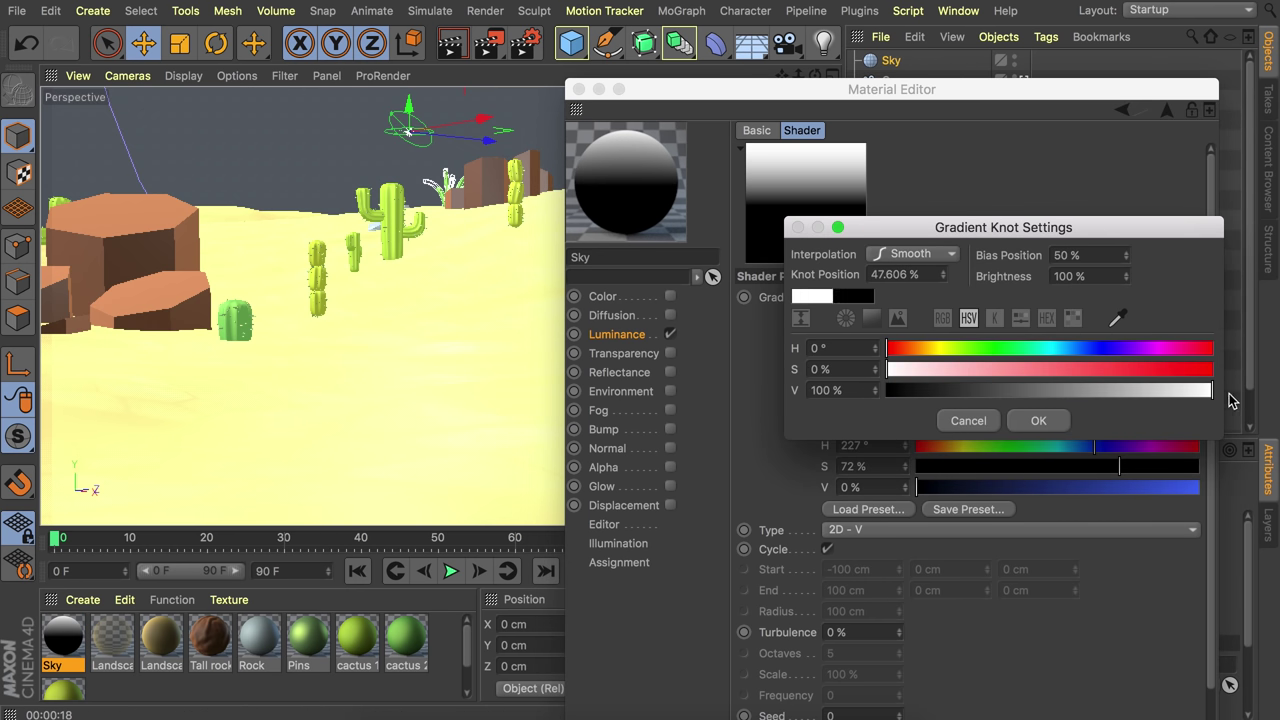
left_click(1037, 420)
- Add a gradient knot at about 50.7 % and colour it light blue with H 203°, S 27 %, V 95 %
left_click_drag(1006, 329, 1017, 338)
double_click(1015, 333)
left_click_drag(1120, 352, 1080, 352)
left_click(986, 373)
mouse_move(1205, 394)
left_mouse_down()
mouse_move(1229, 394)
mouse_move(1206, 394)
left_mouse_up()
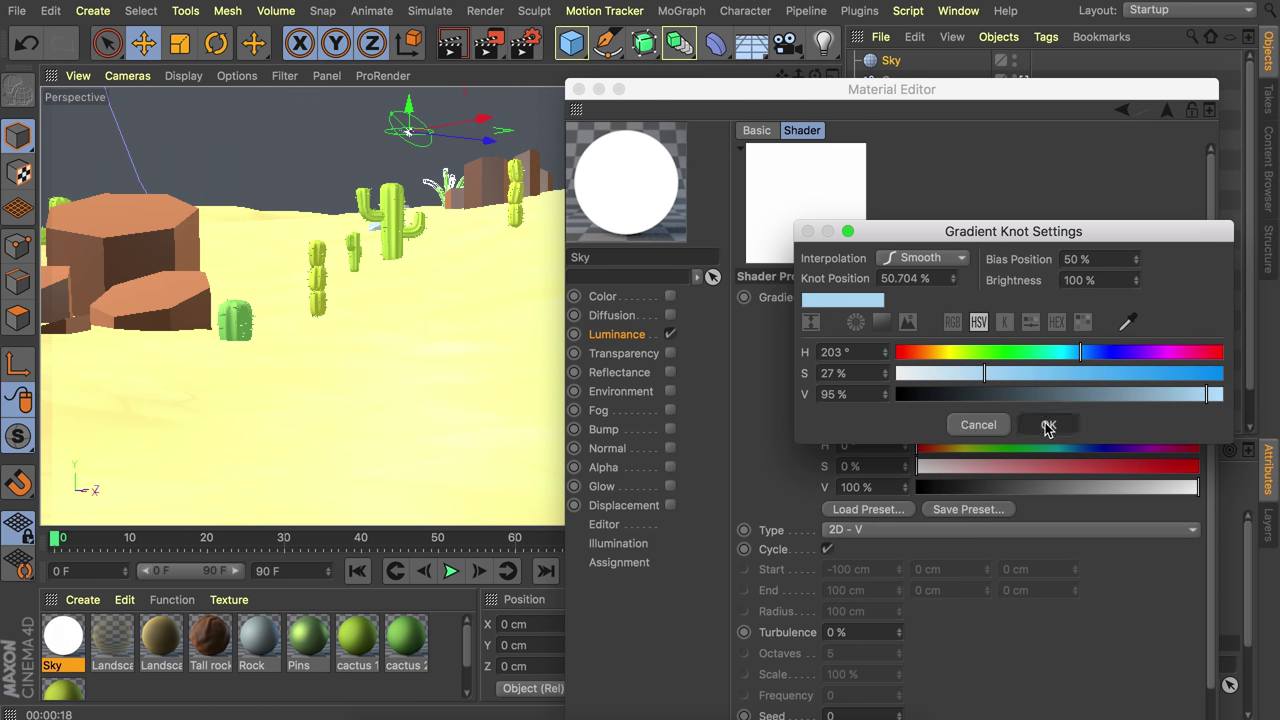
left_click(1046, 424)
- Add a gradient knot at about 55.2 % and colour it dark blue with H 227°, S 72 %, V 62 %
double_click(1032, 330)
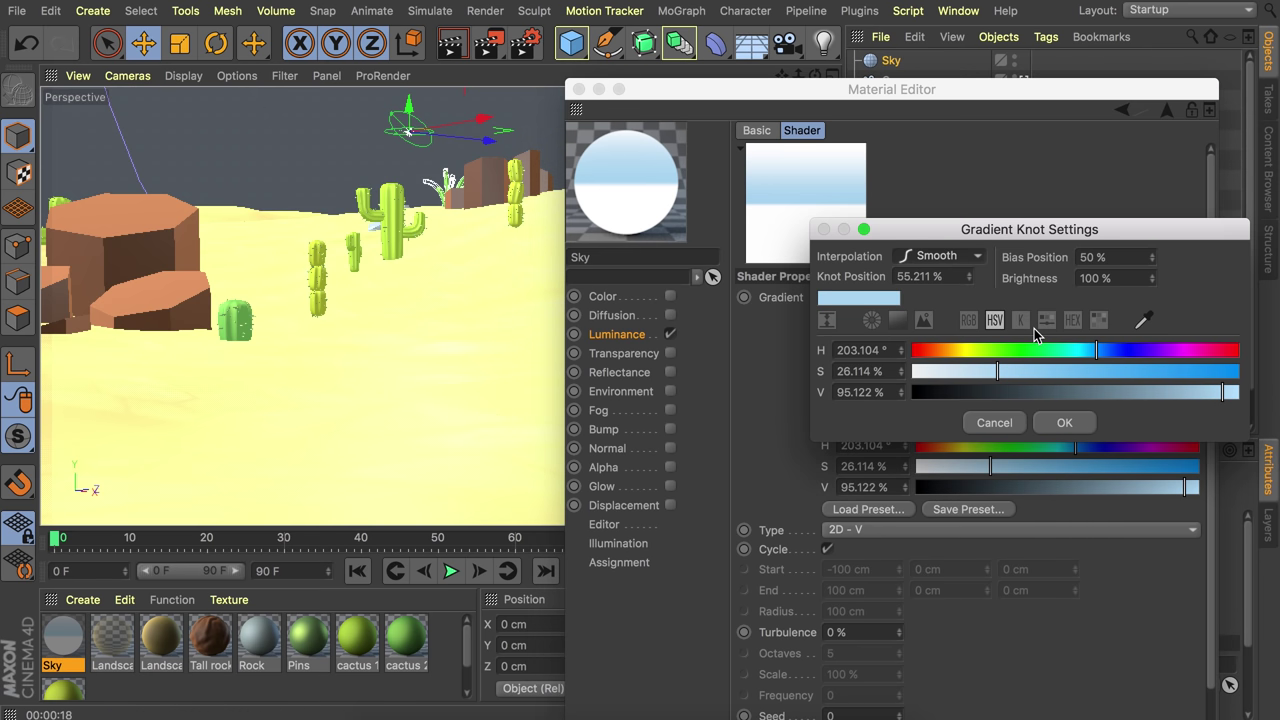
left_click(1024, 422)
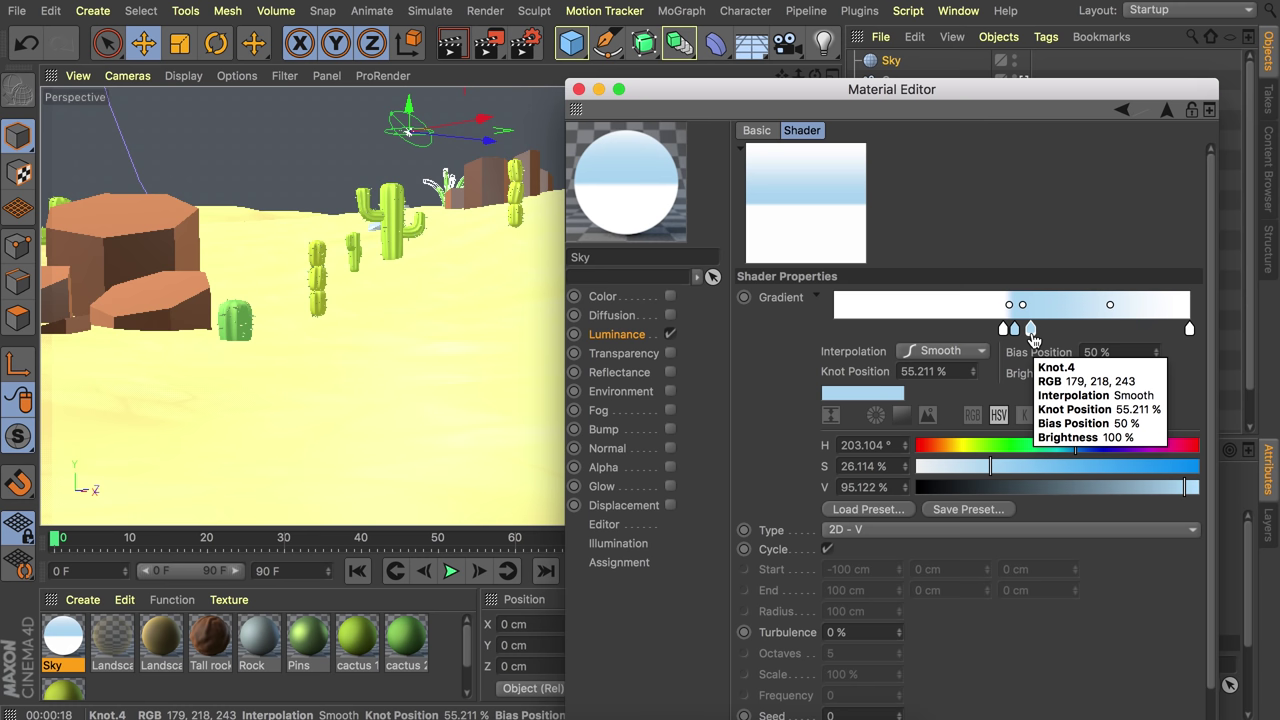
double_click(1032, 332)
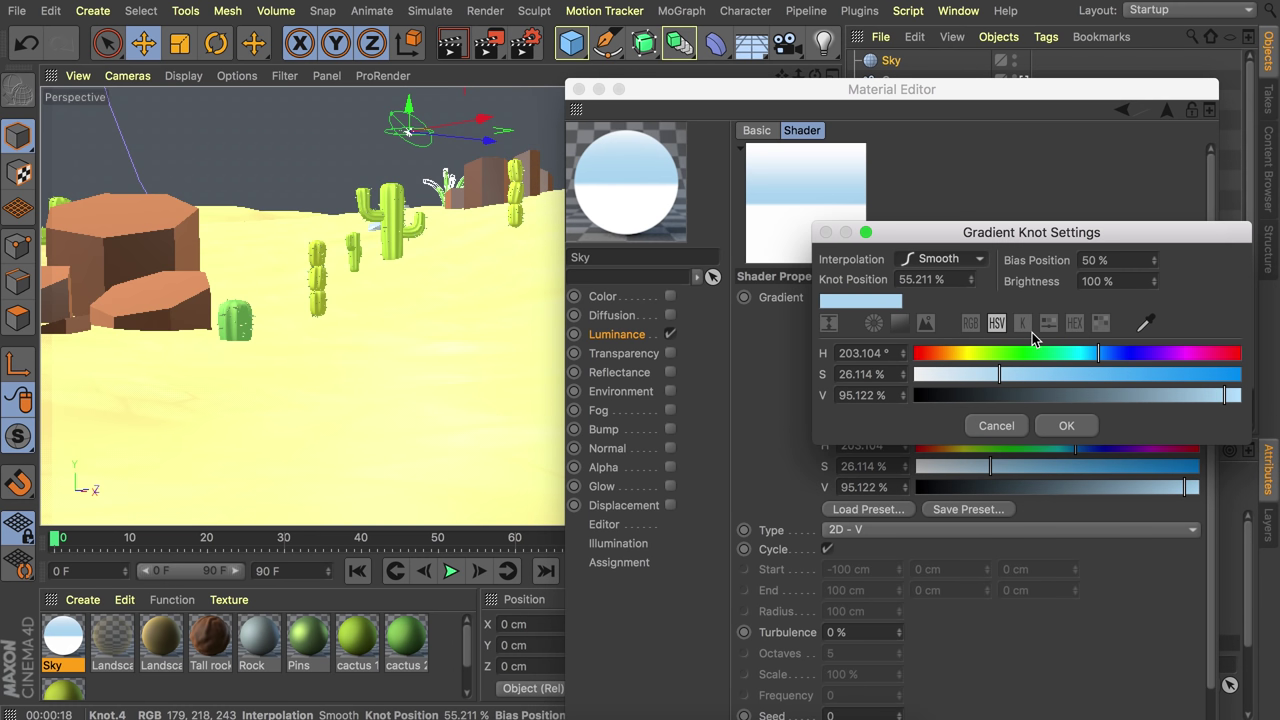
left_click_drag(1098, 353, 1120, 356)
left_click_drag(995, 378, 1150, 382)
left_click_drag(1224, 395, 1119, 396)
left_click(1066, 425)
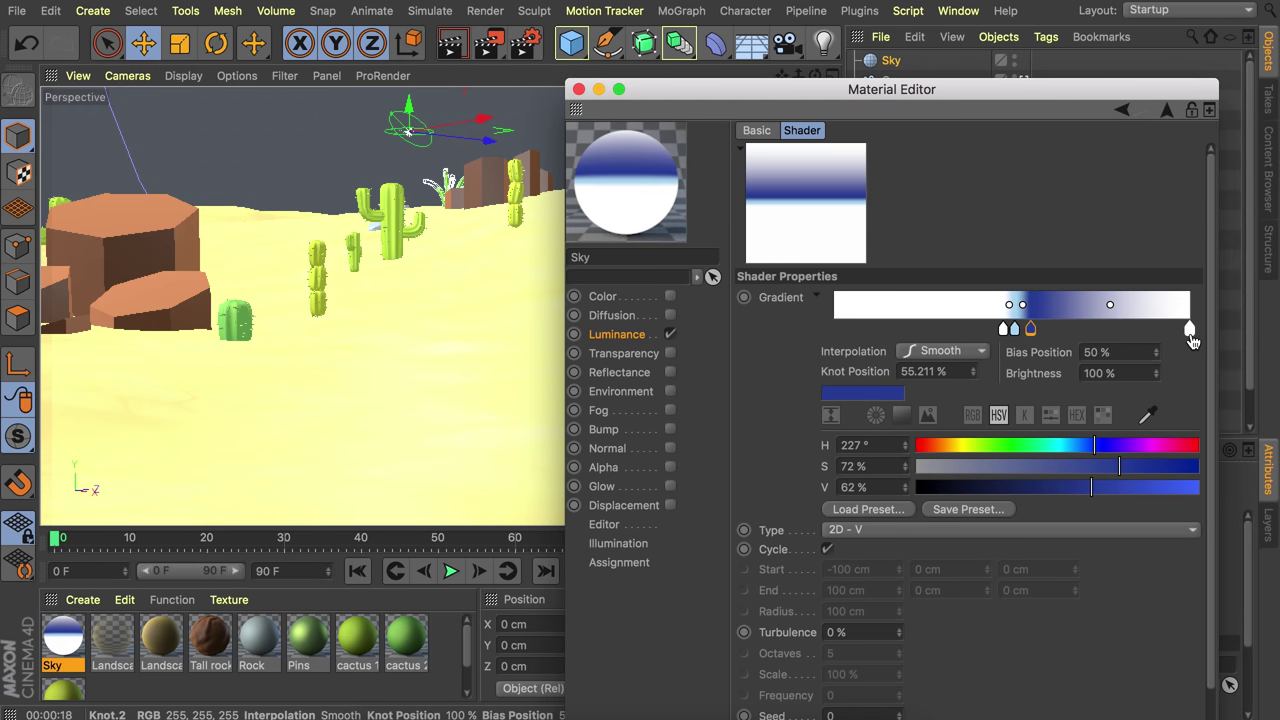
- Delete the white knot at the gradient's 100 % end and close the material editor
left_click(1190, 334)
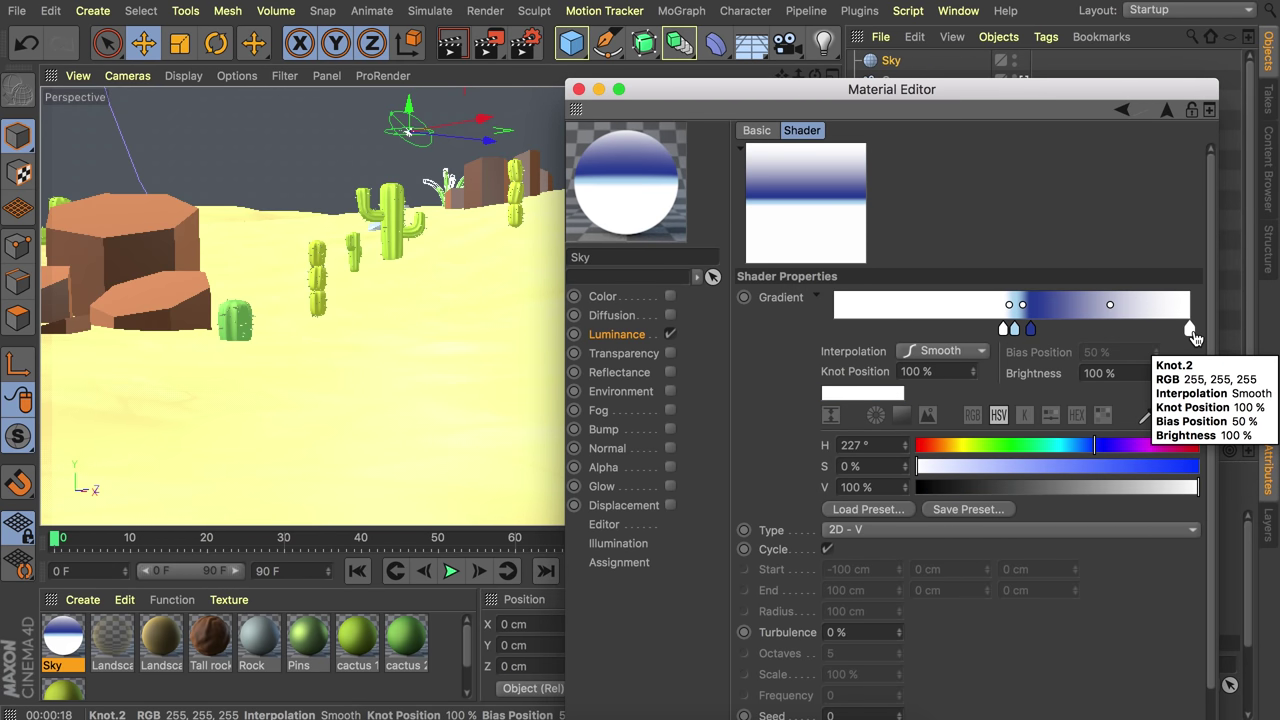
key("Delete")
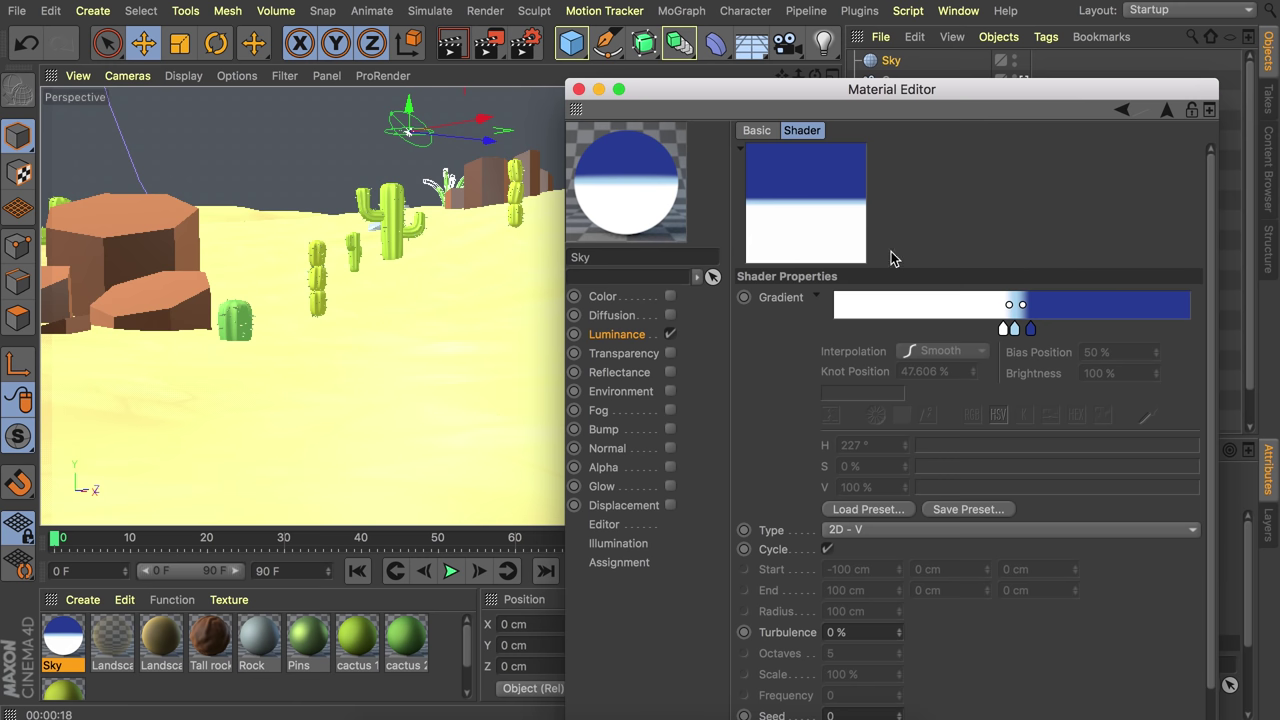
left_click(1163, 112)
left_click(579, 89)
- Apply the Sky material to the Sky object, rotate it to about H 0.1°, P 1.4°, B 1.9°, and preview the render
left_click_drag(63, 637, 891, 62)
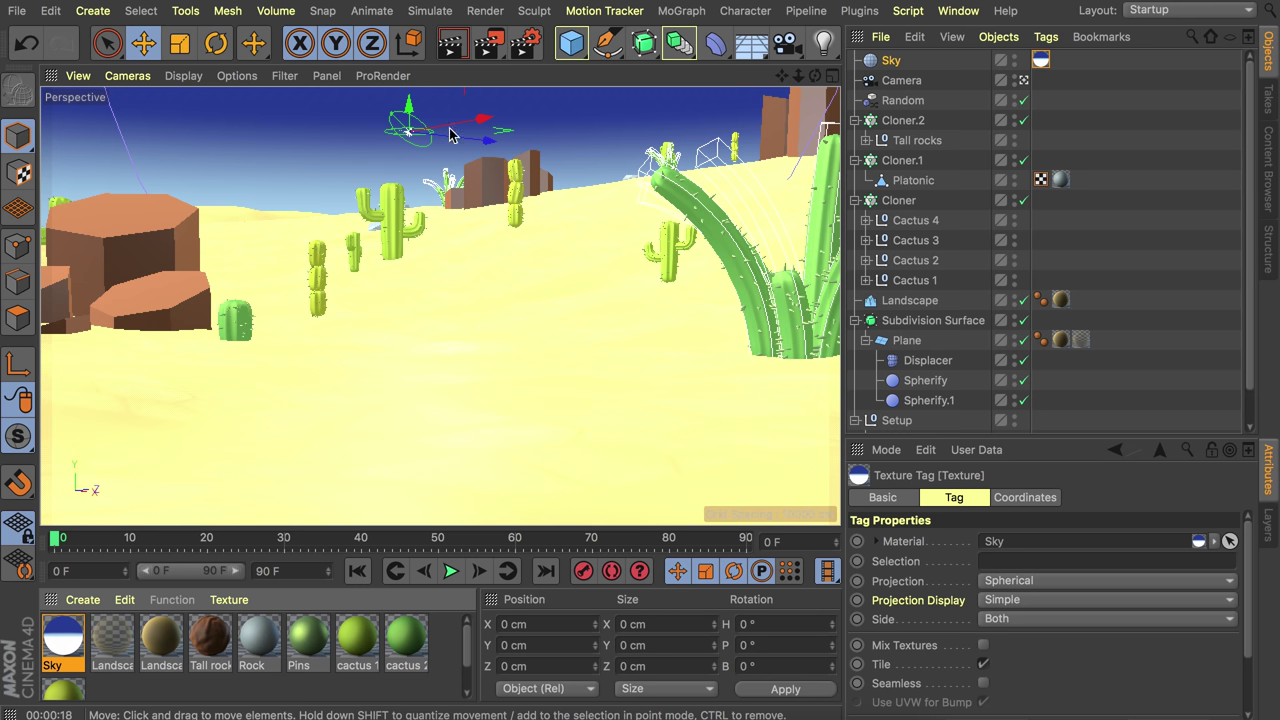
key("r")
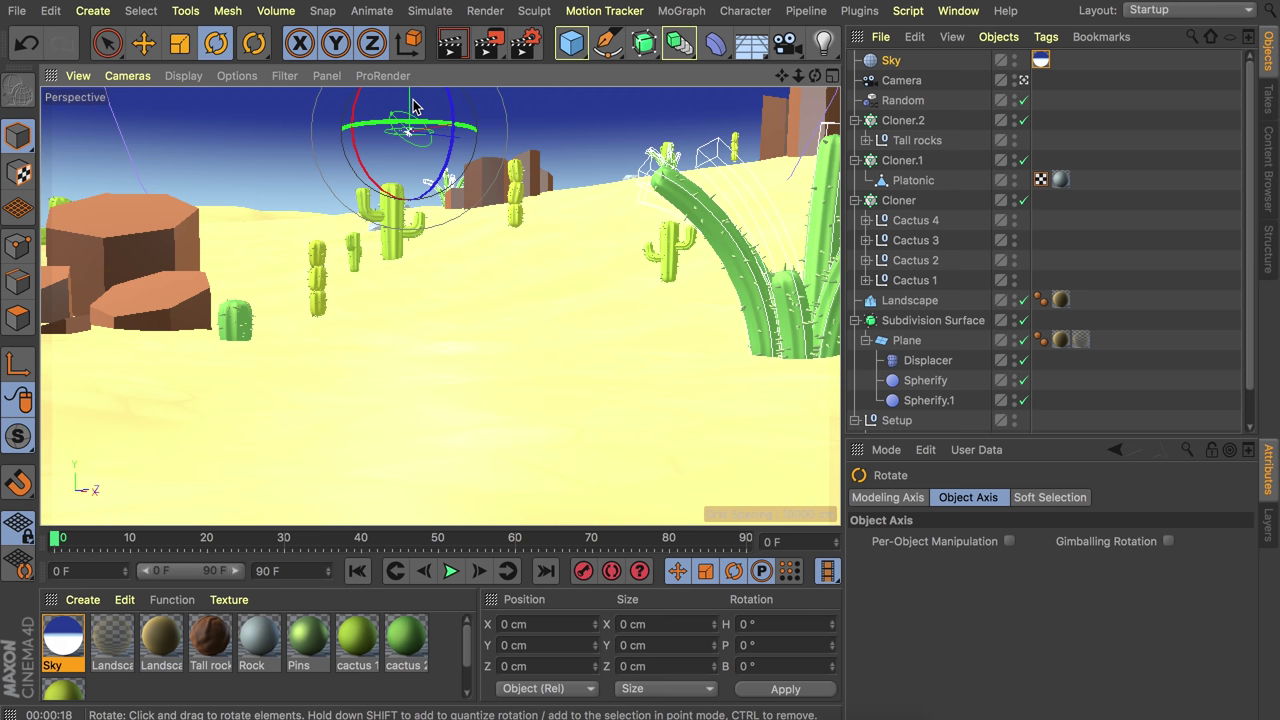
left_click_drag(413, 108, 415, 110)
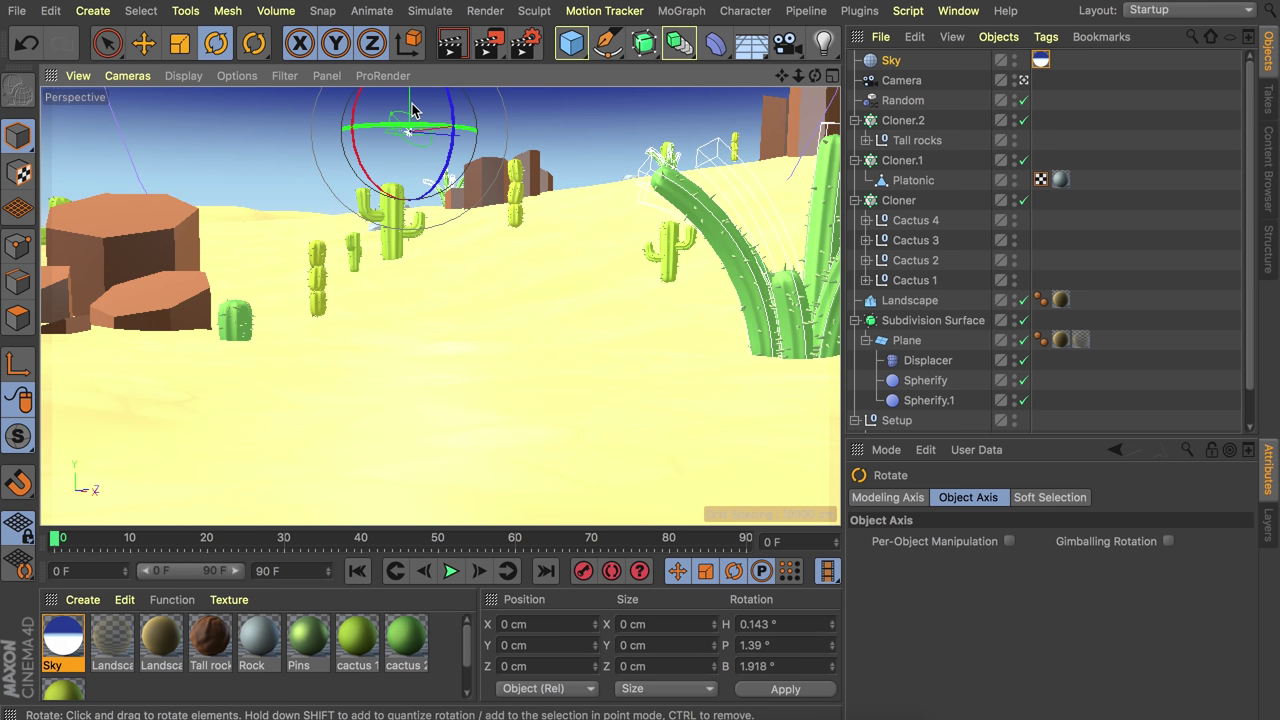
key("super+r")
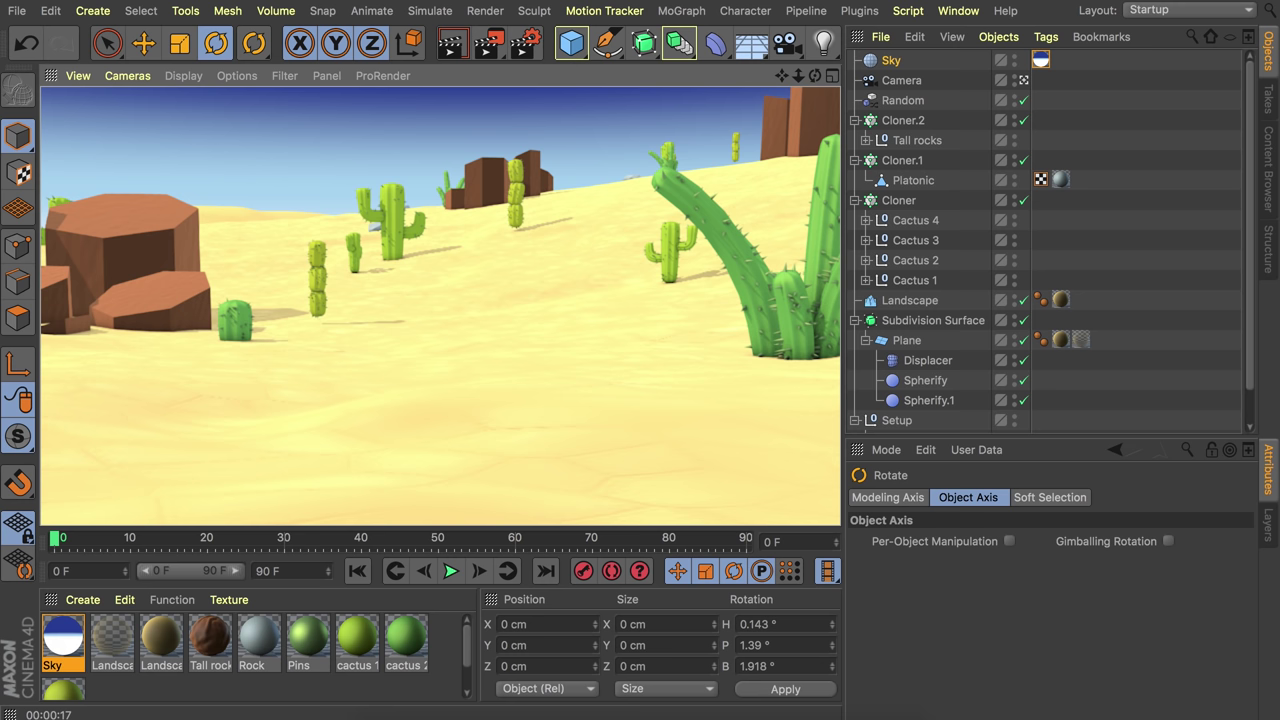
- Create a new project and add a polygon primitive 10 cm wide and 10 cm high
left_click(17, 10)
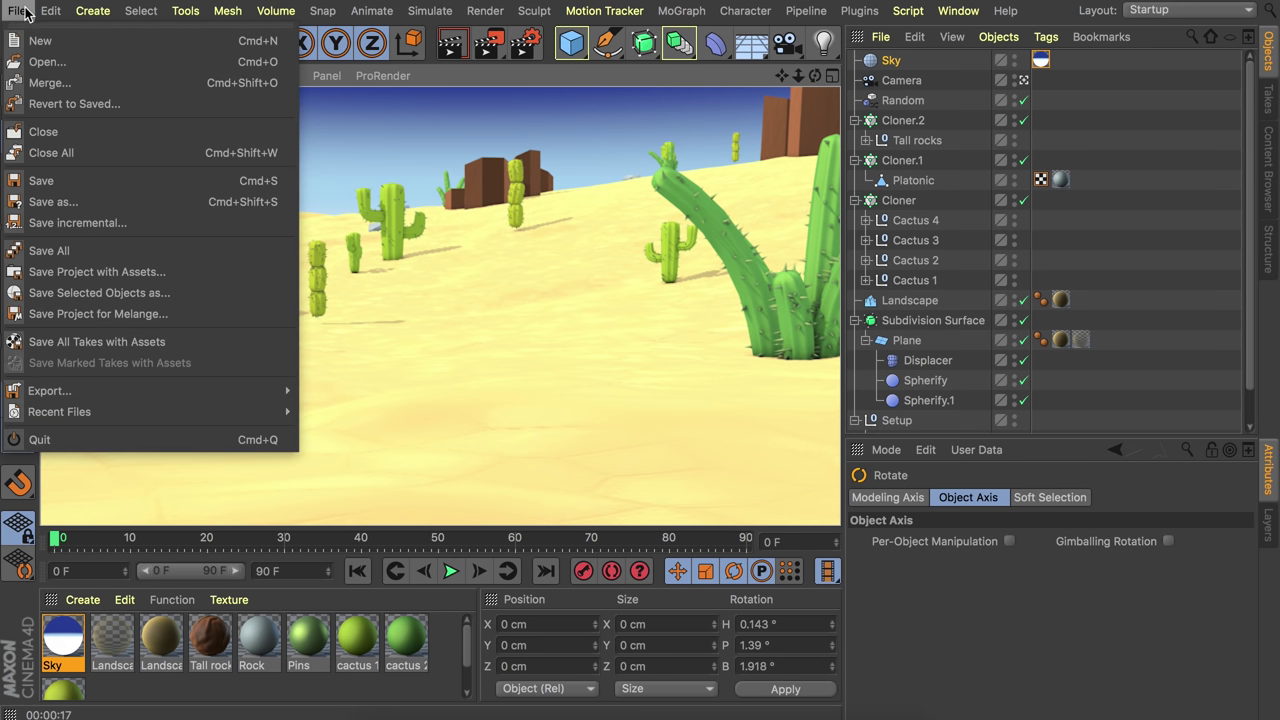
left_click(40, 40)
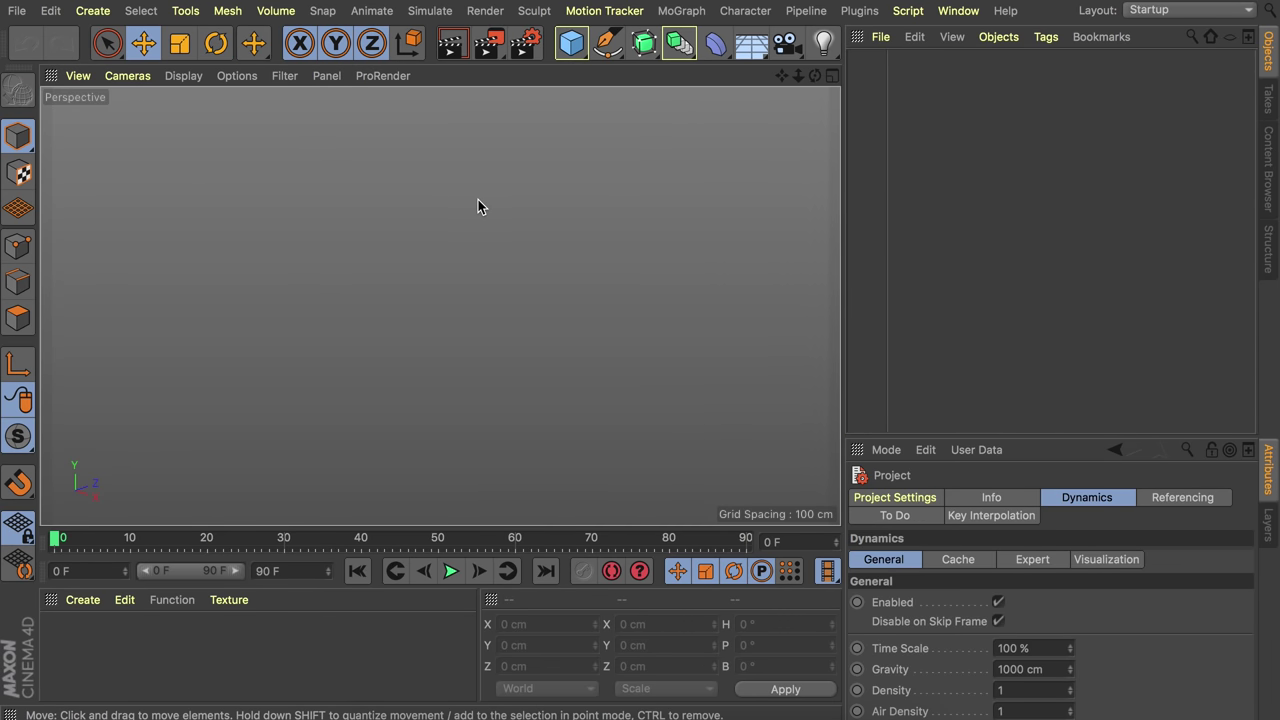
left_click_drag(571, 42, 711, 106)
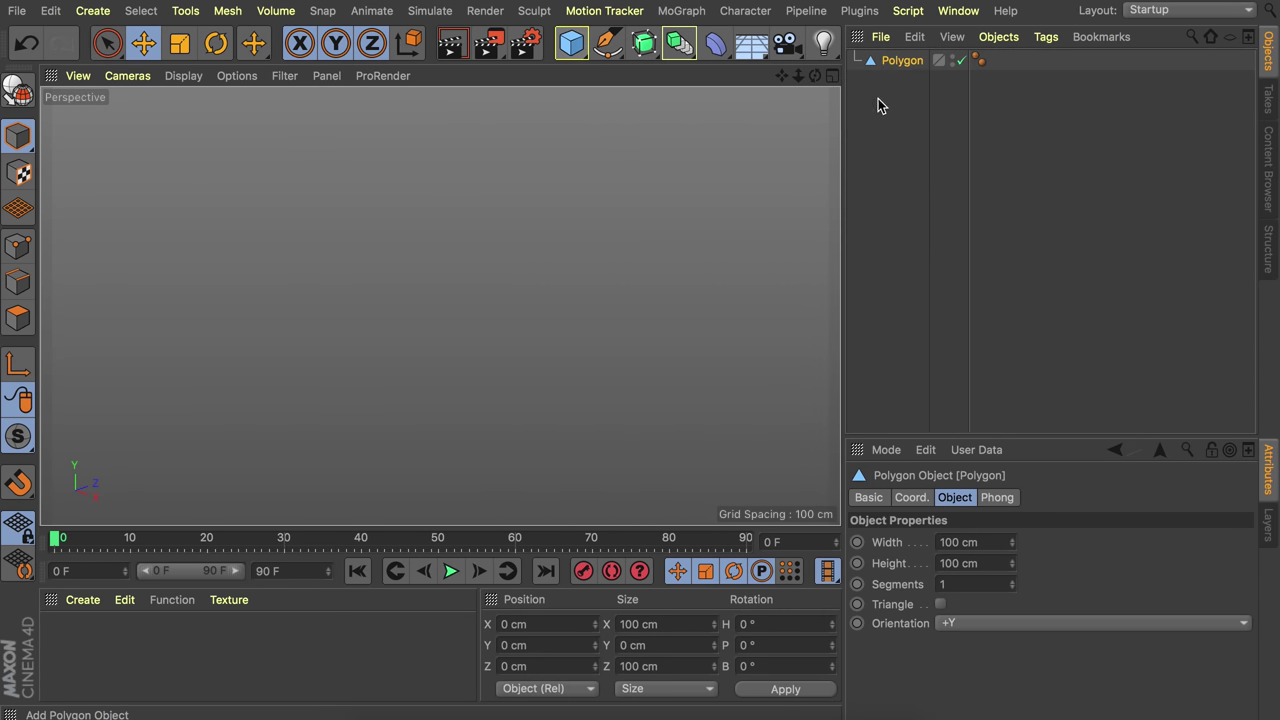
double_click(962, 541)
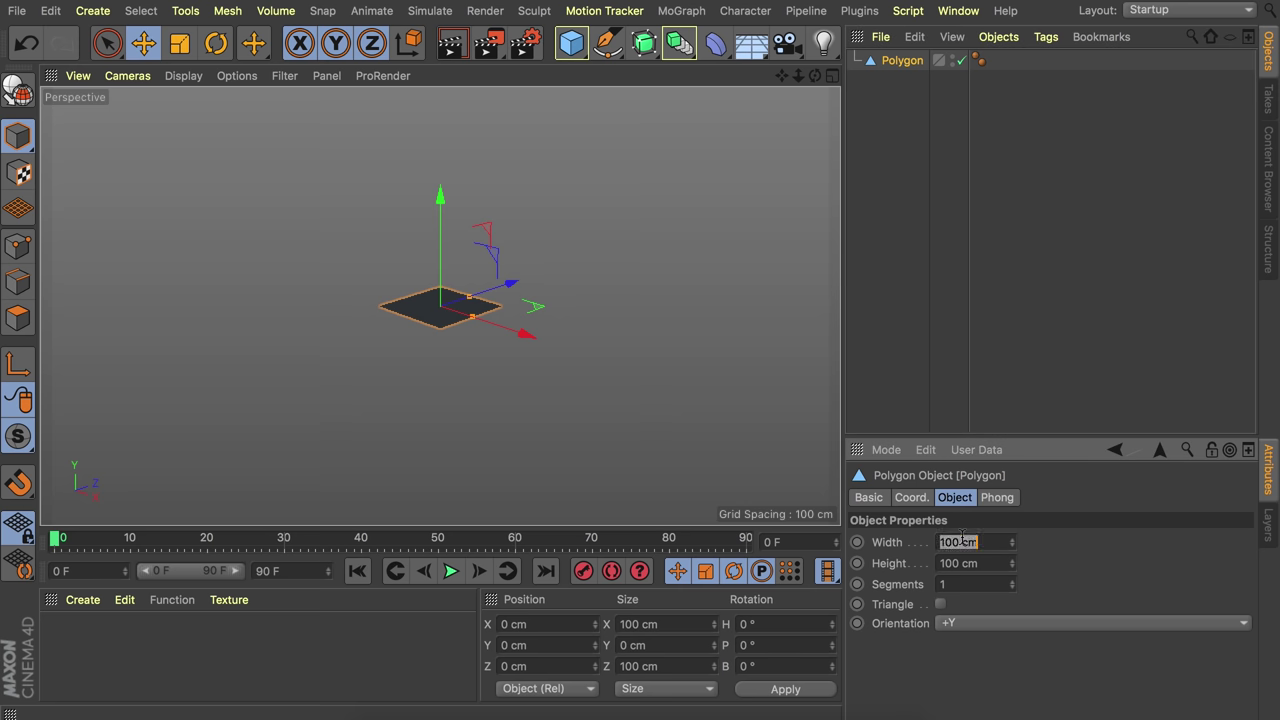
type("10")
key("Tab")
type("10")
key("Return")
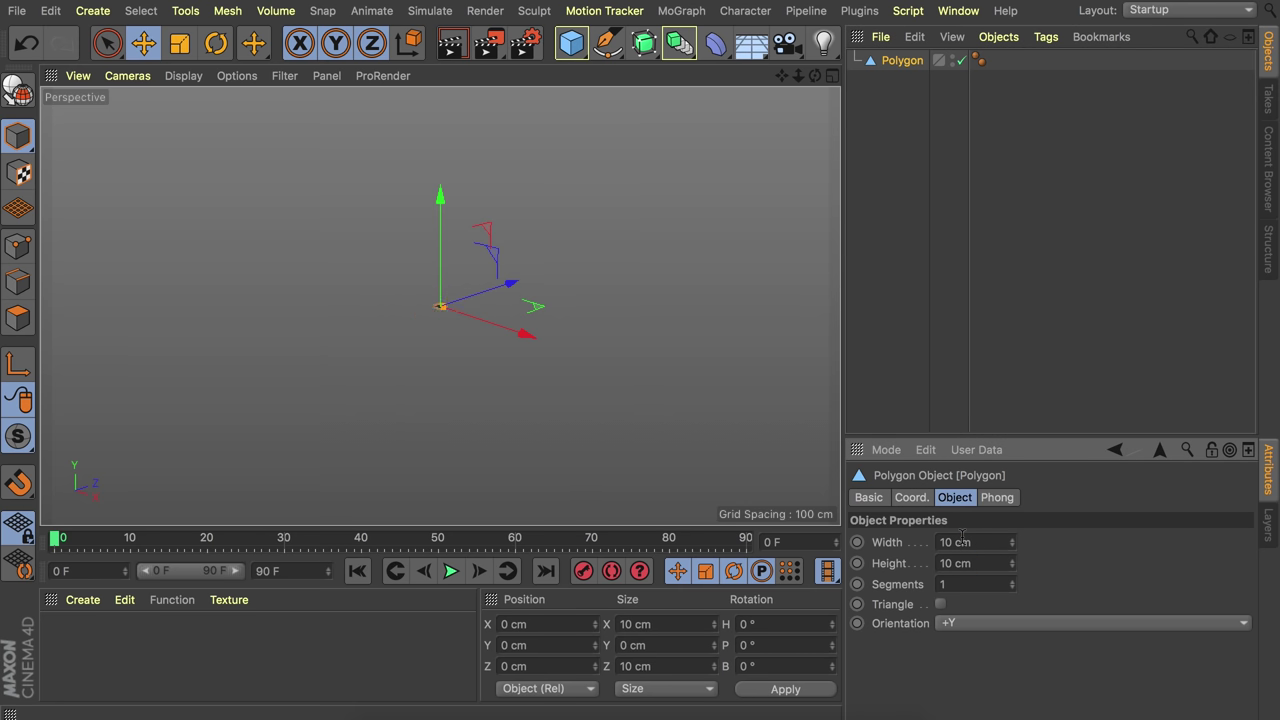
- Make the 10 cm polygon editable and switch to edge mode
right_click_drag(456, 308, 525, 235, "alt")
right_click_drag(300, 309, 315, 273, "alt")
middle_click_drag(316, 279, 362, 318)
key("c")
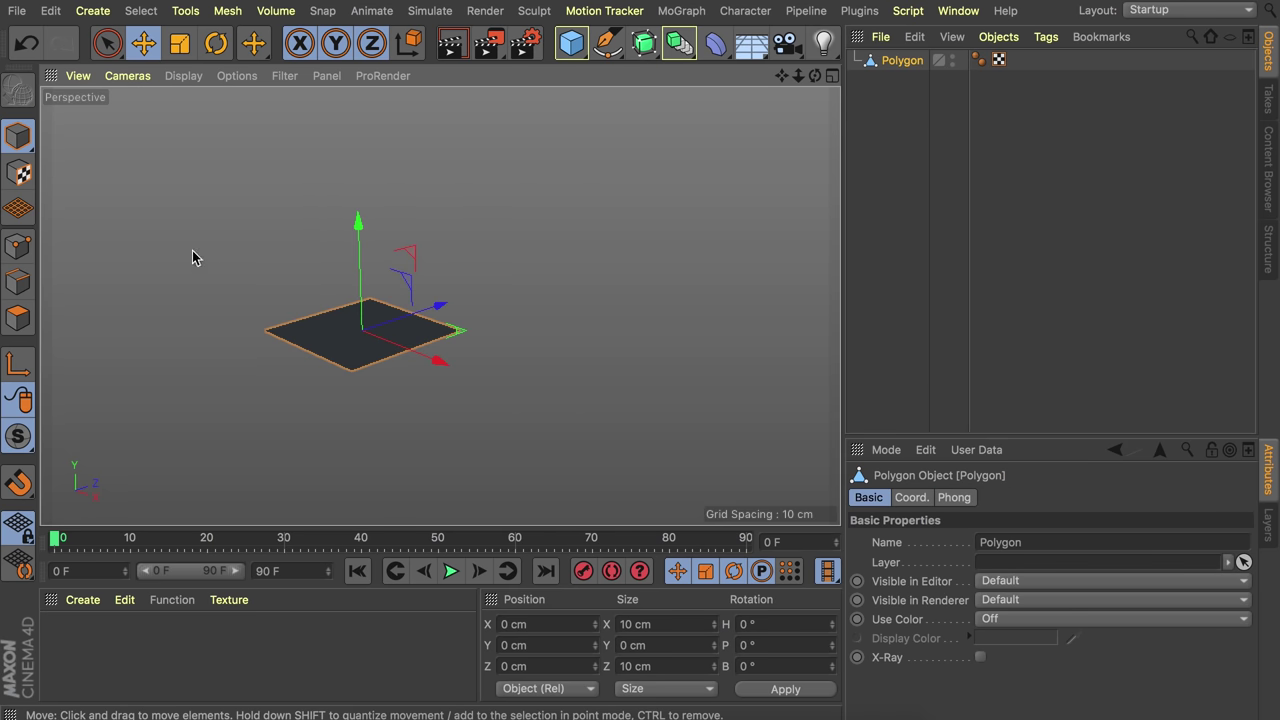
left_click(15, 285)
left_click_drag(400, 315, 424, 444, "alt")
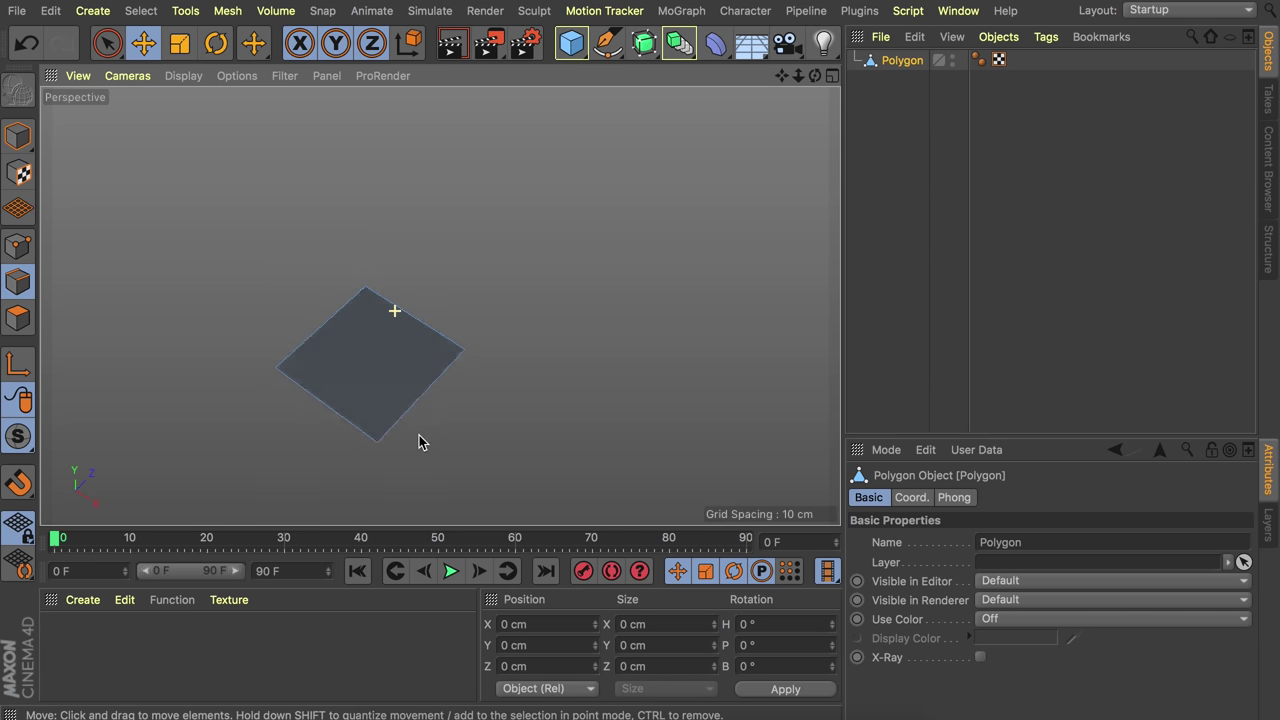
- Extrude the polygon's far edge 10 cm along Z and move the new edge out to about Z 55.5 cm
left_click(416, 335)
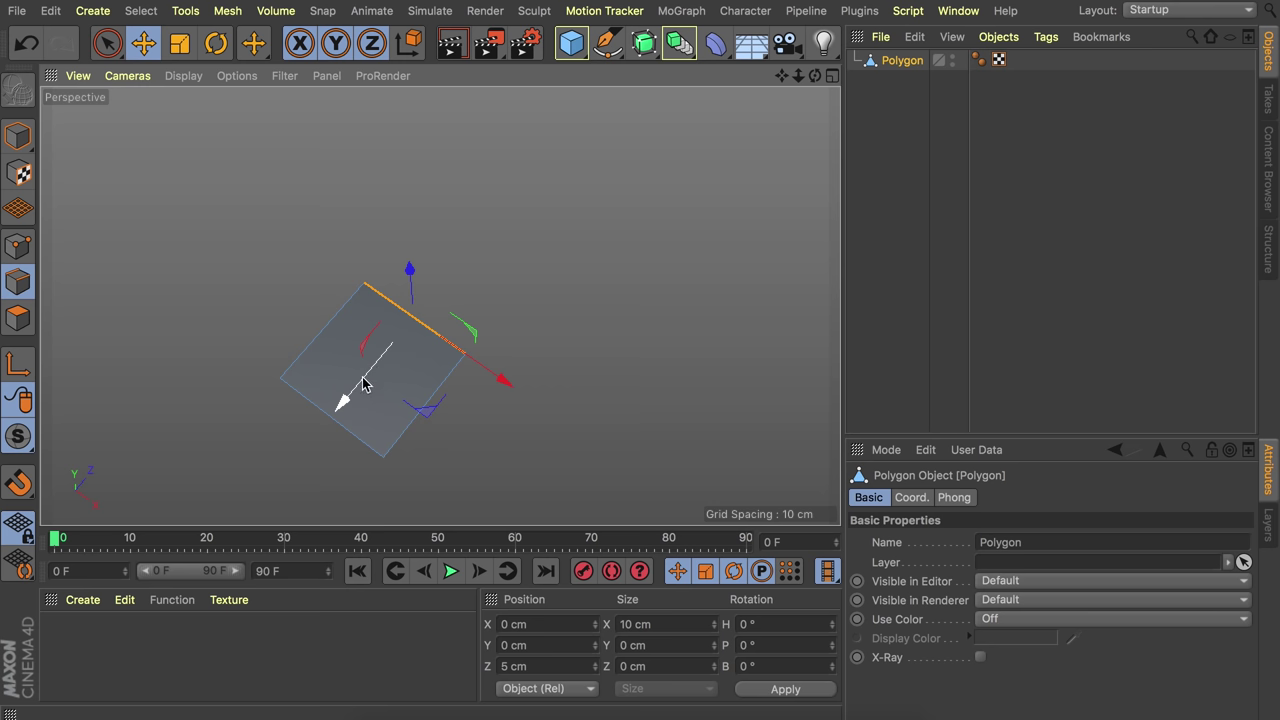
left_click_drag(362, 382, 449, 279, "ctrl")
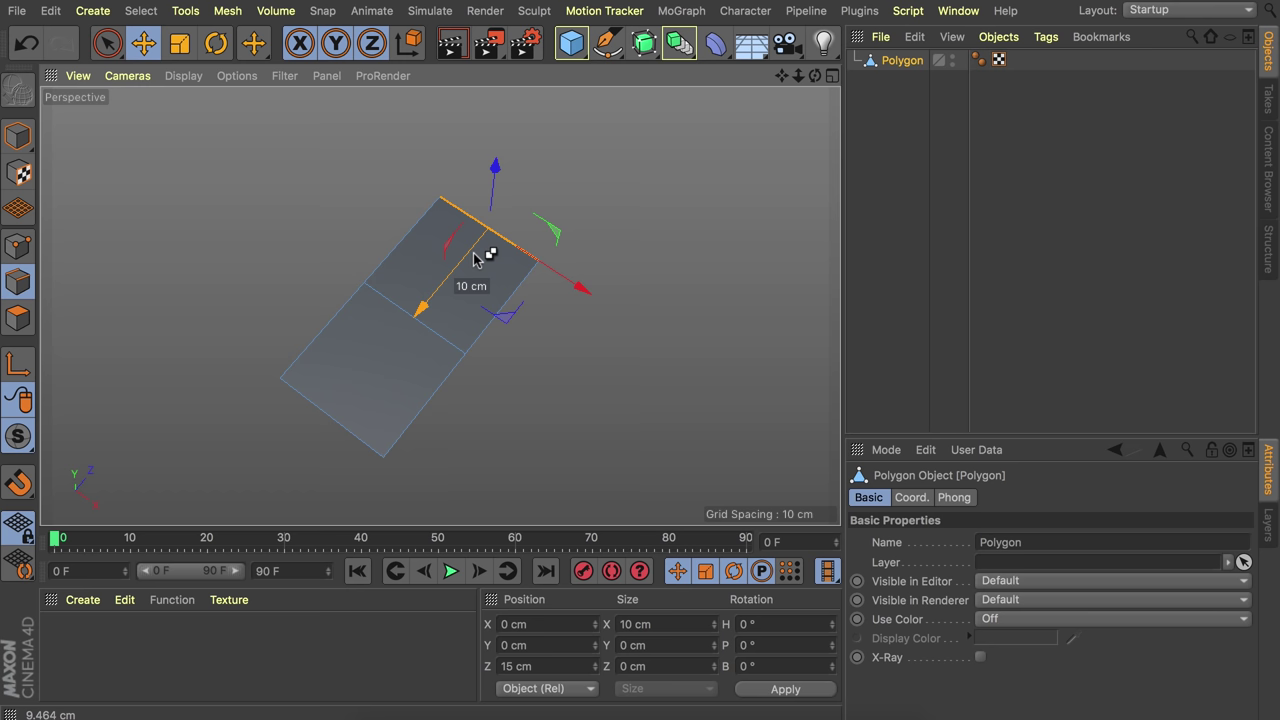
left_click_drag(474, 254, 474, 254, "ctrl")
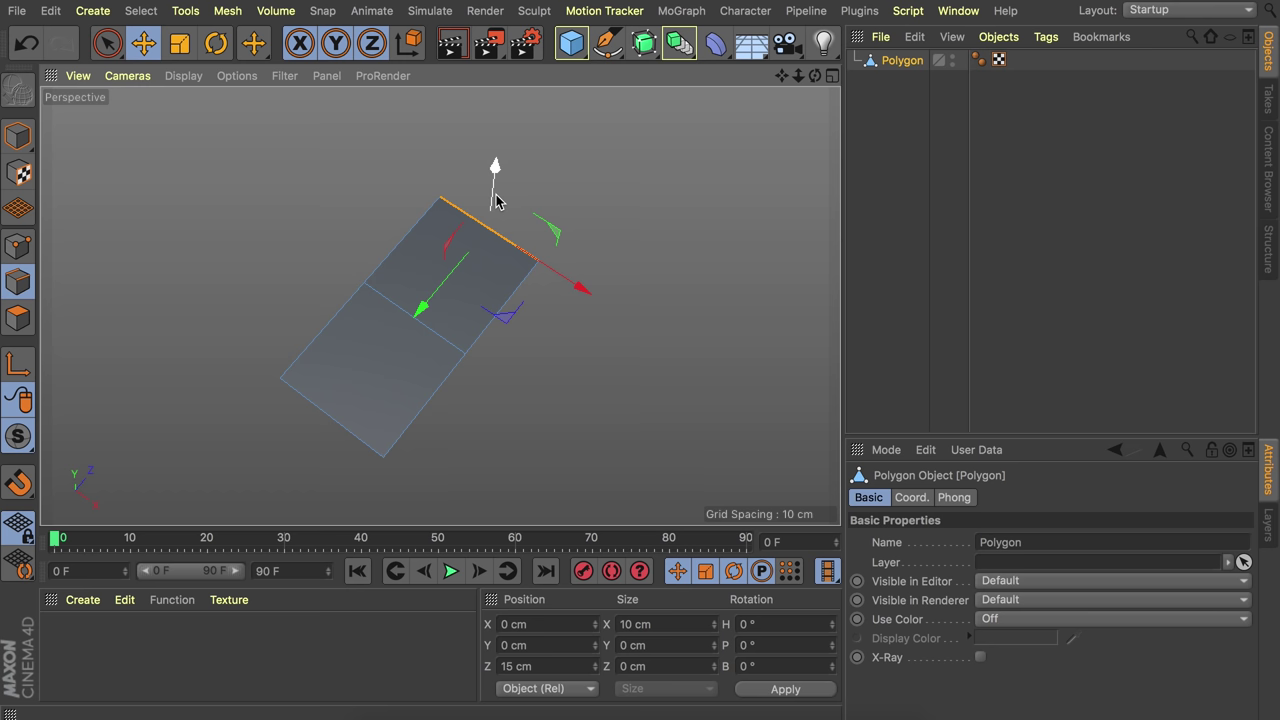
left_click_drag(495, 200, 352, 400)
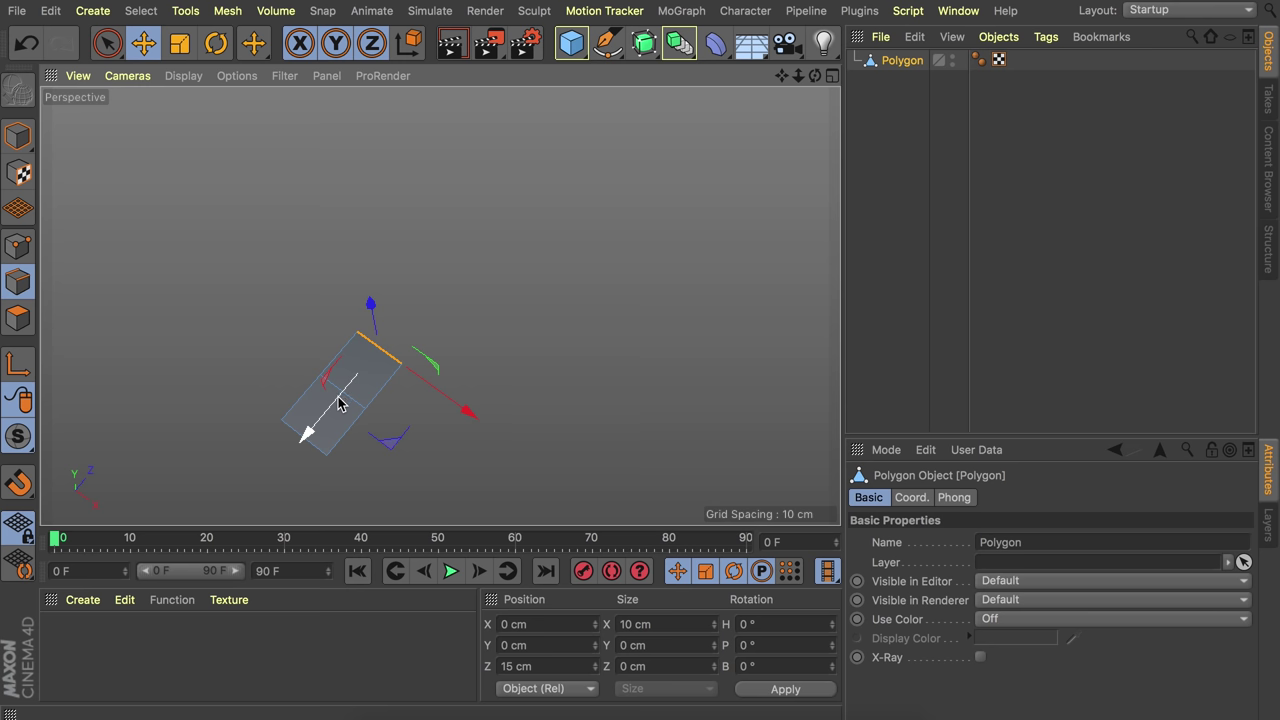
scroll(371, 363, "down", 4)
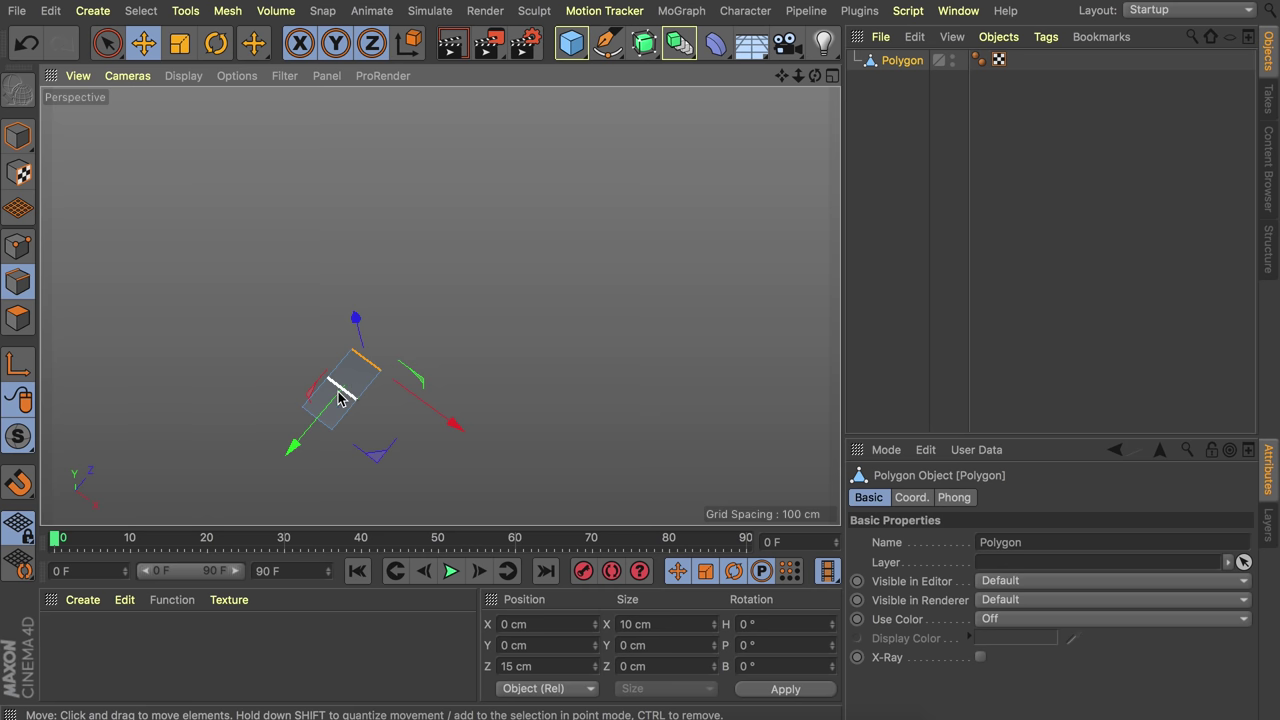
left_click_drag(302, 436, 403, 300)
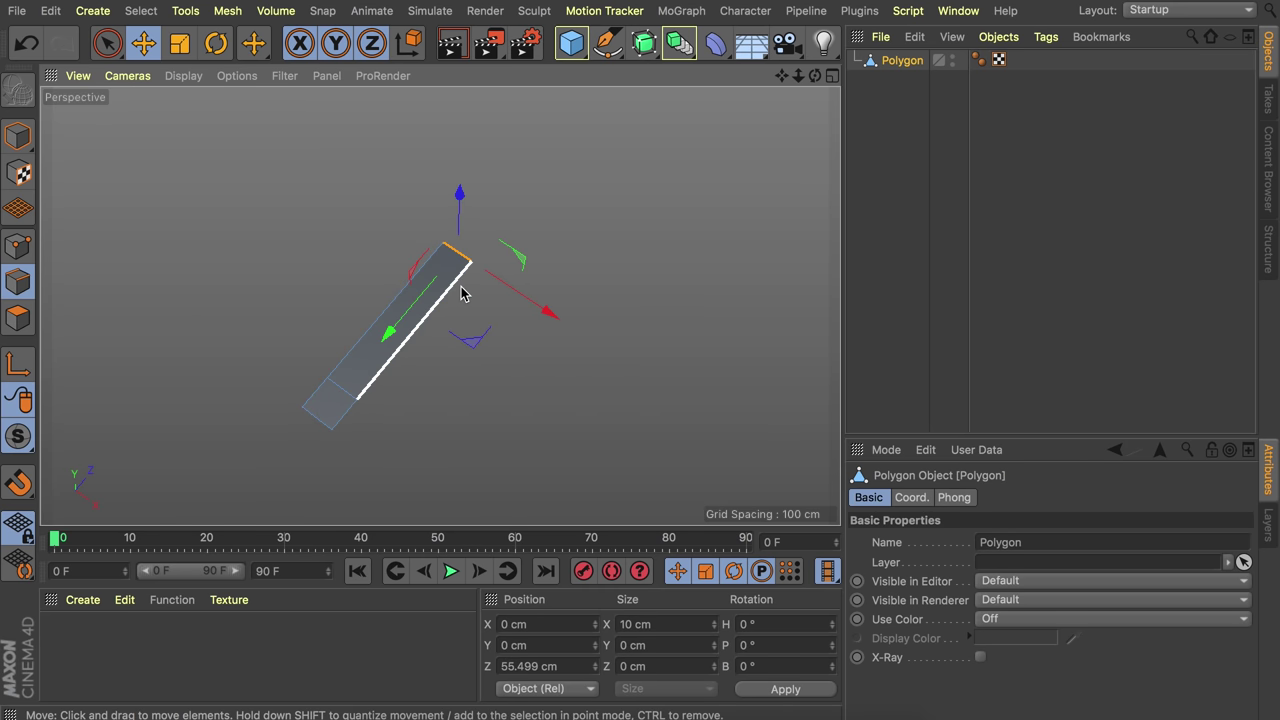
- Scale the strip's end edge narrower along X in the top view so the strip tapers
key("t")
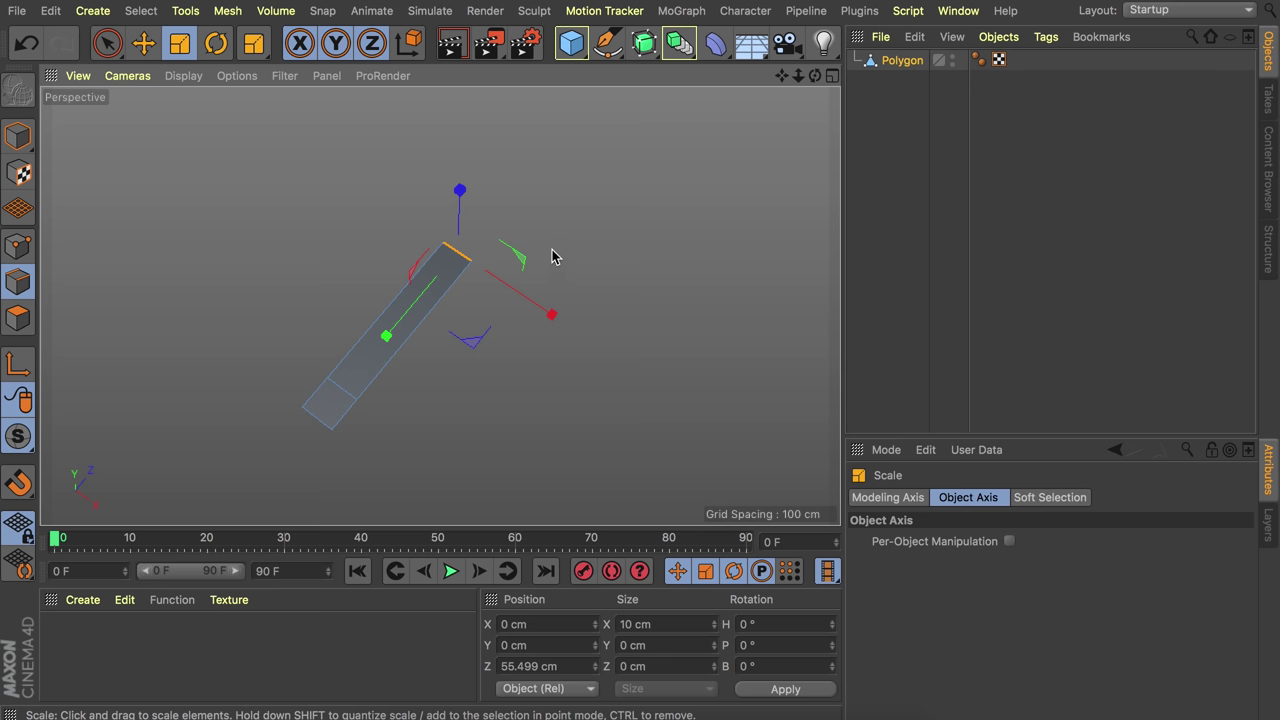
middle_click(553, 257)
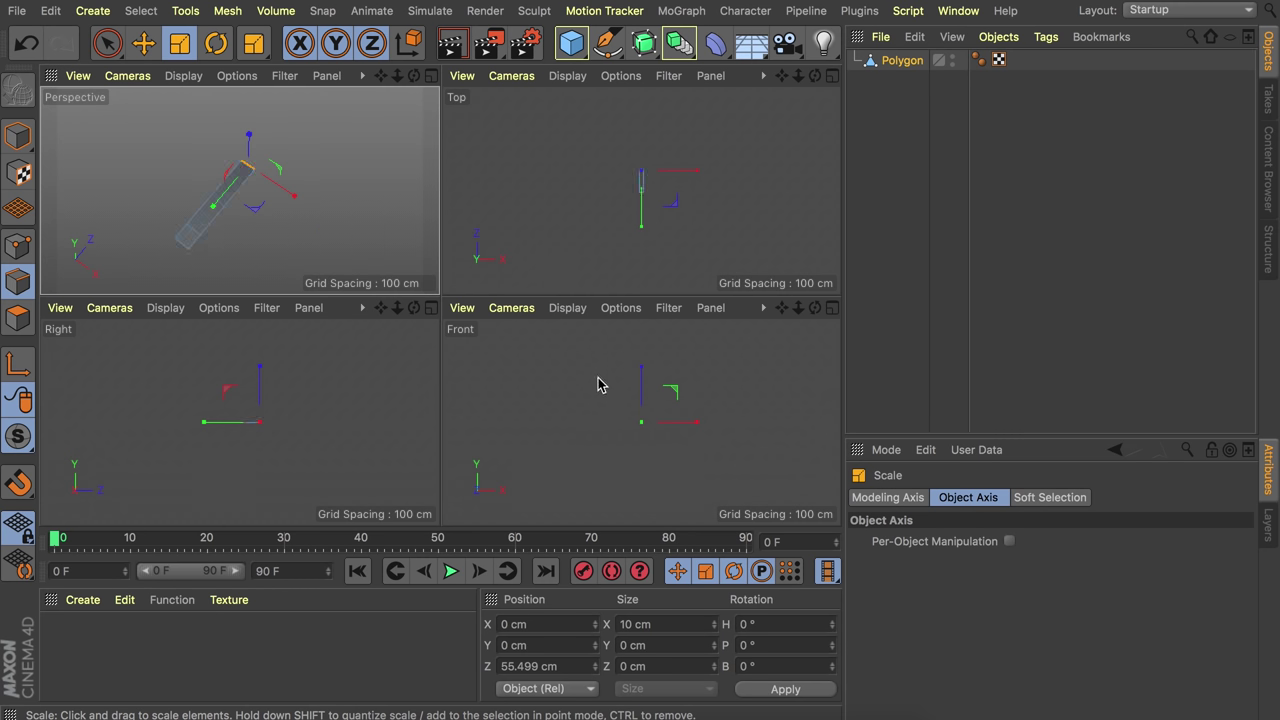
middle_click(627, 175)
scroll(463, 271, "up", 5)
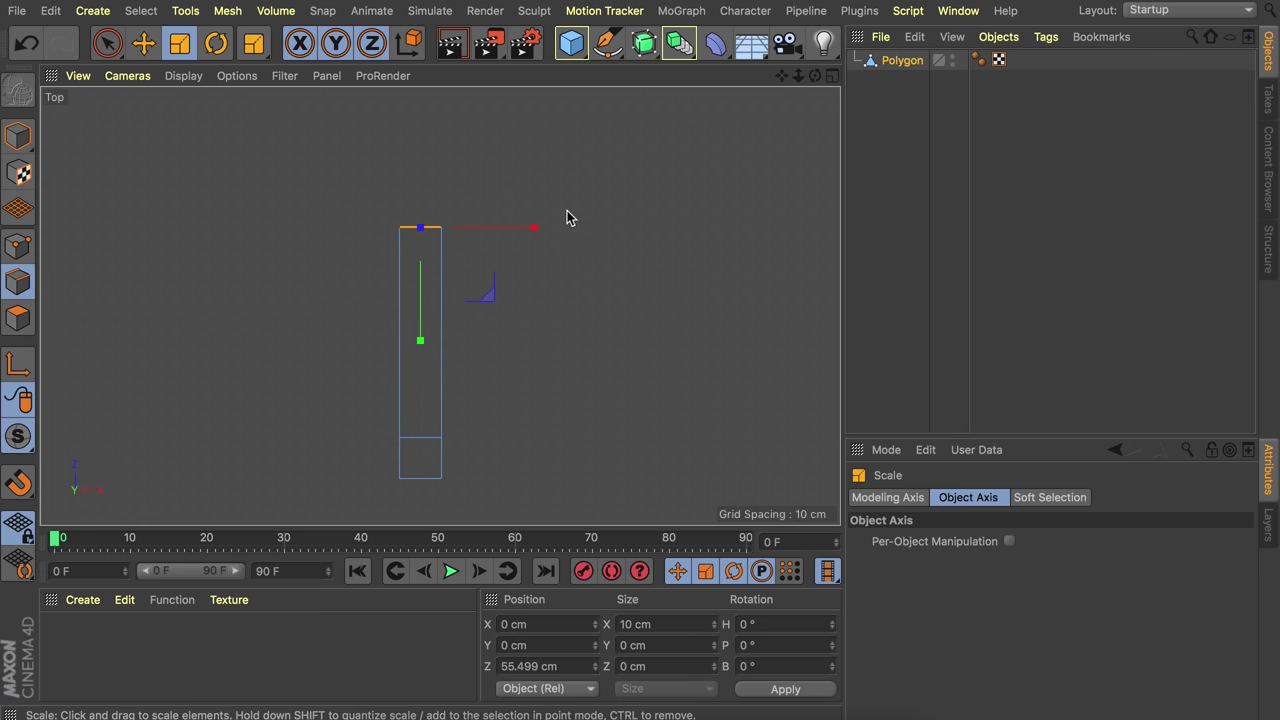
left_click_drag(650, 229, 206, 226)
- Extrude the end edge at a slant to about X 11.9 cm, Z 105.1 cm and narrow it to about 3.9 cm
key("e")
mouse_move(449, 274)
left_mouse_down()
mouse_move(491, 374)
mouse_move(543, 171)
mouse_move(480, 194)
mouse_move(458, 256)
left_mouse_up()
key("t")
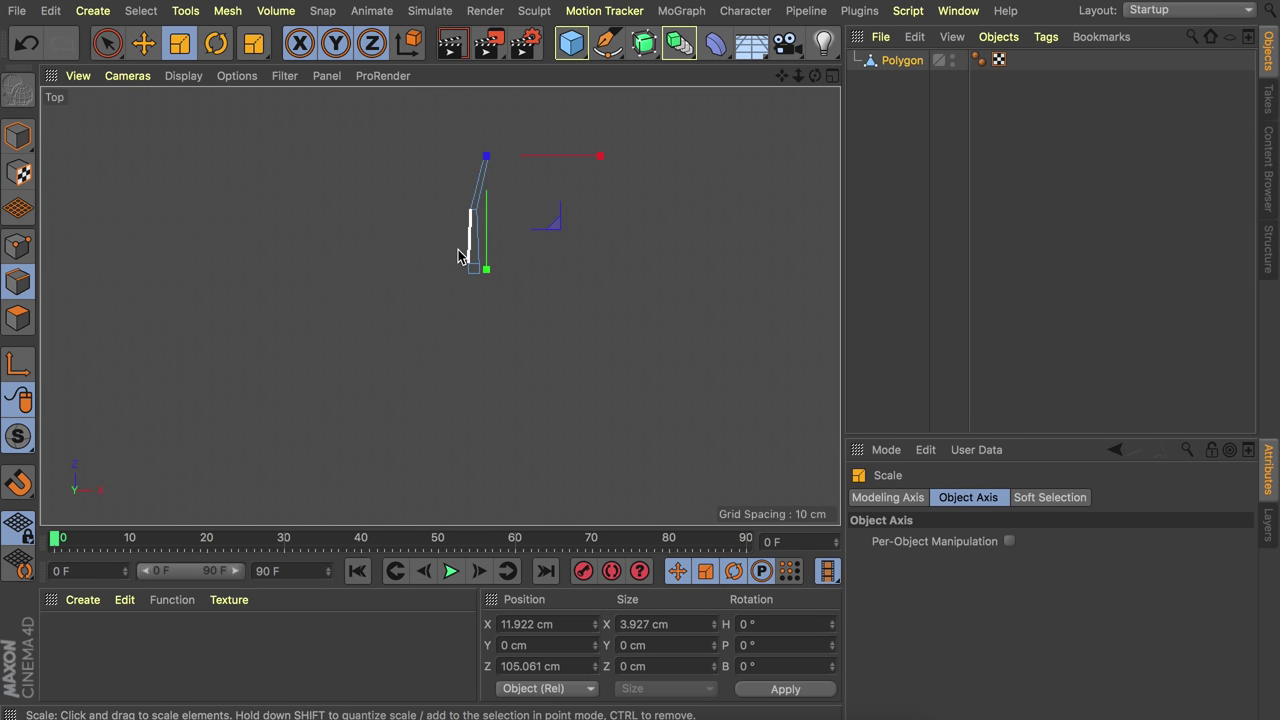
mouse_move(489, 221)
left_mouse_down()
mouse_move(524, 172)
mouse_move(489, 246)
left_mouse_up()
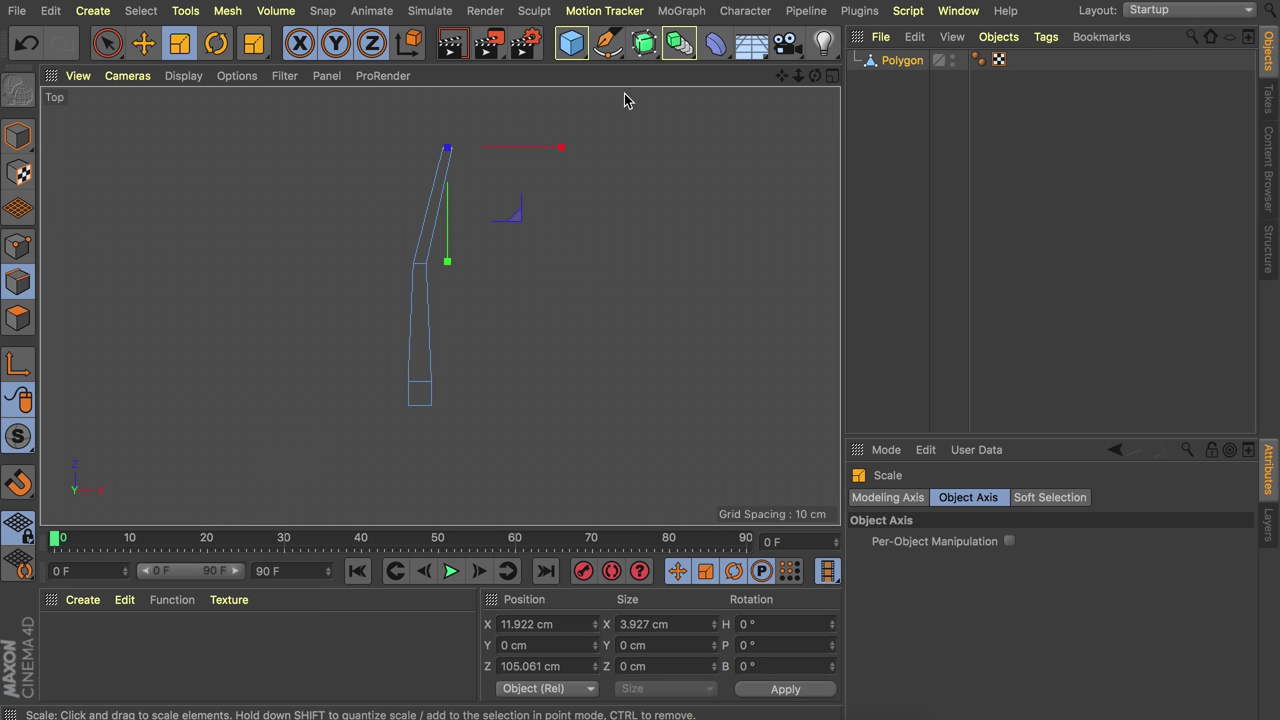
- Add a circle spline with a 150 cm radius in the XZ plane around the strip
left_click(607, 46)
left_click(816, 120)
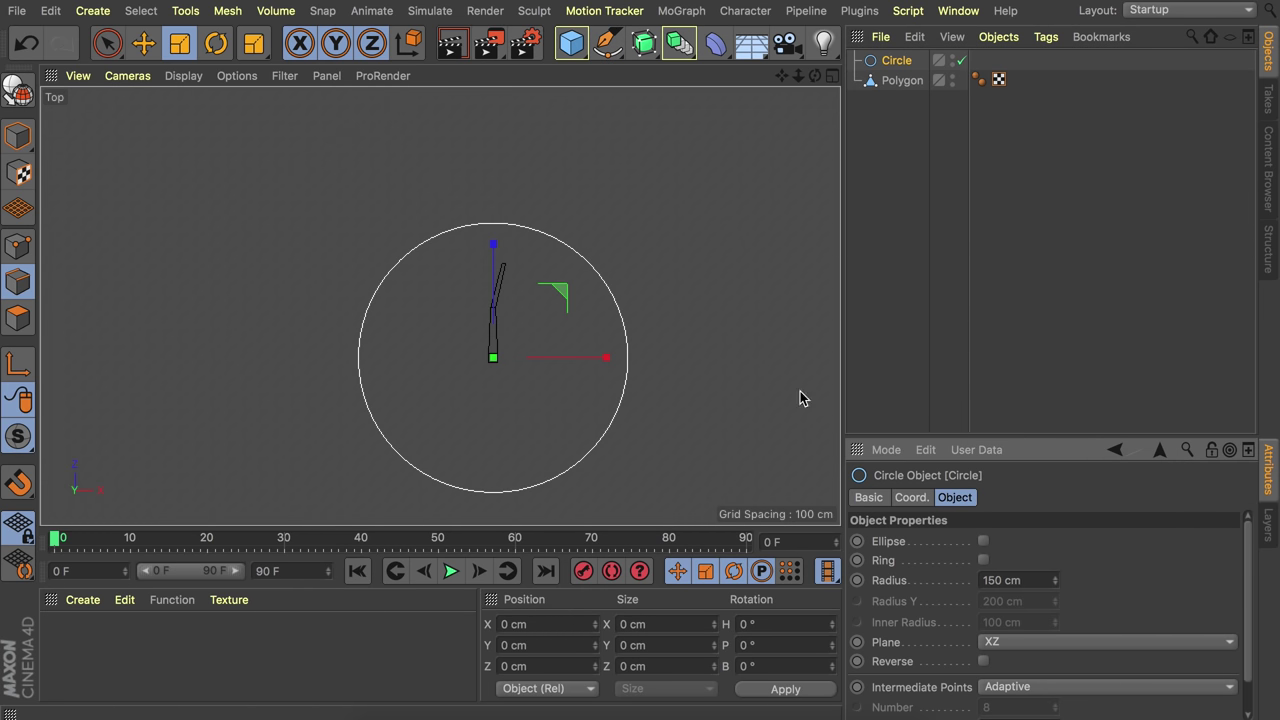
scroll(543, 354, "up", 3)
left_click(871, 97)
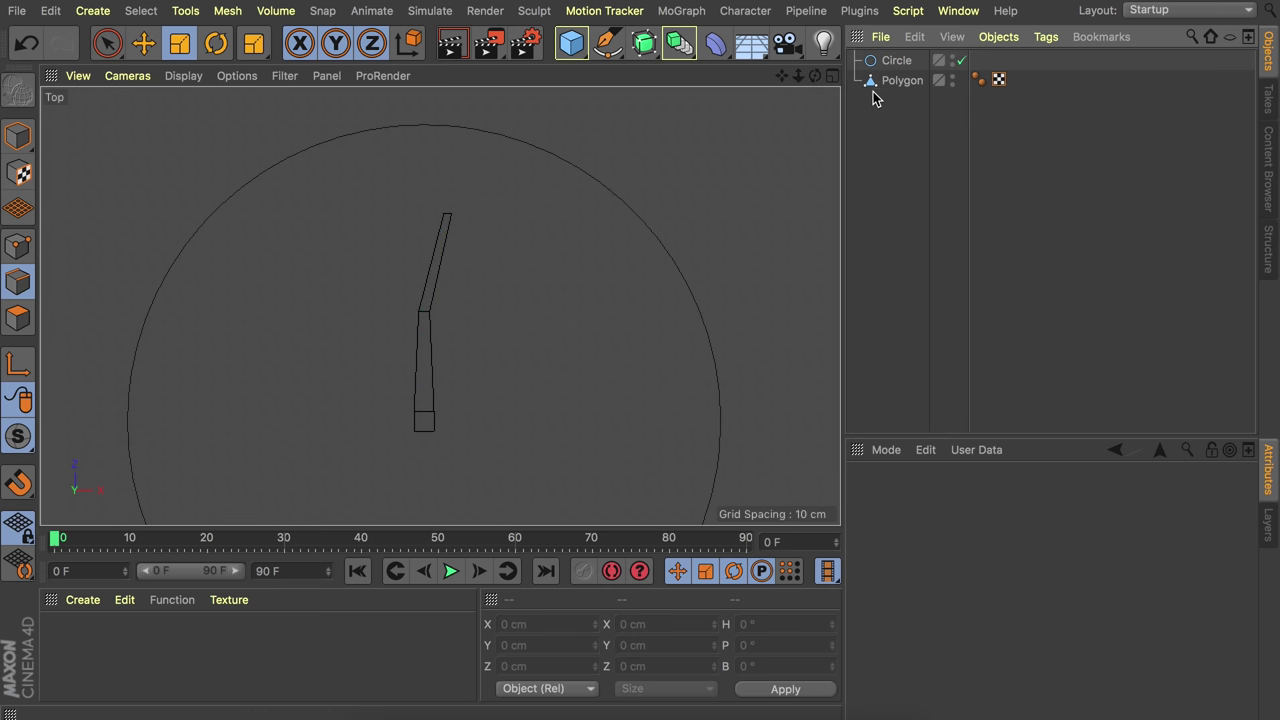
- Extrude the polygon strip's end edge to the circle at about X -5.5 cm, Z 148.8 cm, about 3 cm wide
left_click(892, 81)
key("e")
left_click_drag(523, 283, 369, 209, "ctrl")
key("t")
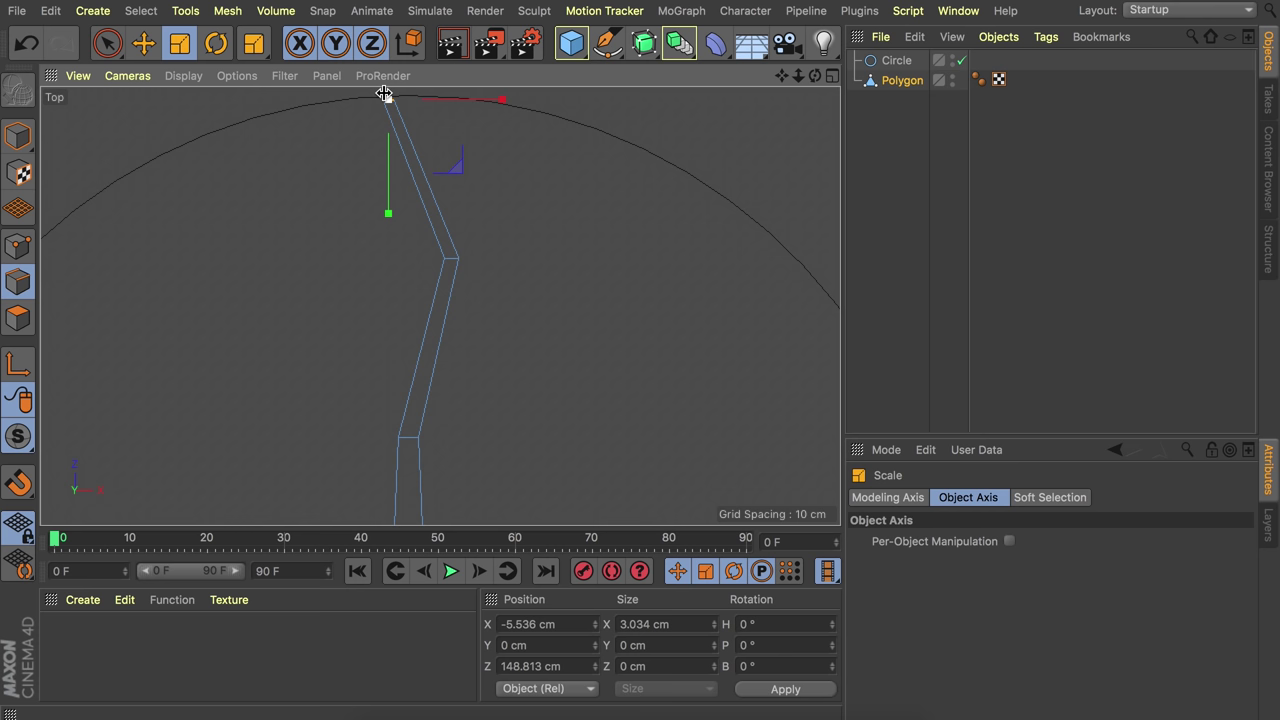
- Add a loop cut at about 89.5 % across the strip's slanted section, just above its first bend
scroll(530, 243, "down", 3)
middle_click_drag(514, 264, 477, 167, "alt")
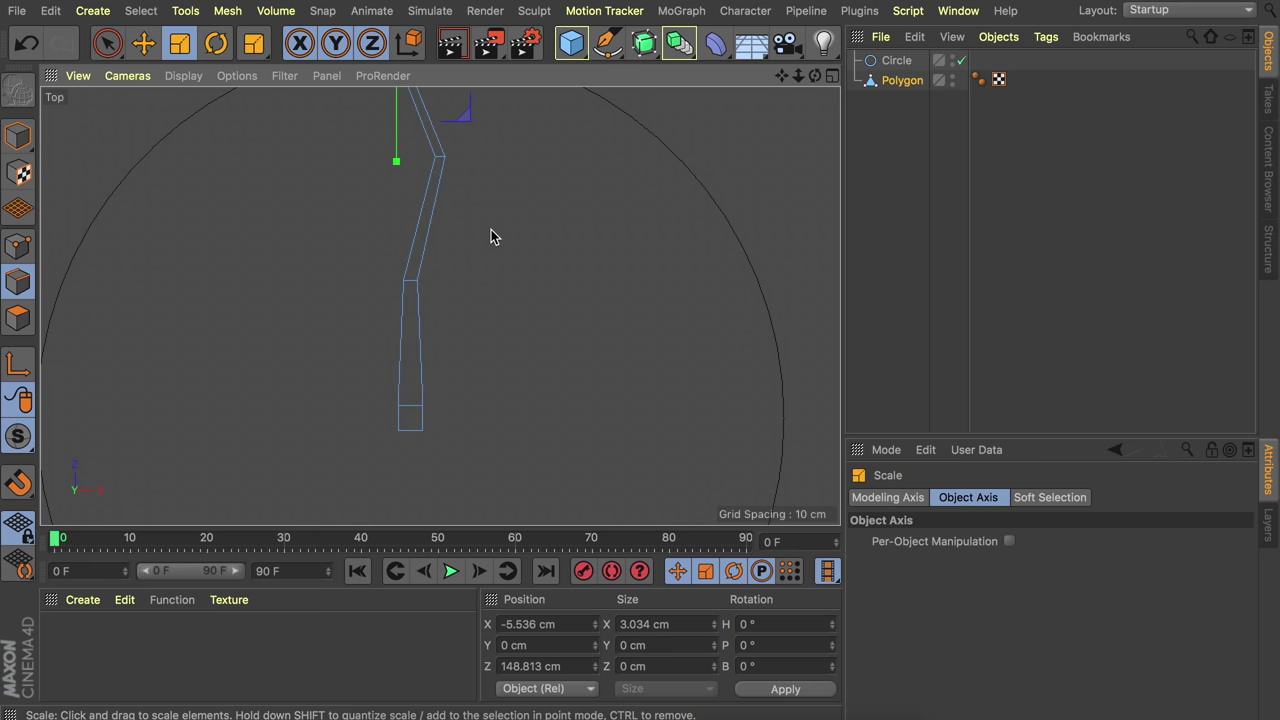
key("k")
key("l")
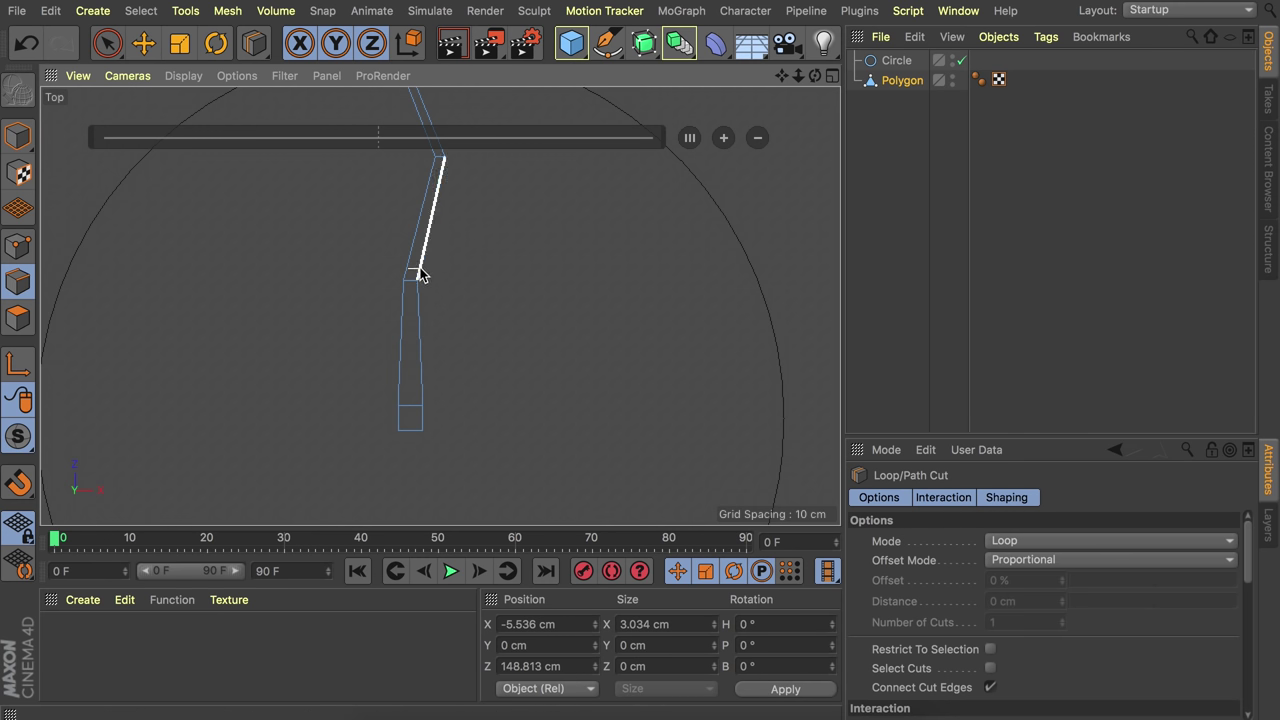
left_click(420, 268)
right_click_drag(412, 273, 530, 189, "alt")
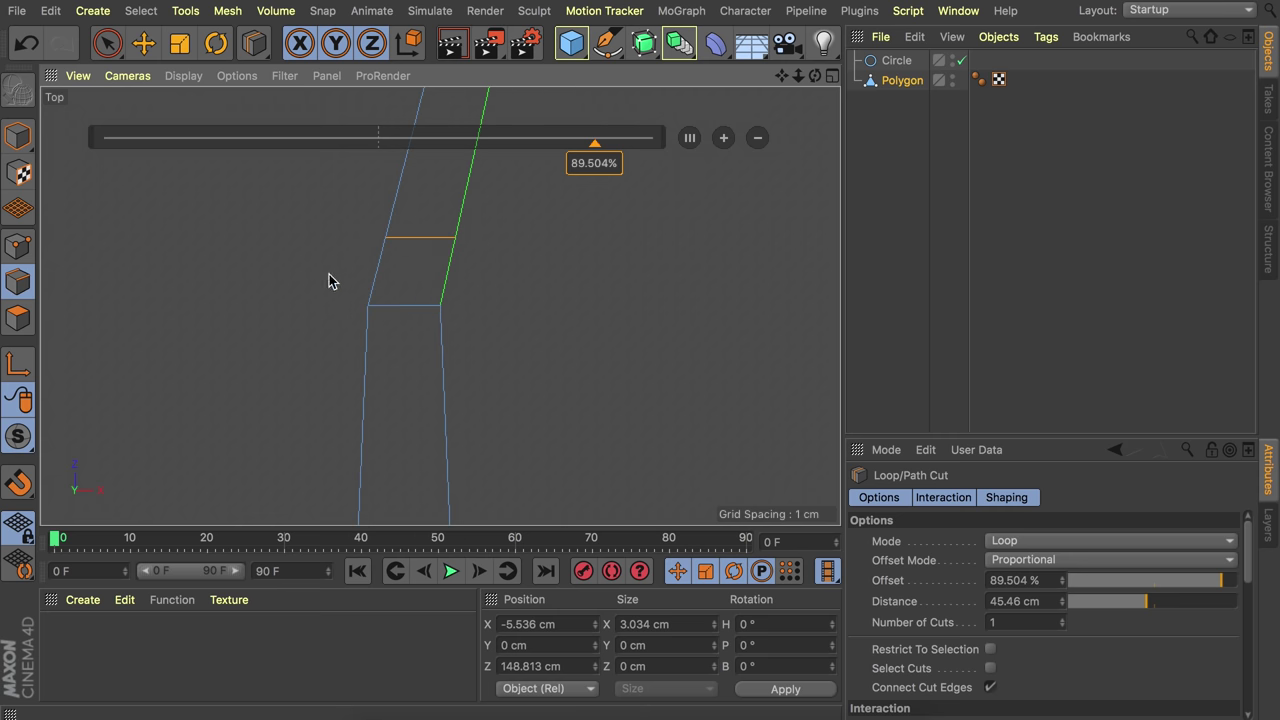
- Extrude the right-hand edge of the short cut segment outward in two sections to form a side branch
key("e")
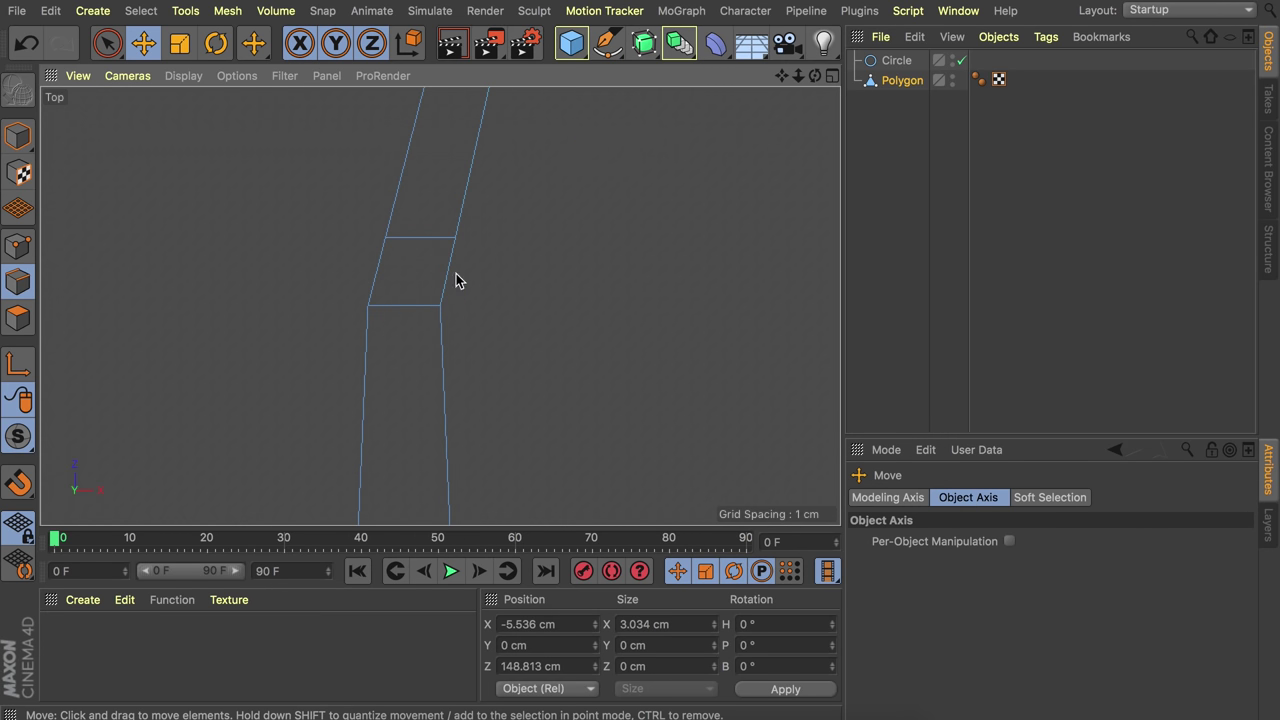
left_click(447, 265)
scroll(548, 298, "down", 2)
middle_click_drag(548, 291, 415, 318, "alt")
left_click_drag(372, 334, 546, 314, "ctrl")
key("t")
left_click_drag(686, 287, 703, 218)
key("super+z")
key("e")
left_click_drag(539, 310, 720, 222, "ctrl")
right_click_drag(699, 200, 649, 301, "alt")
middle_click_drag(649, 306, 489, 363, "alt")
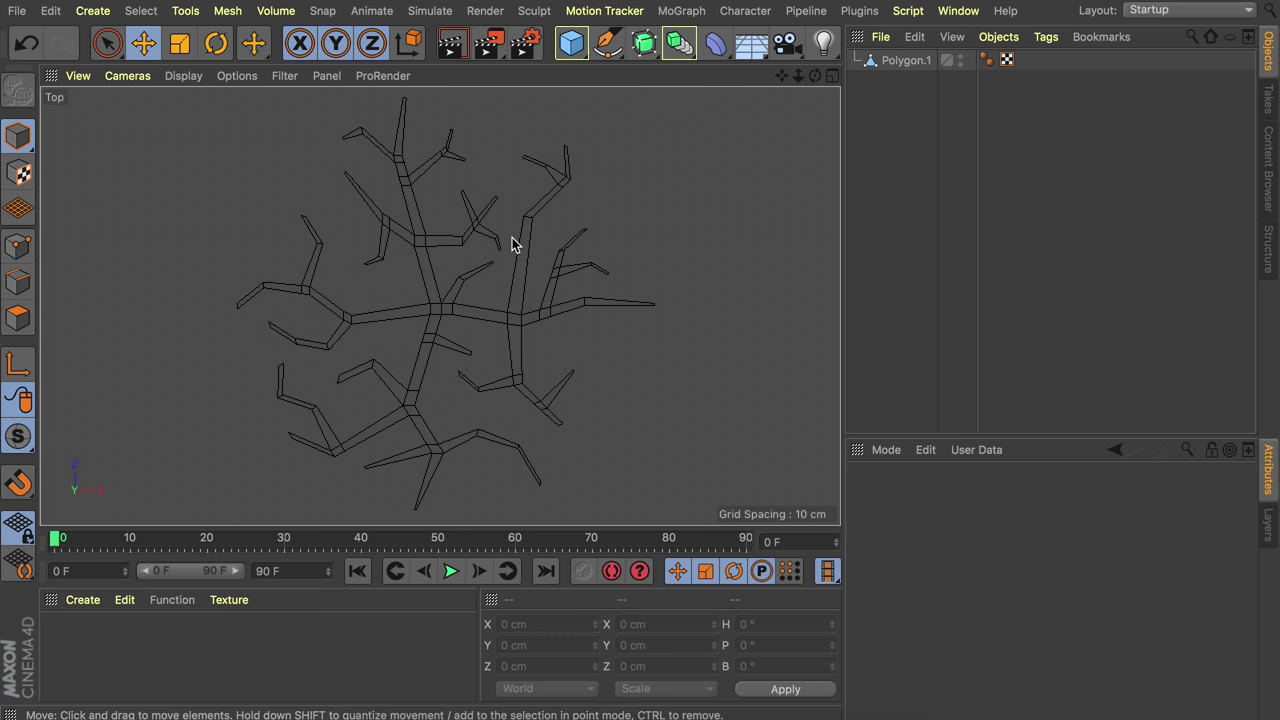
- Add a Wrap deformer in the perspective view and make it a child of Polygon.1
key("F1")
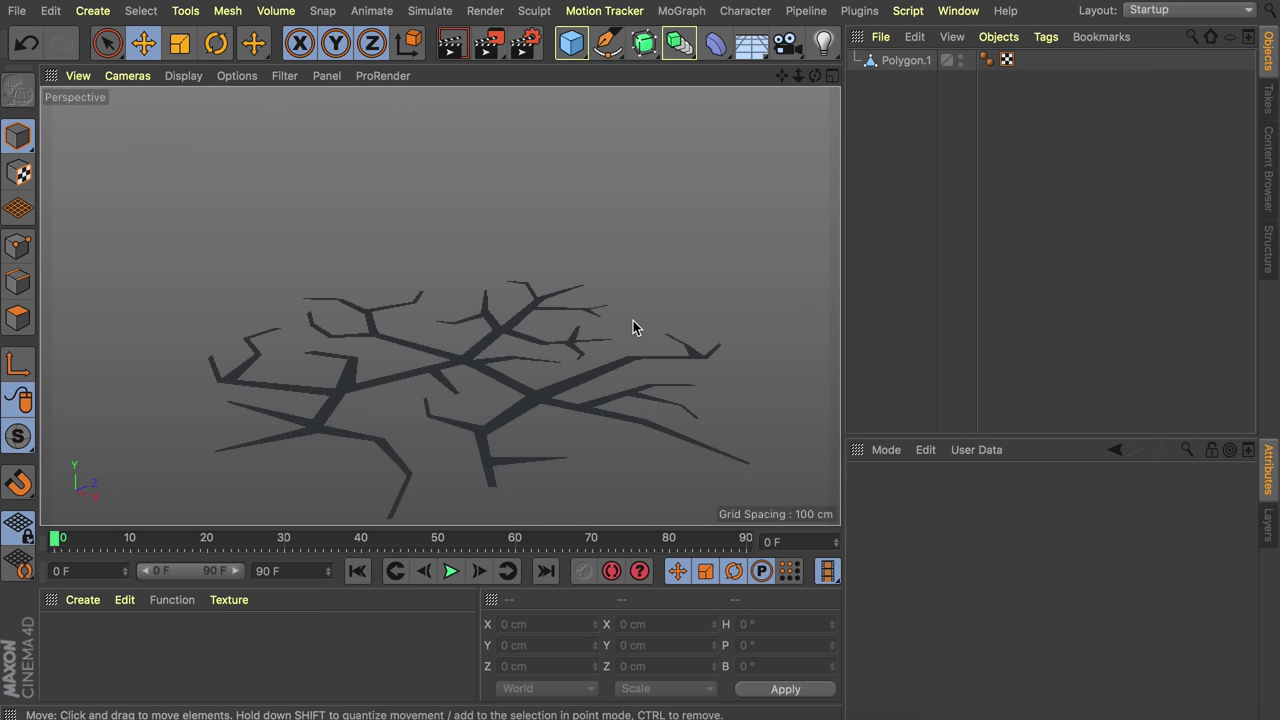
left_click_drag(715, 43, 460, 212)
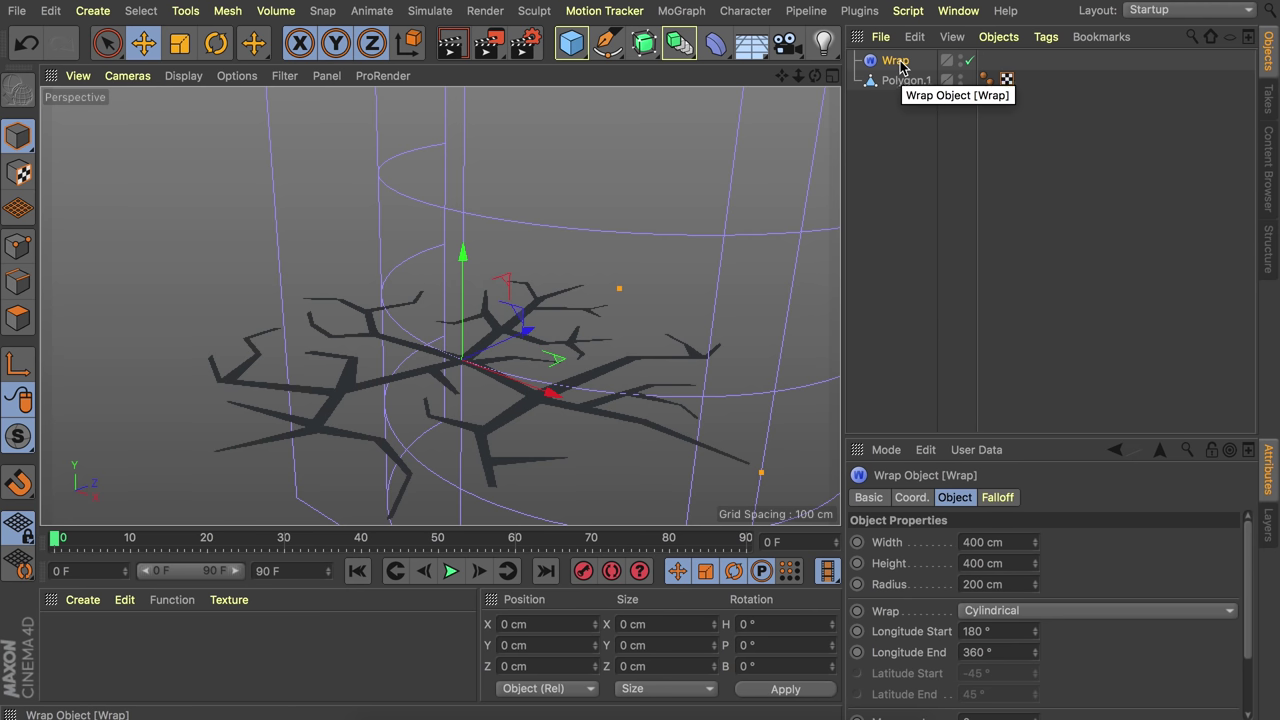
left_click_drag(893, 60, 905, 84)
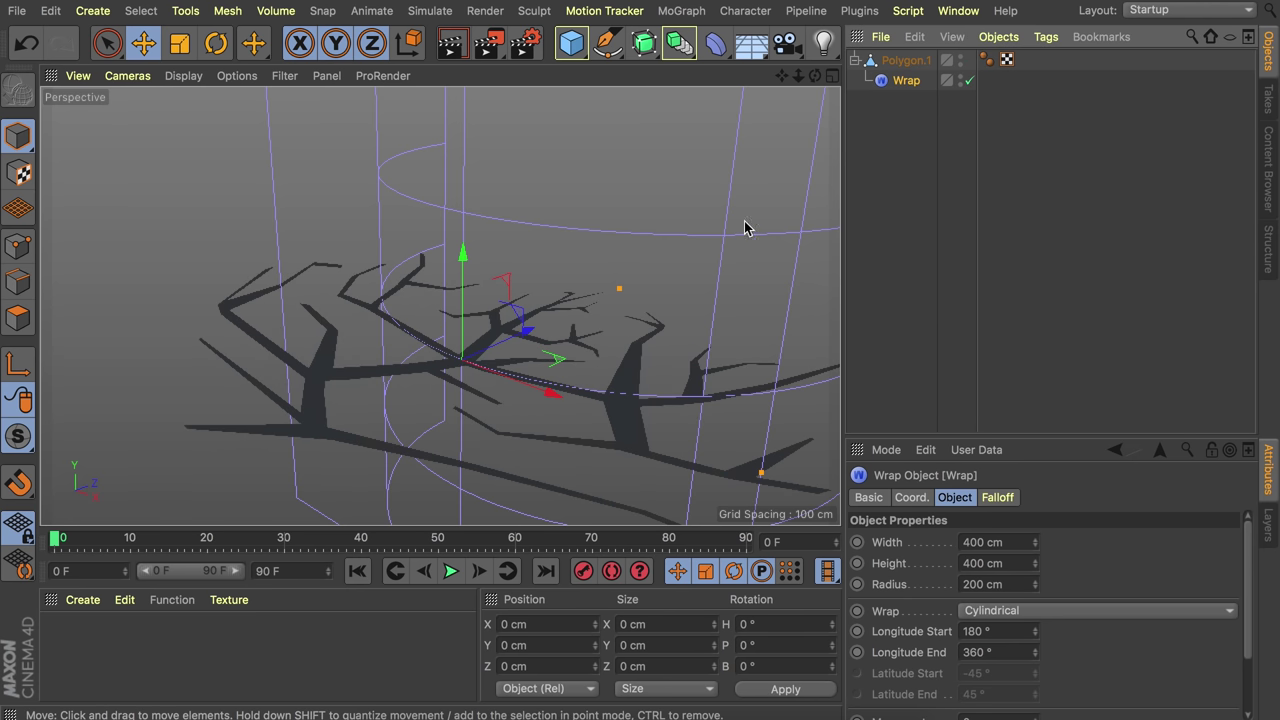
- Rotate the Wrap deformer to a pitch of 90° so it curves beneath the branching mesh
left_click_drag(636, 322, 500, 282, "alt")
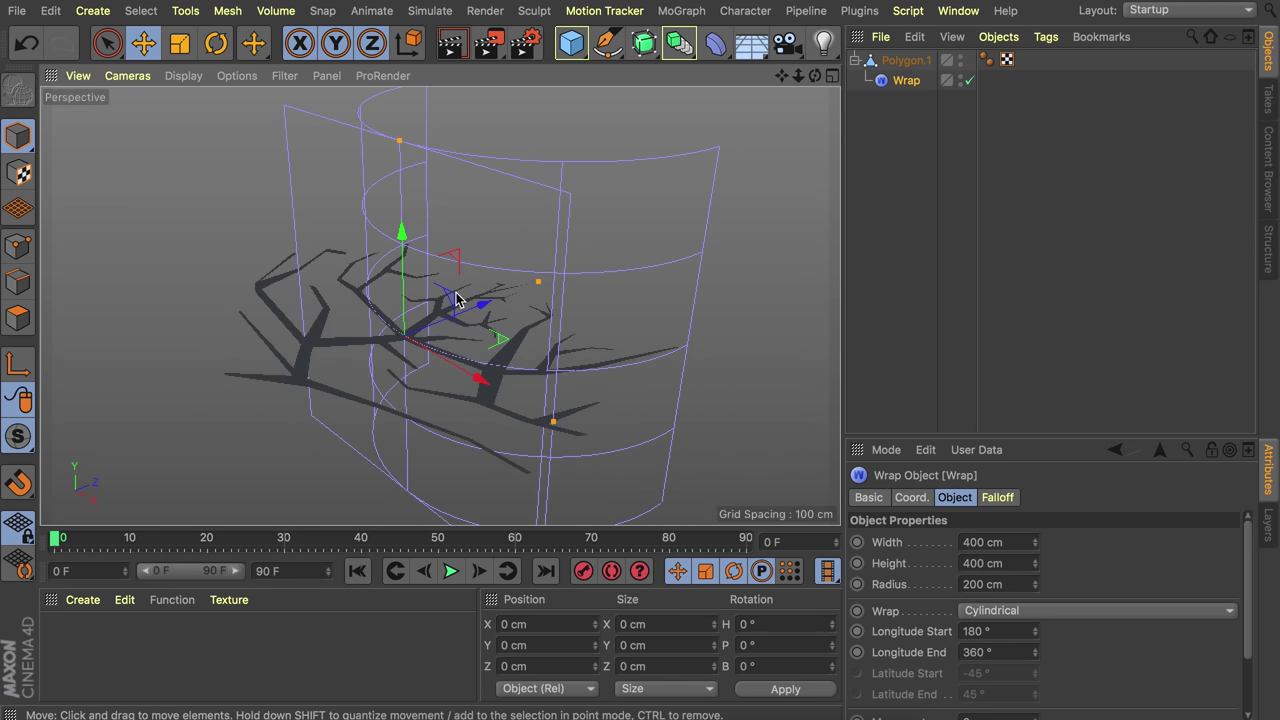
key("r")
left_click_drag(371, 290, 340, 395)
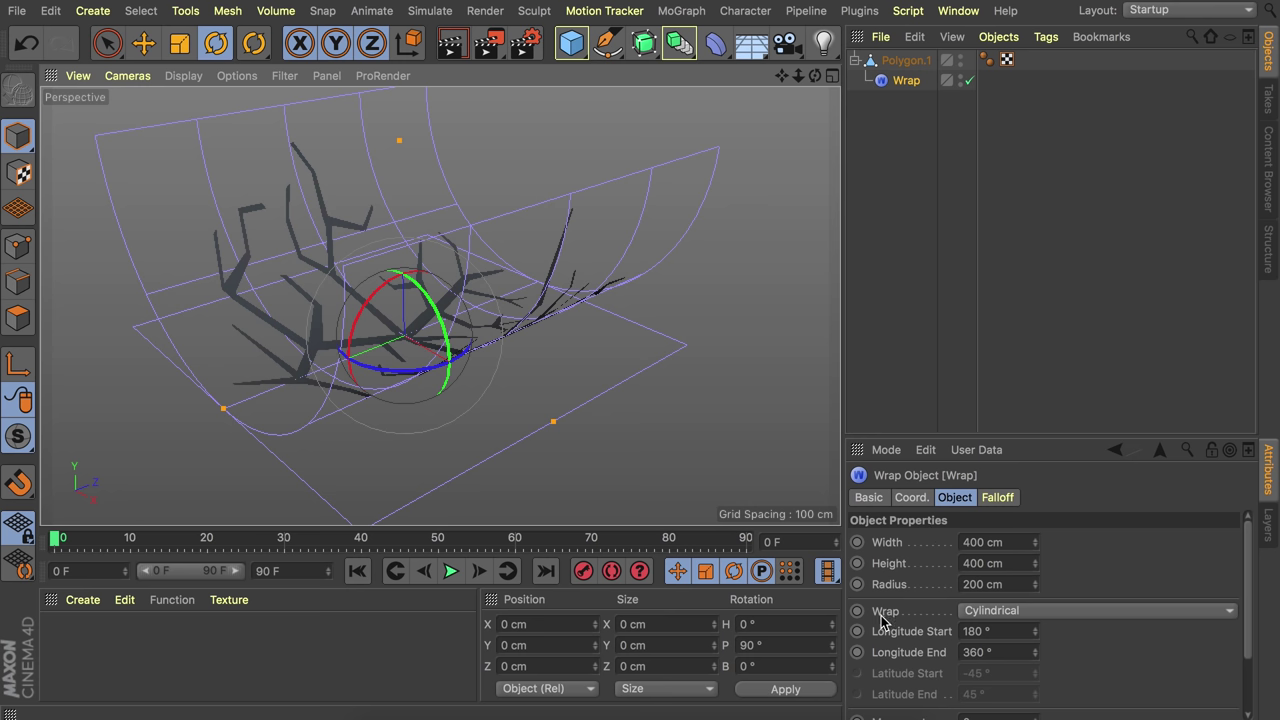
- Switch the Wrap deformer's wrap type to Spherical
left_click(975, 612)
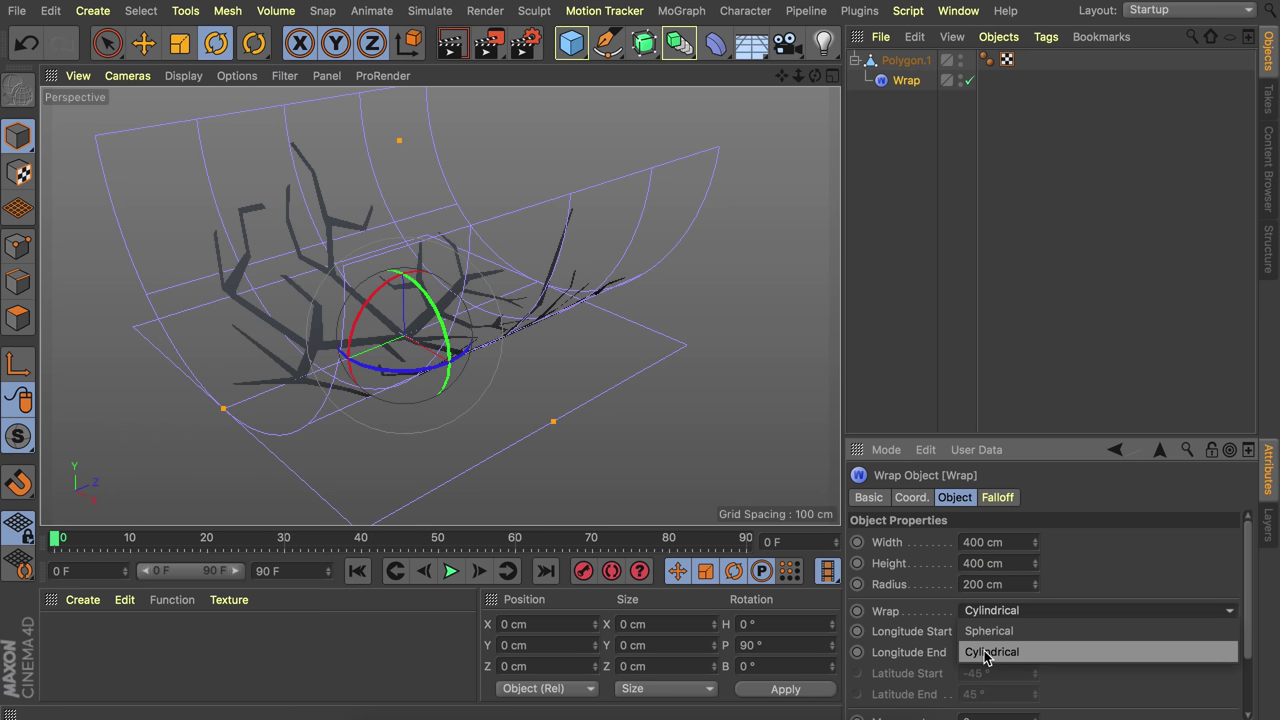
left_click(988, 631)
scroll(398, 305, "down", 2)
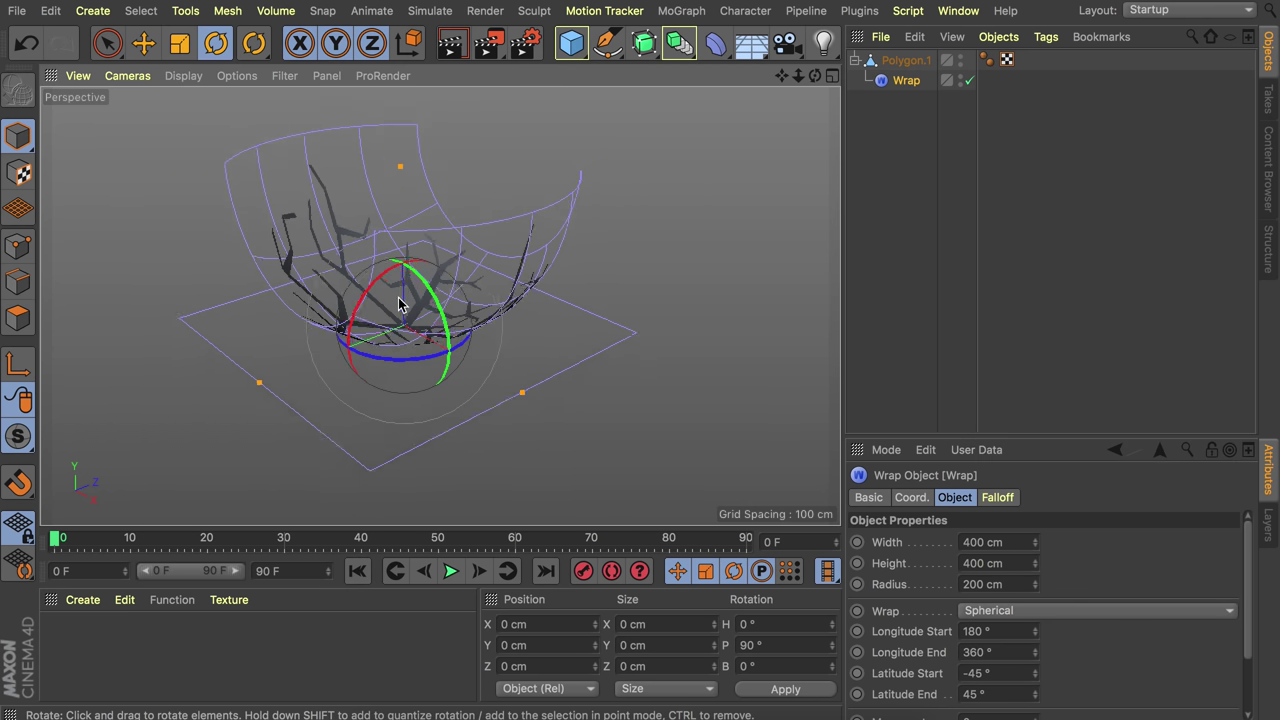
scroll(231, 170, "up", 3)
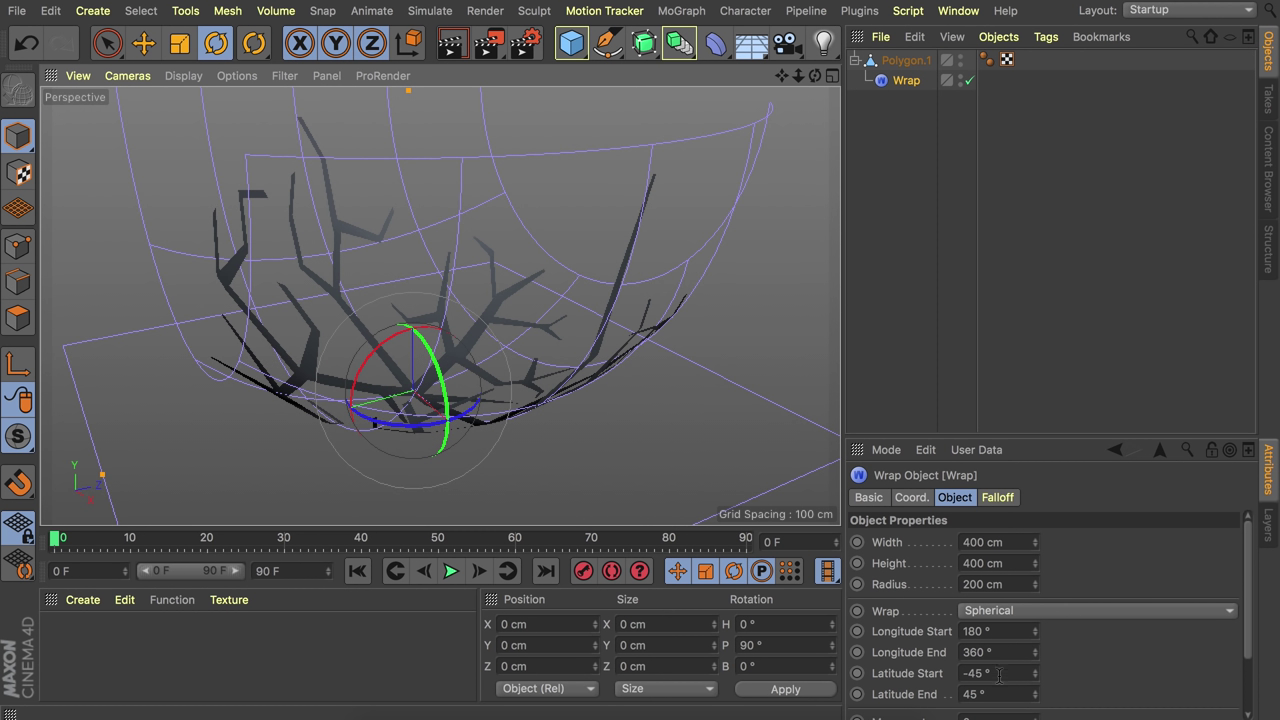
- Set the Wrap deformer's latitude range from -90° to 90° so the branches curve into a full bowl
left_click(999, 675)
key("BackSpace")
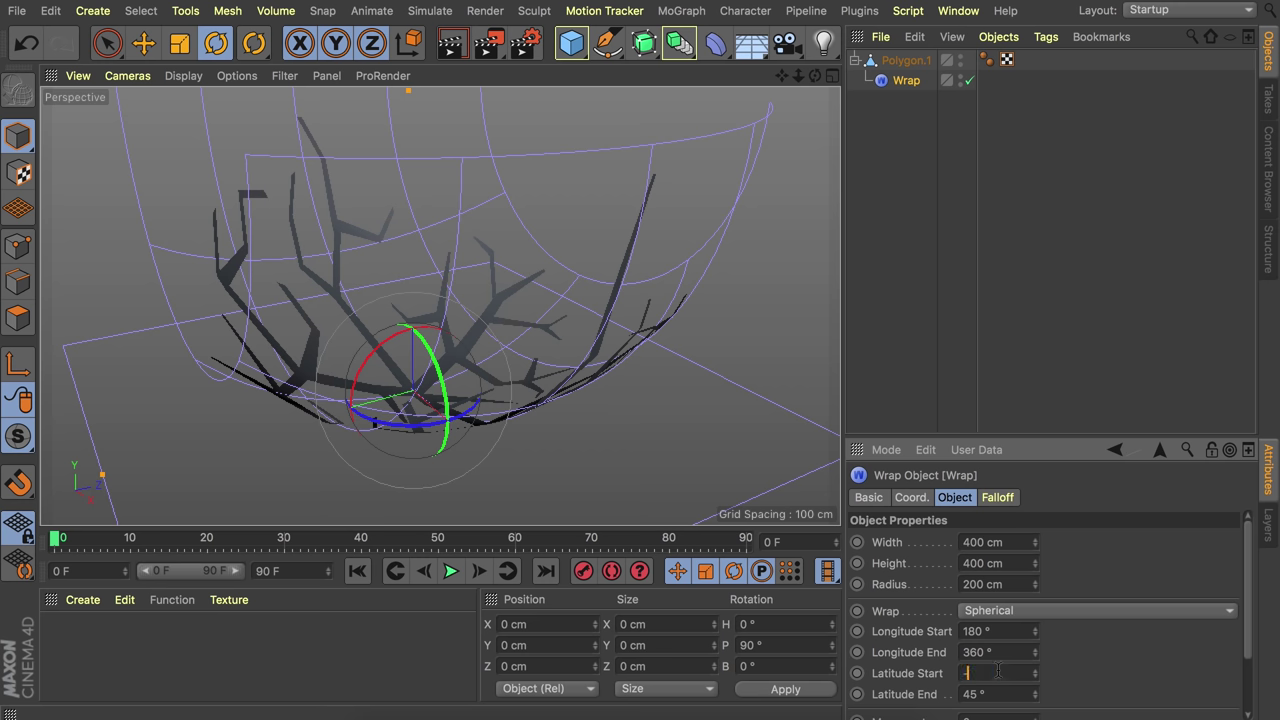
type("-90")
key("Tab")
type("90")
key("Return")
scroll(626, 268, "down", 5)
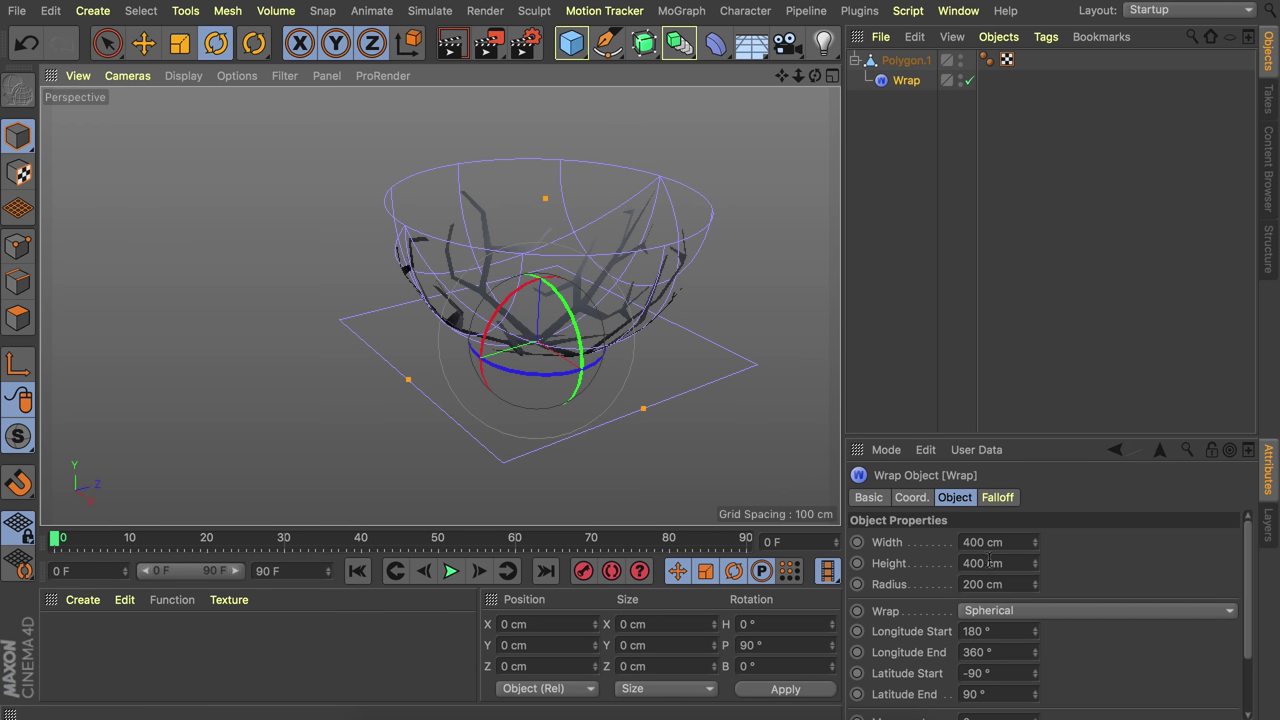
left_click_drag(582, 284, 581, 243, "alt")
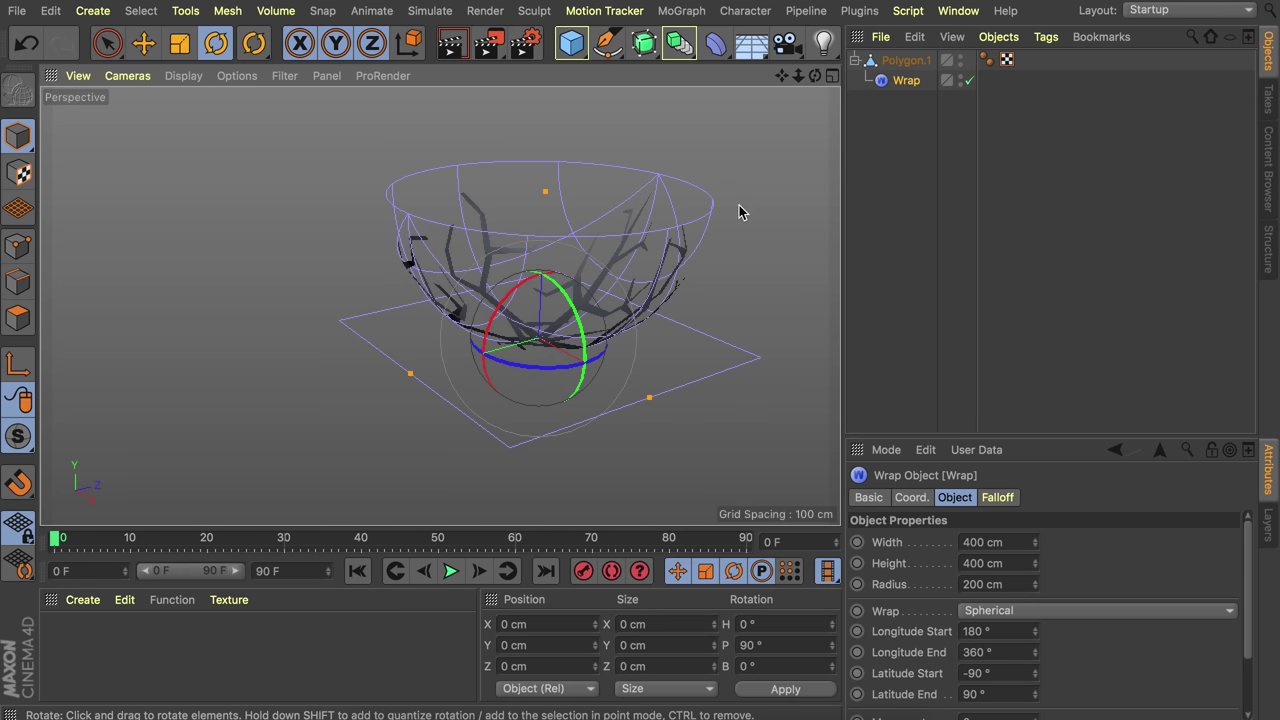
scroll(452, 282, "up", 3)
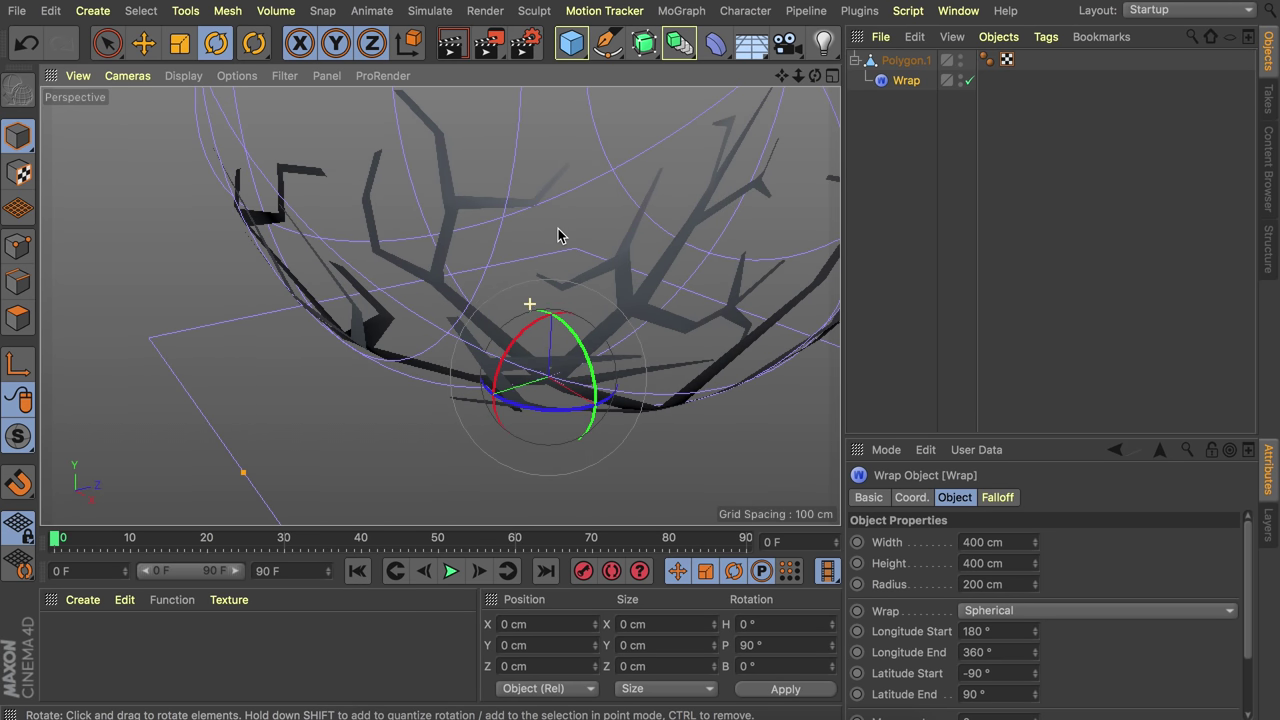
scroll(486, 357, "up", 3)
left_click_drag(440, 322, 520, 297, "alt")
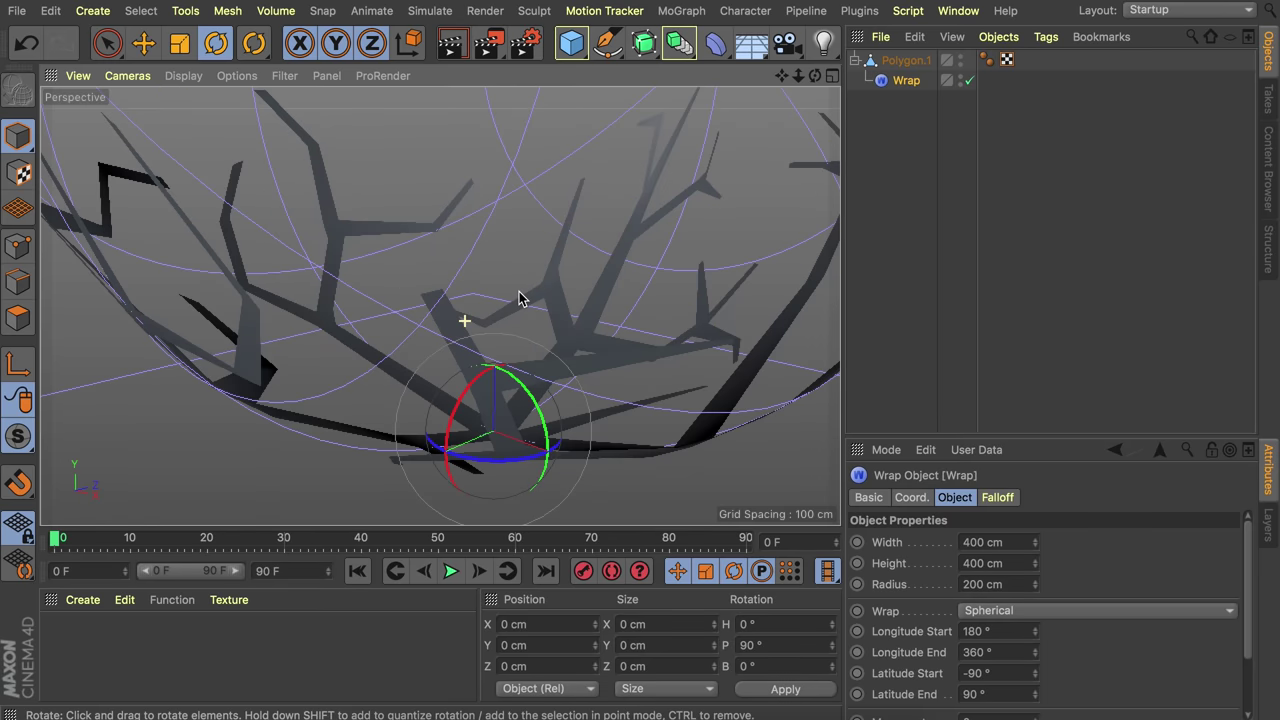
right_click_drag(546, 209, 494, 334, "alt")
middle_click_drag(536, 244, 501, 309, "alt")
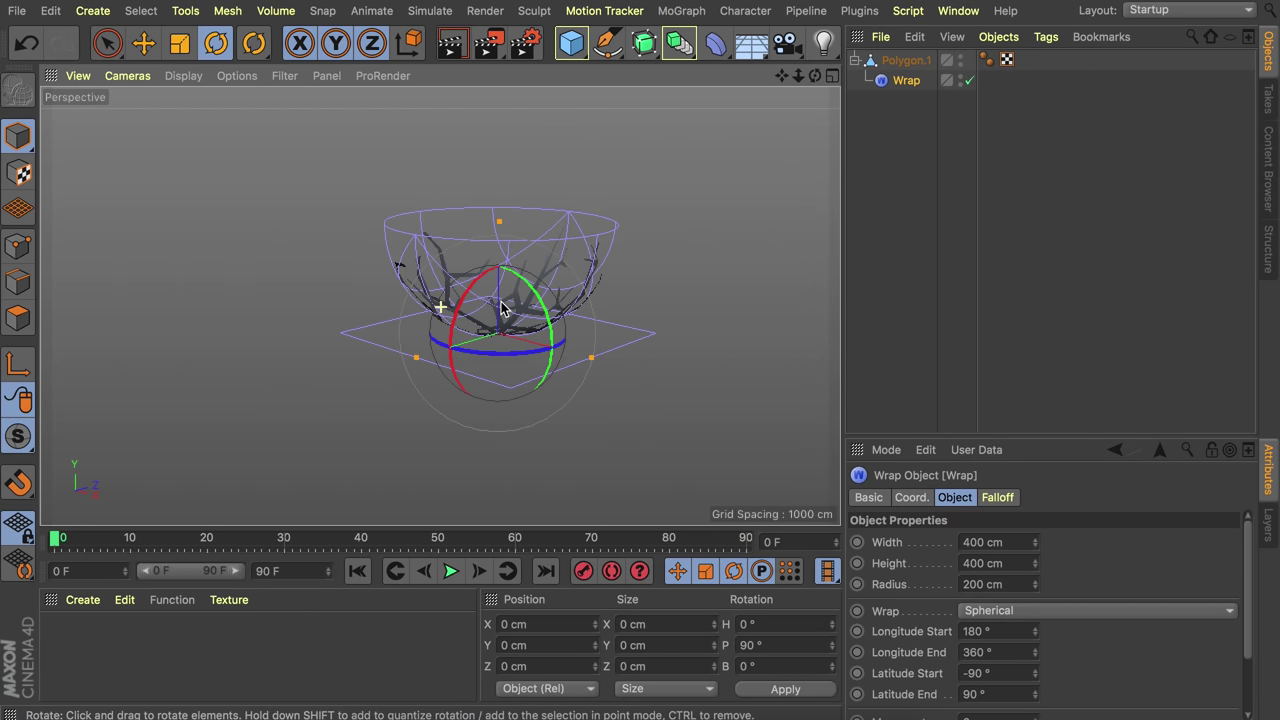
- Add a Cloth Surface as the parent of Polygon.1
left_click(905, 60)
left_click(429, 11)
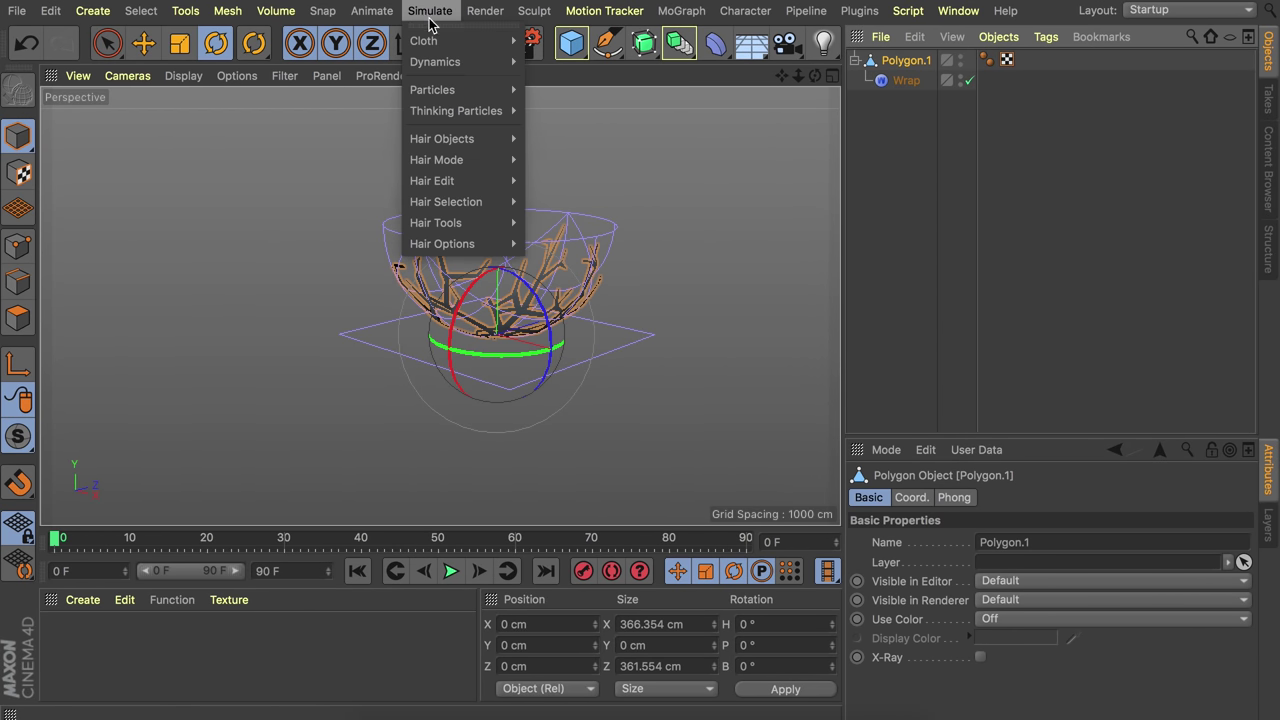
mouse_move(430, 40)
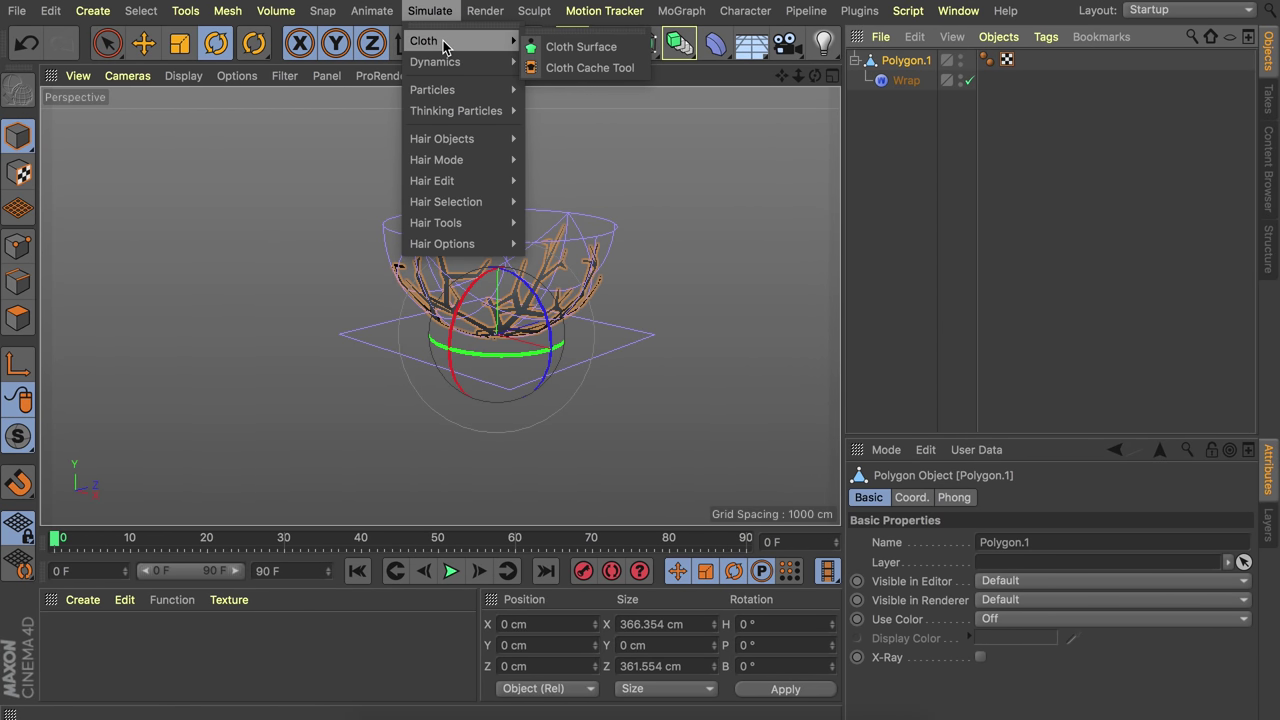
left_click(575, 47, "alt")
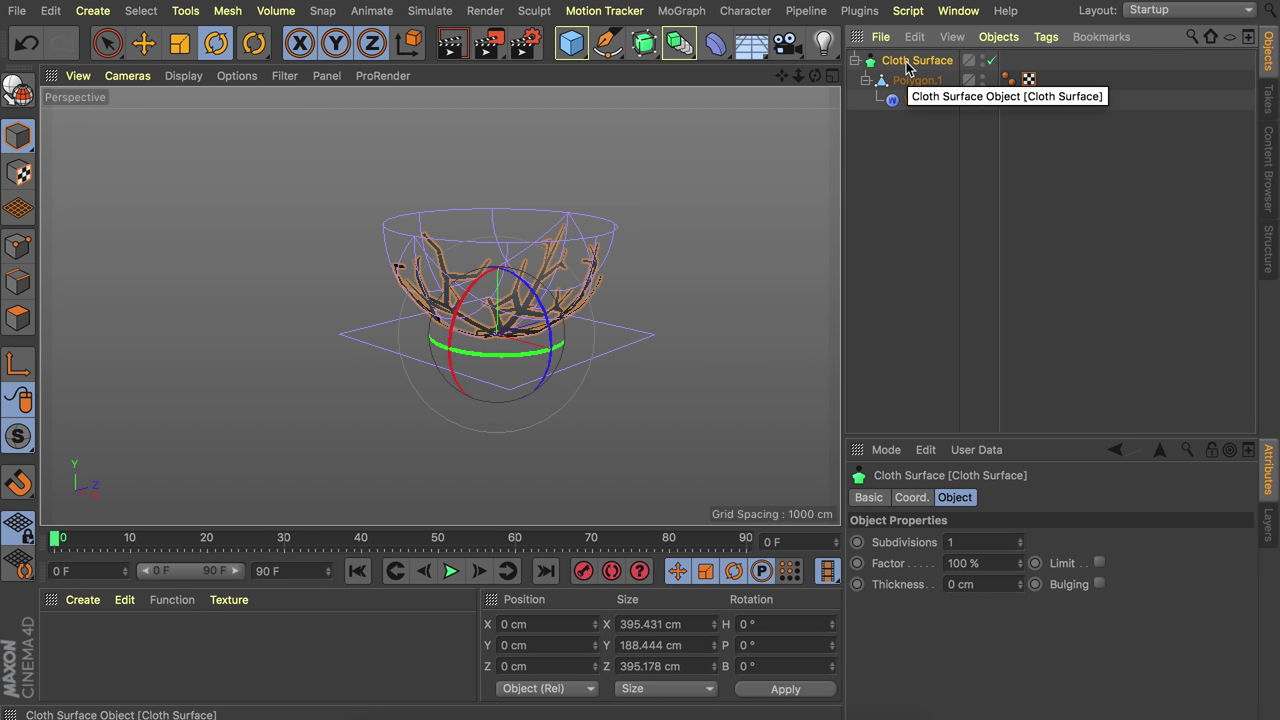
- Set the Cloth Surface's thickness to 4 cm and compare the branches with the generator off and on
left_click(978, 589)
type("2")
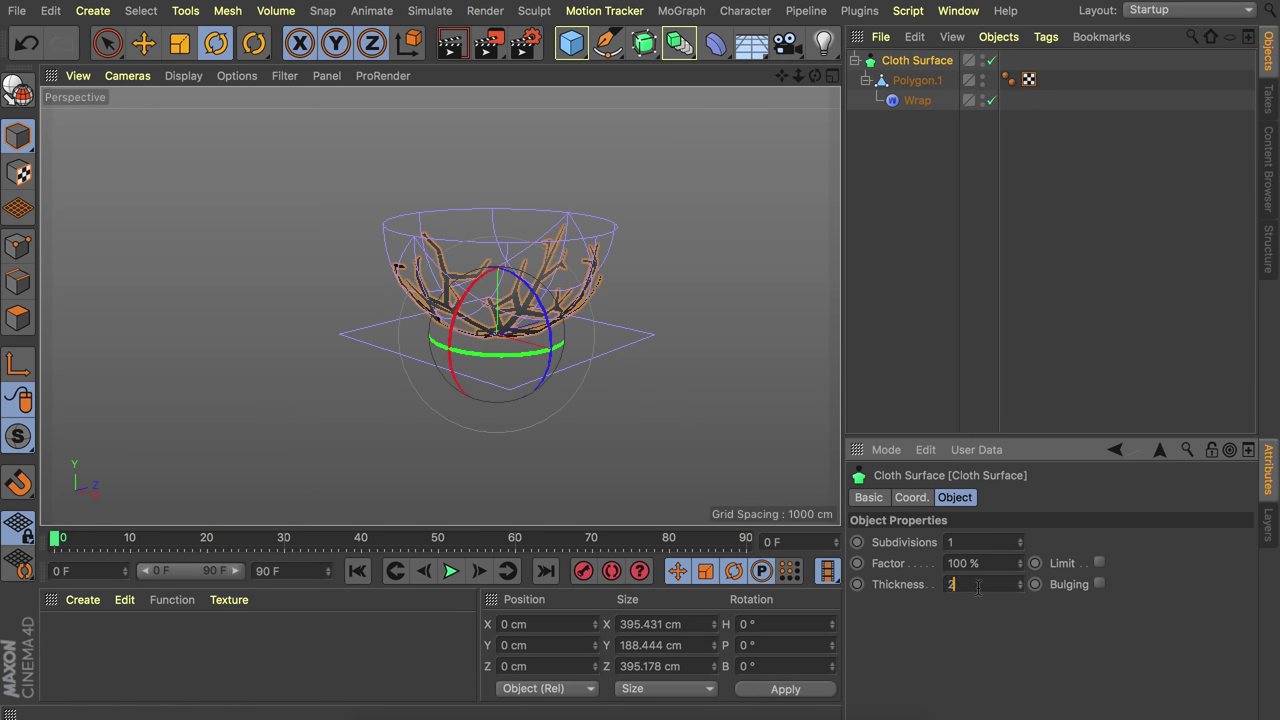
type("4")
key("Return")
right_click_drag(566, 317, 637, 185, "alt")
left_click_drag(437, 306, 390, 338, "alt")
left_click(992, 60)
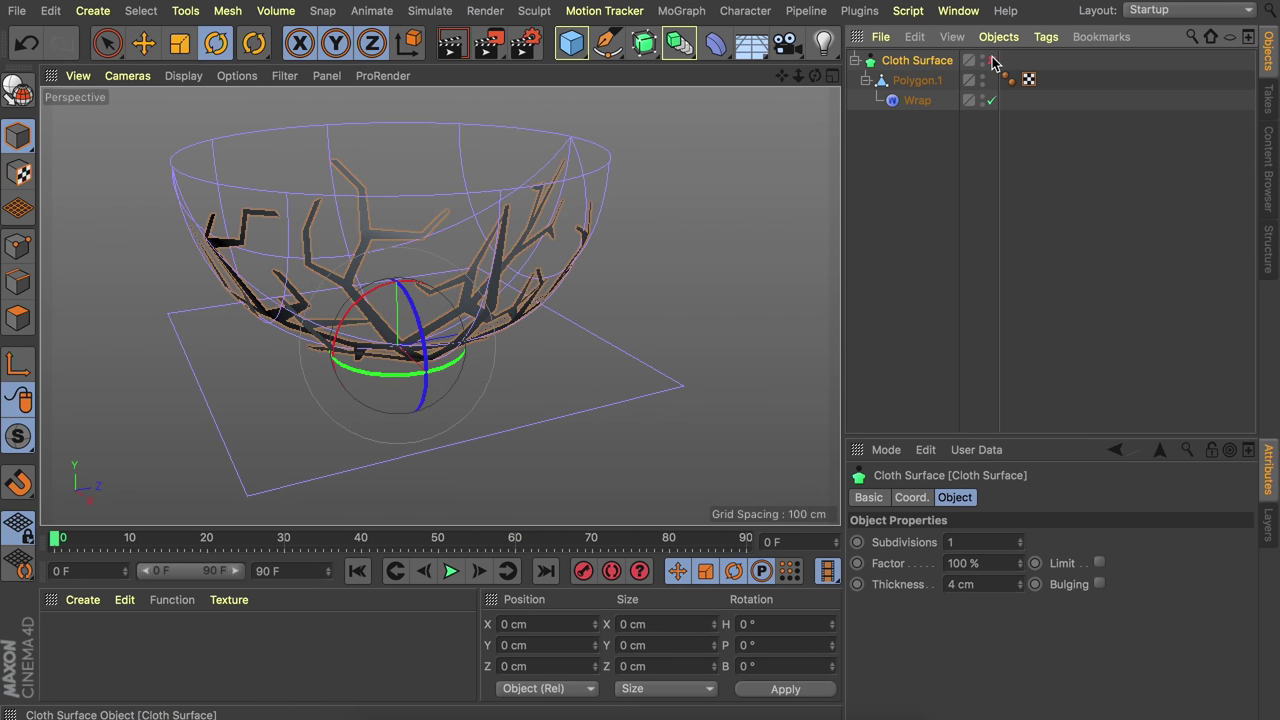
left_click(992, 60)
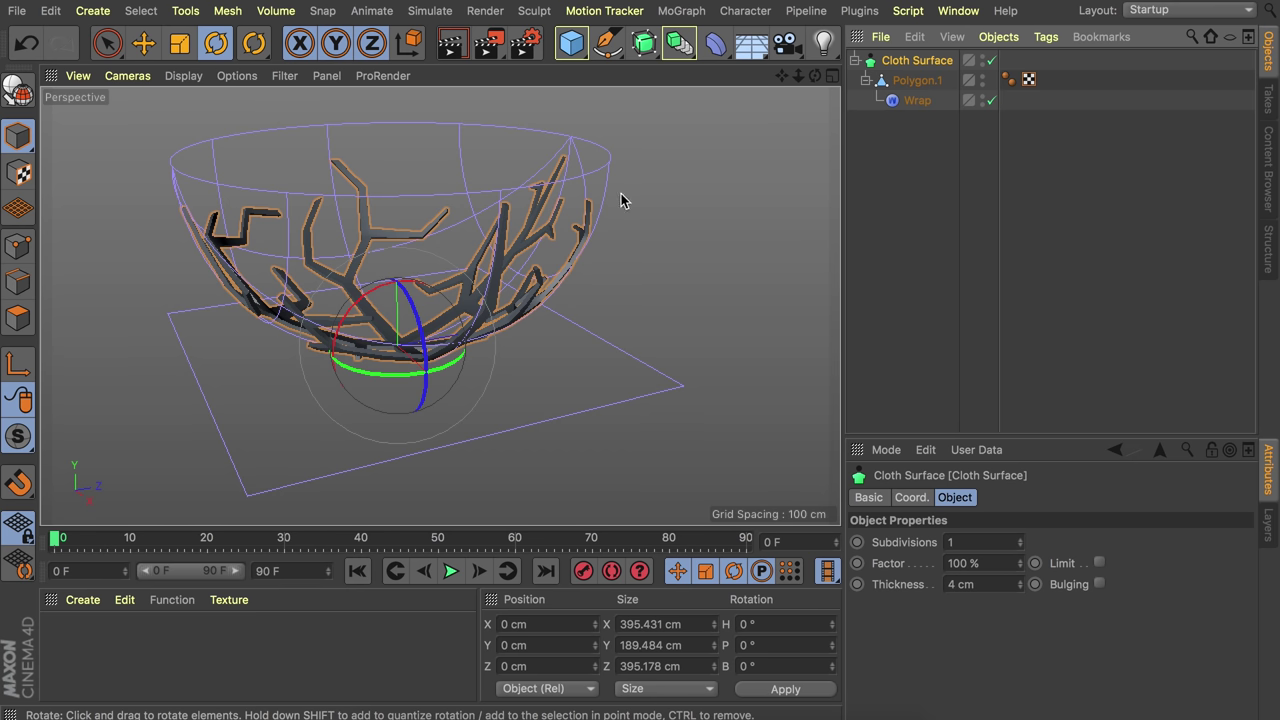
- Duplicate the Cloth Surface, flipping the copy to a pitch of -180° and raising it to Y 400 cm to close the sphere
left_click(855, 60)
scroll(456, 396, "down", 5)
middle_click_drag(433, 366, 429, 385, "alt")
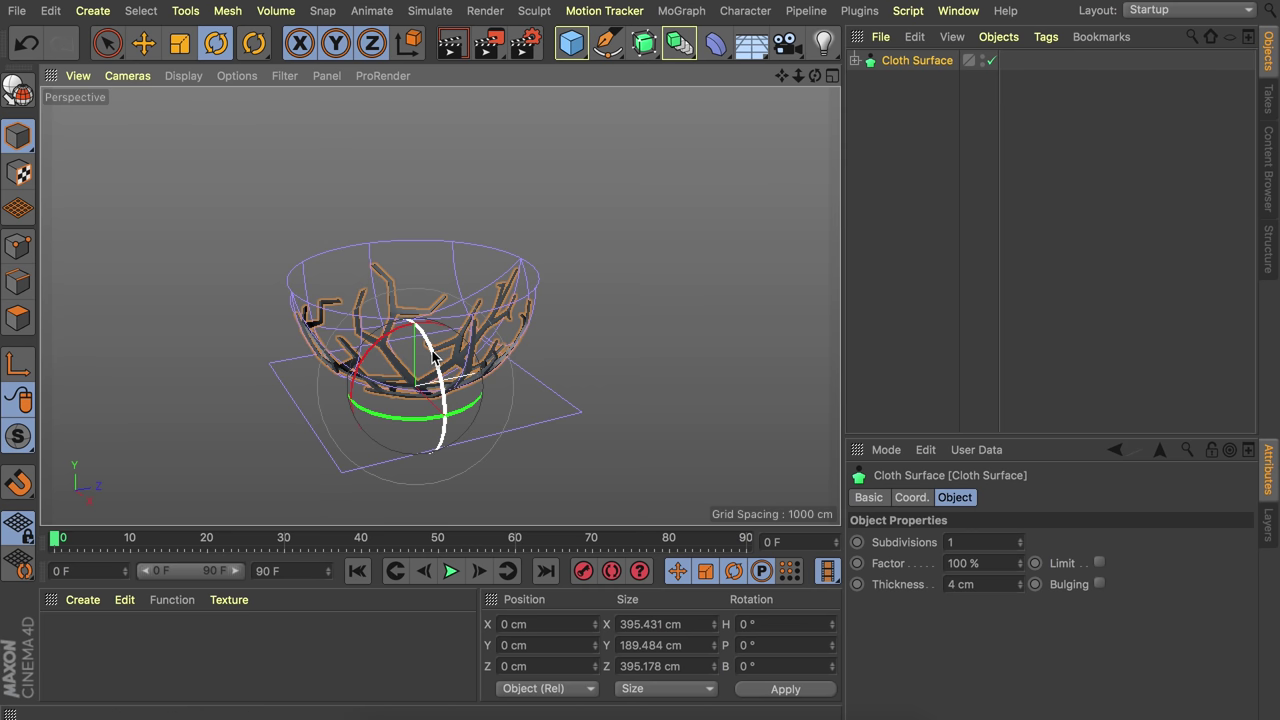
key("e")
key("r")
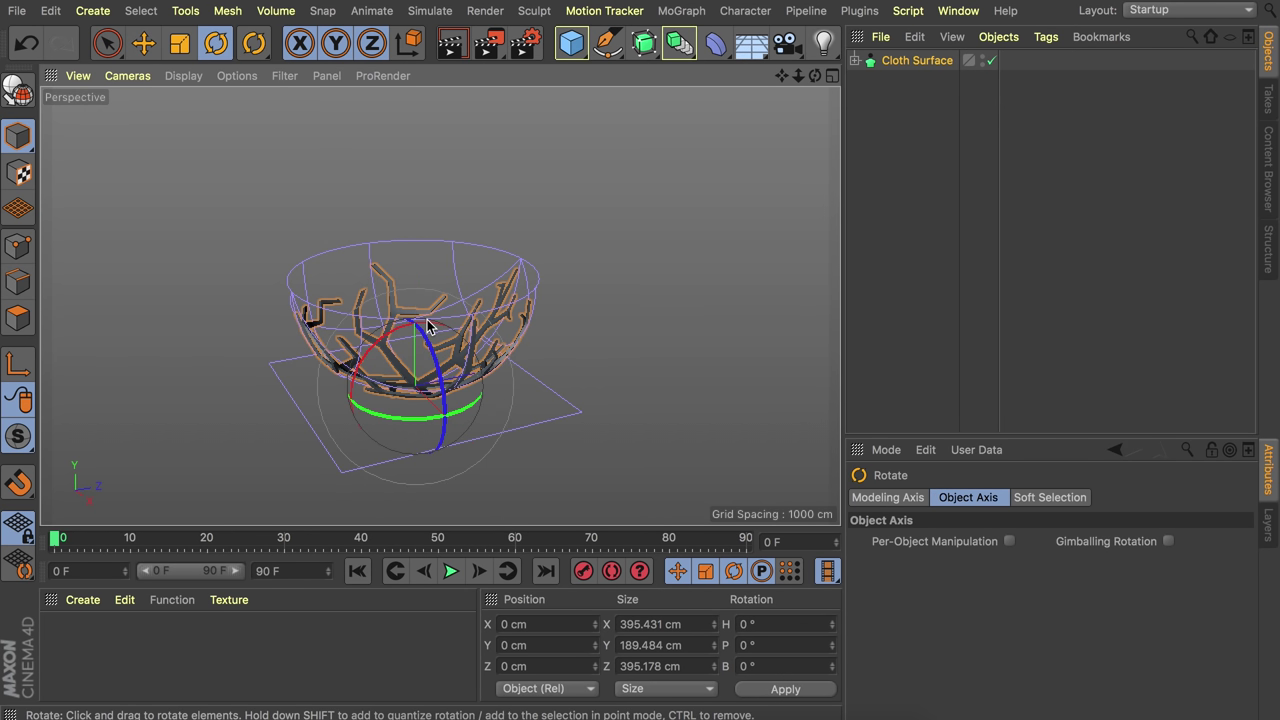
left_click_drag(433, 358, 428, 250)
key("e")
left_click_drag(443, 294, 462, 258, "alt")
key("r")
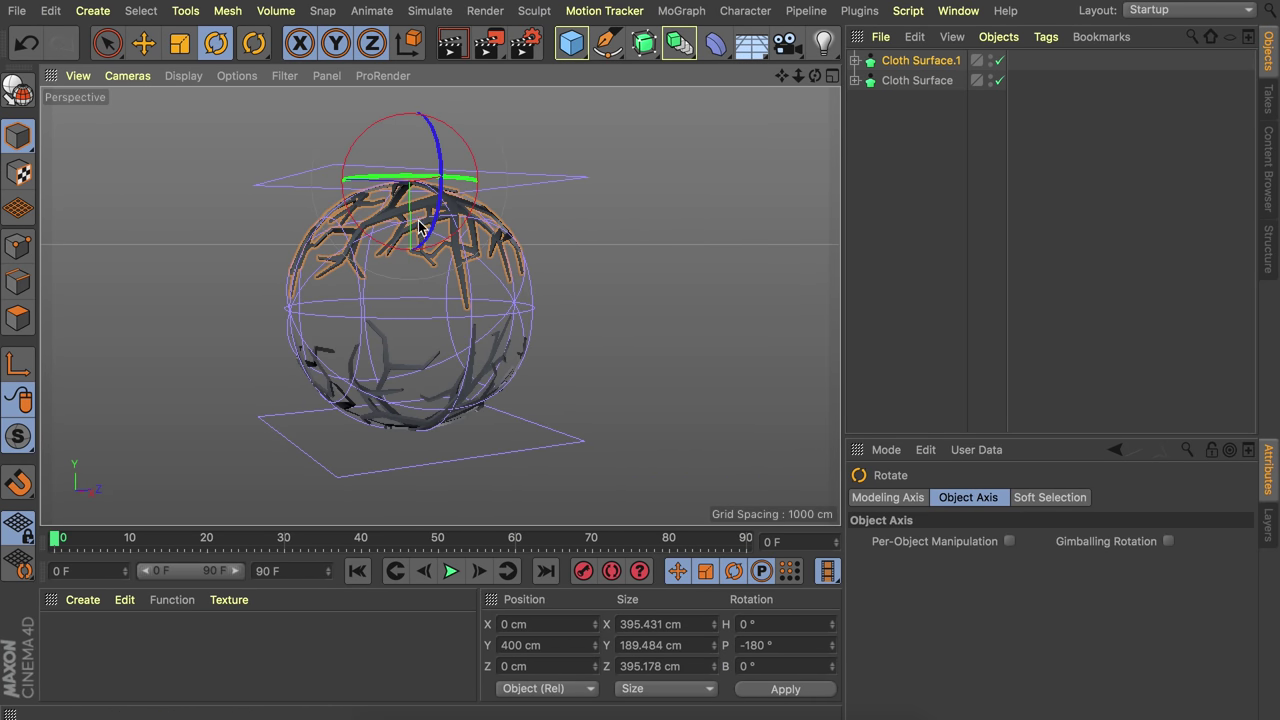
- Duplicate both cloth surfaces together with a 90° bank rotation and scale the copies down slightly
left_click(944, 82, "shift")
left_click_drag(460, 263, 449, 300, "alt")
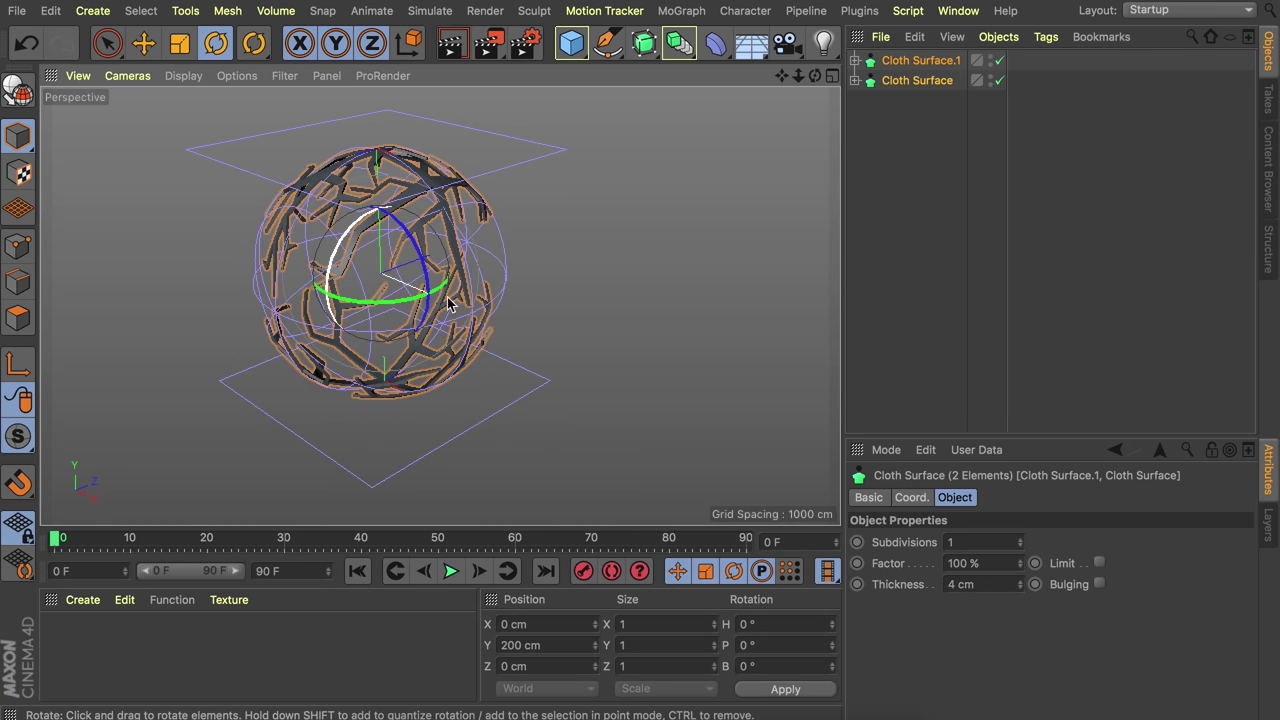
left_click_drag(419, 256, 438, 371, "ctrl")
key("t")
left_click_drag(590, 294, 520, 286)
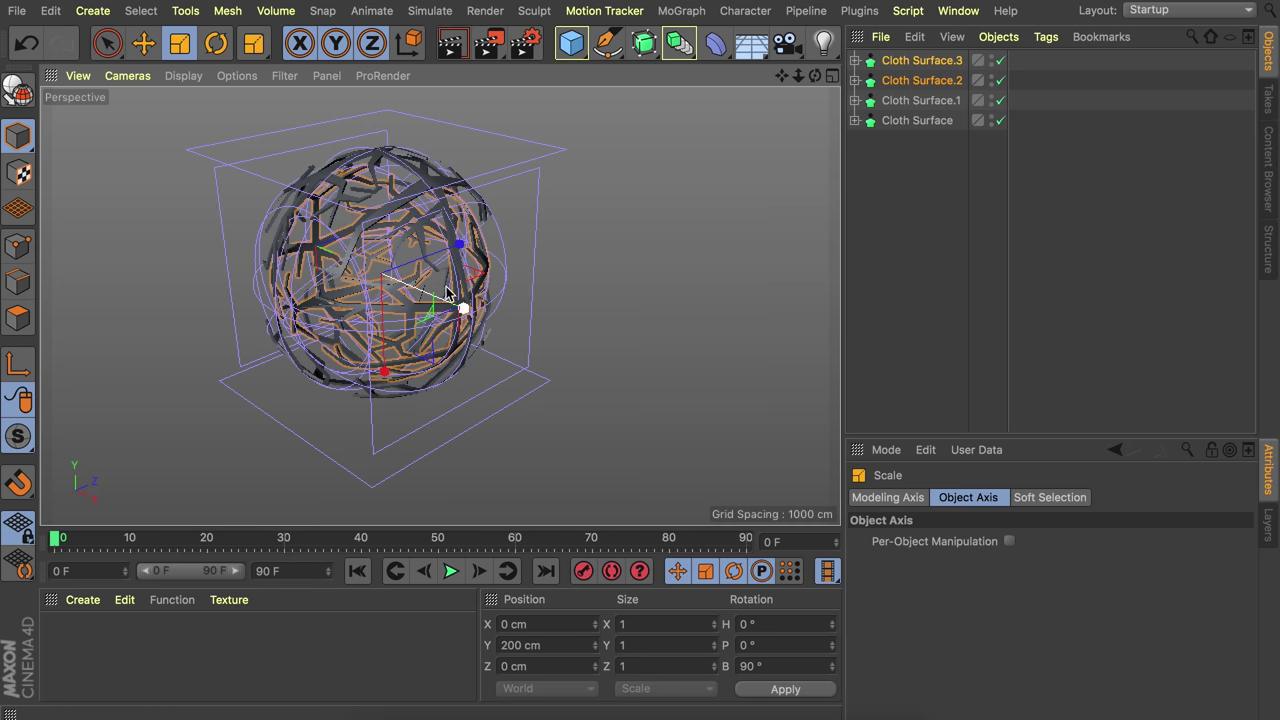
left_click(931, 244)
left_click_drag(454, 263, 418, 230, "alt")
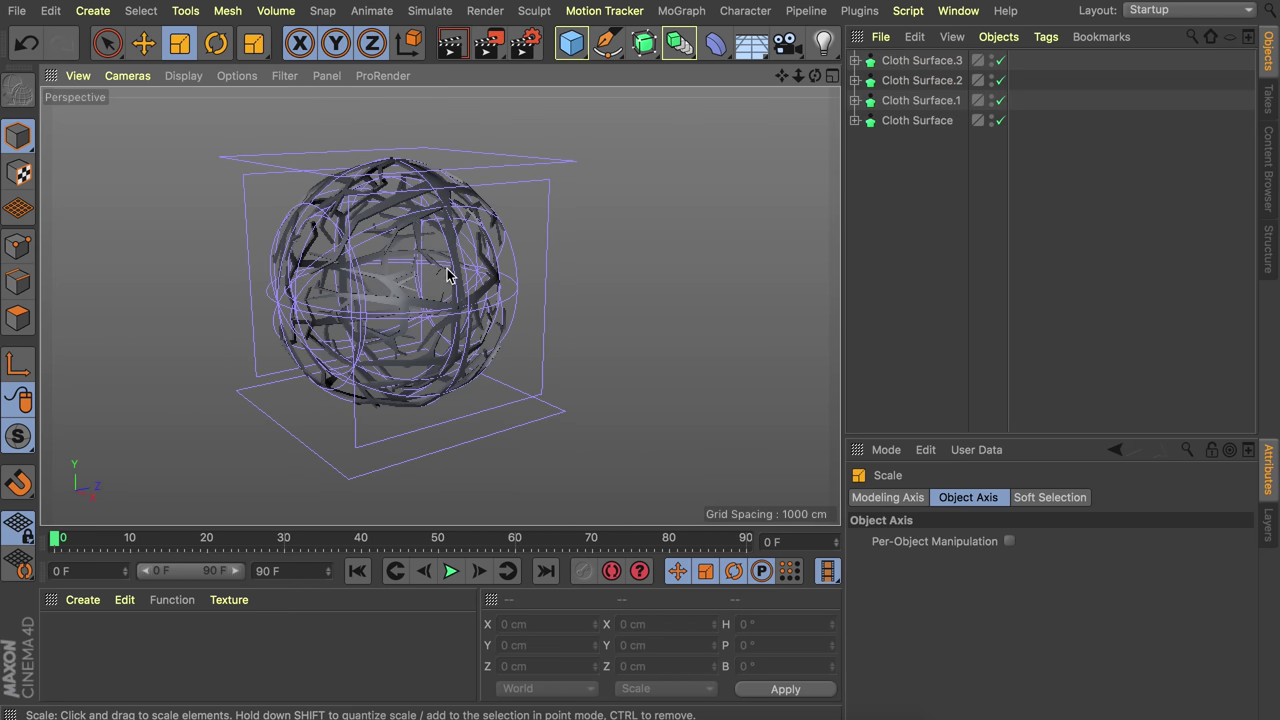
- Scale up the Wrap deformer inside Cloth Surface.1 slightly to loosen the upper half of the branch ball
left_click(893, 100)
left_click(855, 100)
left_click(914, 141)
key("e")
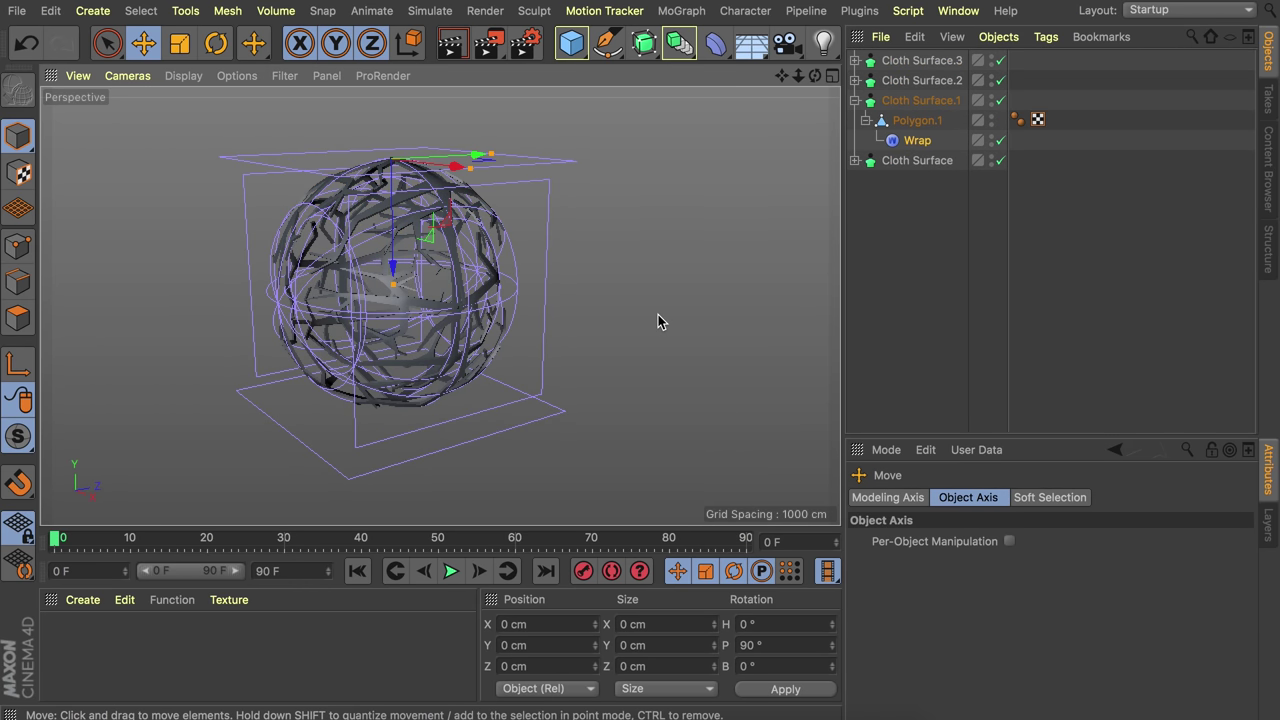
right_click_drag(490, 268, 540, 297, "alt")
left_click_drag(540, 297, 562, 299, "alt")
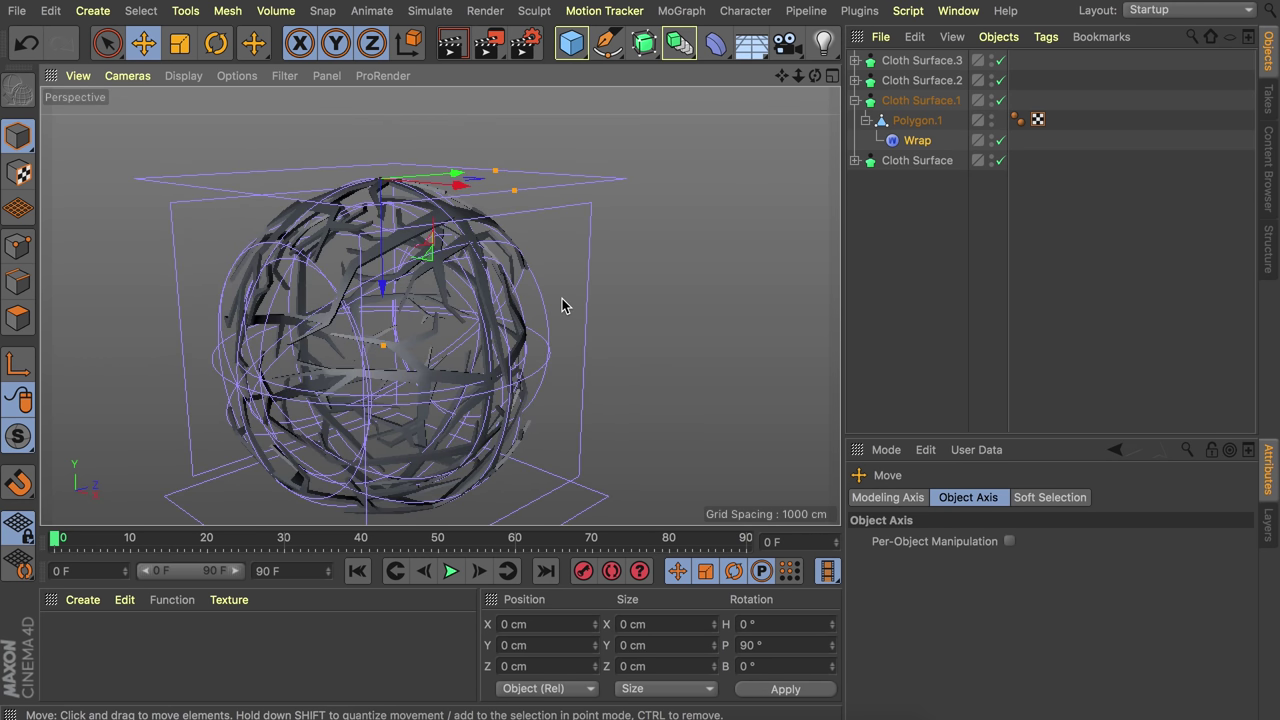
key("t")
left_click_drag(686, 280, 730, 285)
mouse_move(400, 394)
left_mouse_down("alt")
mouse_move(359, 365)
mouse_move(400, 395)
left_mouse_up("alt")
left_click(920, 300)
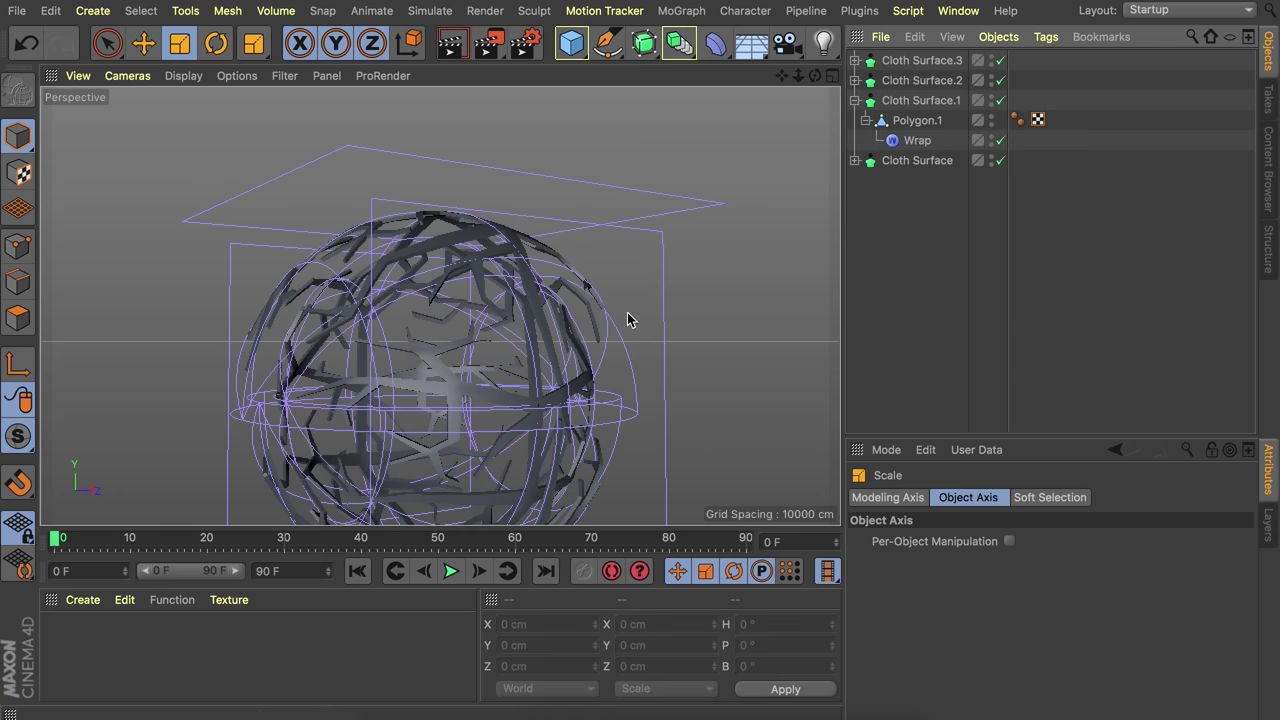
- Hide the deformer cages in the perspective view
right_click_drag(600, 306, 500, 310, "alt")
left_click_drag(500, 330, 560, 370, "alt")
left_click(326, 77)
mouse_move(289, 78)
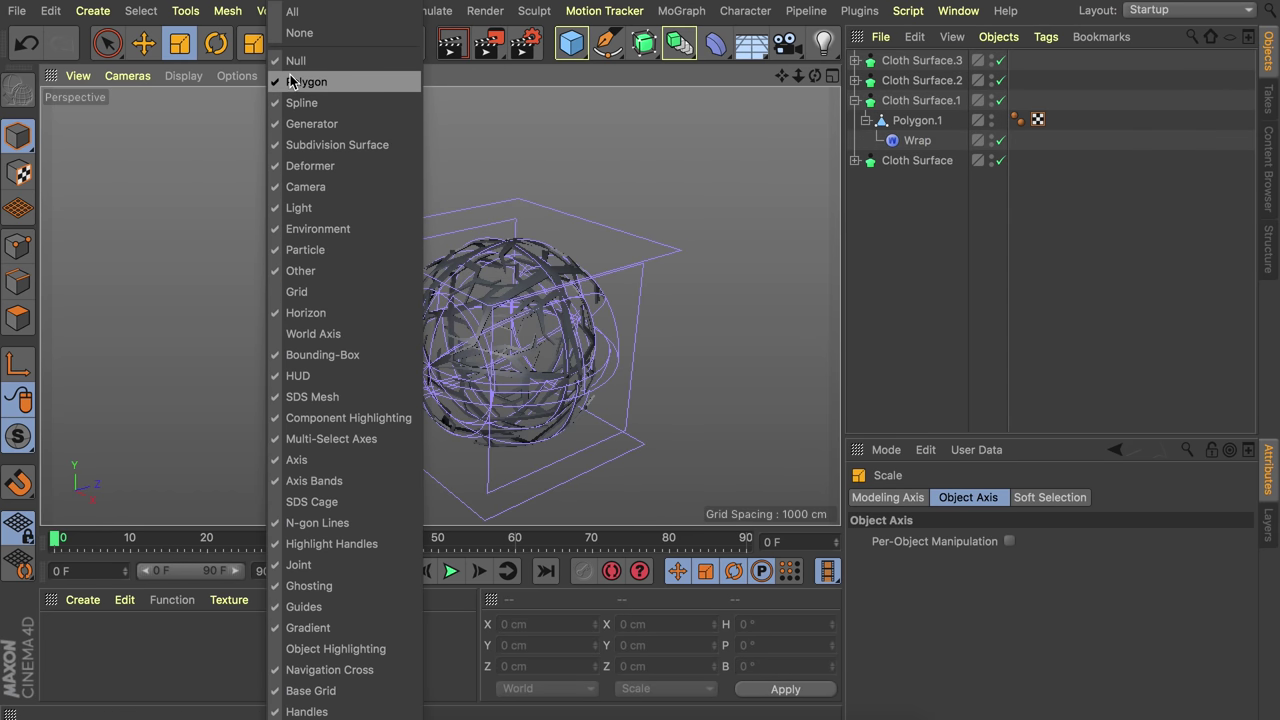
left_click(322, 177)
- Group the four cloth surfaces under a null named Tumble and bring it into the desert scene
key("v")
left_click_drag(1034, 226, 895, 62)
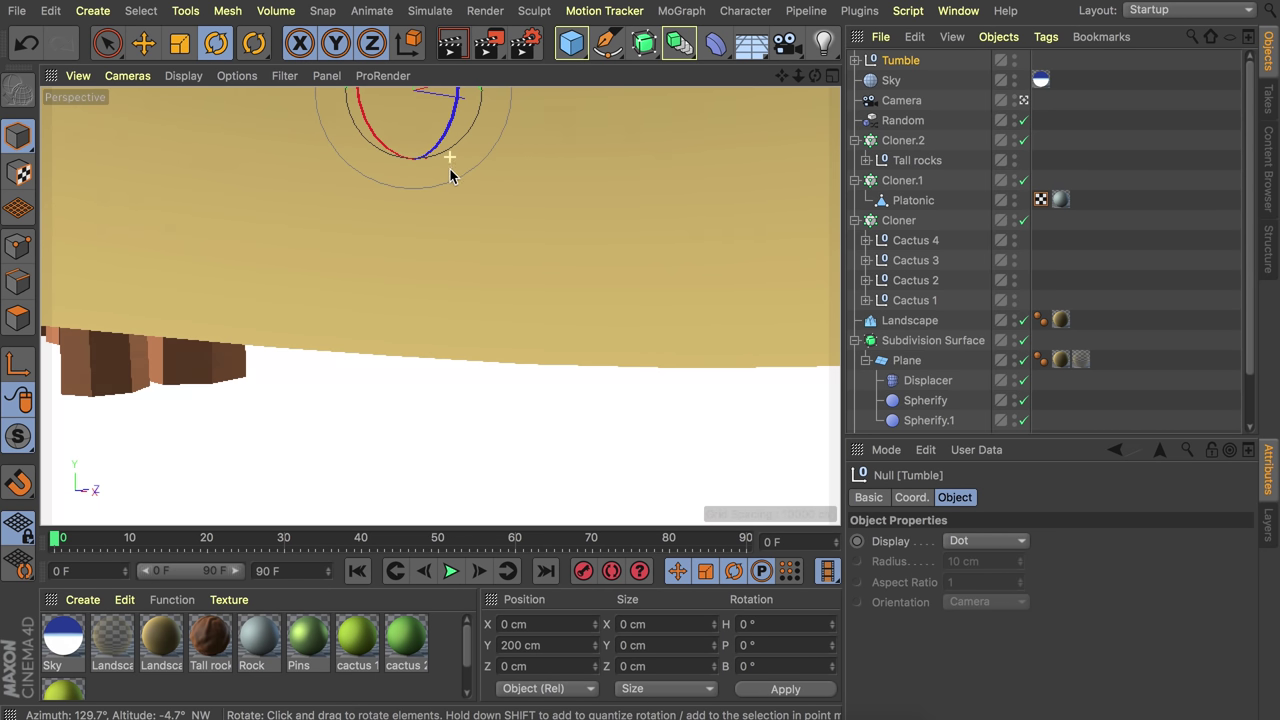
middle_click_drag(450, 176, 496, 195, "alt")
- Leave the scene camera's view and lower Tumble towards the sand to about Y -533 cm
left_click(1024, 100)
left_click_drag(540, 208, 538, 334, "alt")
middle_click_drag(538, 334, 499, 245, "alt")
key("e")
left_click_drag(424, 134, 431, 209)
right_click_drag(431, 209, 457, 240, "alt")
left_click_drag(457, 240, 419, 326, "alt")
key("t")
key("e")
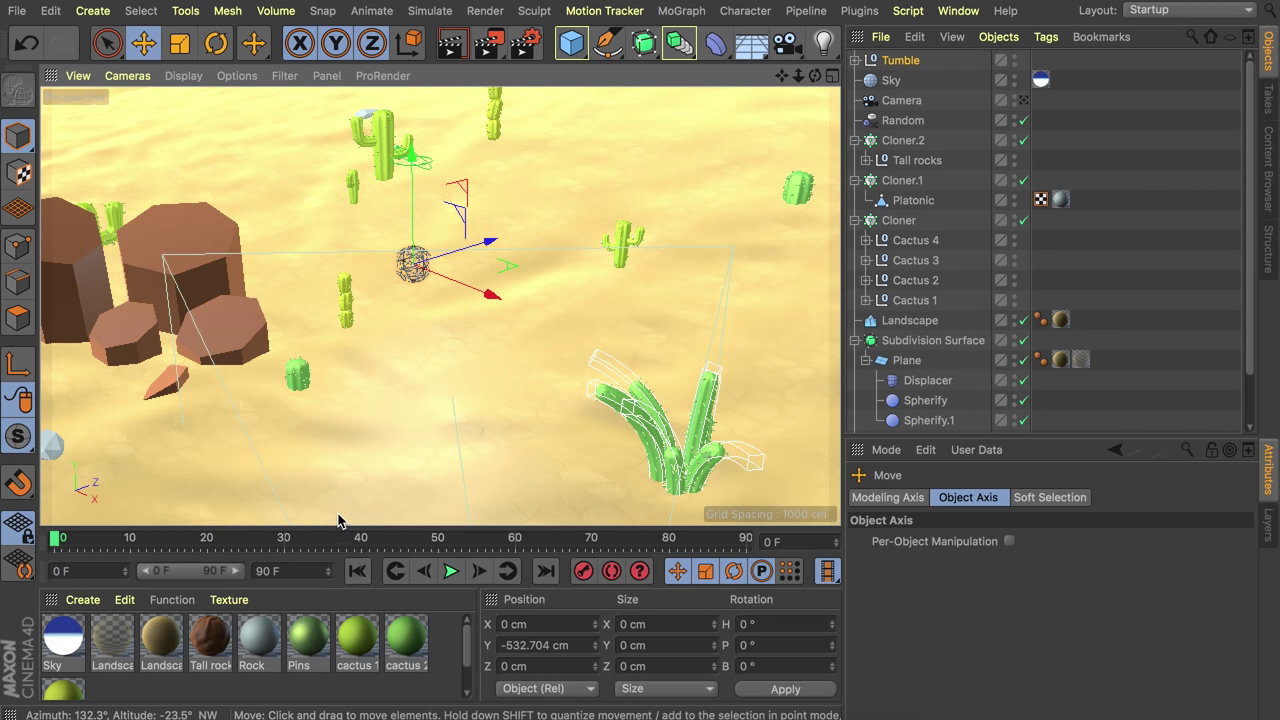
- Create a new material and name it tumble
double_click(174, 698)
double_click(62, 638)
left_click(362, 240)
type("tubm")
key("BackSpace")
key("BackSpace")
type("mble")
- Set the tumble material's colour to a brown of hue 32°, saturation 56 % and value 62 %
left_click(385, 284)
left_click_drag(705, 190, 691, 191)
left_click(823, 209)
left_click_drag(766, 238, 840, 233)
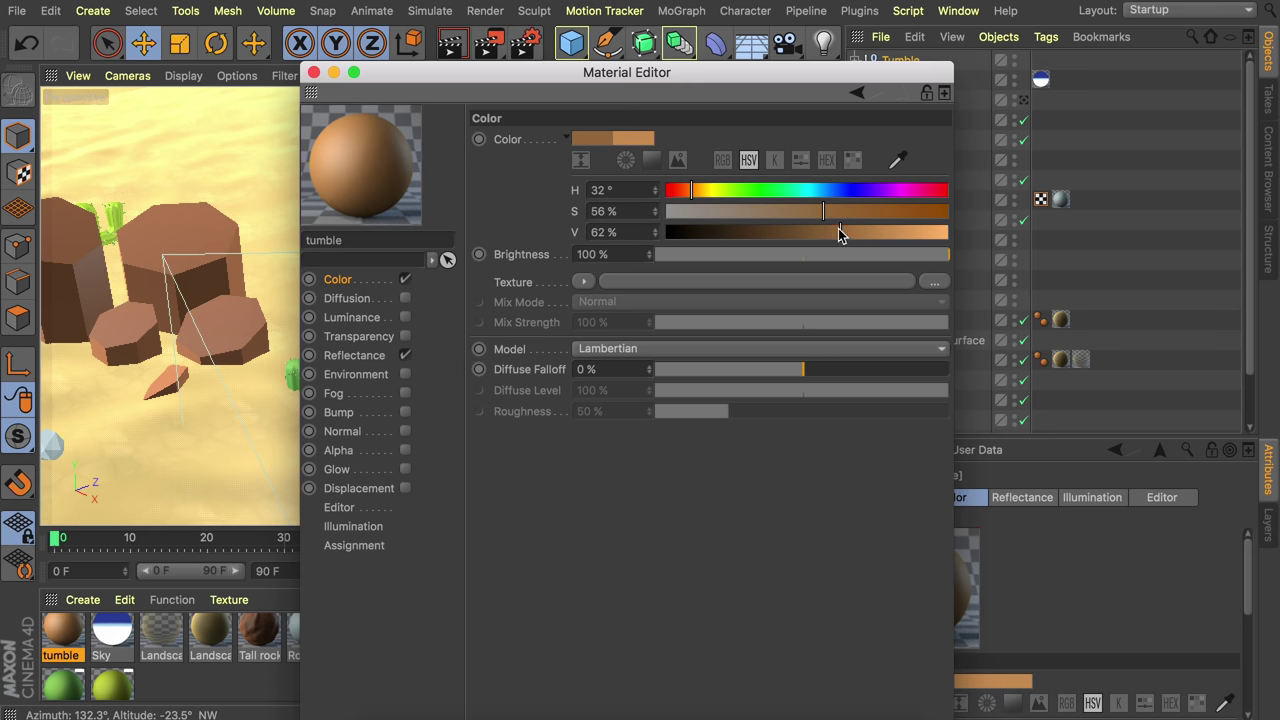
left_click(313, 73)
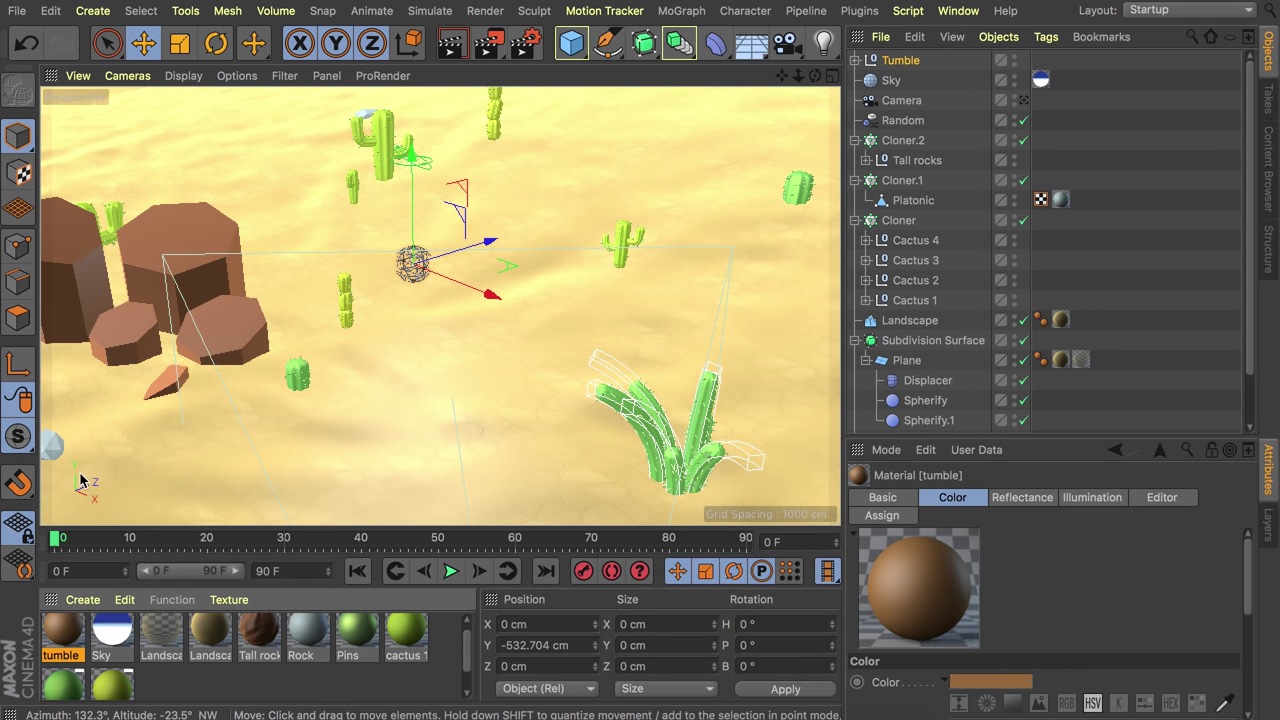
- Apply the tumble material to the Tumble null
left_click_drag(56, 634, 900, 60)
scroll(413, 250, "up", 3)
scroll(413, 250, "down", 2)
left_click_drag(330, 370, 321, 335, "alt")
left_click_drag(664, 325, 628, 288, "alt")
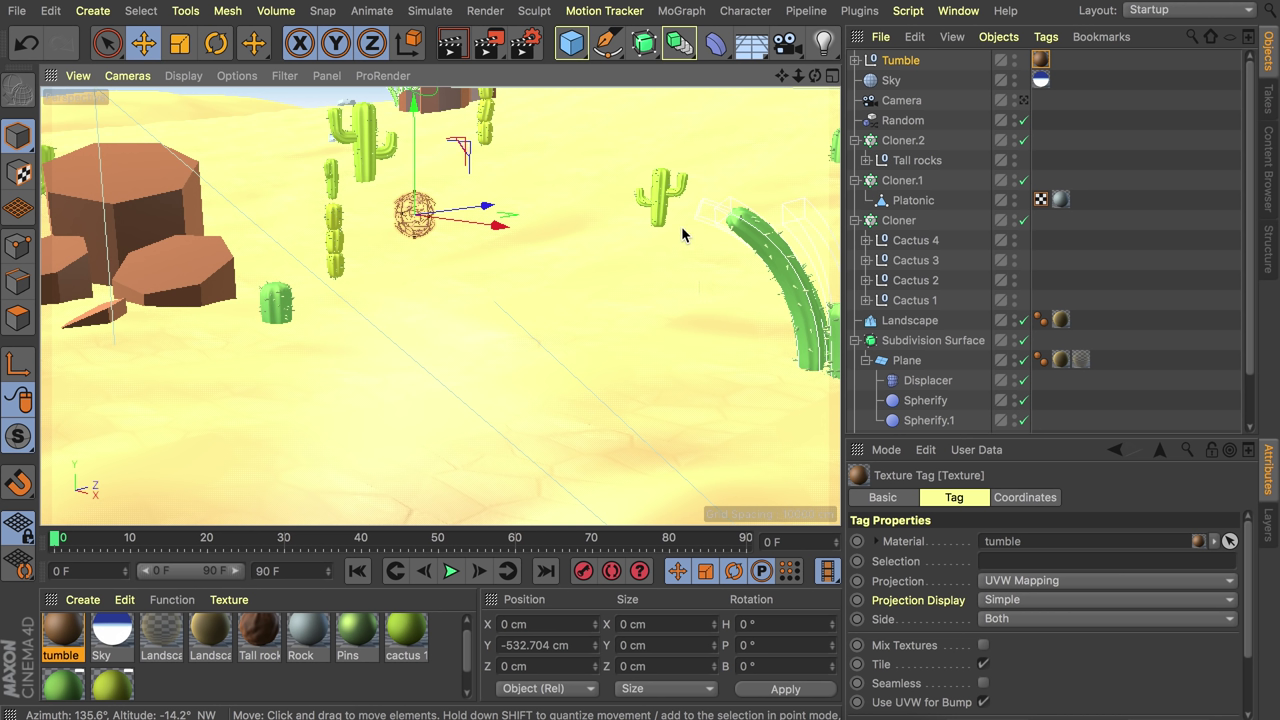
- Add a Cycloid spline with a radius of 76 cm, an a value of 17 cm and an end angle of 1165°
left_click(606, 42)
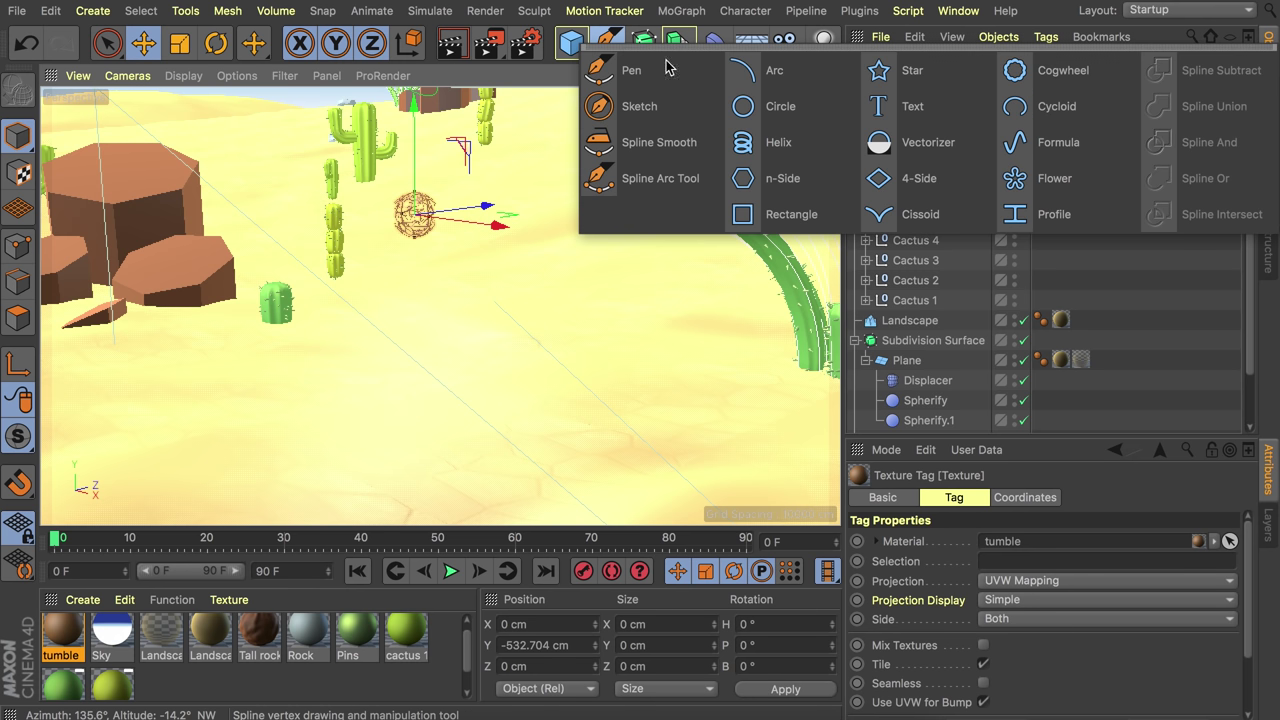
left_click(1060, 108)
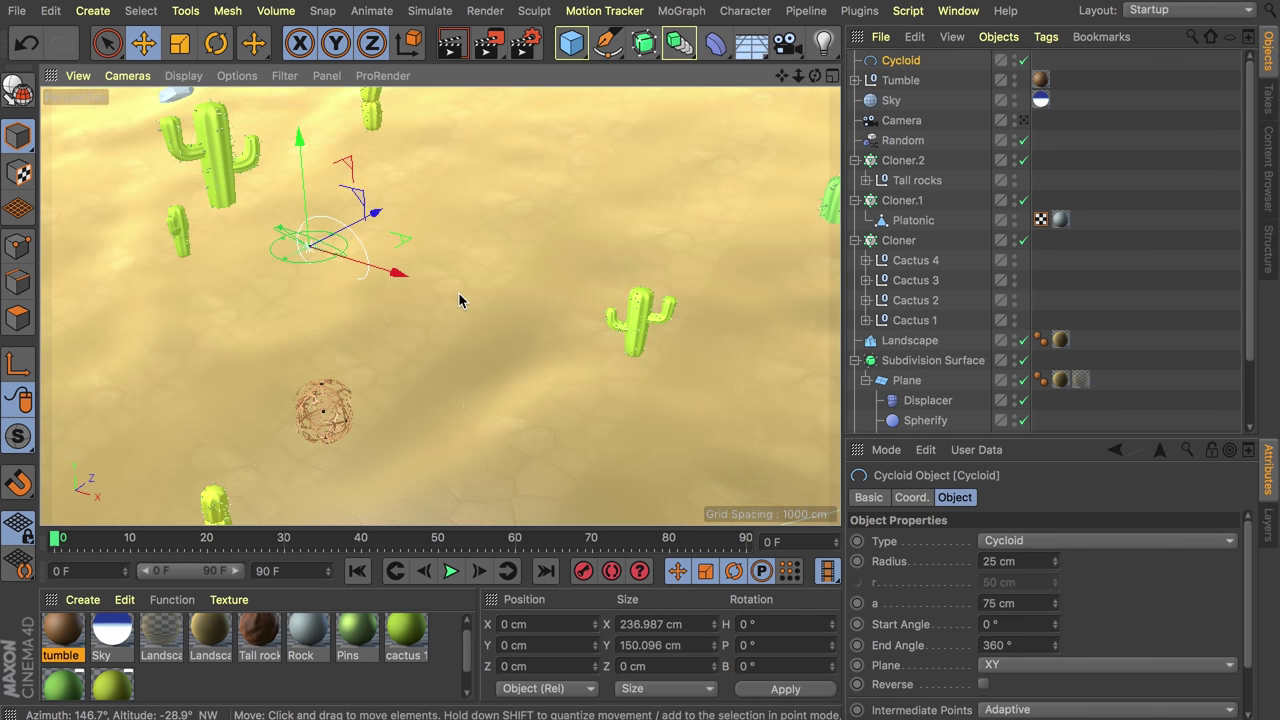
left_click_drag(1055, 561, 1055, 514)
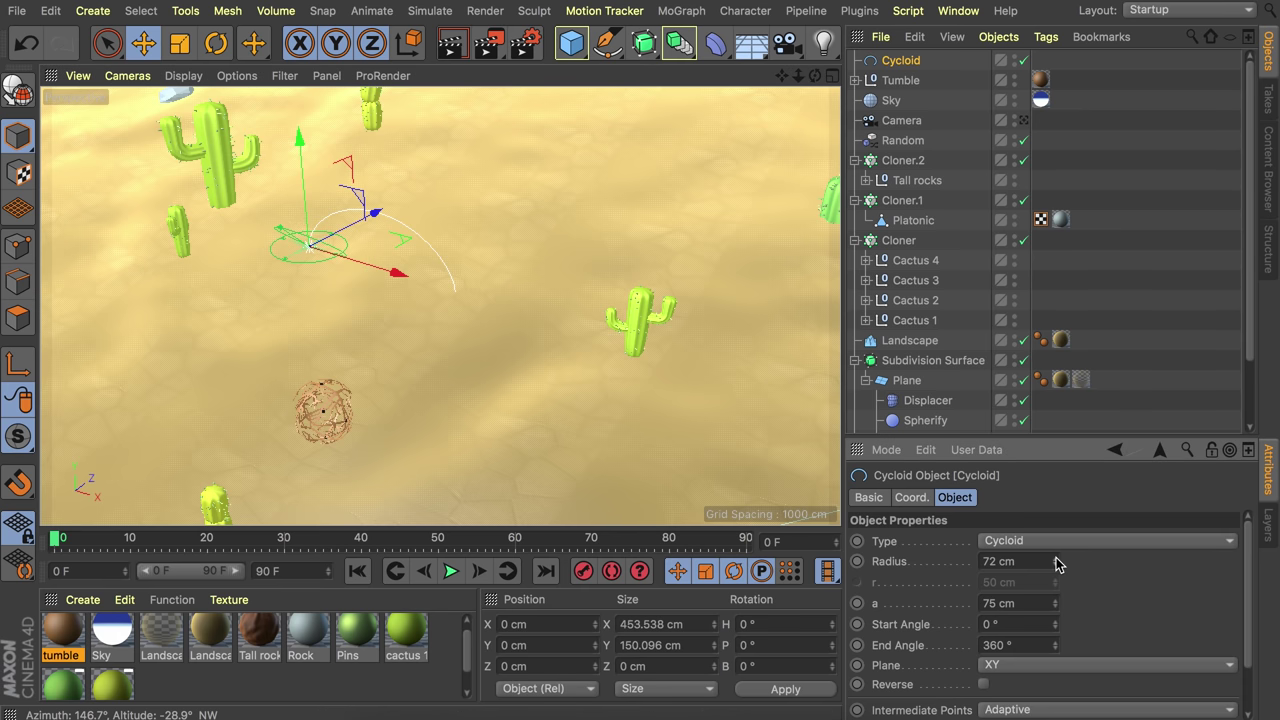
left_click_drag(1058, 565, 1058, 565)
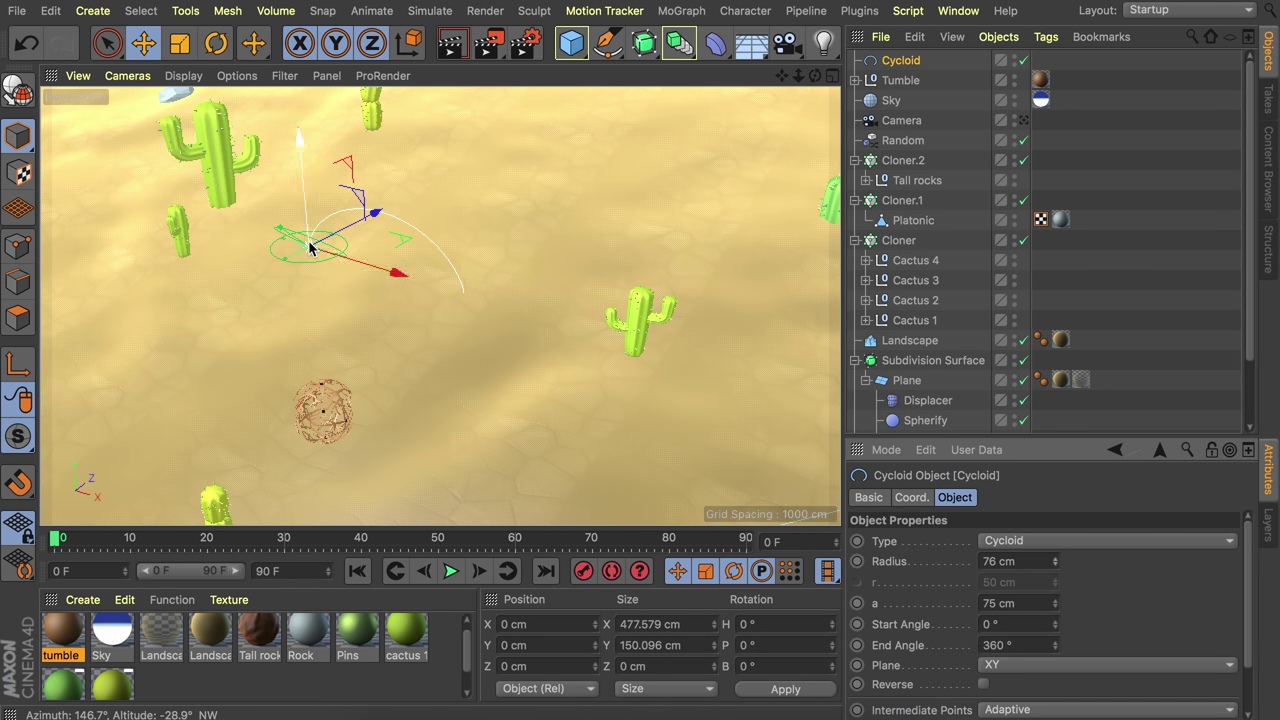
left_click_drag(1057, 610, 1057, 610)
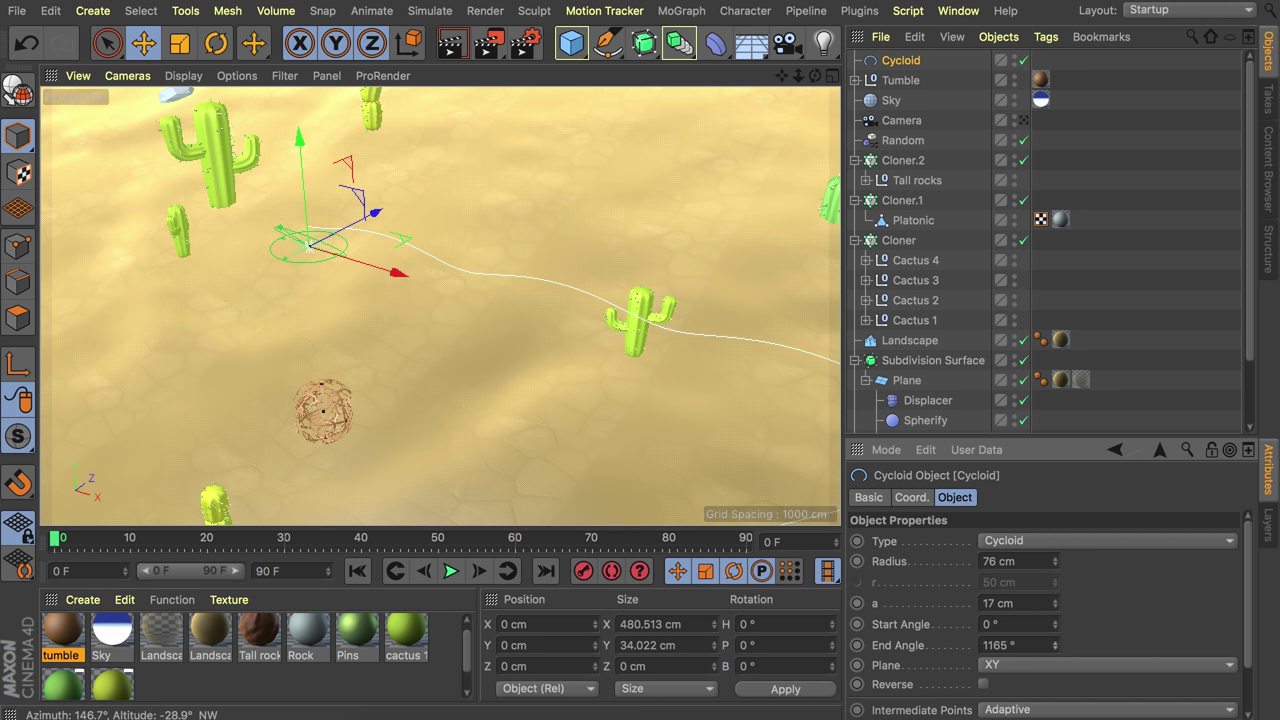
- Set the cycloid's end angle to 2600°
right_click_drag(517, 269, 420, 269, "alt")
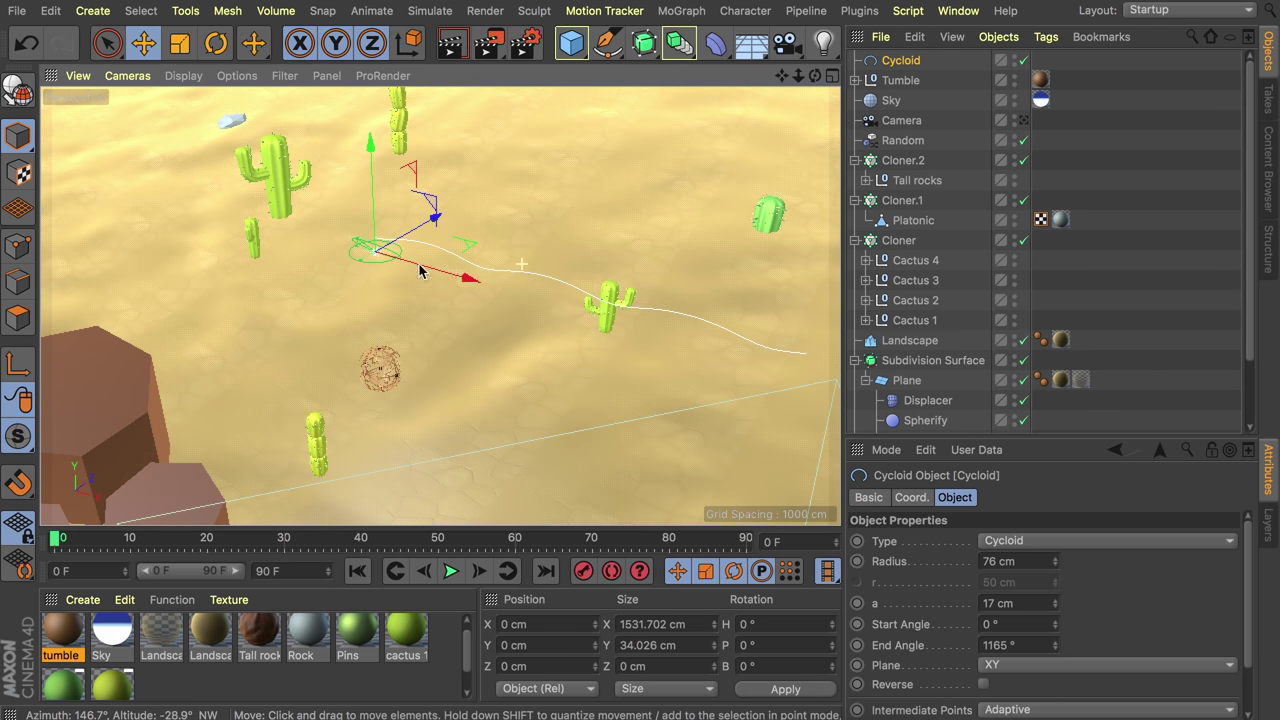
middle_click_drag(630, 300, 364, 250, "alt")
double_click(1035, 646)
type("2600")
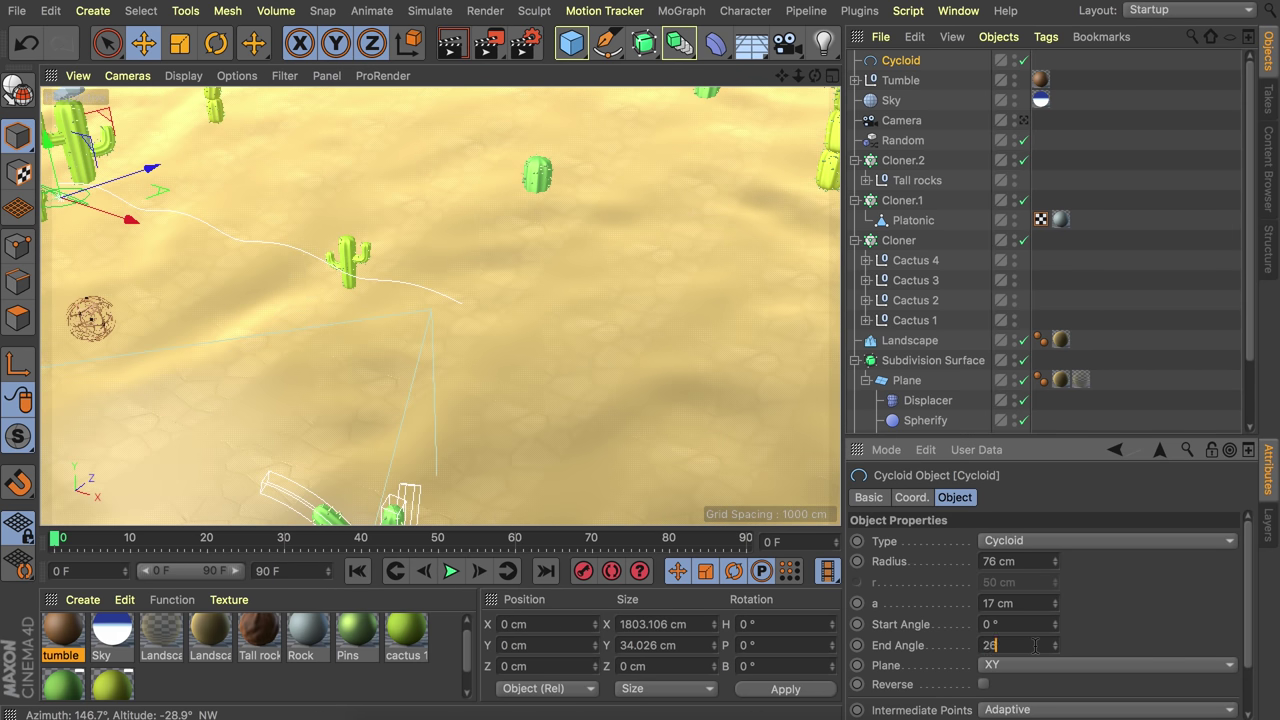
key("Return")
right_click_drag(540, 262, 589, 397, "alt")
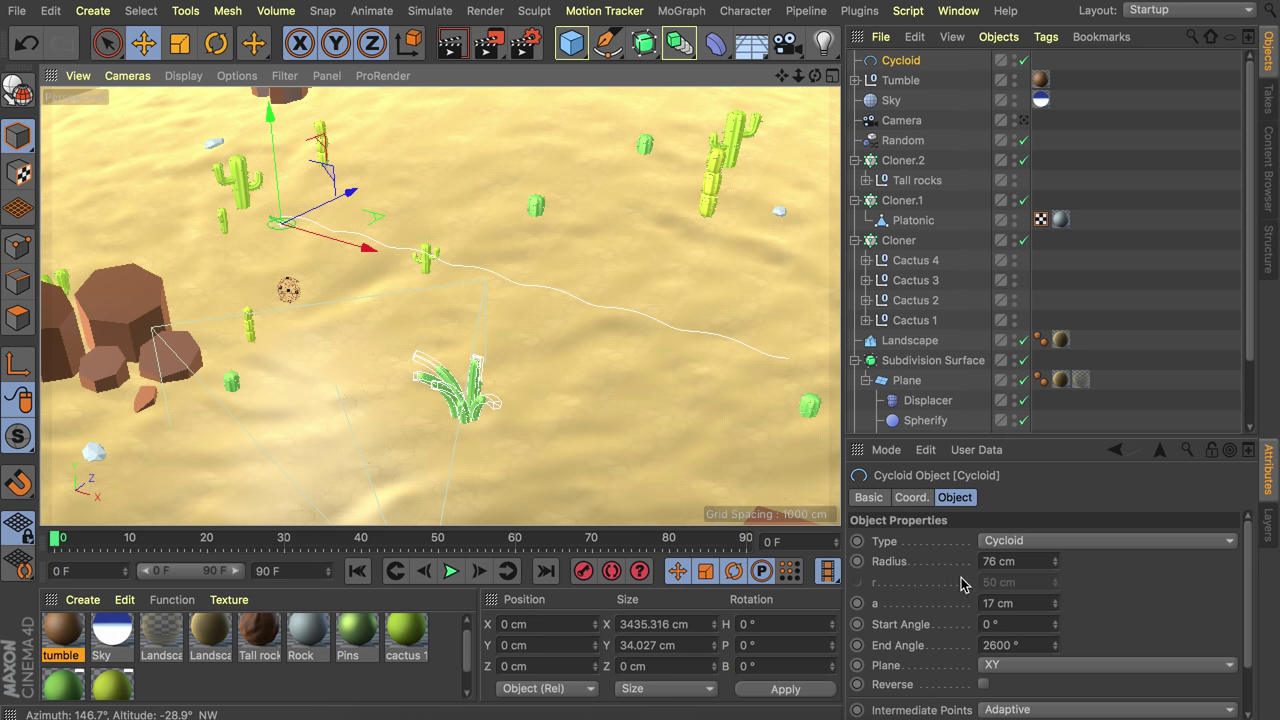
- Change the cycloid's intermediate points to Uniform
scroll(940, 607, "down", 2)
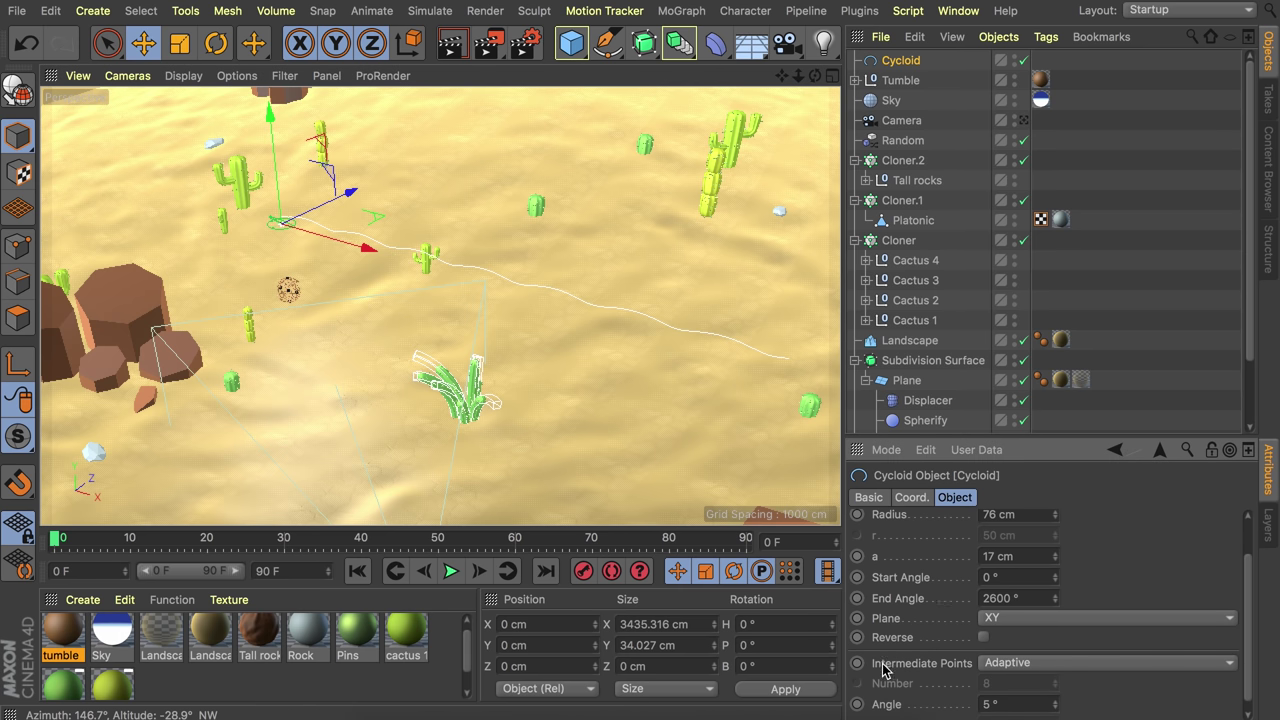
left_click(1012, 663)
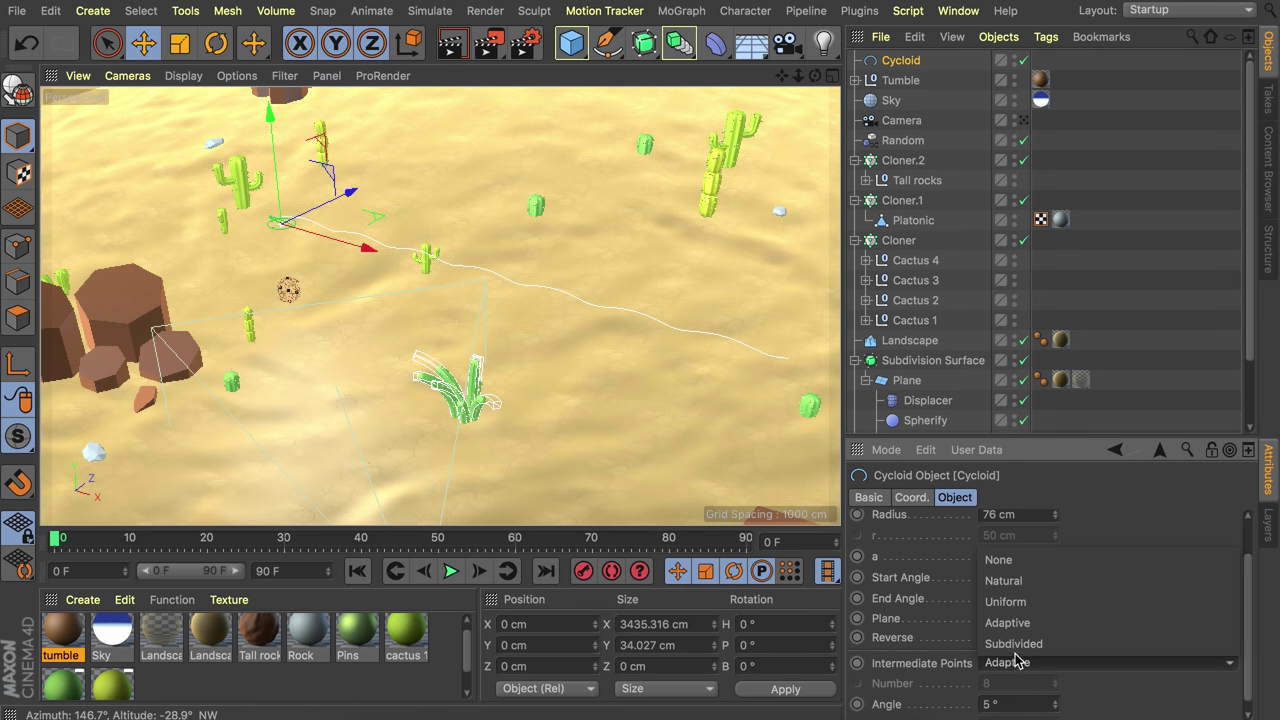
left_click(1003, 601)
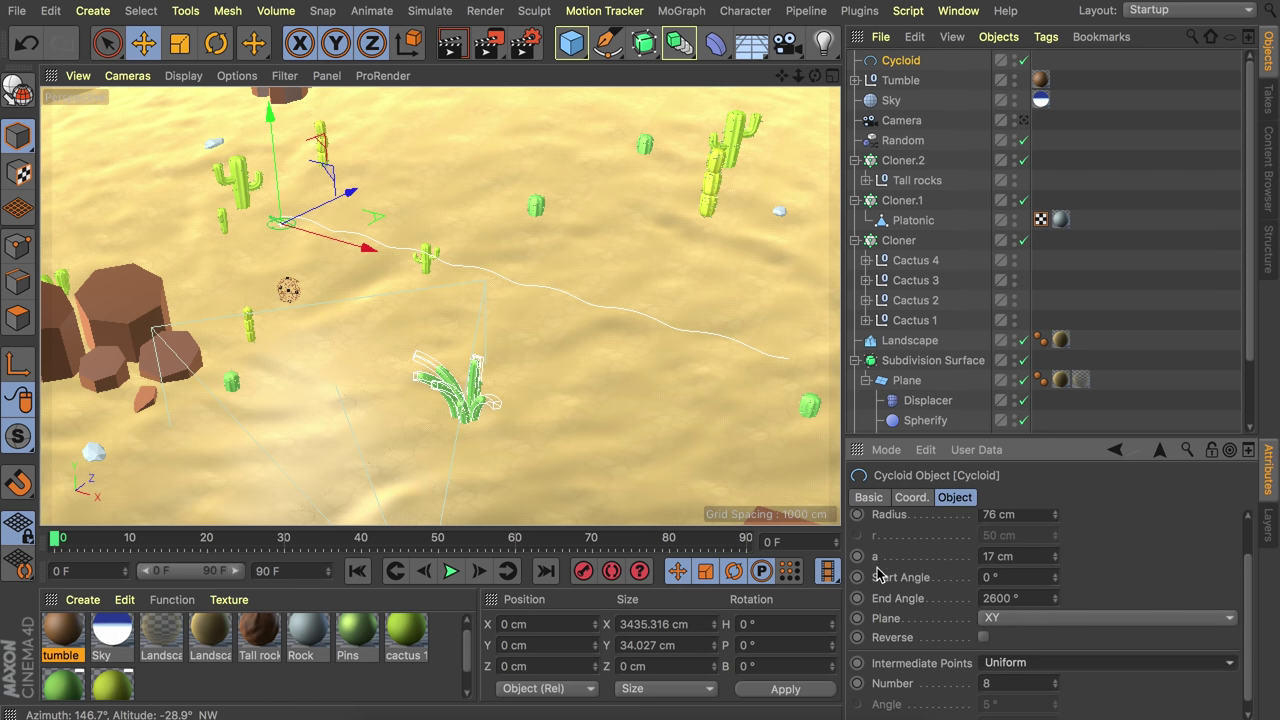
scroll(658, 361, "up", 3)
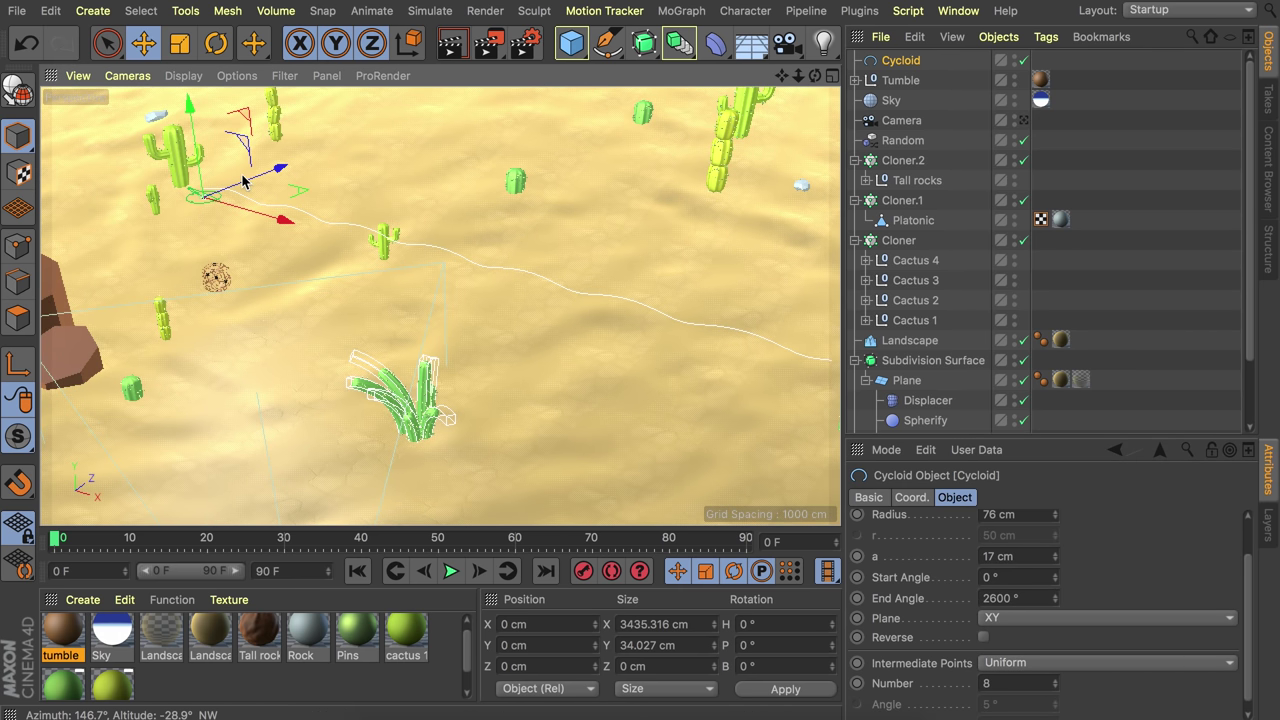
left_click_drag(681, 318, 419, 333, "alt")
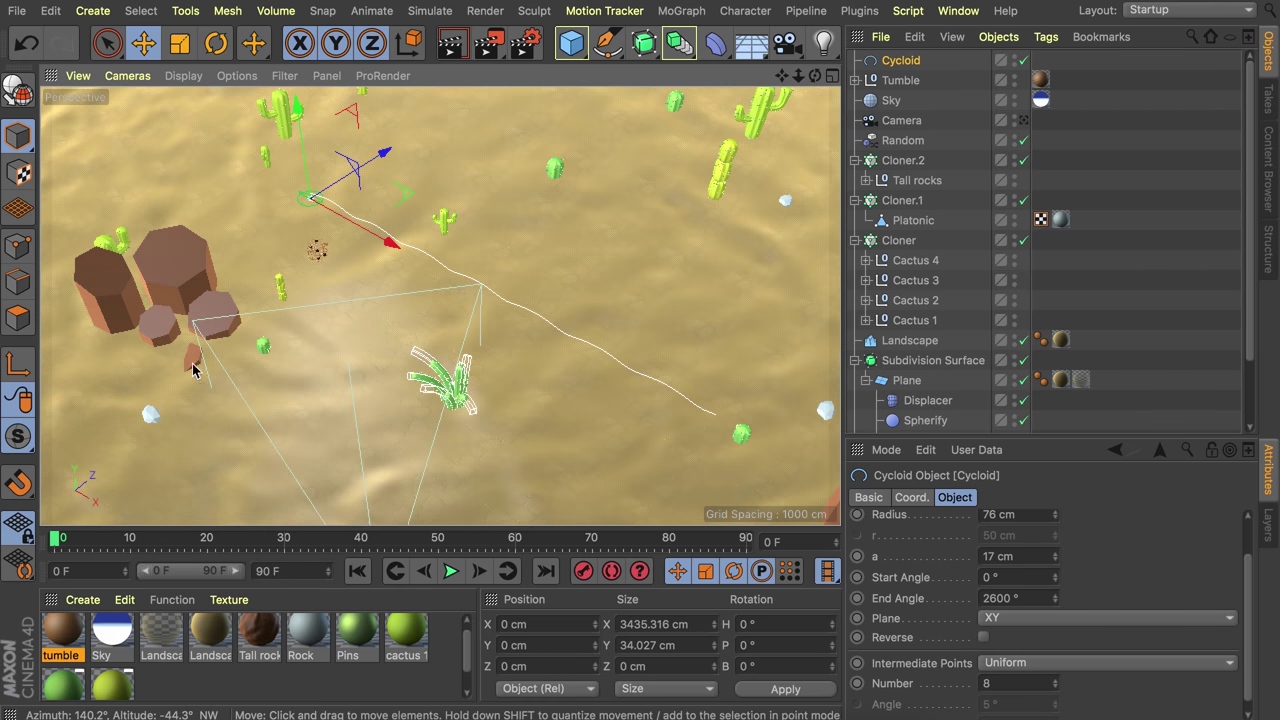
- In the top view, rotate the cycloid to a heading of about 45° and move it to about X 464 cm, Z -1300 cm
middle_click(531, 267)
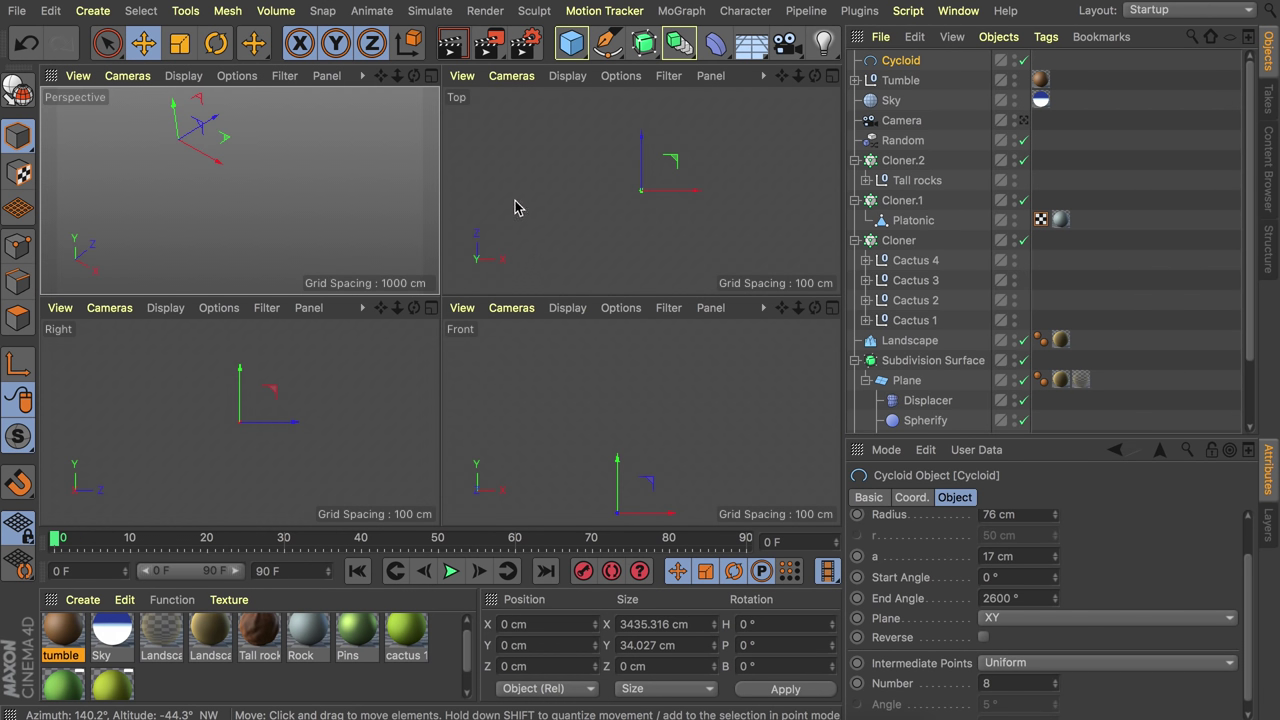
middle_click(590, 199)
key("o")
key("r")
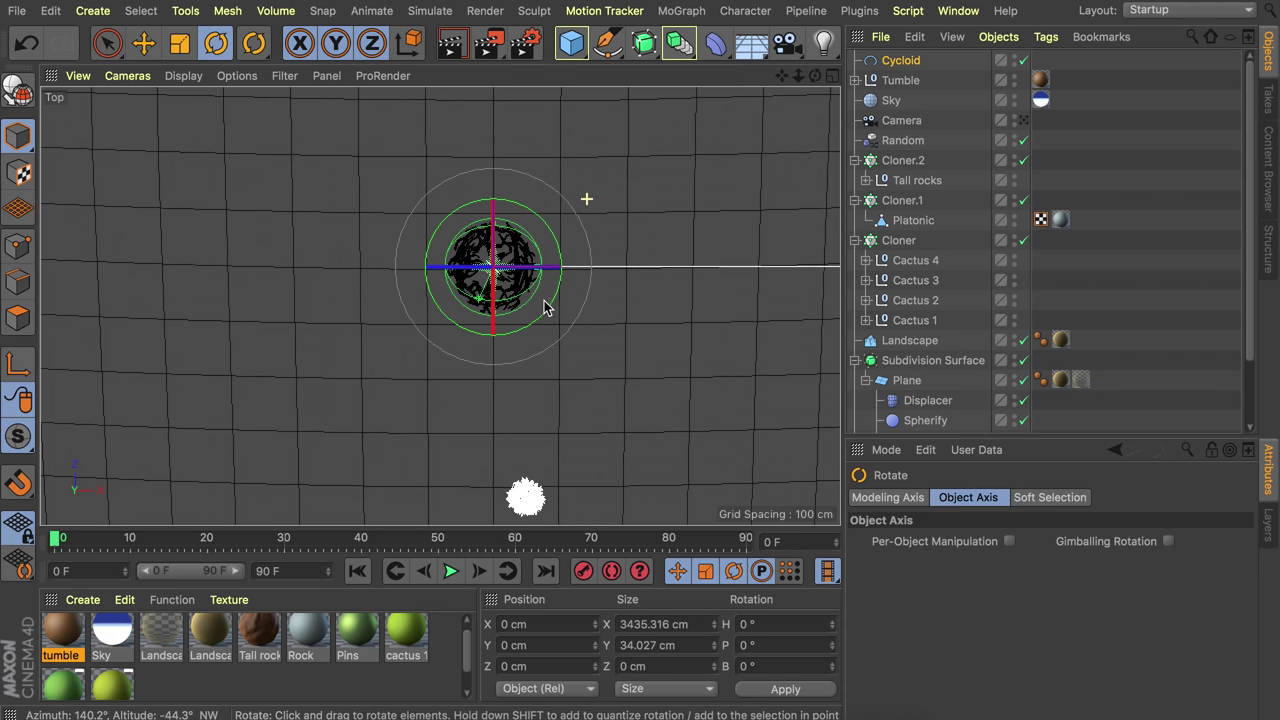
scroll(546, 305, "down", 5)
left_click_drag(600, 277, 626, 251)
key("e")
middle_click_drag(570, 260, 394, 263, "alt")
left_click_drag(391, 138, 476, 371)
- Rotate the cycloid to a heading of about 69° and slide it along its own axis to about X 122 cm, Z -2171 cm
key("r")
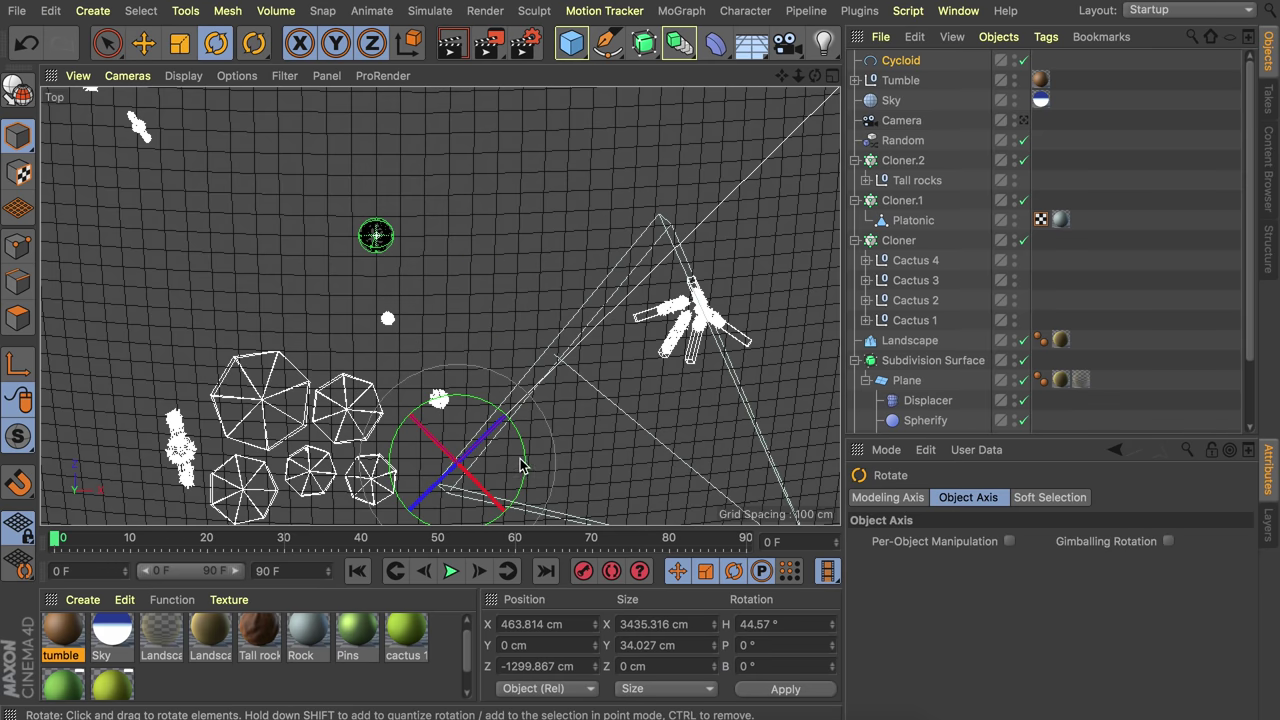
left_click_drag(524, 459, 524, 432)
key("e")
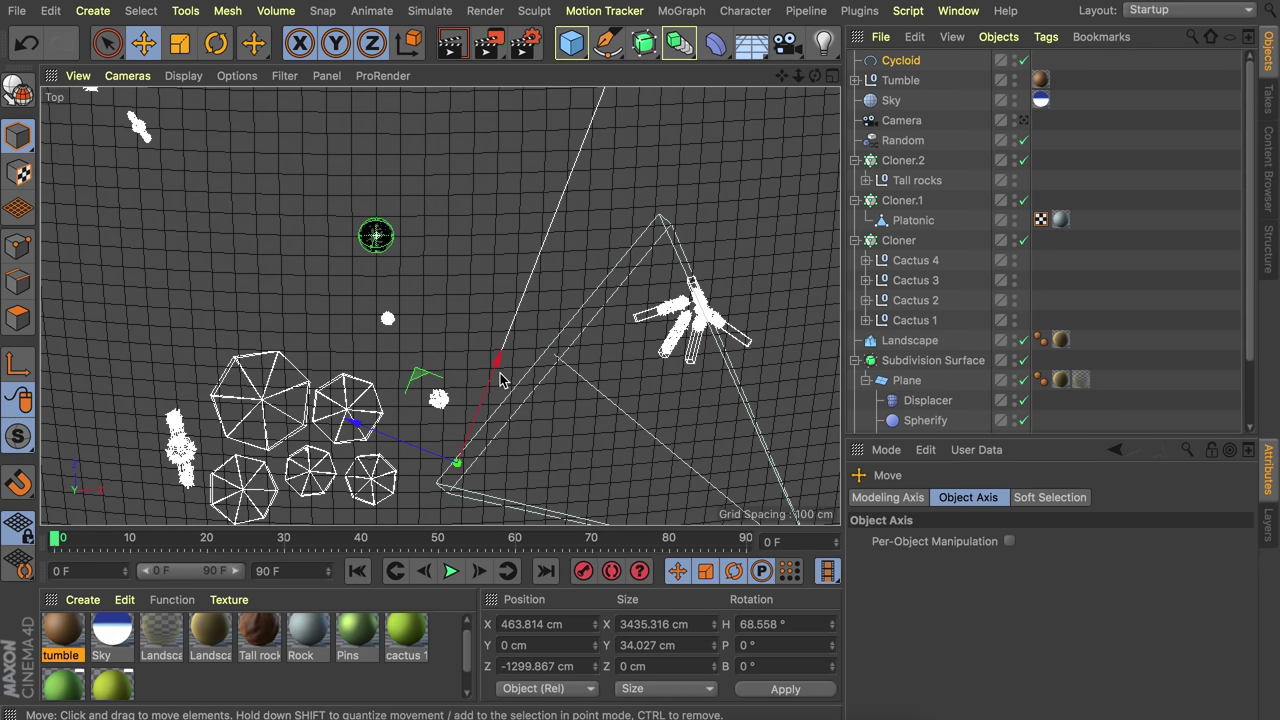
scroll(500, 380, "down", 5)
left_click_drag(508, 292, 487, 372)
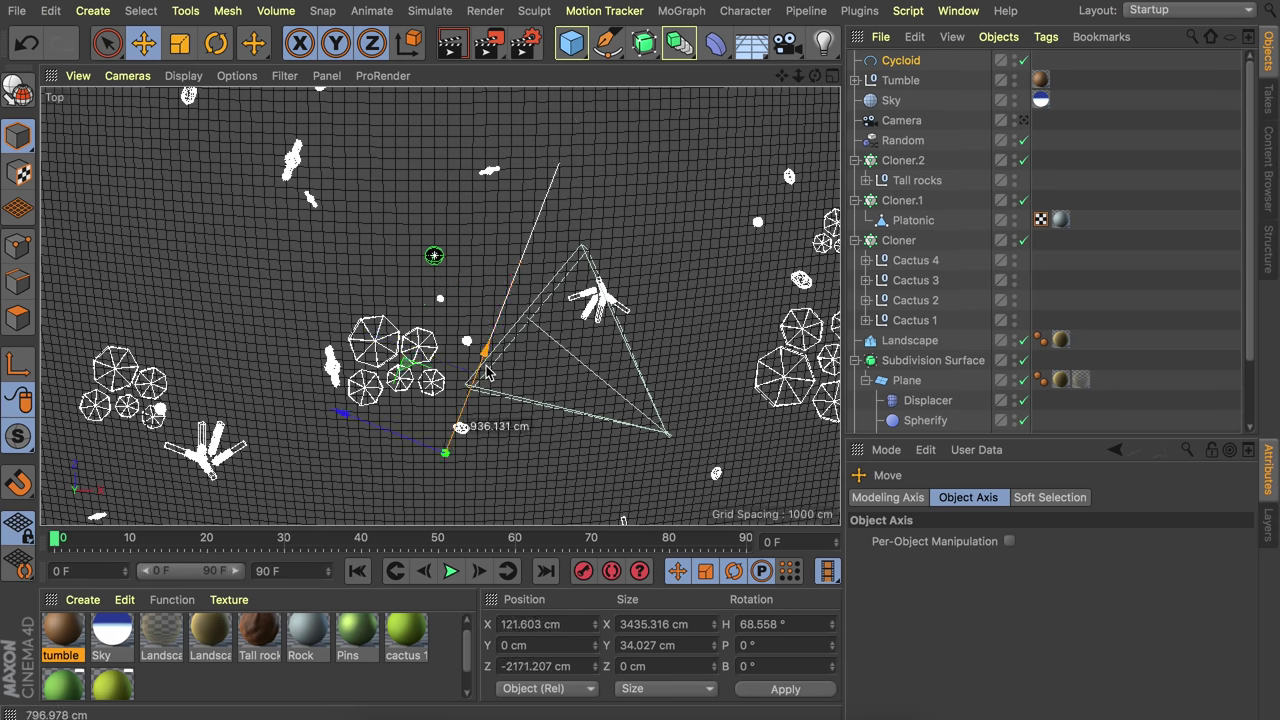
- Adjust the cycloid's heading to about 63°, shift it to about X 6 cm, Z -2113 cm, and check it through the scene camera
key("r")
left_click_drag(516, 444, 517, 460)
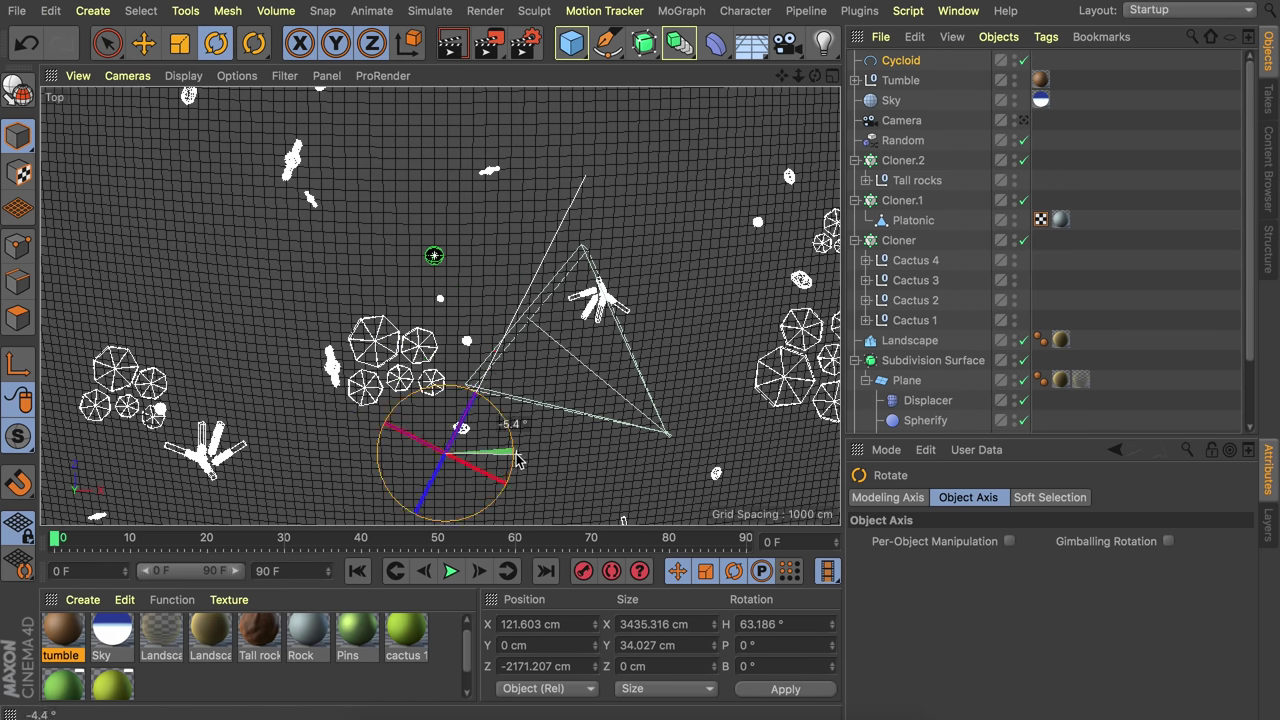
key("e")
left_click_drag(352, 406, 341, 400)
key("F1")
left_click(1023, 120)
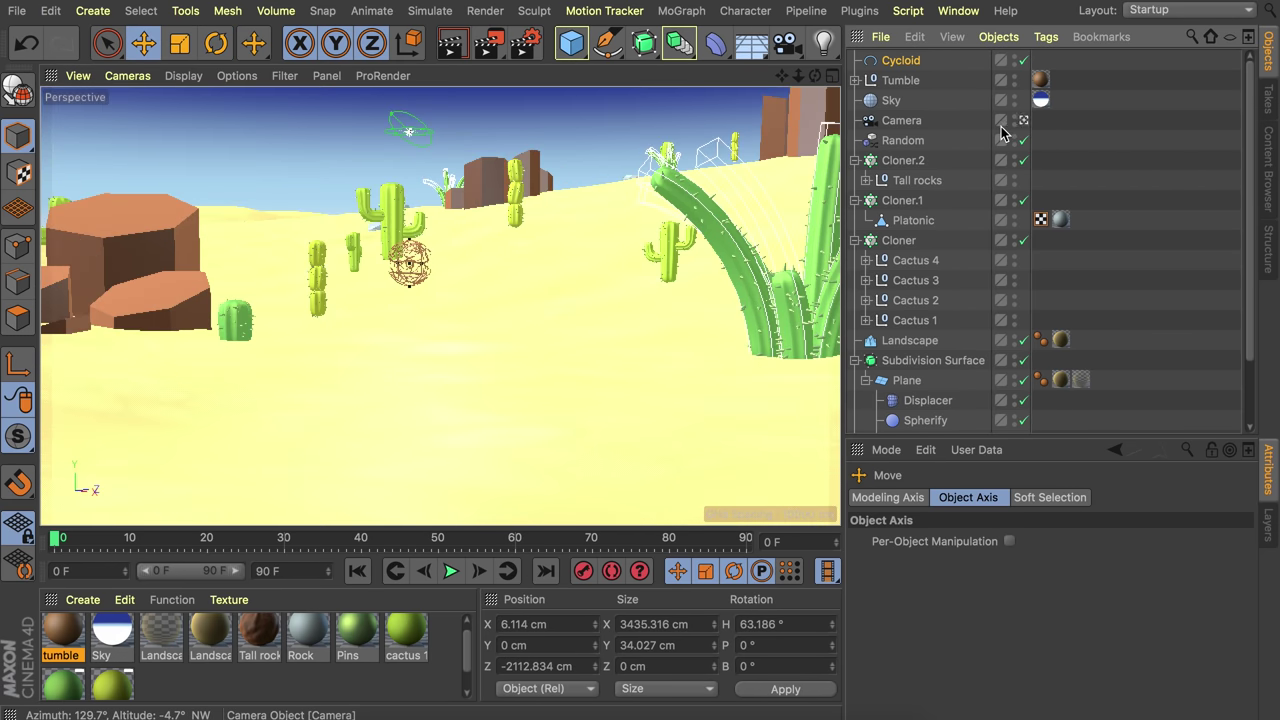
left_click(1023, 120)
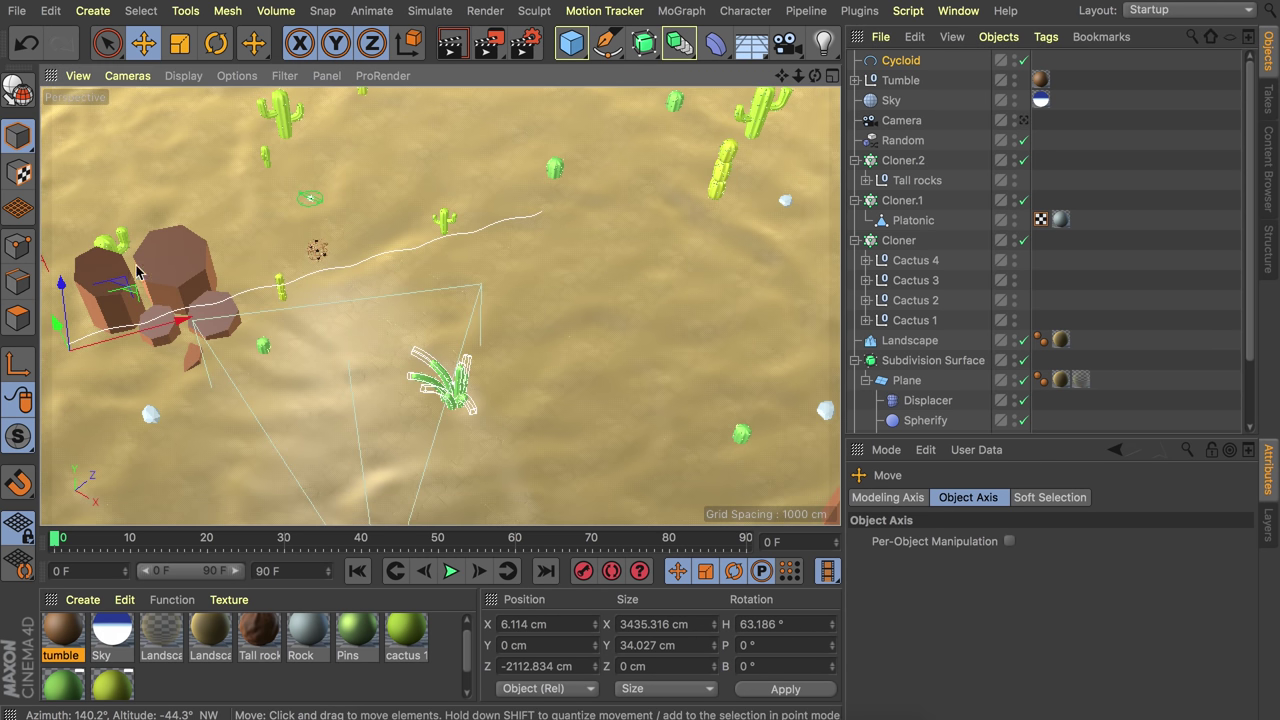
- Move the cycloid to about X 411 cm, Z -2318 cm, checking its placement through the scene camera
left_click_drag(64, 295, 70, 334)
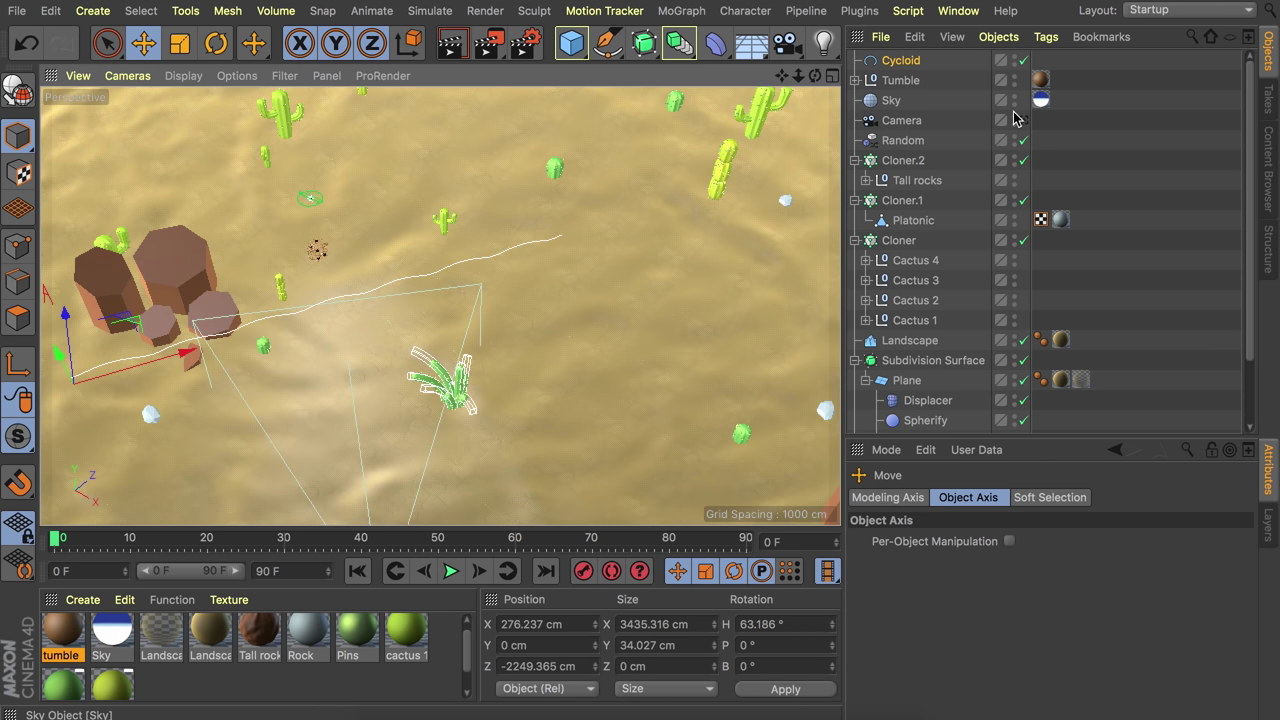
left_click(1023, 120)
left_click(1023, 120)
left_click_drag(133, 322, 135, 340)
left_click_drag(247, 343, 218, 308, "alt")
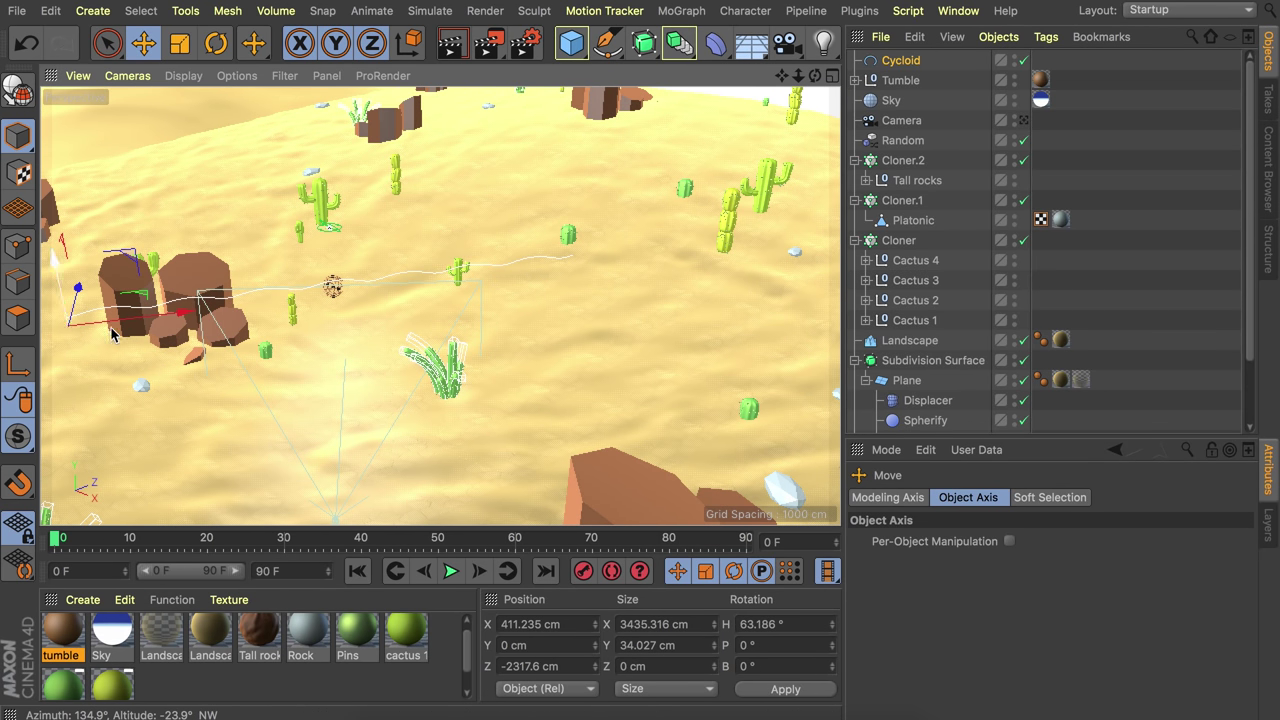
- Lower the cycloid path towards the ground to about Y -577 cm
right_click_drag(334, 383, 325, 294, "alt")
left_click_drag(324, 300, 346, 383, "alt")
middle_click_drag(362, 276, 554, 246, "alt")
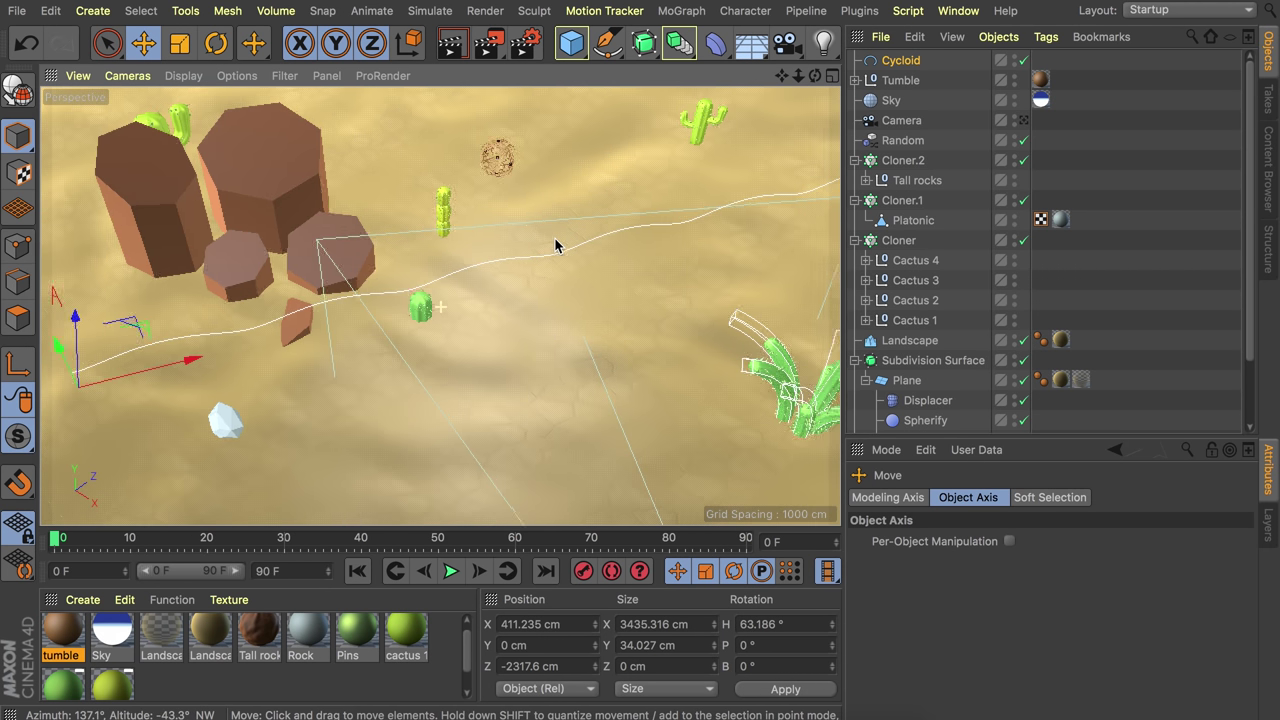
left_click_drag(477, 274, 455, 242, "alt")
scroll(456, 240, "down", 2)
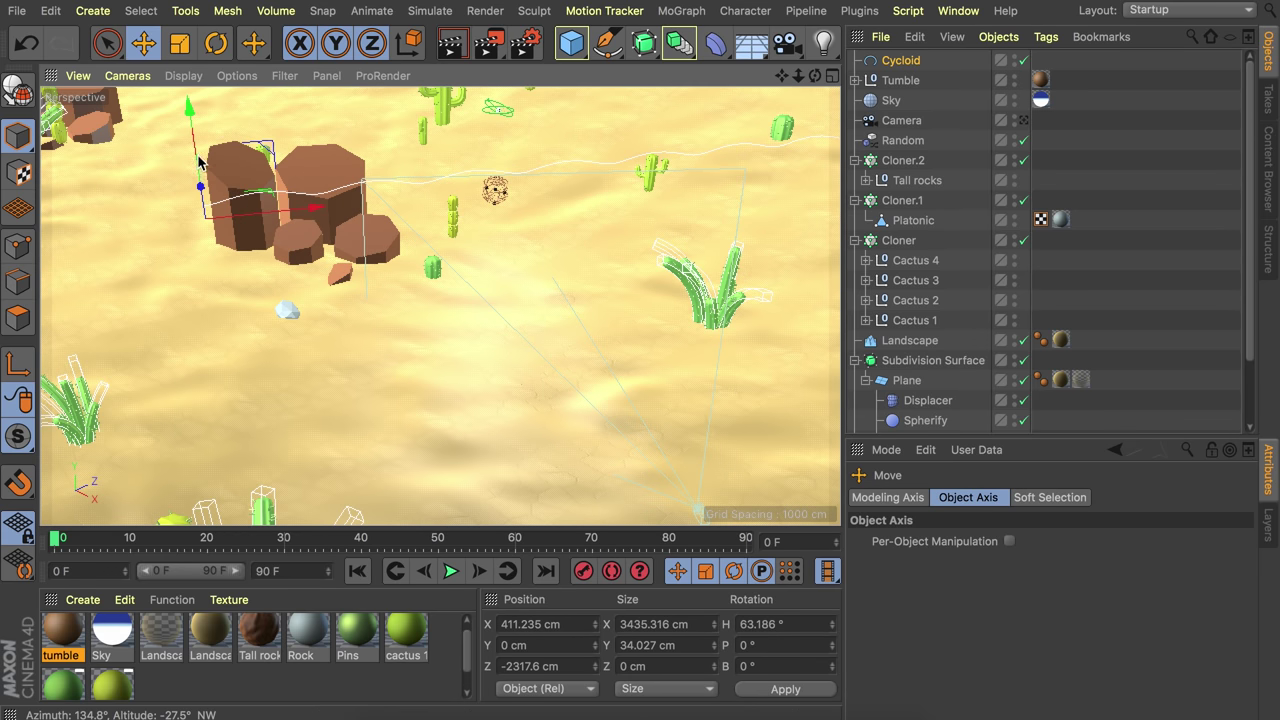
left_click_drag(194, 153, 200, 276)
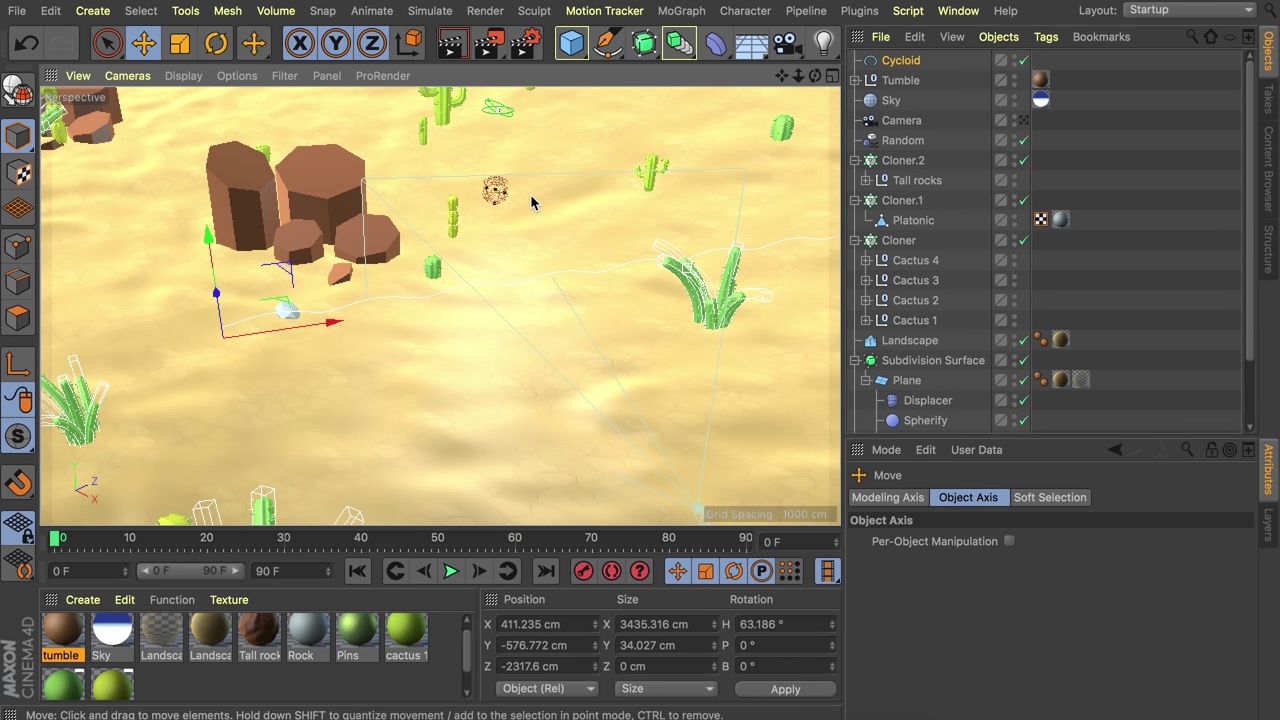
- Add an Align to Spline tag to the Tumble null with the Cycloid as its spline path
left_click(920, 82)
right_click(921, 82)
mouse_move(970, 8)
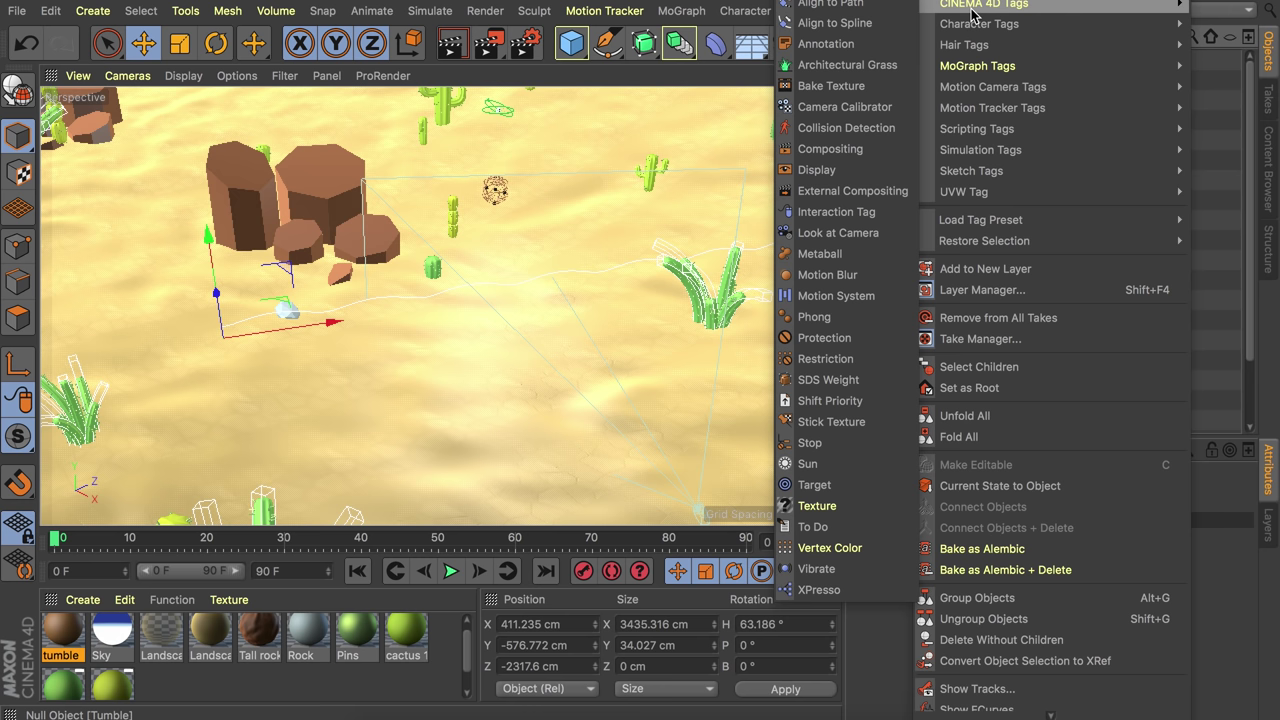
left_click(840, 22)
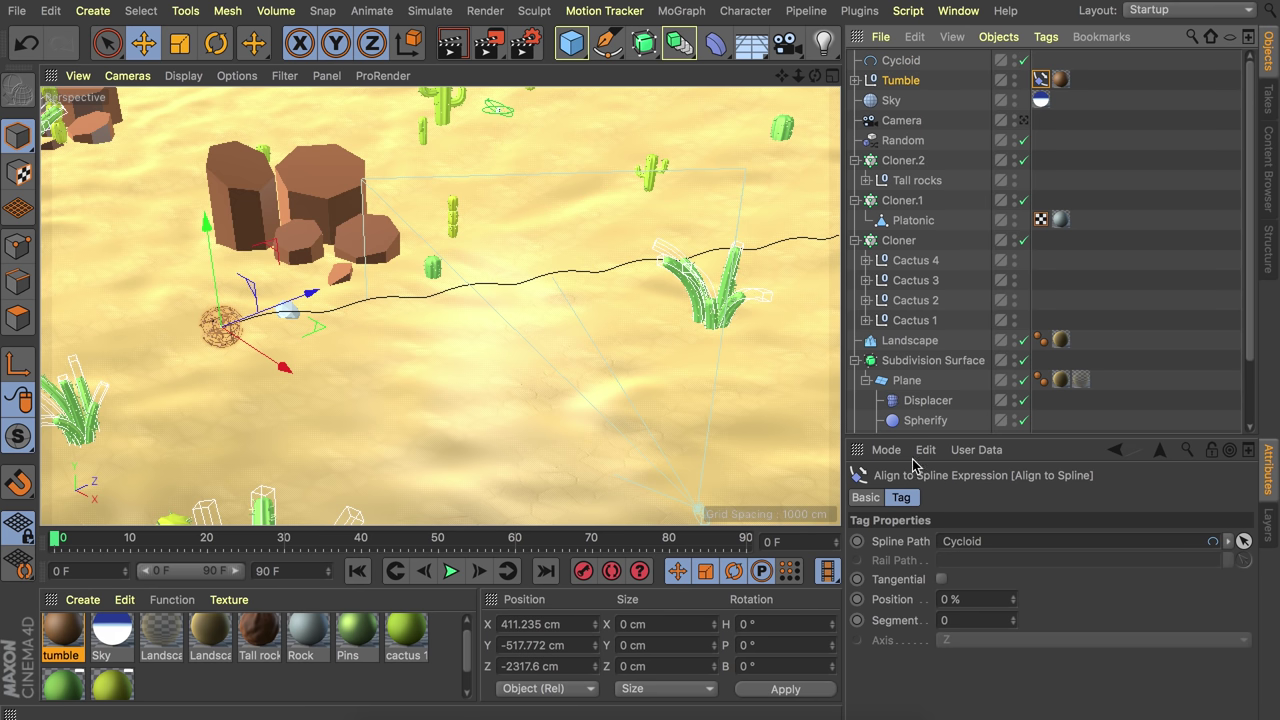
left_click_drag(437, 329, 365, 265, "alt")
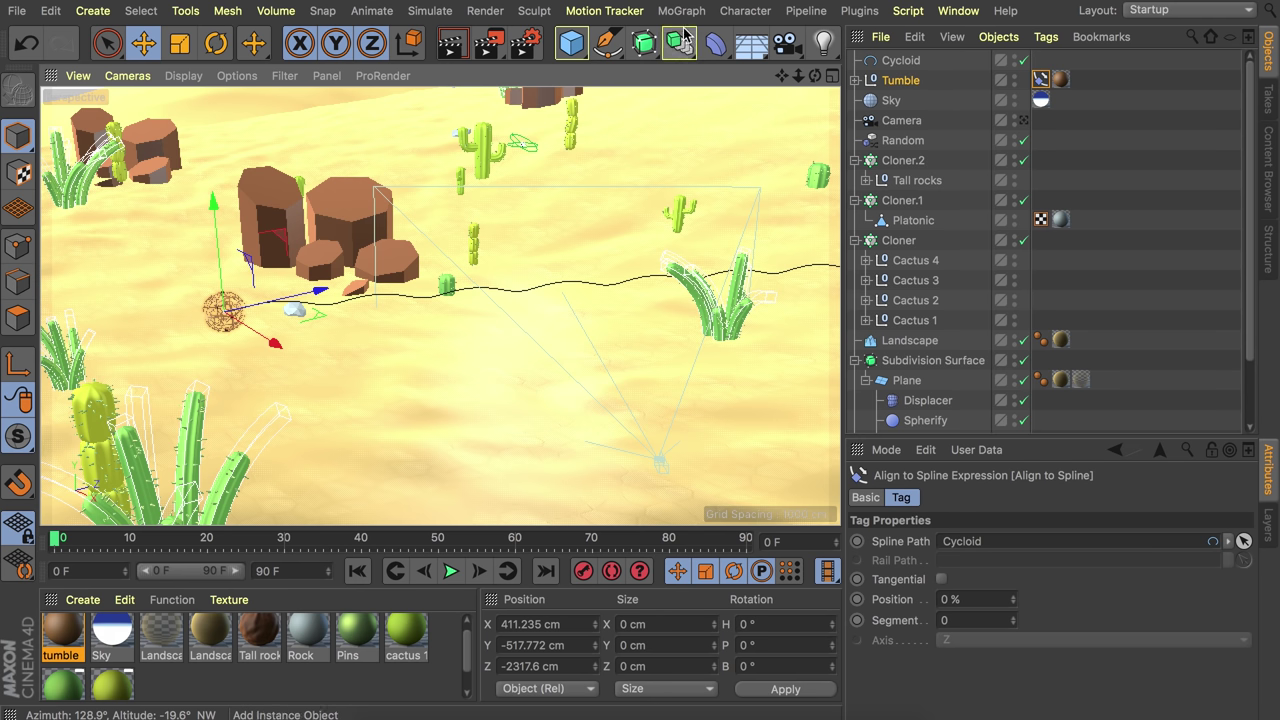
- Create a Sweep object containing a new Circle spline as profile and the Cycloid as path
left_click_drag(647, 45, 715, 143)
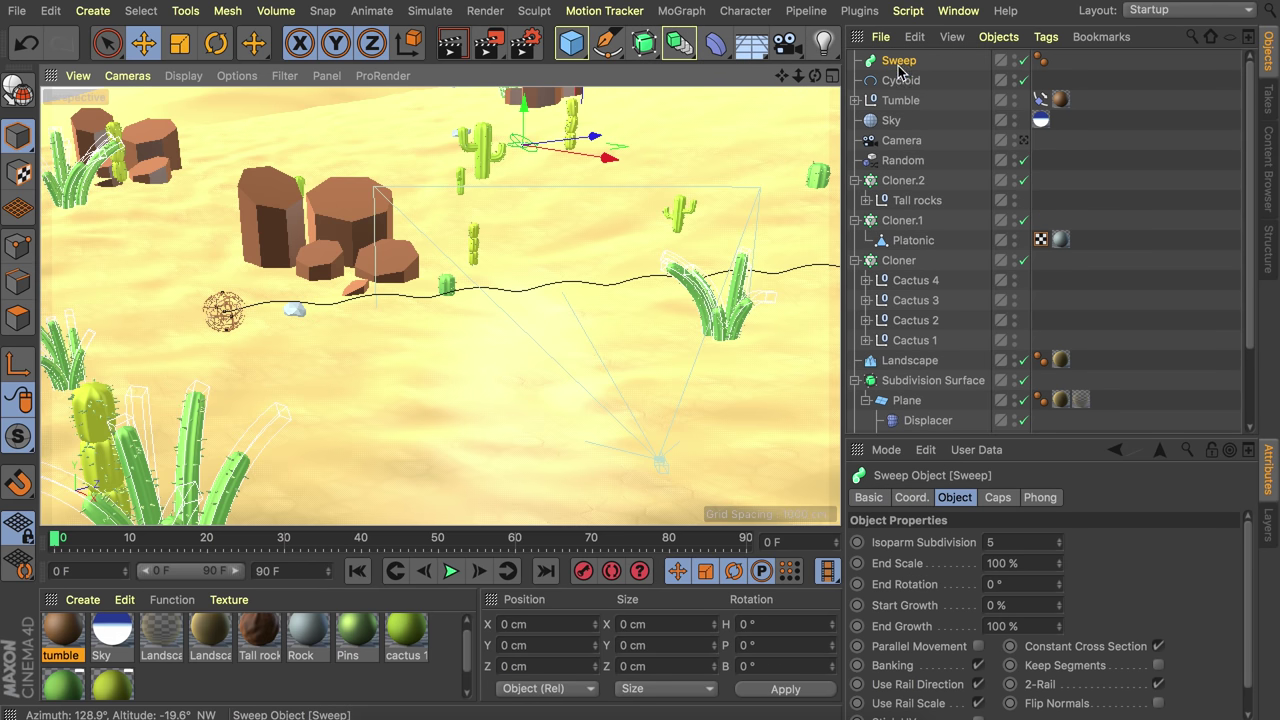
left_click_drag(903, 63, 903, 63)
left_click_drag(606, 43, 750, 104)
left_click_drag(897, 97, 898, 92)
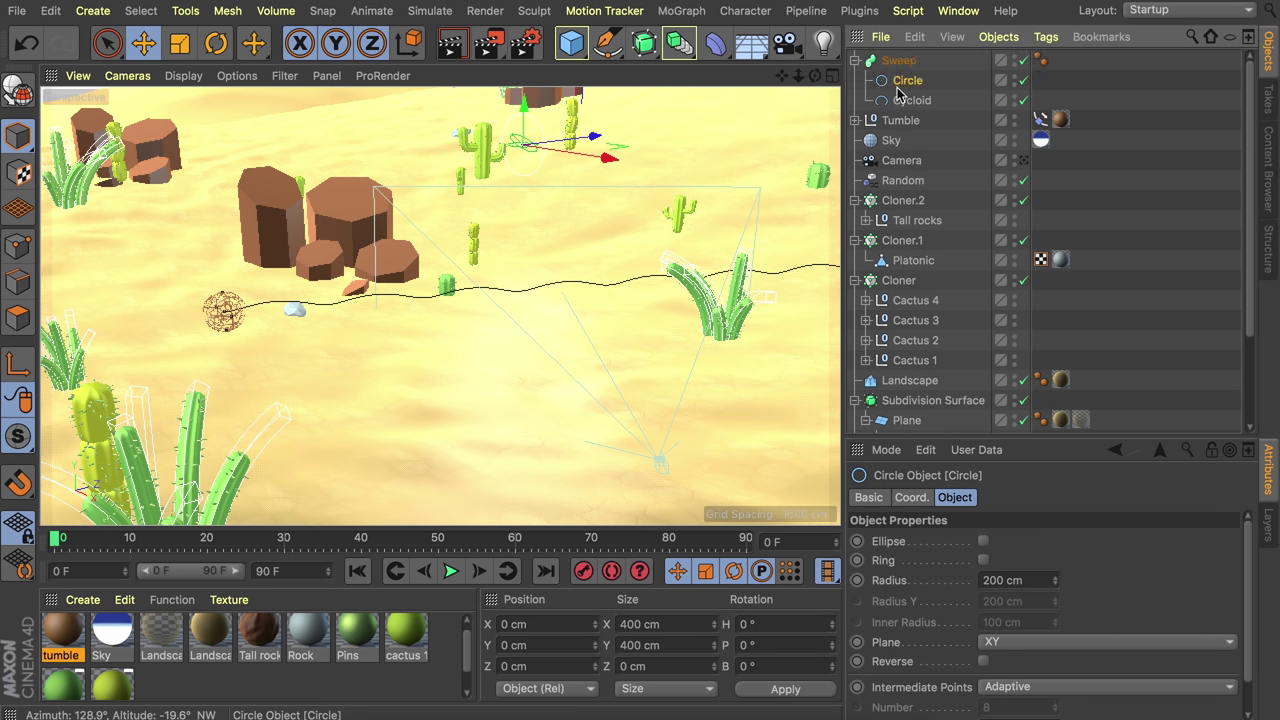
- Scale the sweep's circle profile down to about 191 cm across, roughly matching the tumbleweed's size
key("t")
right_click_drag(231, 306, 297, 206, "alt")
left_click_drag(297, 206, 40, 350, "alt")
left_click_drag(454, 251, 540, 300, "alt")
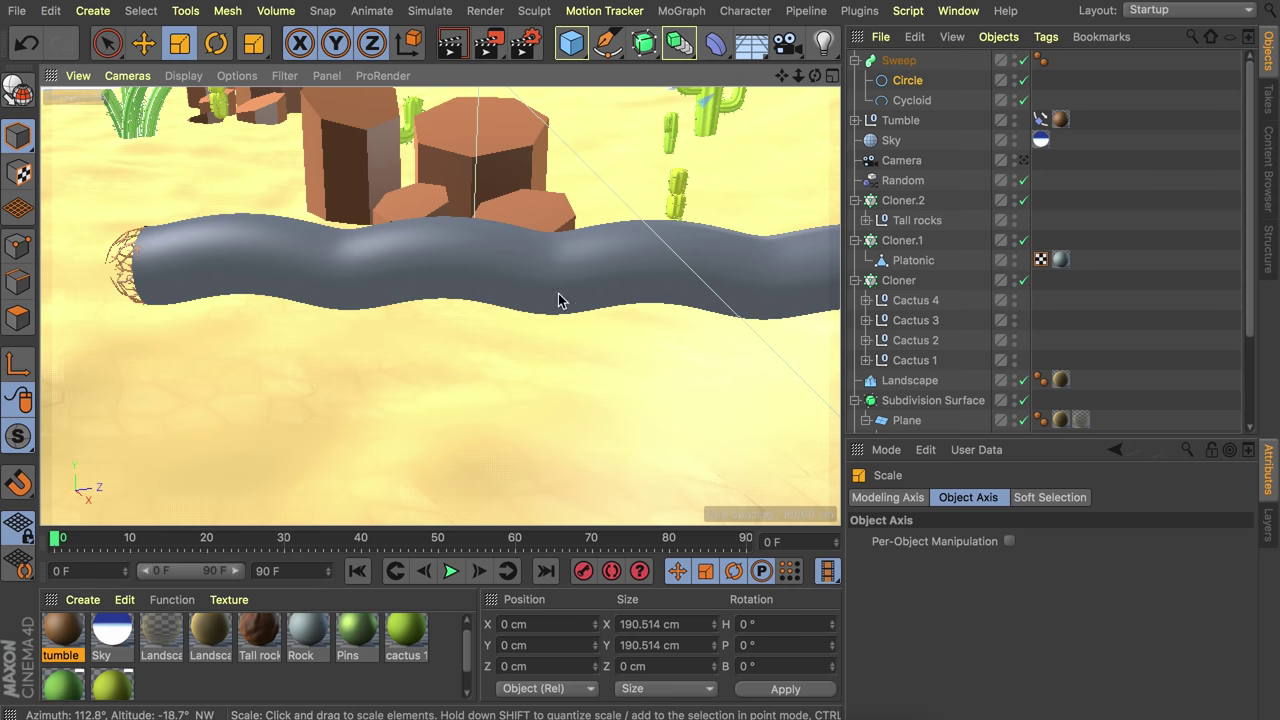
middle_click_drag(540, 300, 400, 237, "alt")
left_click_drag(420, 229, 320, 249, "alt")
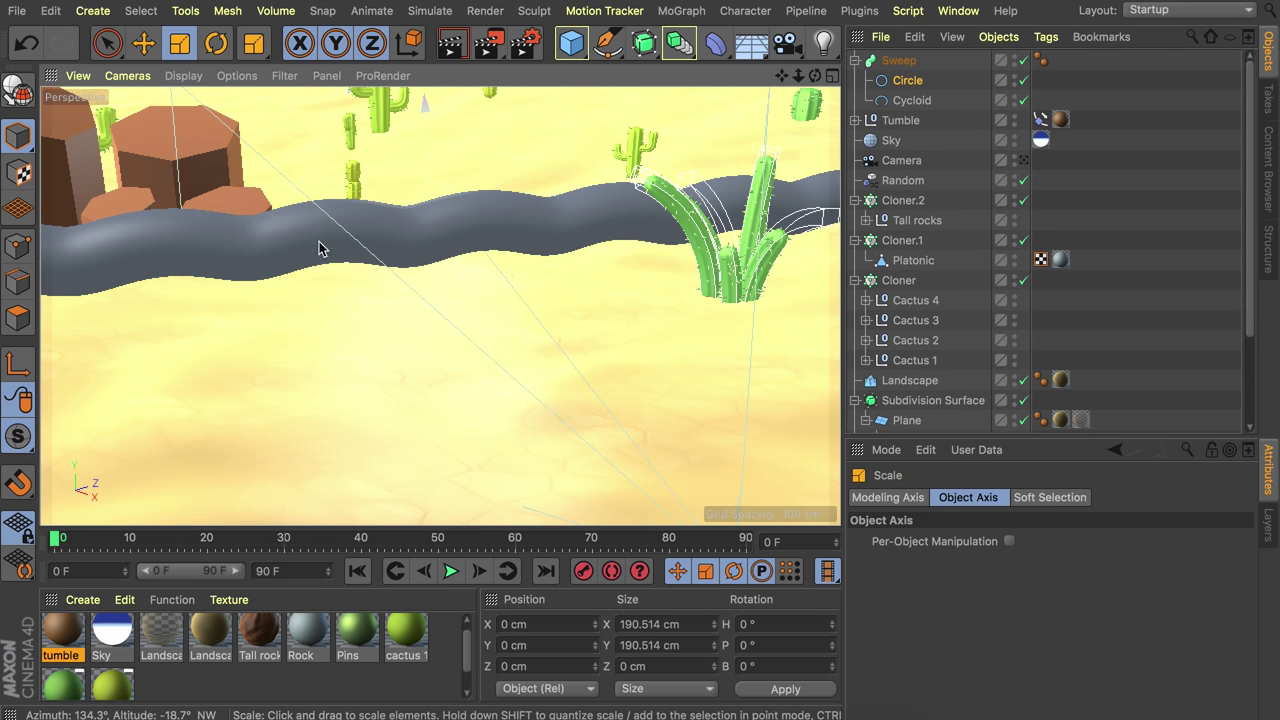
- Add an FFD deformer sized to the Cycloid spline
left_click(912, 102)
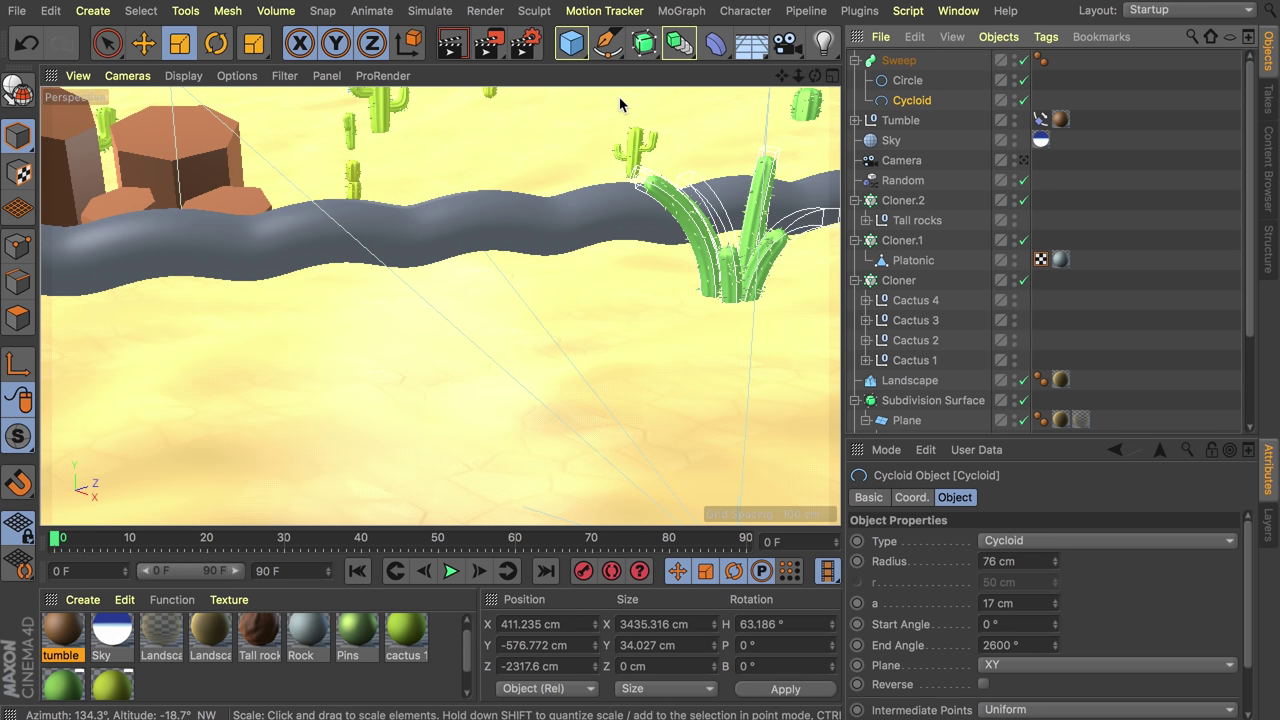
left_click(715, 47)
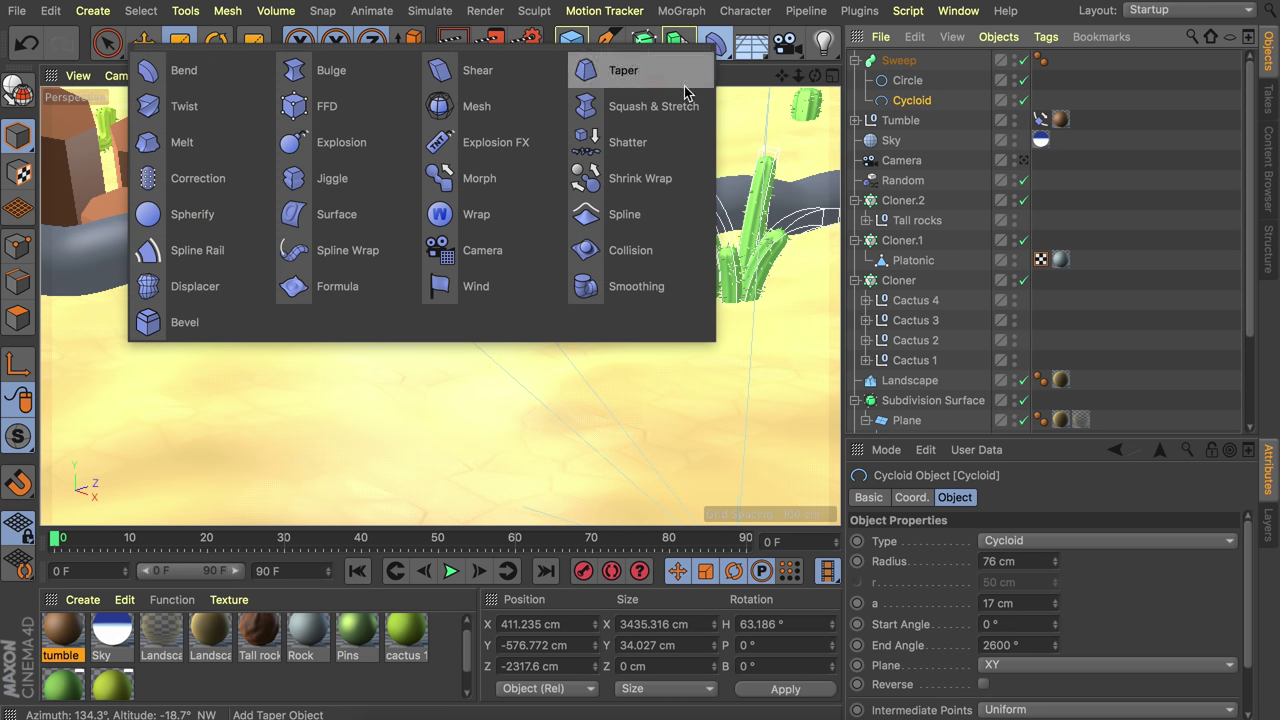
left_click(373, 108)
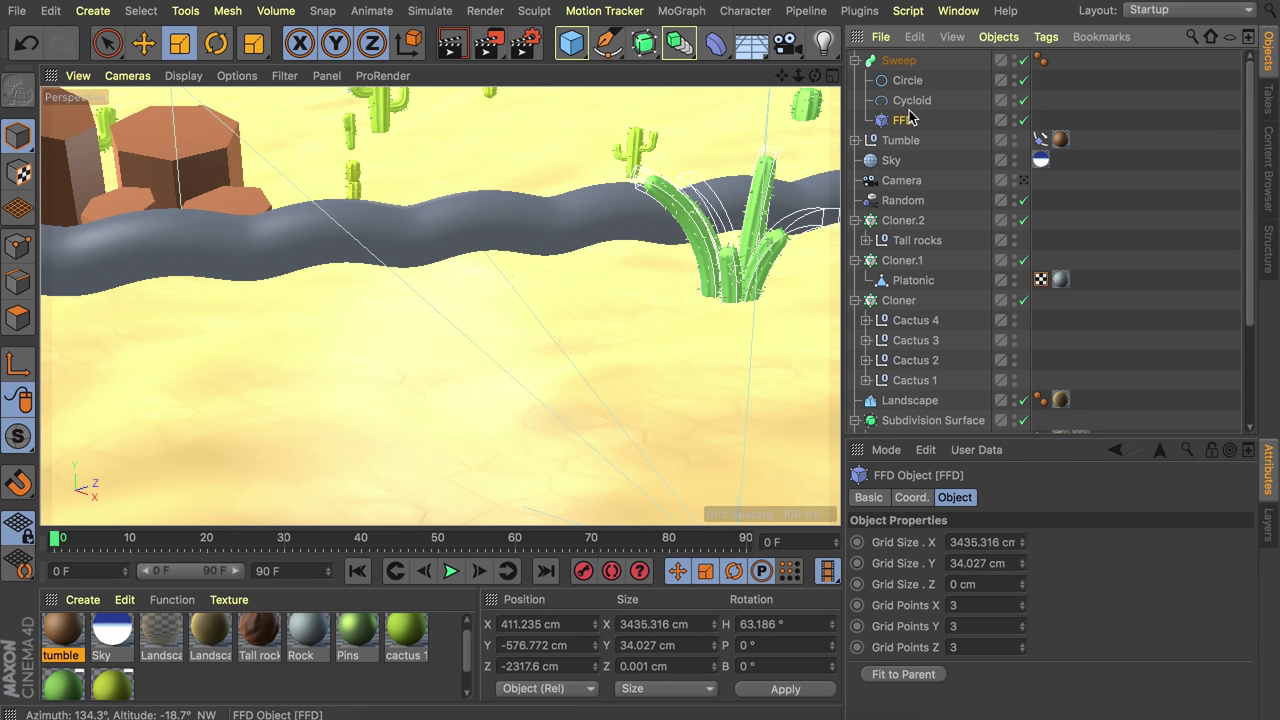
left_click_drag(494, 183, 251, 74, "alt")
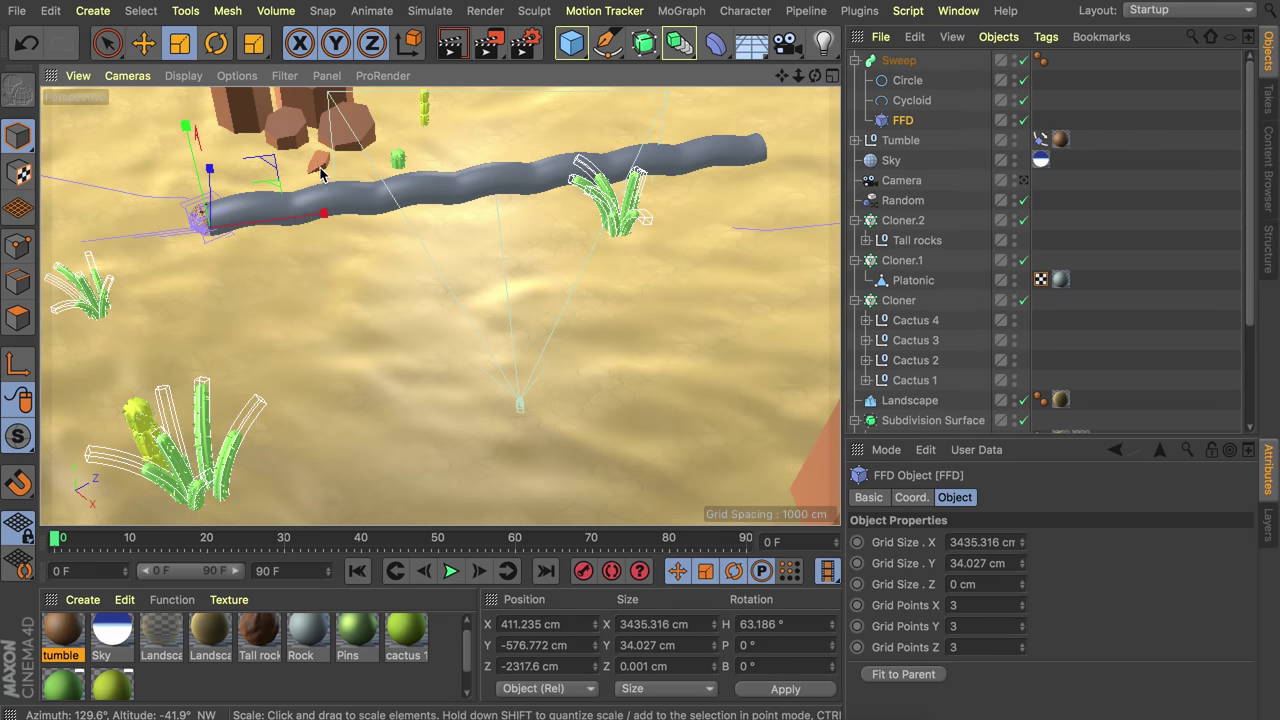
scroll(236, 168, "up", 3)
left_click_drag(269, 147, 311, 280, "alt")
- Nest the FFD deformer under the Cycloid and fit it to its parent
left_click_drag(903, 120, 914, 110)
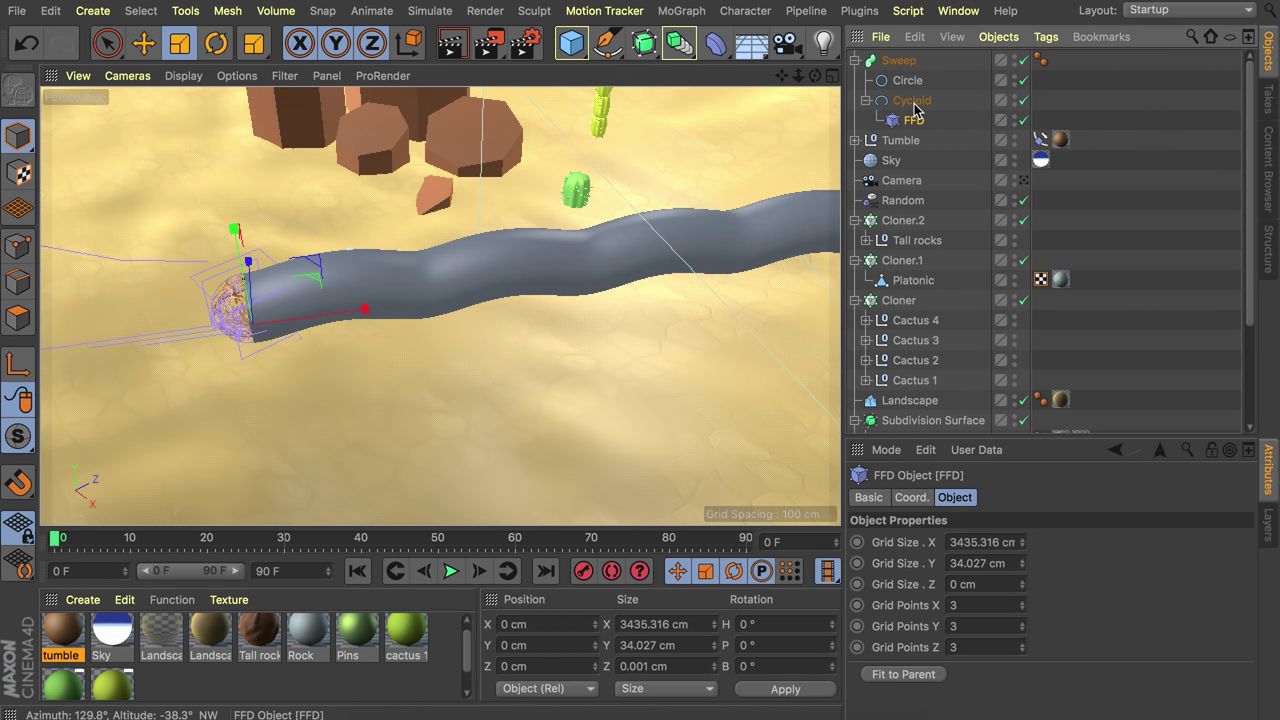
left_click(901, 677)
scroll(427, 254, "up", 3)
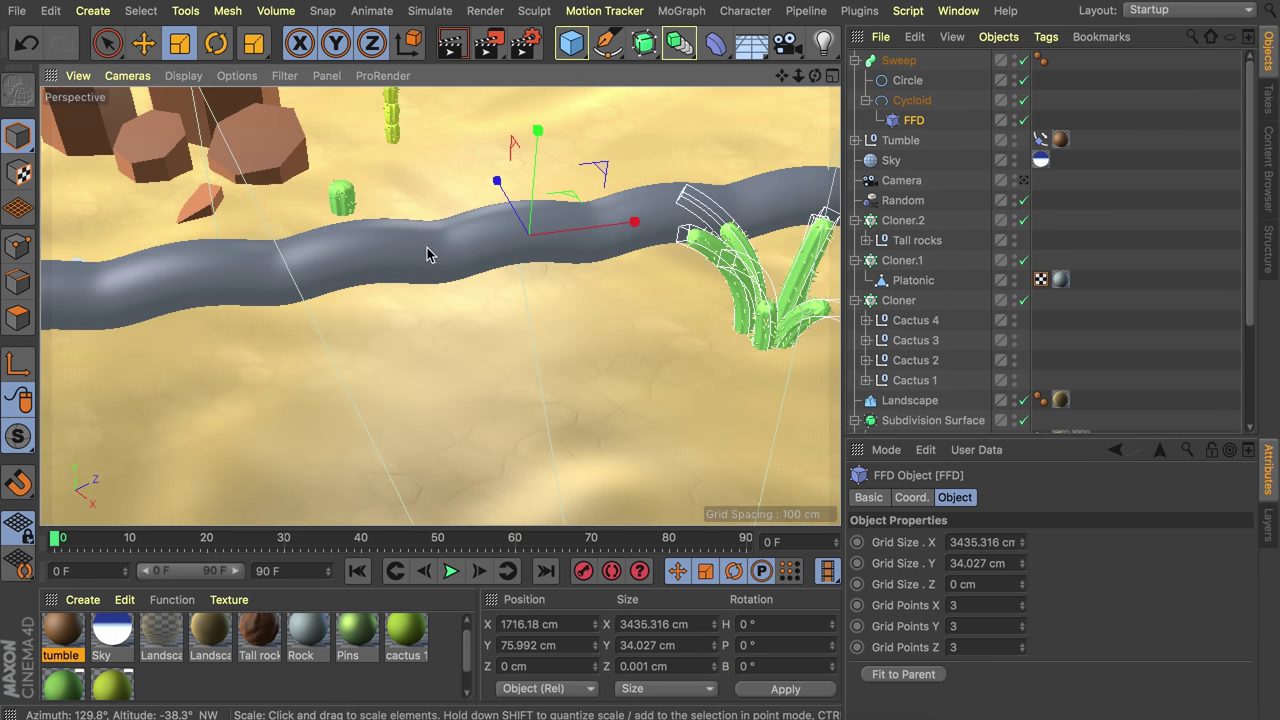
- Disable the Sweep object and view the bare cycloid path with its FFD cage from low down
left_click(1023, 60)
left_click_drag(560, 240, 686, 277, "alt")
left_click_drag(632, 228, 561, 240, "alt")
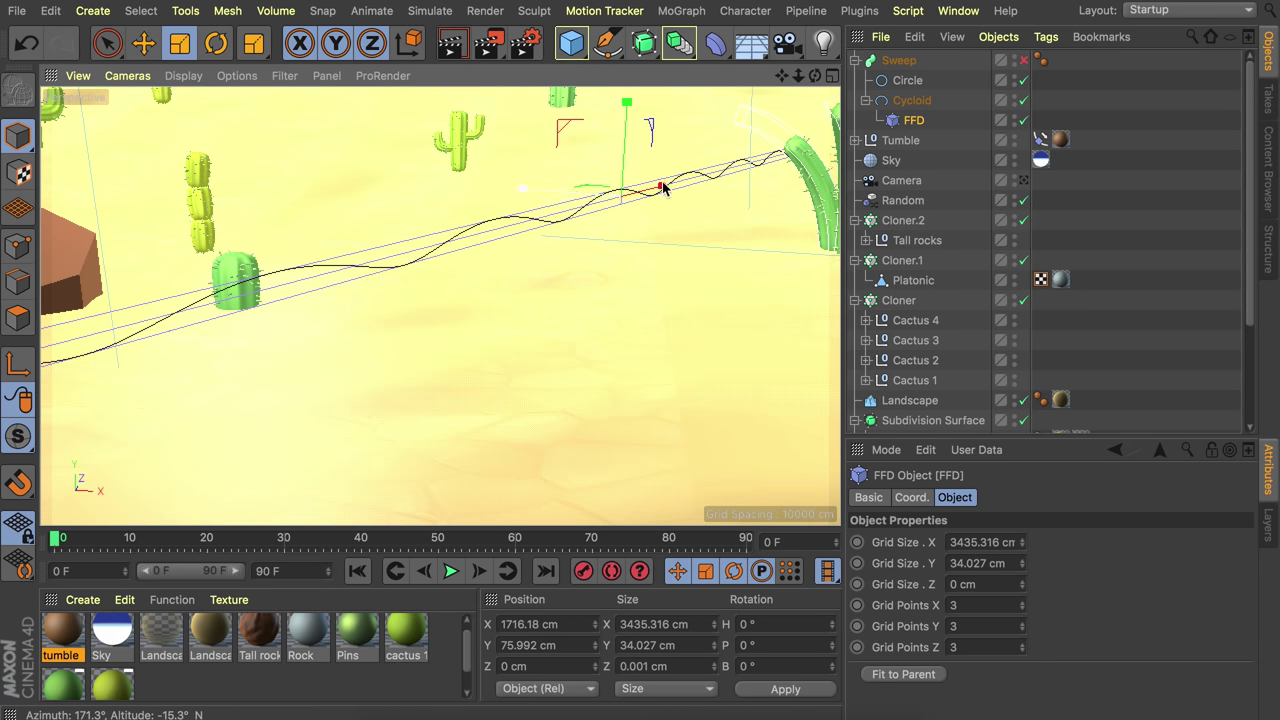
- Set the FFD's Z grid size to 70 cm and its grid points to 2 on every axis
right_click_drag(681, 205, 730, 150, "alt")
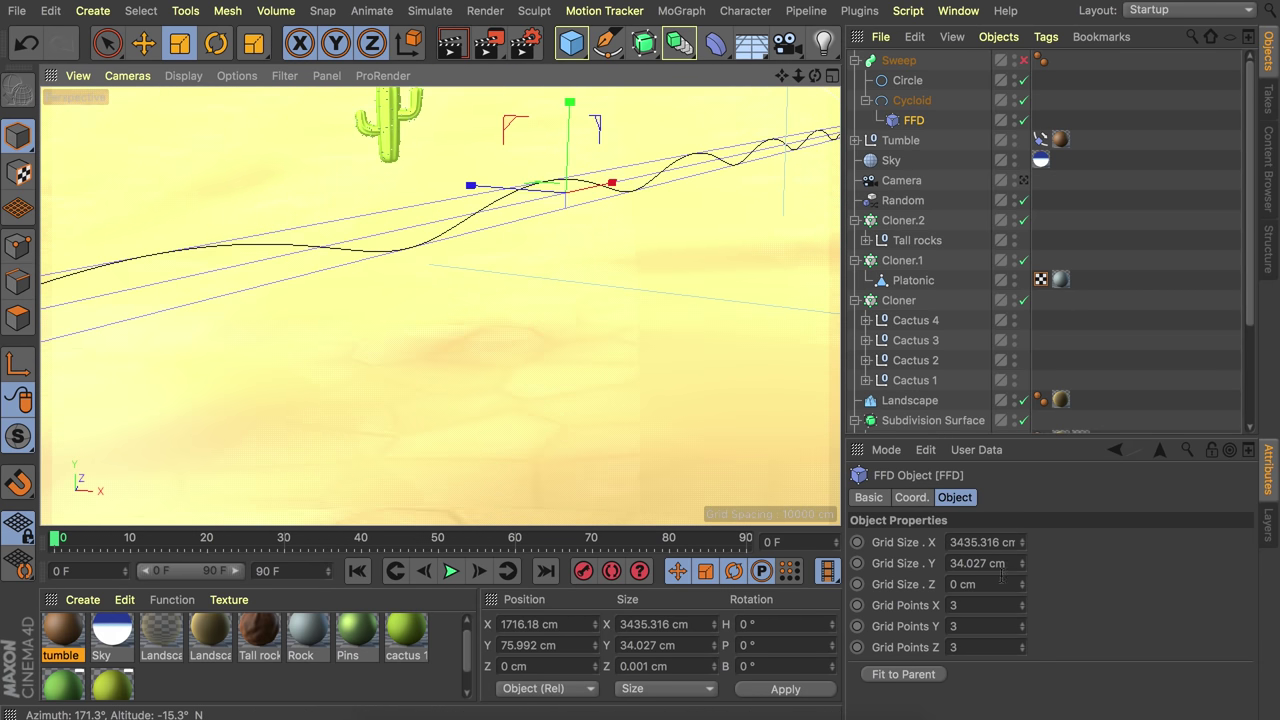
left_click_drag(1022, 587, 1022, 530)
left_click_drag(534, 231, 398, 222, "alt")
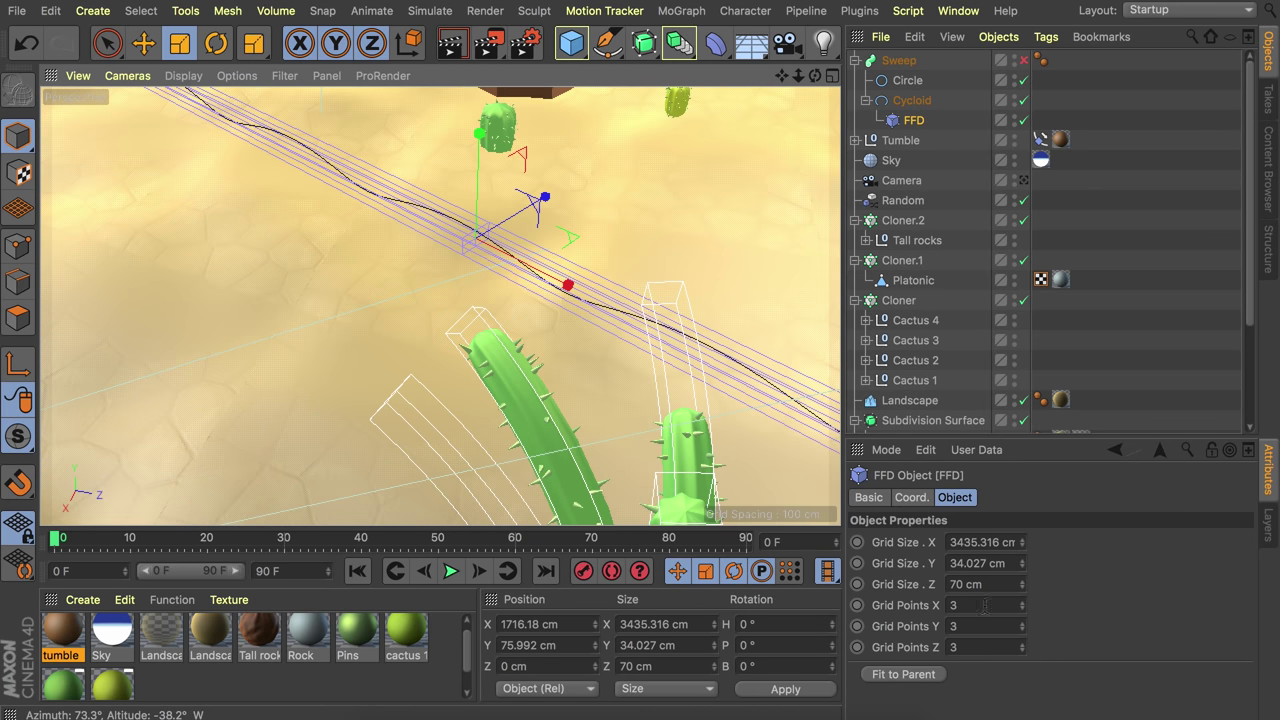
left_click(1022, 608)
left_click(1022, 630)
left_click(1022, 651)
left_click_drag(600, 290, 655, 316, "alt")
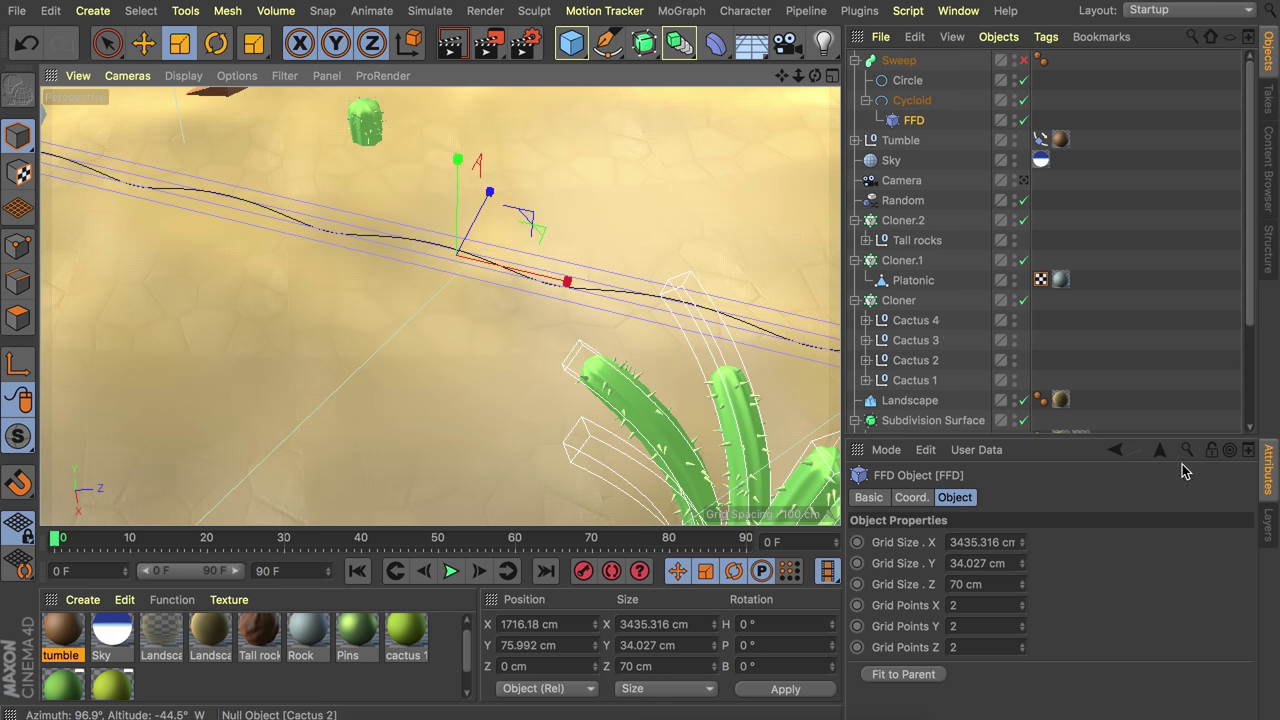
- Increase the FFD's number of grid points in X to 20
left_click_drag(1023, 626, 1022, 568)
key("super+z")
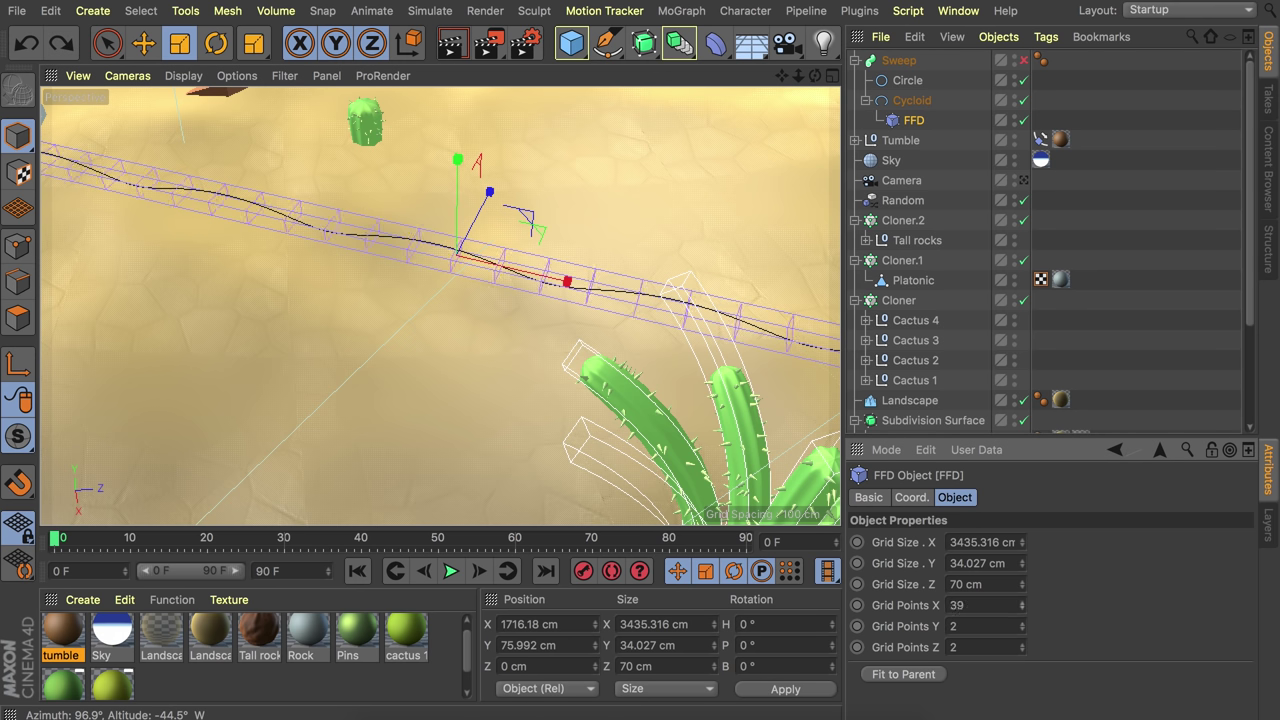
left_click_drag(511, 243, 420, 205, "alt")
right_click_drag(511, 246, 420, 246, "alt")
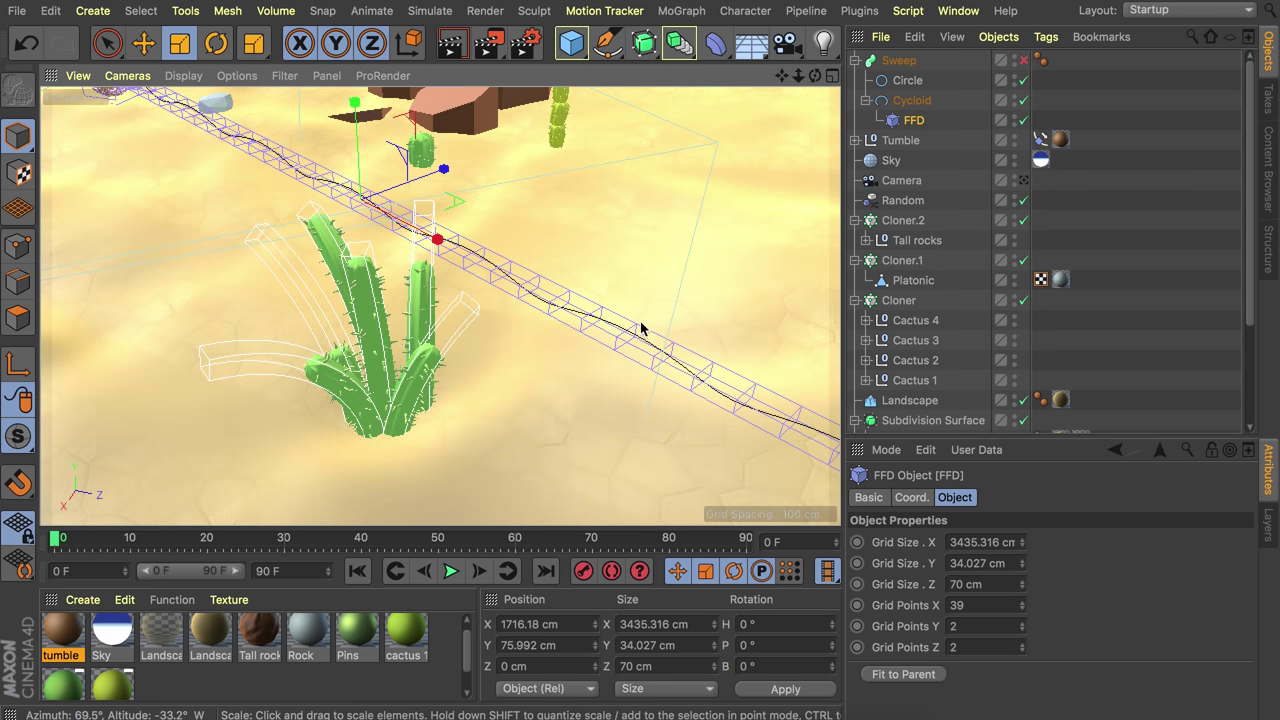
left_click_drag(1022, 609, 1022, 611)
left_click_drag(546, 274, 615, 295, "alt")
right_click_drag(615, 295, 454, 251, "alt")
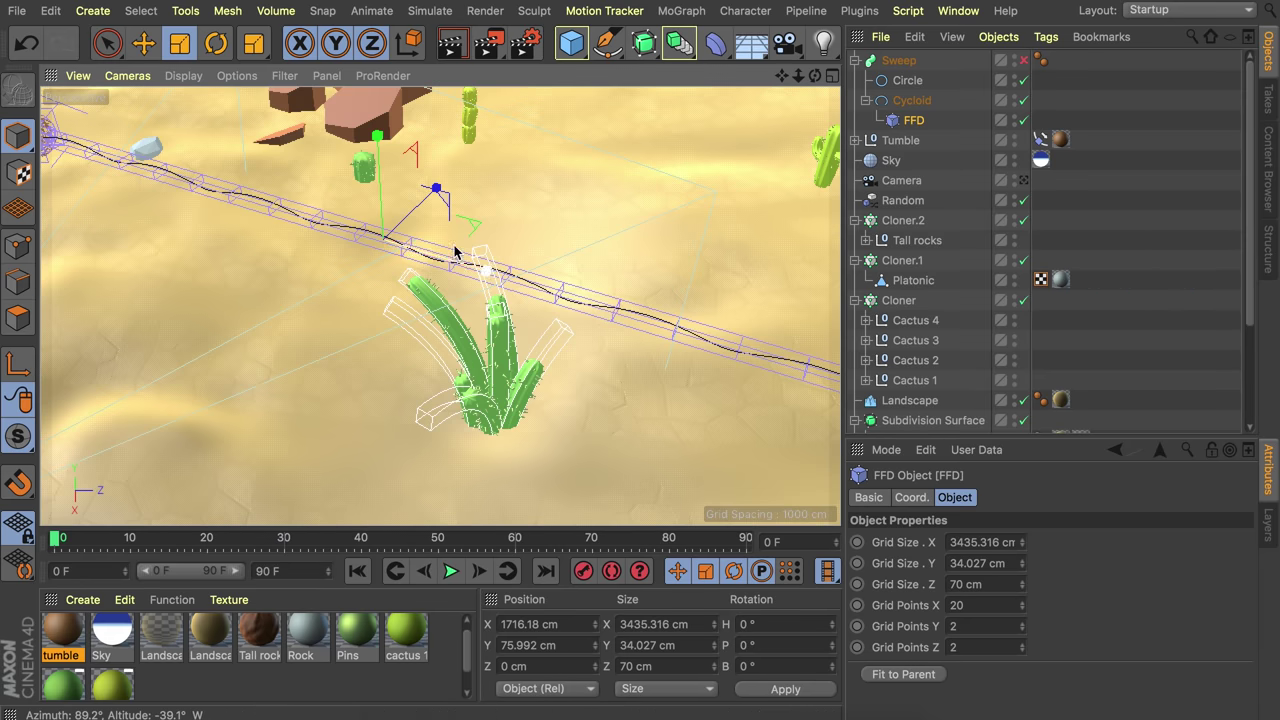
- Re-enable the Sweep and, in point mode with Rectangle Selection, lower two groups of FFD points near the path's start toward the ground
left_click(1023, 60)
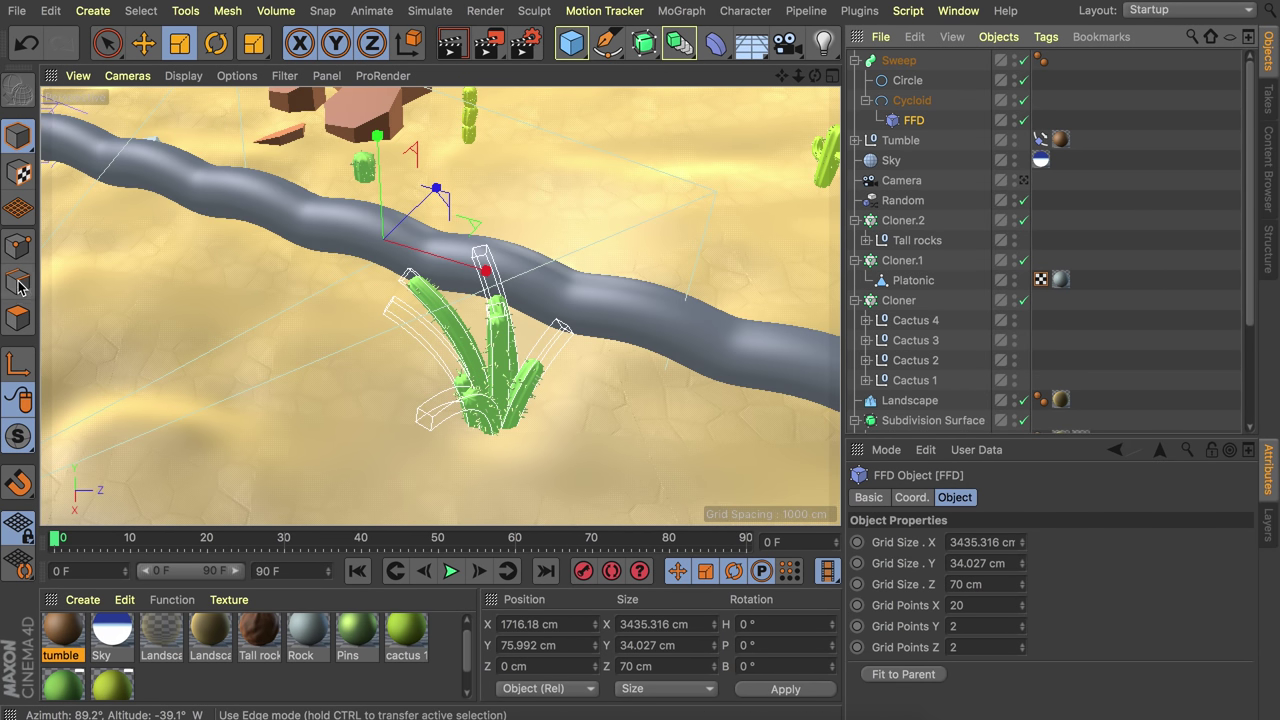
left_click(18, 245)
left_click_drag(110, 48, 157, 106)
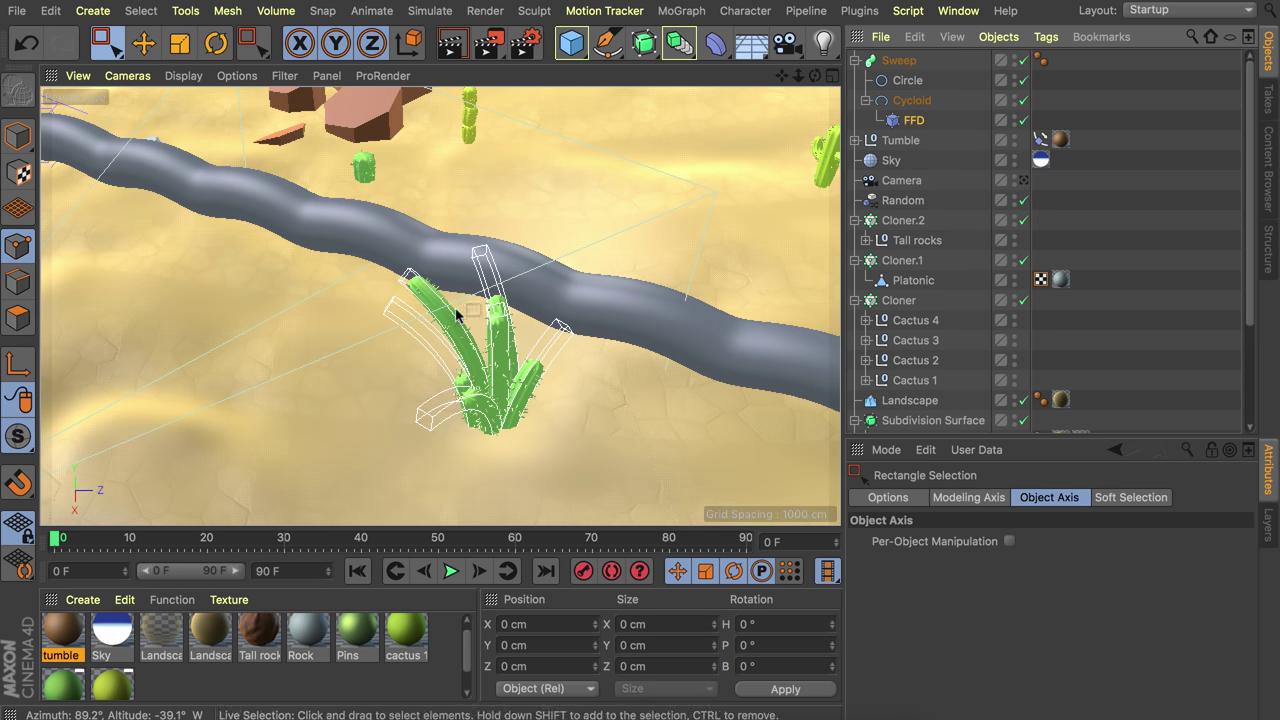
left_click_drag(574, 346, 430, 333, "alt")
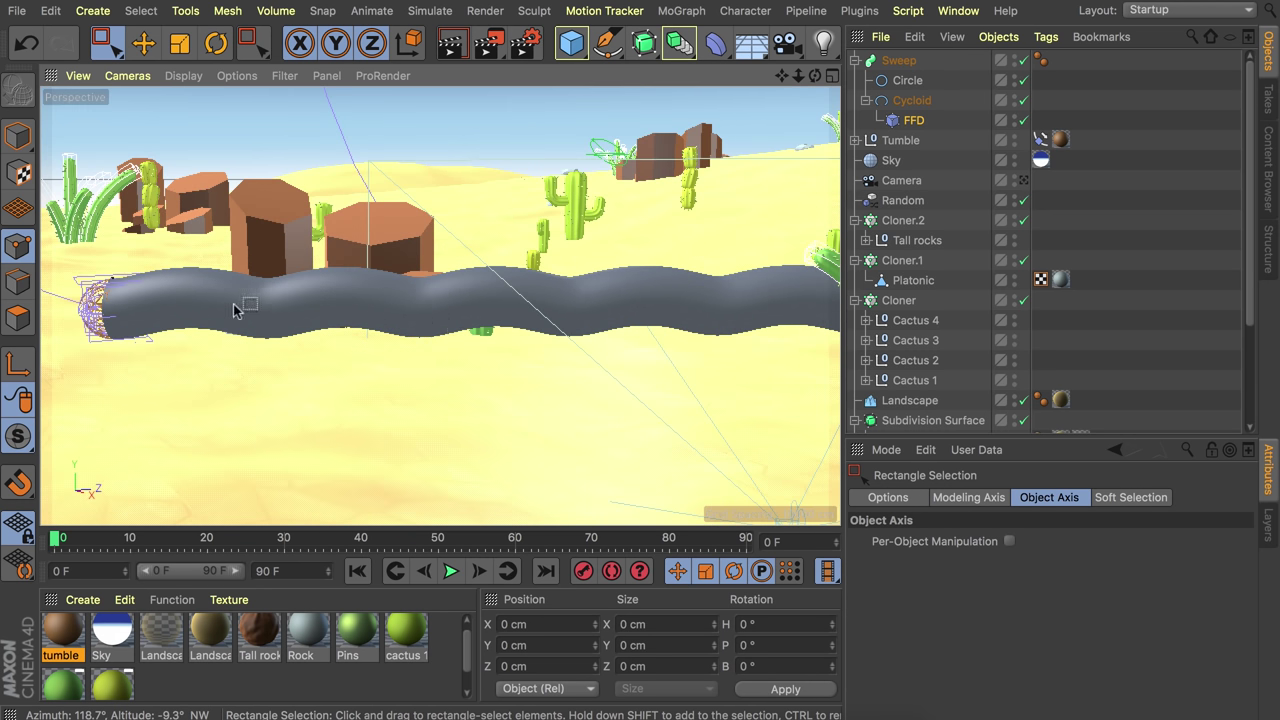
left_click_drag(229, 251, 309, 397)
left_click_drag(258, 223, 263, 254)
left_click_drag(383, 241, 474, 398)
left_click_drag(427, 212, 431, 250)
- Lower further rectangle-selected groups of FFD points along the rest of the path so the tube follows the terrain
middle_click_drag(470, 250, 380, 265, "alt")
left_click_drag(385, 258, 450, 390)
left_click_drag(430, 270, 431, 304)
middle_click_drag(510, 255, 360, 255, "alt")
left_click_drag(371, 231, 462, 382)
left_click_drag(409, 266, 409, 306)
middle_click_drag(523, 273, 314, 273, "alt")
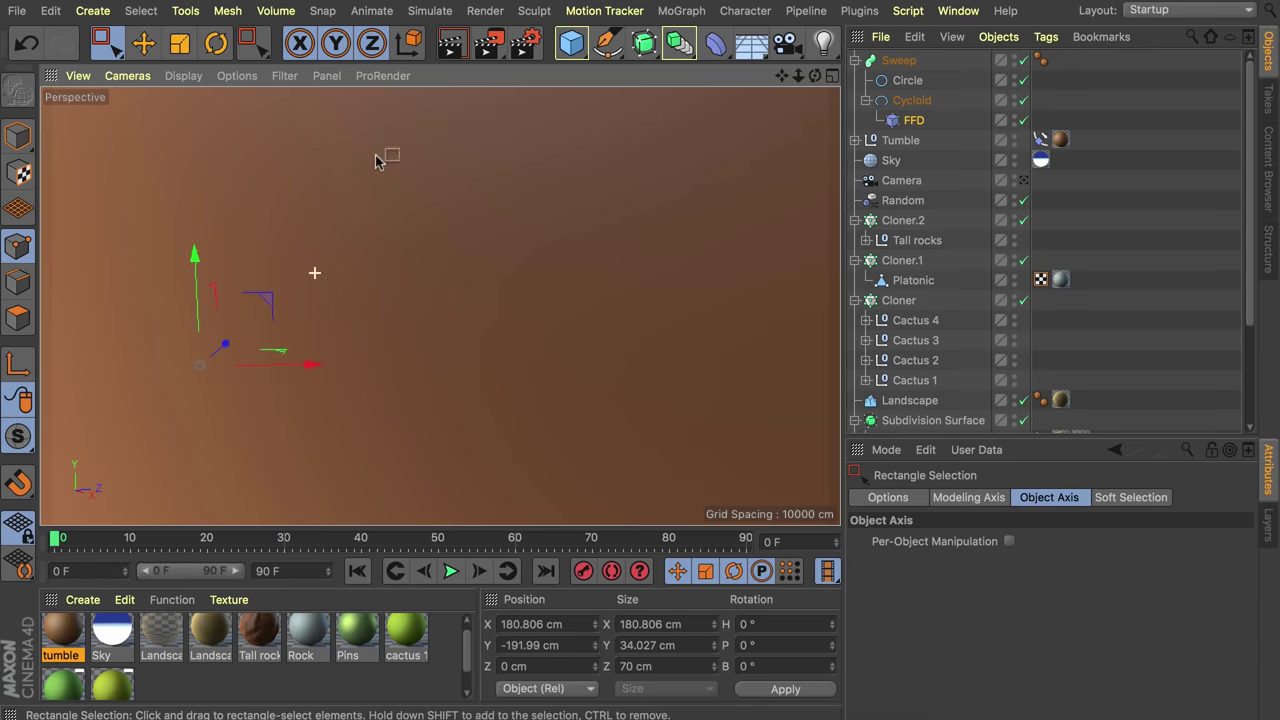
middle_click_drag(376, 158, 366, 166, "alt")
left_click_drag(321, 256, 408, 466)
left_click_drag(350, 220, 346, 258)
left_click_drag(498, 232, 570, 380)
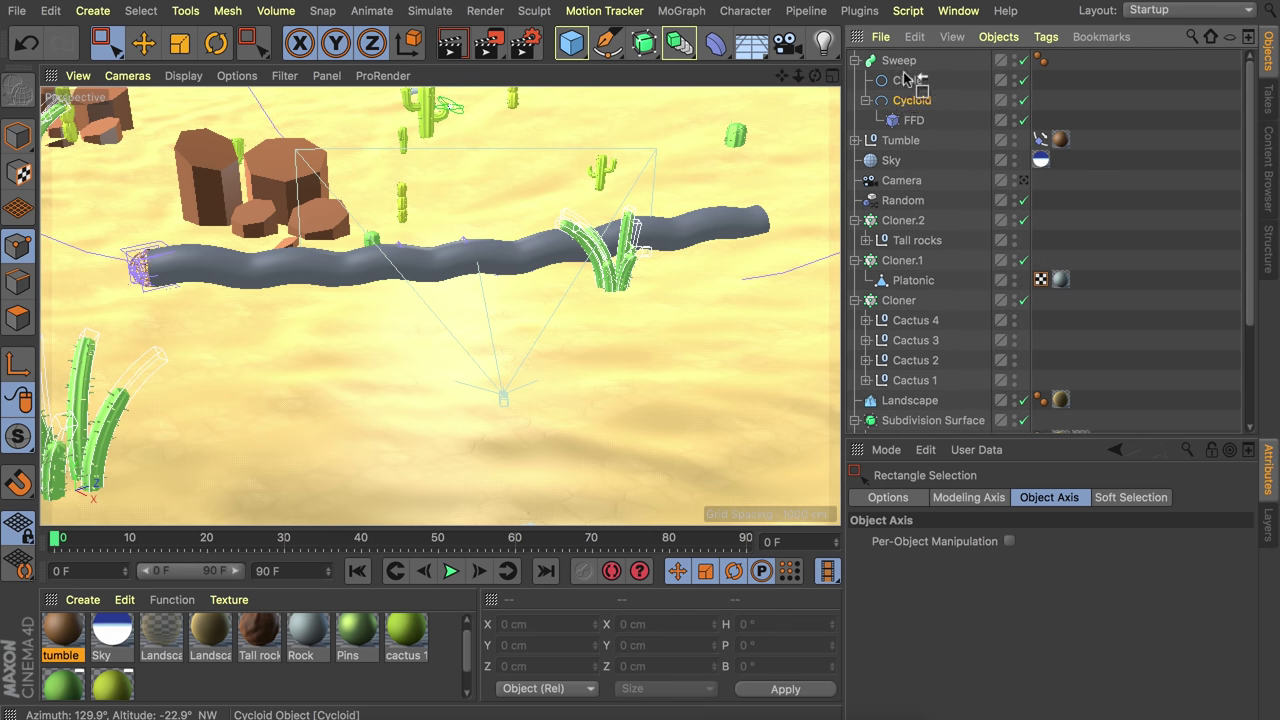
- Move the Cycloid with its FFD out of the Sweep and delete the Sweep
left_click_drag(894, 53, 894, 54)
left_click(902, 104)
key("Delete")
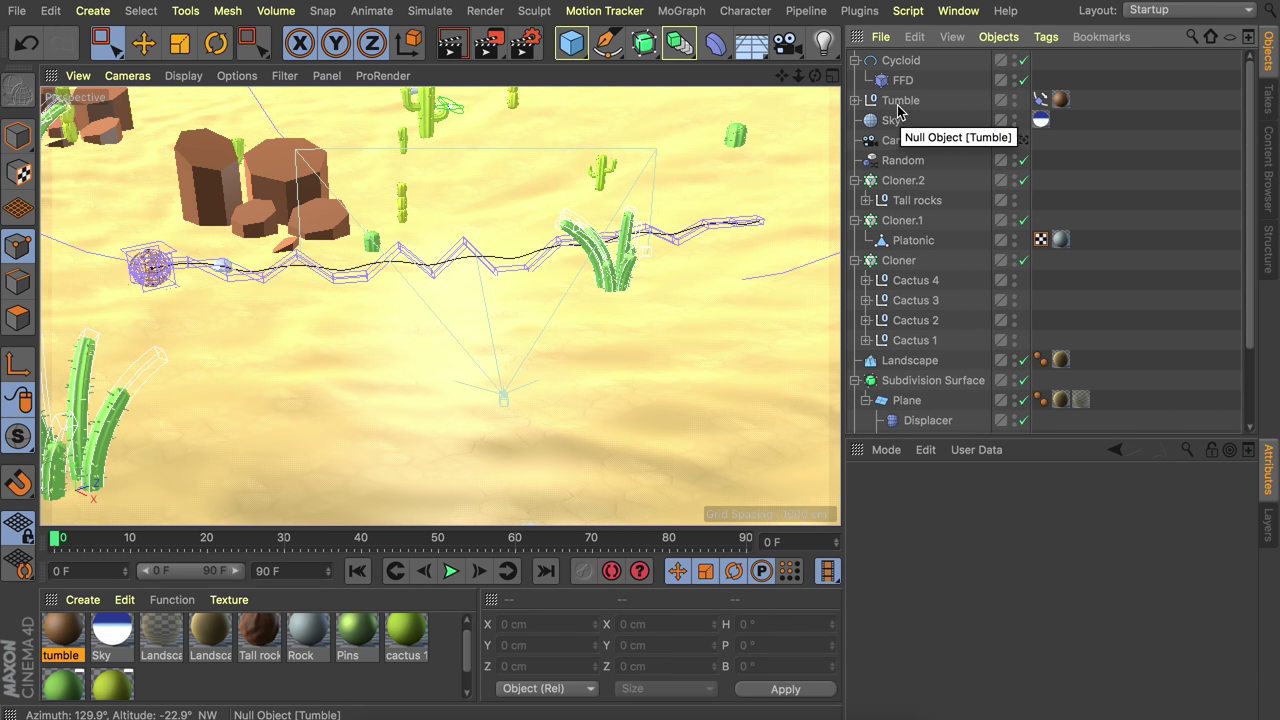
- Keyframe the tumbleweed's Align to Spline position at 0% on frame 0 and 100% on frame 90
scroll(270, 268, "up", 3)
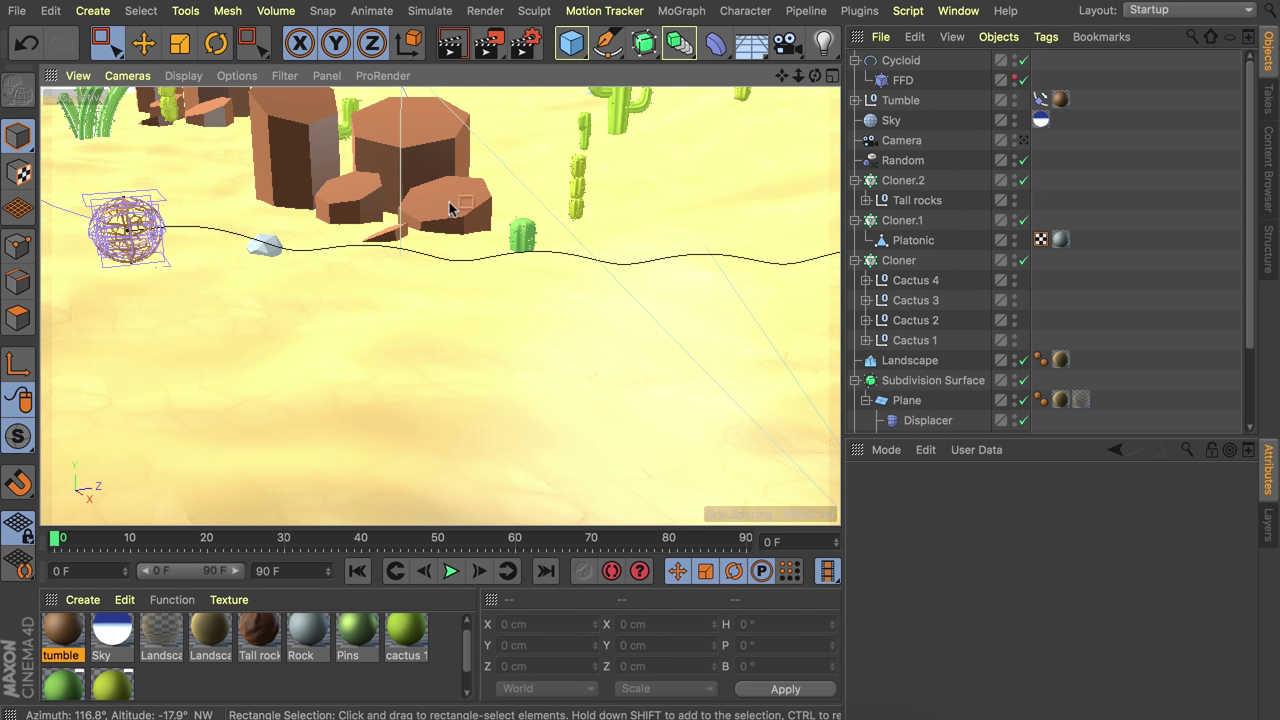
left_click(1041, 100)
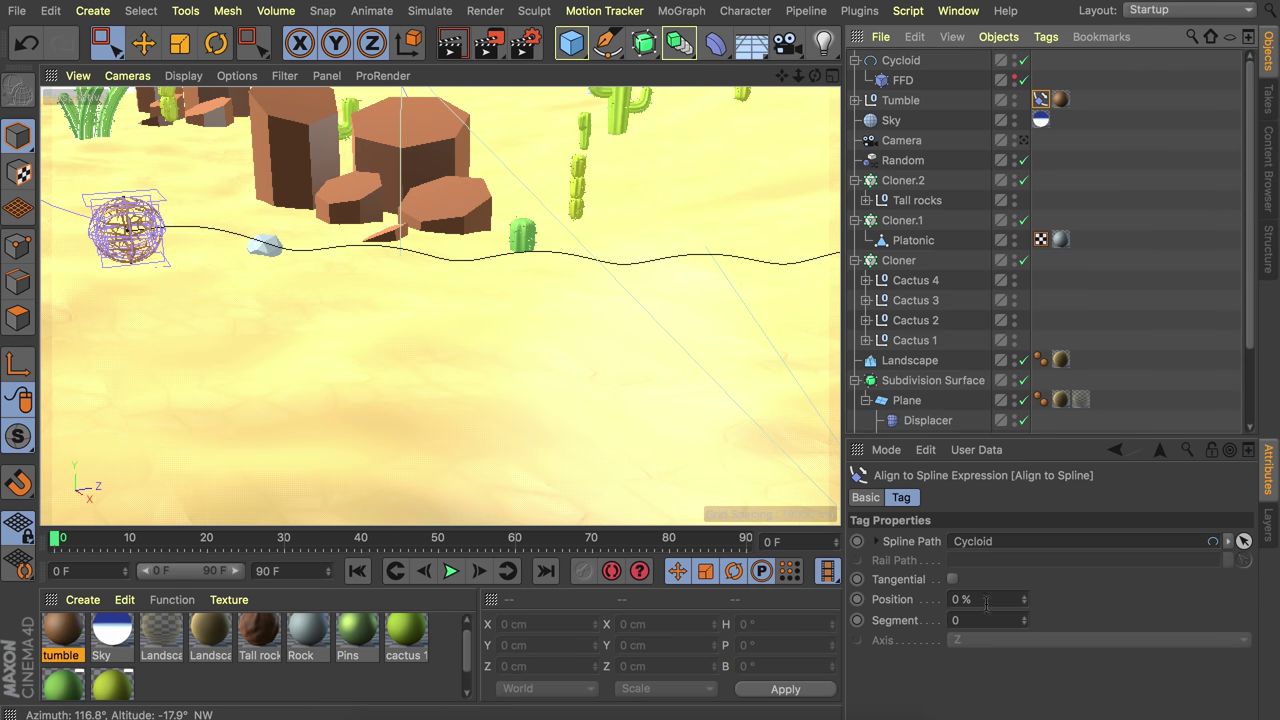
left_click(857, 599)
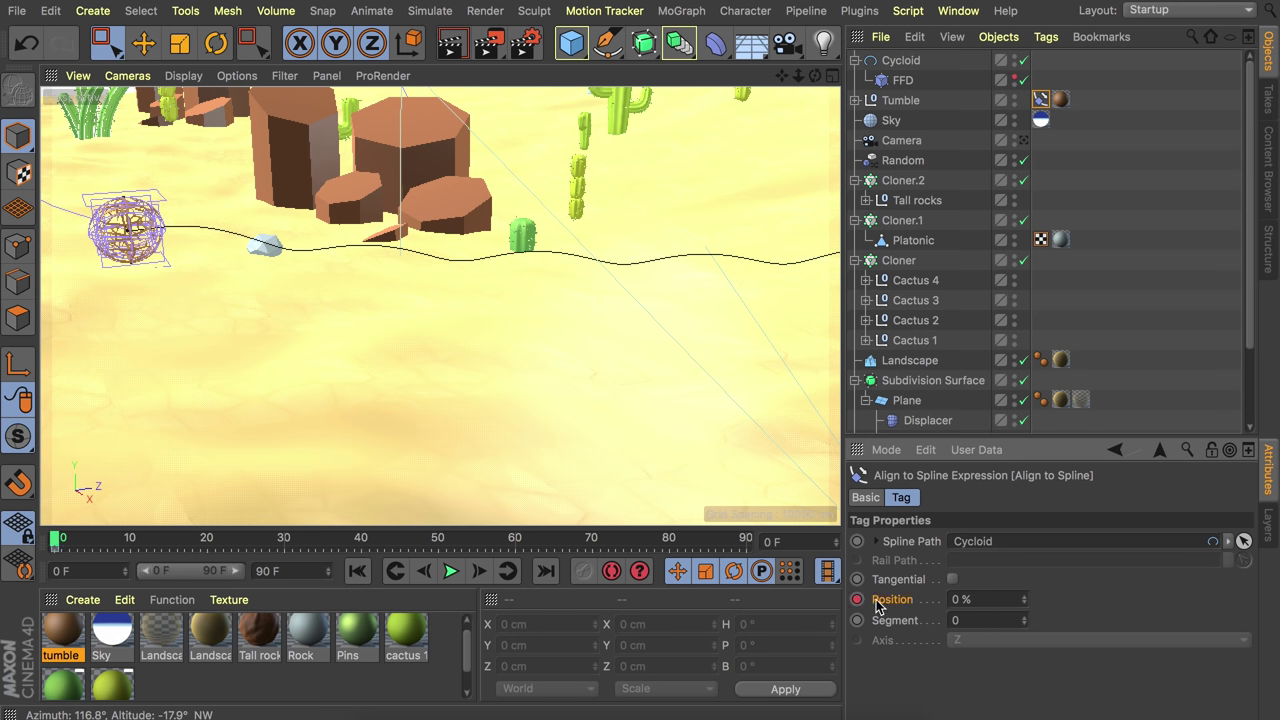
left_click(740, 541)
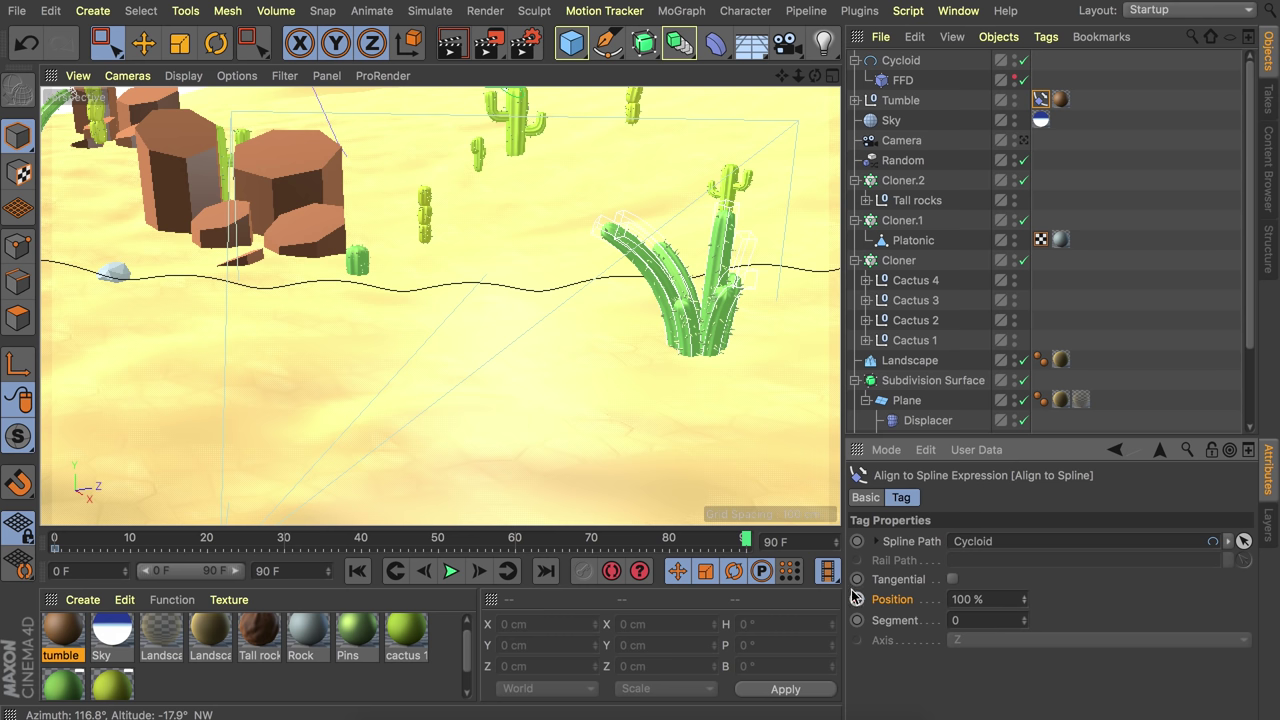
left_click(857, 599)
left_click_drag(640, 340, 697, 355, "alt")
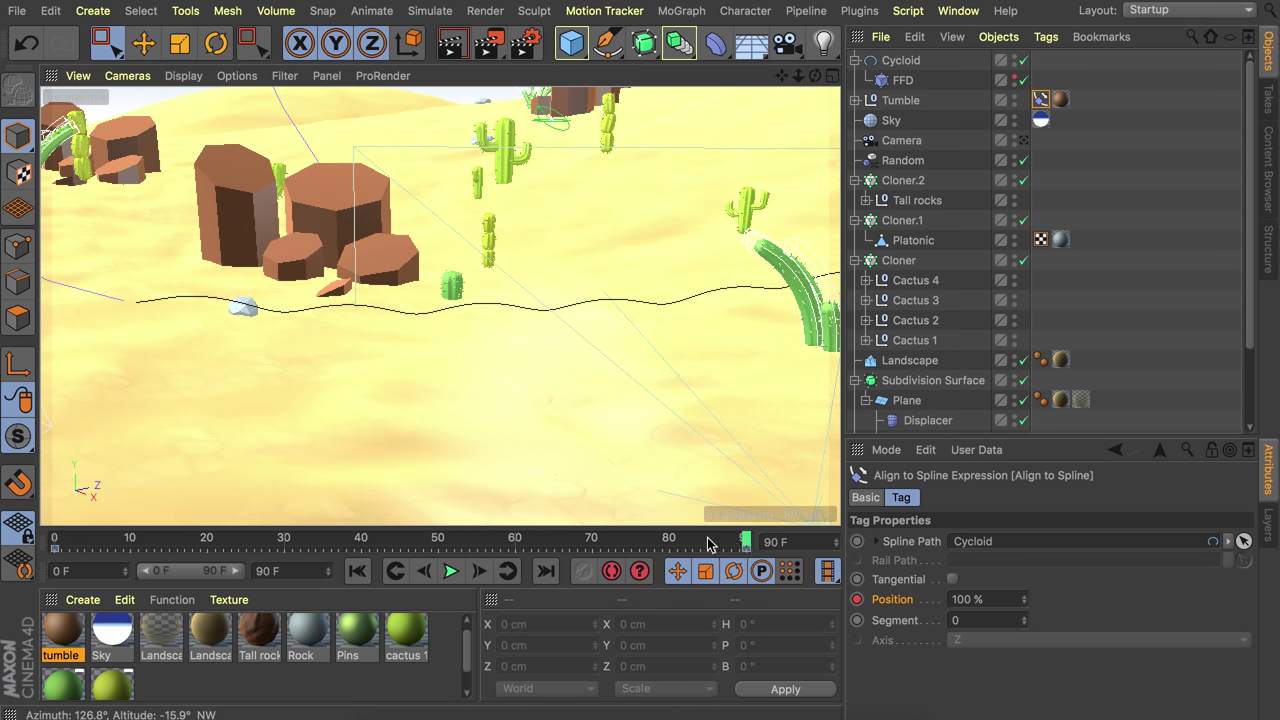
- Scrub the animation to frame 36 and compare the tumbleweed's path with the FFD deformer off and on
left_click_drag(711, 543, 326, 548)
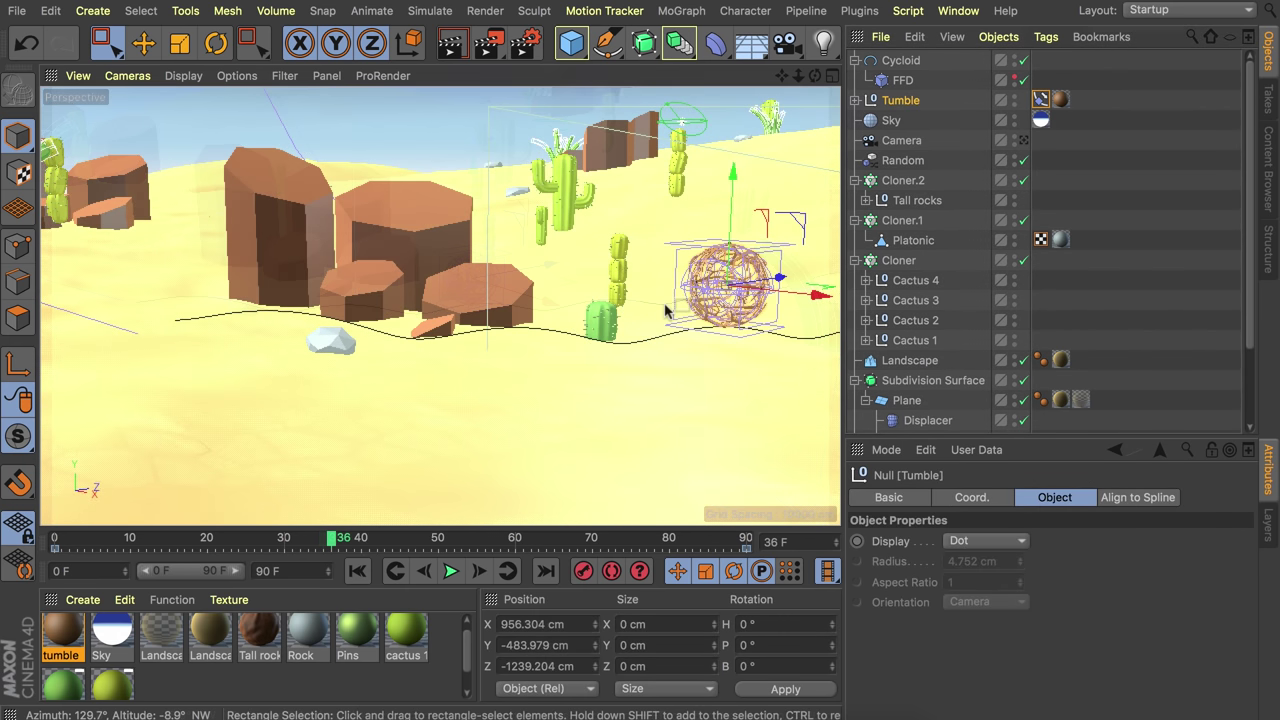
left_click_drag(600, 200, 815, 130, "alt")
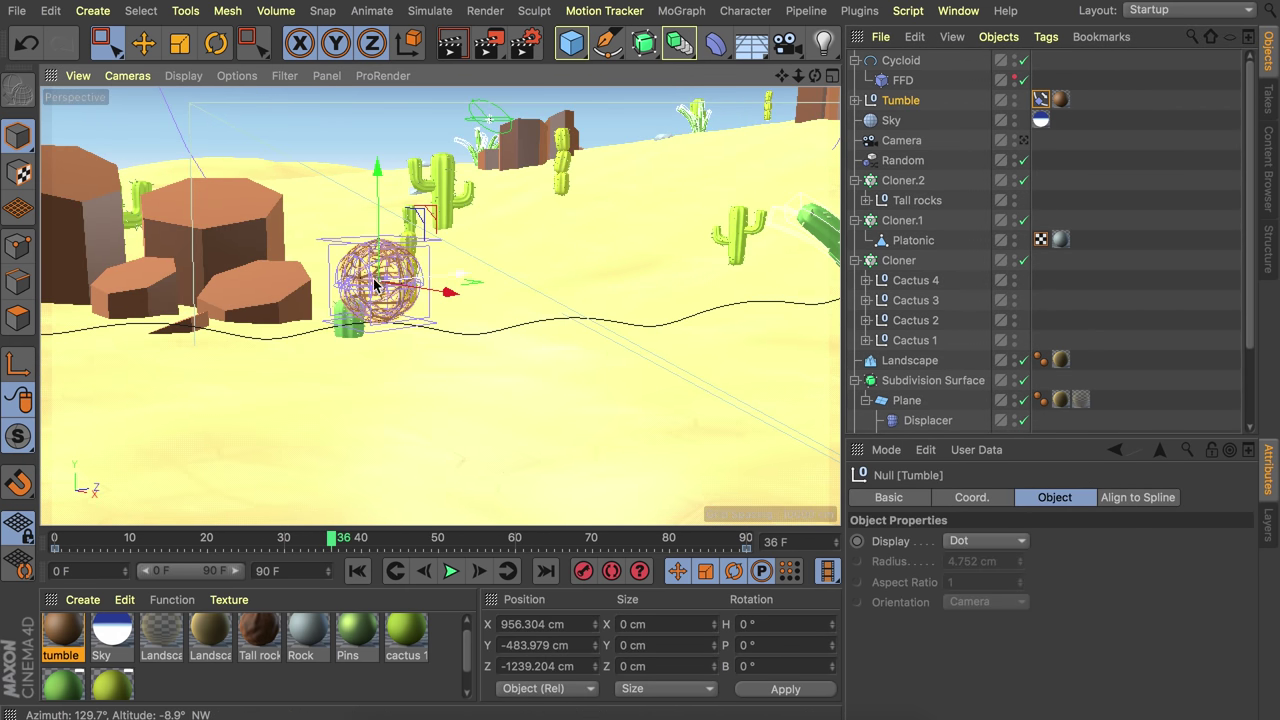
left_click(1023, 80)
left_click(1023, 80)
- Bake the Cycloid and its FFD into a new spline with Current State to Object, and delete the originals
left_click(900, 60)
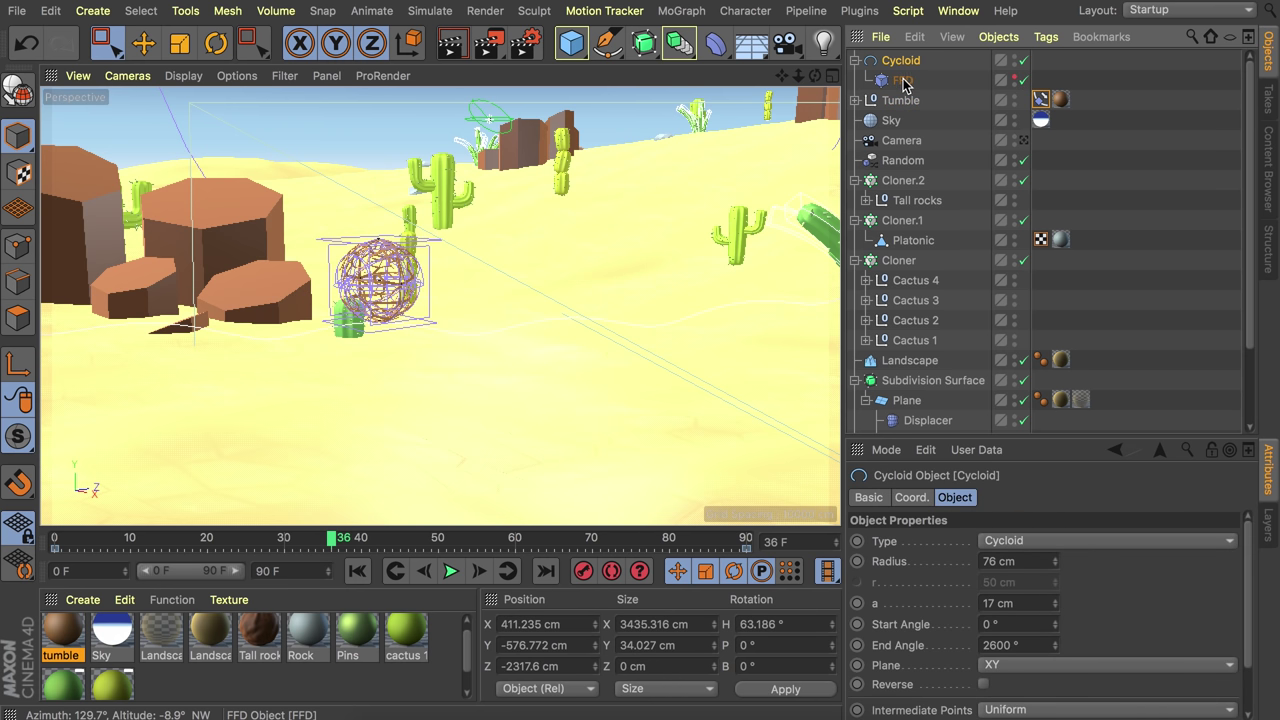
left_click(903, 80, "shift")
right_click(905, 80)
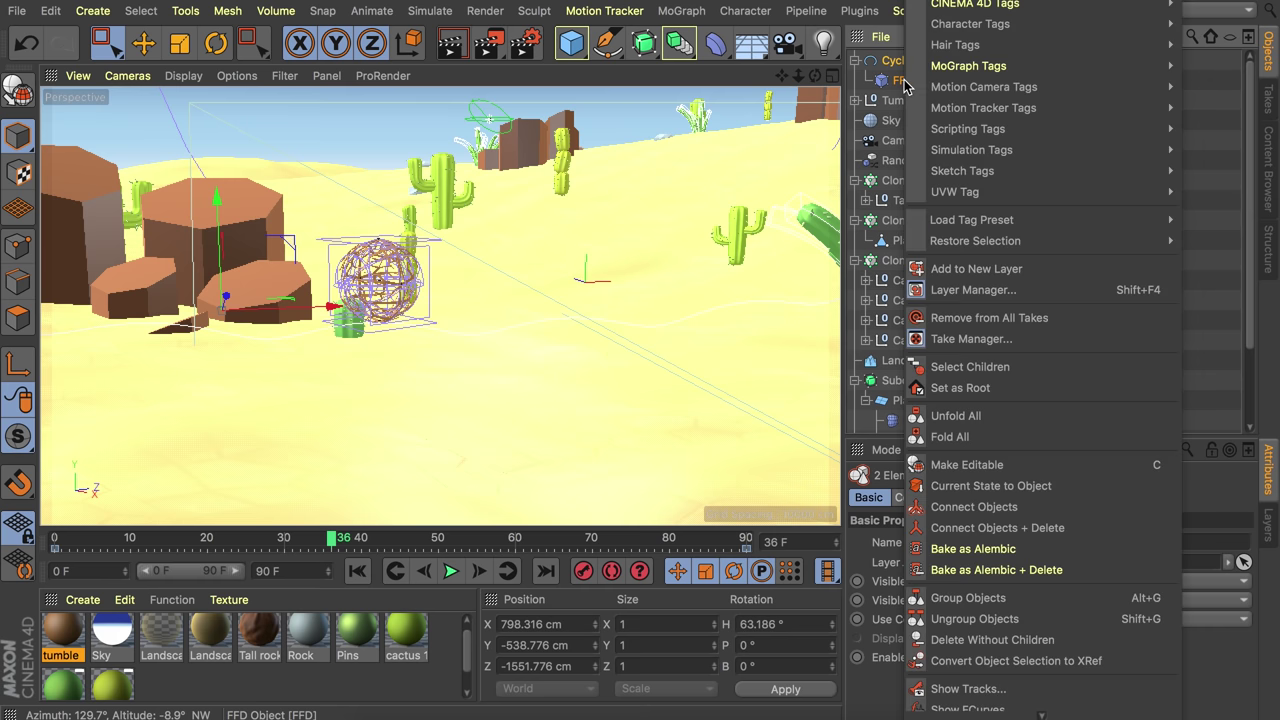
scroll(965, 388, "down", 5)
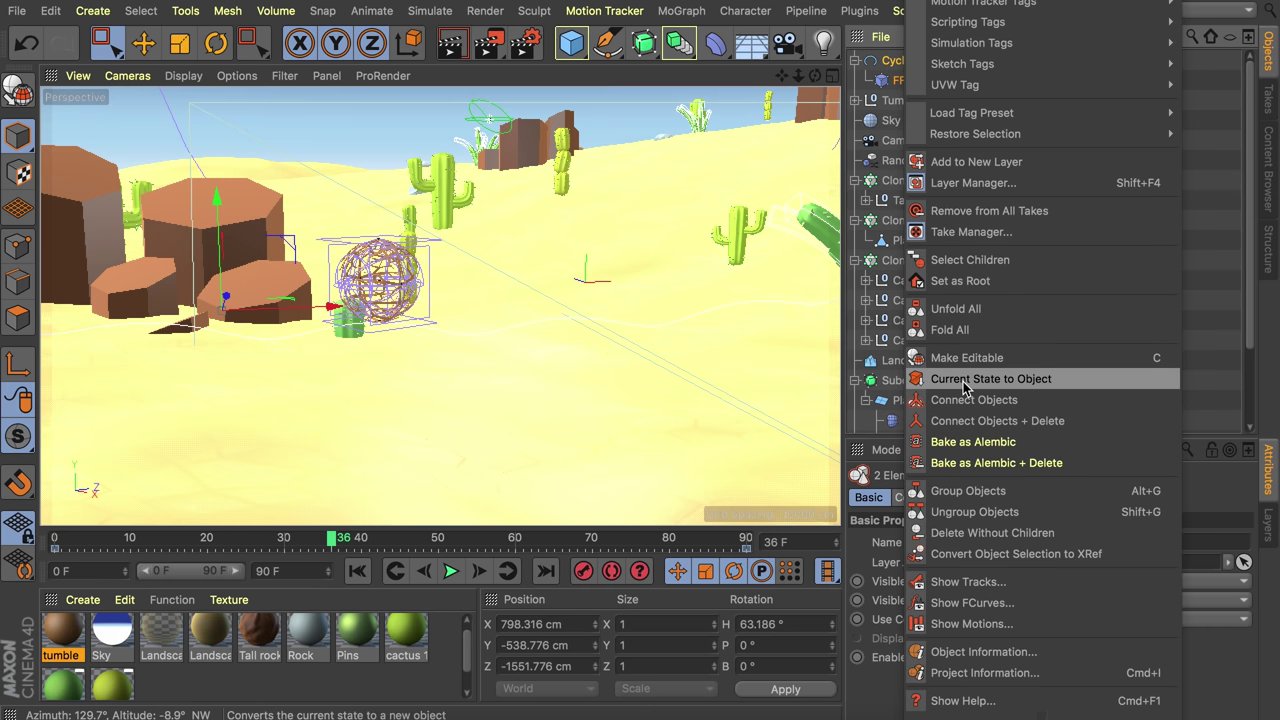
left_click(1025, 388)
left_click(902, 62)
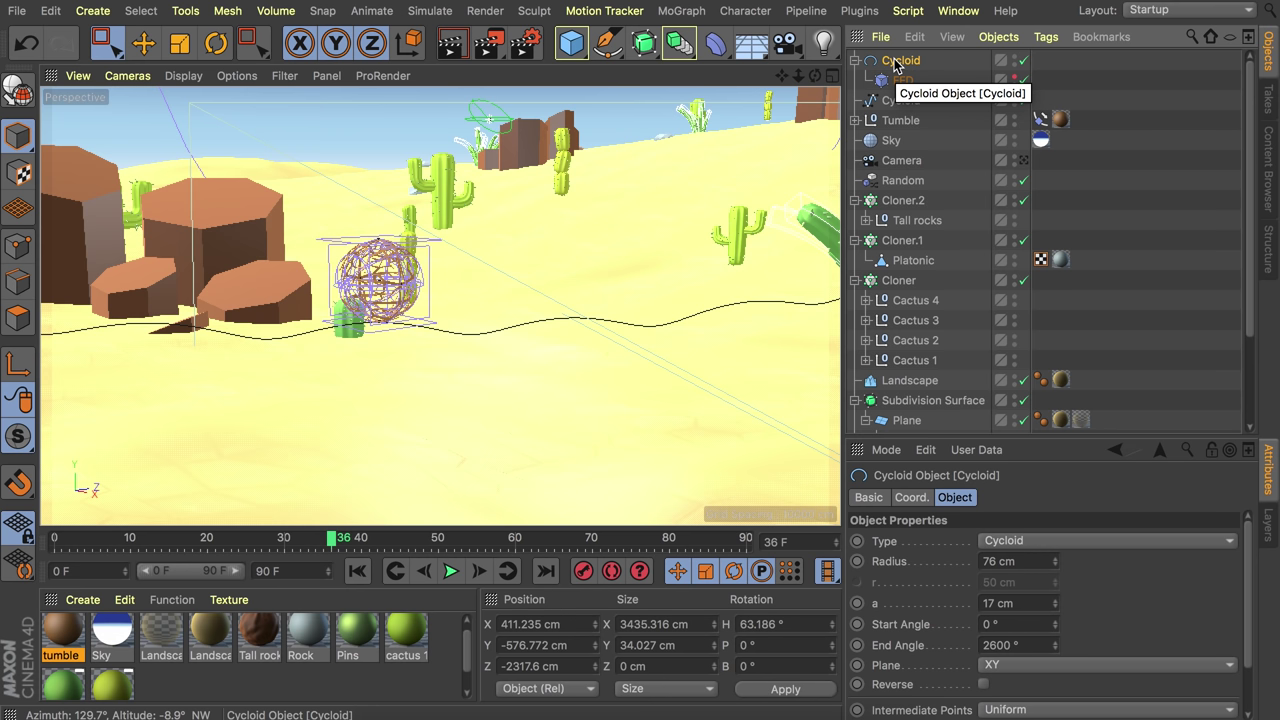
key("Delete")
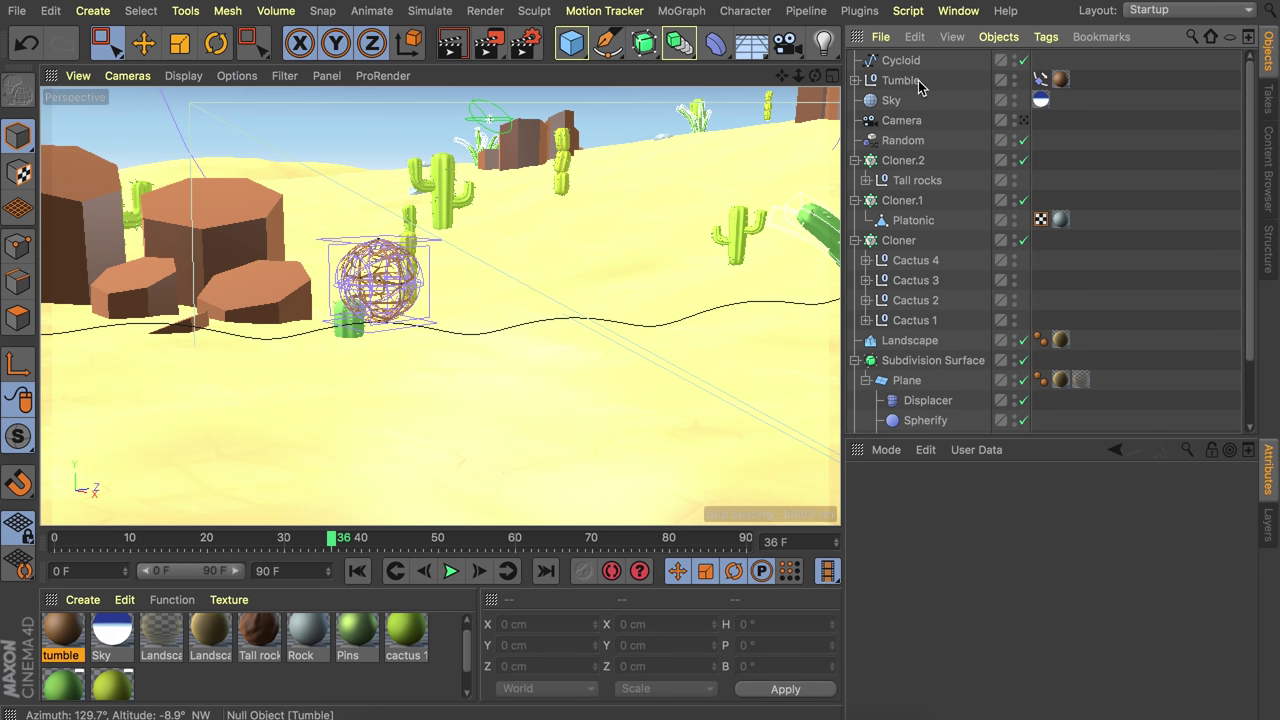
- Assign the baked Cycloid as the Align to Spline tag's spline path and scrub to frame 27 to check the tumbleweed's travel
left_click(1040, 80)
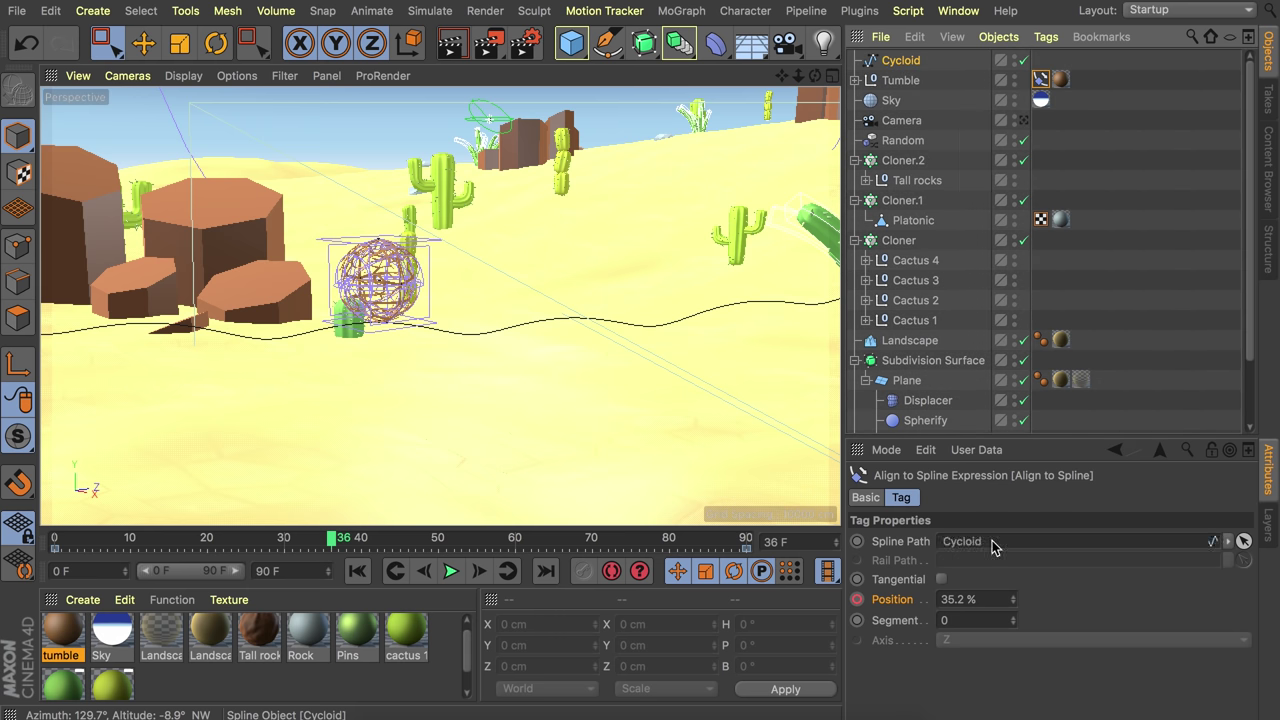
right_click_drag(383, 328, 356, 316, "alt")
left_click_drag(356, 316, 352, 328, "alt")
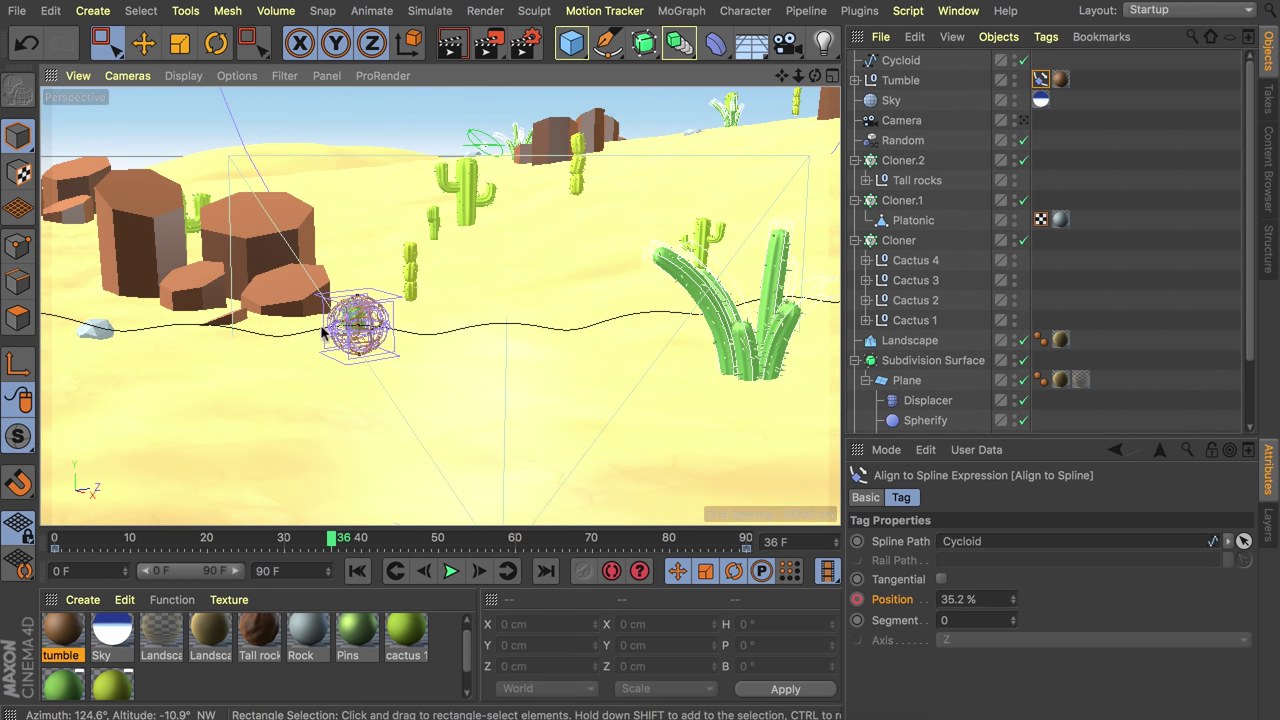
middle_click_drag(322, 333, 530, 308, "alt")
left_click_drag(337, 538, 49, 533)
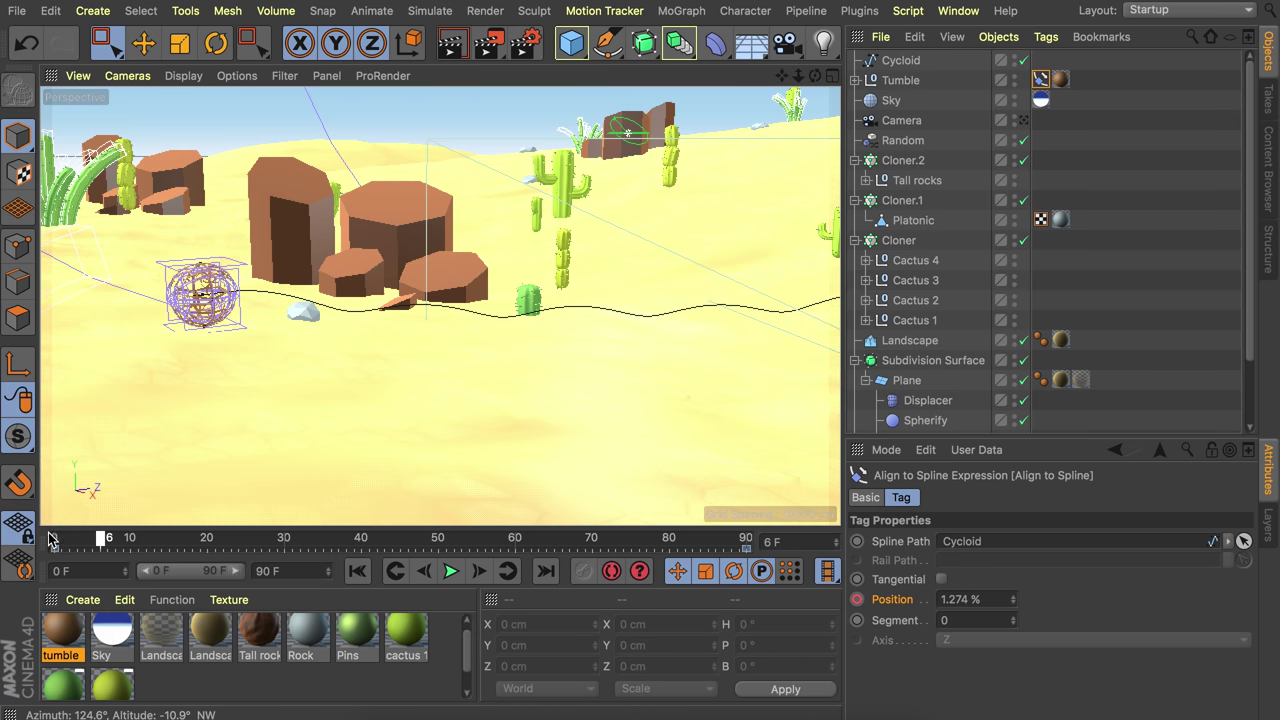
left_click_drag(128, 540, 262, 540)
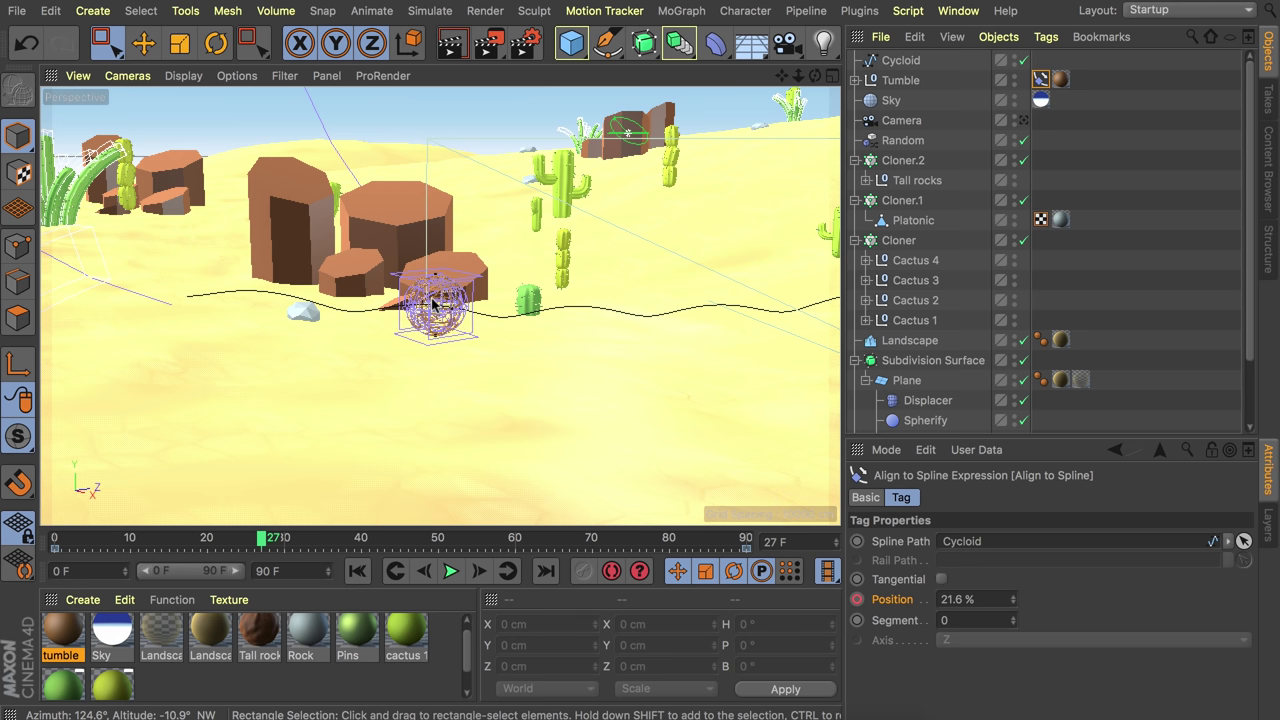
- Animate the Tumble null's roll by recording a keyframe at frame 0 and a rotated one at frame 90
left_click(901, 82)
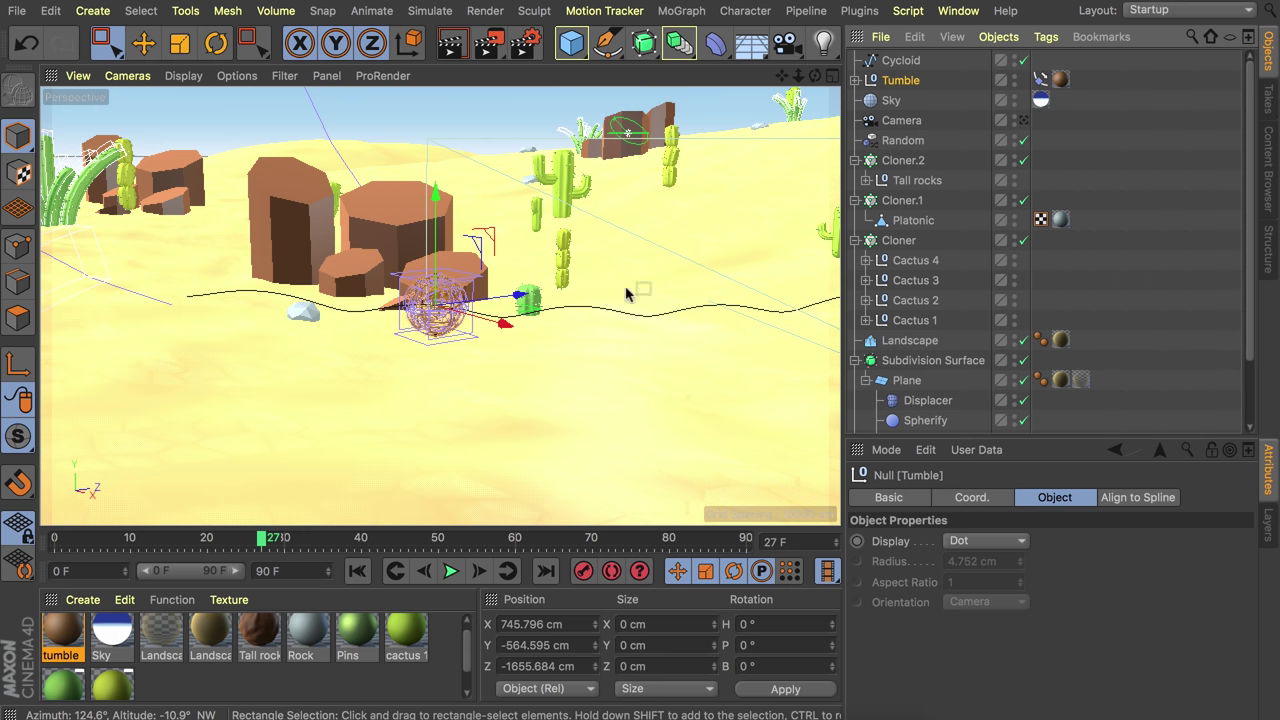
left_click(93, 539)
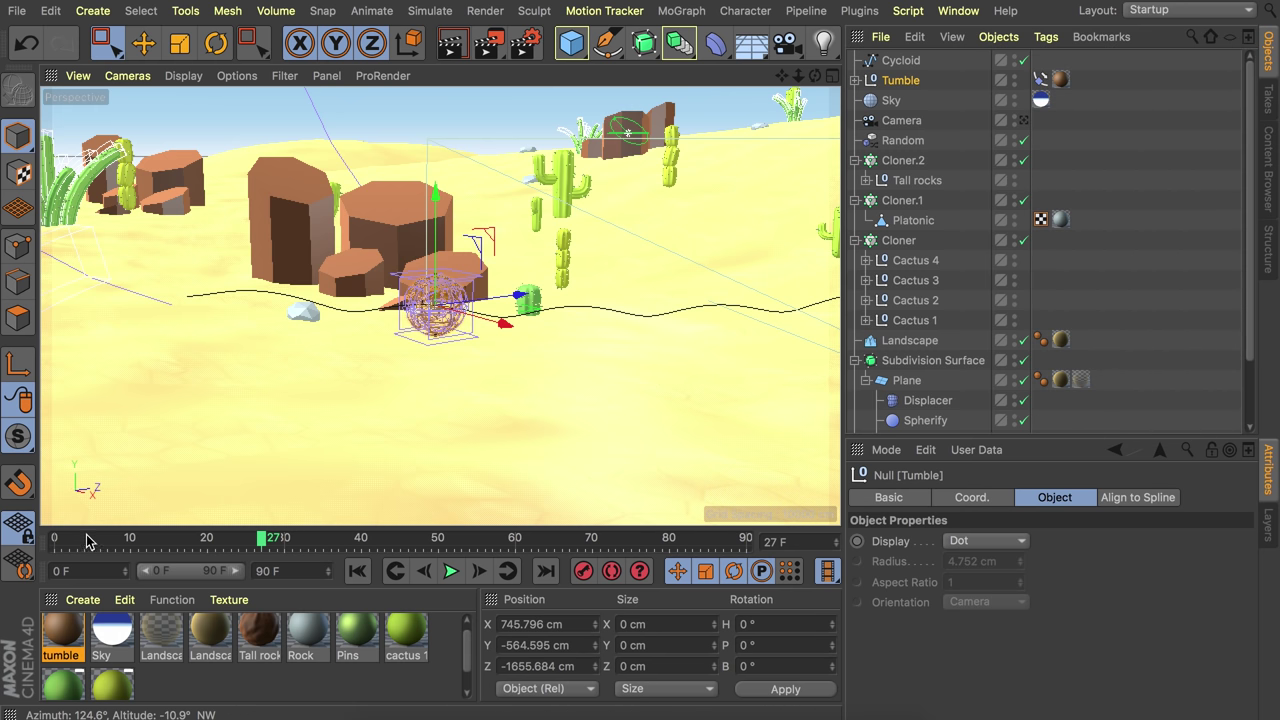
left_click(37, 540)
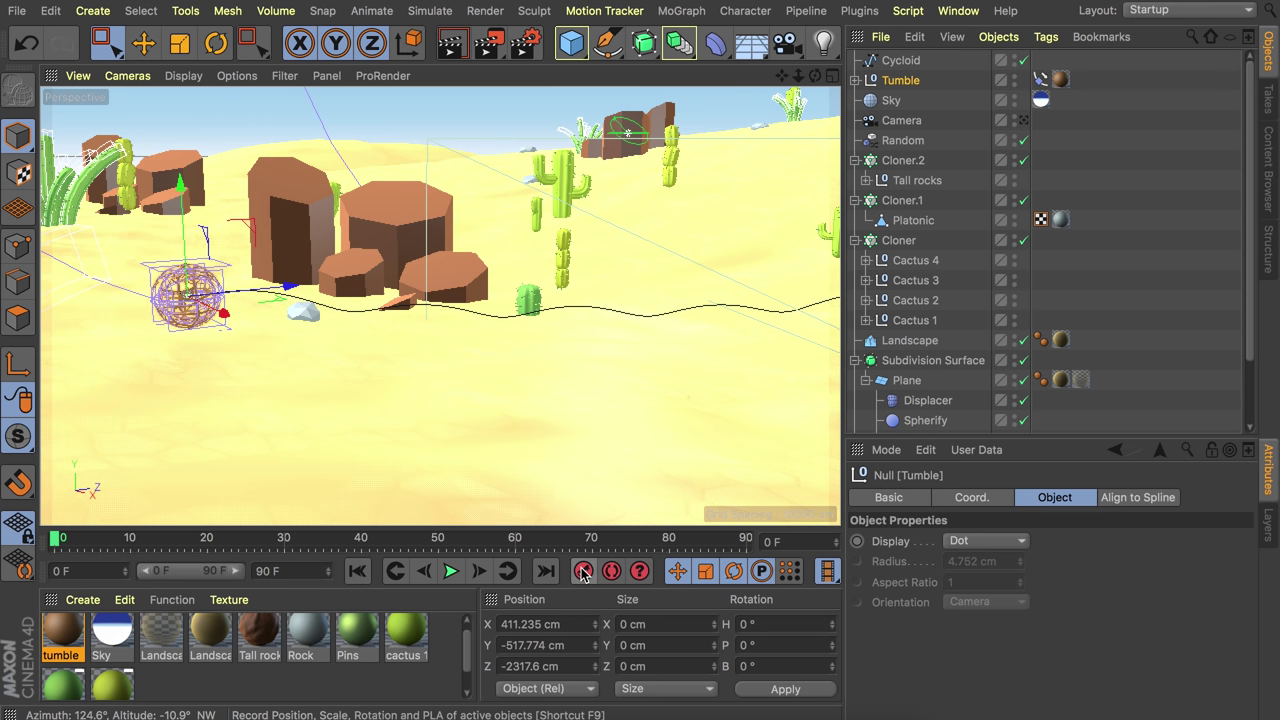
left_click_drag(734, 543, 774, 543)
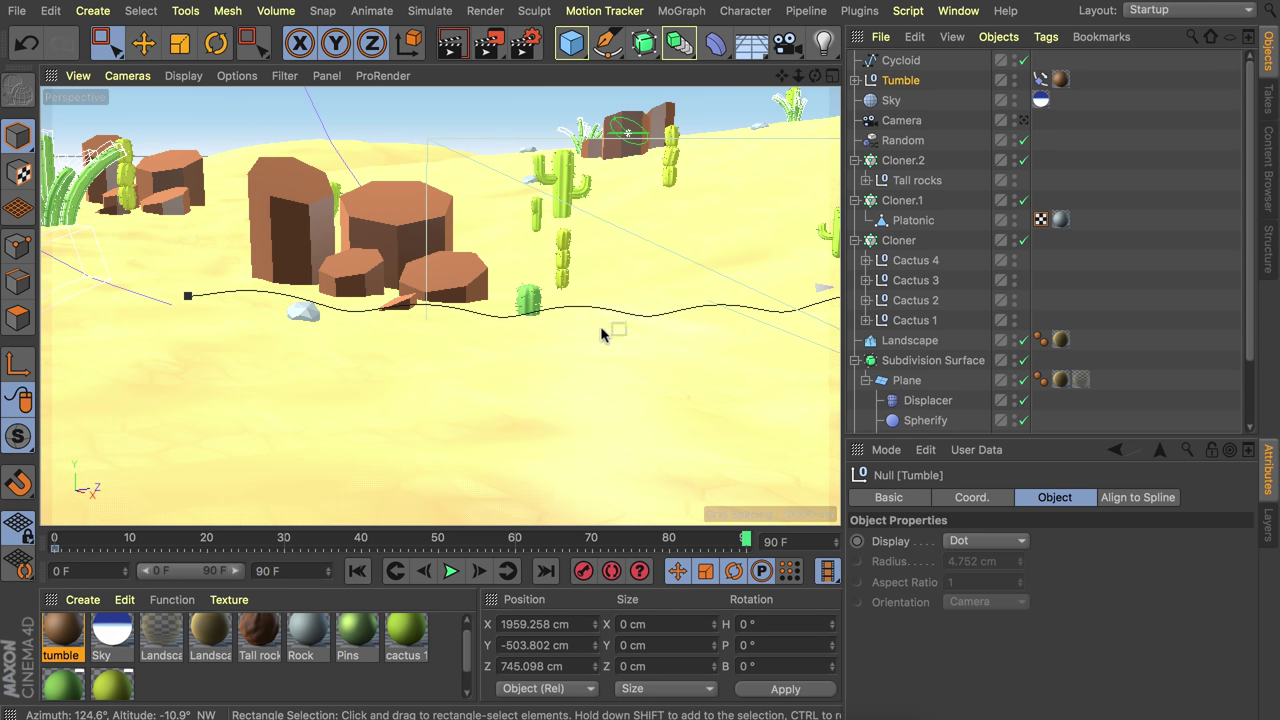
middle_click_drag(600, 334, 250, 345, "alt")
key("r")
left_click_drag(765, 303, 621, 426, "alt")
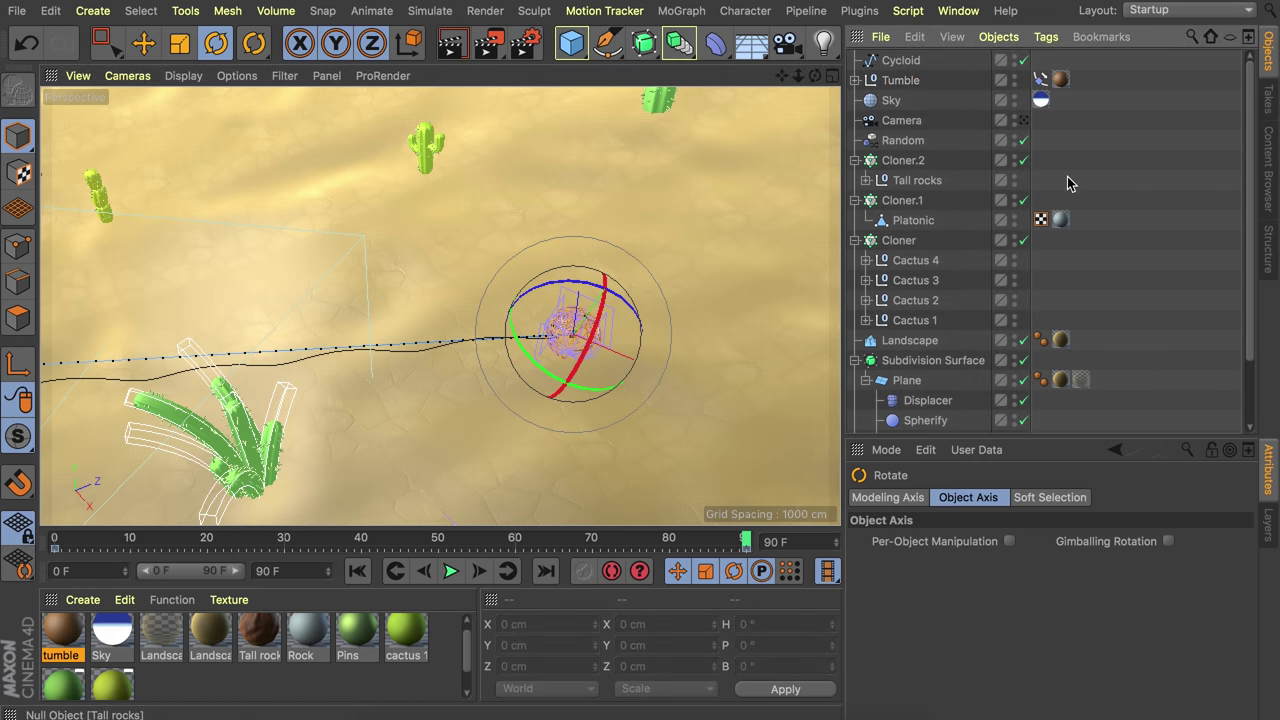
left_click(1091, 186)
- Look through the scene camera and scrub the timeline to frame 90 to examine the rolling tumbleweed
left_click(1023, 120)
left_click_drag(552, 540, 286, 537)
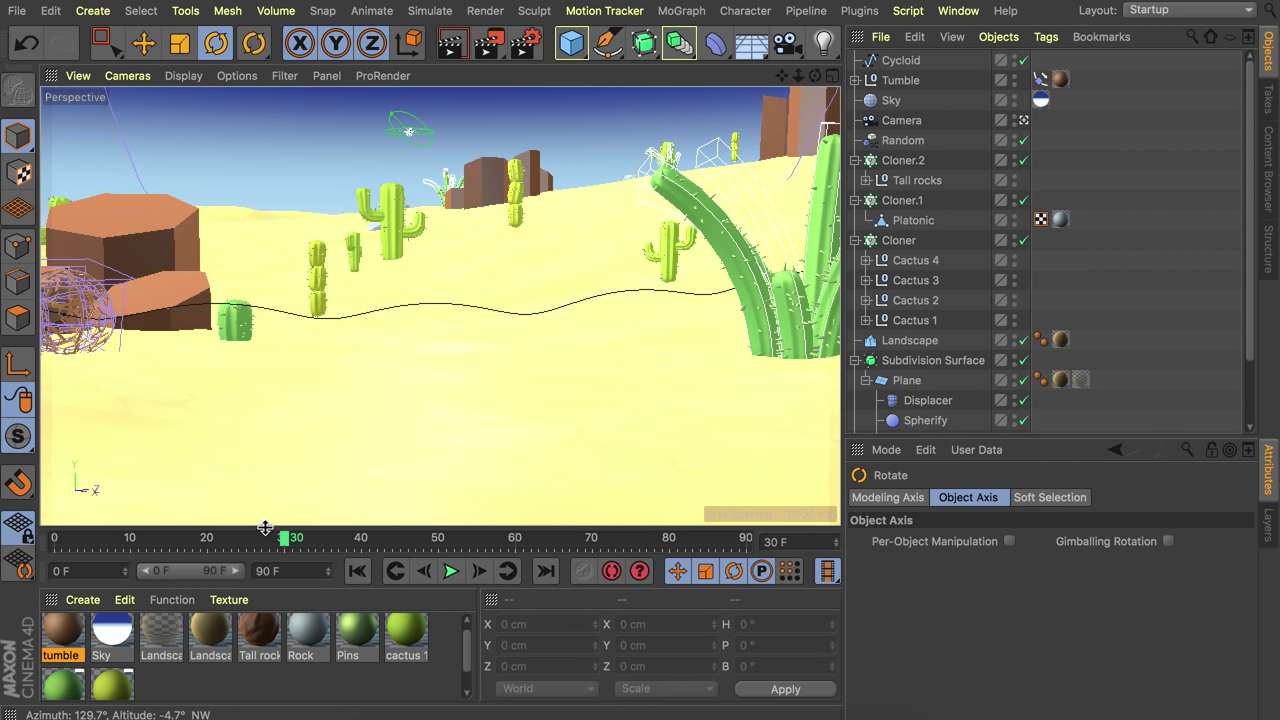
left_click_drag(286, 541, 757, 528)
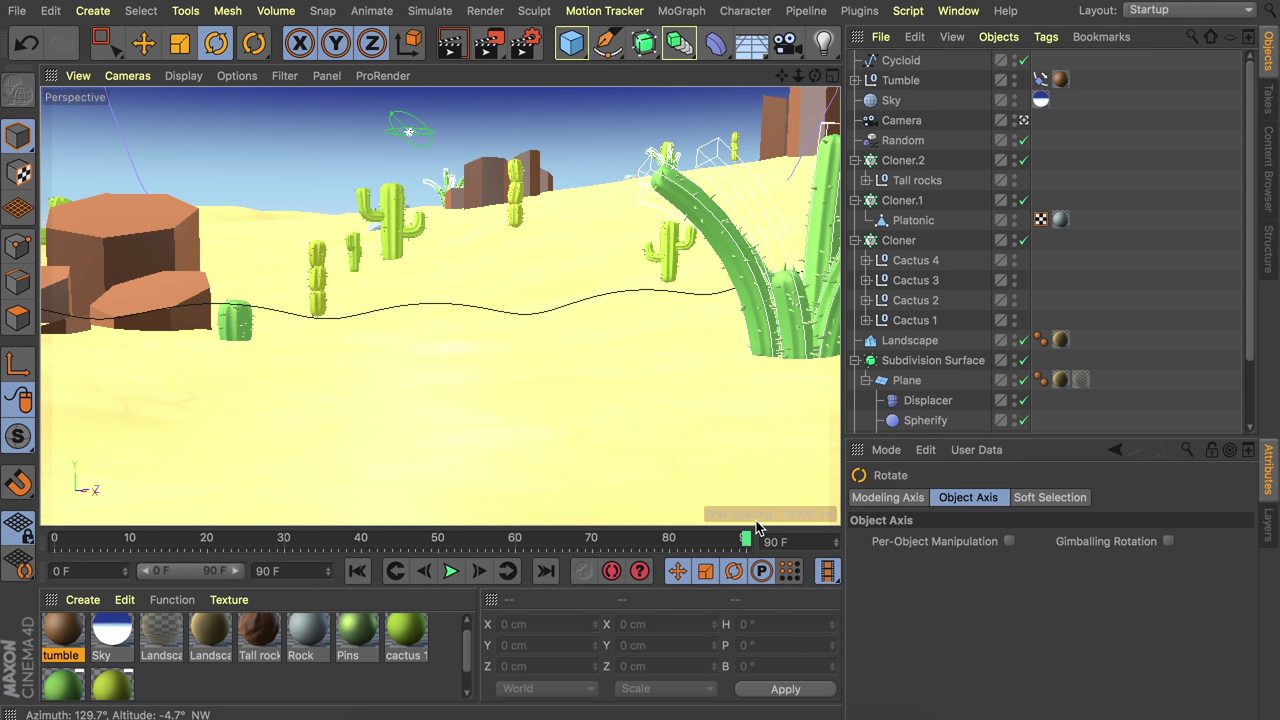
- Switch the renderer to Physical with depth of field enabled and set its sampling quality to Medium
left_click(523, 45)
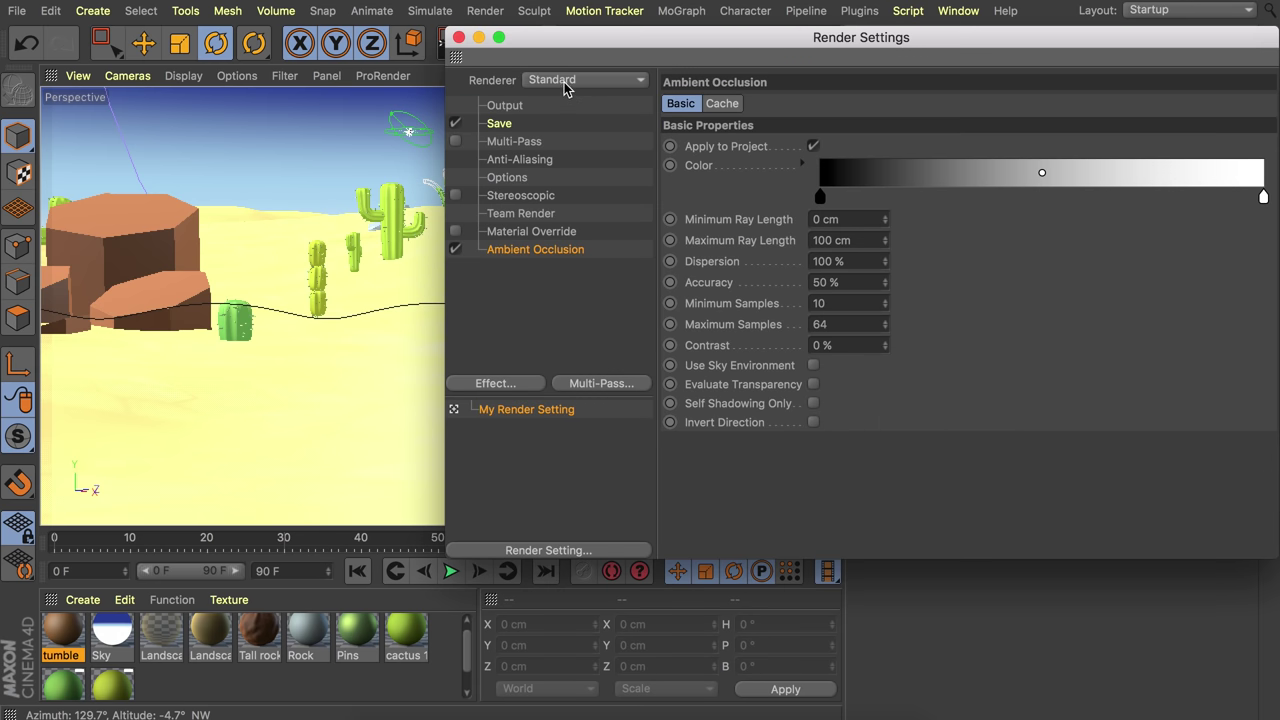
left_click(563, 80)
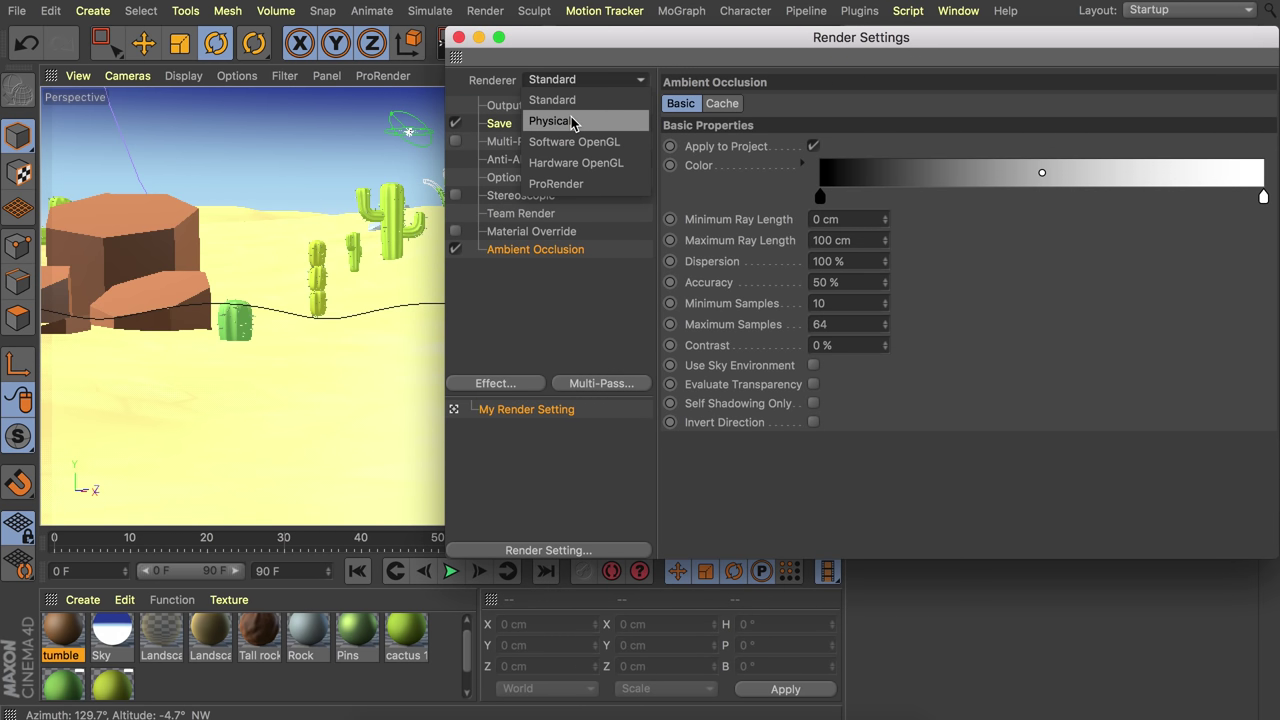
left_click(573, 122)
left_click(510, 250)
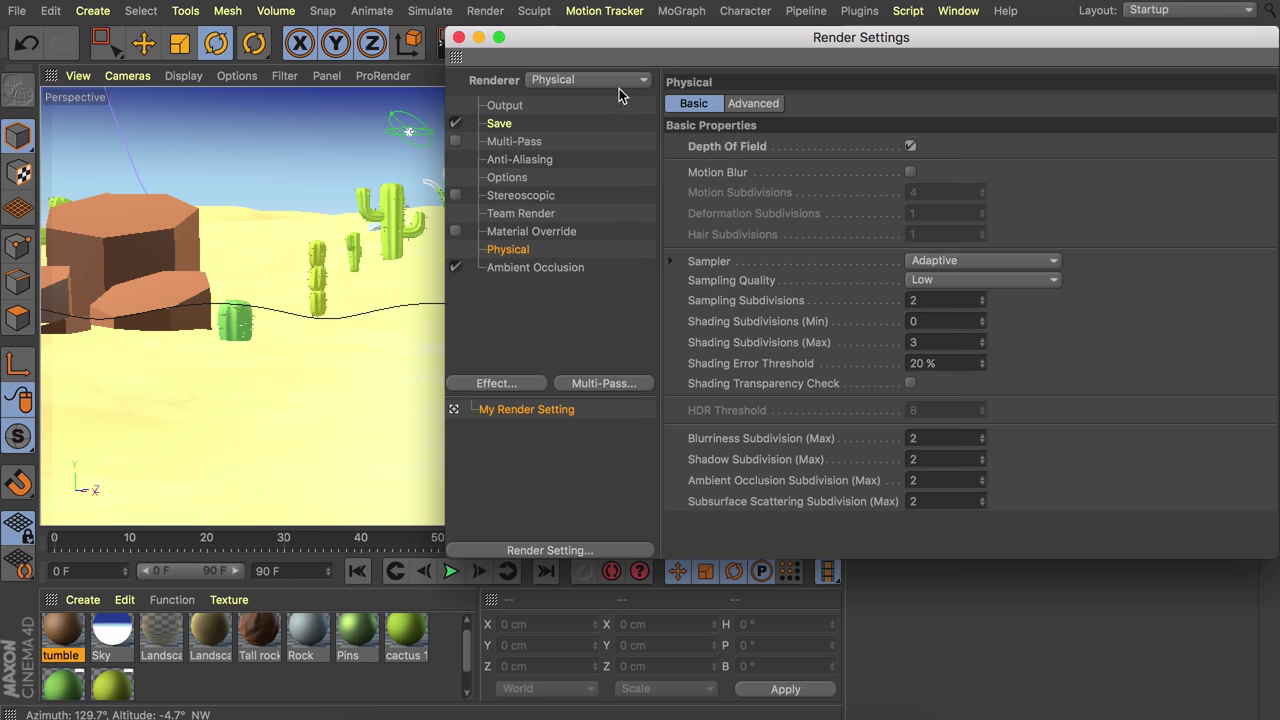
left_click(977, 279)
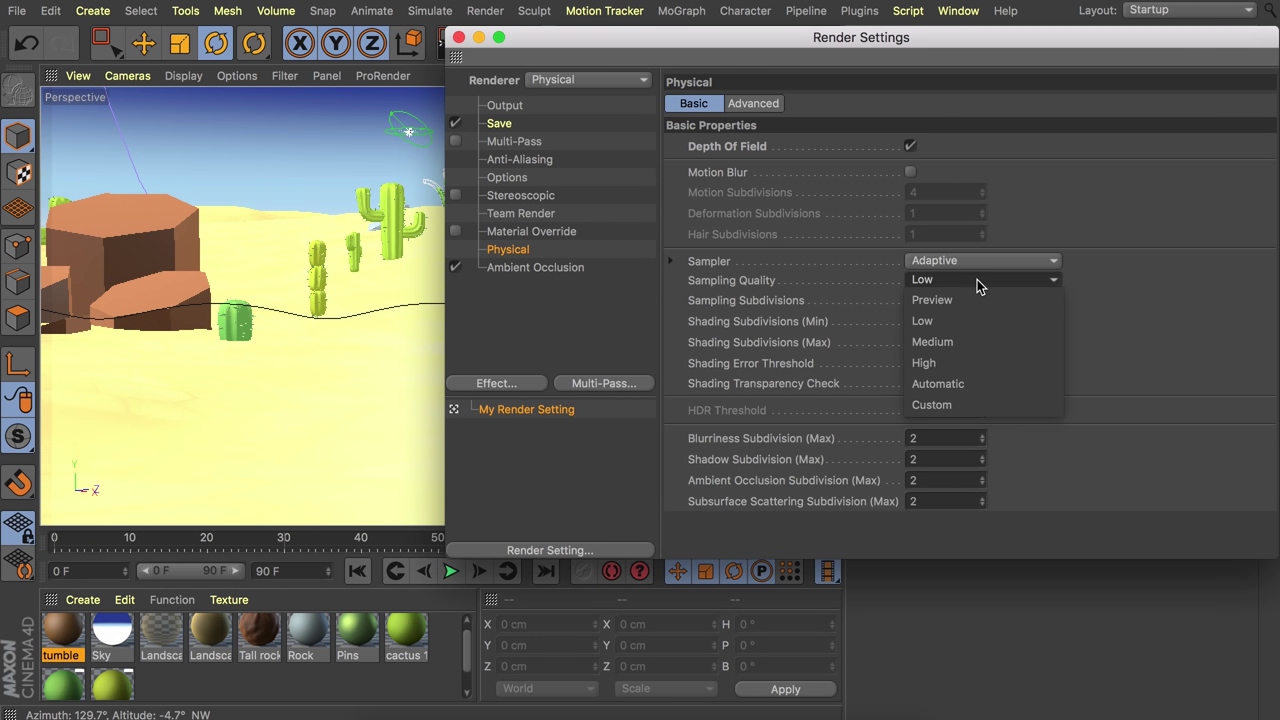
left_click(966, 342)
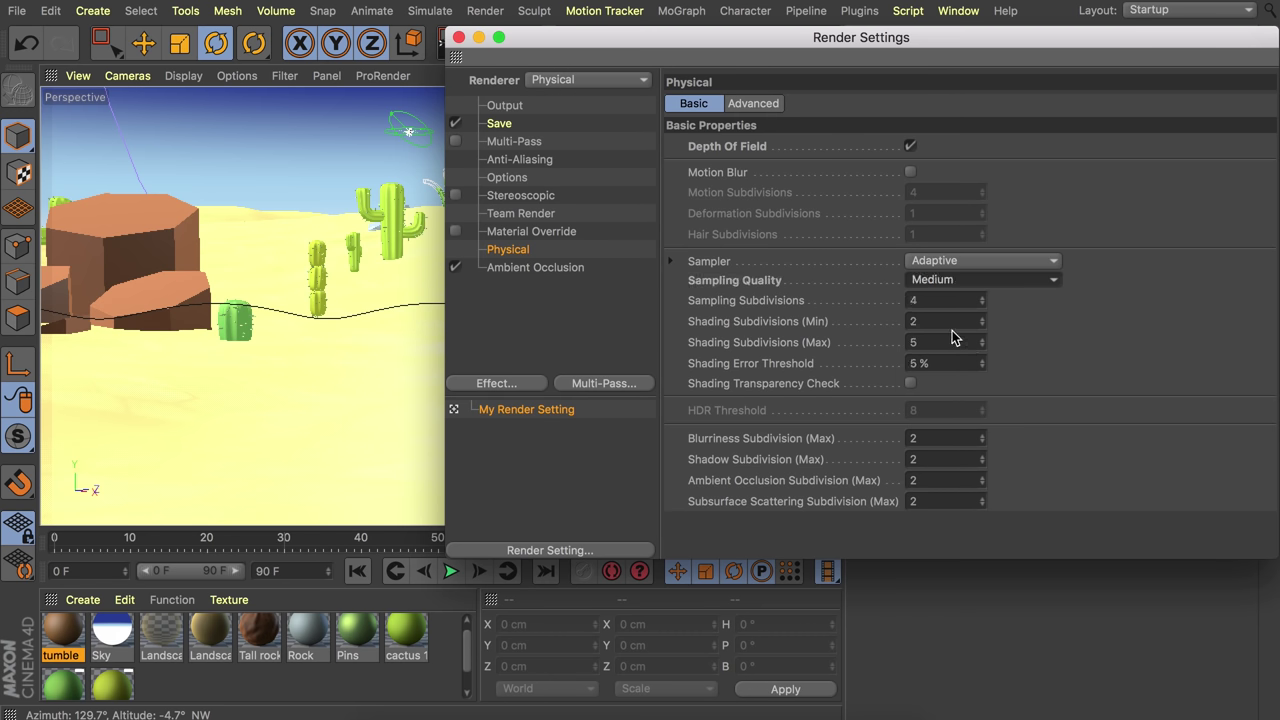
left_click(459, 38)
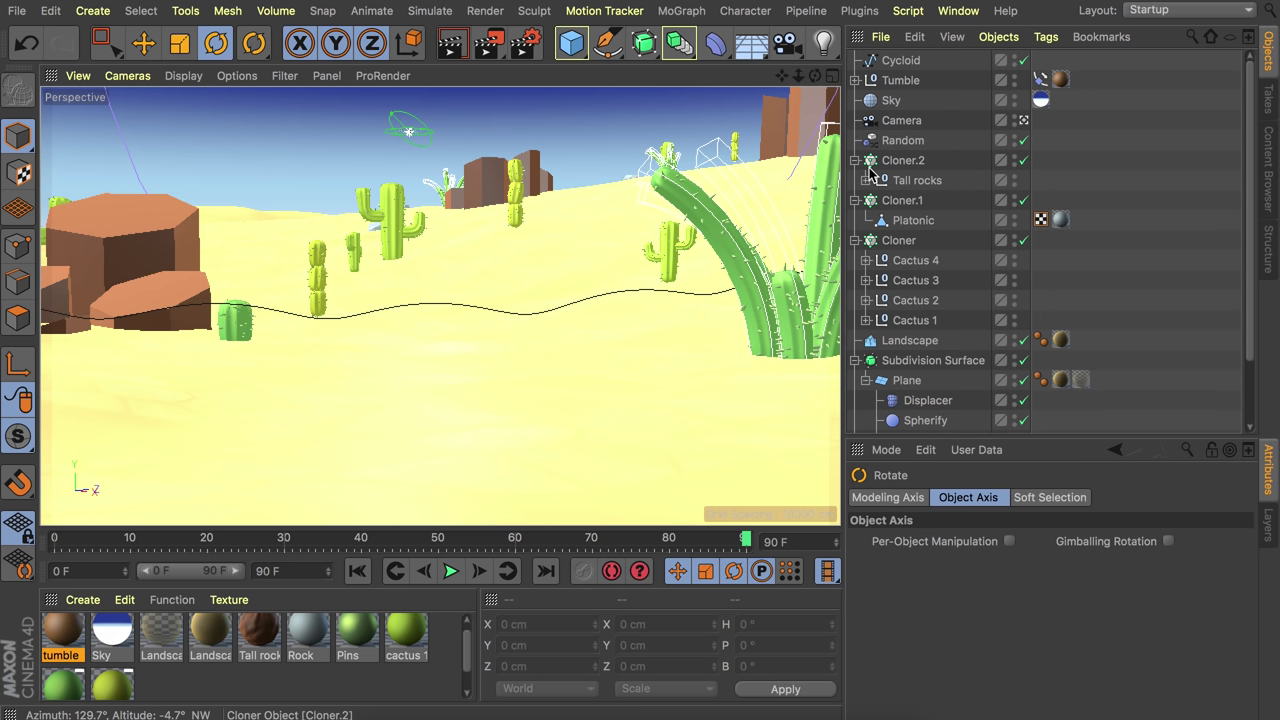
- Set the scene camera's physical F-Stop to 0.4
left_click(905, 122)
left_click(1113, 500)
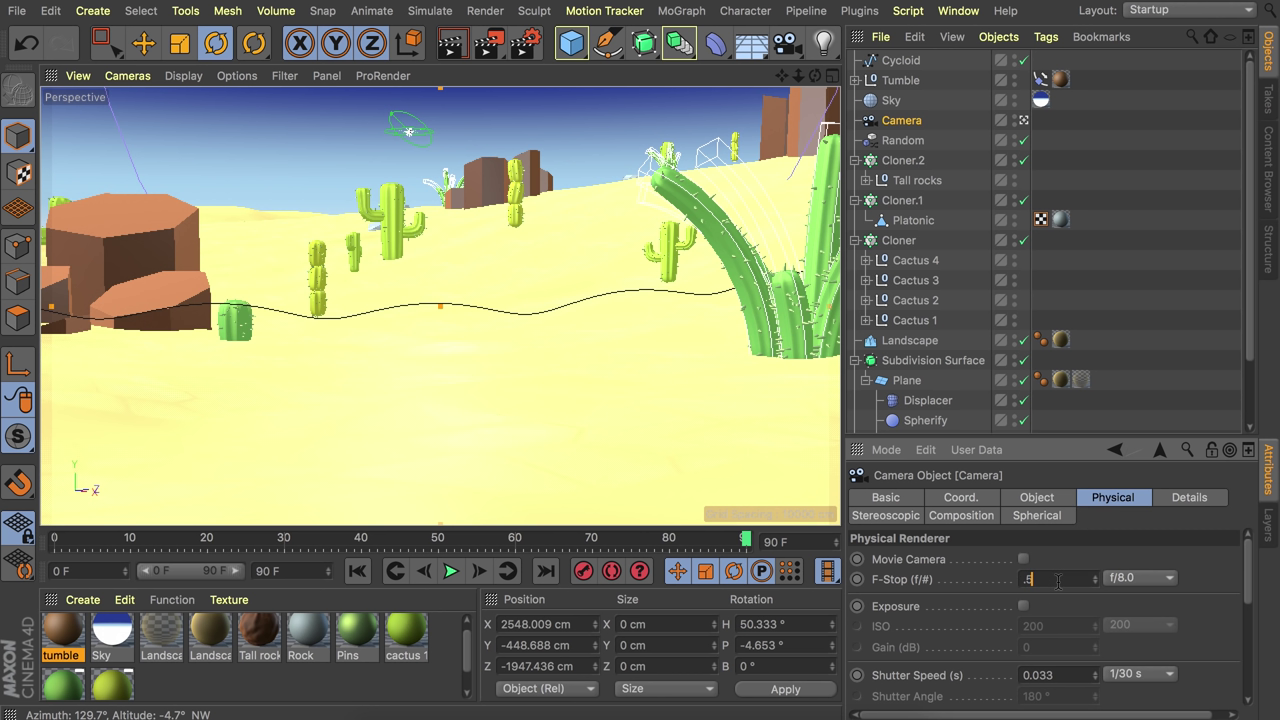
left_click(1108, 157)
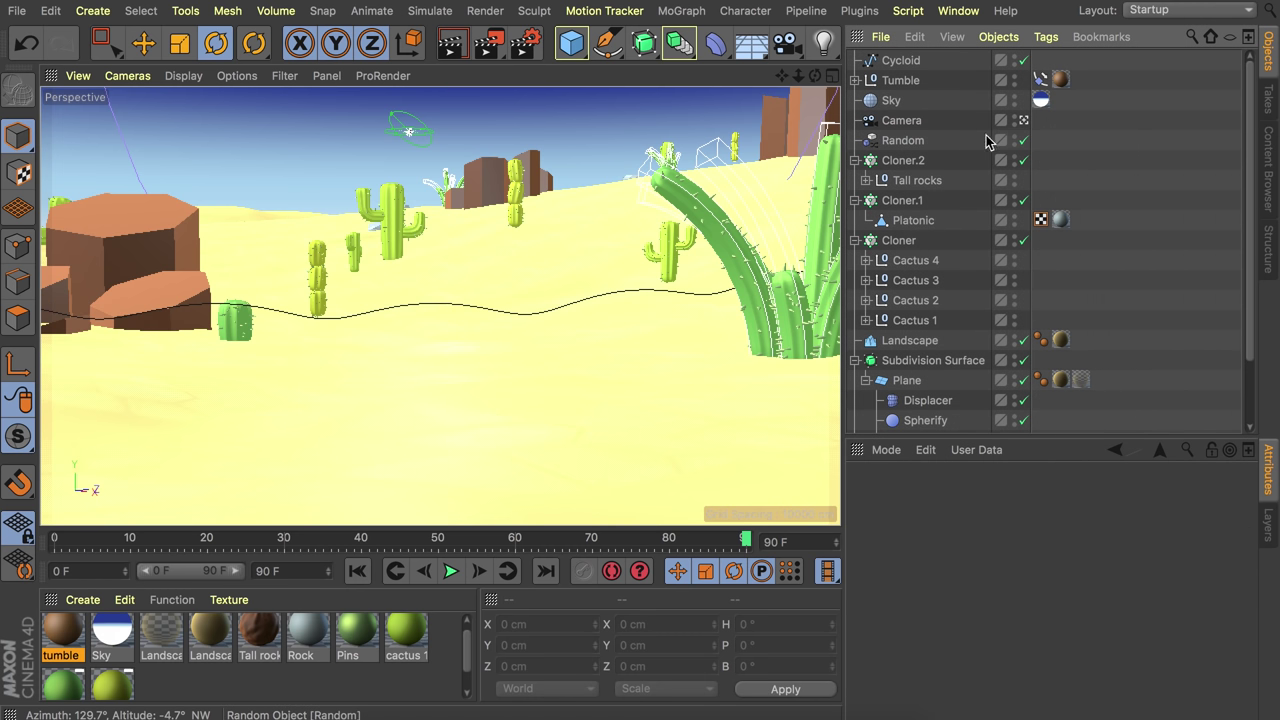
- Leave the scene camera view and examine the selected camera's focus plane against the tumbleweed's path from above
left_click(1023, 121)
left_click(901, 123)
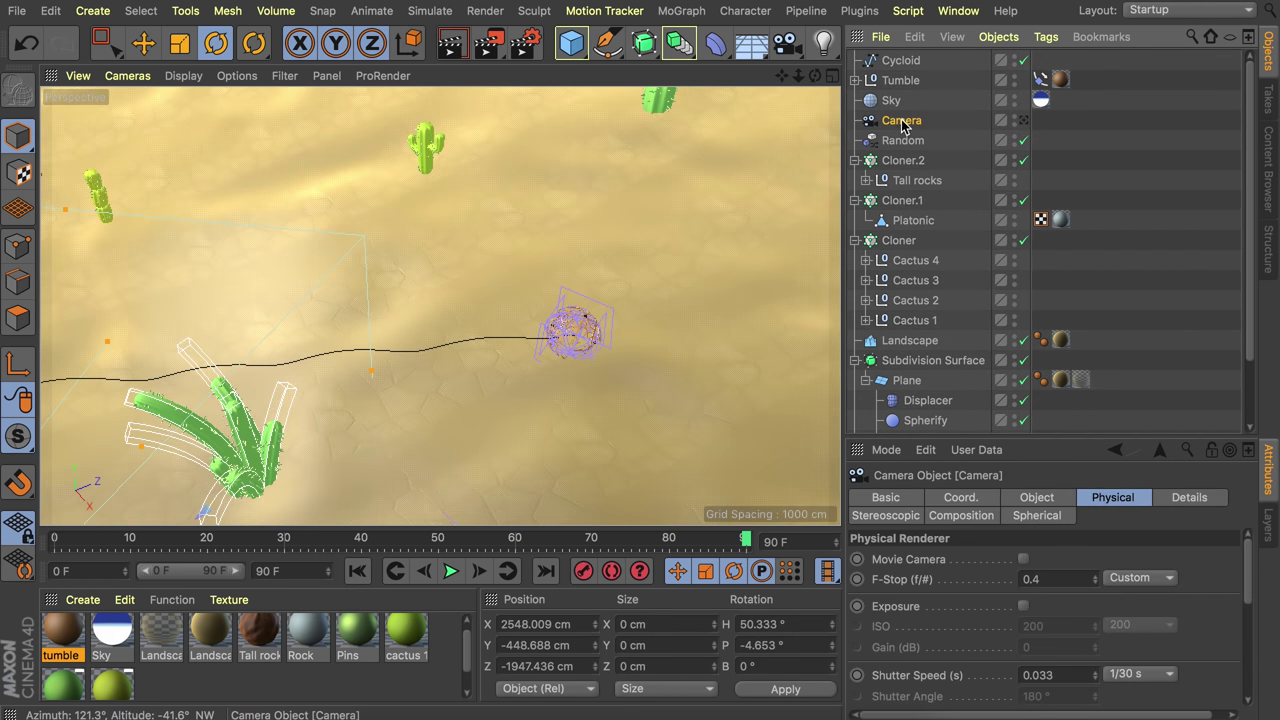
scroll(383, 329, "down", 5)
left_click_drag(404, 320, 246, 363, "alt")
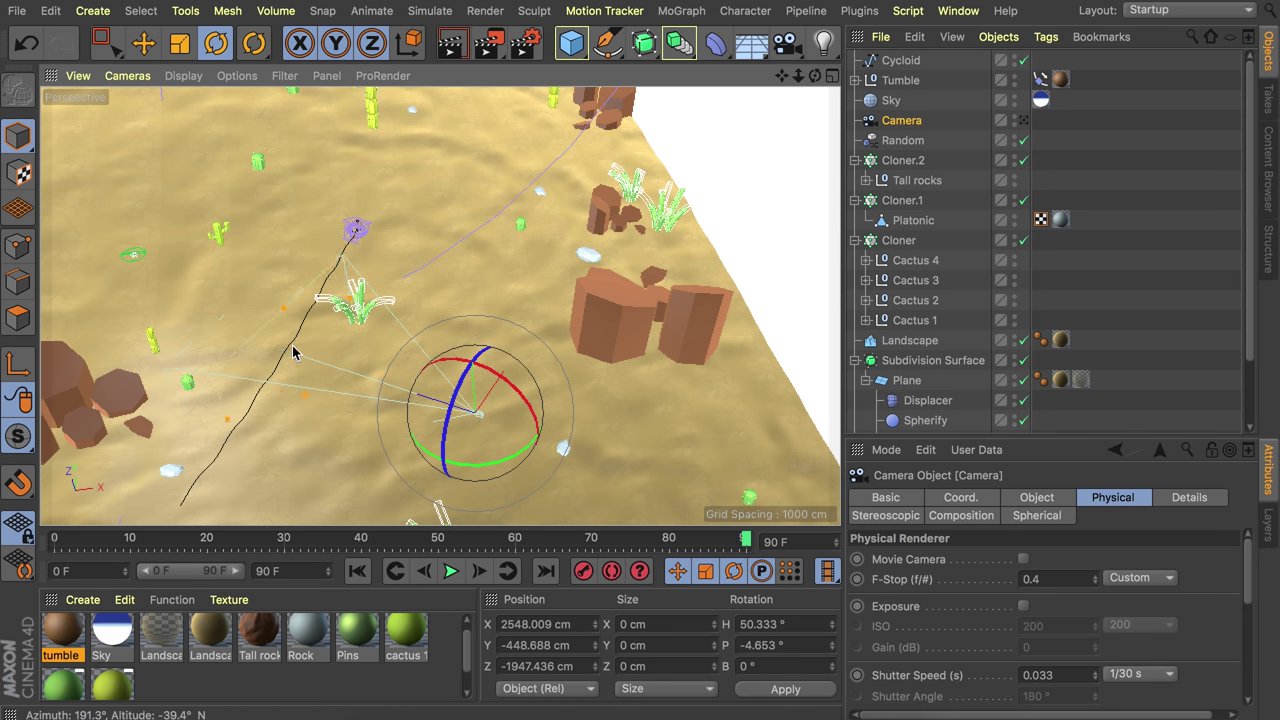
left_click_drag(286, 353, 323, 330, "alt")
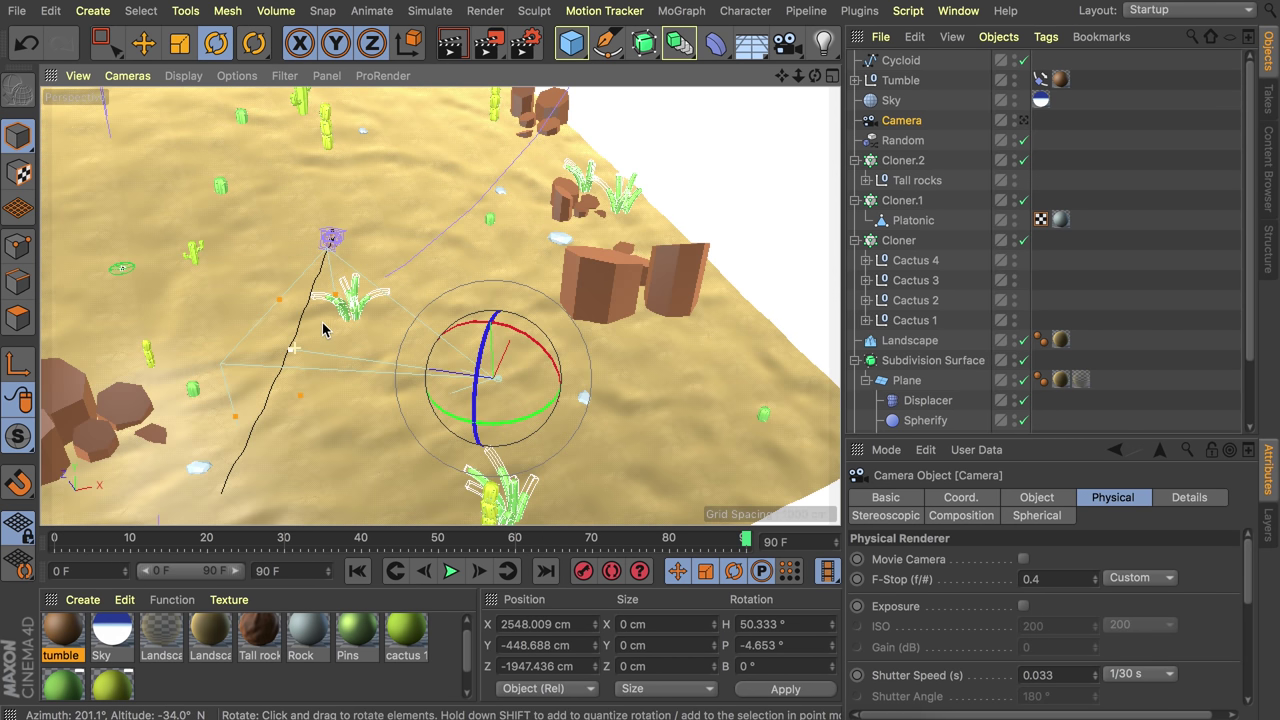
- Look through the scene camera at frame 53 and render the active view to check the depth of field
left_click(1024, 120)
left_click(449, 55)
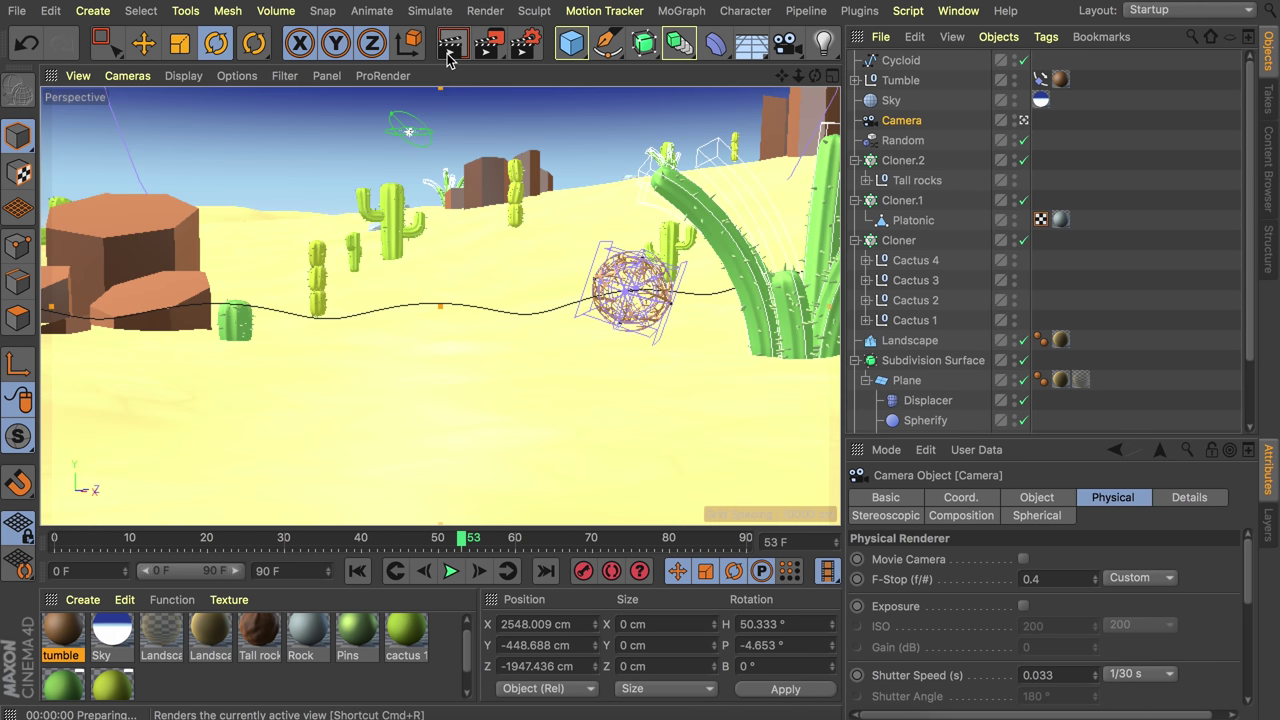